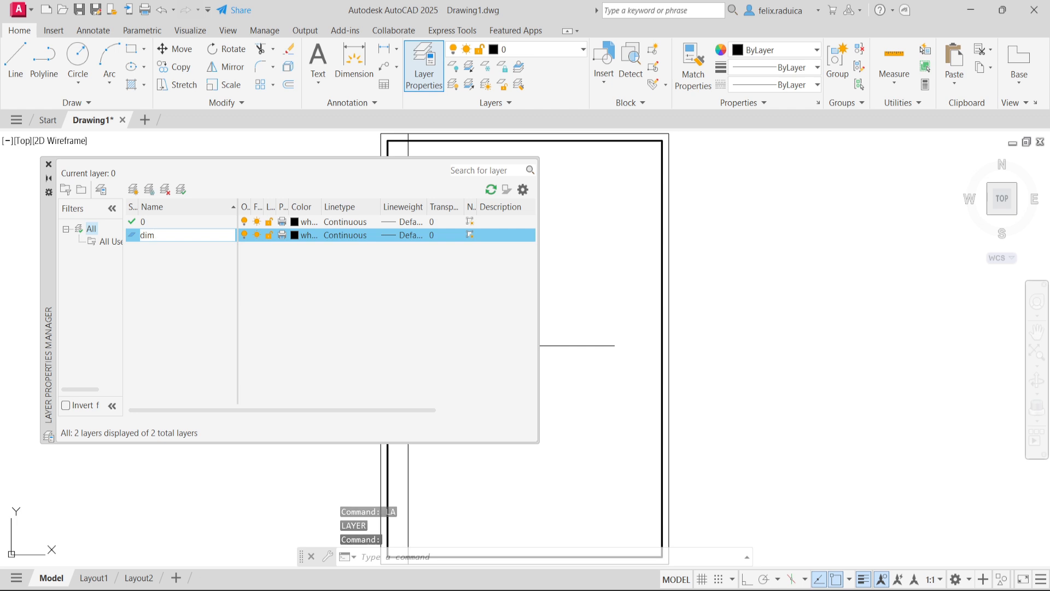
- Name the new layer Dim and set its lineweight to 0.09 mm
type("D")
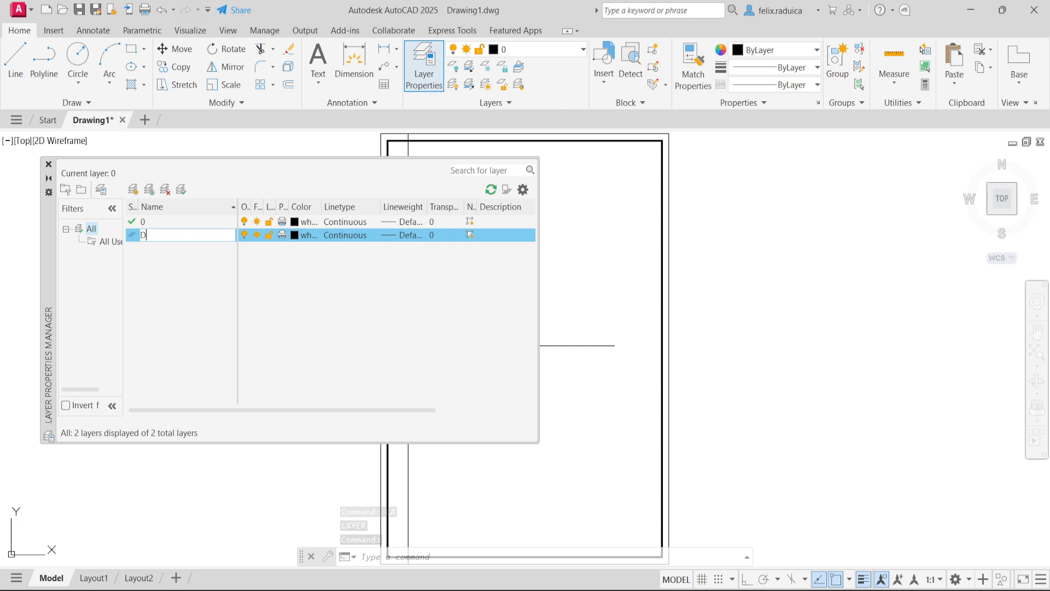
type("im")
key("Return")
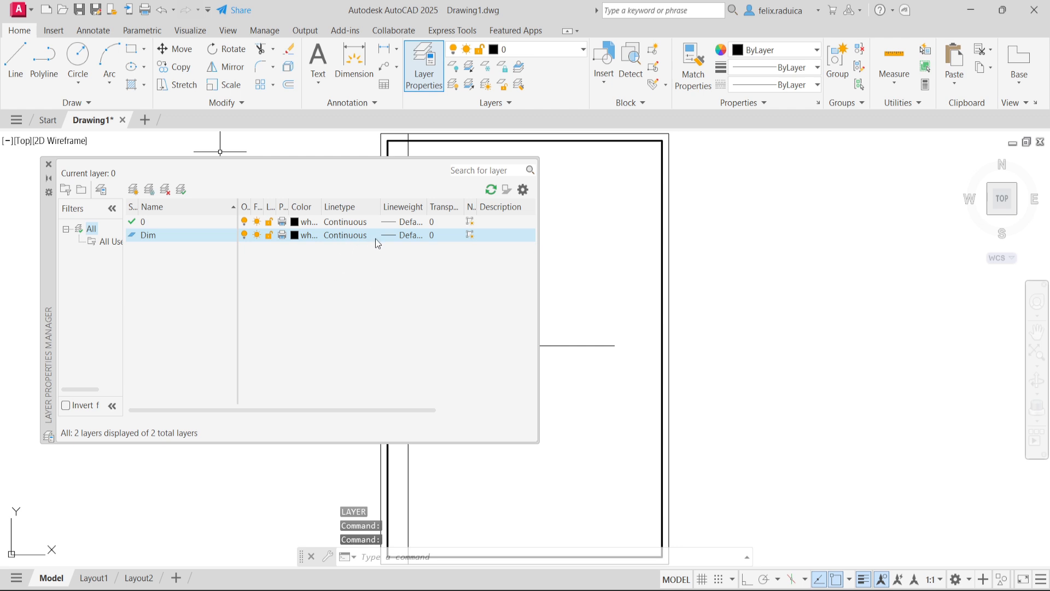
left_click(402, 235)
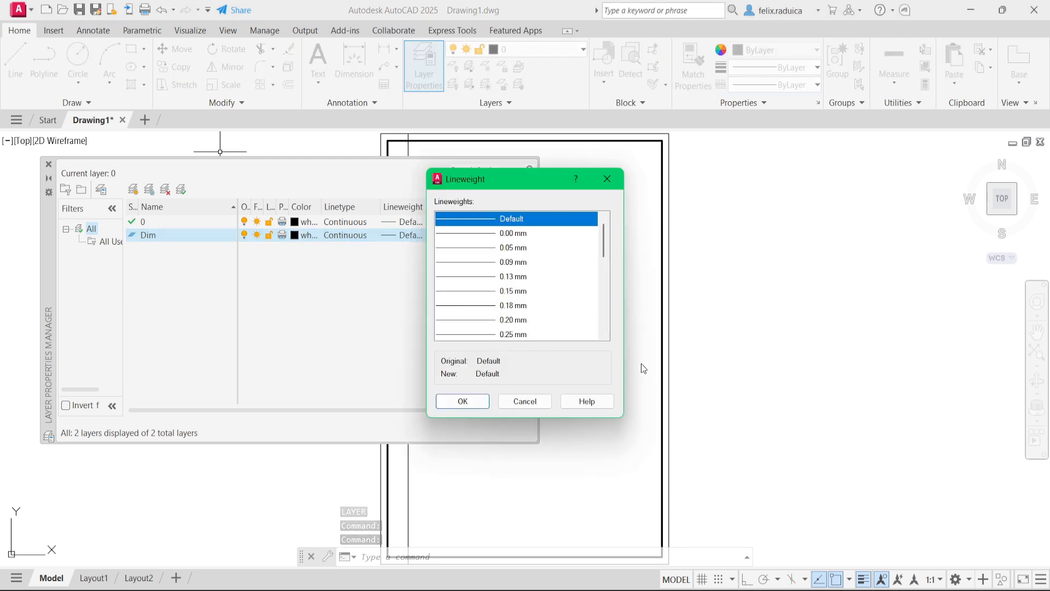
left_click(507, 269)
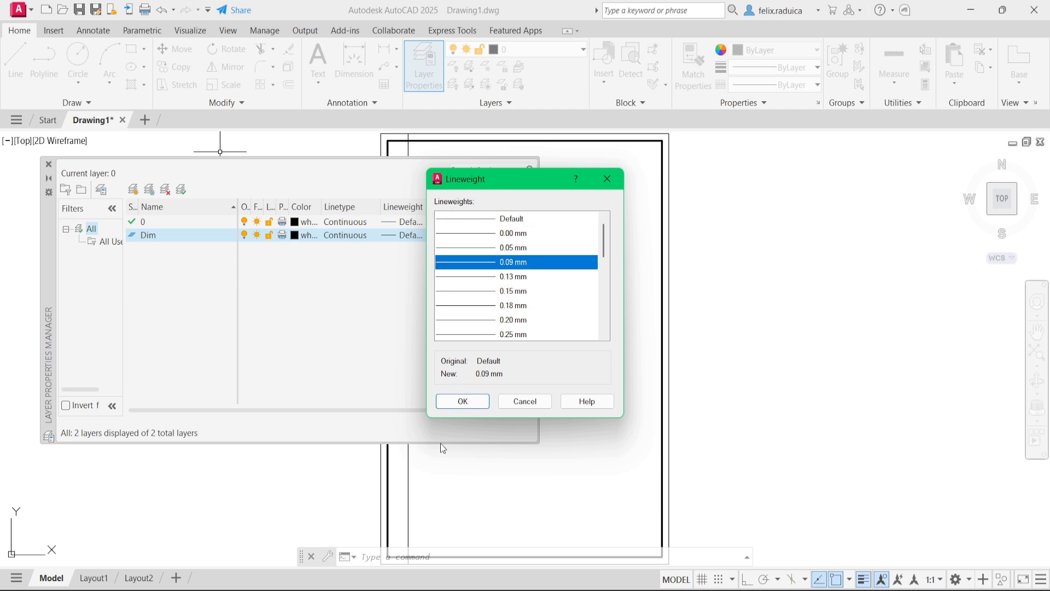
left_click(462, 401)
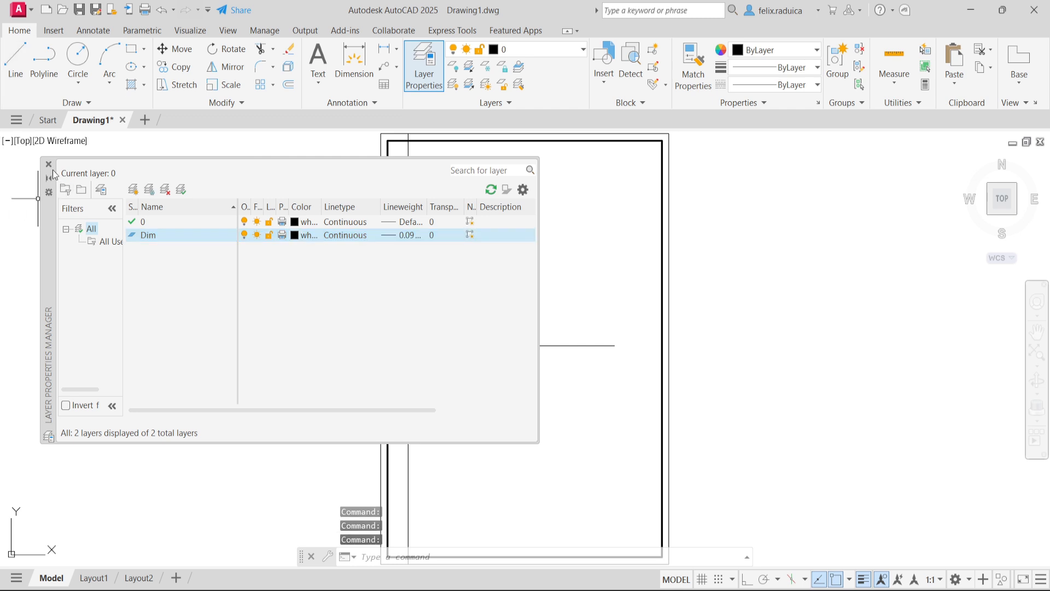
left_click(49, 164)
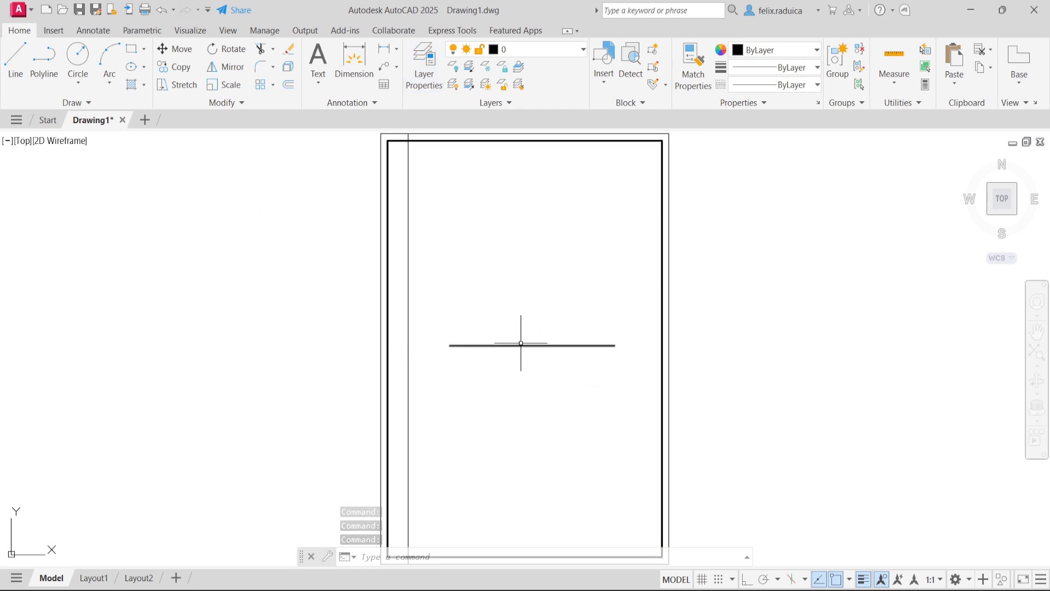
- Draw a line 5 units long at 120° from the midpoint of the horizontal line
type("l")
key("Return")
type("mid")
key("Return")
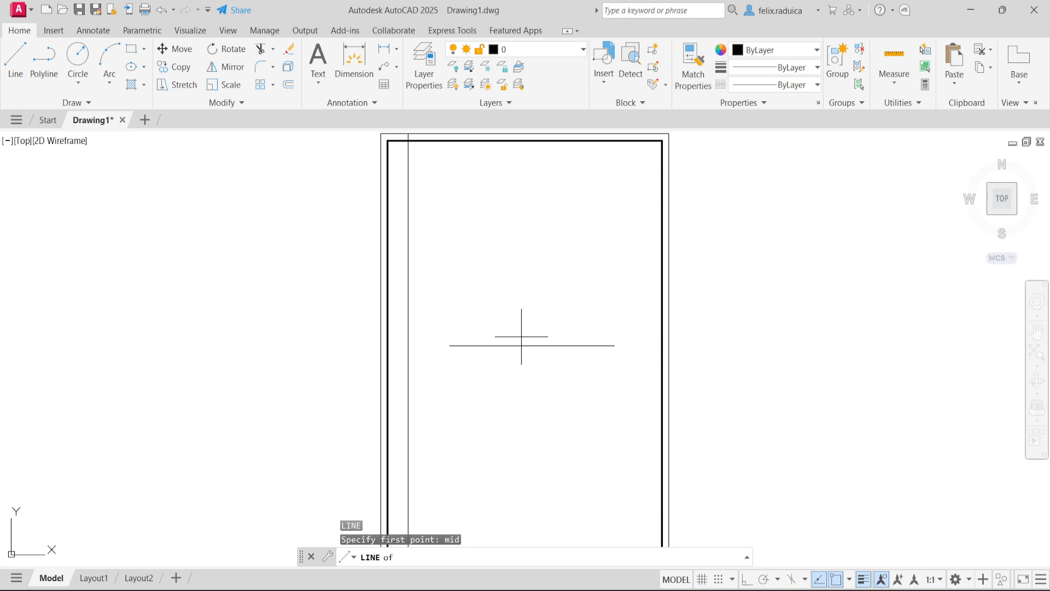
left_click(532, 345)
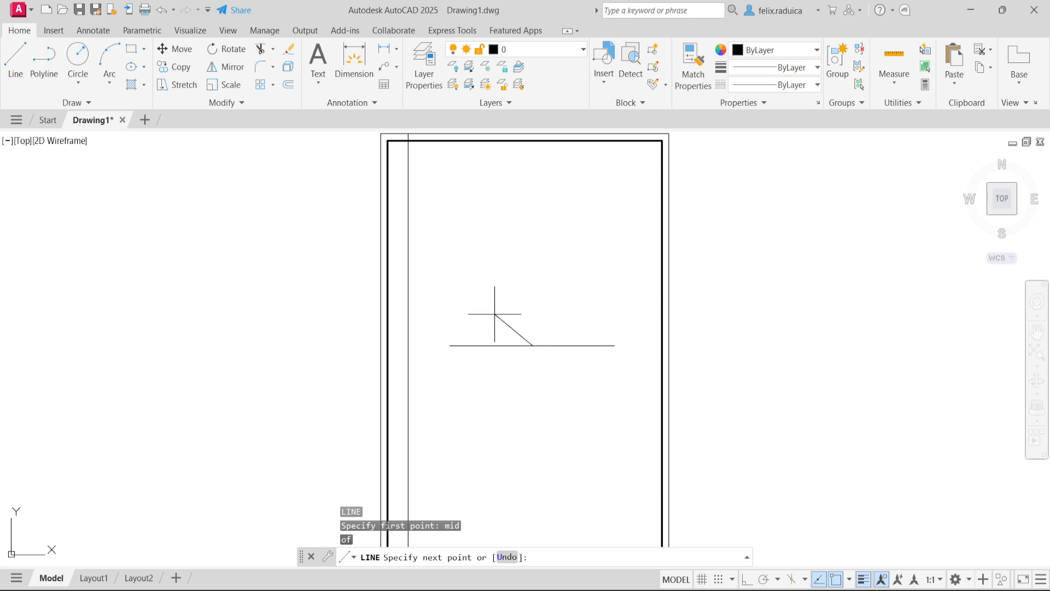
type("@5<120")
key("Return")
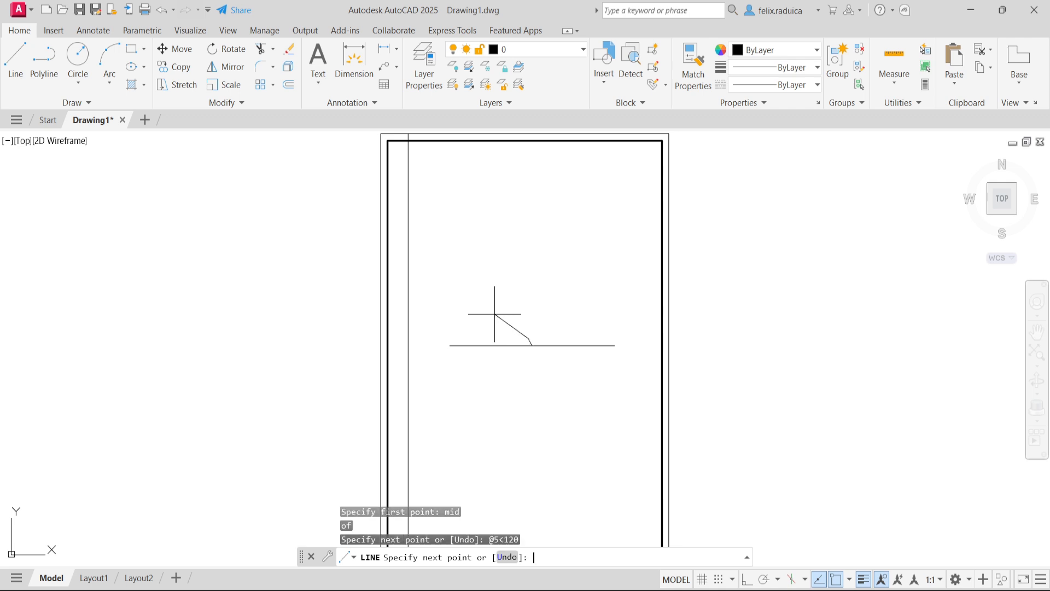
key("Return")
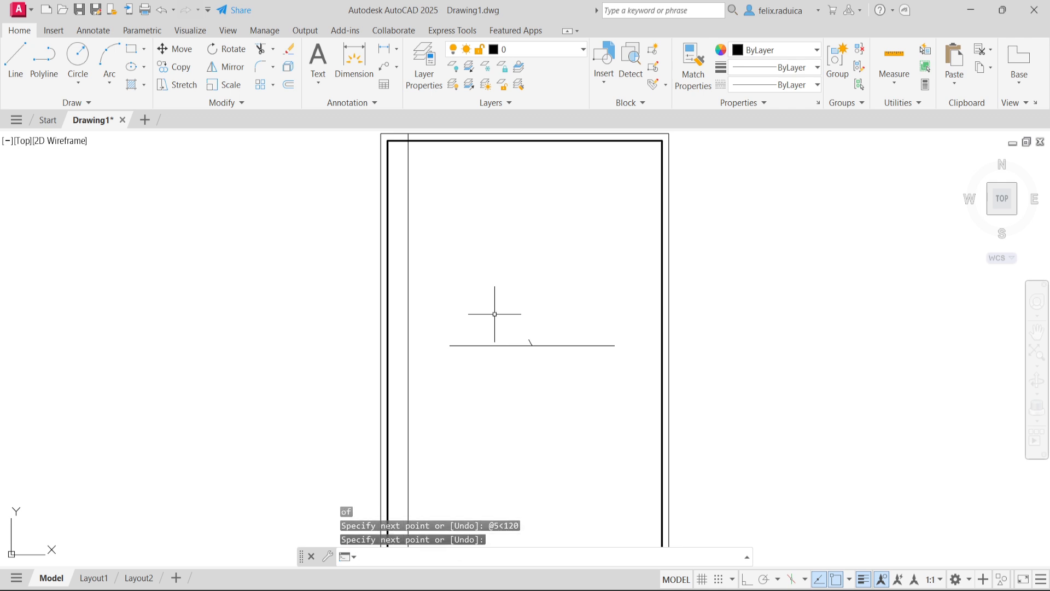
- Draw a second line 10 units long at 60° from the same midpoint, forming a V-shaped surface finish symbol
key("Return")
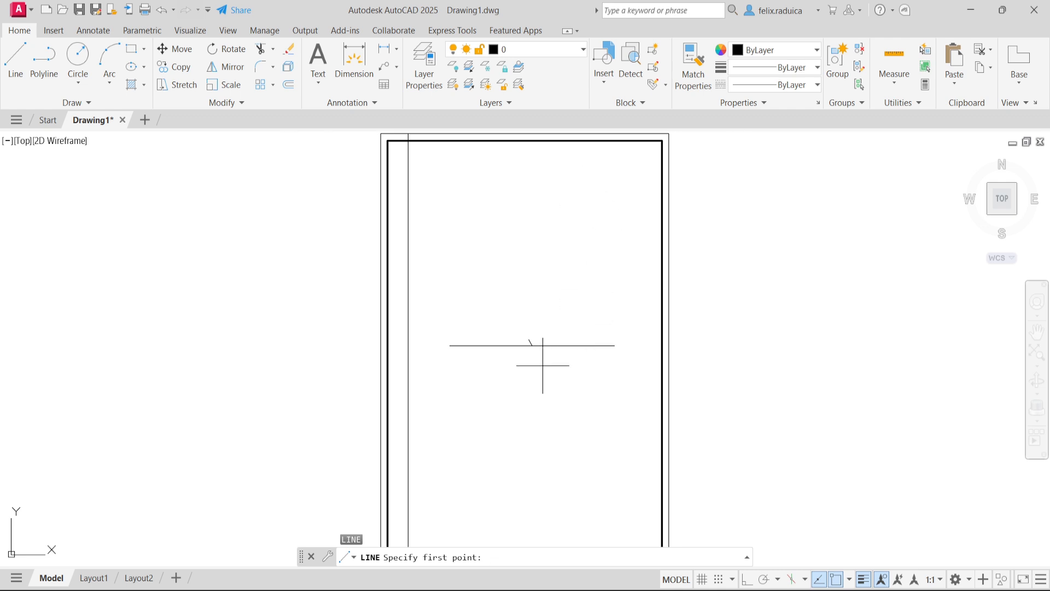
scroll(541, 366, "up", 4)
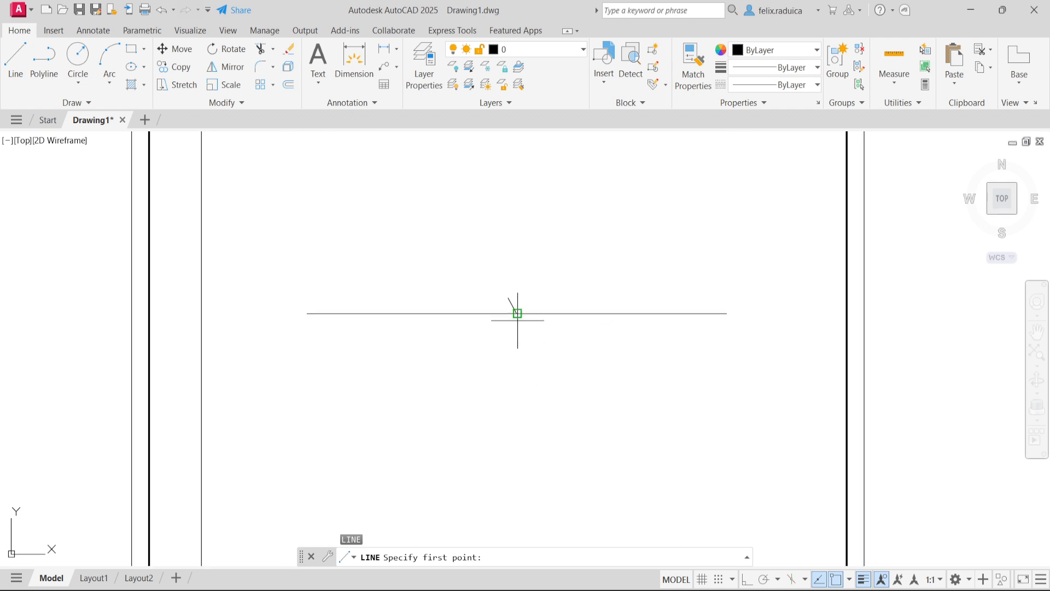
left_click(516, 313)
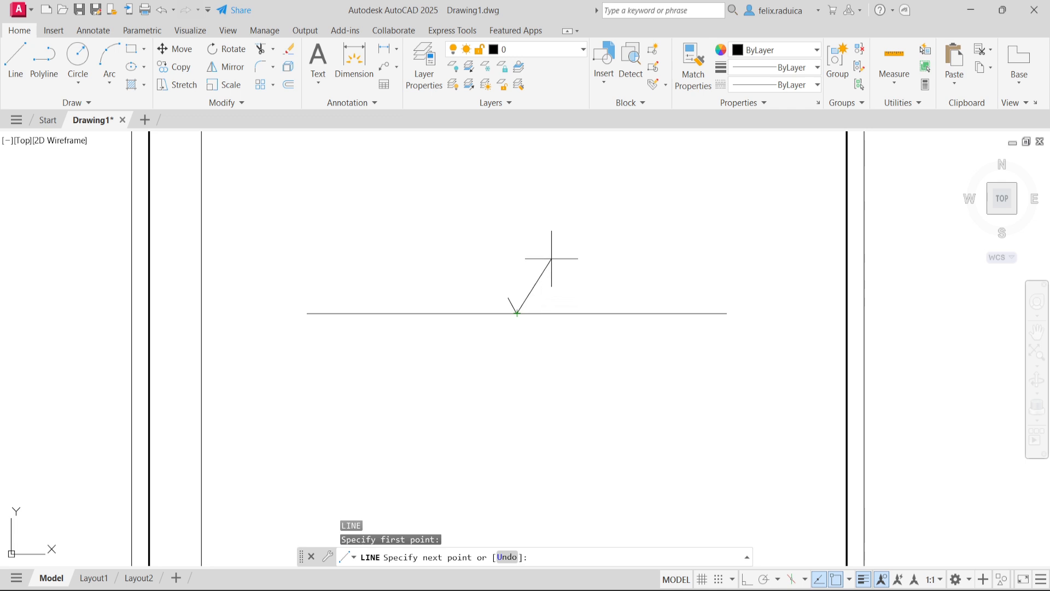
type("@10<60")
key("Return")
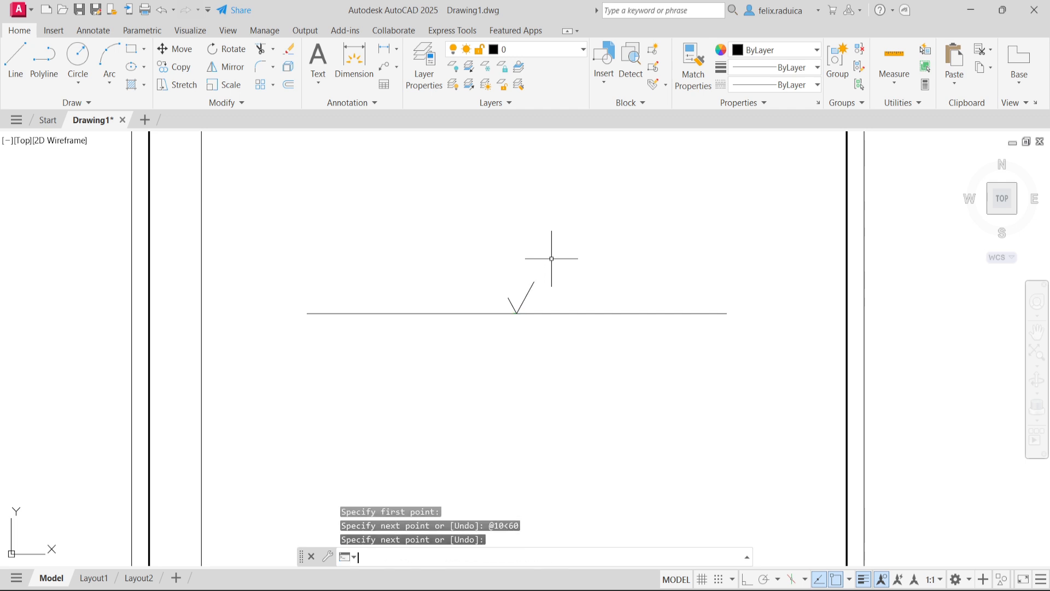
- Assign both lines of the V symbol to the Dim layer
scroll(520, 291, "up", 3)
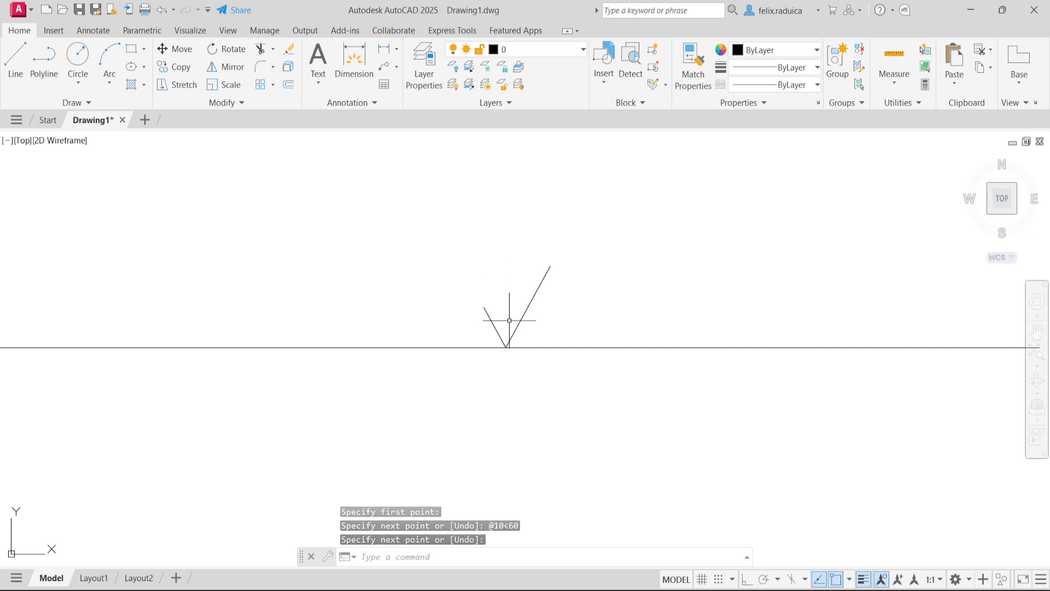
left_click(563, 318)
left_click(461, 291)
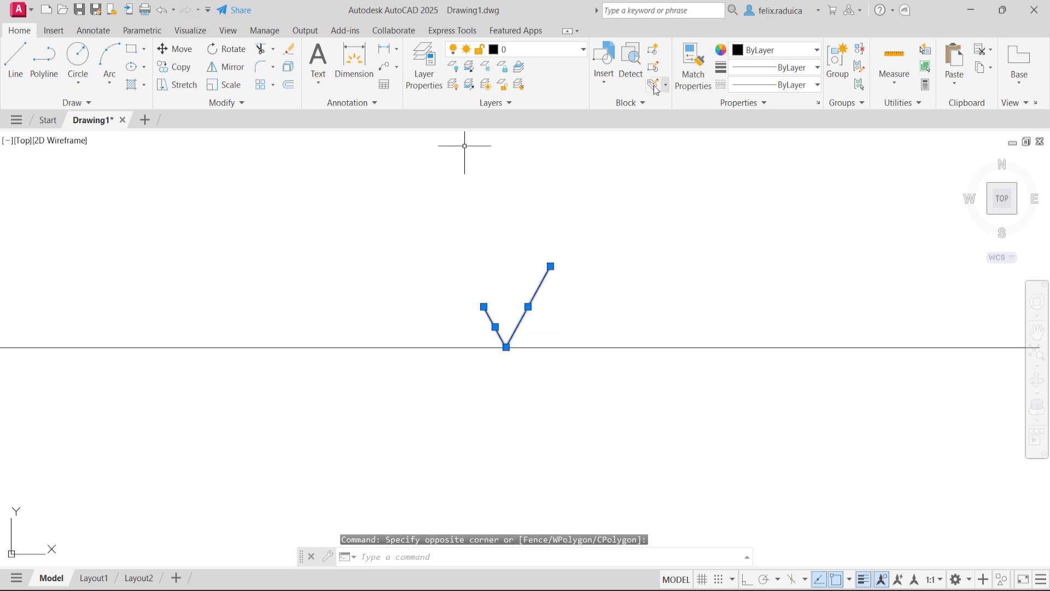
left_click(548, 50)
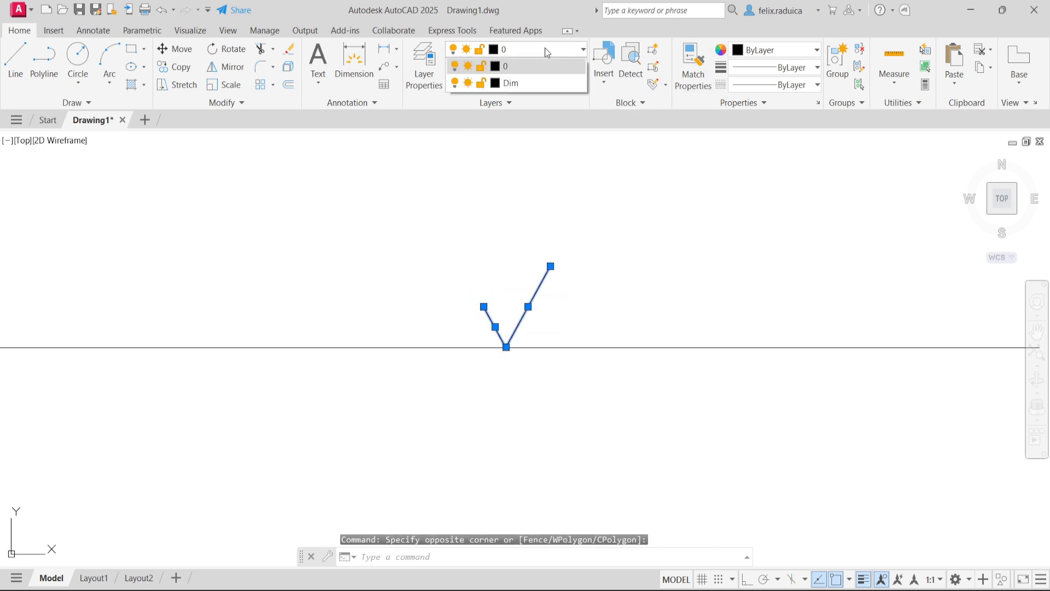
left_click(530, 87)
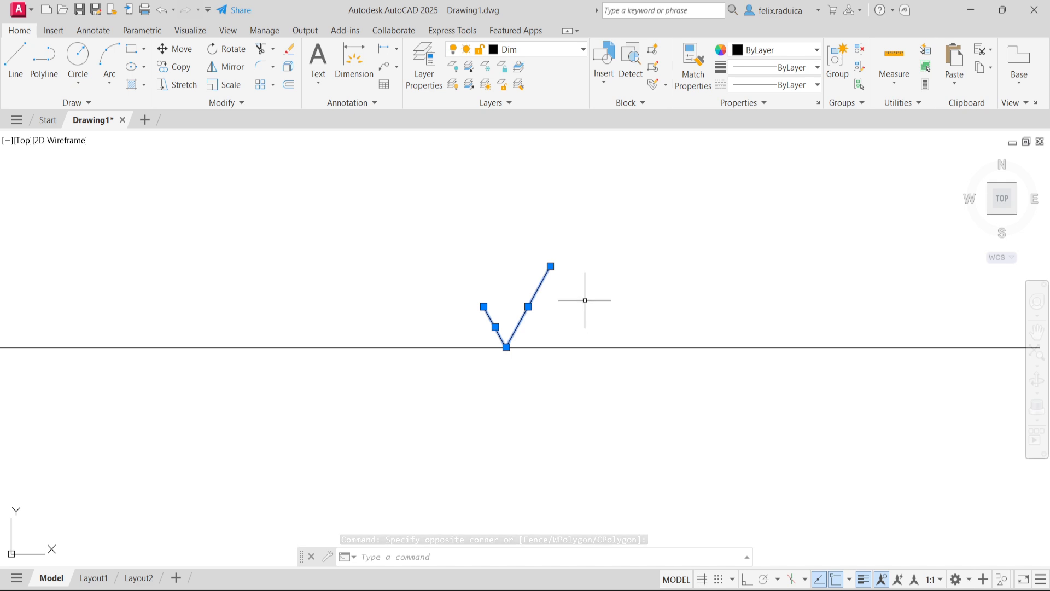
key("Escape")
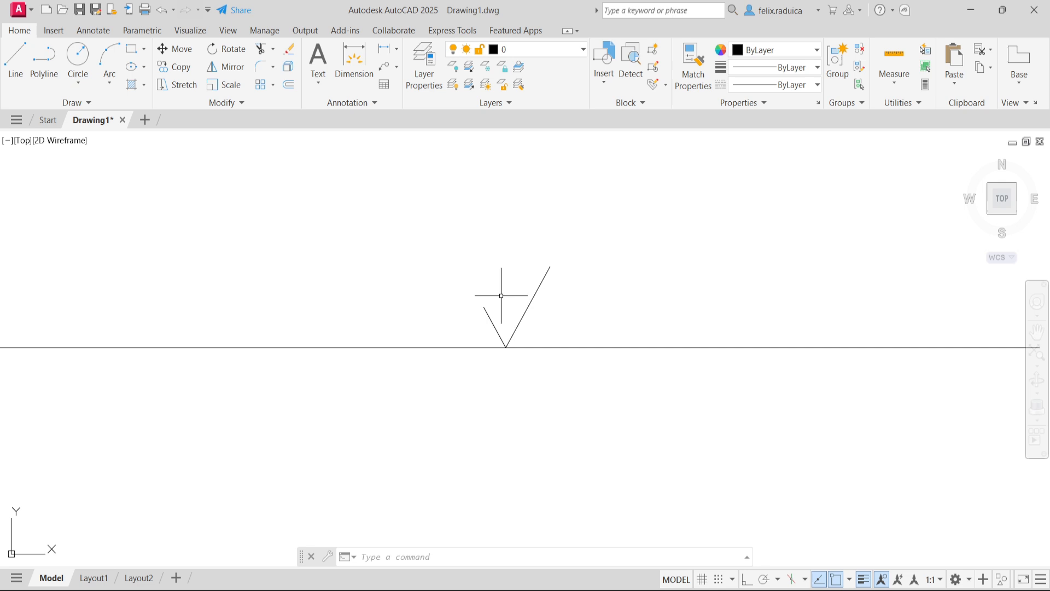
- Define an attribute with ATTDEF using tag val, prompt "Please give surface finish value", default 3.2 and Center justification
type("ATTD")
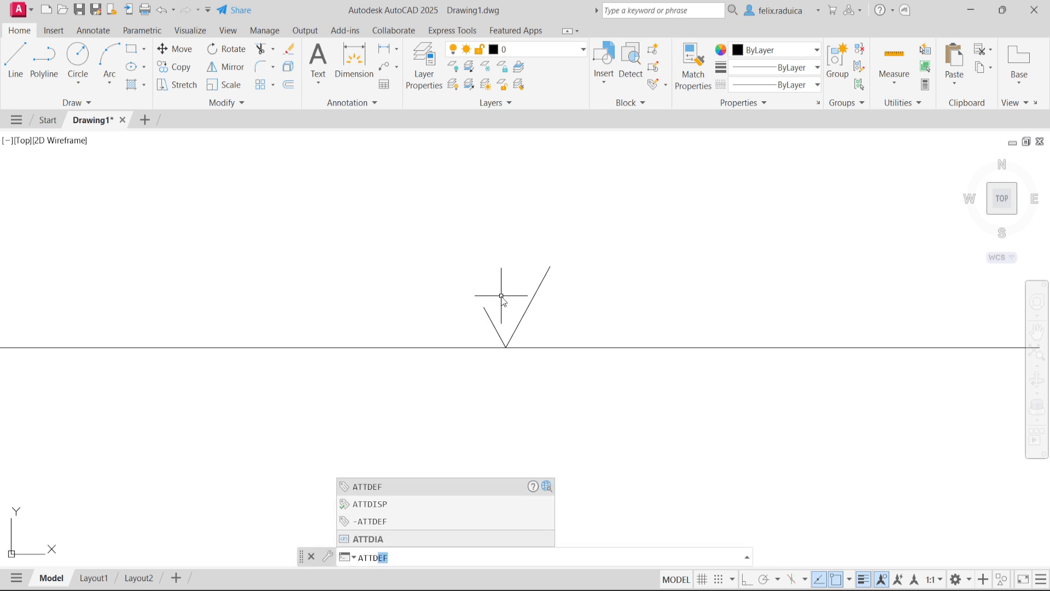
type("EF")
key("Return")
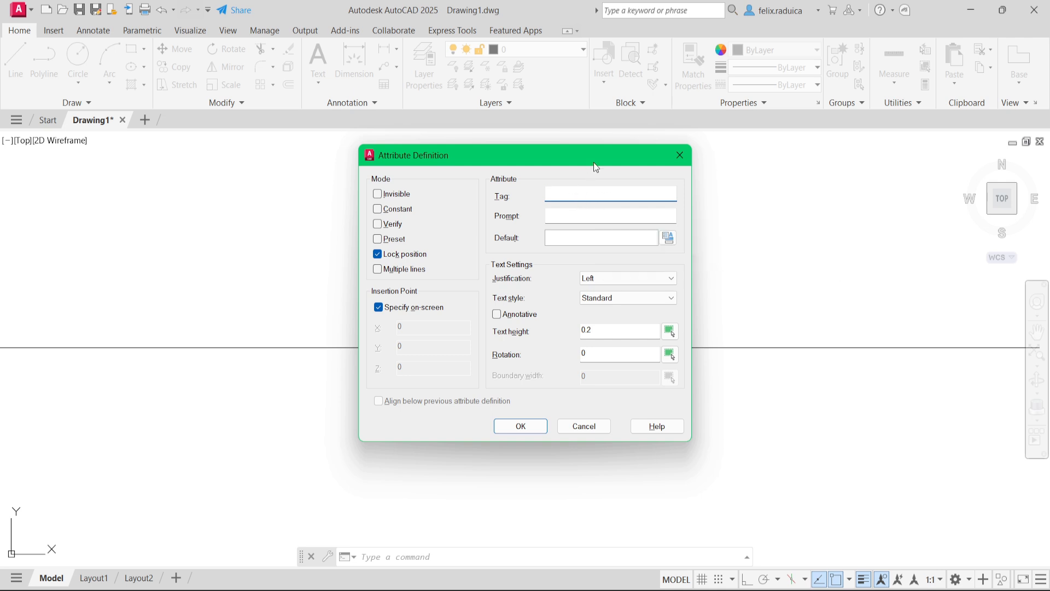
type("val")
left_click(569, 222)
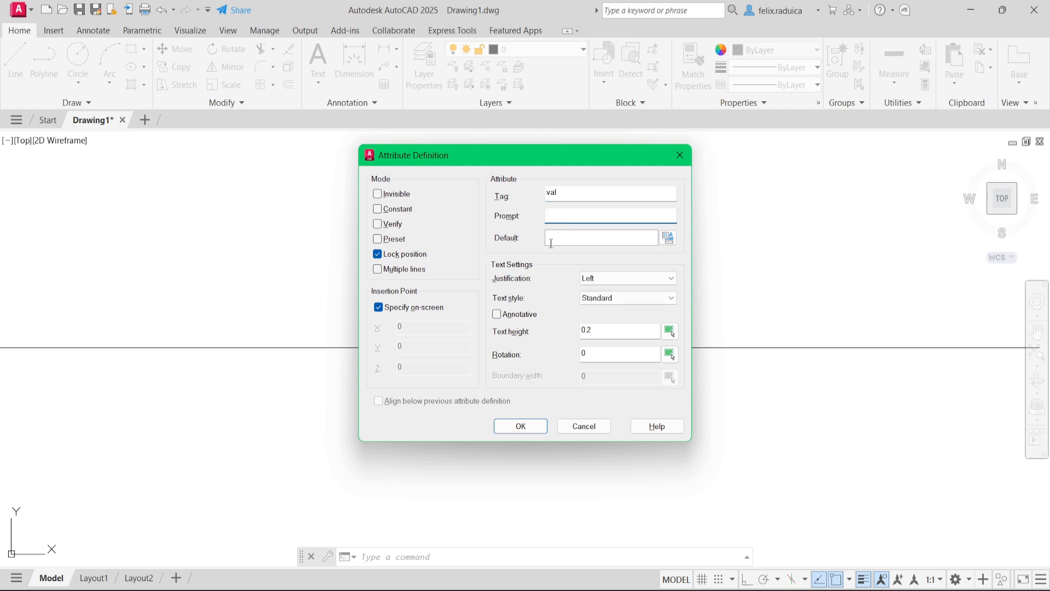
type("Please give surface finish value")
left_click(564, 239)
type("3.2")
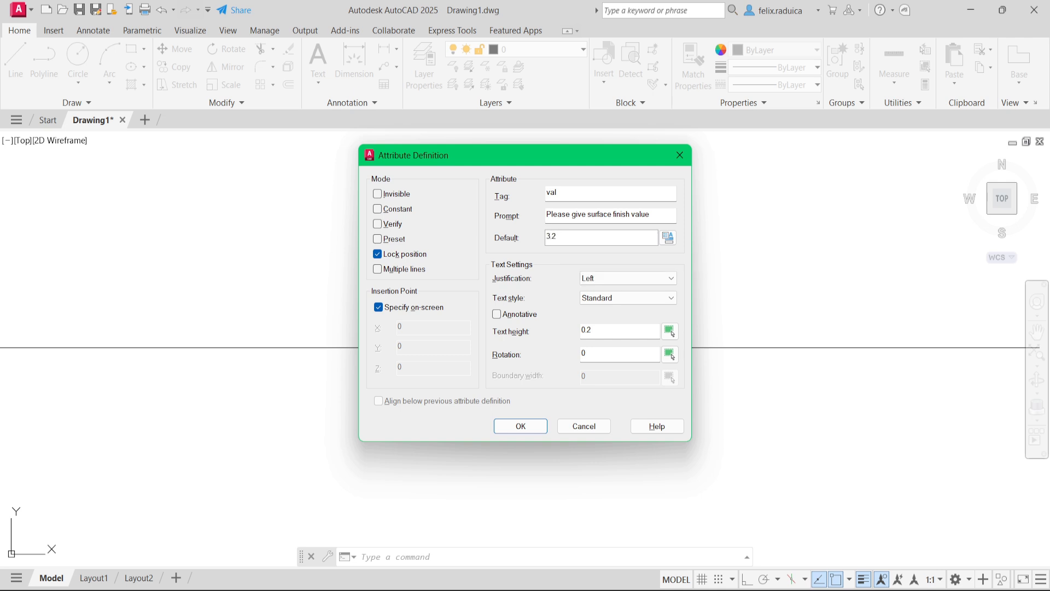
left_click(605, 279)
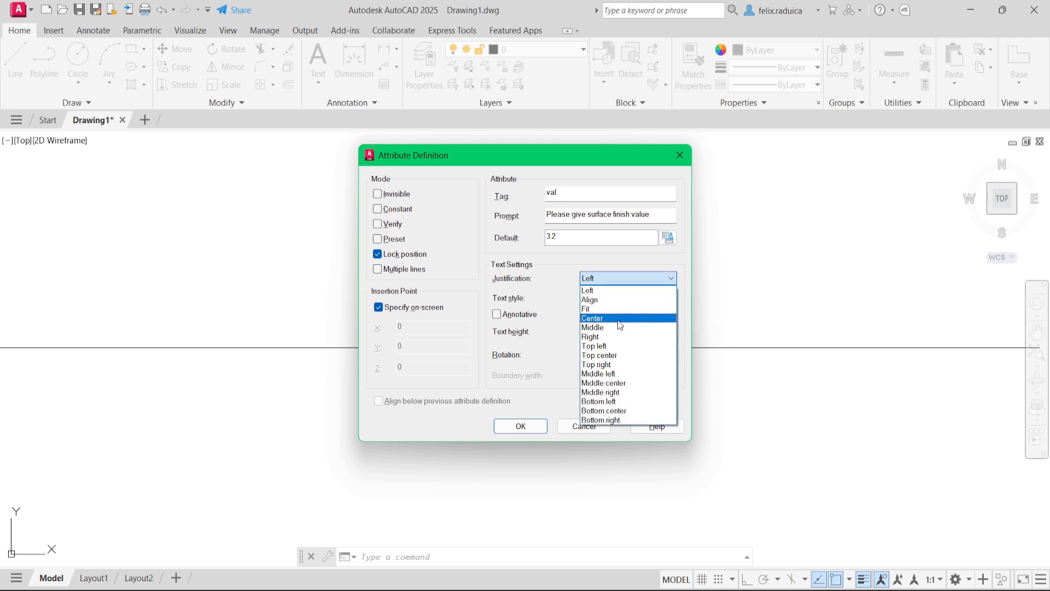
left_click(620, 319)
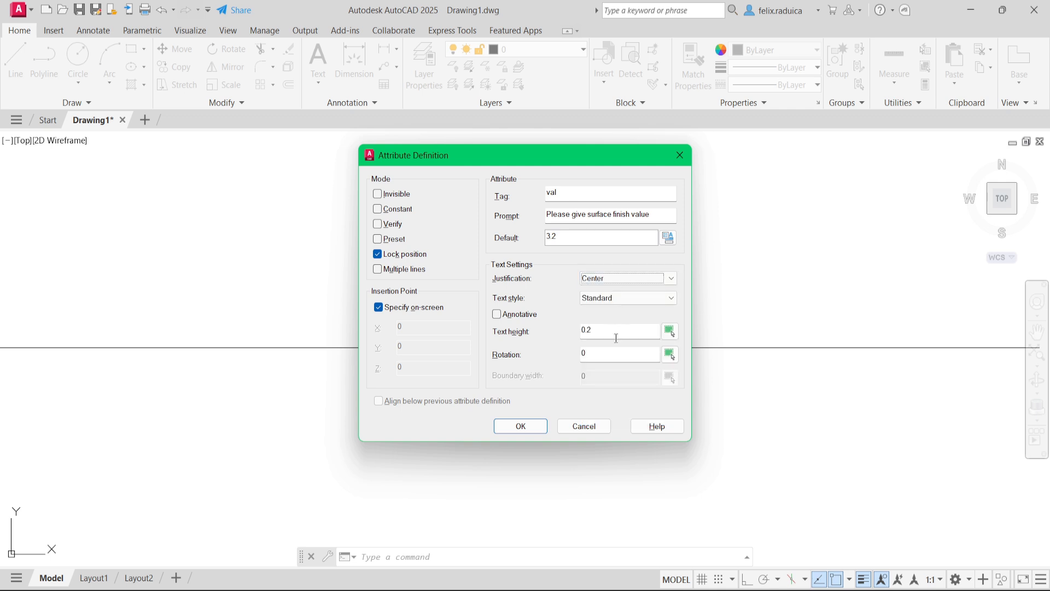
- Try placing the attribute beside the V symbol with a text height of 6
double_click(616, 331)
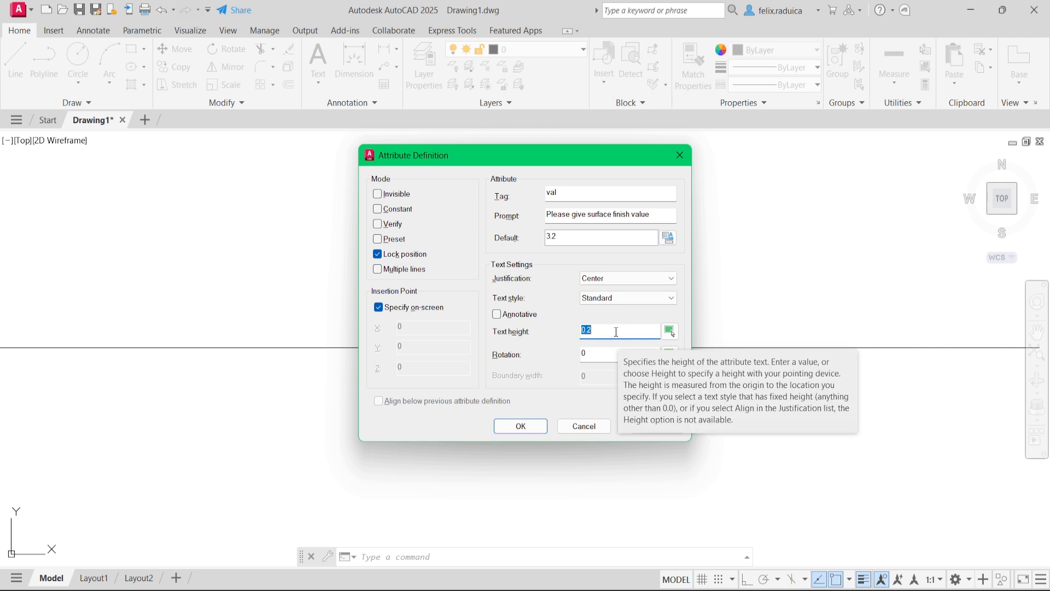
type("6")
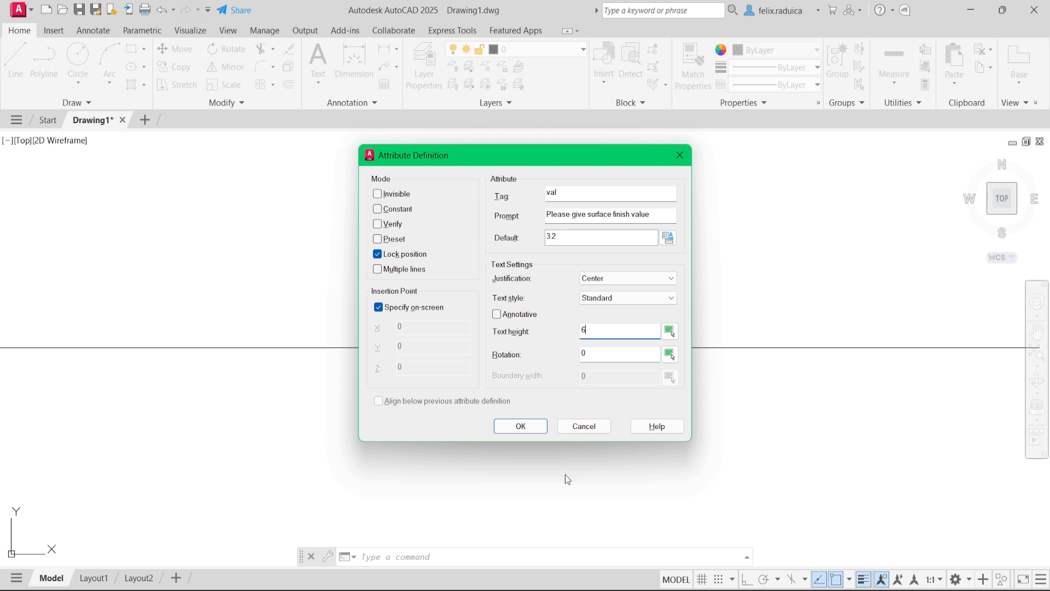
left_click(511, 431)
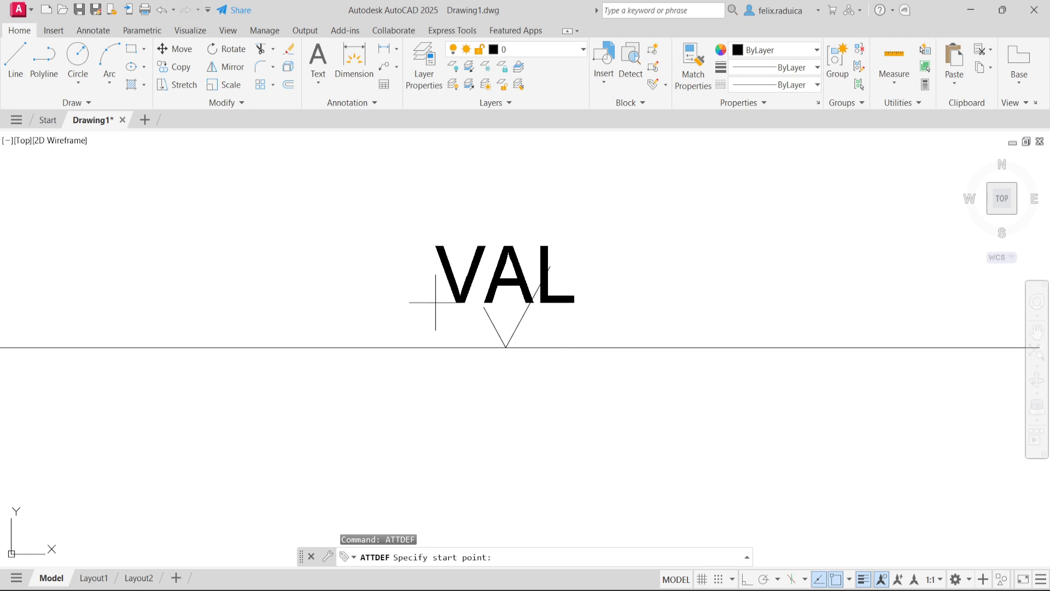
left_click(365, 303)
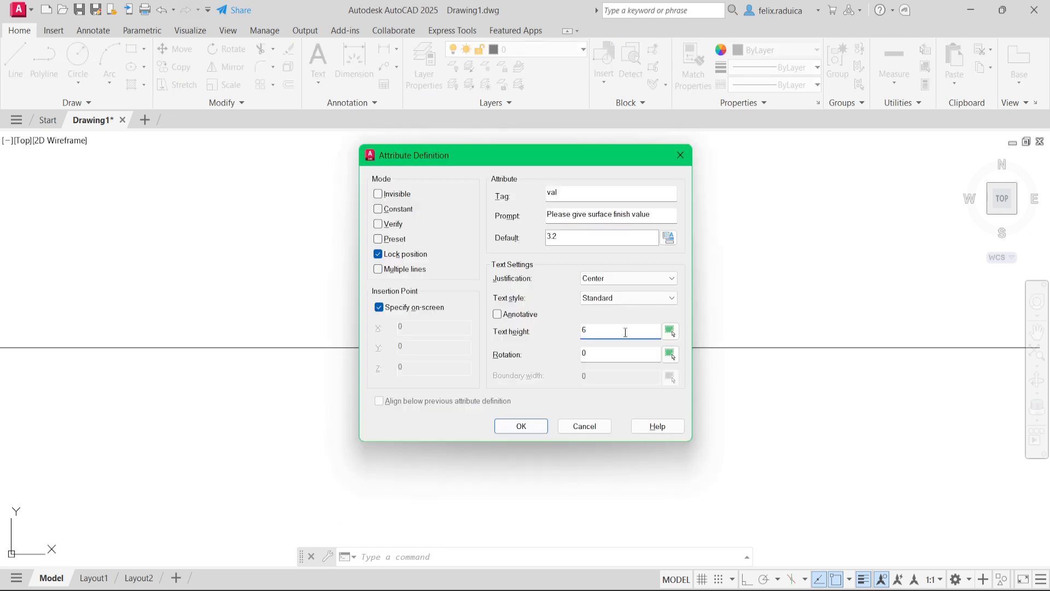
- Place the attribute with a text height of 3 and reposition it above the V symbol's short leg
double_click(616, 335)
type("3")
left_click(521, 428)
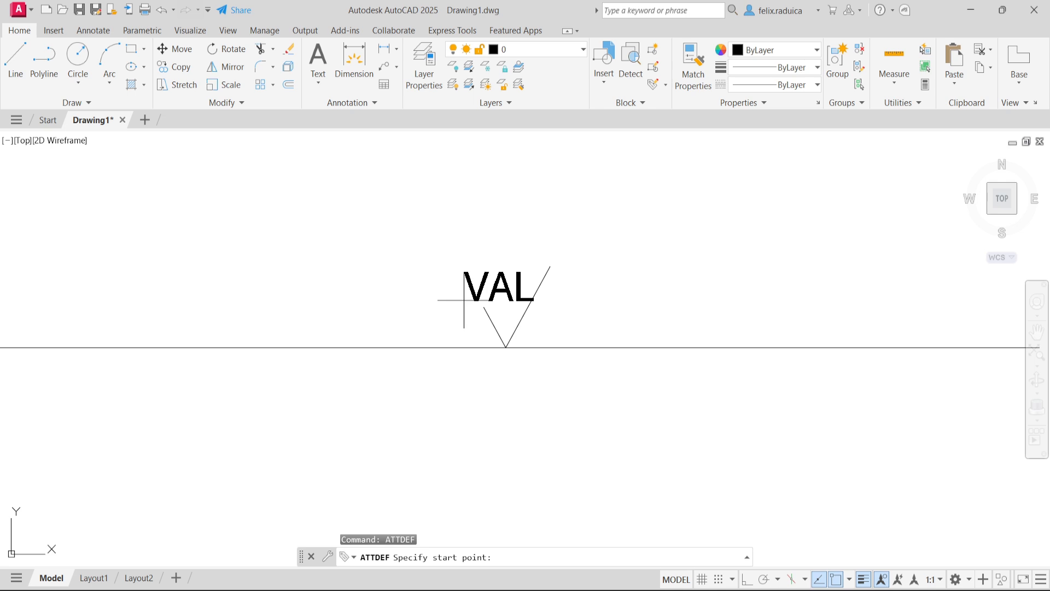
left_click(430, 301)
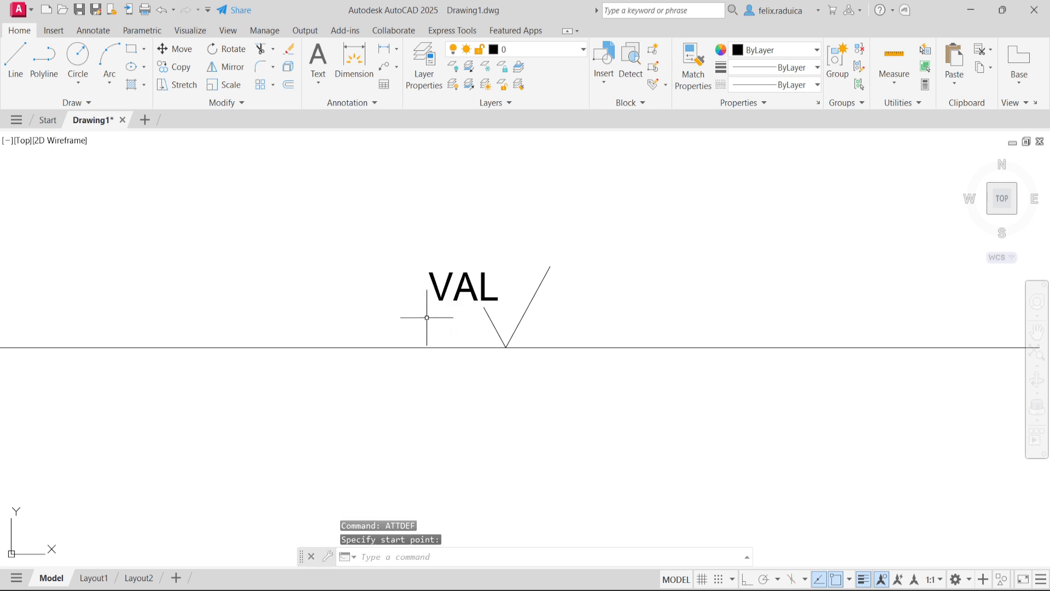
left_click(488, 301)
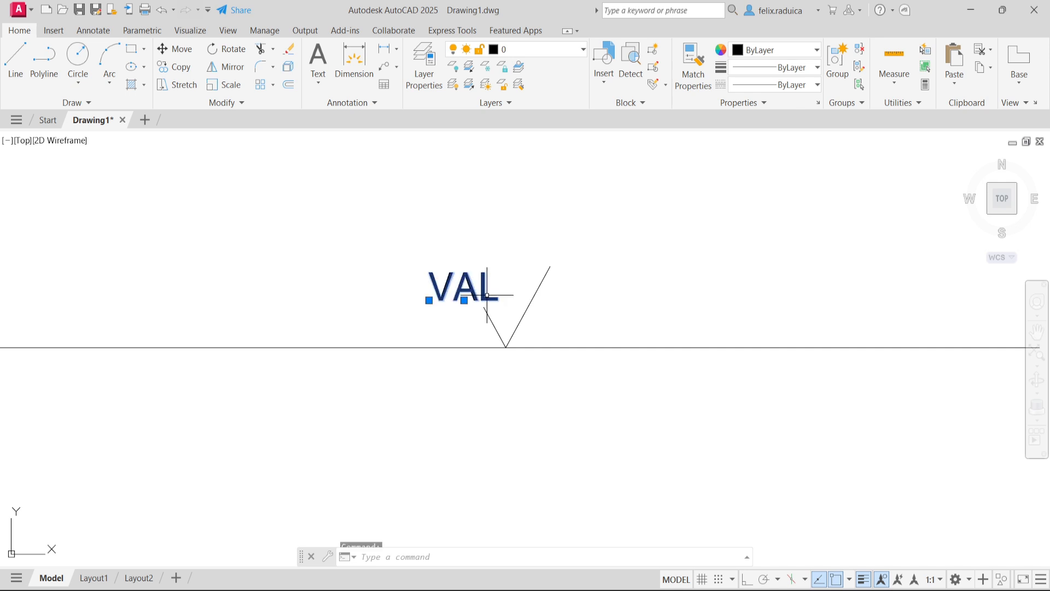
left_click_drag(484, 298, 521, 292)
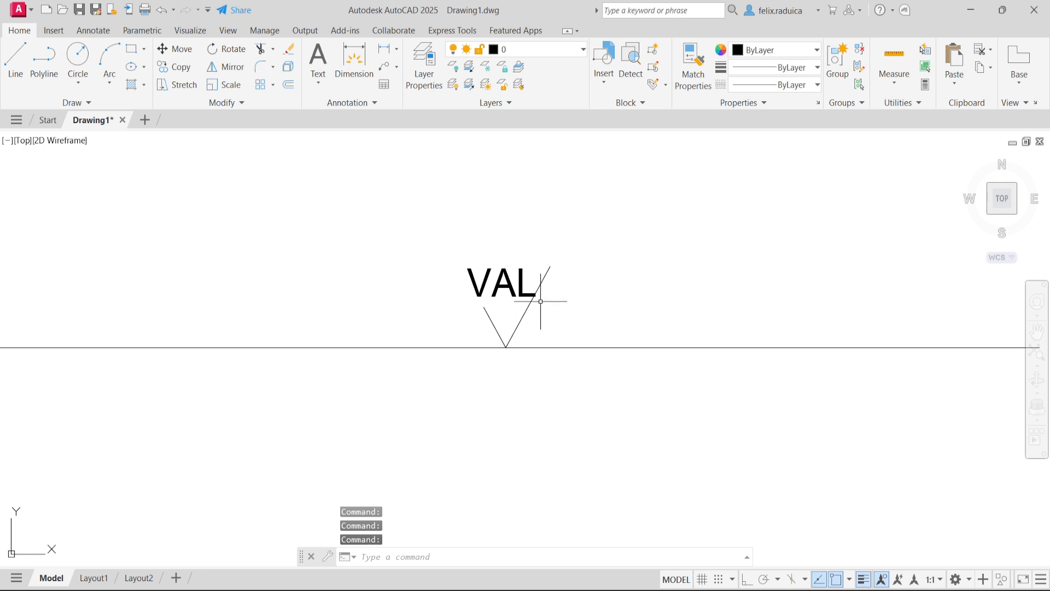
- Start a block definition named surfaceblock with its base point at the lower vertex of the V symbol
type("block")
key("Return")
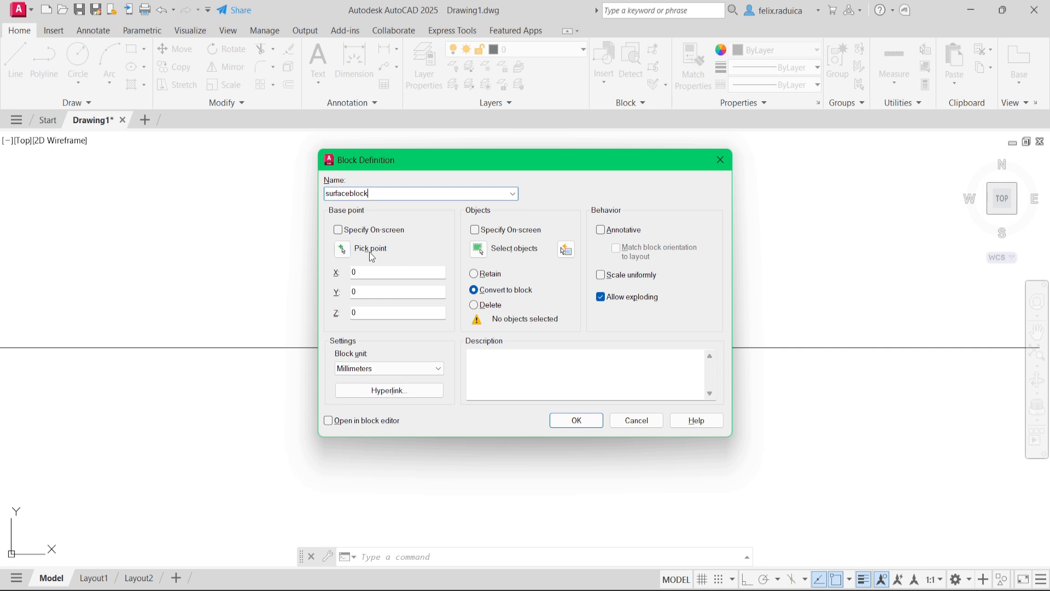
left_click(342, 250)
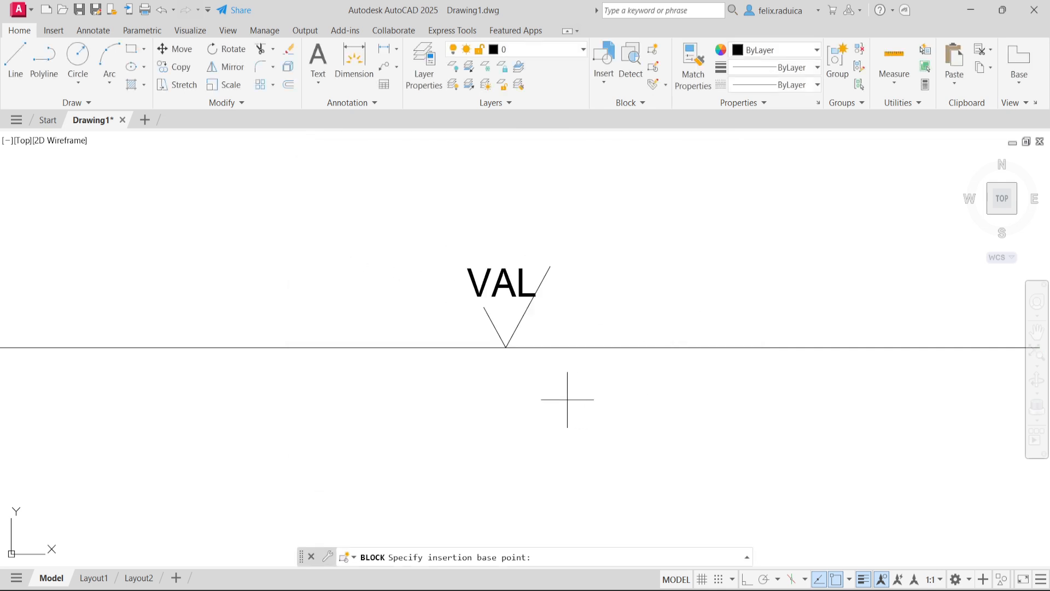
left_click(506, 346)
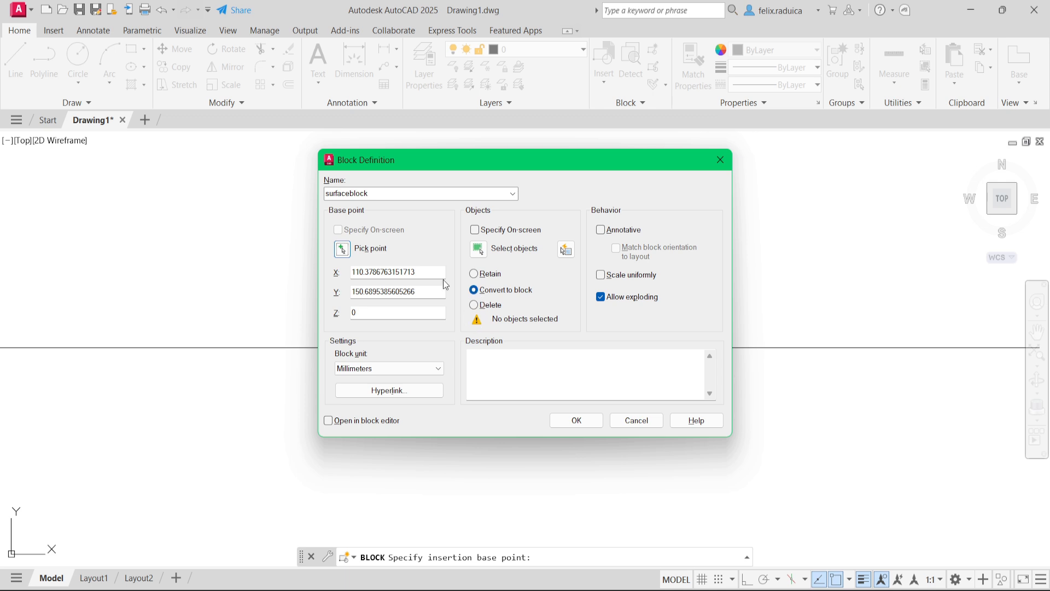
- Convert the V symbol's lines and the VAL attribute into the block, giving it a surface finish value of 1.6
left_click(475, 252)
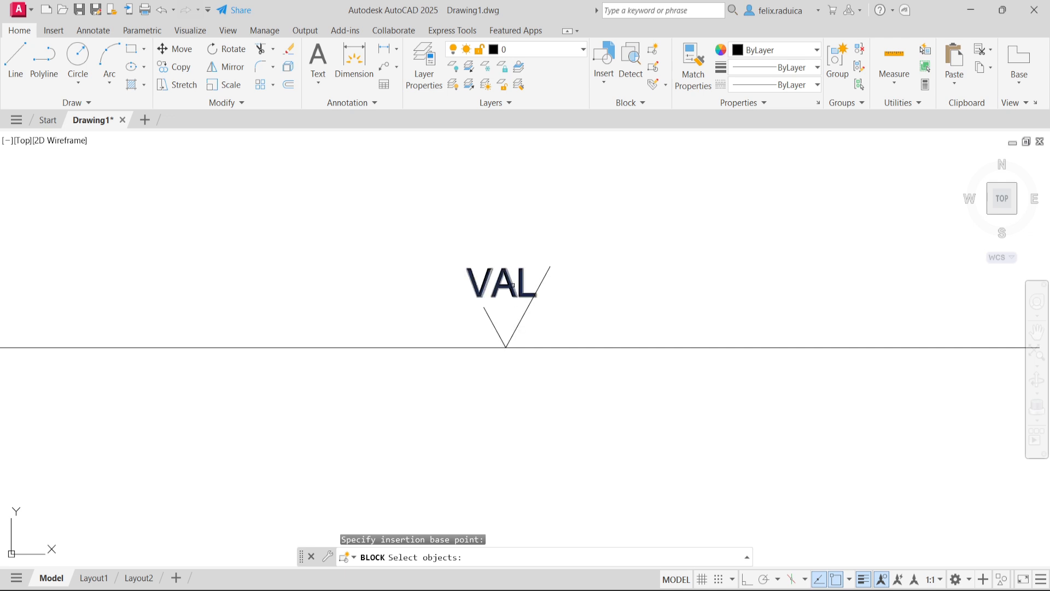
left_click(554, 331)
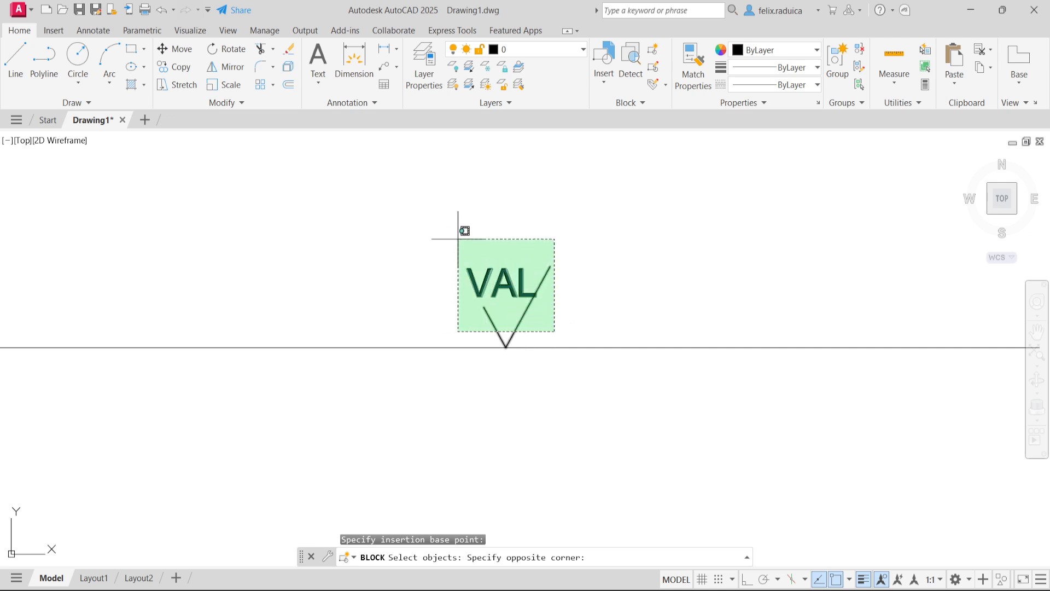
left_click(458, 239)
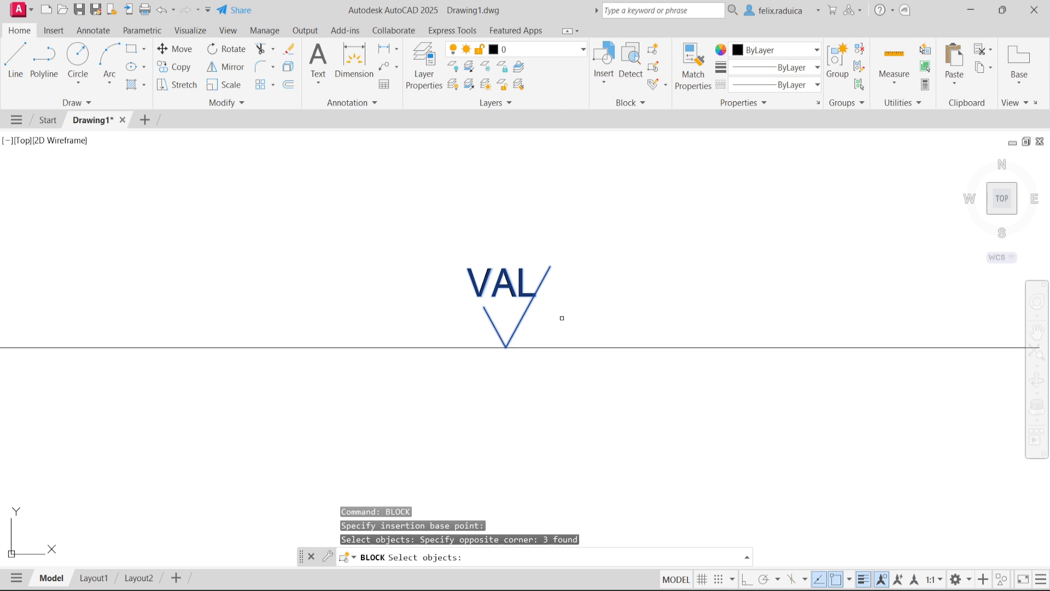
key("Return")
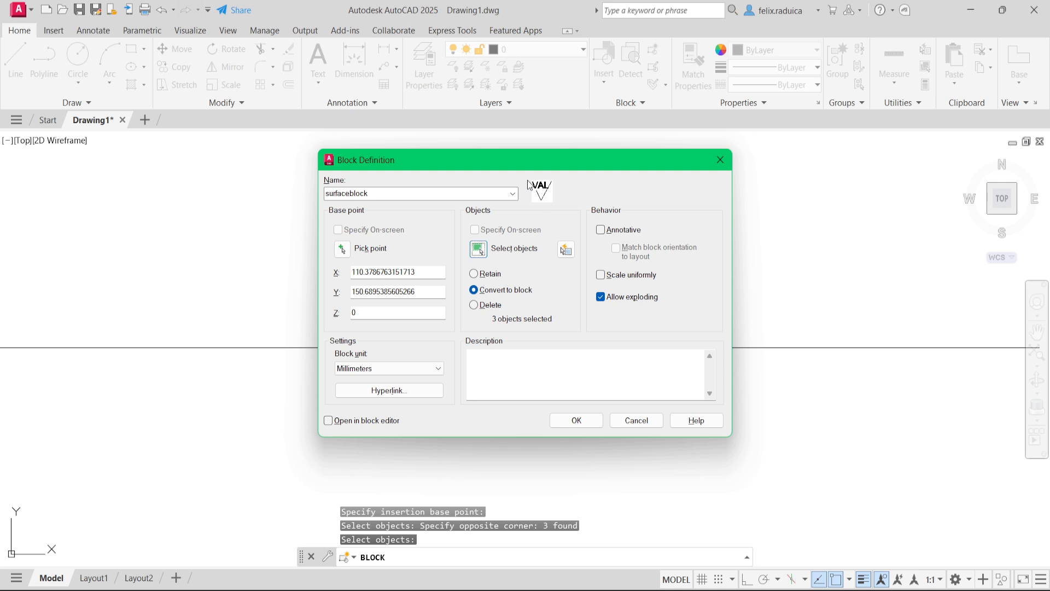
left_click(591, 427)
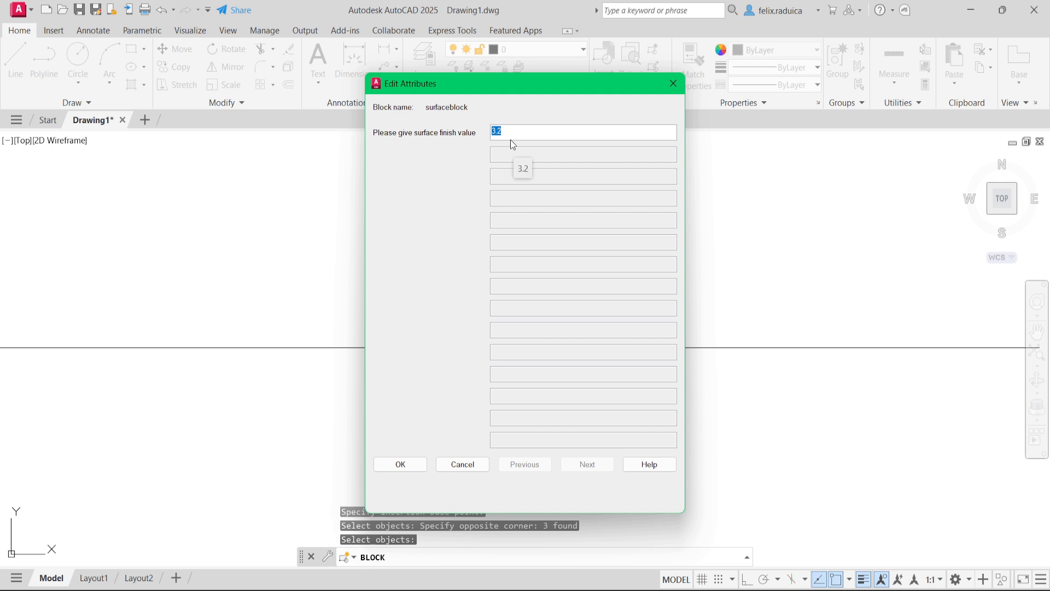
type("1.6")
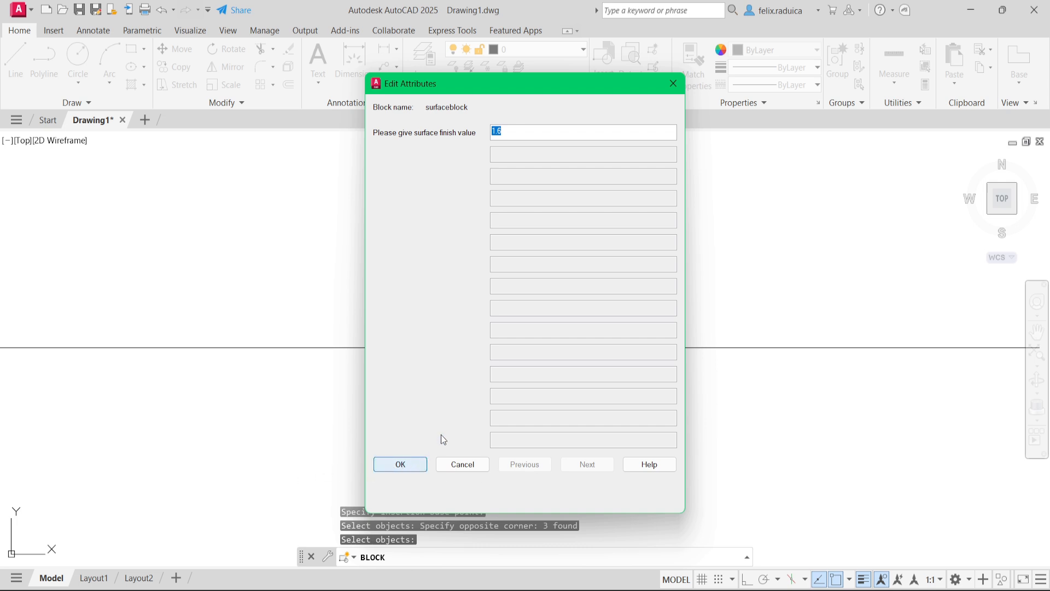
key("Return")
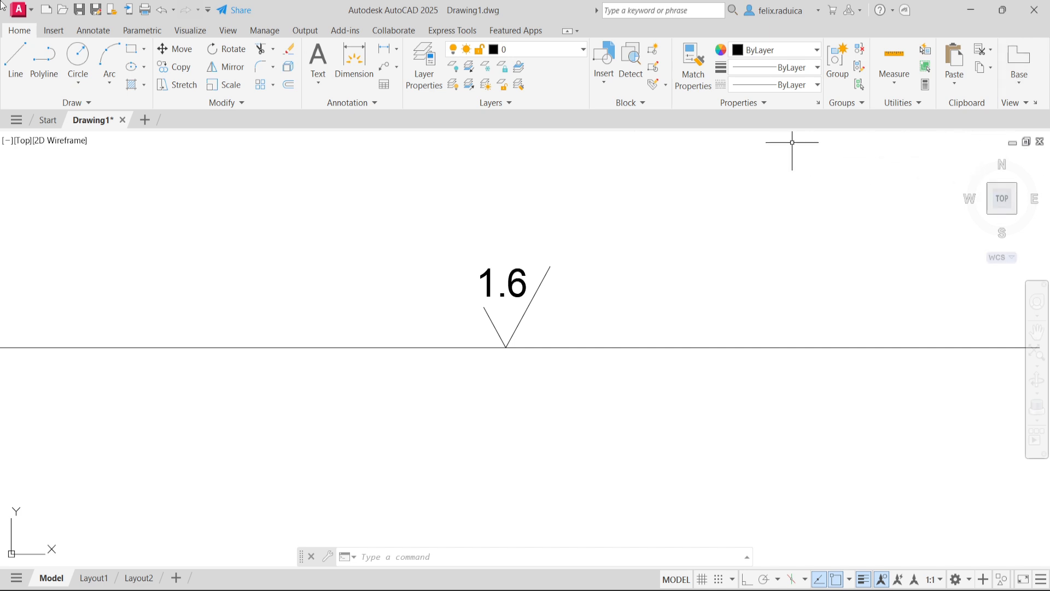
- Insert surfaceblock on the horizontal line to the right of the 1.6 symbol with a surface finish value of 6.3
left_click(56, 32)
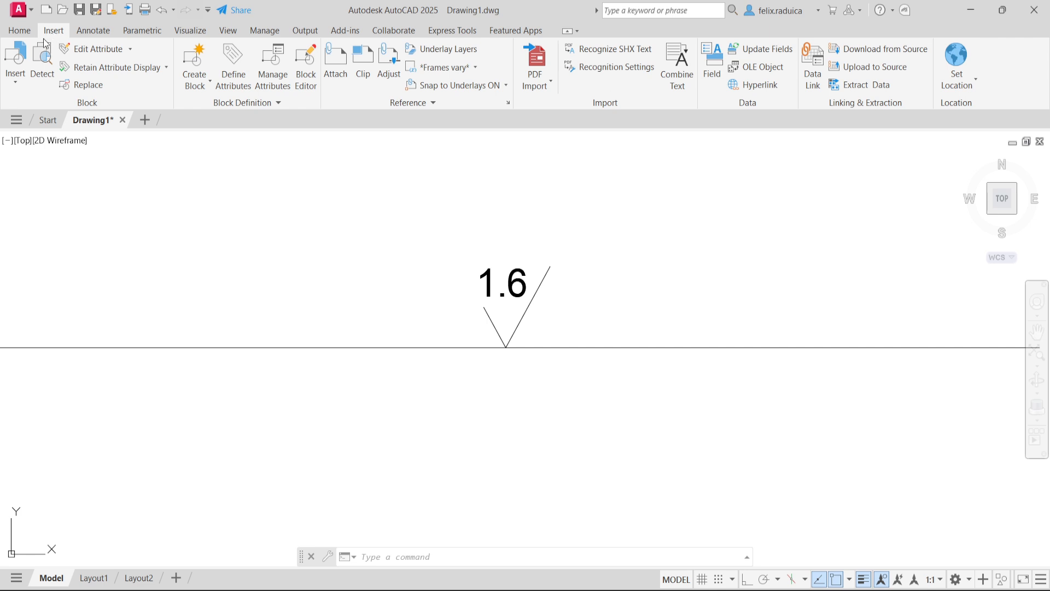
left_click(19, 87)
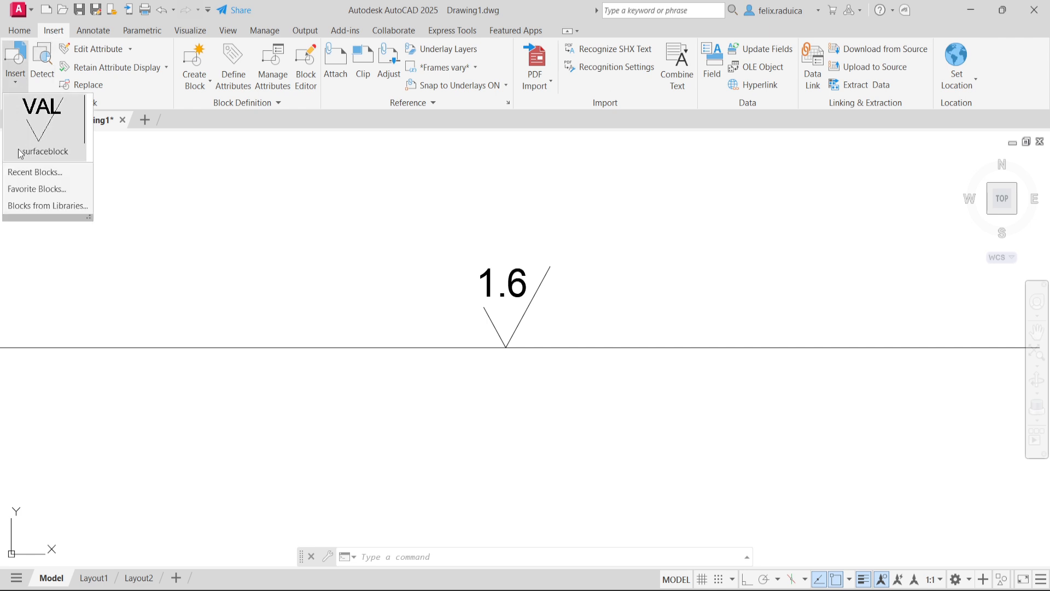
left_click(52, 135)
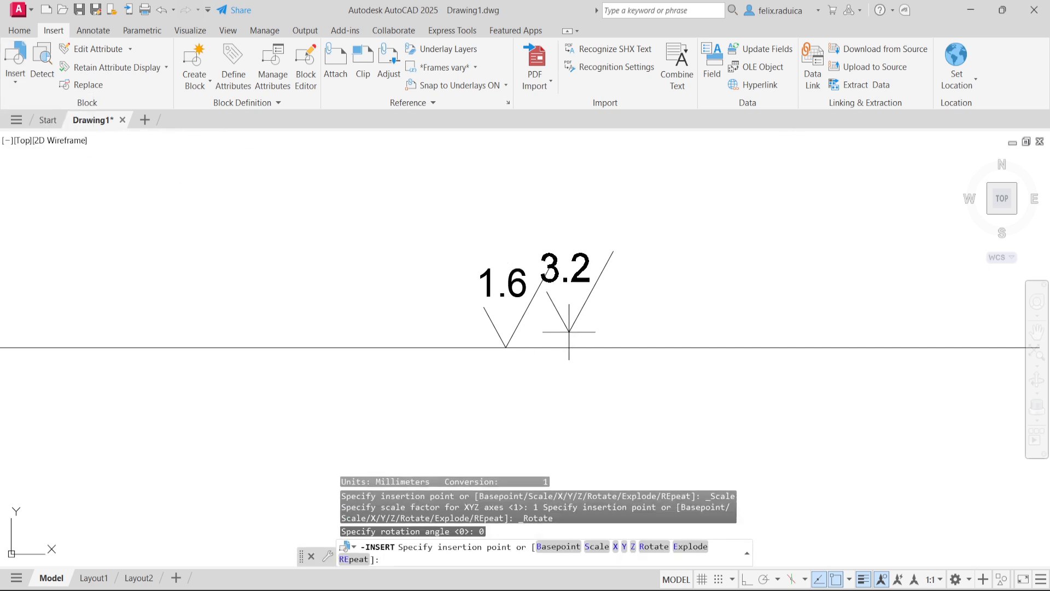
left_click(664, 328)
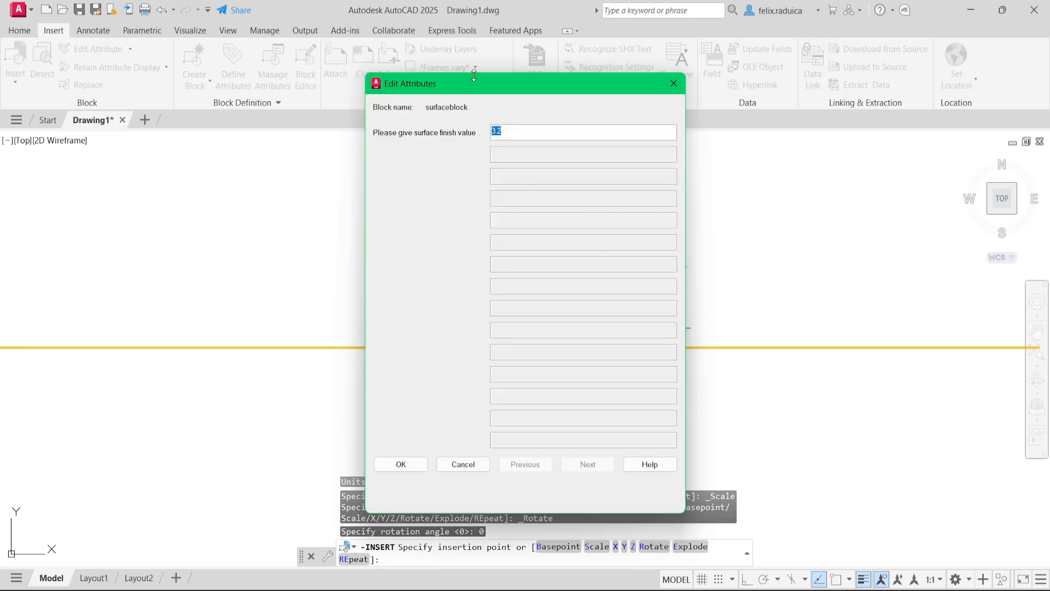
type("6.3")
left_click(400, 464)
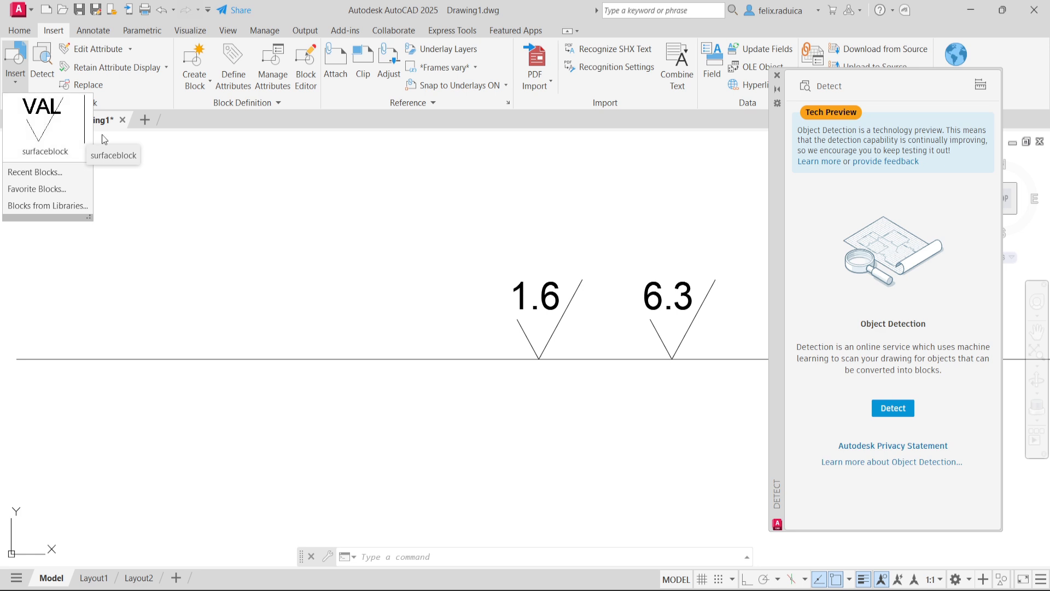
- Insert another surfaceblock on the horizontal line to the left of the 1.6 symbol, using the nearest (nea) snap
left_click(108, 154)
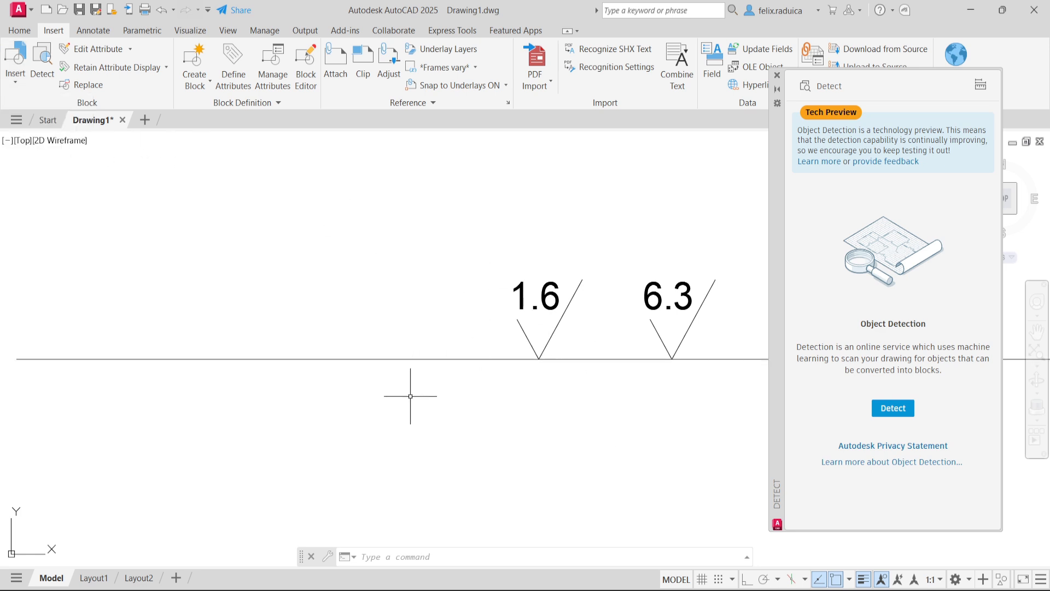
type("surface")
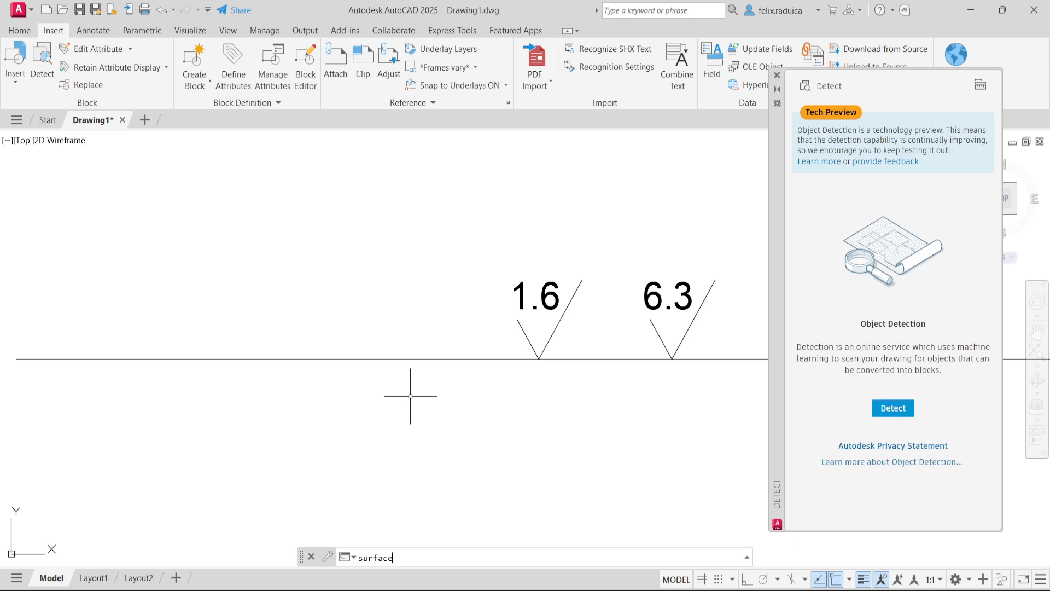
type("block")
key("Return")
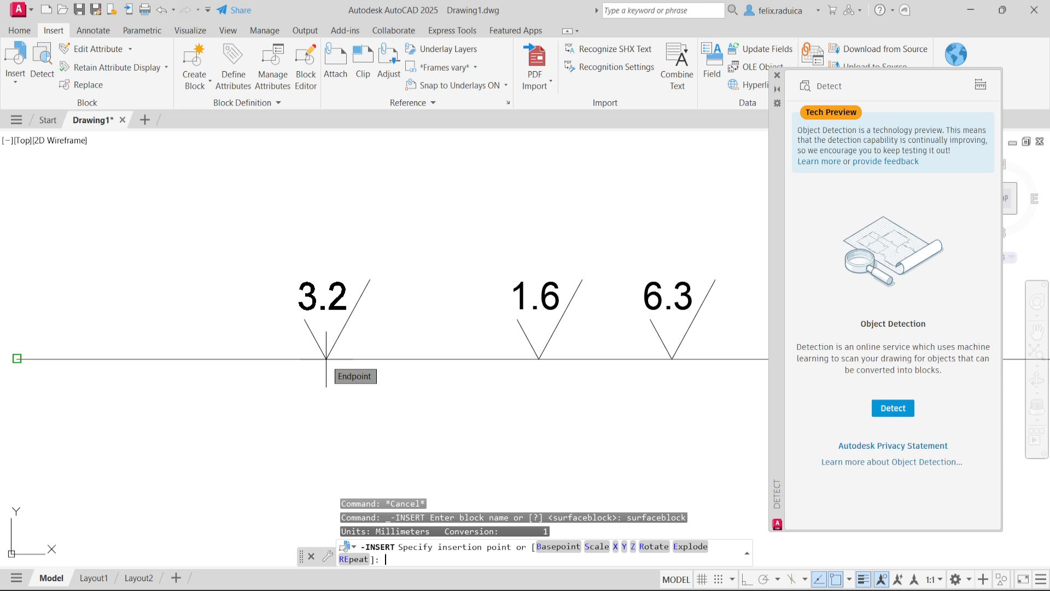
key("Return")
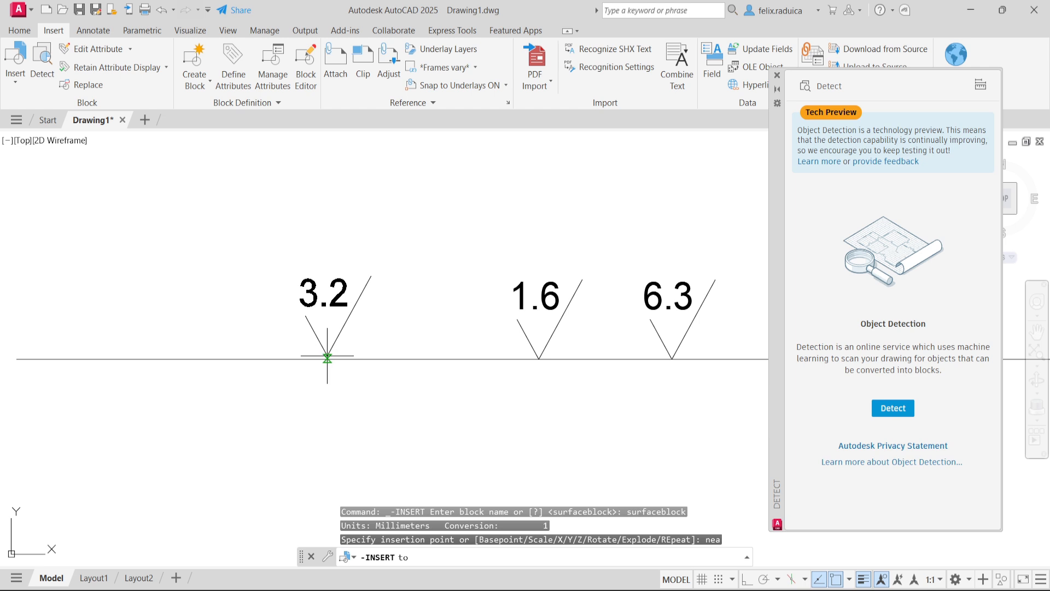
left_click(327, 356)
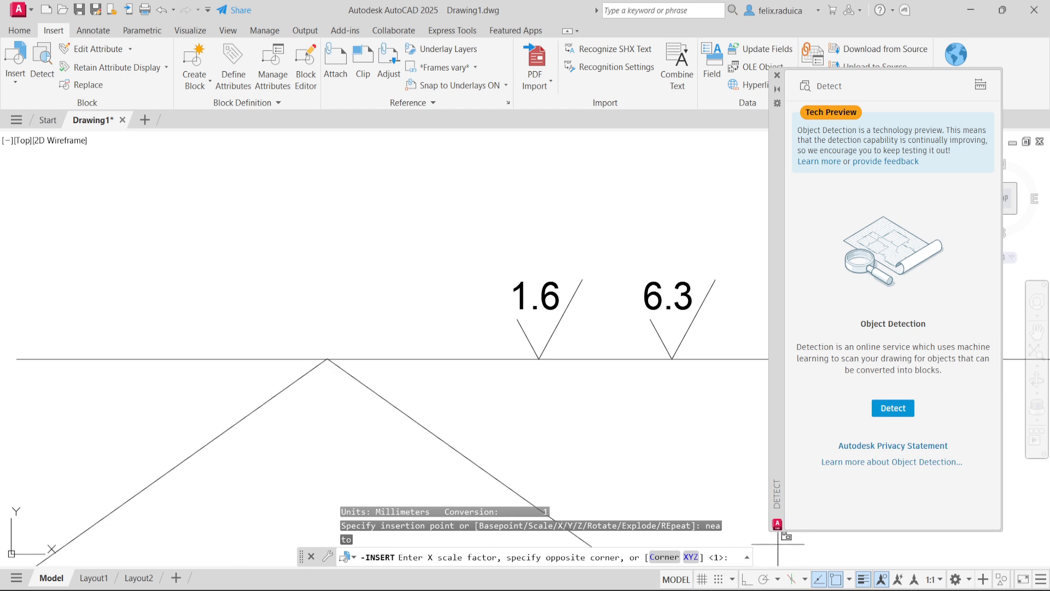
- Keep the default scale of 1, rotate the inserted symbol slightly clockwise and accept the surface finish value 3.2
key("Return")
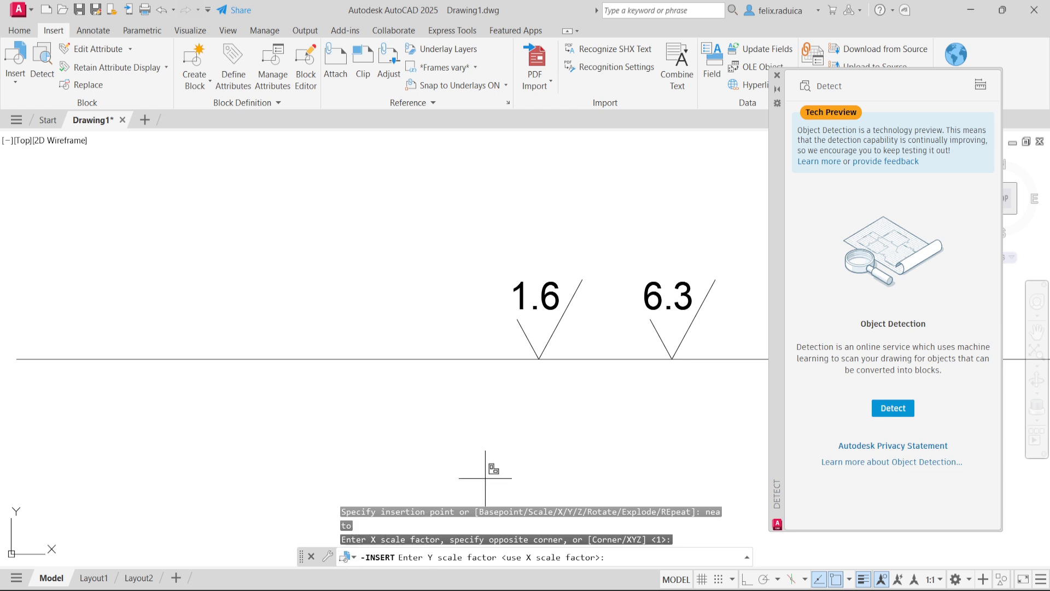
key("Return")
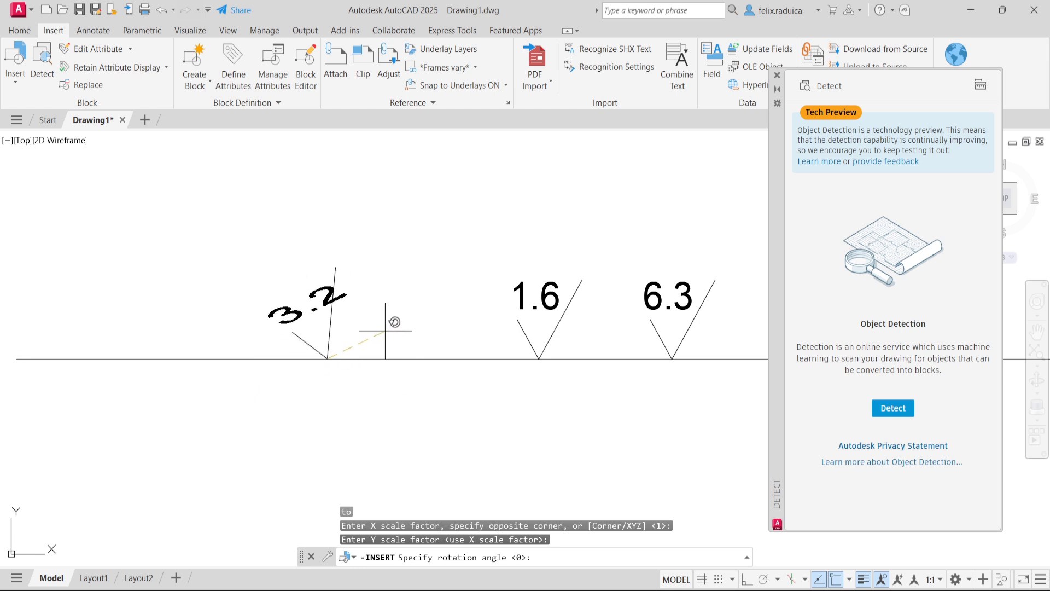
left_click(362, 370)
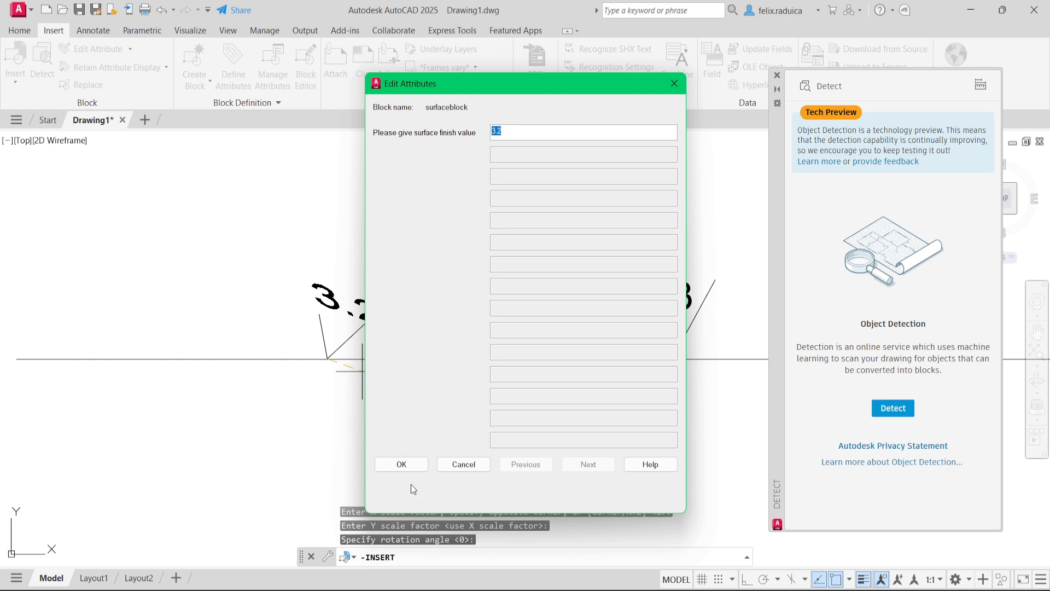
left_click(415, 465)
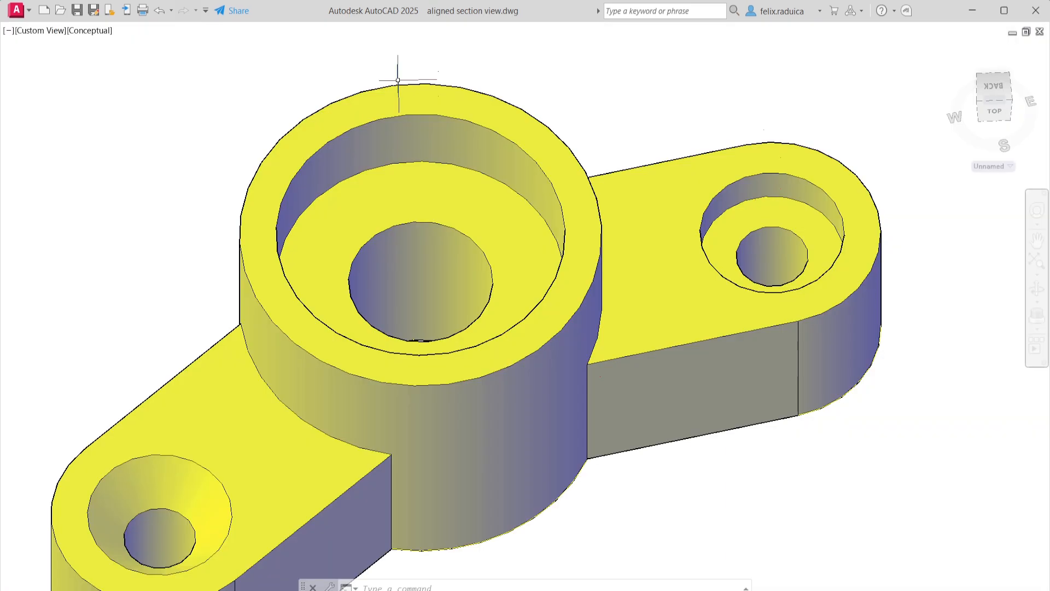
middle_click_drag(398, 80, 400, 86, "shift")
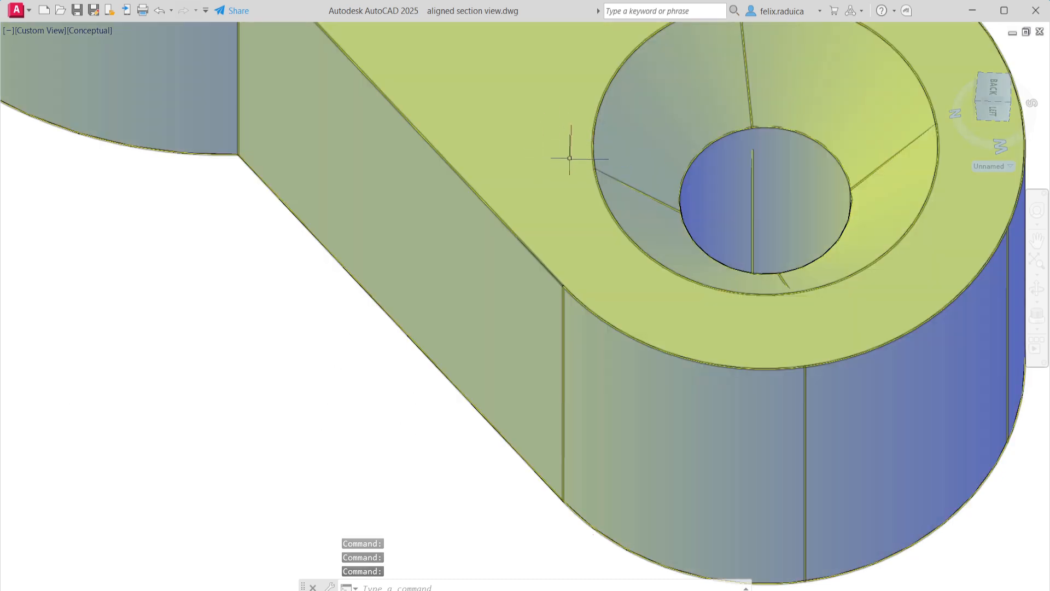
key("Escape")
middle_click_drag(509, 149, 505, 179, "shift")
scroll(588, 178, "down", 4)
scroll(505, 178, "up", 6)
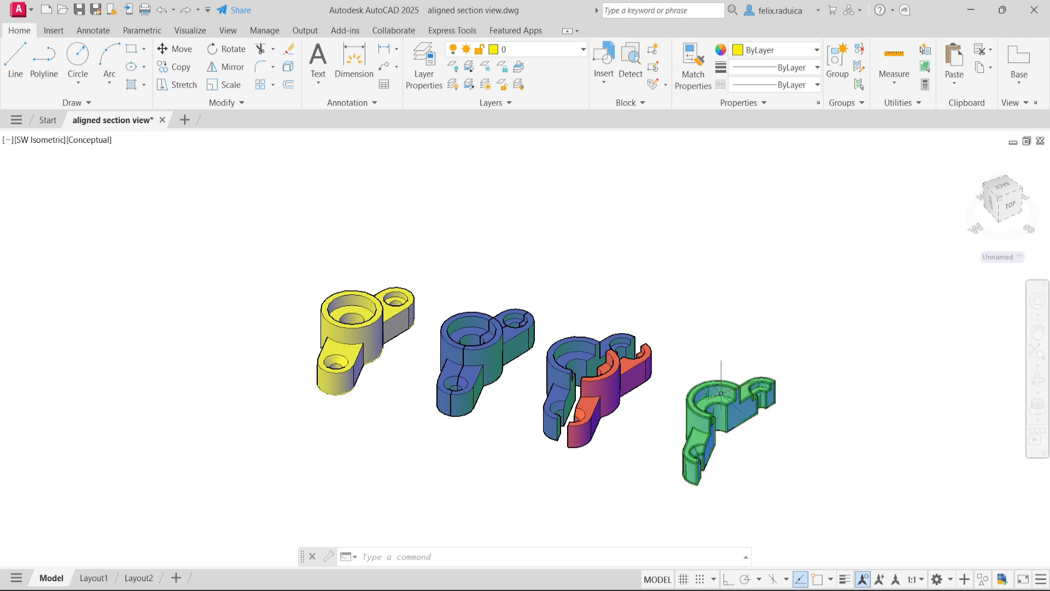
mouse_move(709, 390)
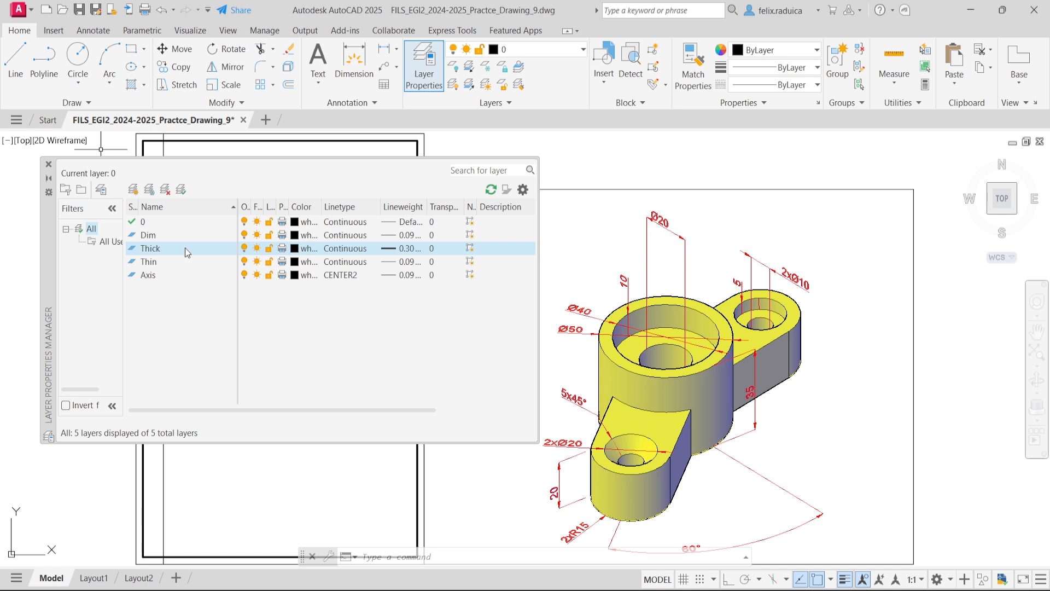
- Make Axis the current layer and draw a horizontal line from the midpoint of the frame's left margin line perpendicular to the right border
double_click(173, 278)
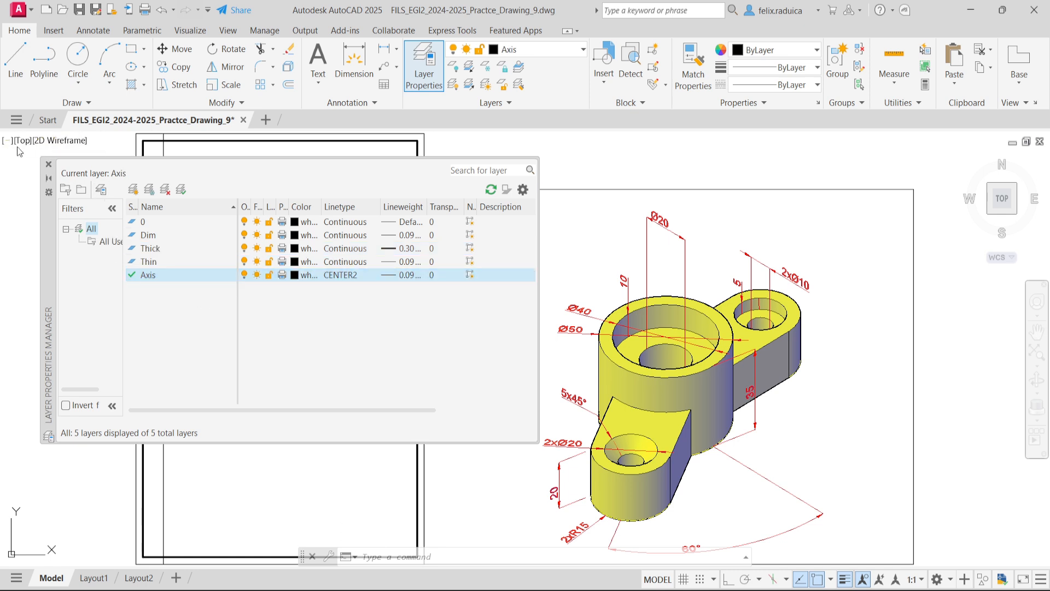
left_click(48, 164)
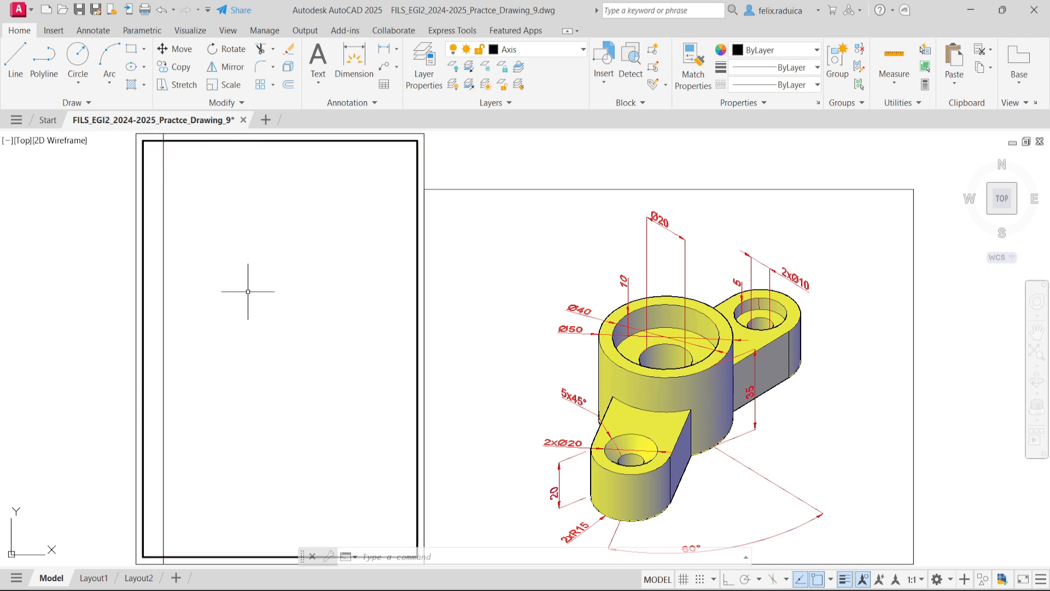
type("line")
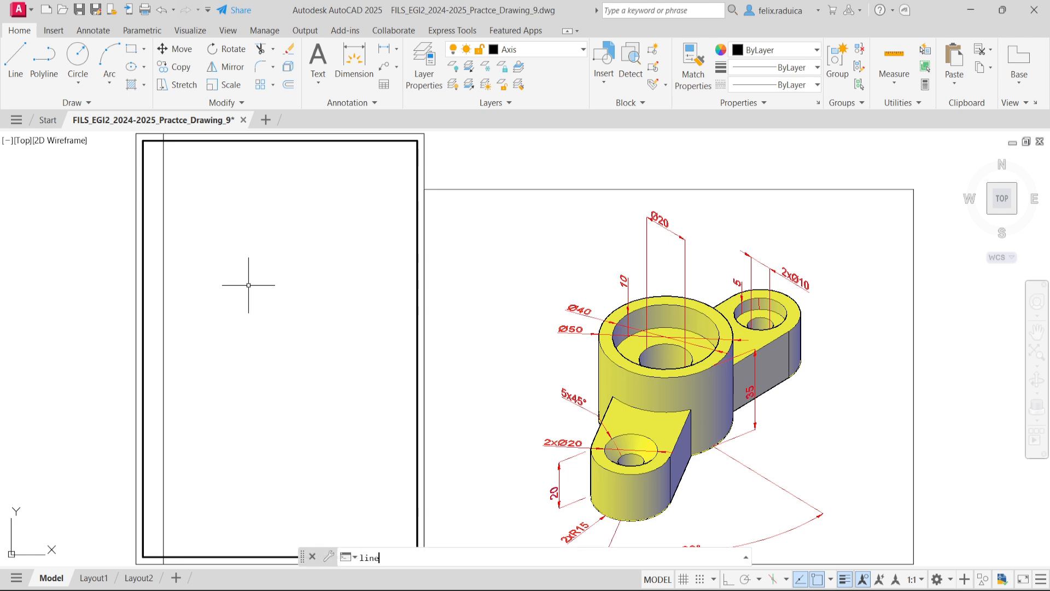
key("Return")
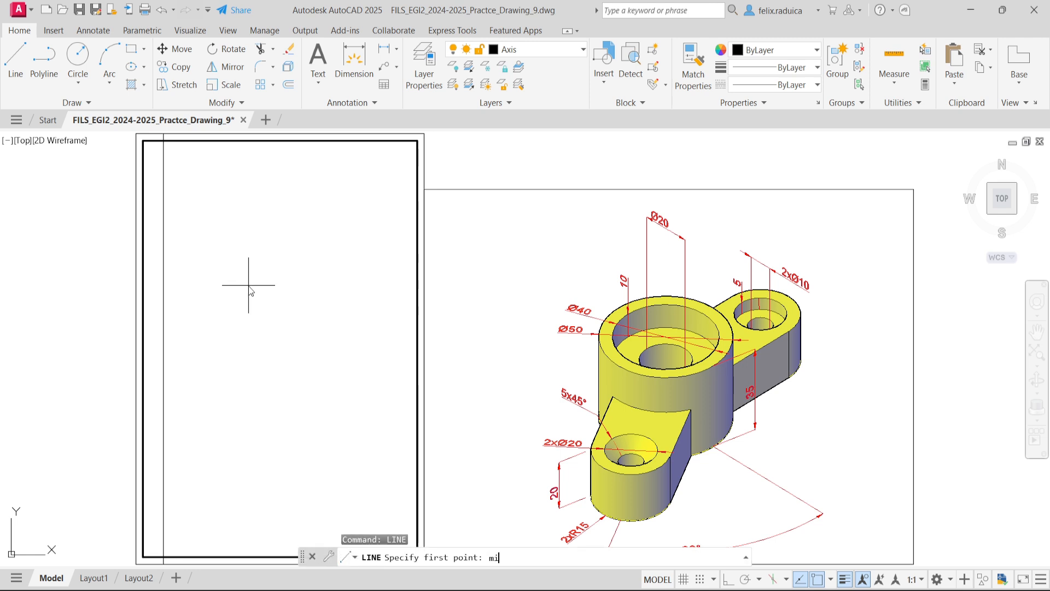
key("Return")
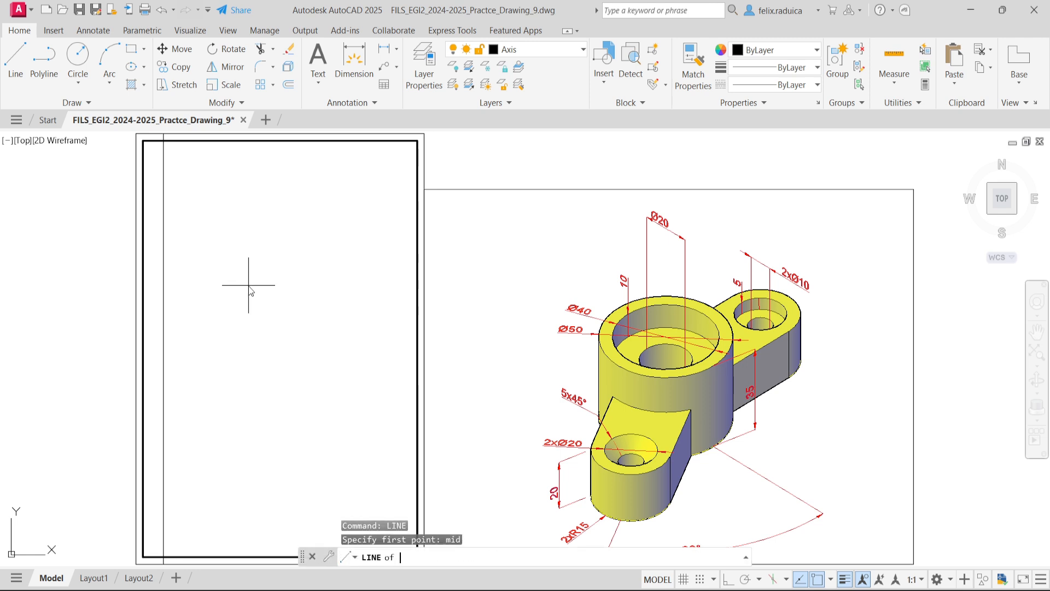
left_click(160, 259)
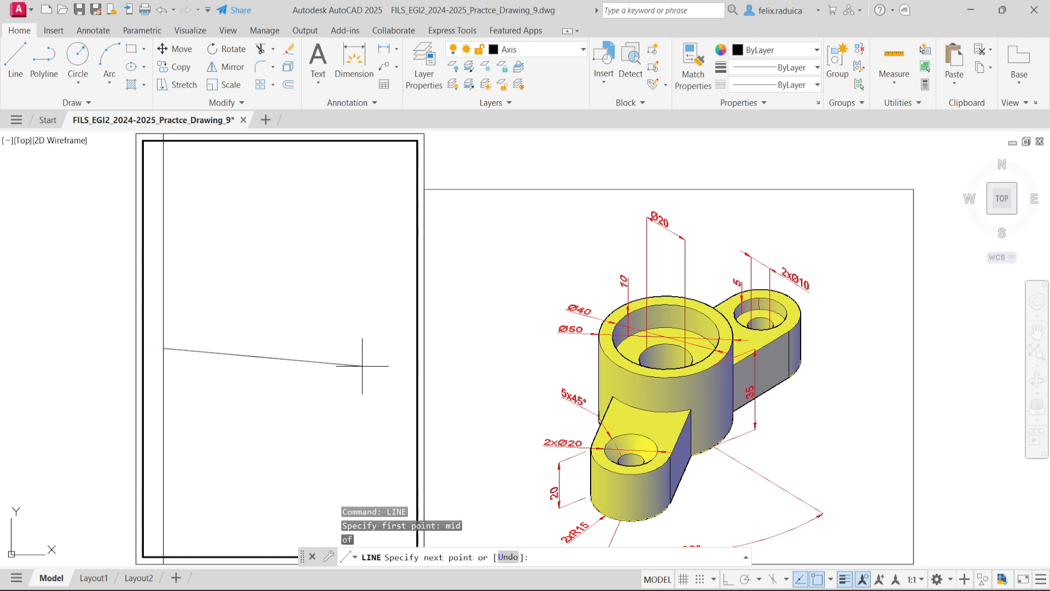
type("per")
key("Return")
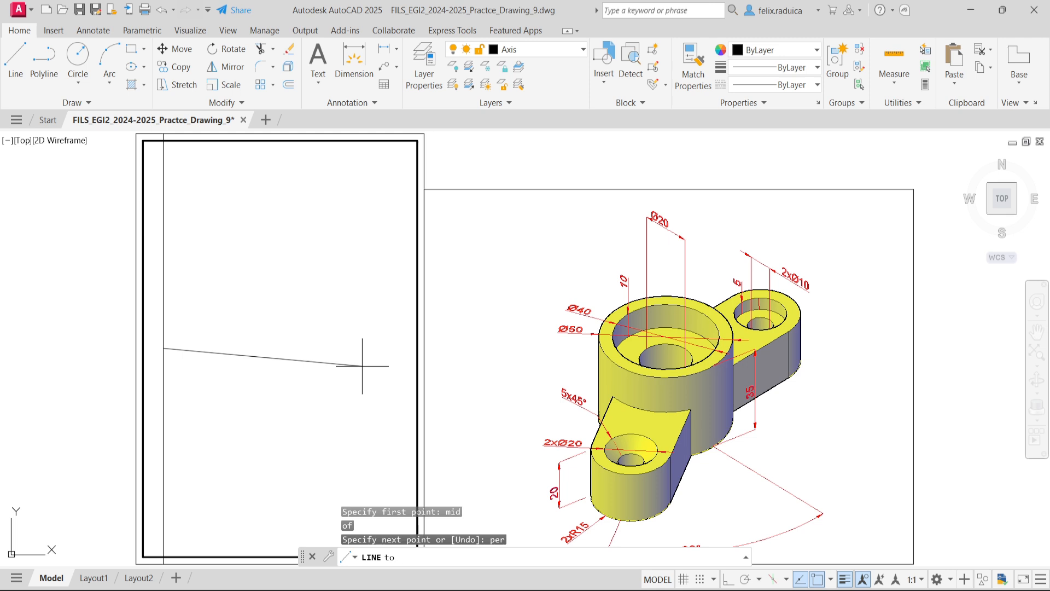
left_click(417, 349)
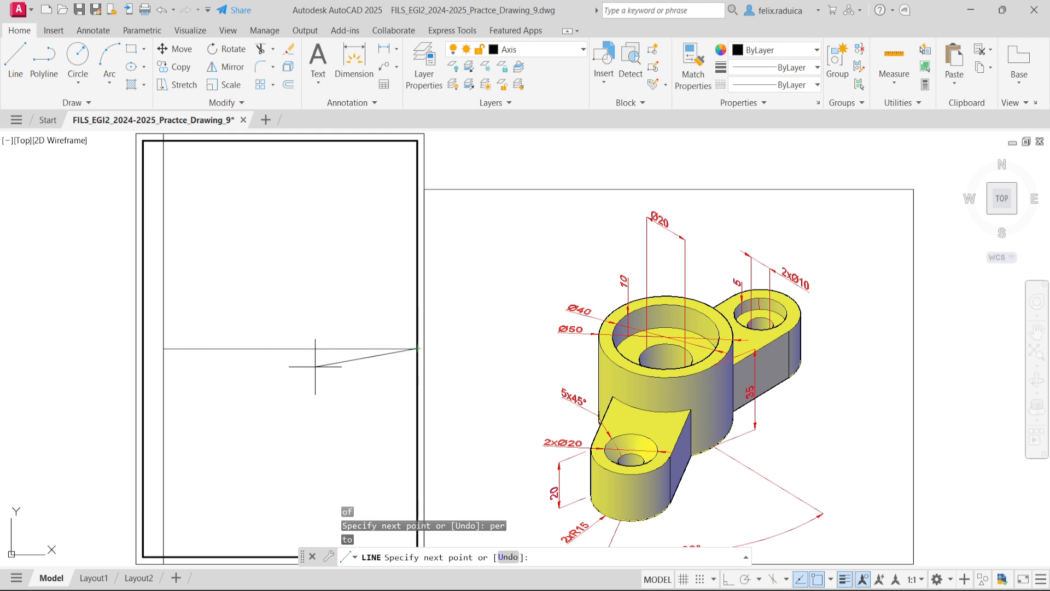
- Draw a vertical axis line from the midpoint of the horizontal axis perpendicular to the frame's upper border
key("Return")
key("Return")
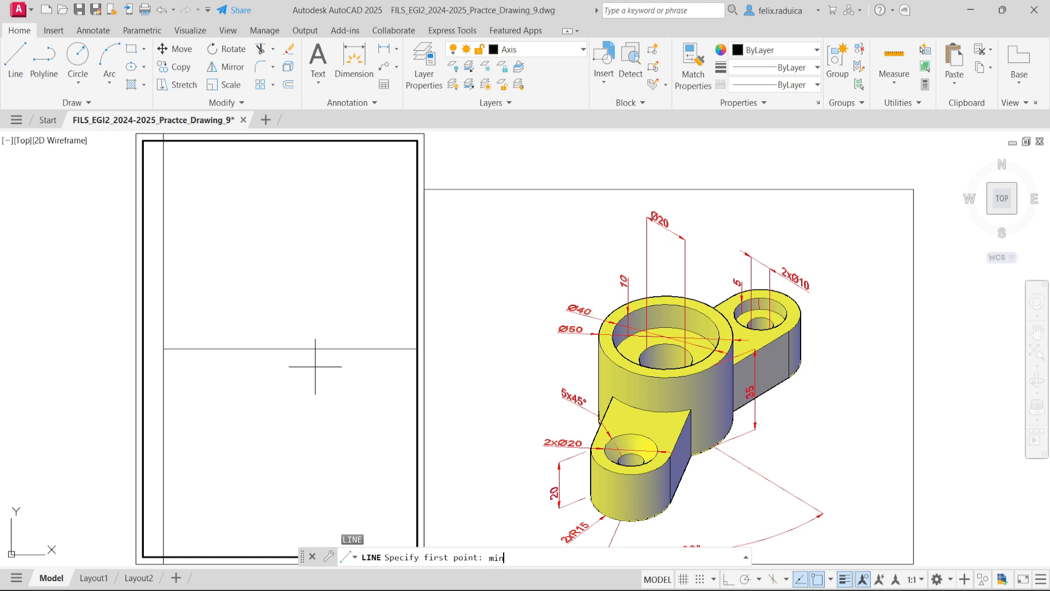
type("mid")
key("Return")
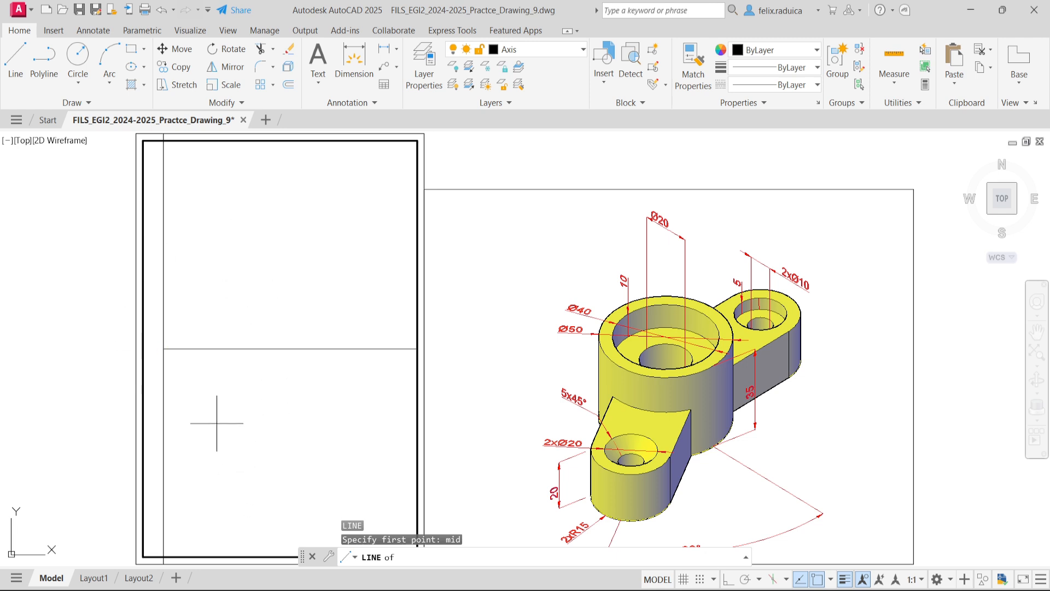
left_click(290, 348)
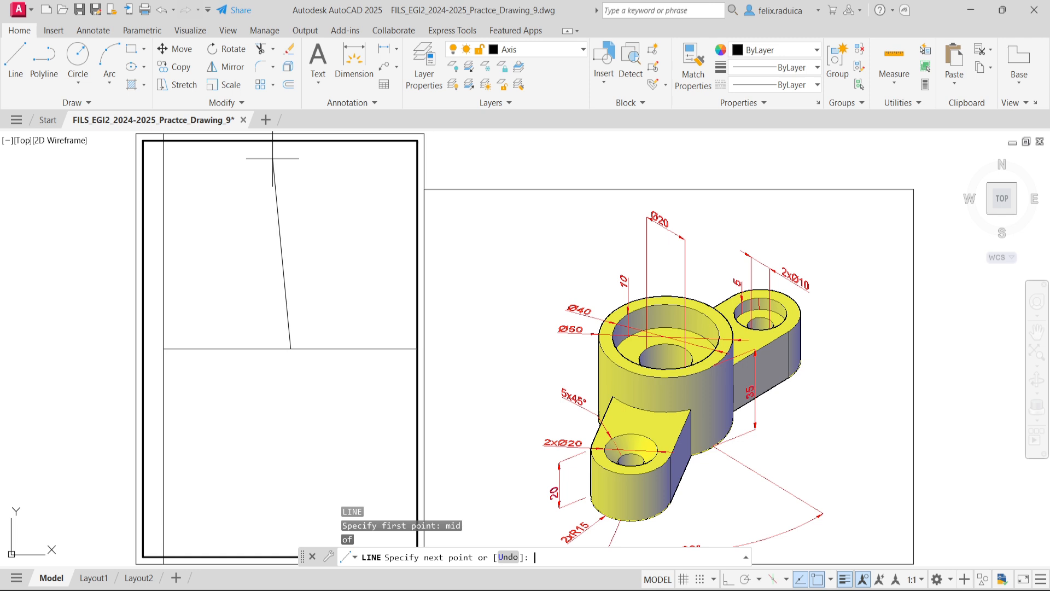
key("Return")
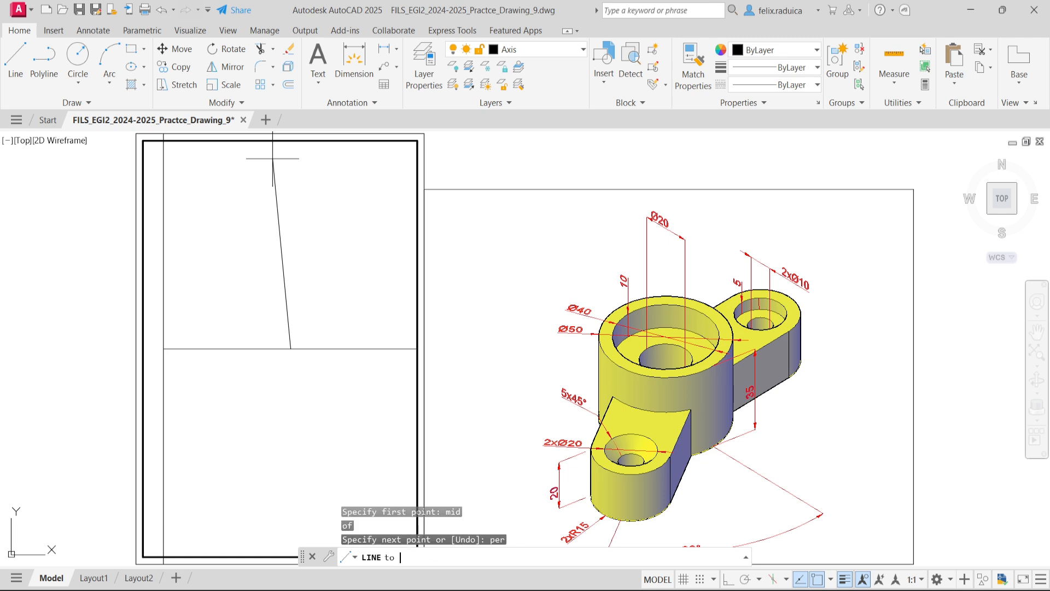
left_click(288, 144)
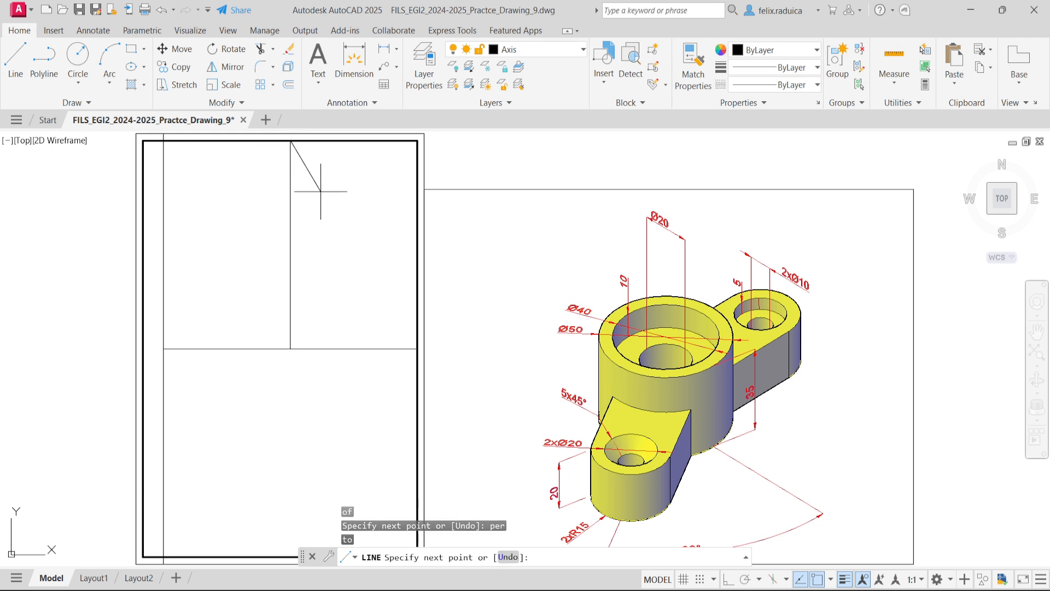
key("Return")
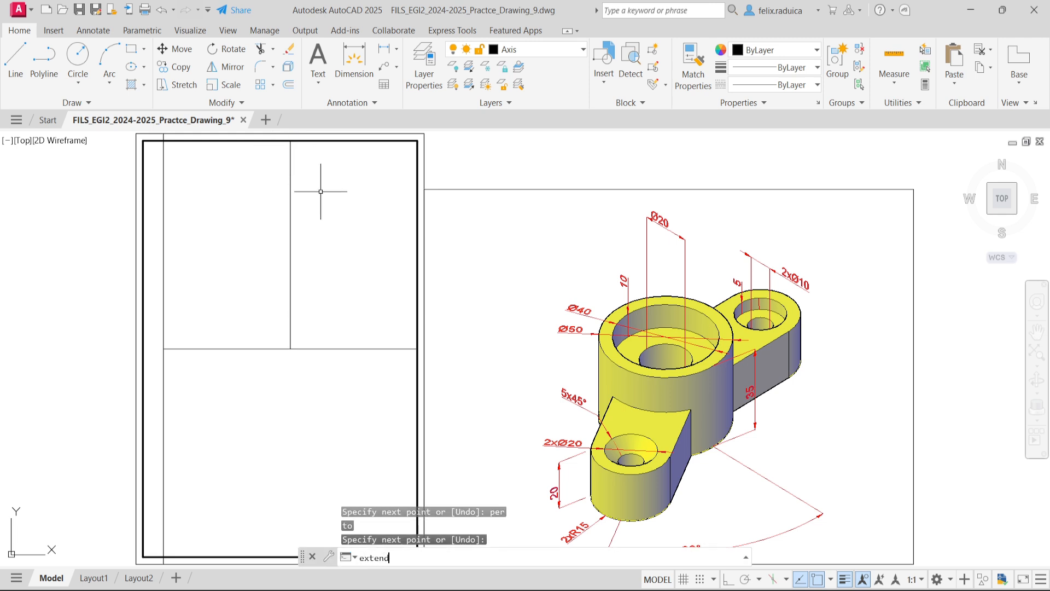
- Extend the vertical axis line down to the frame's lower border
type("extend")
key("Return")
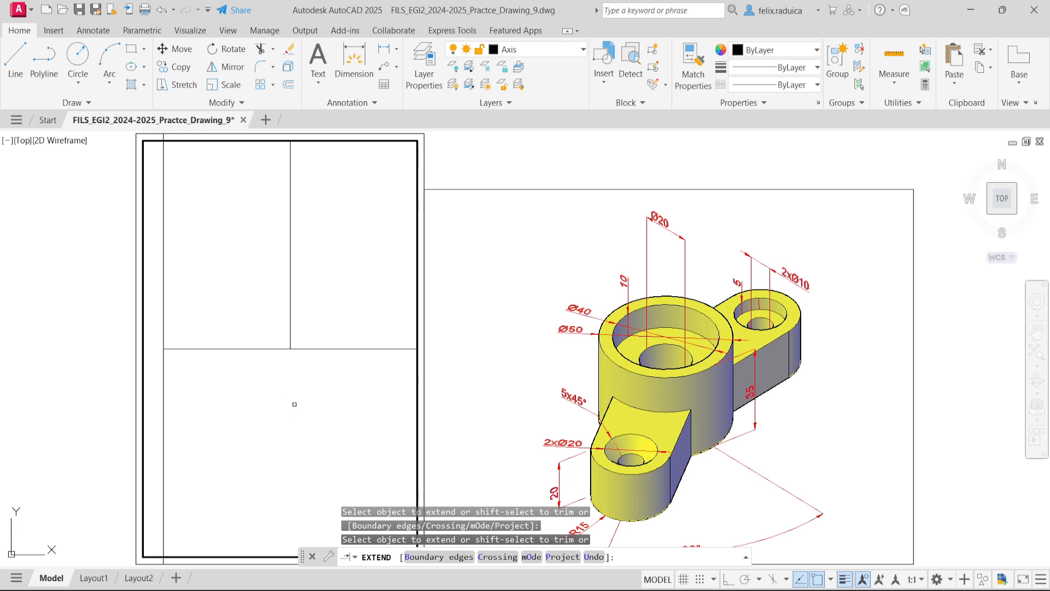
left_click(289, 341)
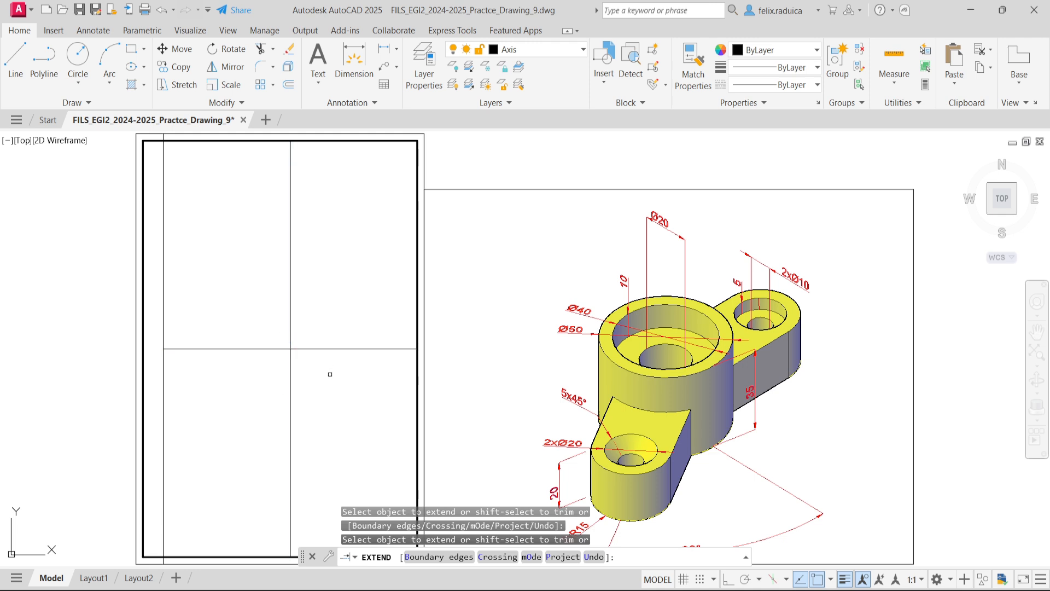
key("Return")
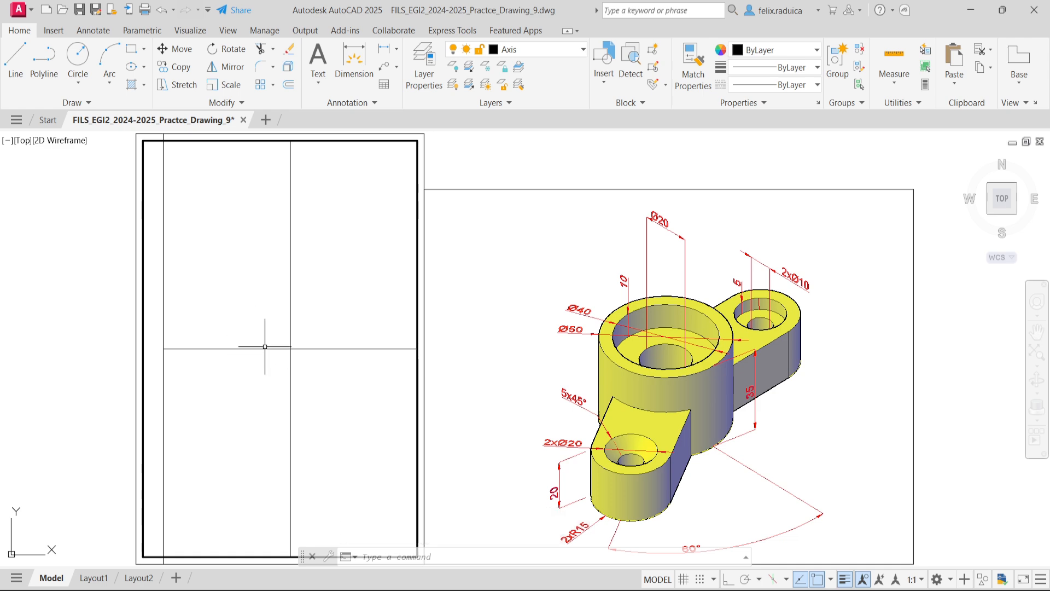
- Set the global linetype scale factor (LTSCALE) to 7
scroll(317, 352, "up", 3)
scroll(290, 328, "down", 5)
scroll(347, 340, "up", 3)
middle_click(344, 339)
middle_click(344, 339)
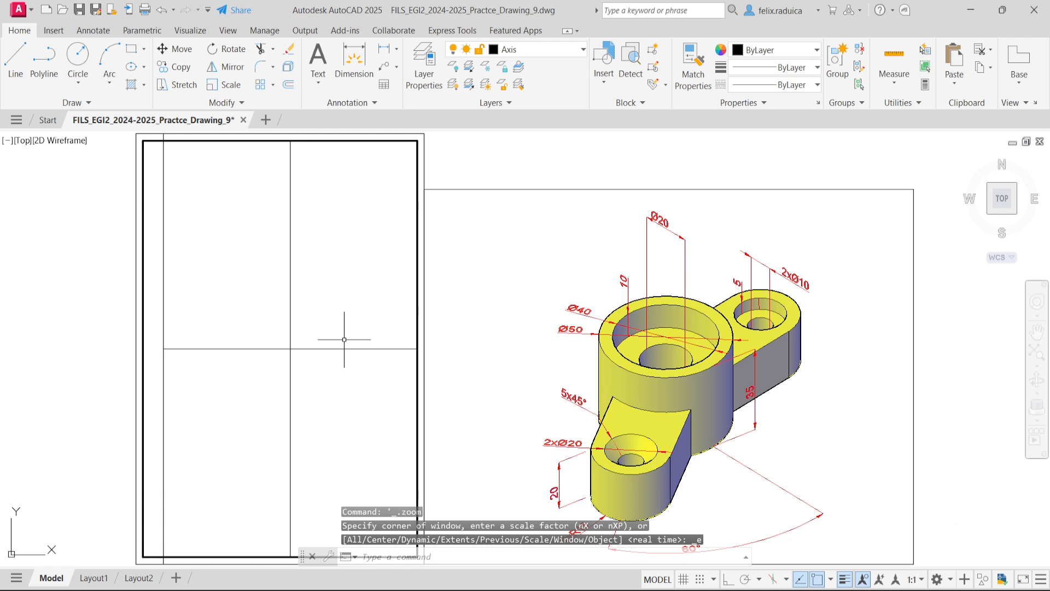
key("Return")
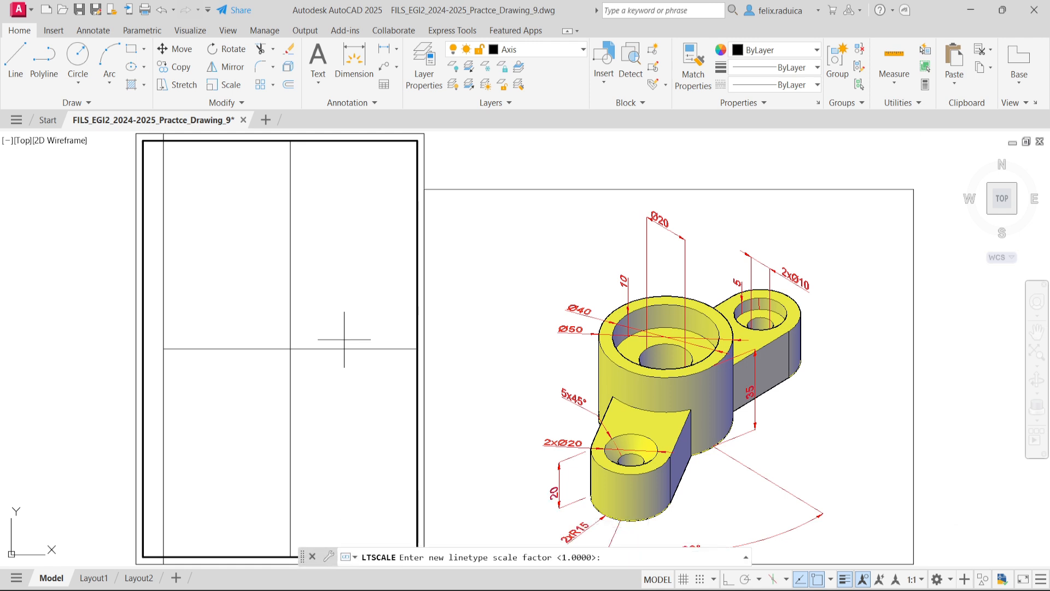
key("Return")
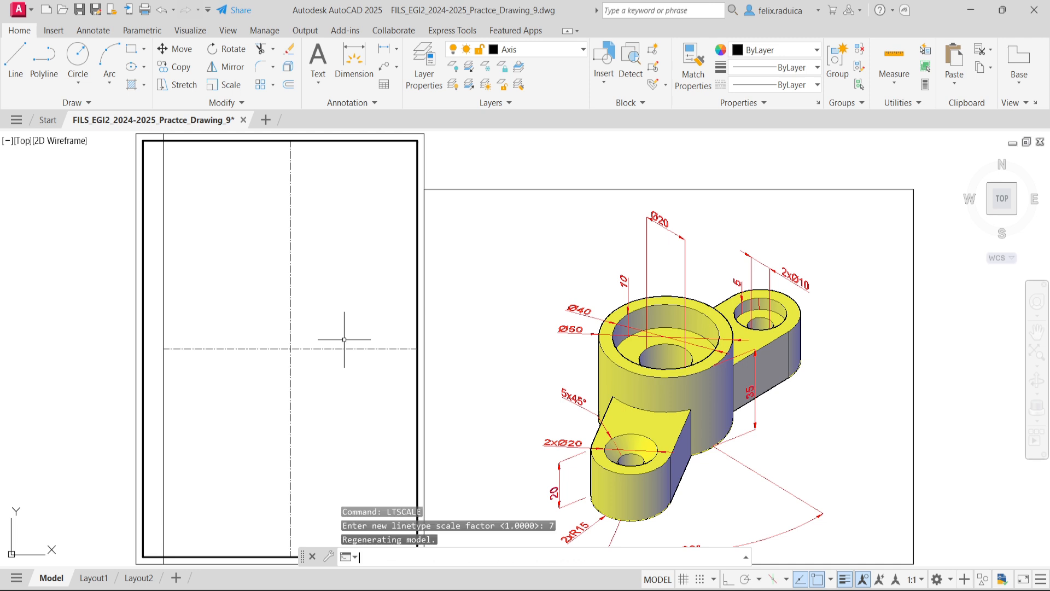
key("Return")
key("Return")
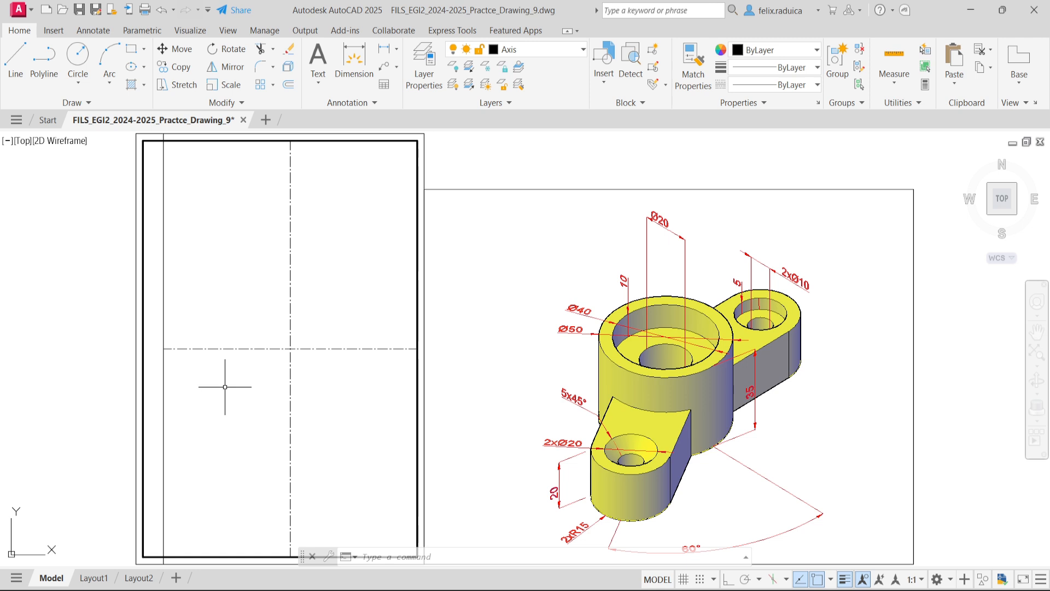
type("l")
key("Return")
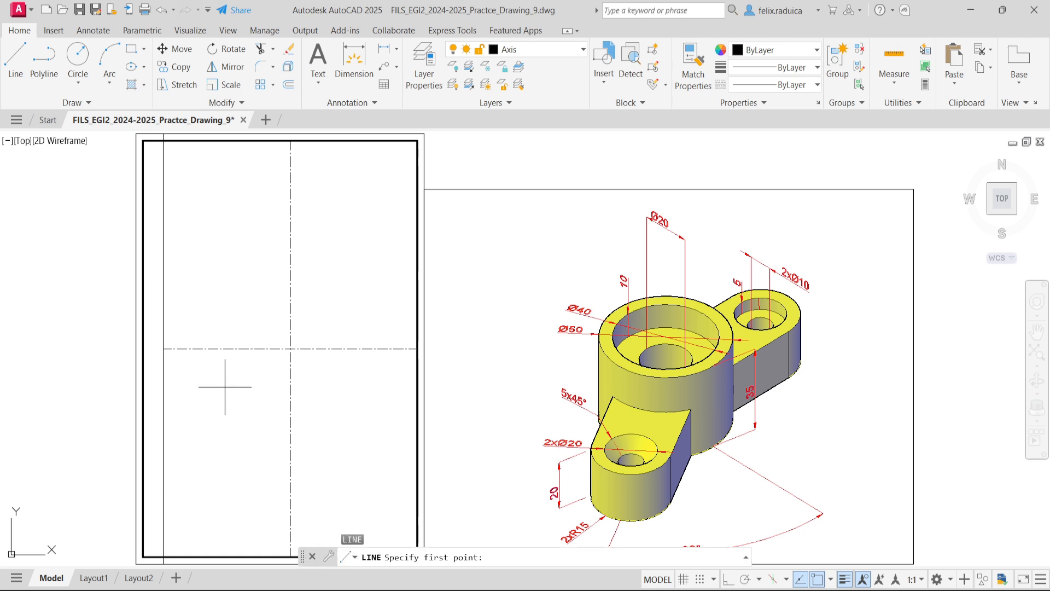
left_click(290, 348)
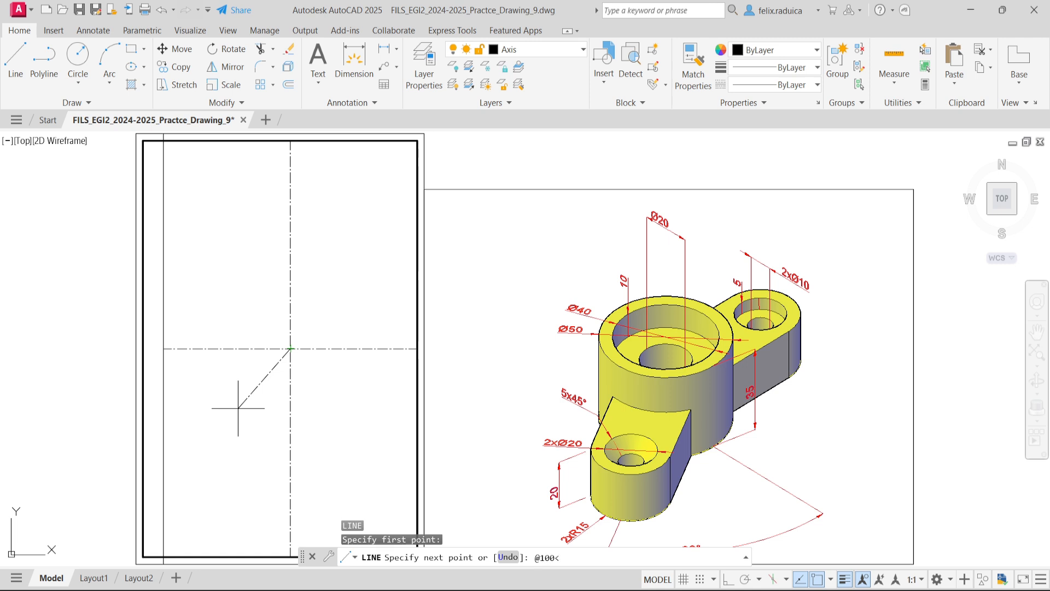
key("Return")
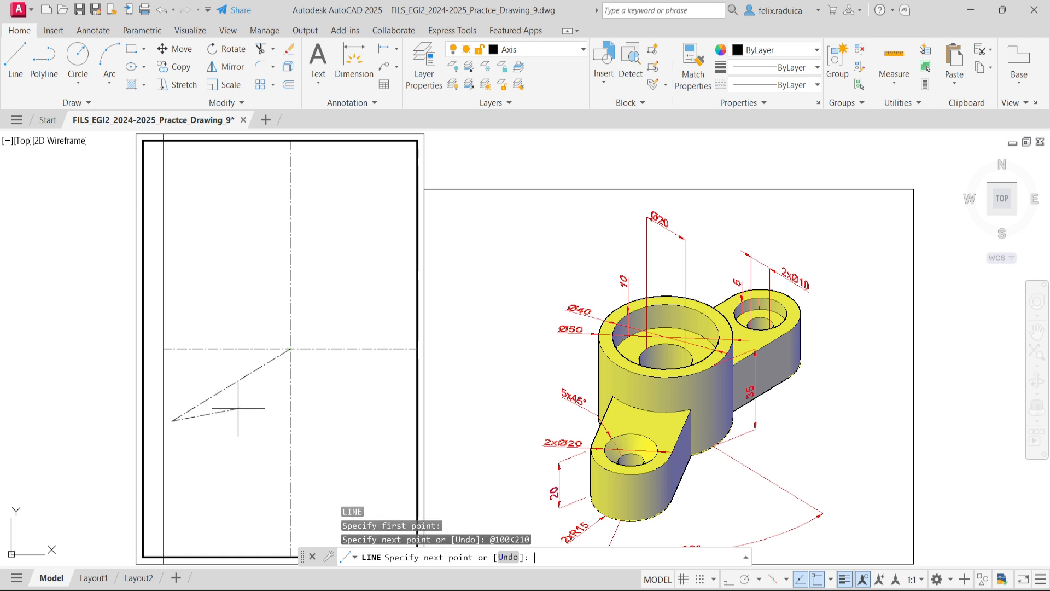
key("Return")
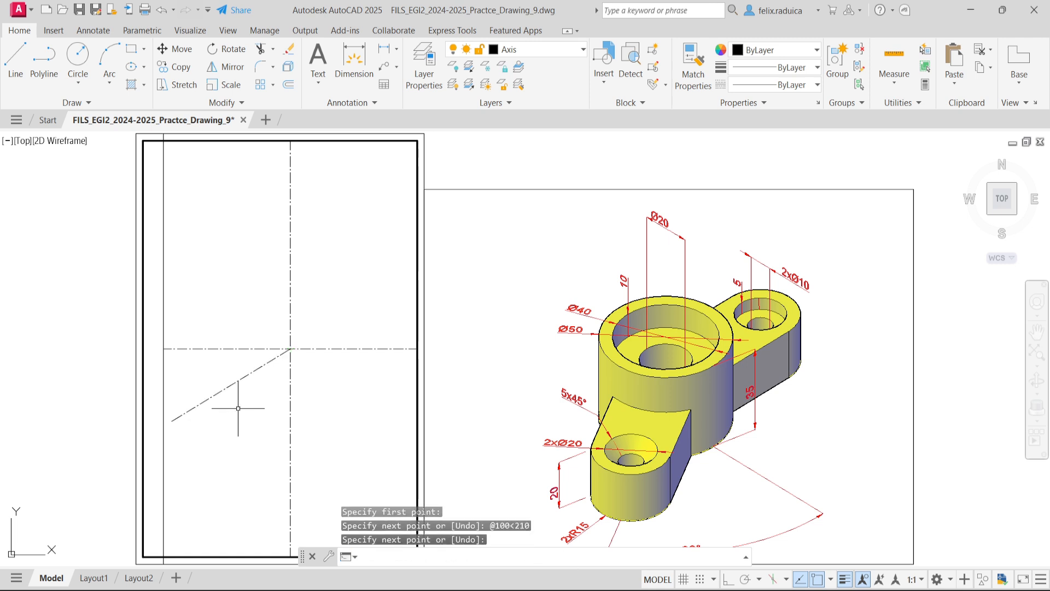
- Check the inclined line's angle by adding an angular dimension between it and the lower part of the vertical axis
scroll(267, 410, "up", 4)
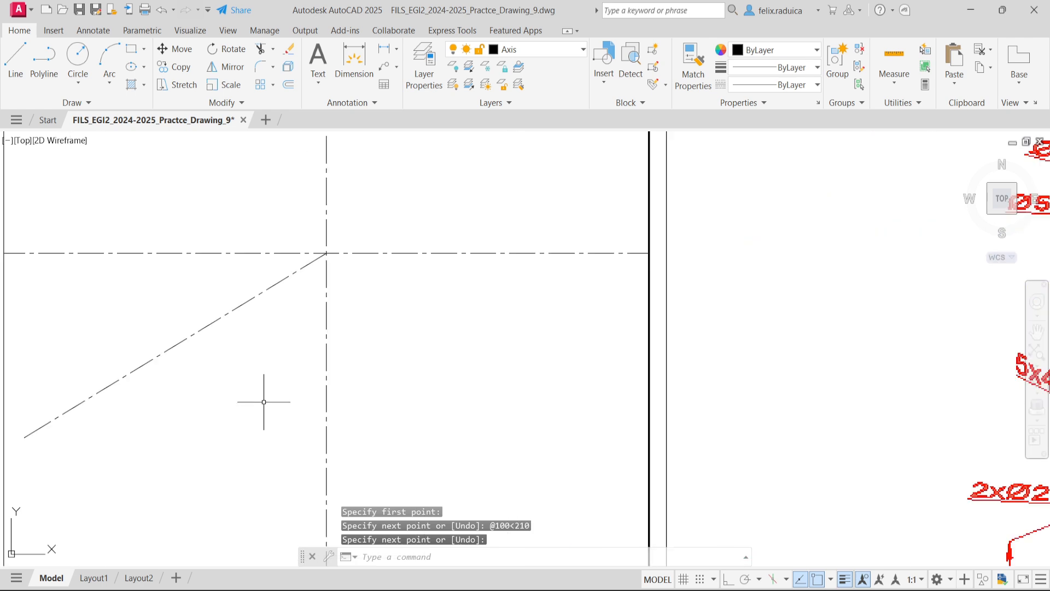
scroll(266, 358, "down", 2)
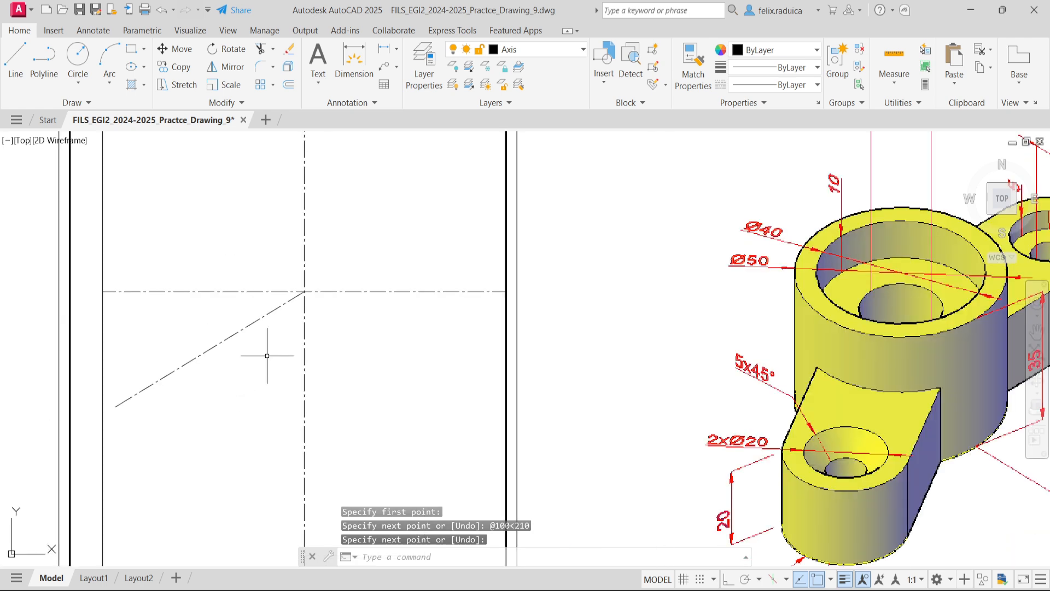
type("dim")
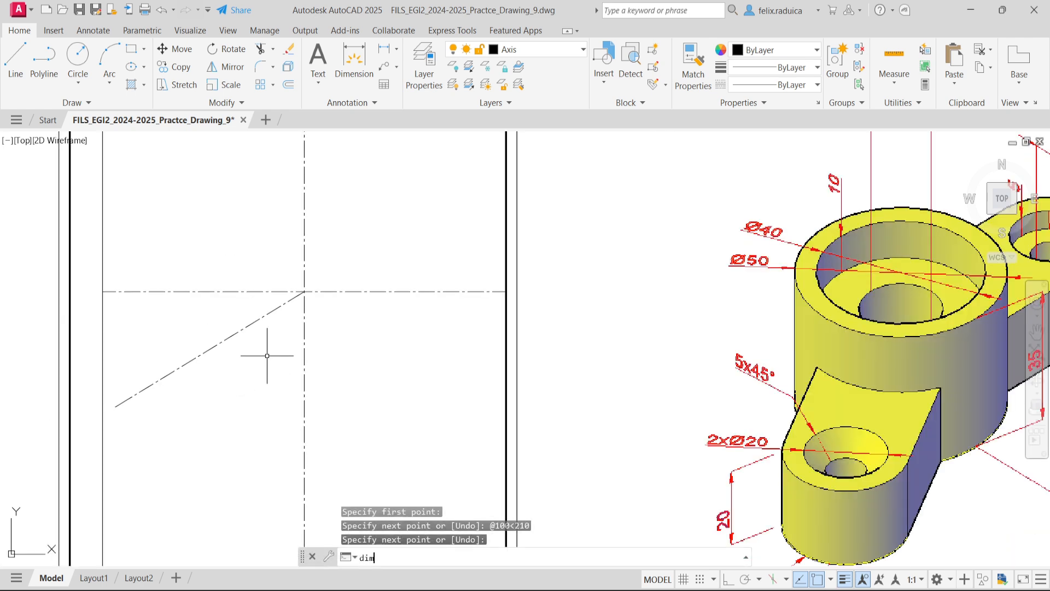
type("a")
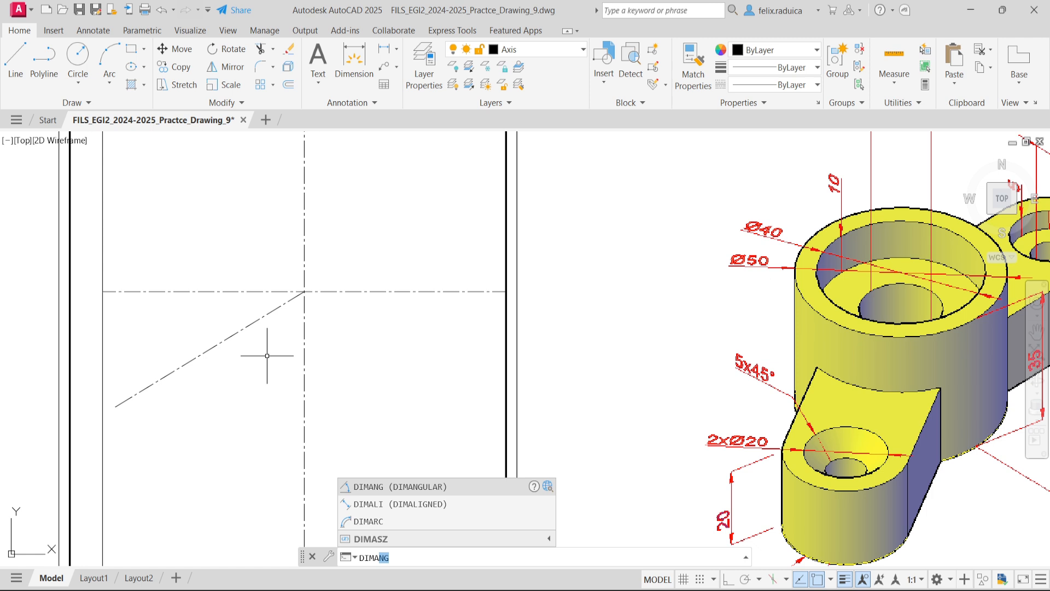
type("n")
key("Return")
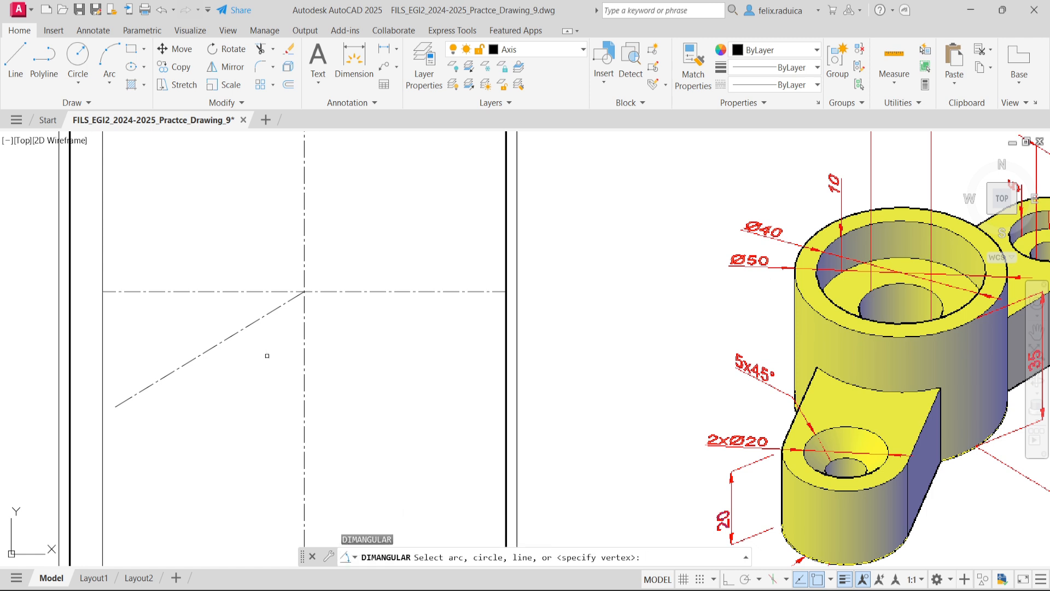
left_click(245, 329)
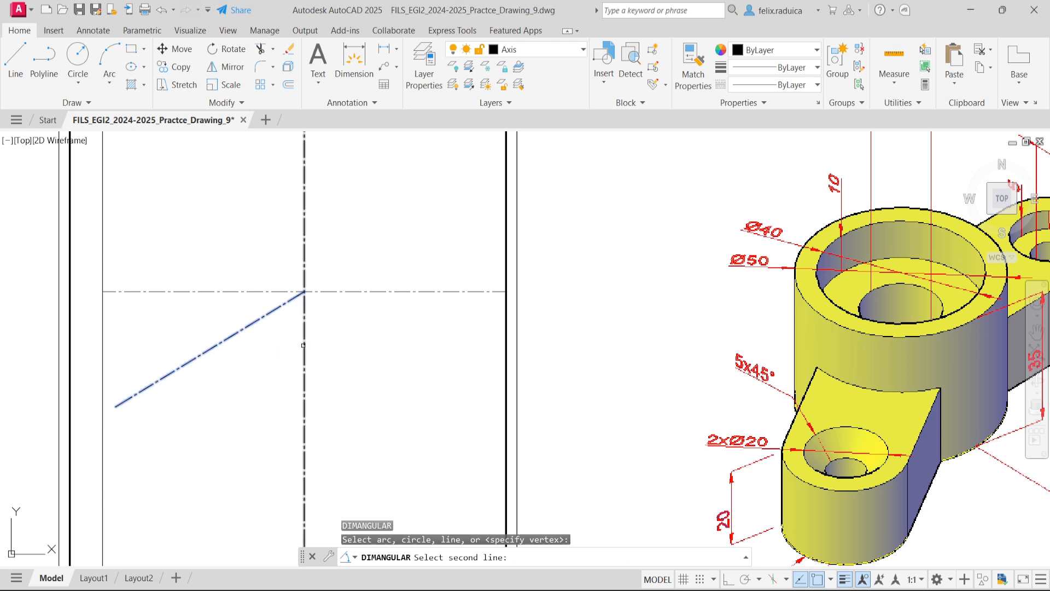
left_click(305, 346)
scroll(260, 350, "up", 5)
scroll(264, 350, "up", 4)
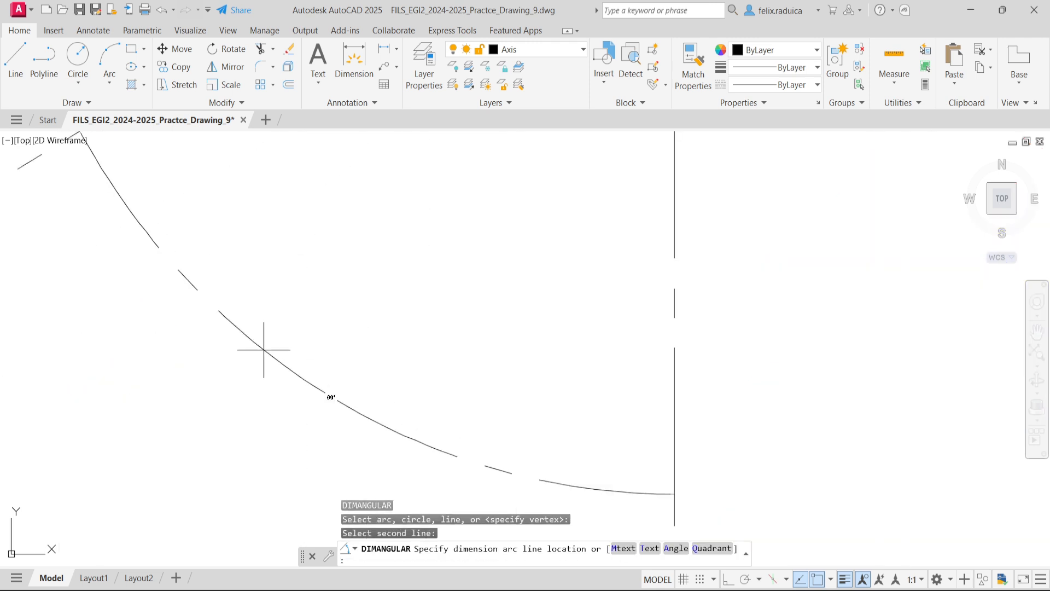
left_click(296, 368)
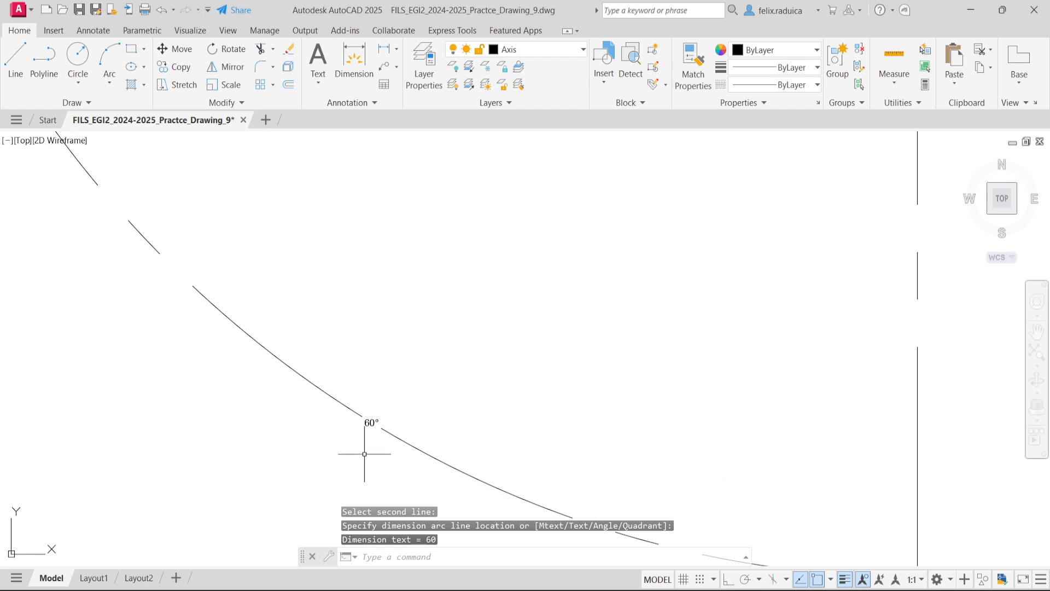
- Delete the angular dimension between the inclined line and the vertical axis
scroll(411, 431, "down", 4)
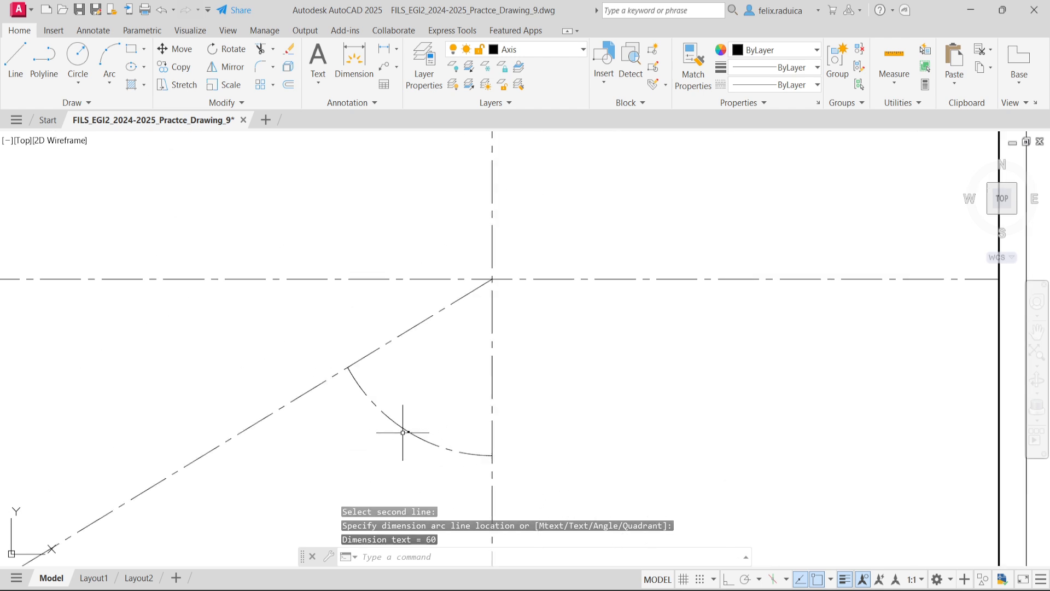
left_click(435, 448)
left_click(411, 405)
scroll(405, 438, "up", 4)
scroll(409, 424, "up", 3)
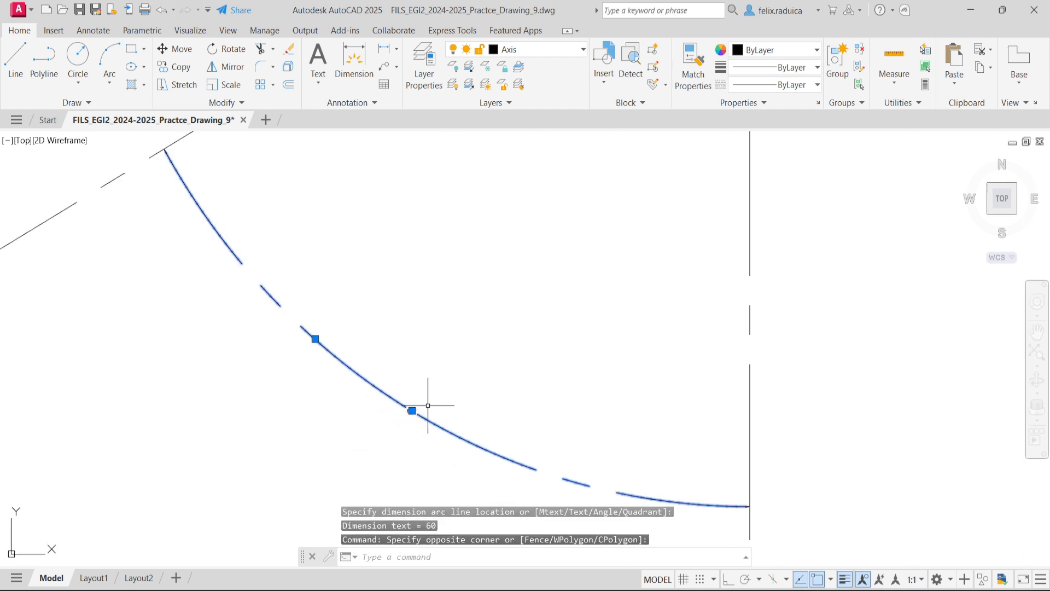
scroll(377, 429, "down", 5)
mouse_move(371, 433)
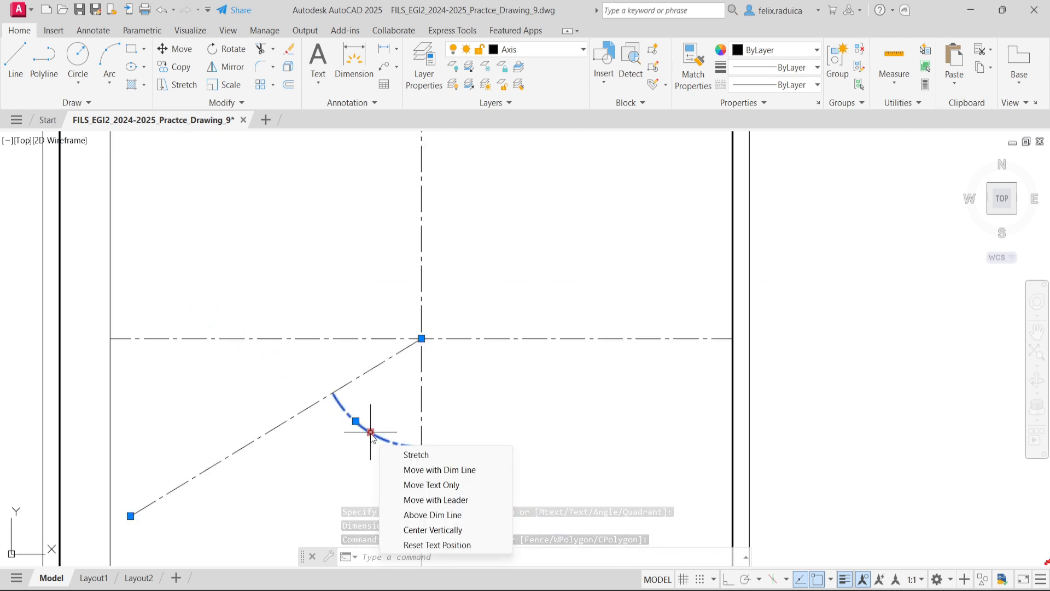
key("Escape")
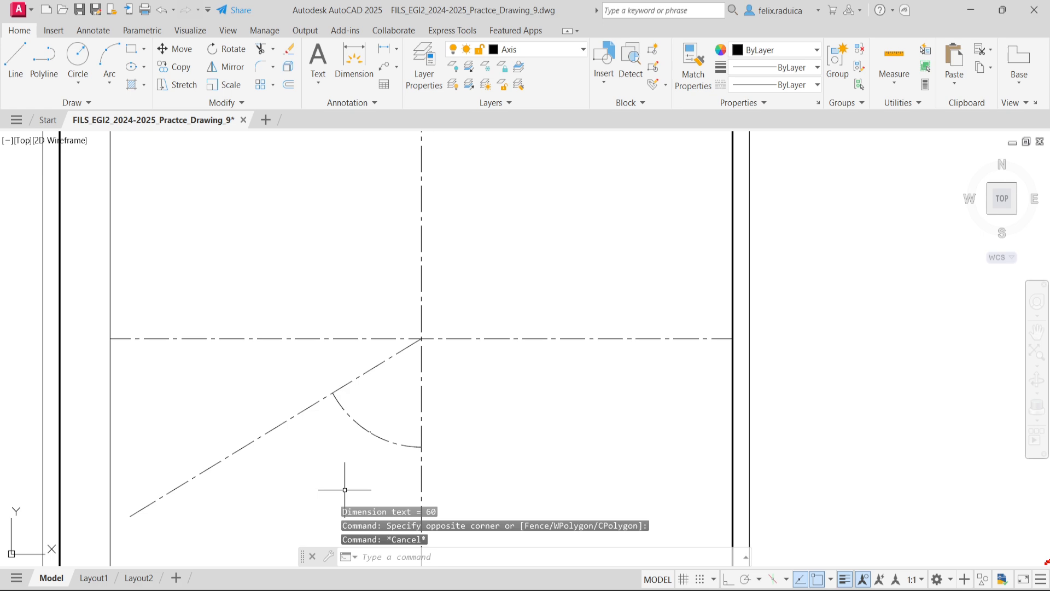
left_click(378, 474)
left_click(362, 414)
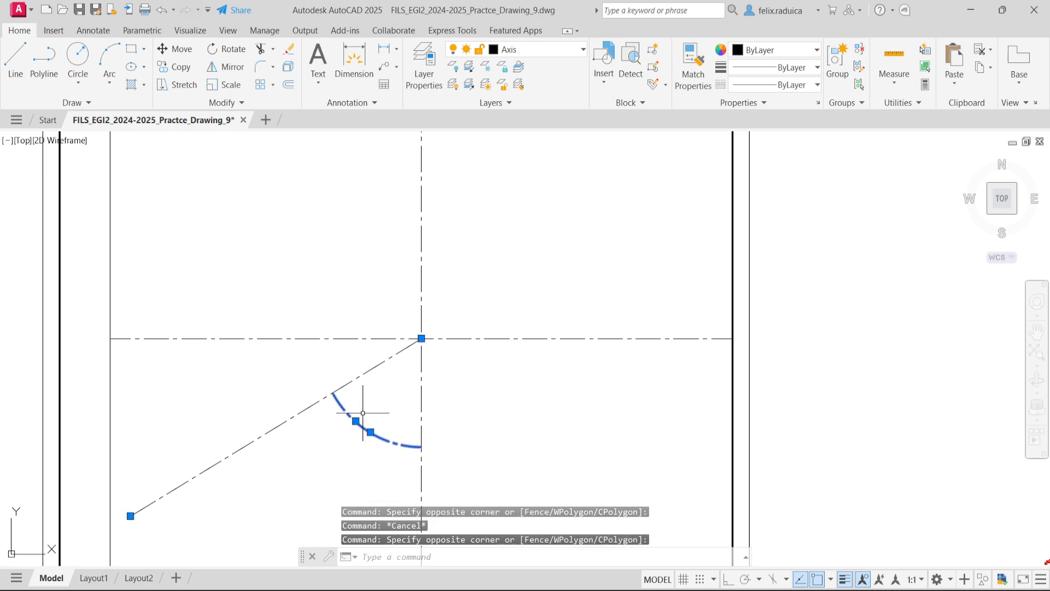
key("Delete")
- Turn the coordinate system icon on with the UCSICON command
middle_click(363, 413)
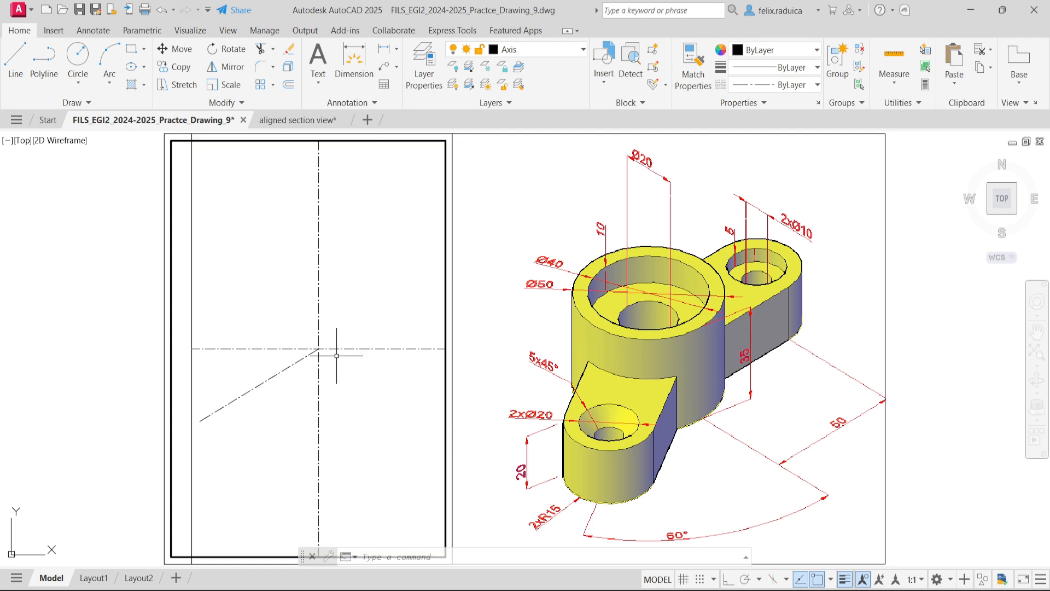
type("UCS")
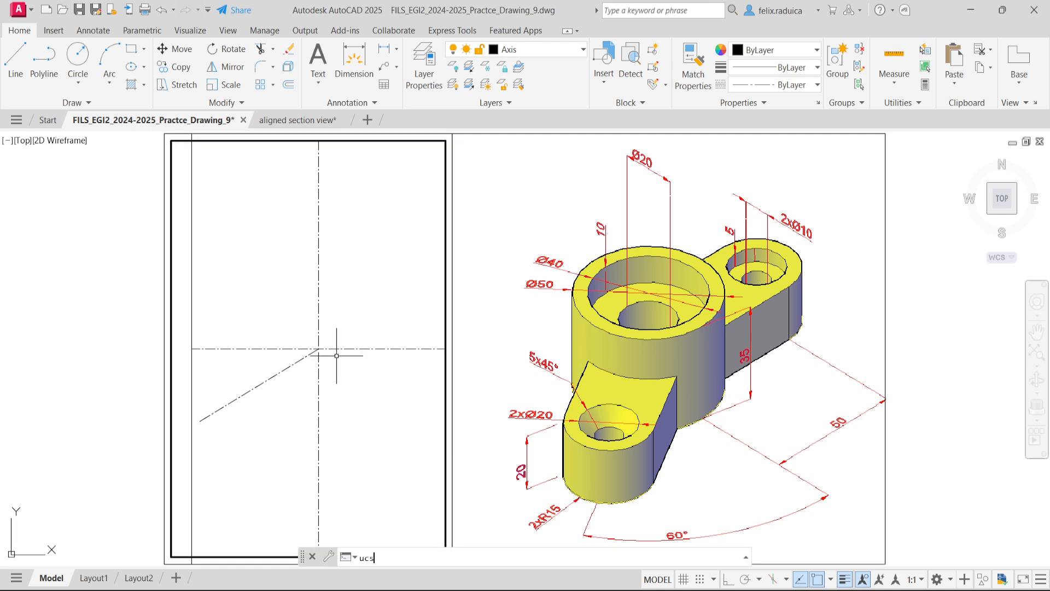
type("Ico")
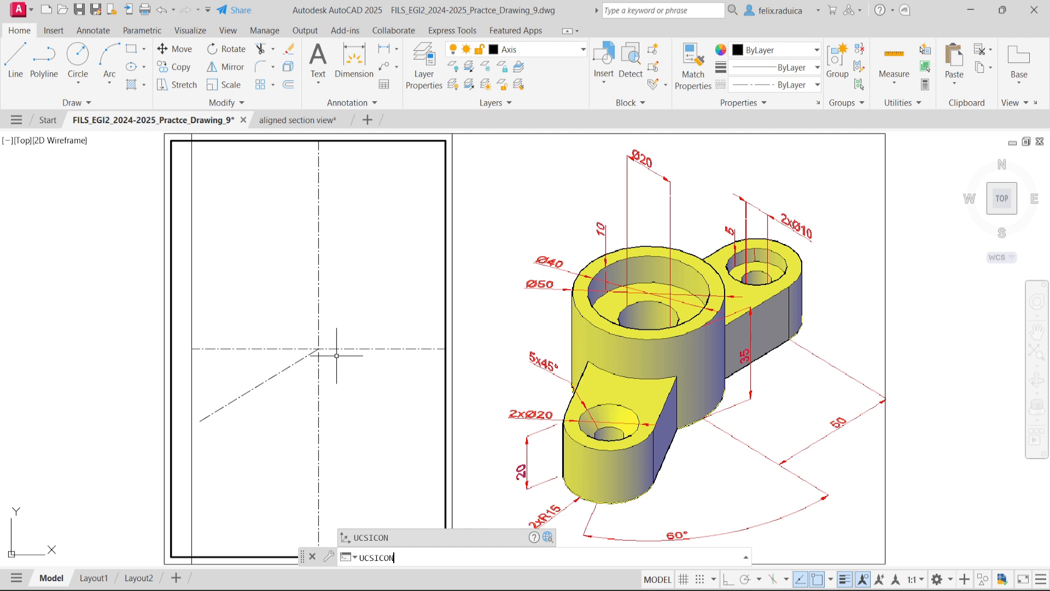
type("n")
key("Return")
type("on")
key("Return")
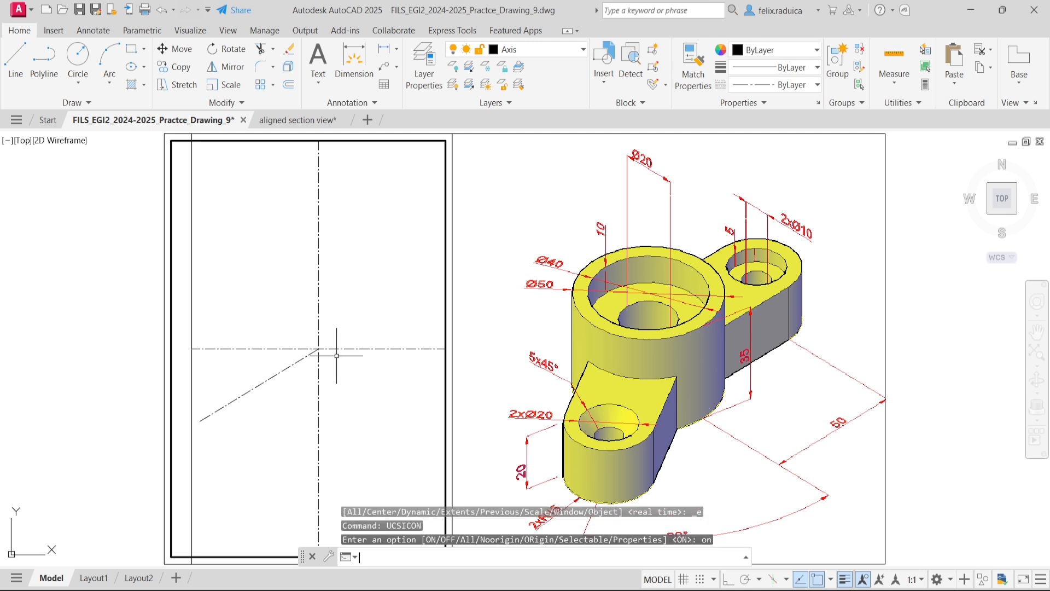
- Move the UCS origin to the intersection of the horizontal and vertical axes
key("Return")
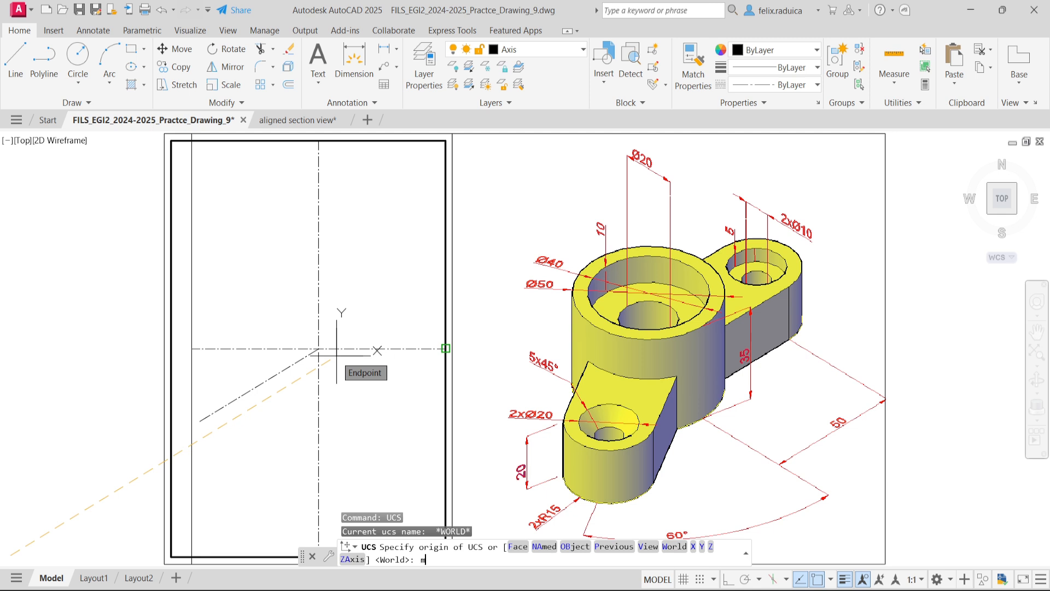
type("m")
key("Return")
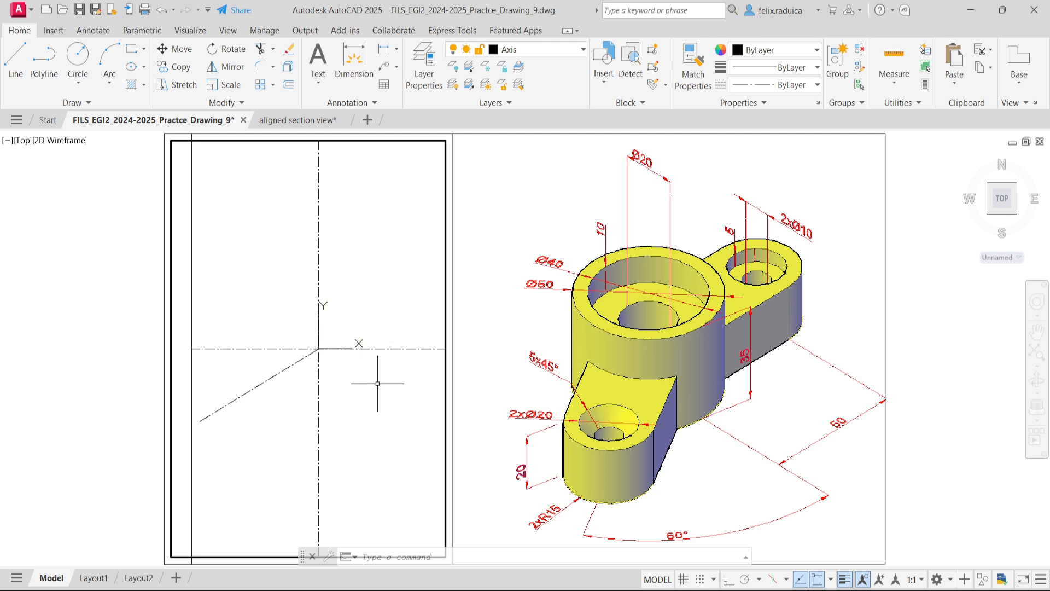
- Draw a short vertical axis line across the horizontal axis from point 50,-18 to the relative point @0,36
type("l")
key("Return")
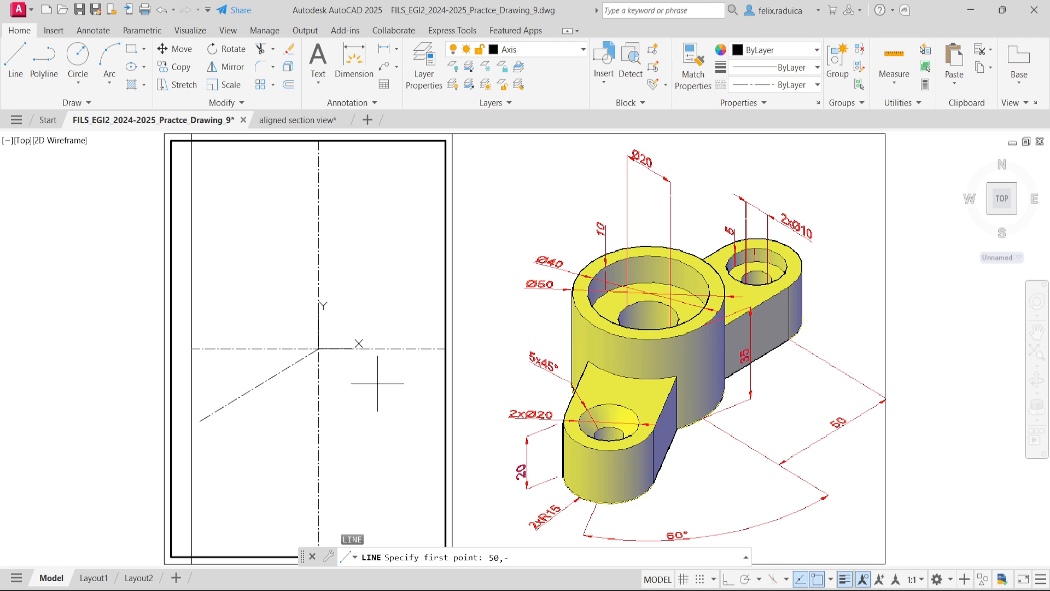
key("Return")
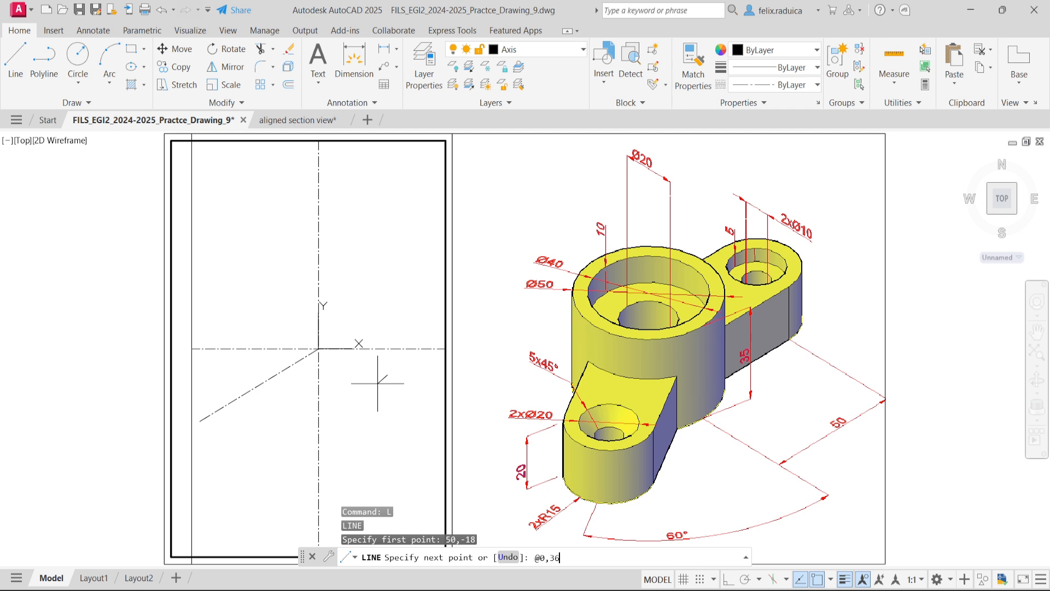
key("Return")
key("Return")
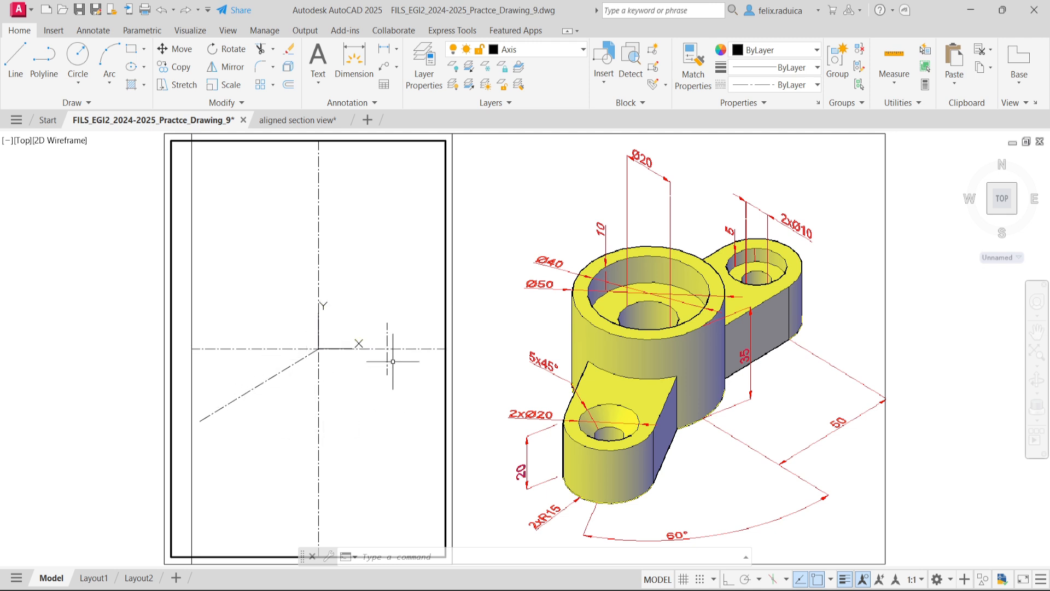
- Try to rotate the short vertical axis line 210° about the intersection of the main axes without keeping the original
type("rotate")
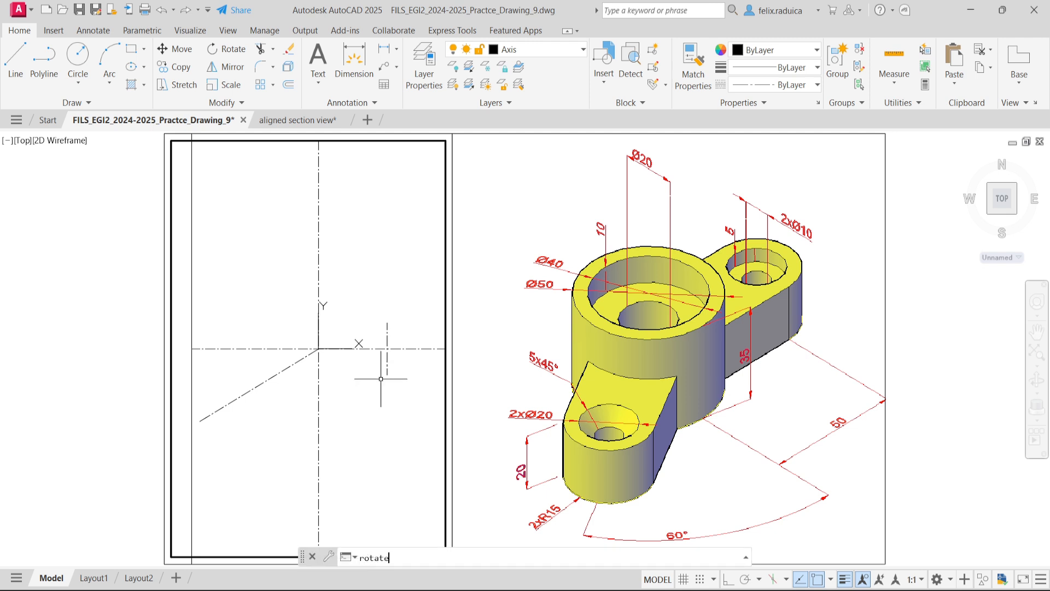
key("Return")
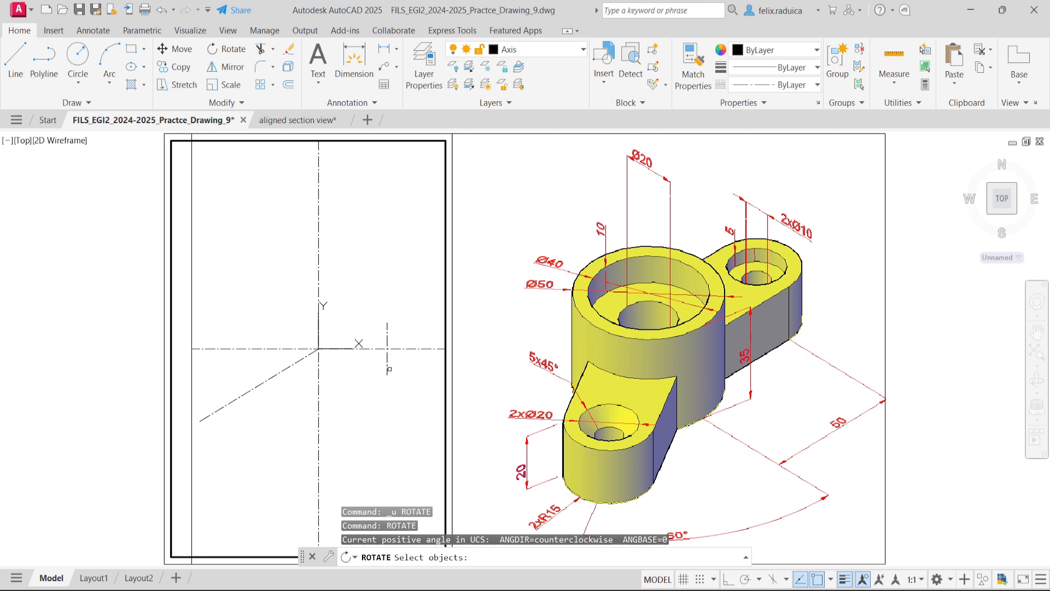
left_click(387, 370)
key("Return")
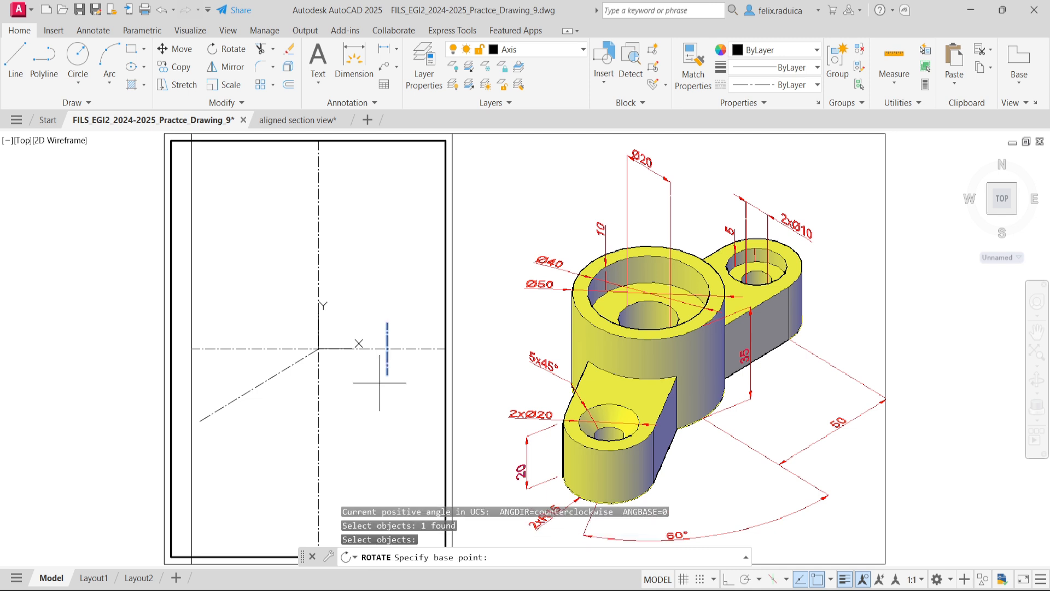
left_click(319, 347)
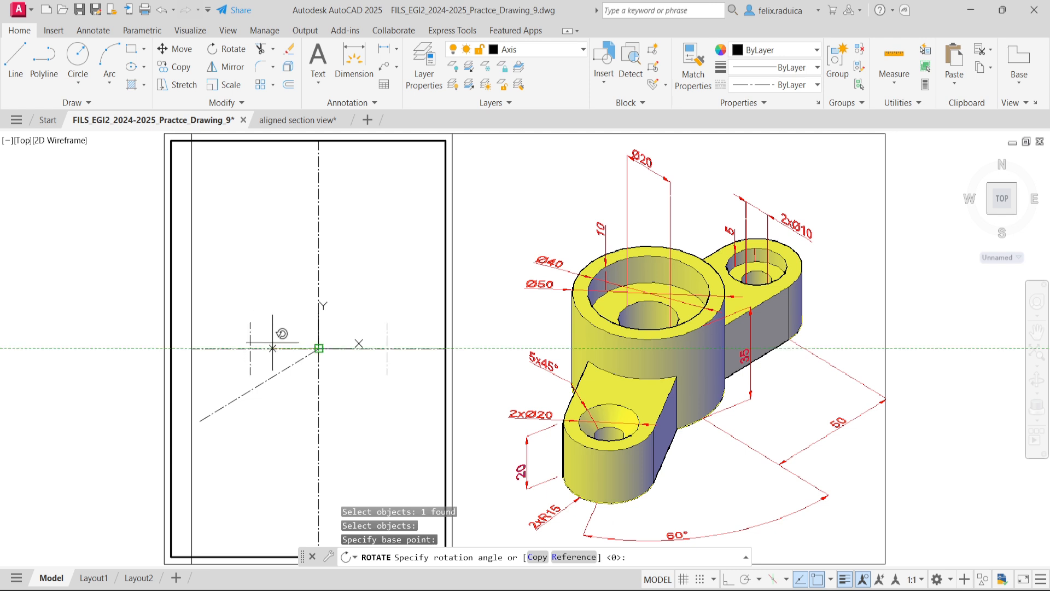
type("21")
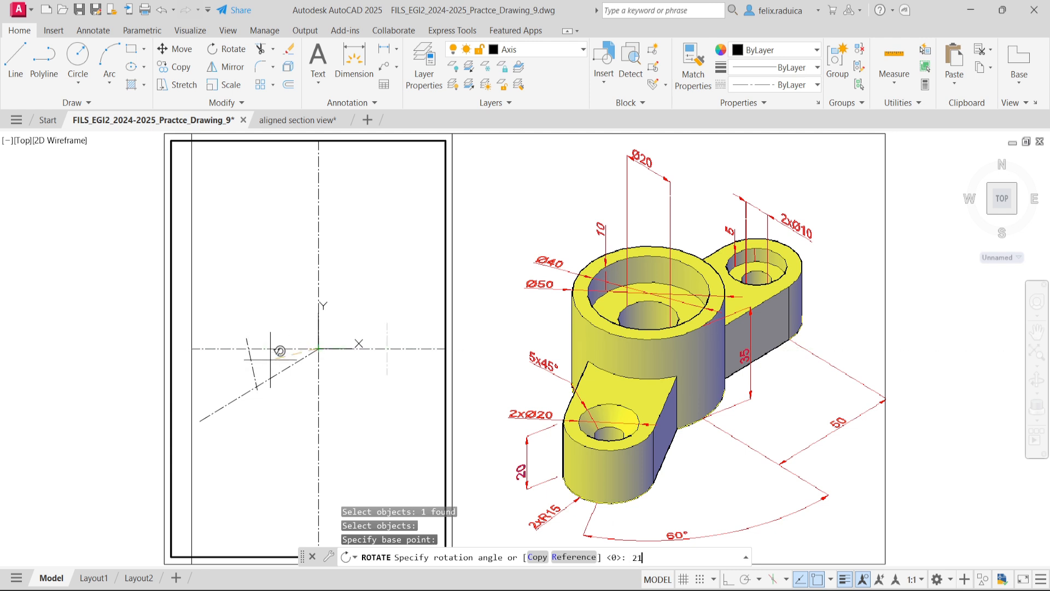
type("0")
key("Return")
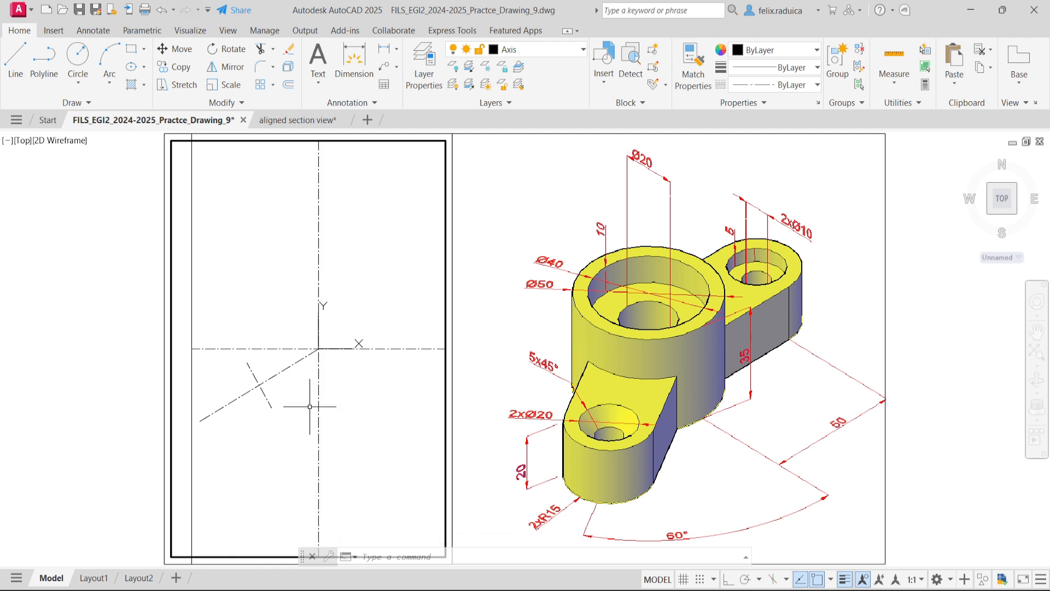
key("ctrl+z")
- Rotate a copy of the short vertical axis line 210° about the intersection of the main axes, onto the inclined axis
type("ro")
key("BackSpace")
key("BackSpace")
key("BackSpace")
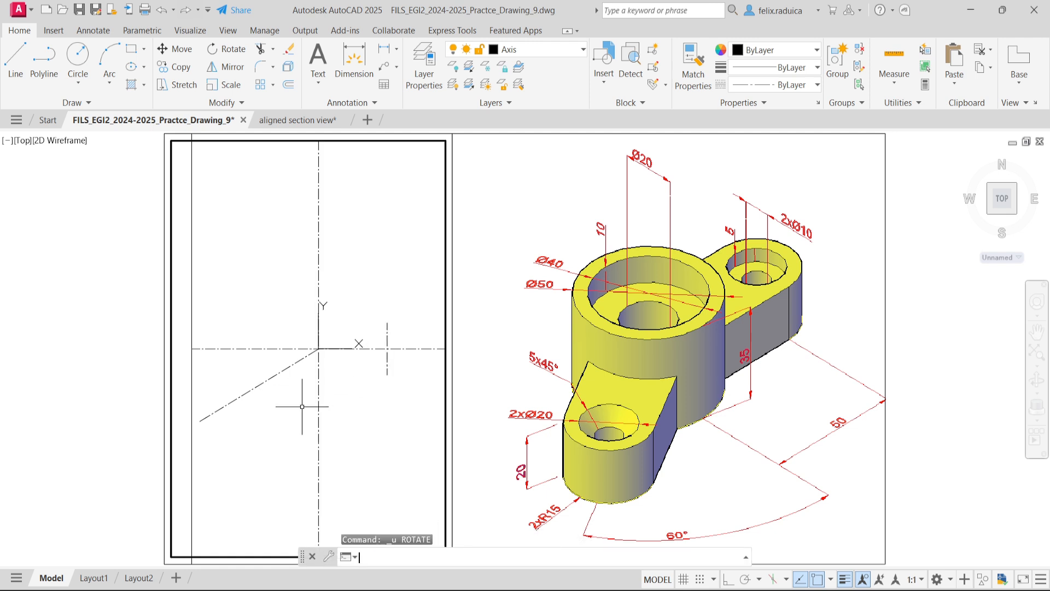
key("Return")
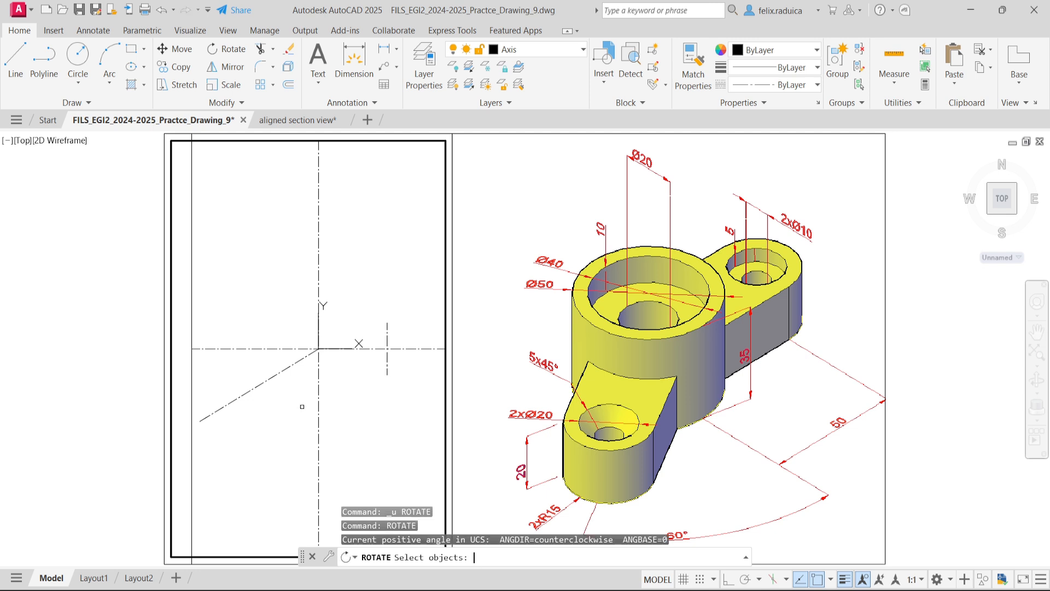
left_click(387, 373)
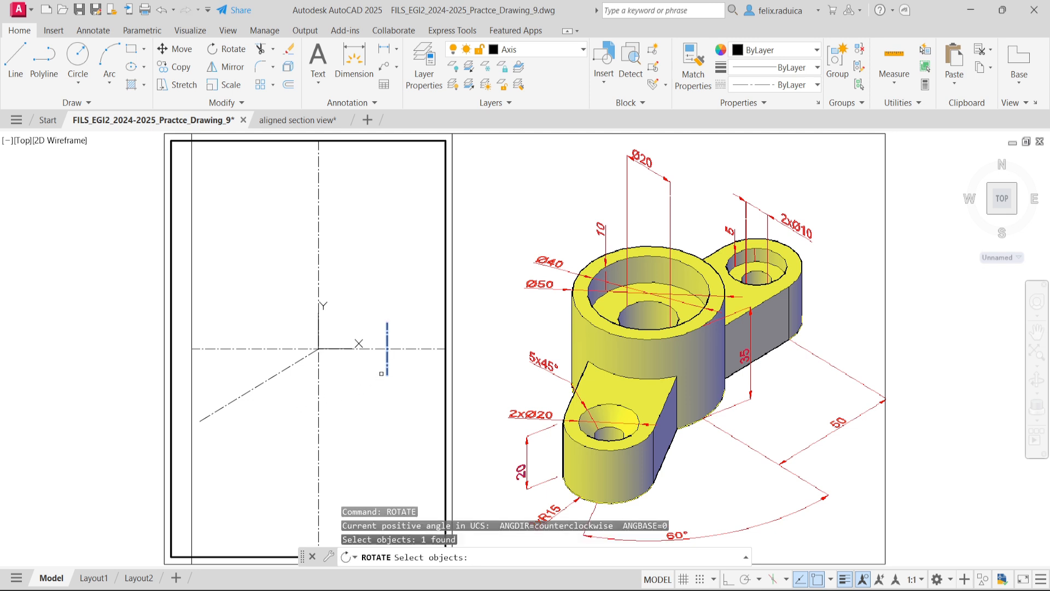
key("Return")
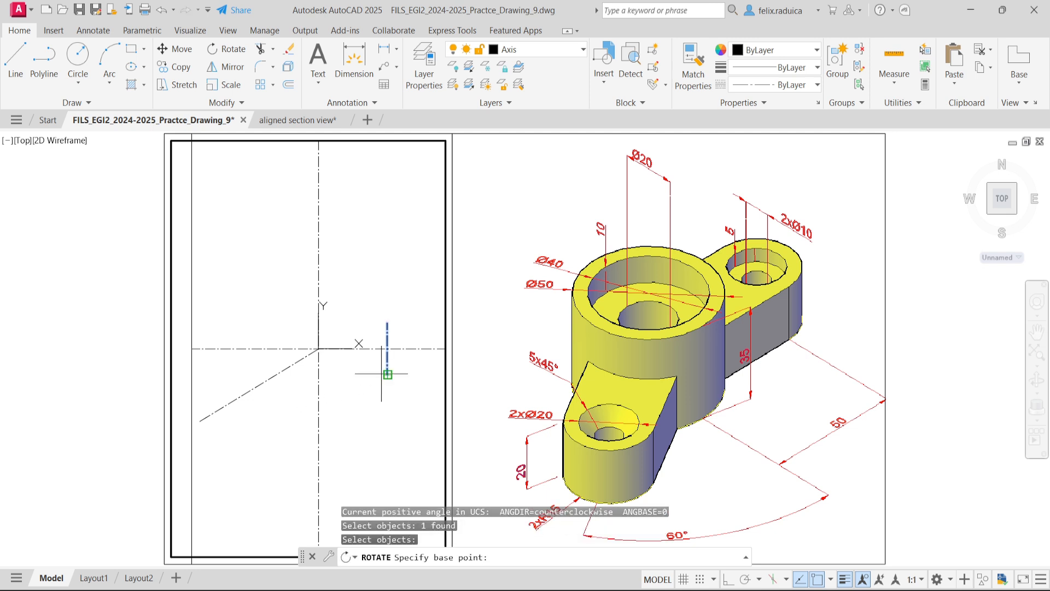
left_click(319, 348)
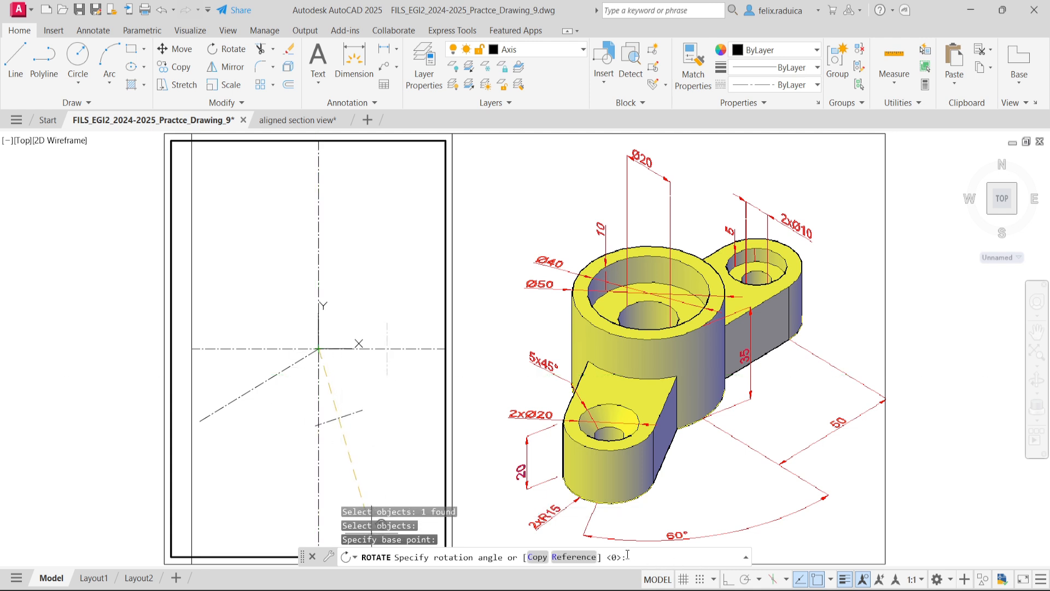
left_click(539, 558)
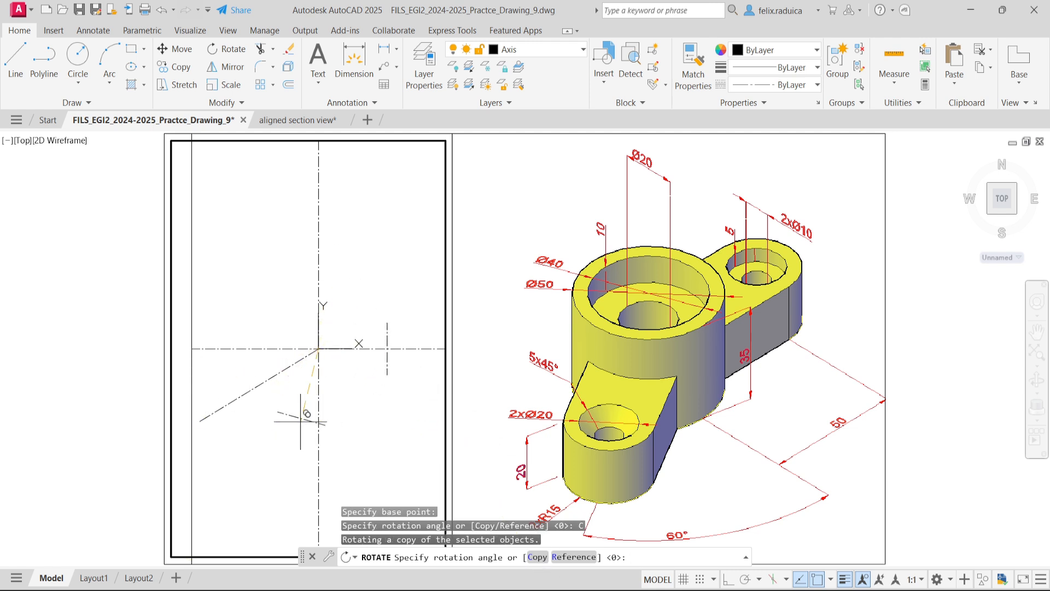
type("21")
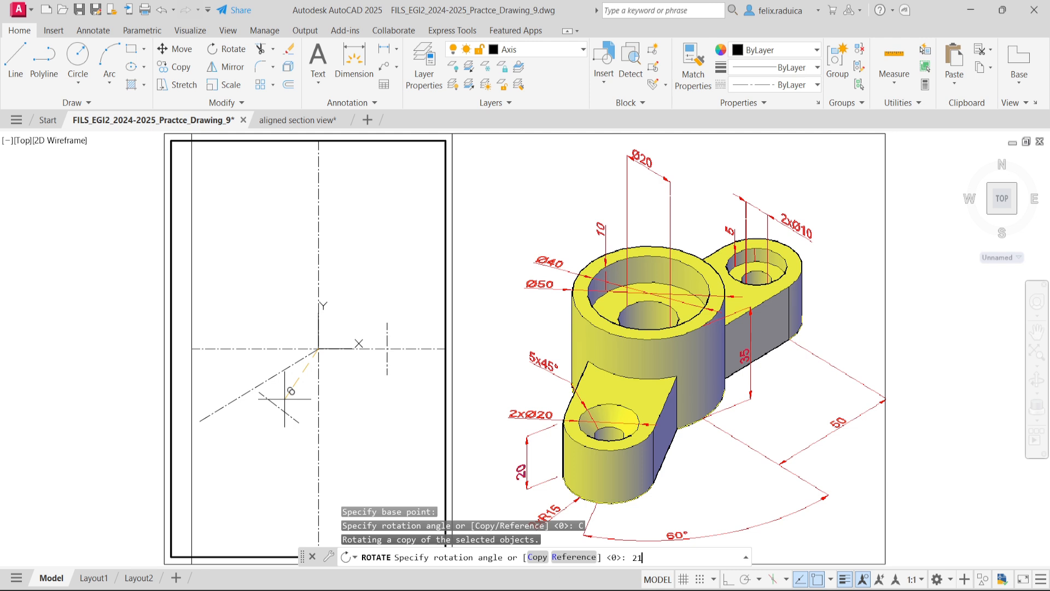
type("0")
key("Return")
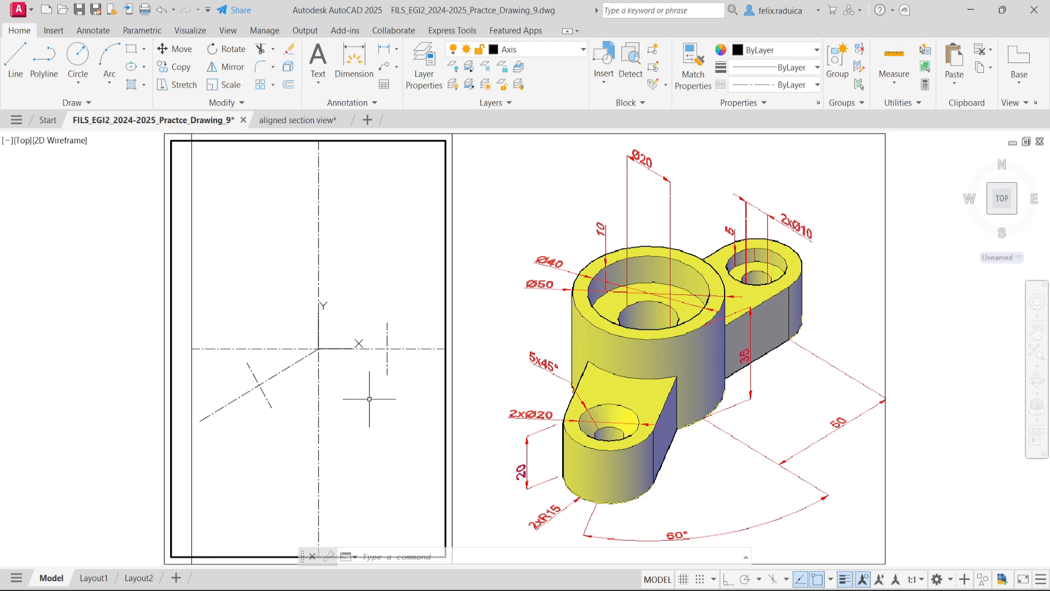
- Make Thick the current layer
type("LA")
key("Return")
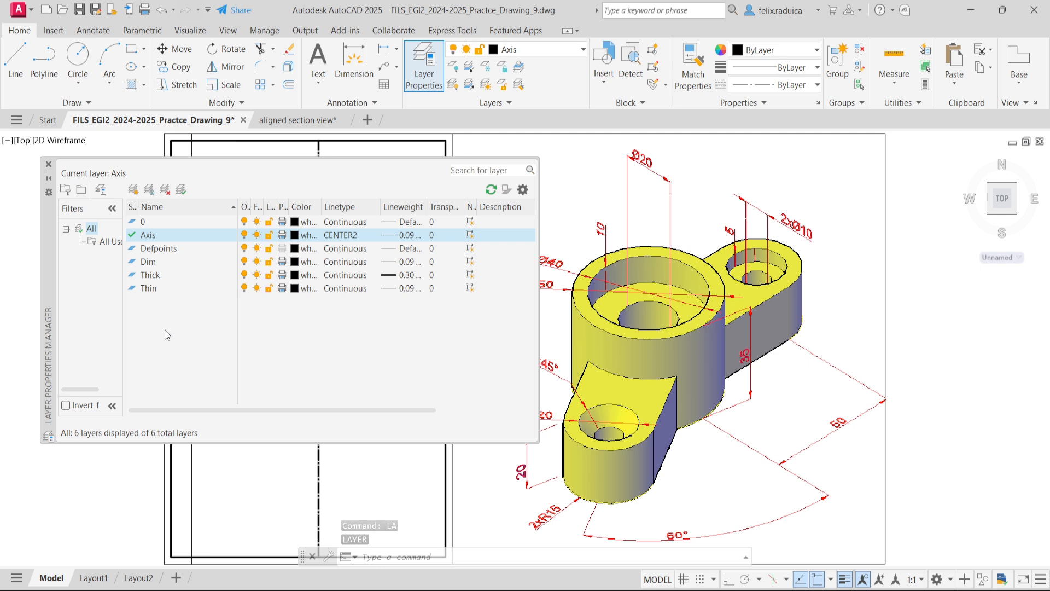
left_click(186, 278)
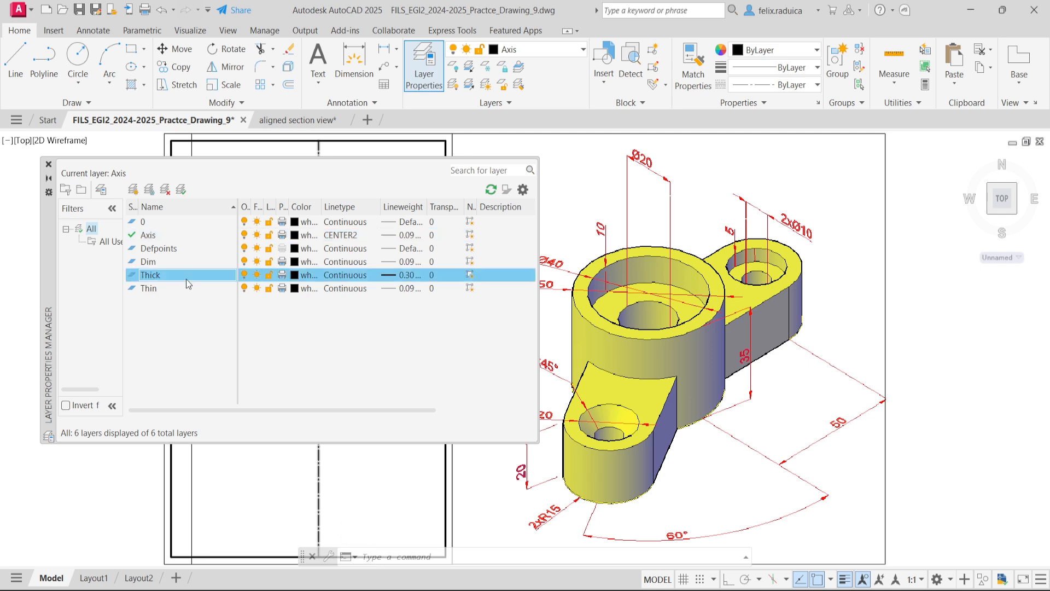
double_click(186, 276)
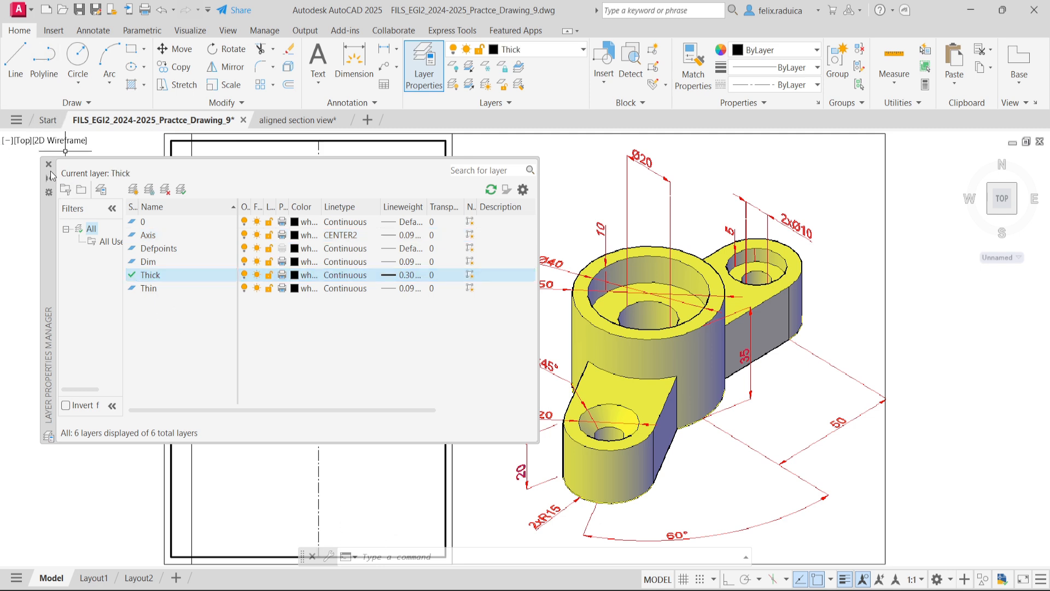
left_click(48, 164)
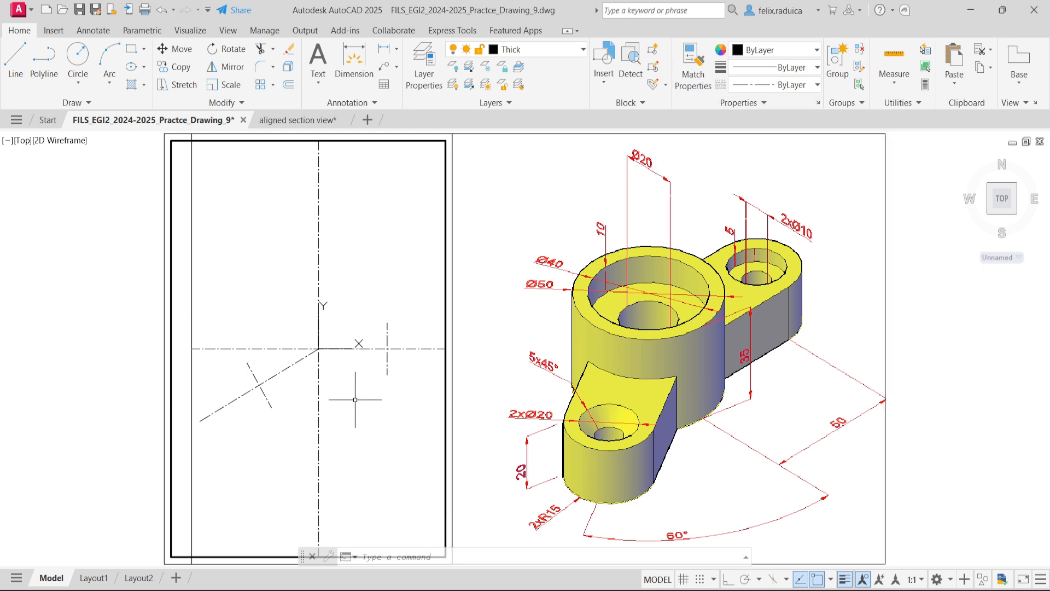
- Draw a circle of diameter 20 centred on the intersection of the main axes
type("c")
key("Return")
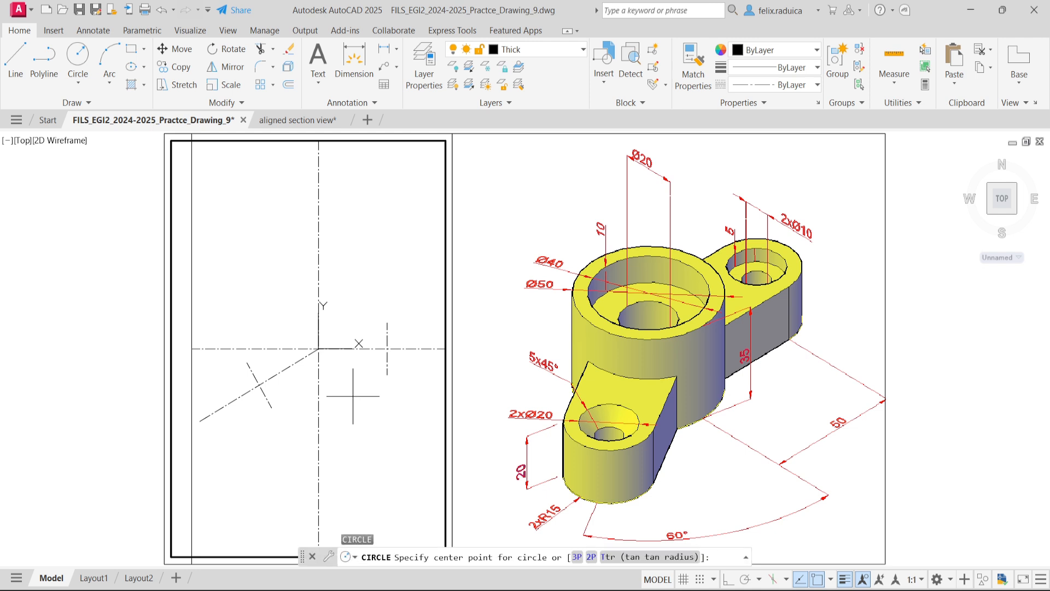
left_click(319, 348)
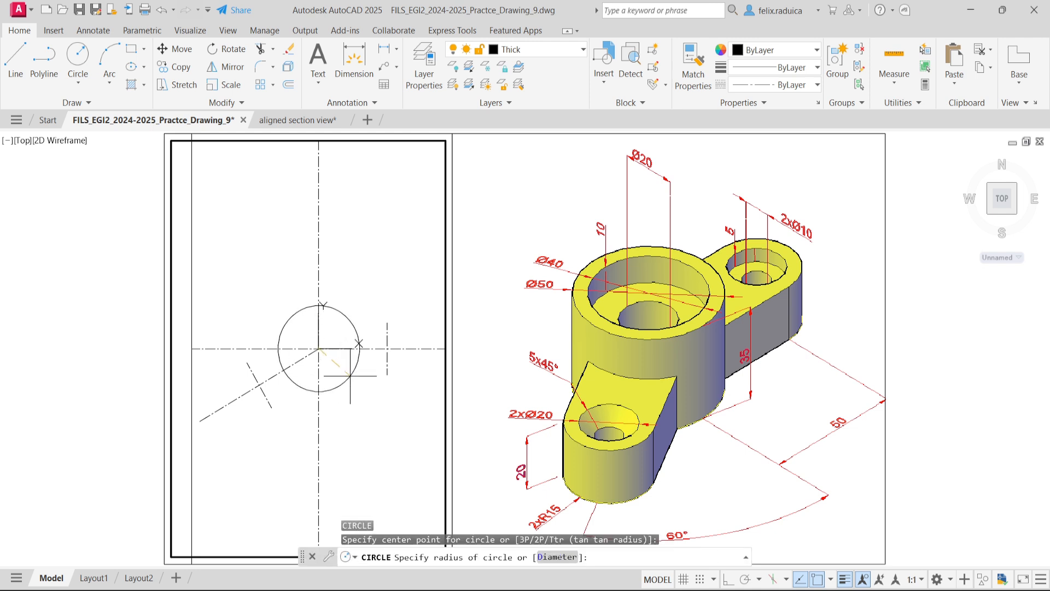
type("d")
key("Return")
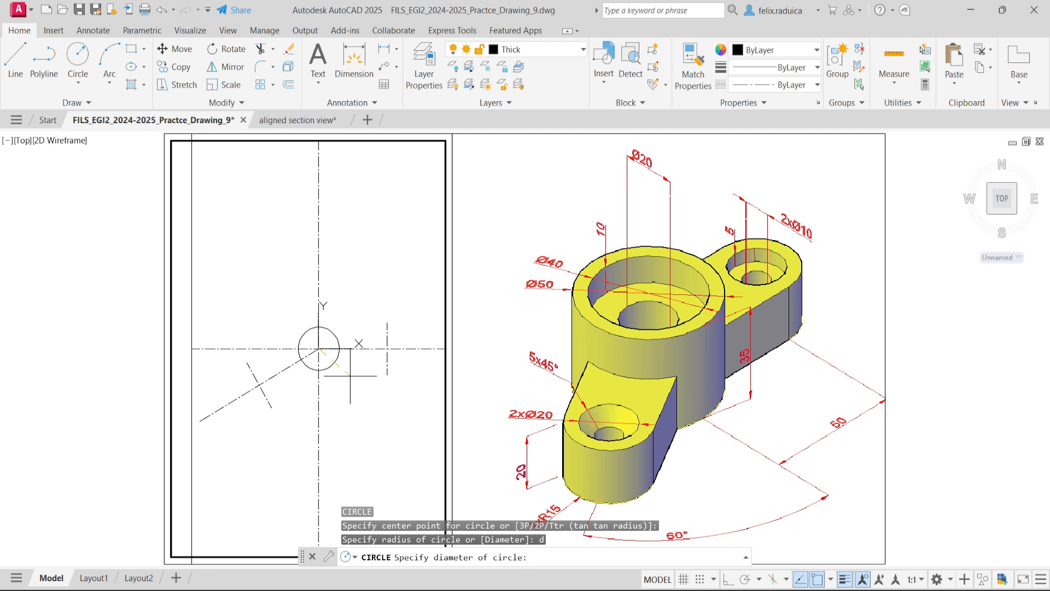
type("20")
key("Return")
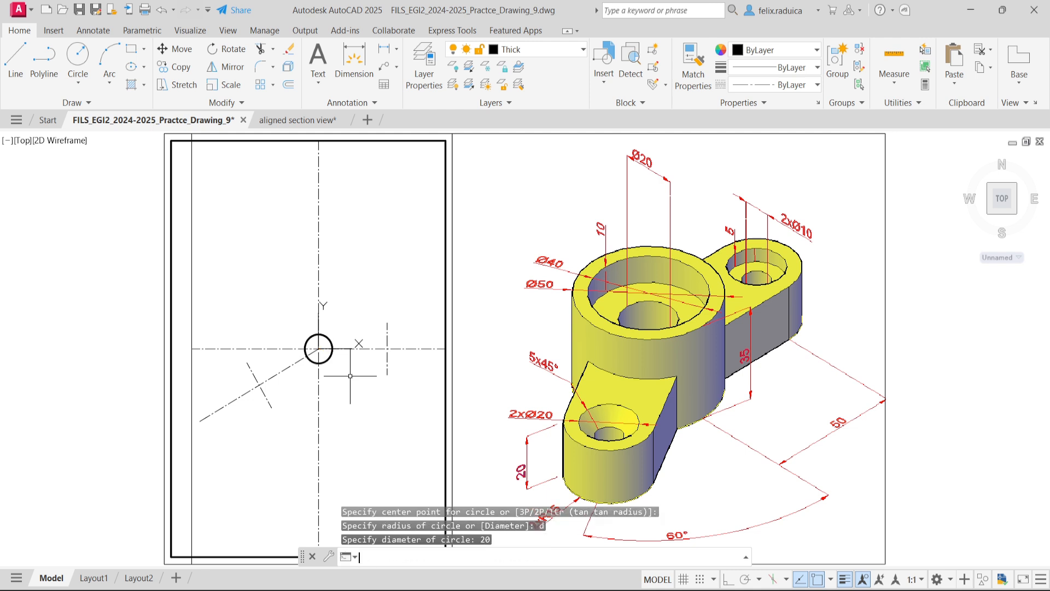
- Draw a circle of diameter 40 concentric with the 20 mm circle, using @ for the same centre
key("Return")
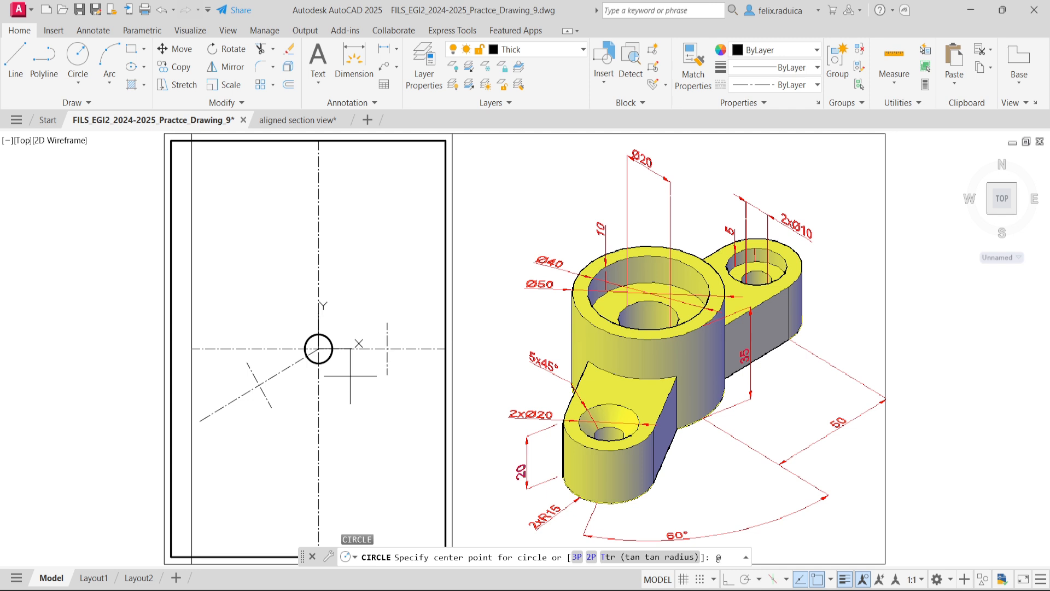
key("Return")
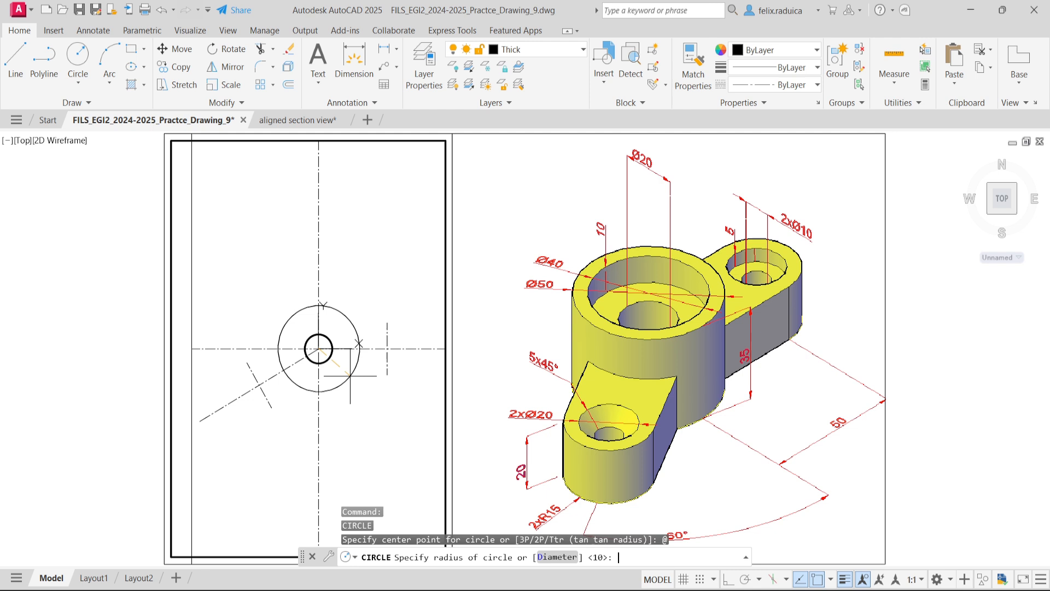
type("d")
key("Return")
type("40")
key("Return")
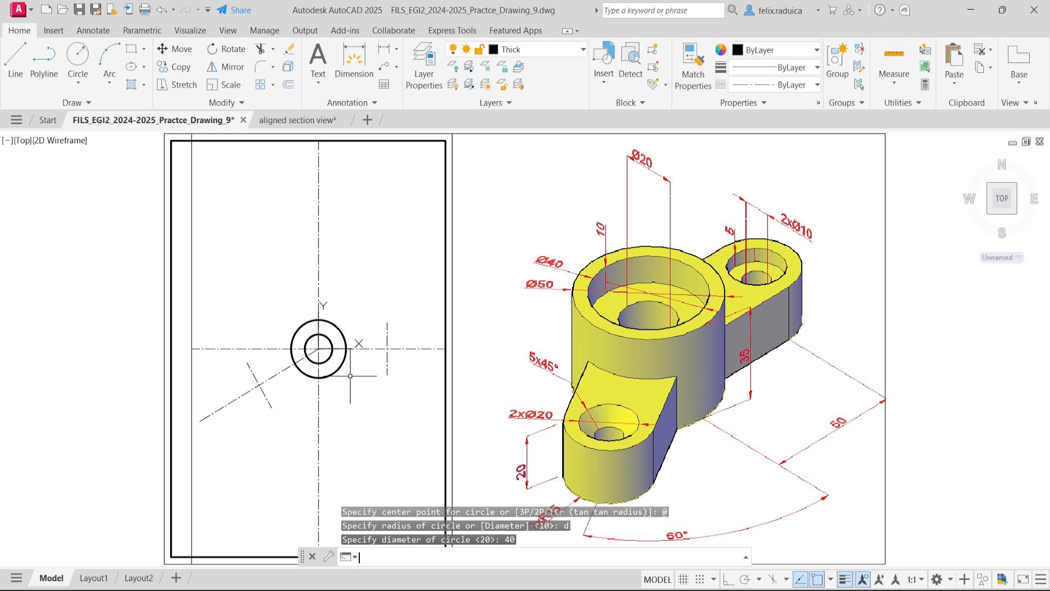
- Add a concentric circle of diameter 50 around the same centre, using @ for the centre point
key("Return")
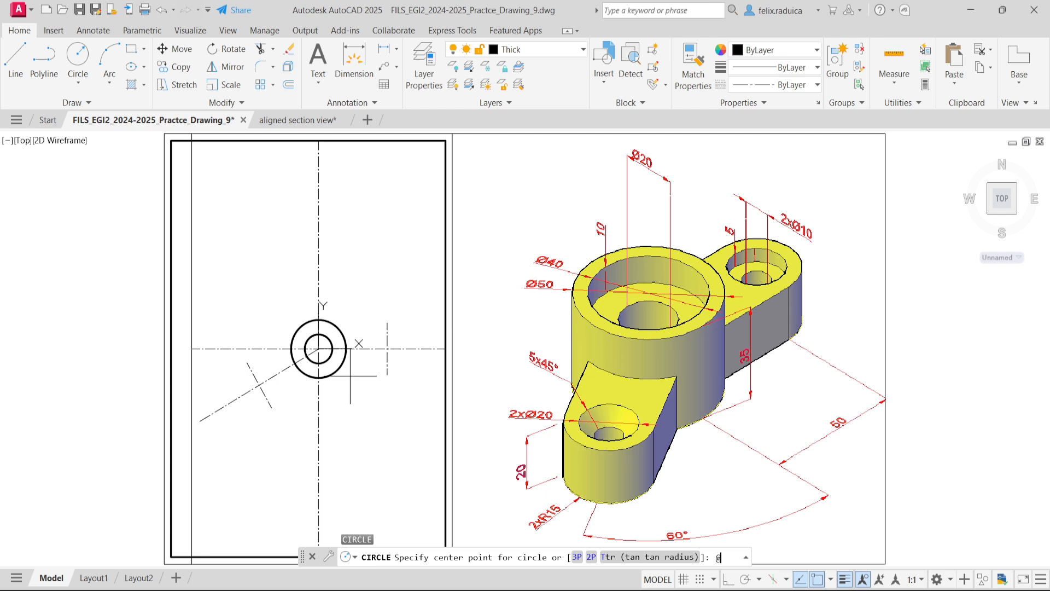
key("Return")
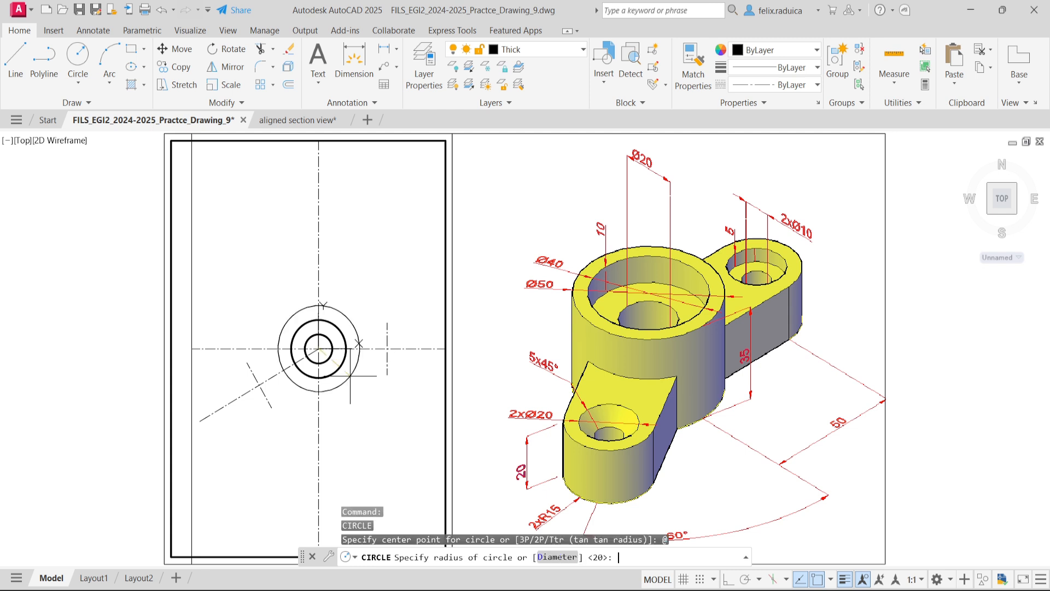
type("d")
key("Return")
type("5")
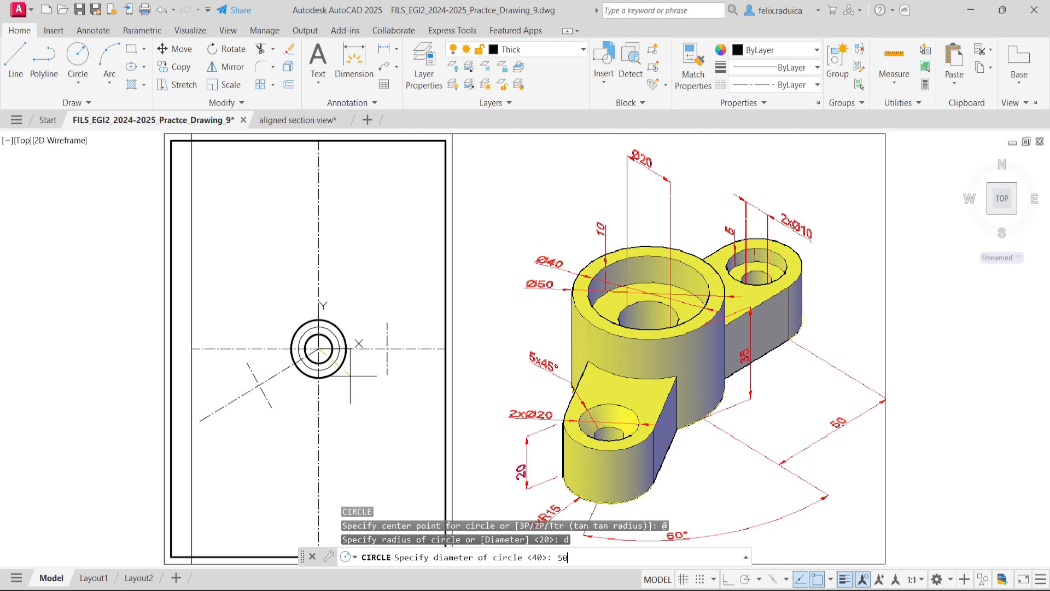
type("0")
key("Return")
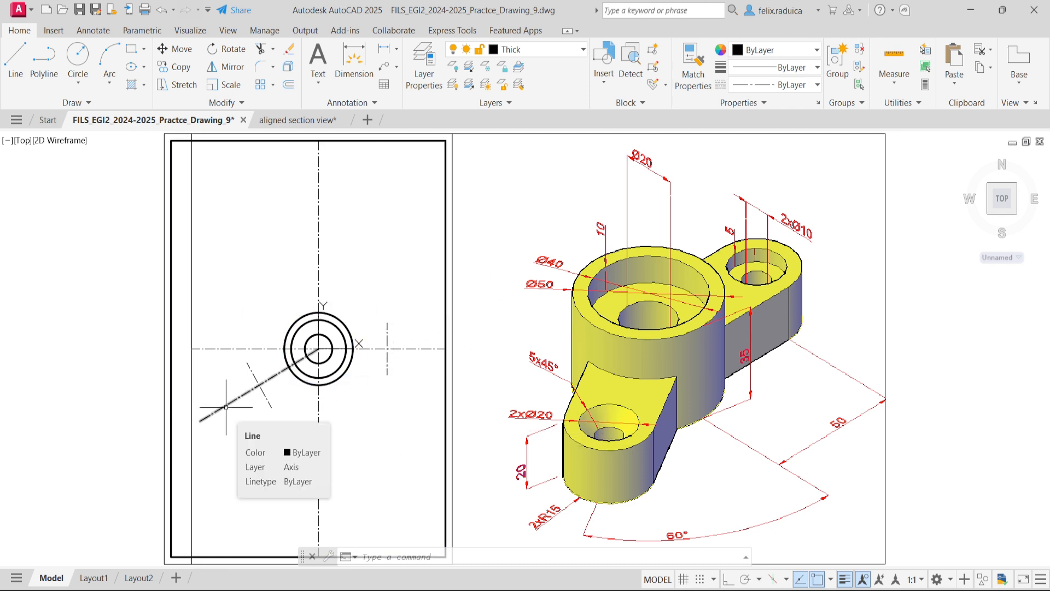
type("c")
key("space")
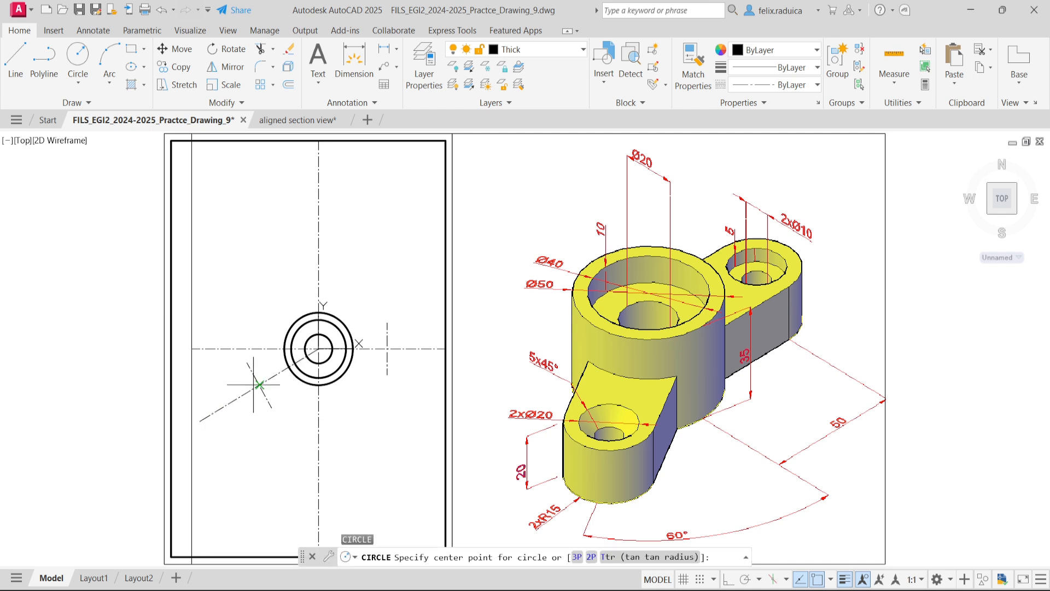
left_click(260, 384)
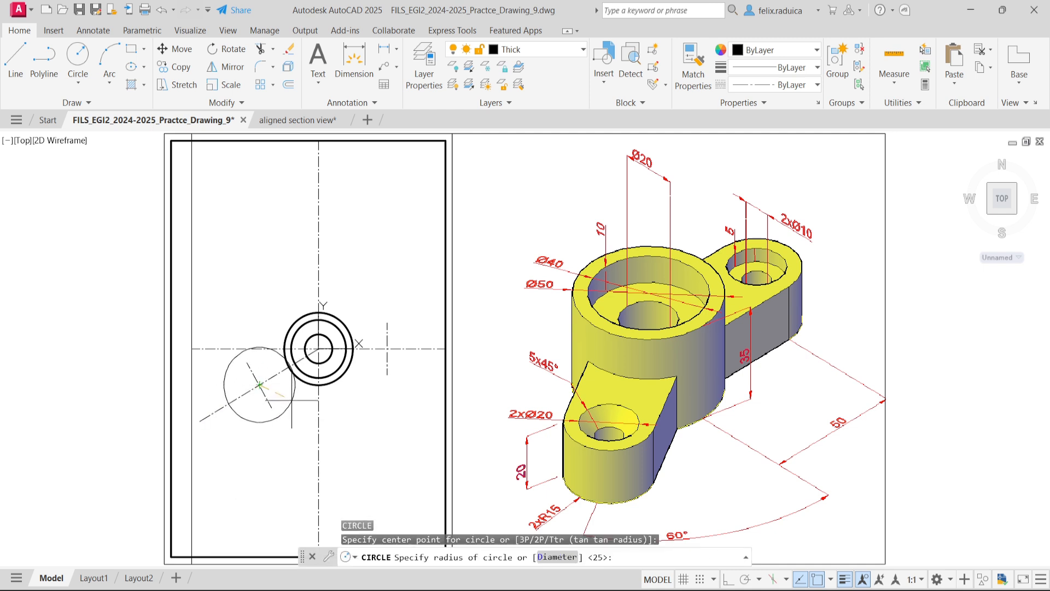
type("d")
key("space")
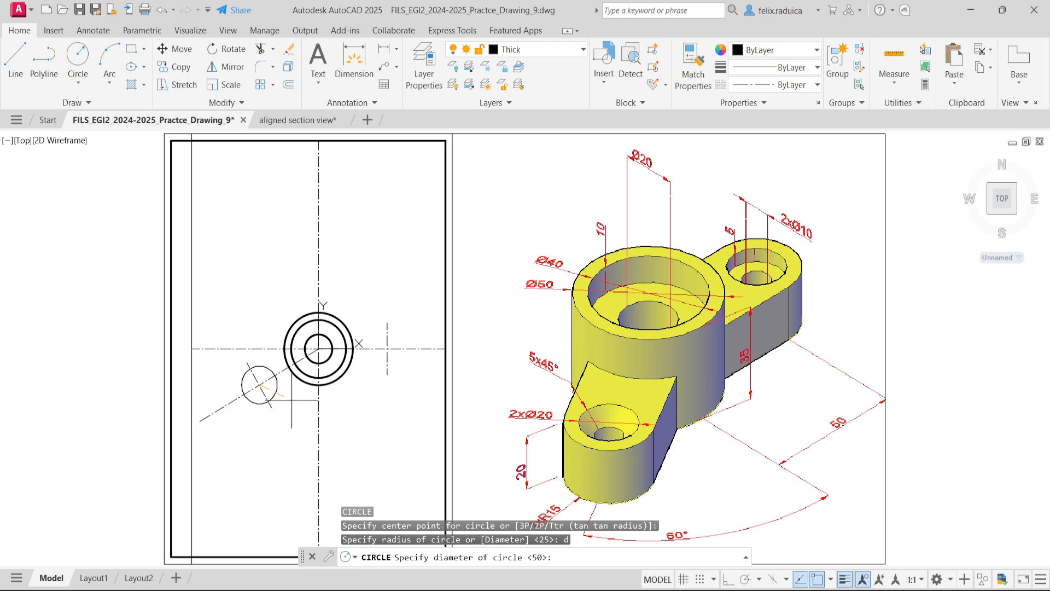
type("r")
key("space")
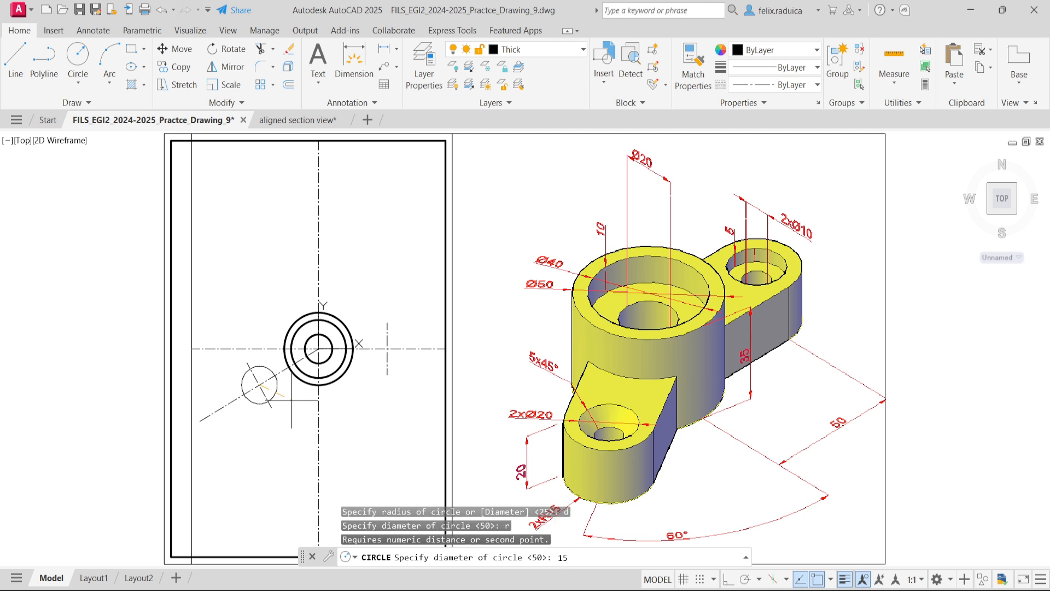
key("Return")
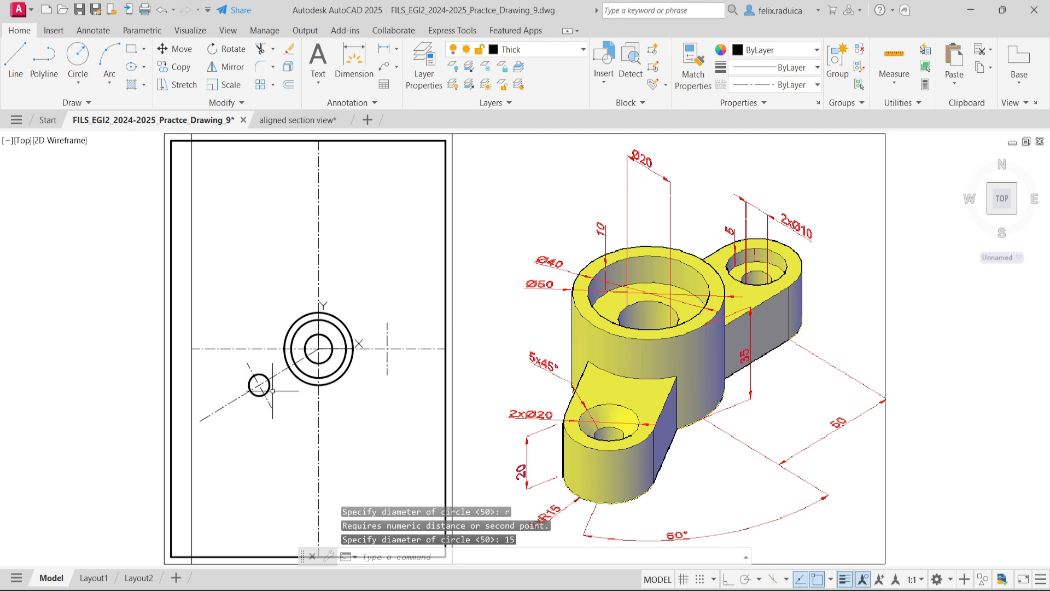
left_click(268, 390)
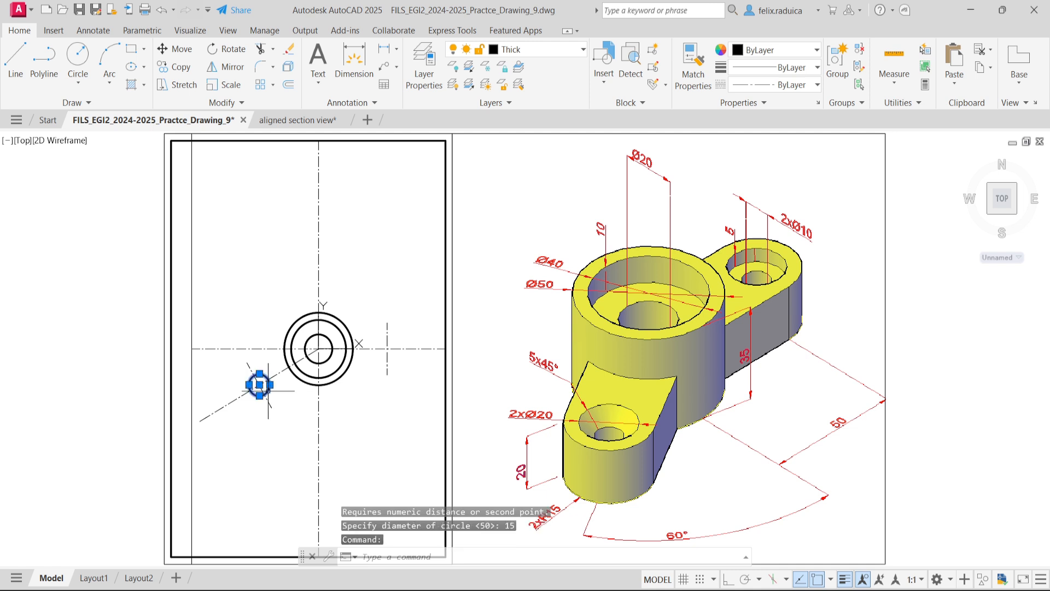
key("Delete")
- Draw a circle of radius 15 centred where the short axis crosses the inclined axis
type("c")
key("Return")
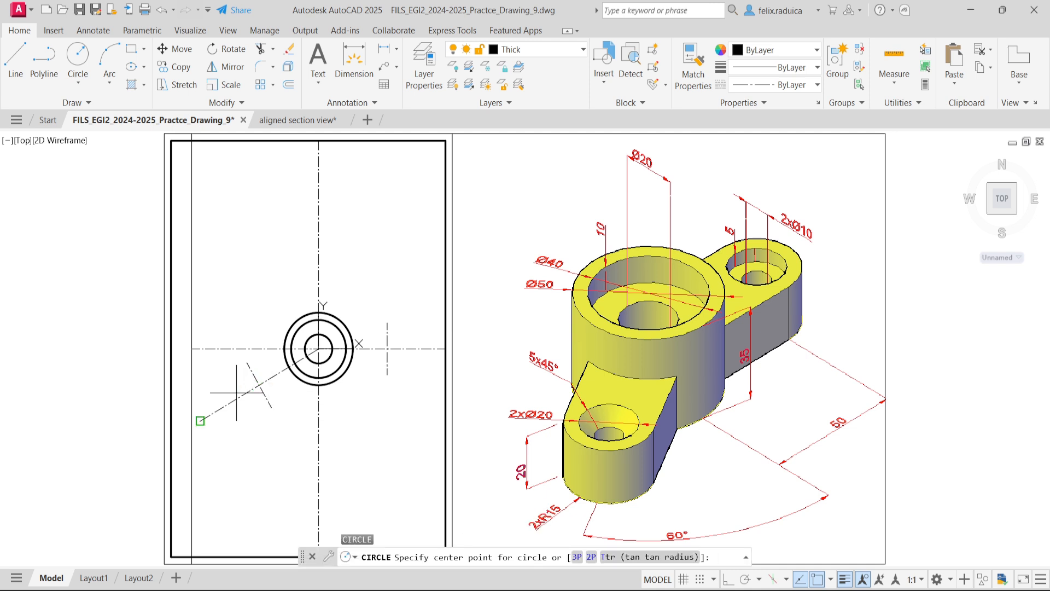
left_click(259, 384)
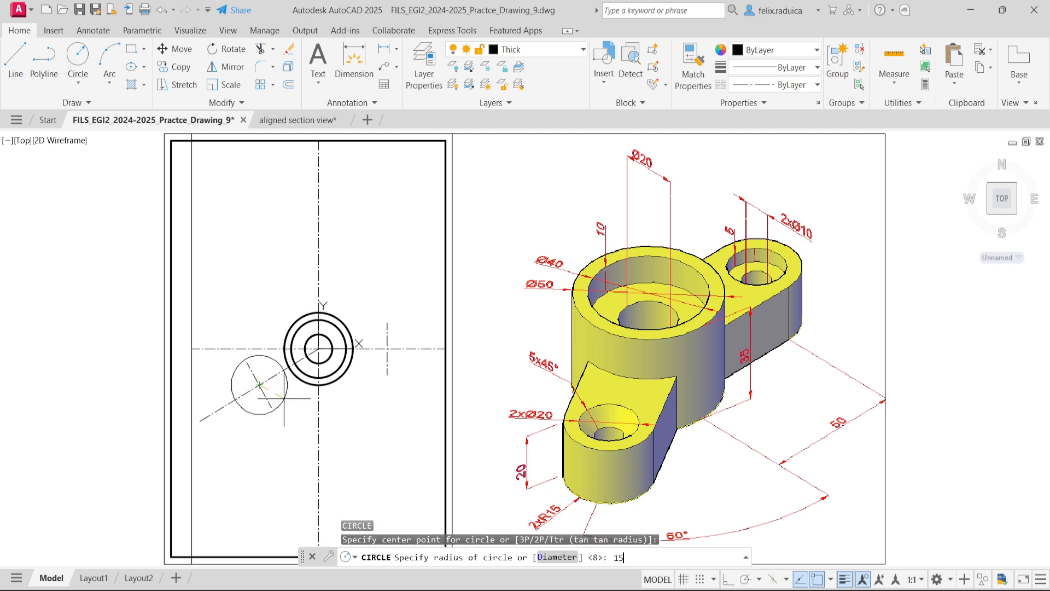
type("15")
key("Return")
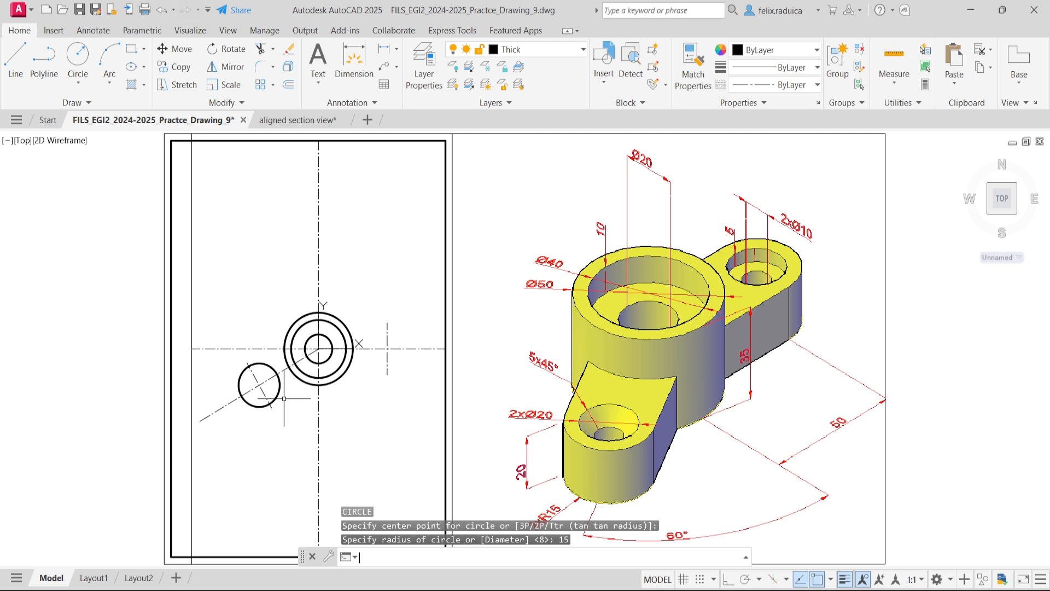
- Draw a circle of diameter 20 concentric with the radius 15 circle, using @ for the same centre
key("Return")
type("@")
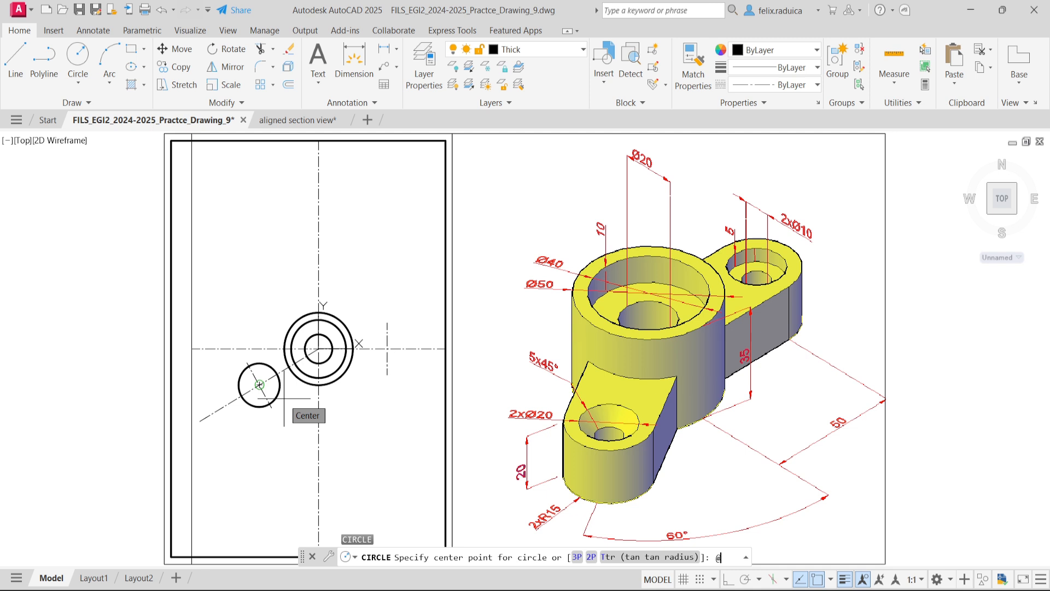
key("Return")
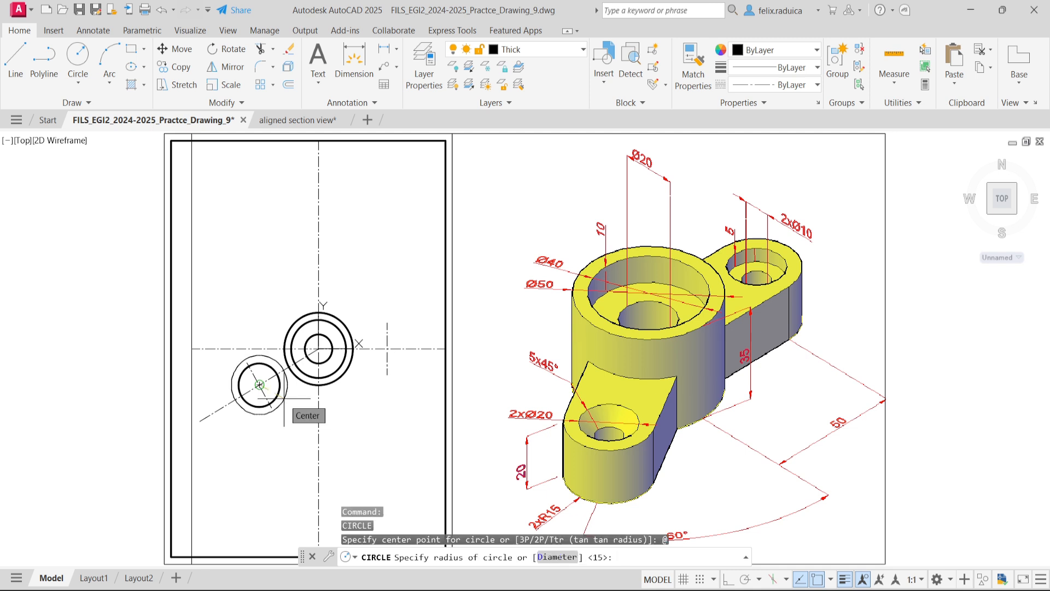
type("d")
key("Return")
type("20")
key("Return")
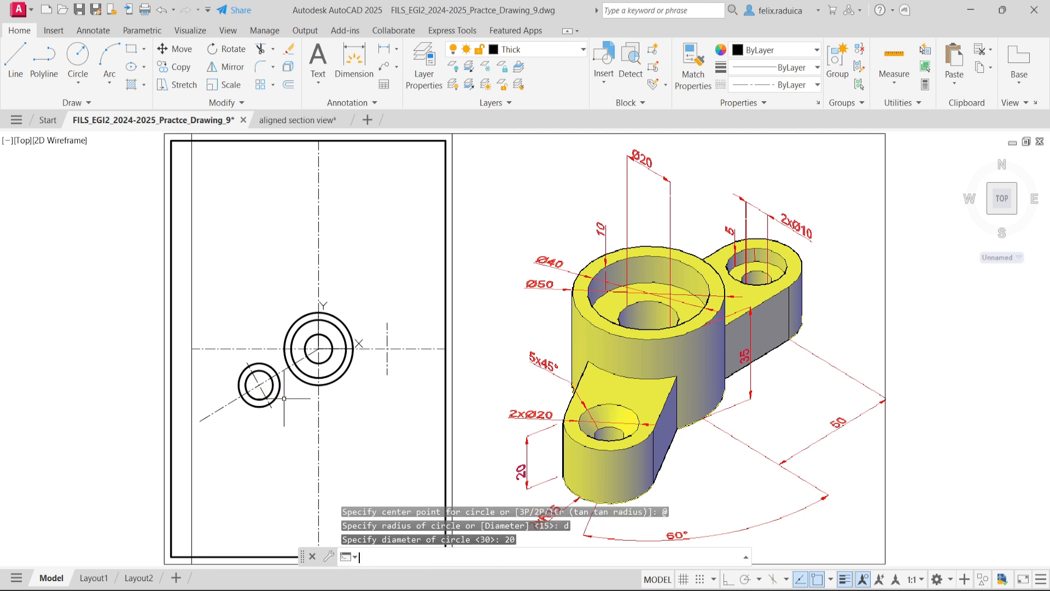
- Add a concentric circle of diameter 10 on the inclined axis, using @ for the centre point
key("Return")
type("@")
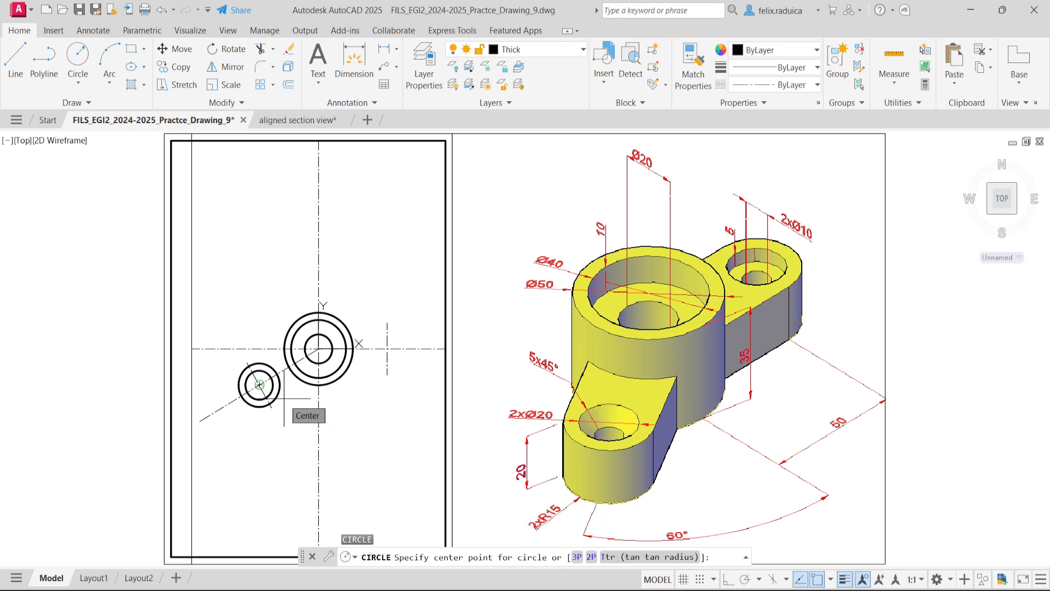
key("Return")
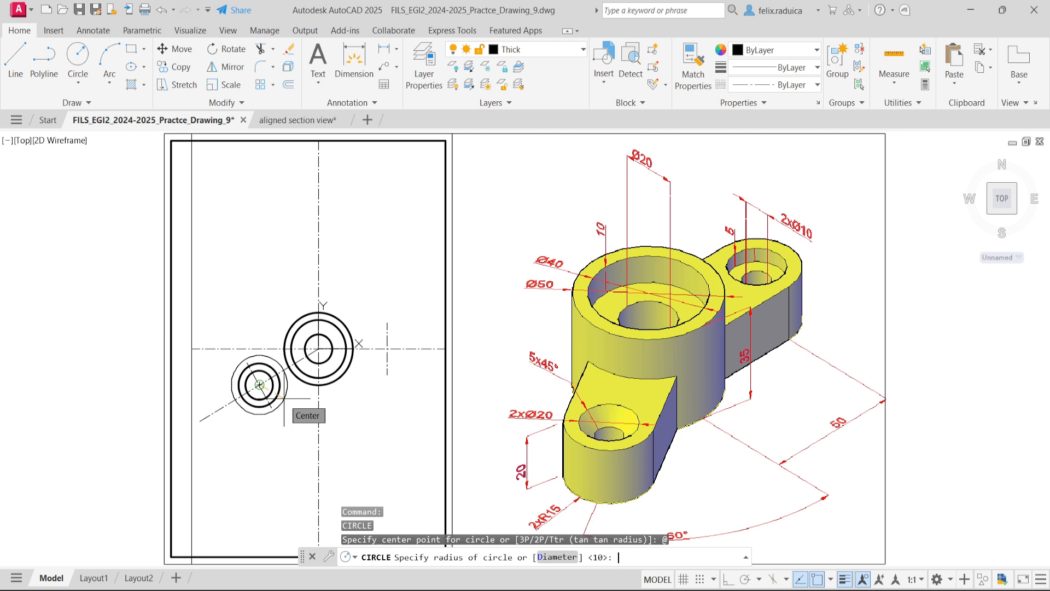
type("d")
key("Return")
type("10")
key("Return")
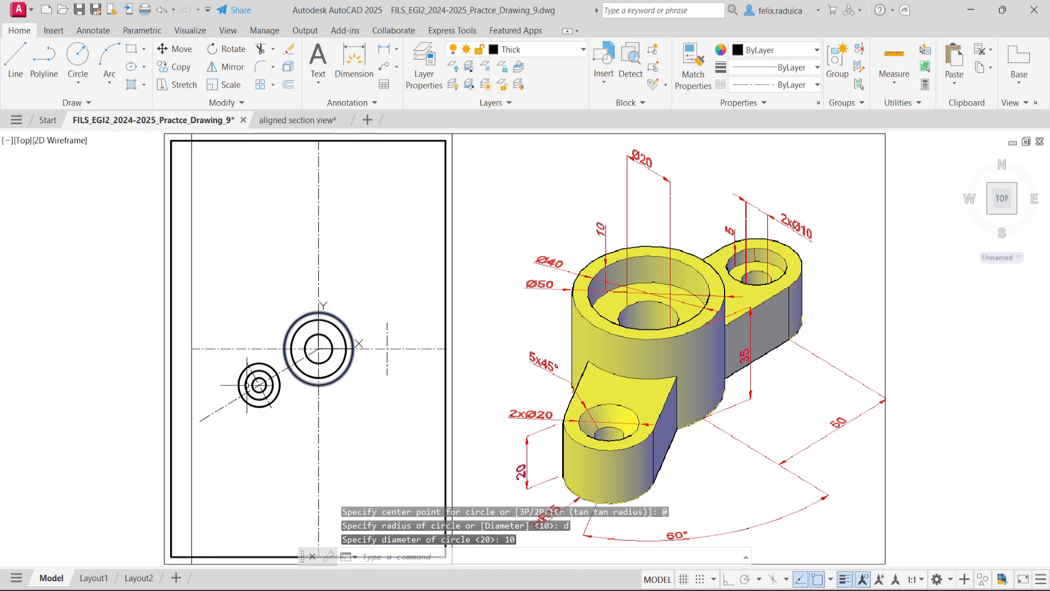
- Copy the three lug circles, without their short axis, from their centre to the intersection of the horizontal axis and the short vertical axis
type("ct o")
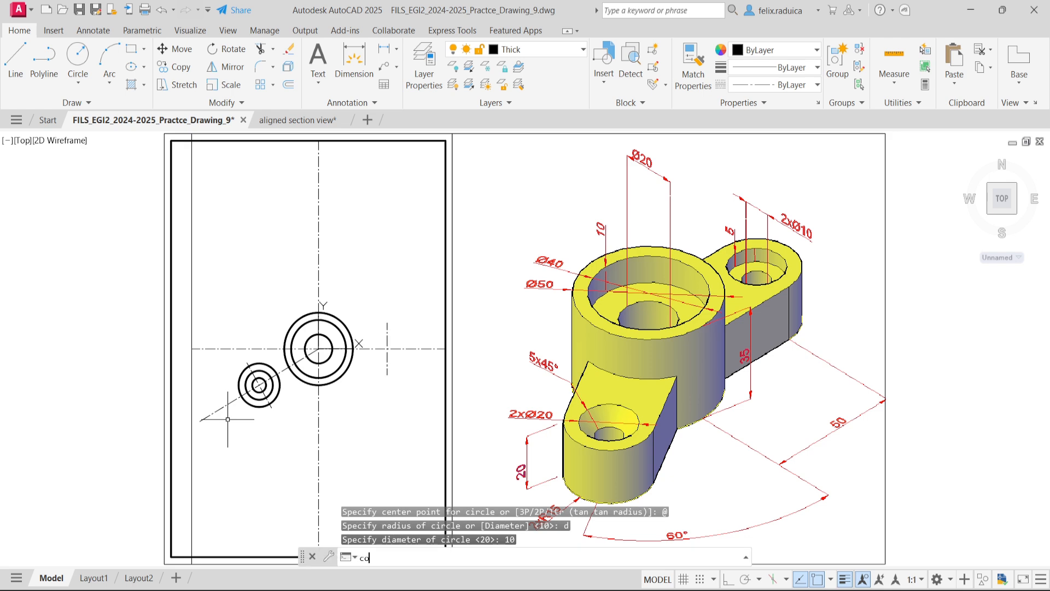
key("Return")
scroll(261, 375, "up", 4)
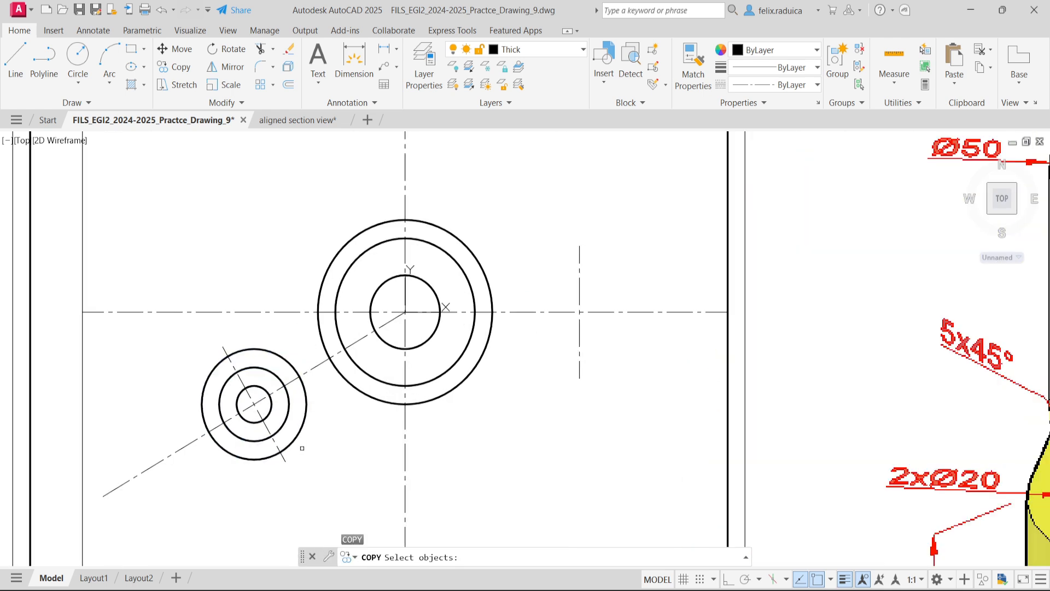
left_click(309, 442)
left_click(244, 383)
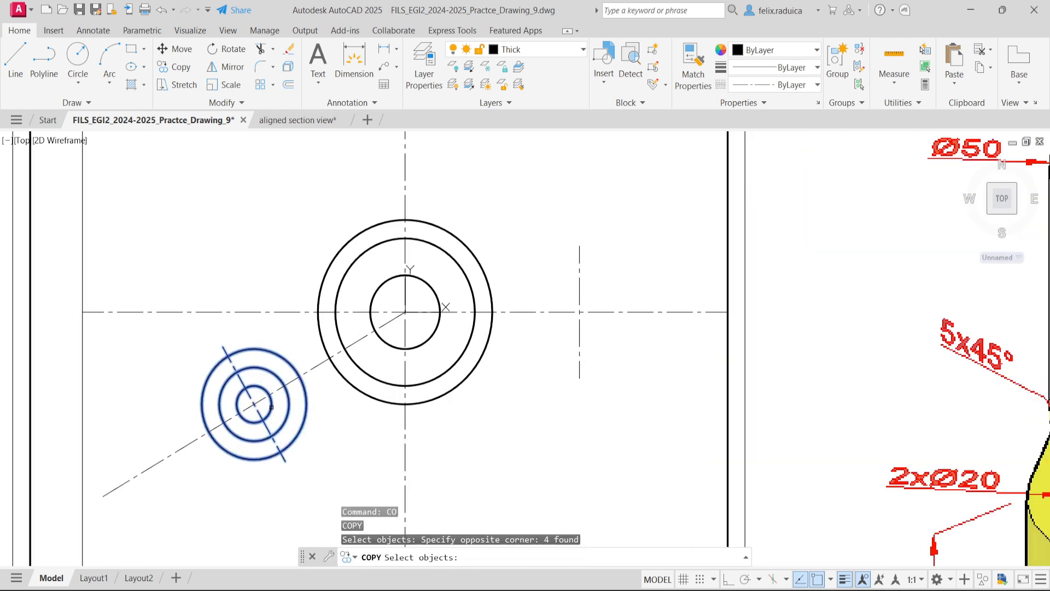
left_click(285, 461, "shift")
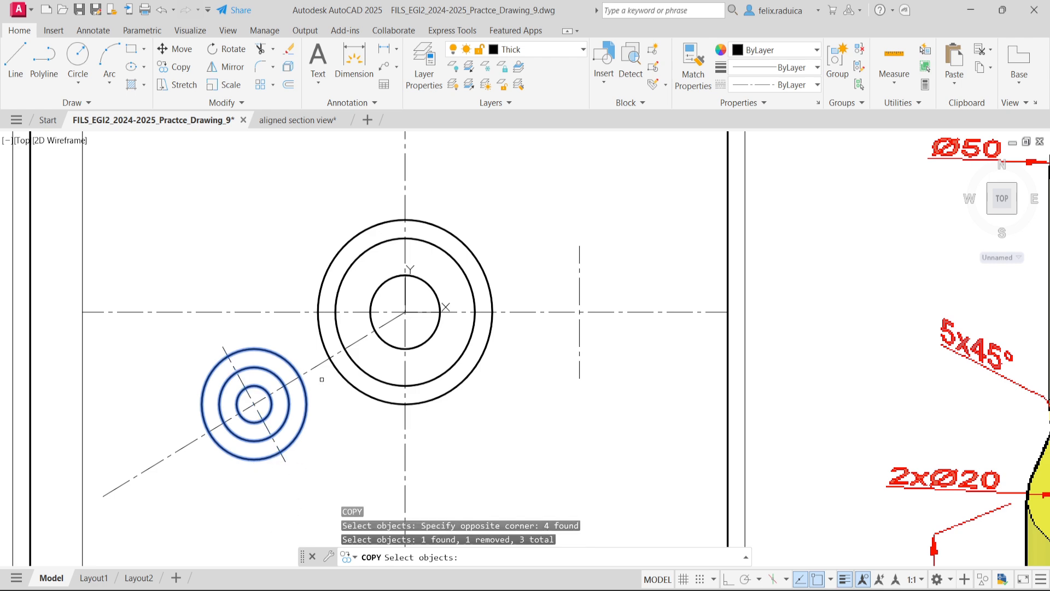
scroll(294, 462, "down", 5)
scroll(295, 451, "up", 3)
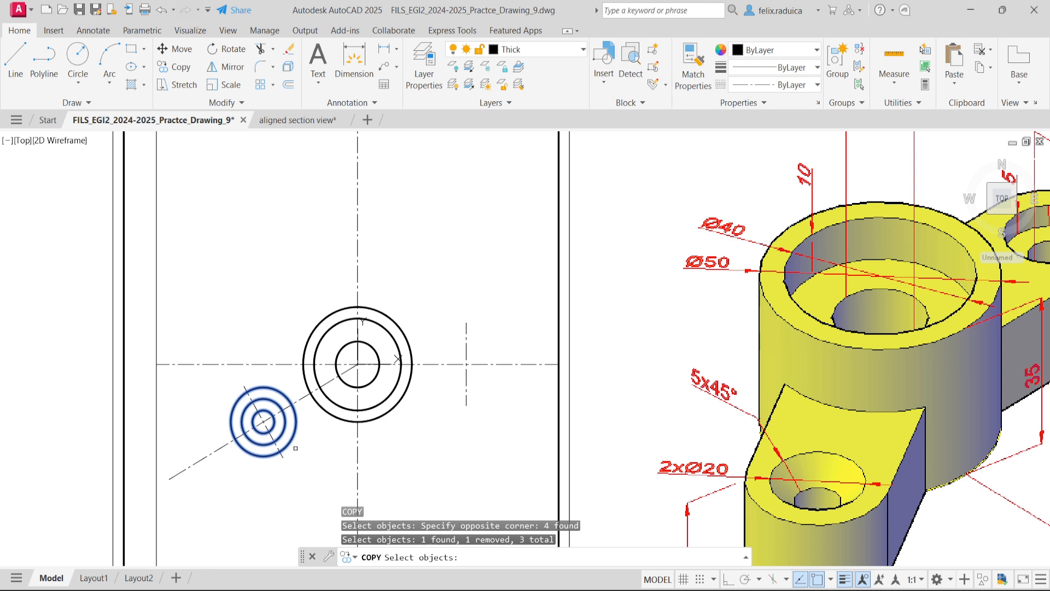
key("Return")
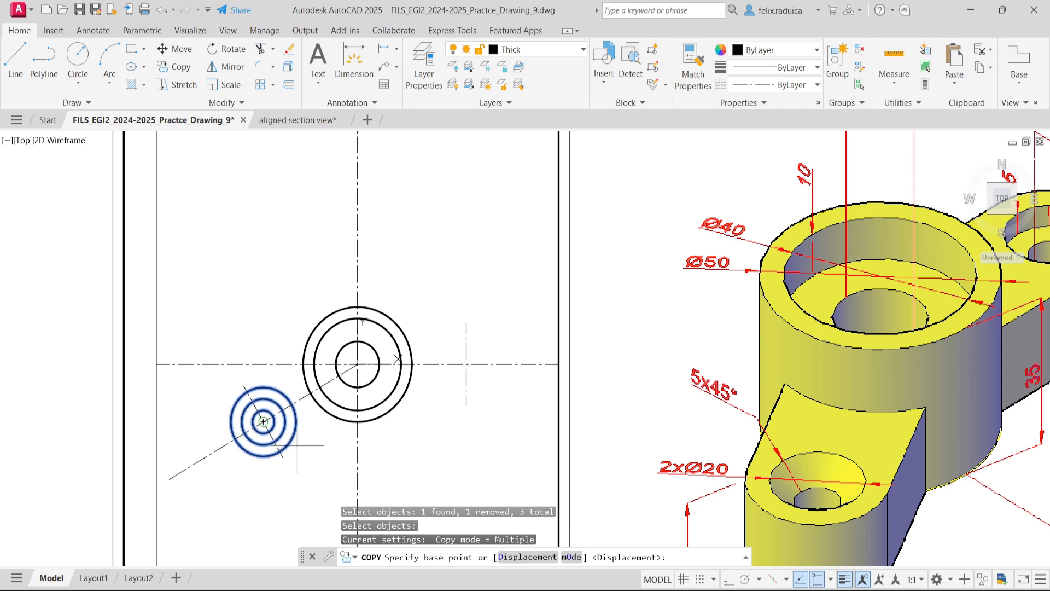
left_click(263, 421)
scroll(324, 439, "down", 2)
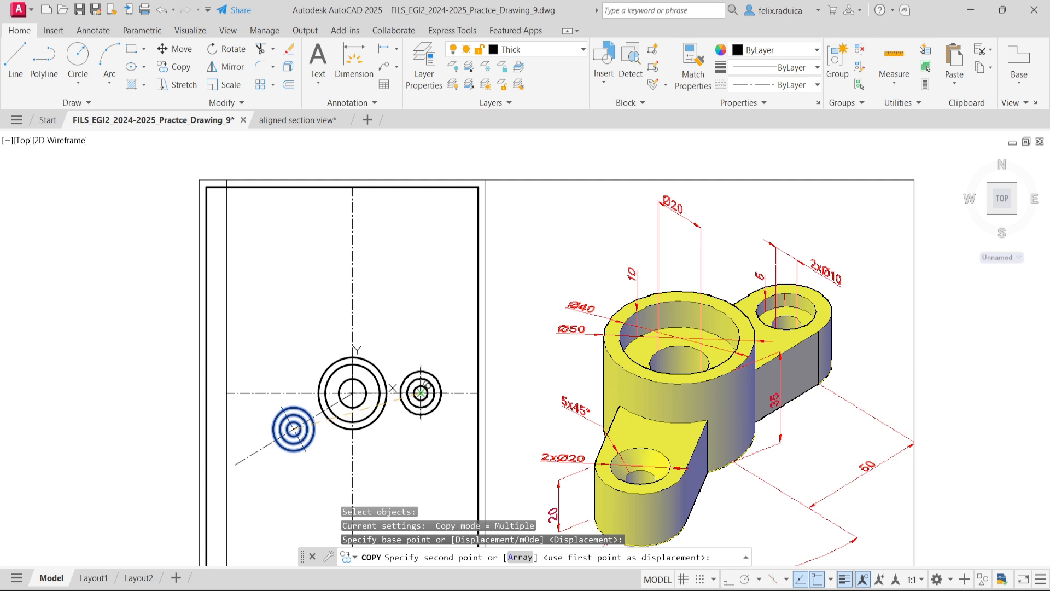
left_click(420, 393)
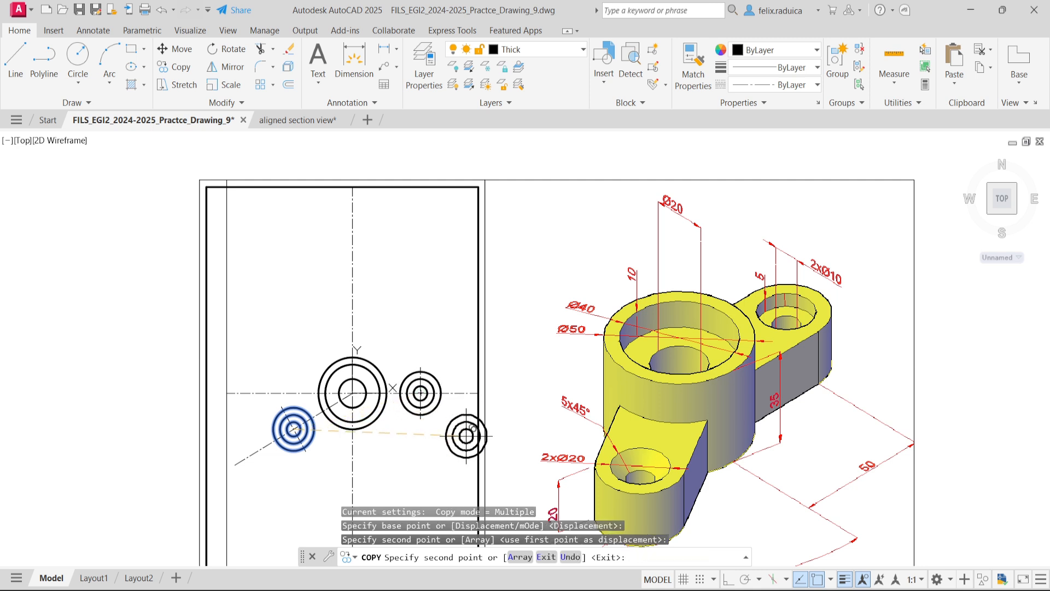
key("Return")
- Offset the inclined axis by 15 to both sides
scroll(390, 461, "down", 2)
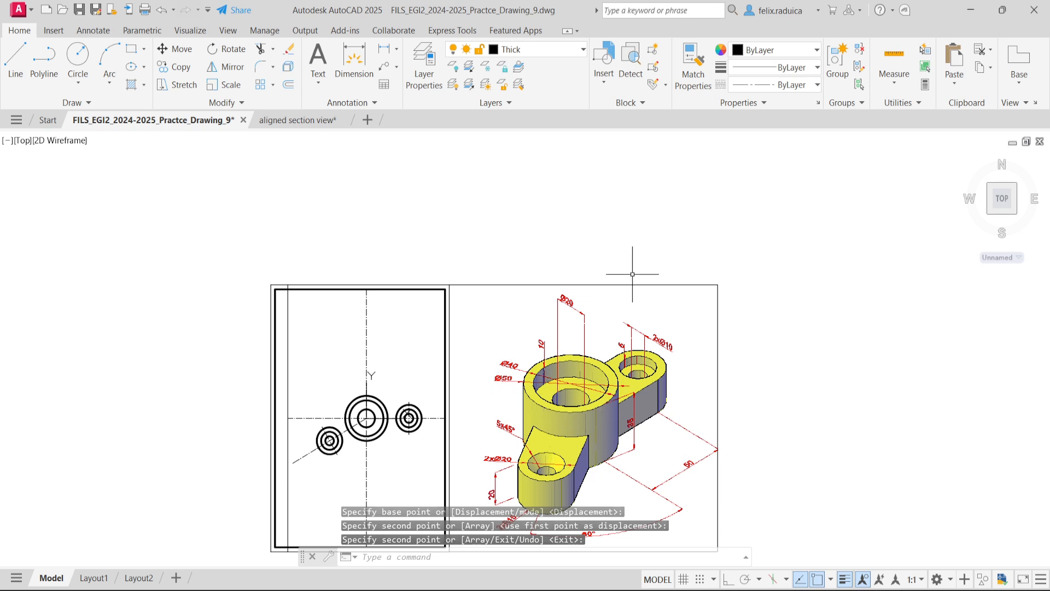
scroll(640, 350, "up", 2)
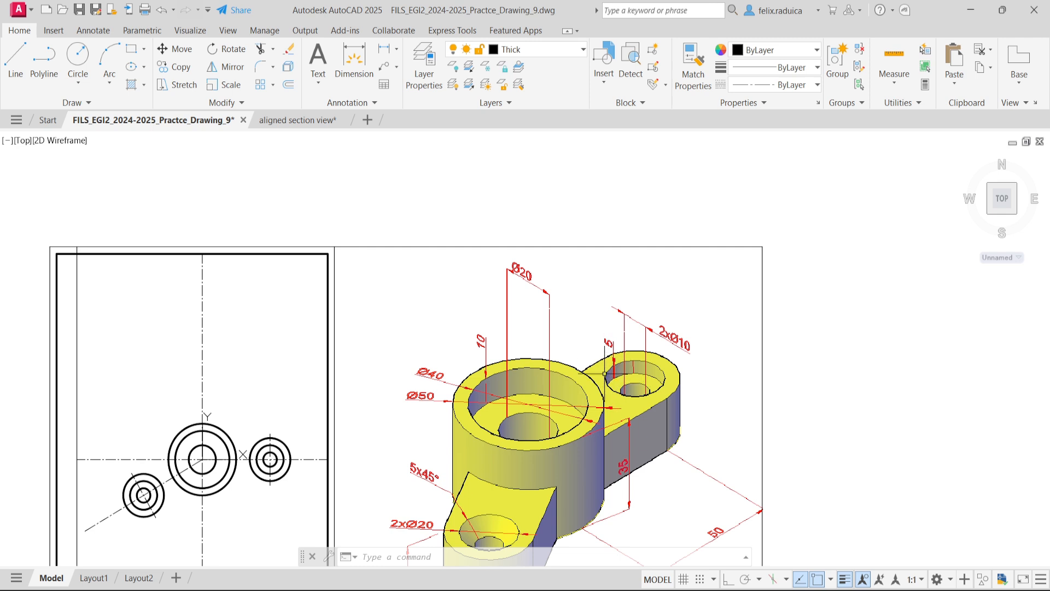
scroll(601, 382, "down", 2)
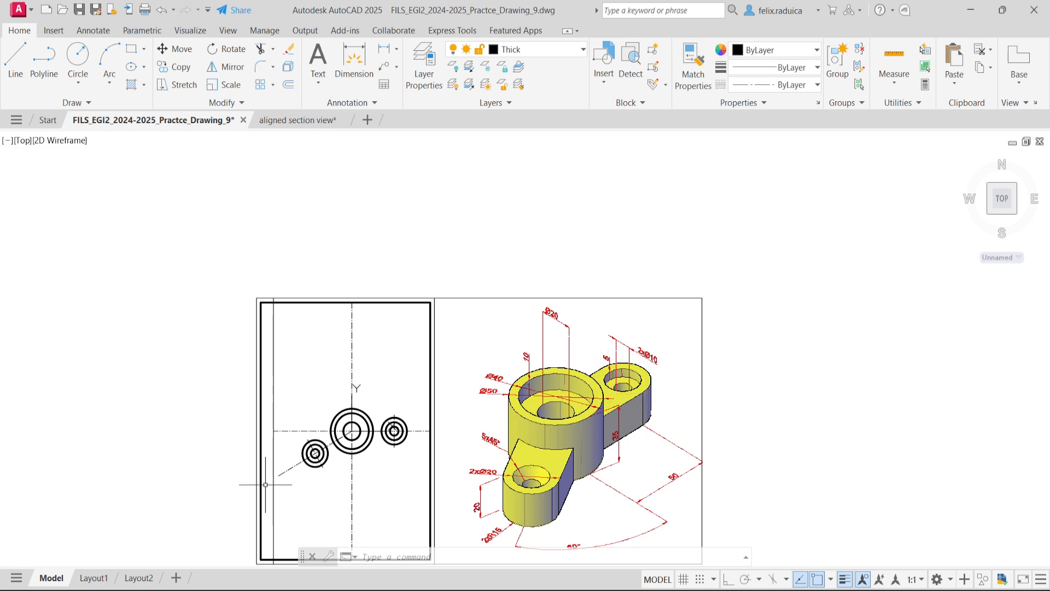
scroll(315, 453, "up", 3)
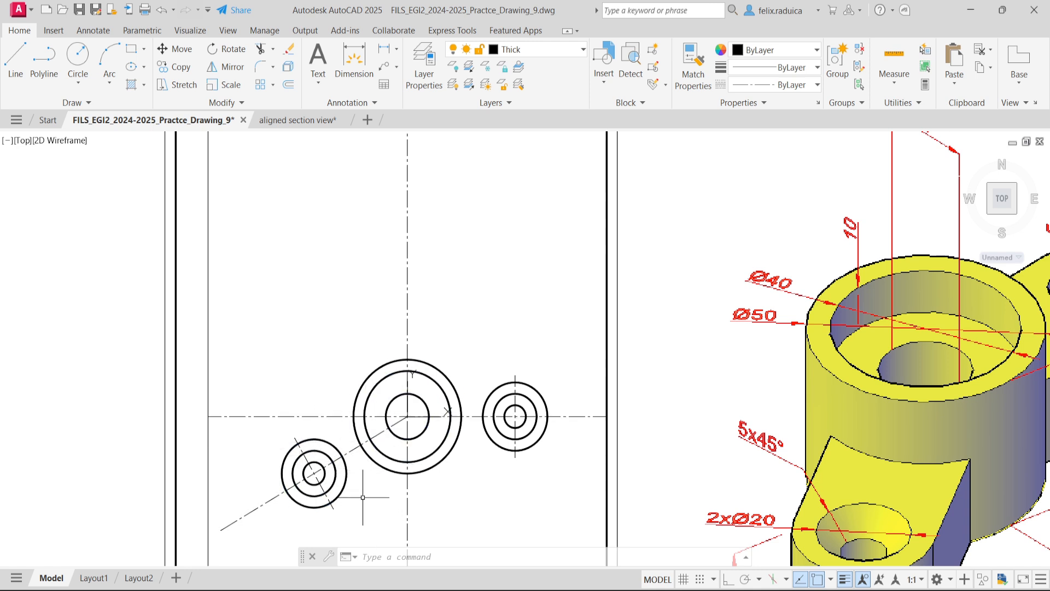
type("offse")
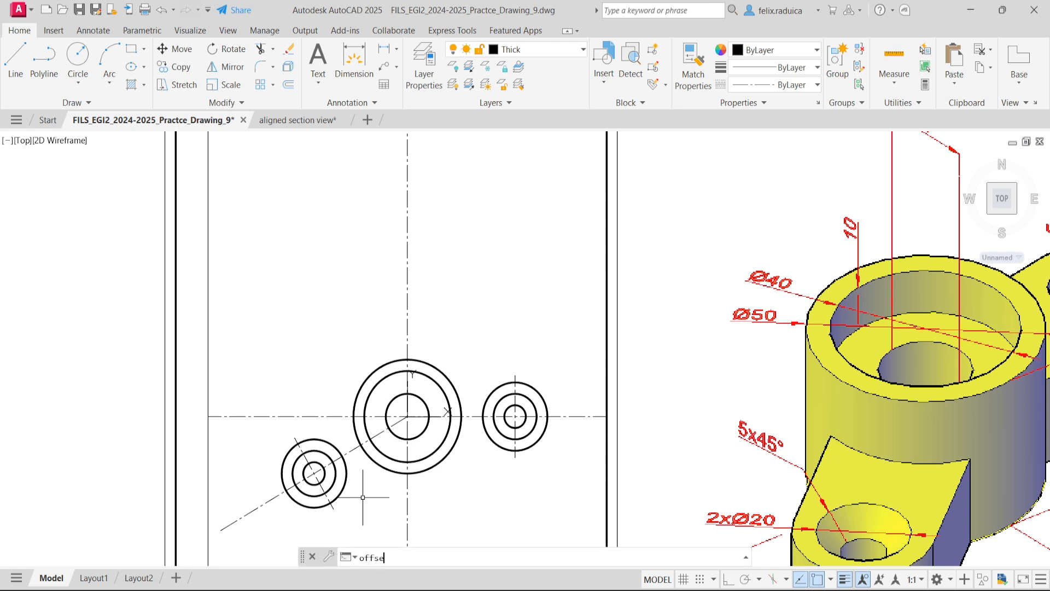
type("t")
key("Return")
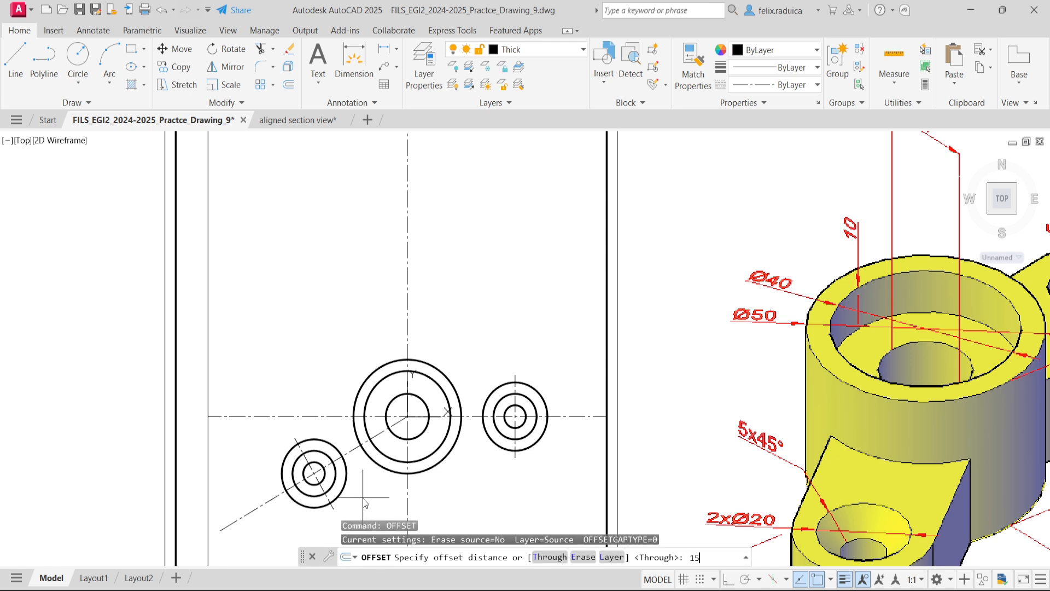
key("Return")
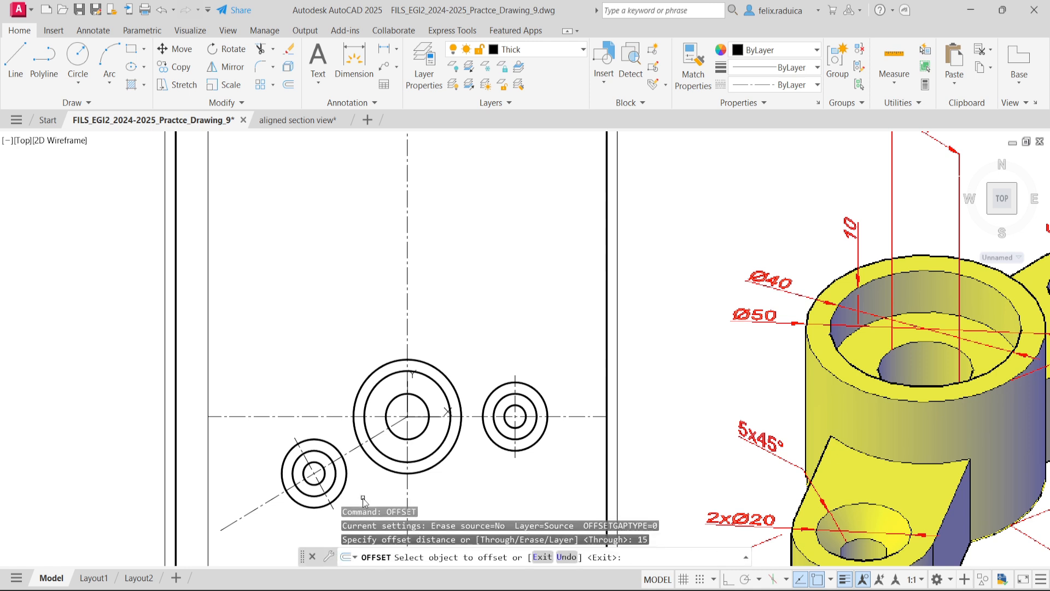
left_click(361, 444)
left_click(339, 426)
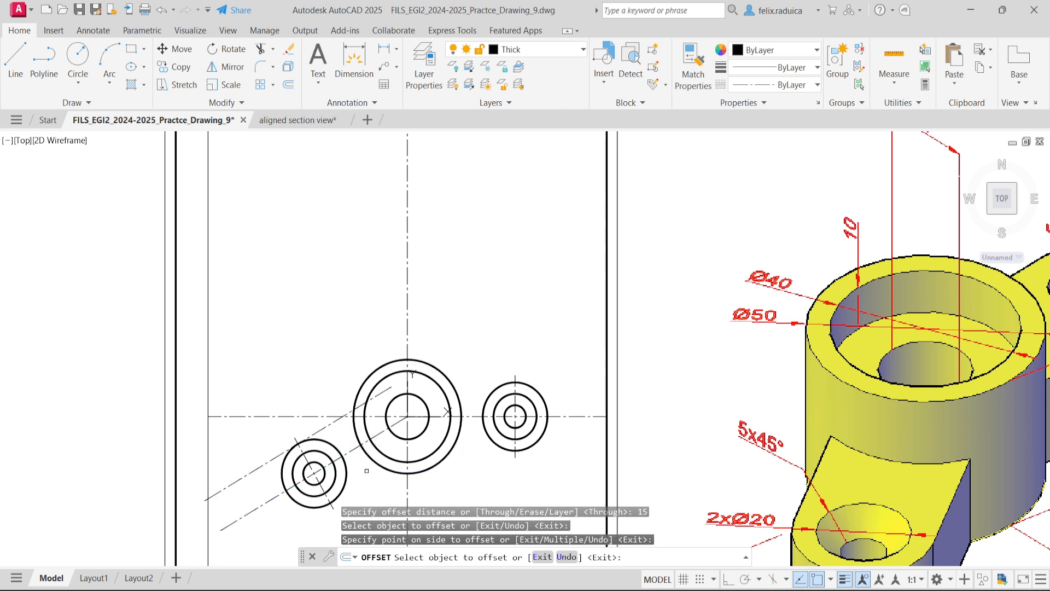
left_click(350, 447)
left_click(388, 506)
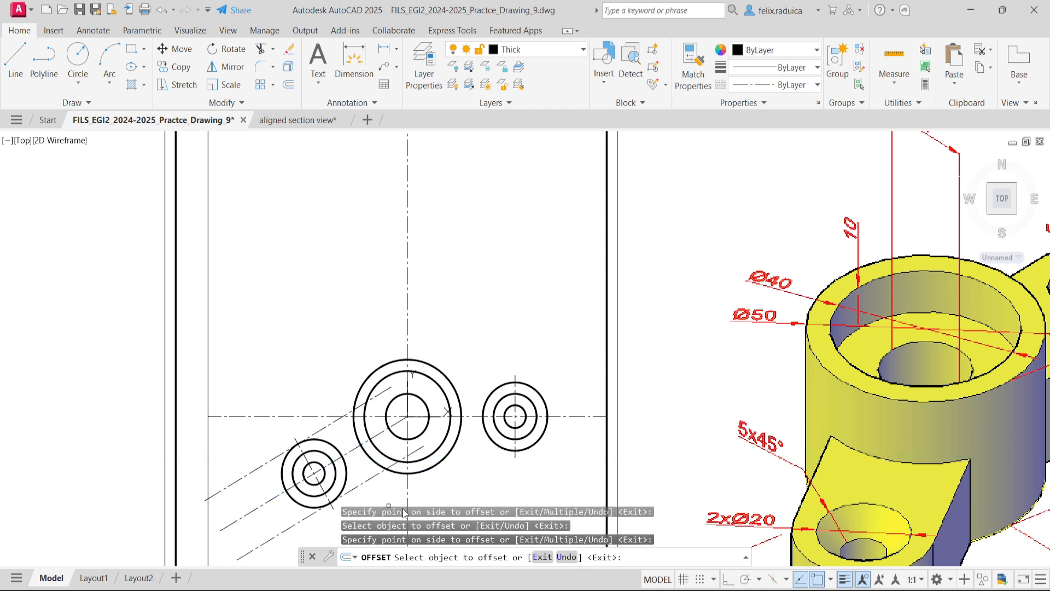
- Offset the horizontal axis by 15 above and below, and end the Offset command
left_click(474, 416)
left_click(477, 393)
left_click(475, 416)
left_click(471, 446)
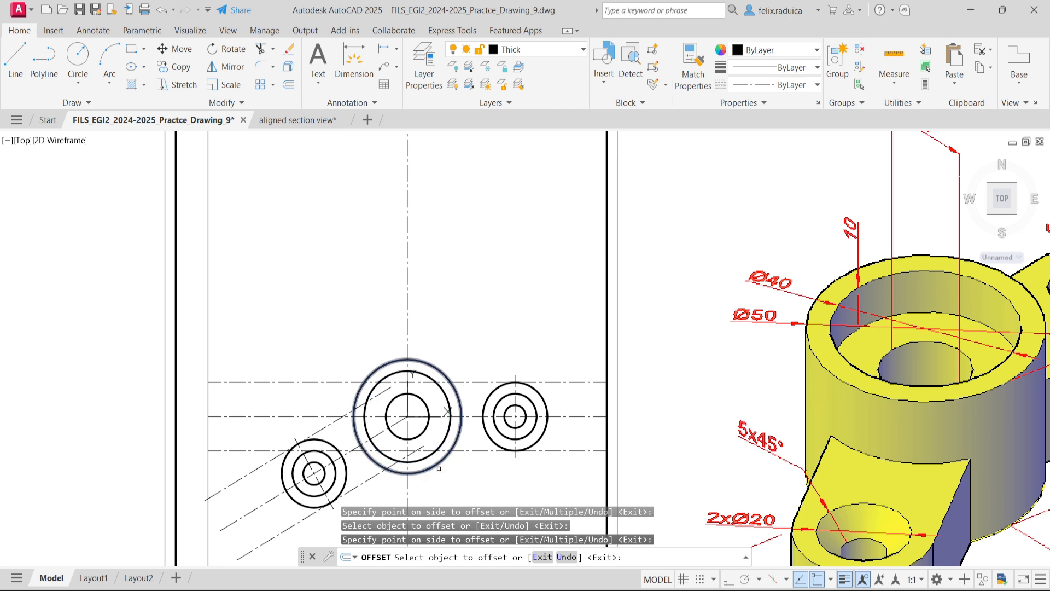
key("Escape")
- Trim the offset horizontal and inclined lines where they run past the two lugs and cross the central boss circles
type("tr")
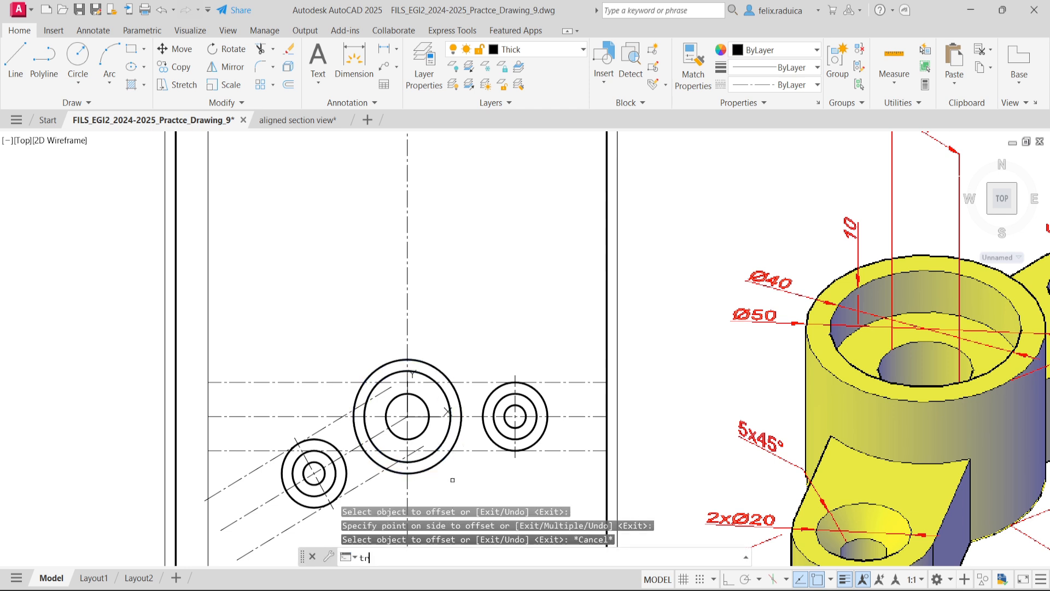
key("Return")
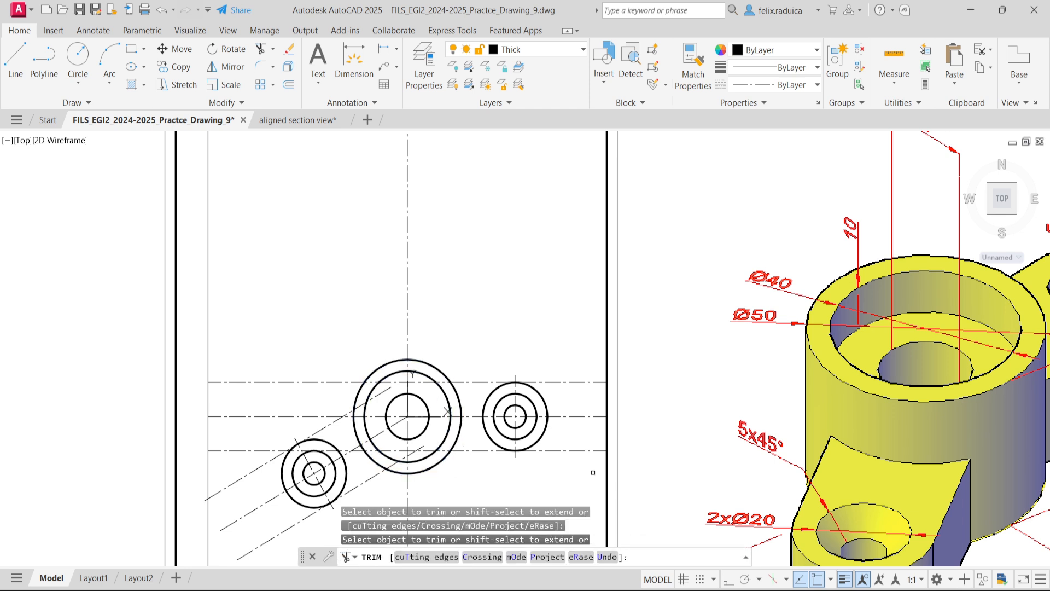
left_click(583, 452)
left_click(575, 381)
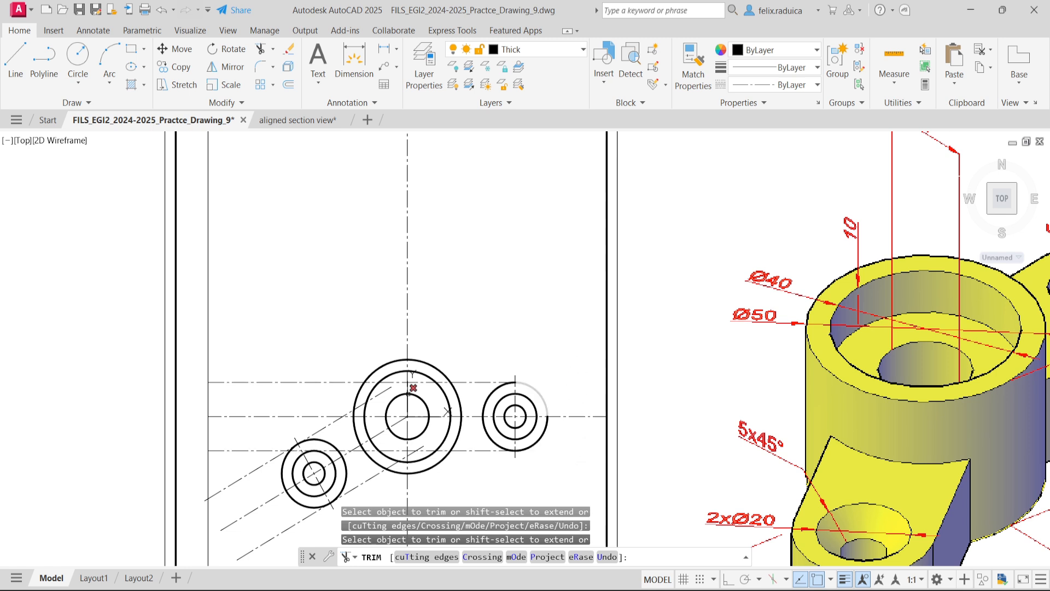
left_click(304, 381)
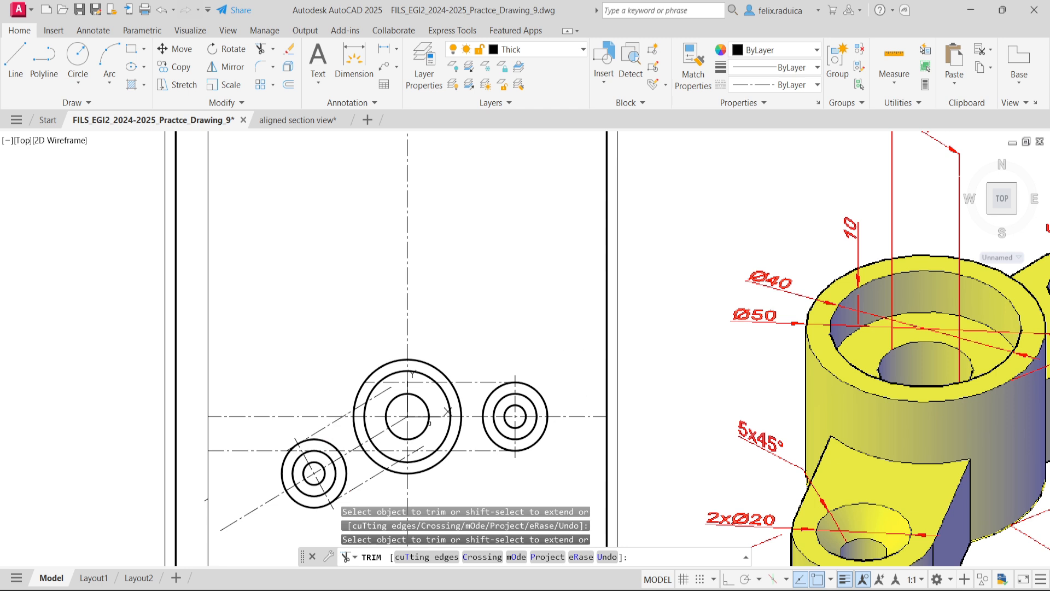
scroll(438, 390, "up", 4)
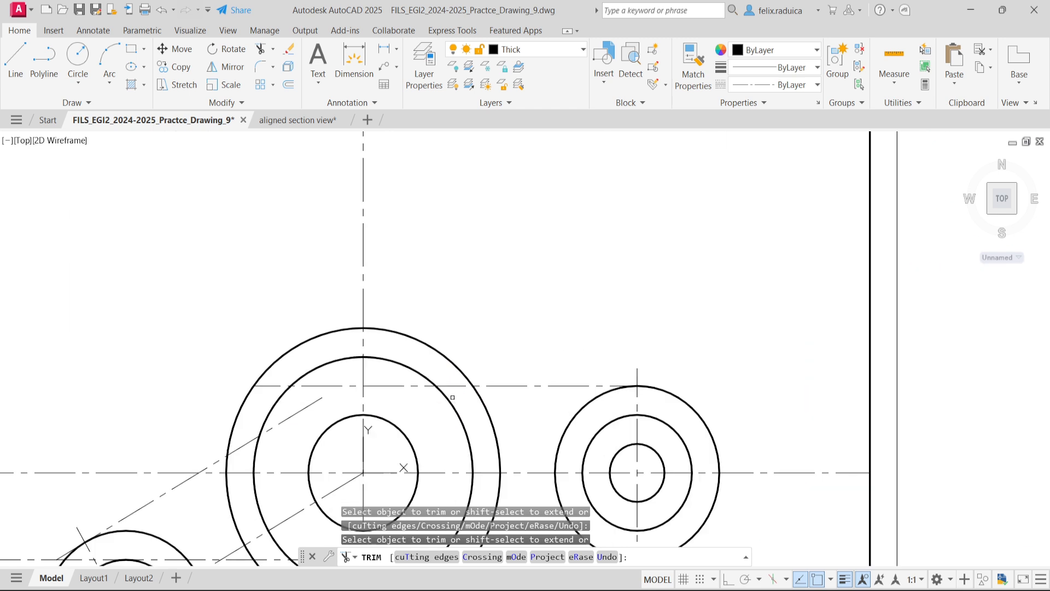
scroll(430, 430, "down", 4)
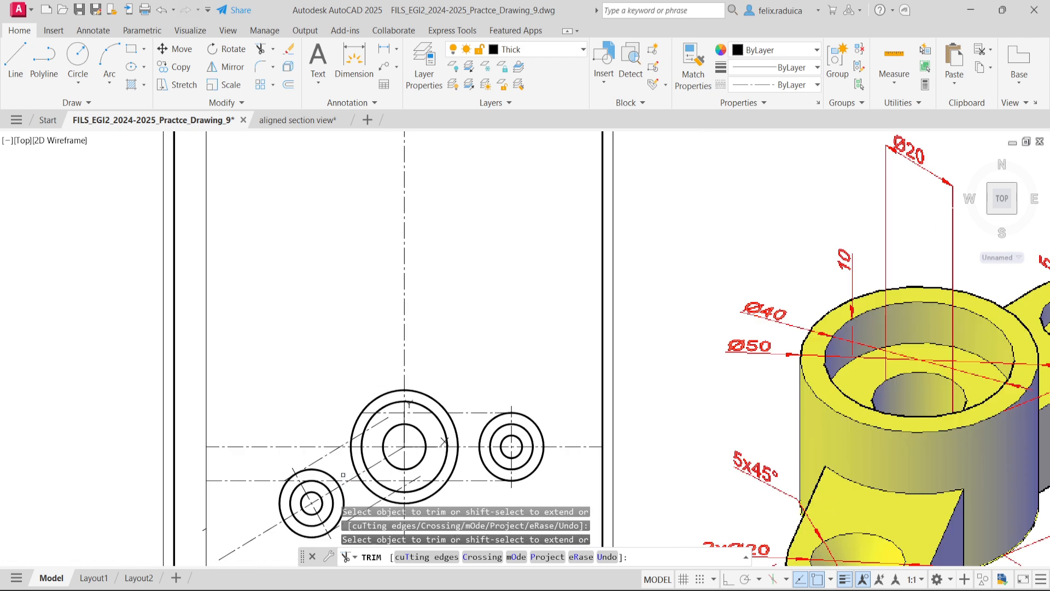
scroll(339, 539, "up", 2)
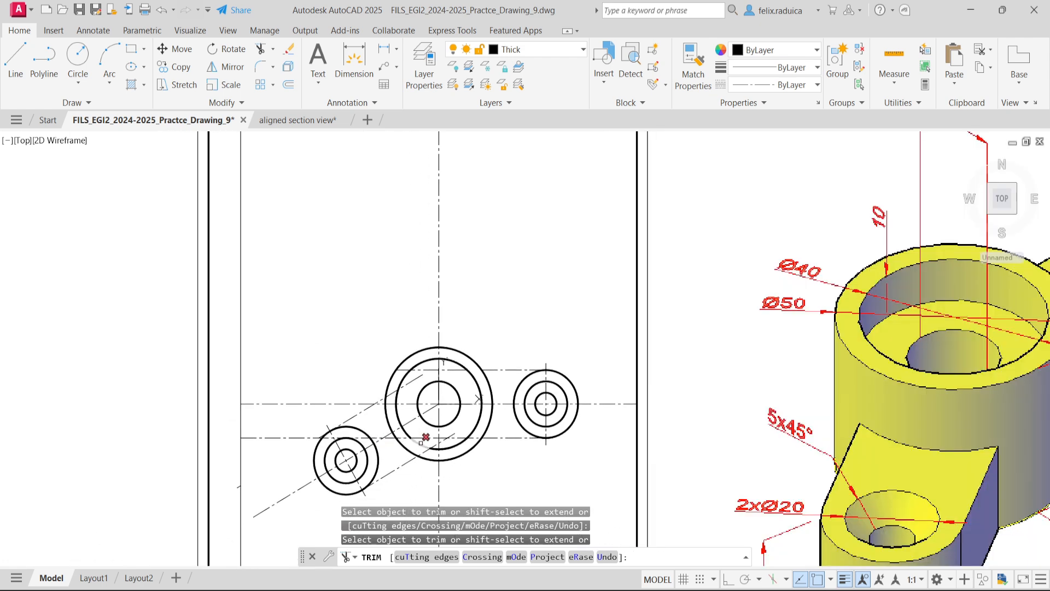
left_click(422, 469)
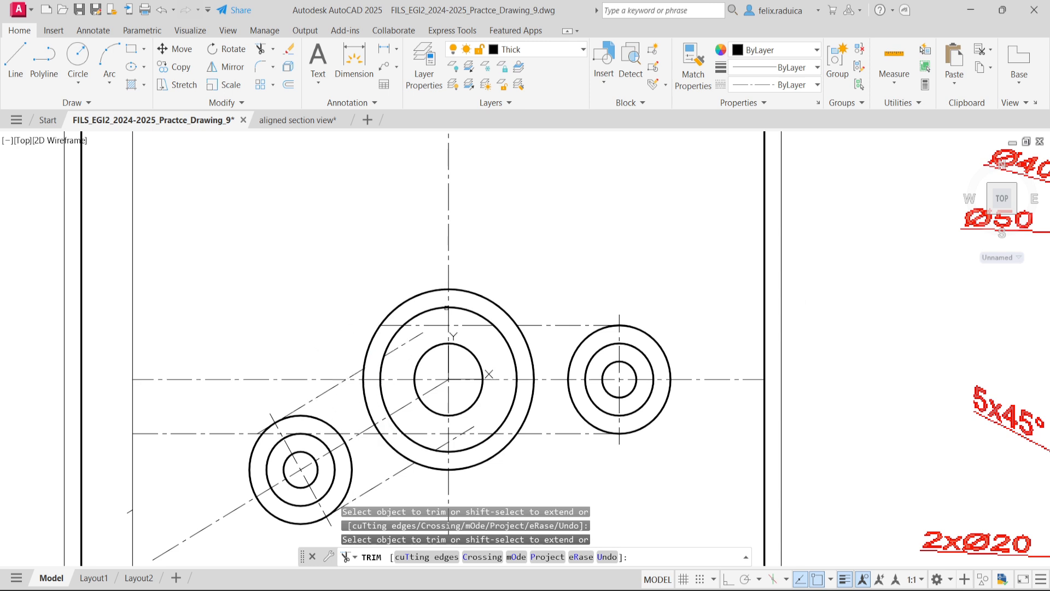
- Erase the leftover pieces of the inclined offset lines and the upper horizontal offset line inside the central boss circles
key("Escape")
left_click(398, 349)
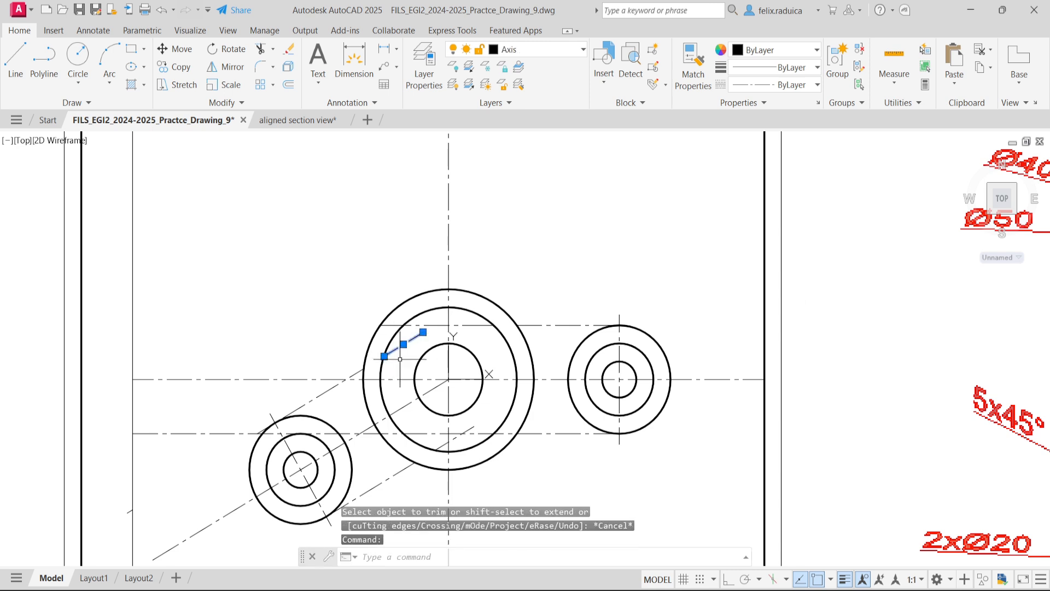
key("Delete")
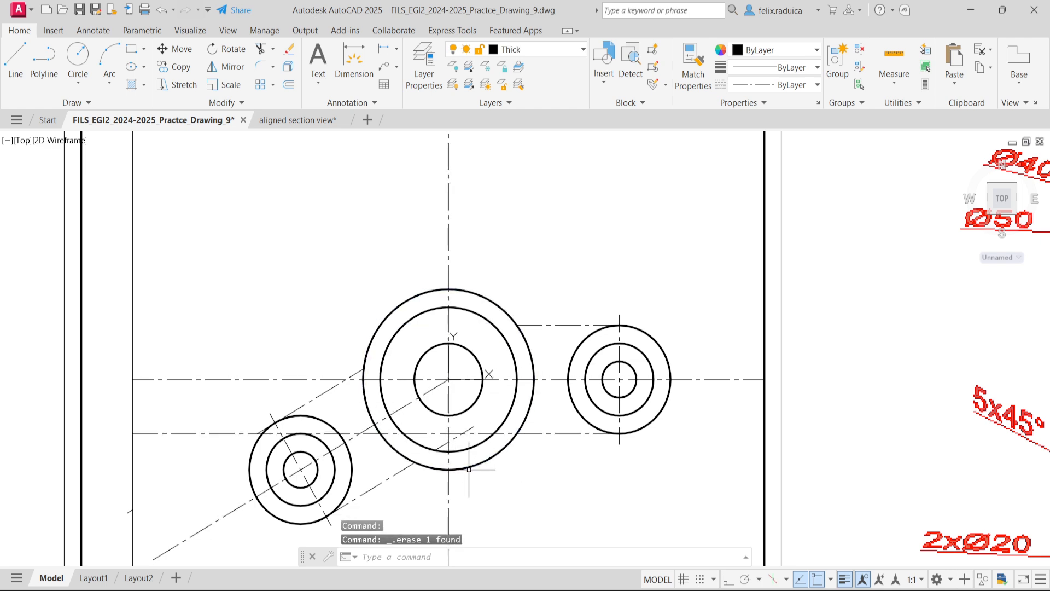
scroll(442, 450, "up", 4)
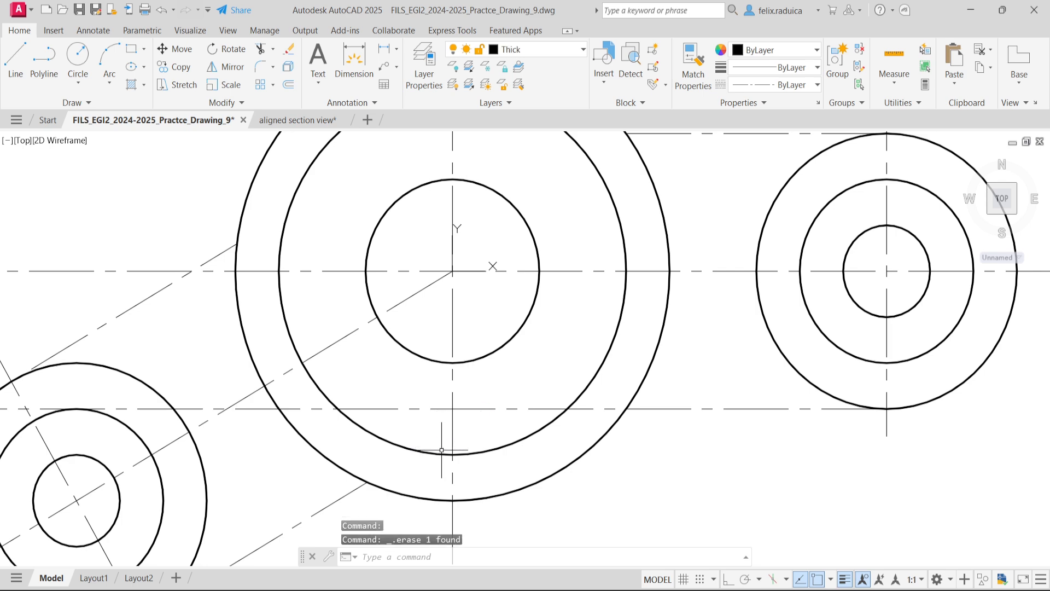
scroll(442, 450, "down", 5)
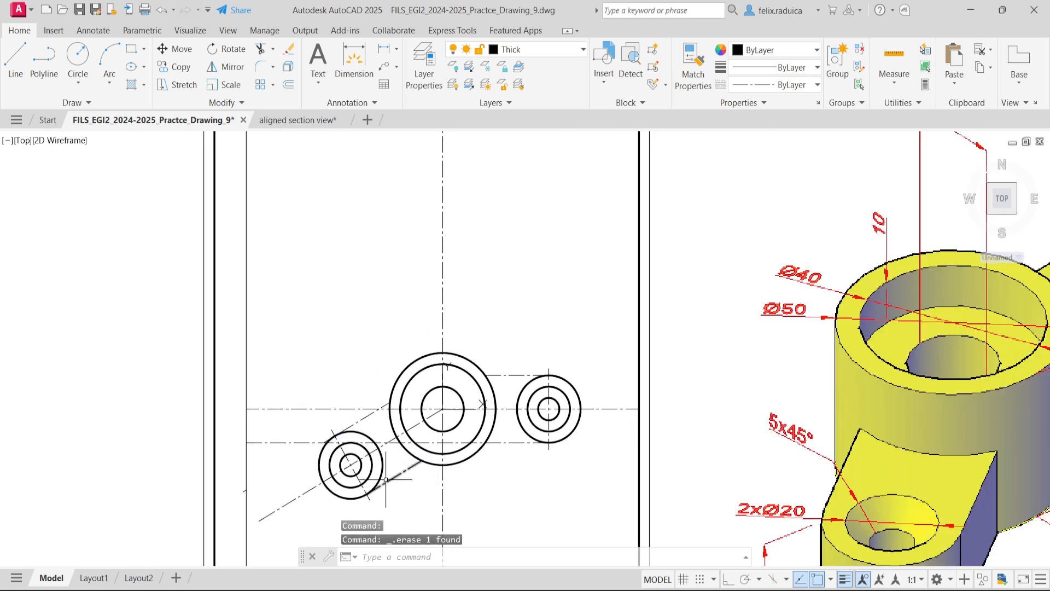
left_click(380, 485)
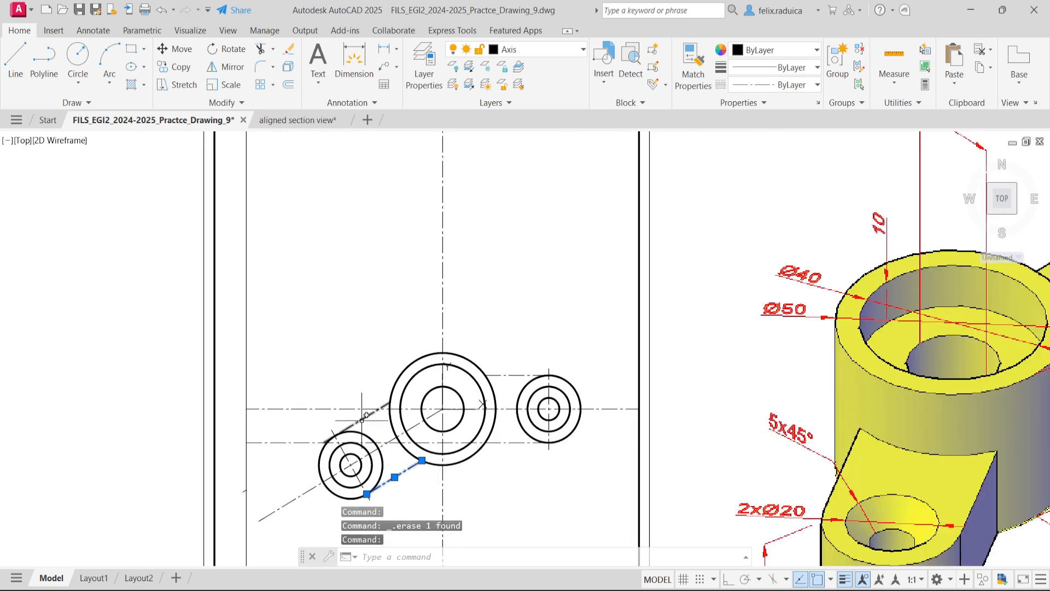
left_click(365, 416)
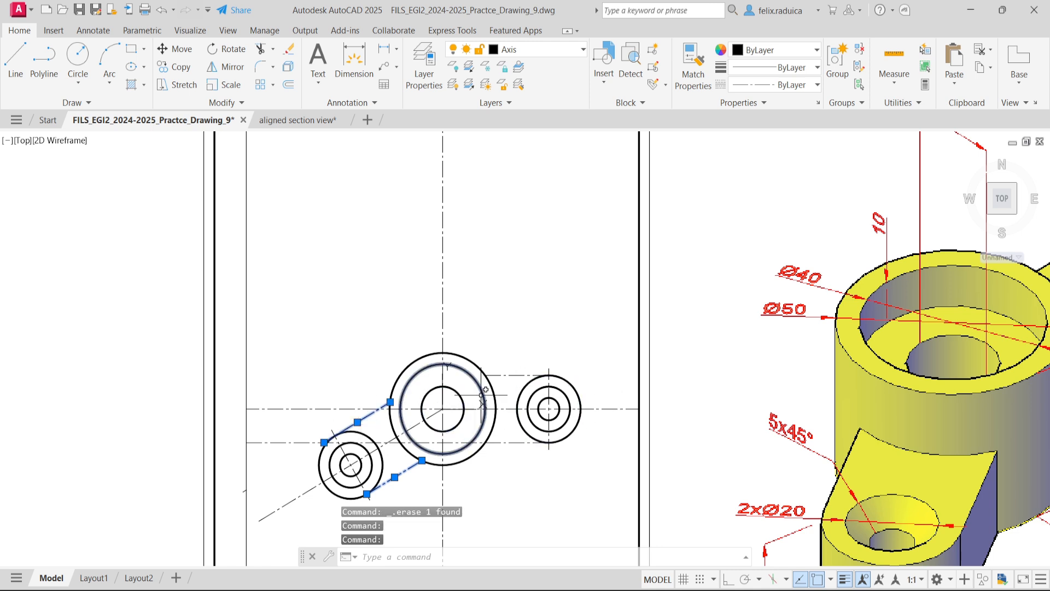
left_click(504, 375)
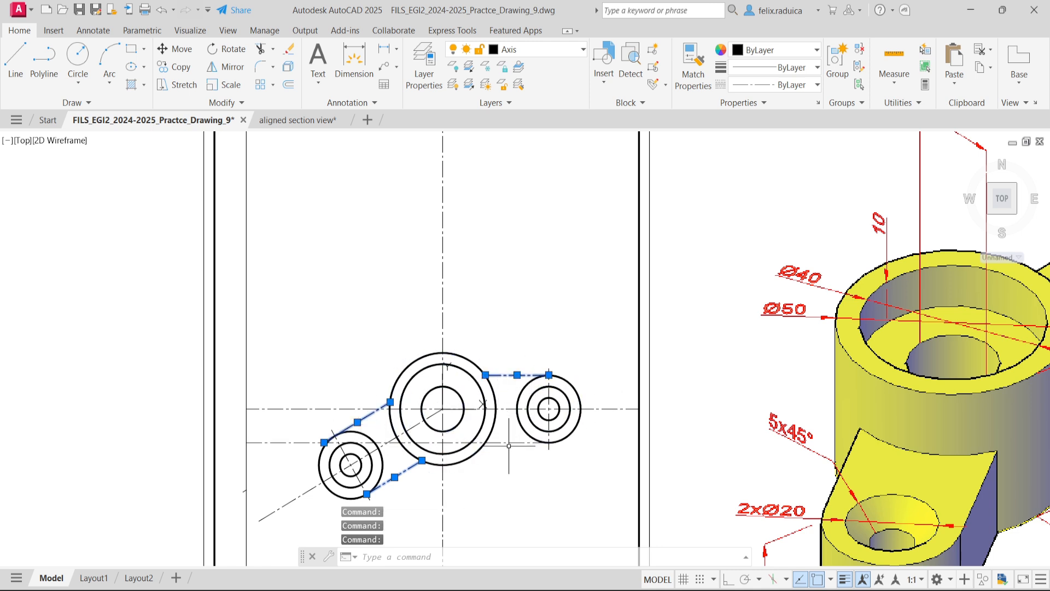
key("Escape")
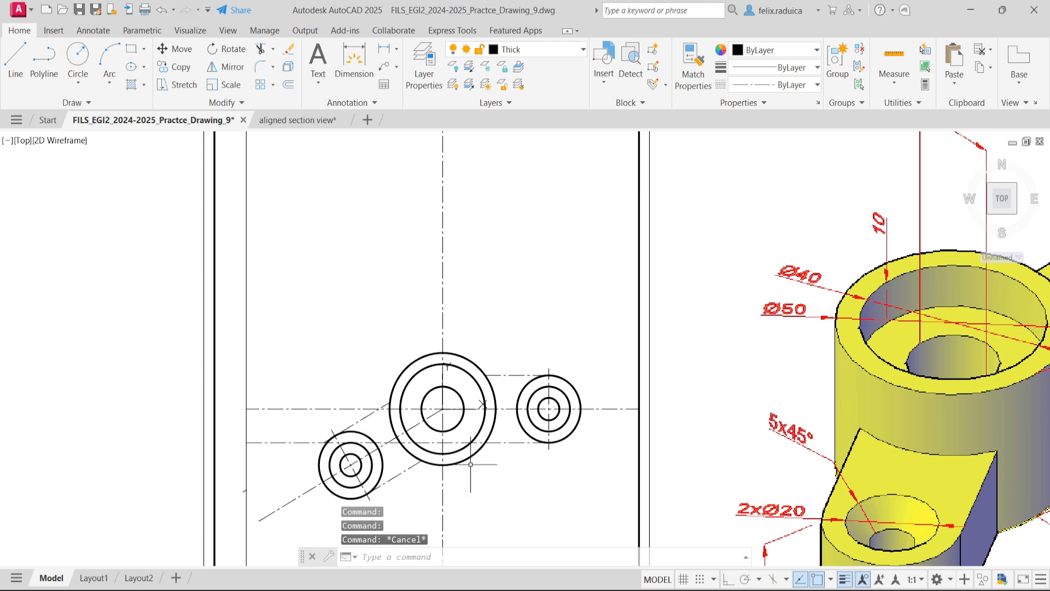
- Trim the lower horizontal offset line at the central boss and erase its leftover piece running toward the inclined arm
type("tr")
key("Return")
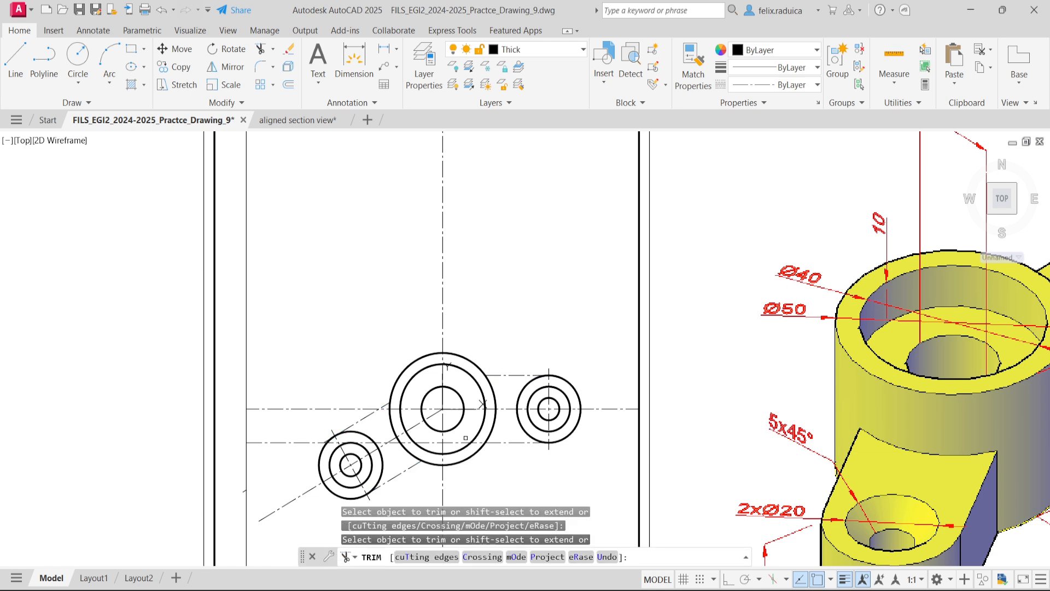
key("Escape")
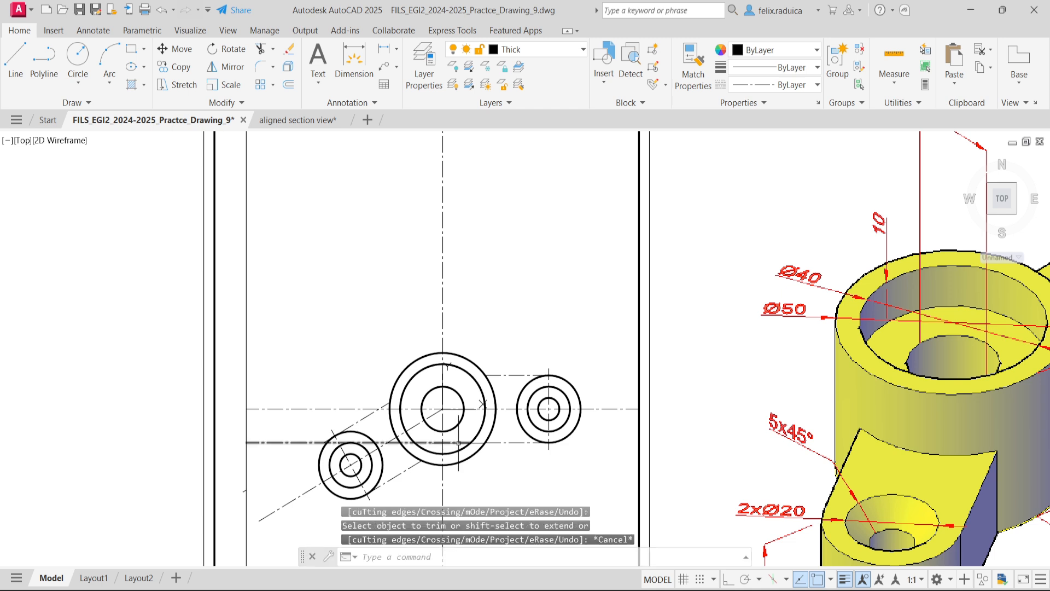
left_click(458, 442)
key("Delete")
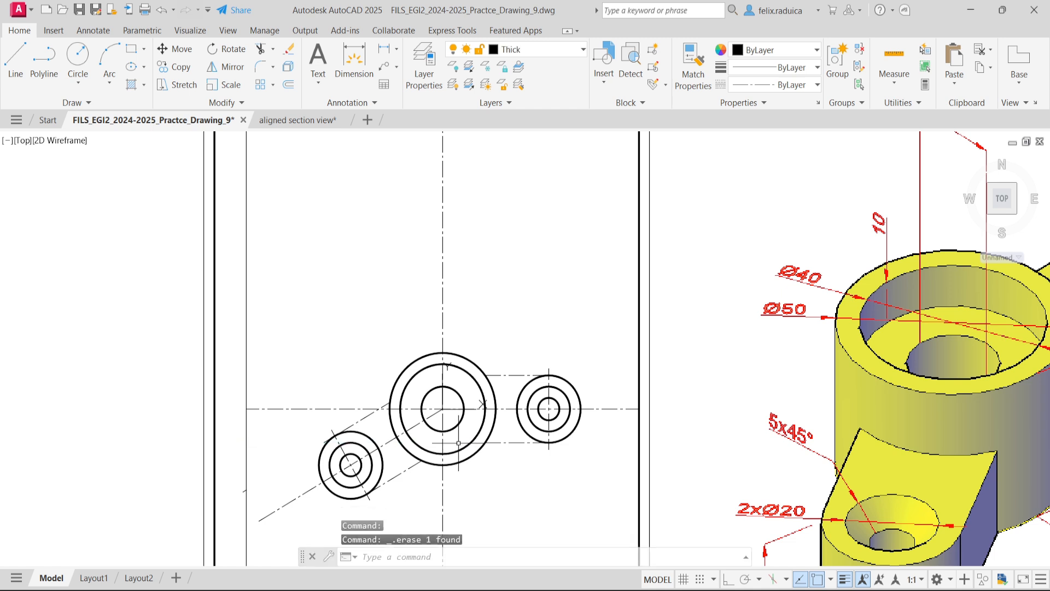
- Move the four arm edge lines between the central boss and the two lugs to the Thick layer
left_click(514, 442)
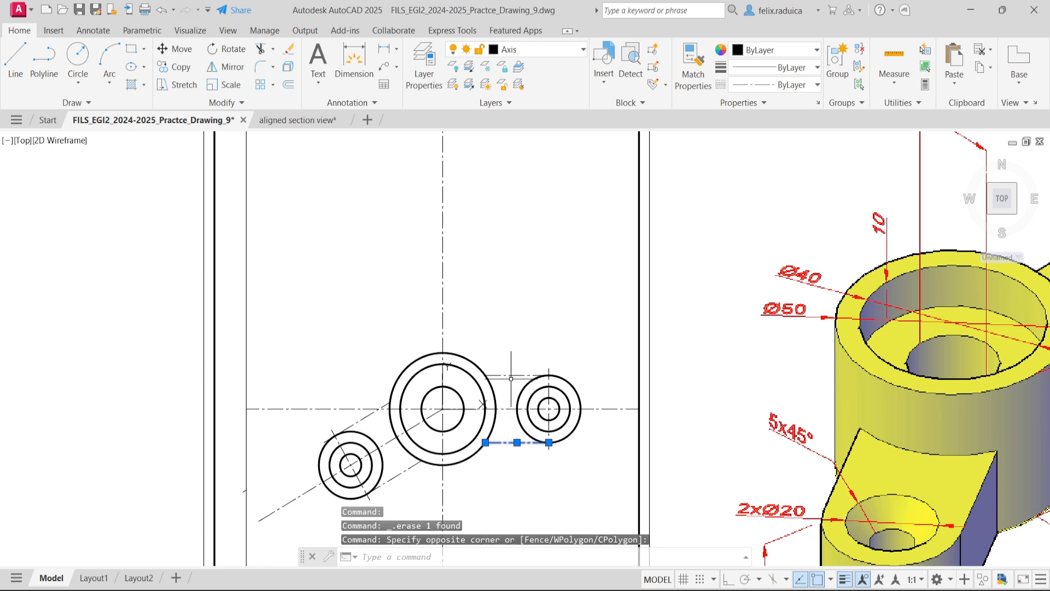
left_click(491, 374)
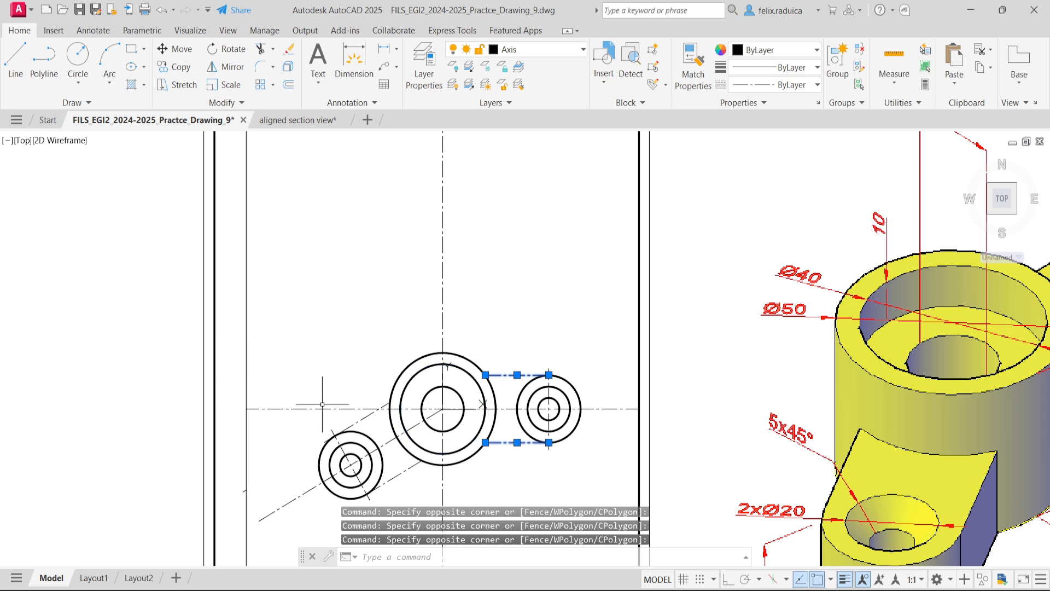
left_click(397, 475)
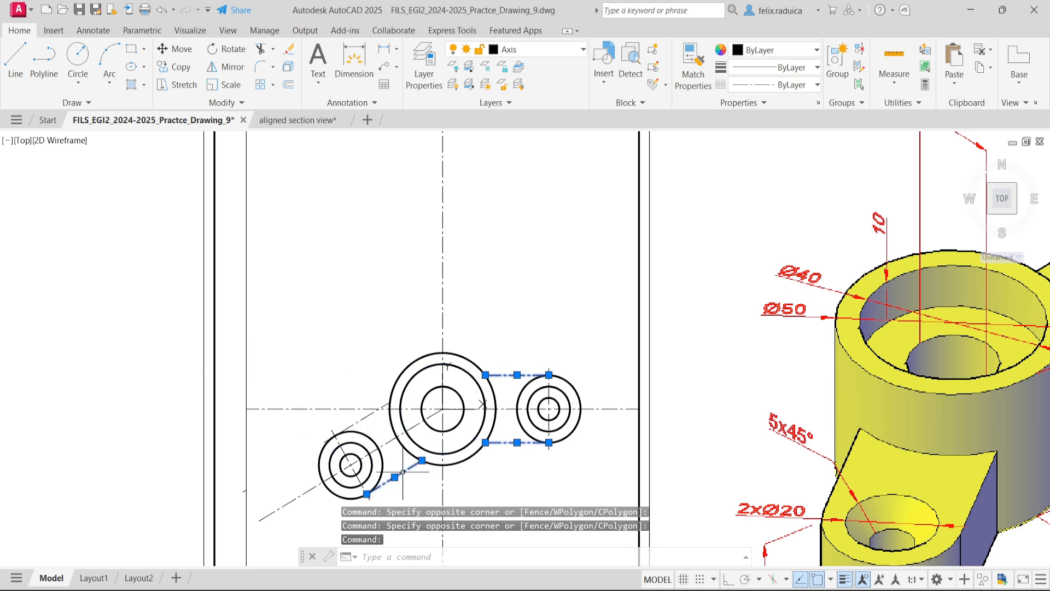
left_click(358, 421)
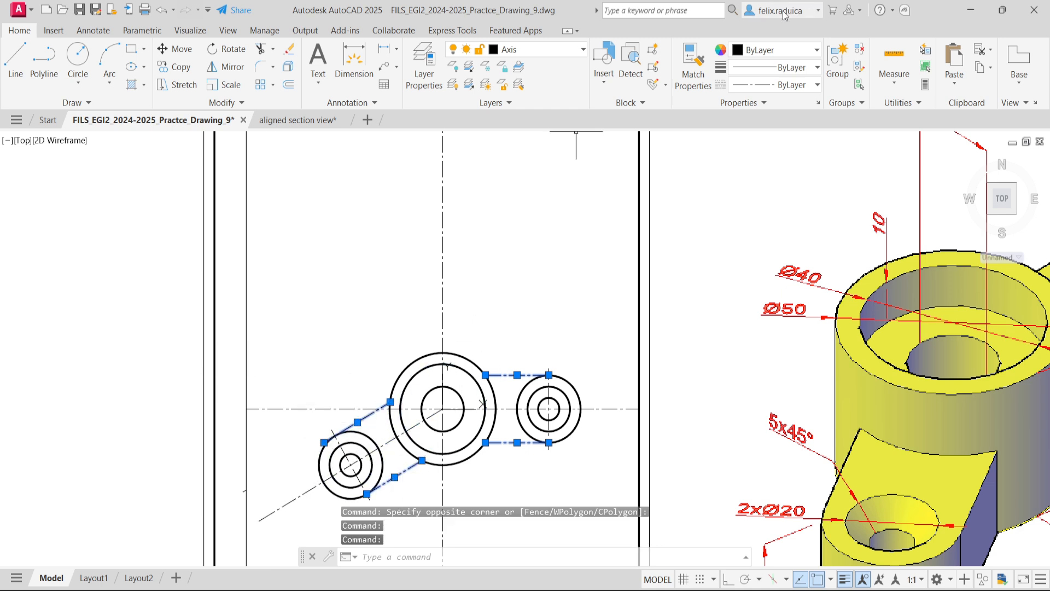
left_click(566, 51)
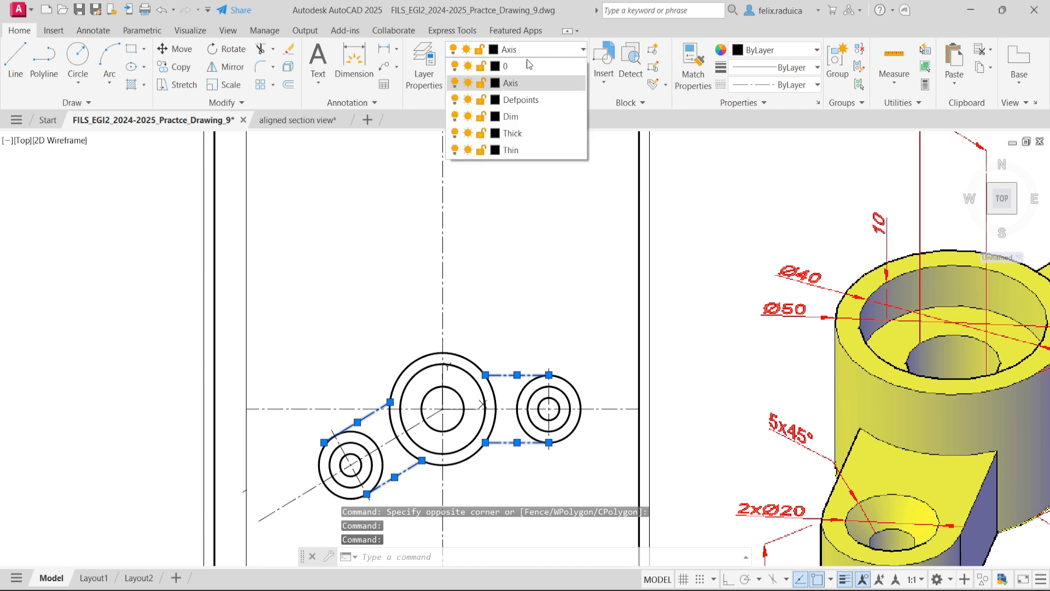
left_click(558, 134)
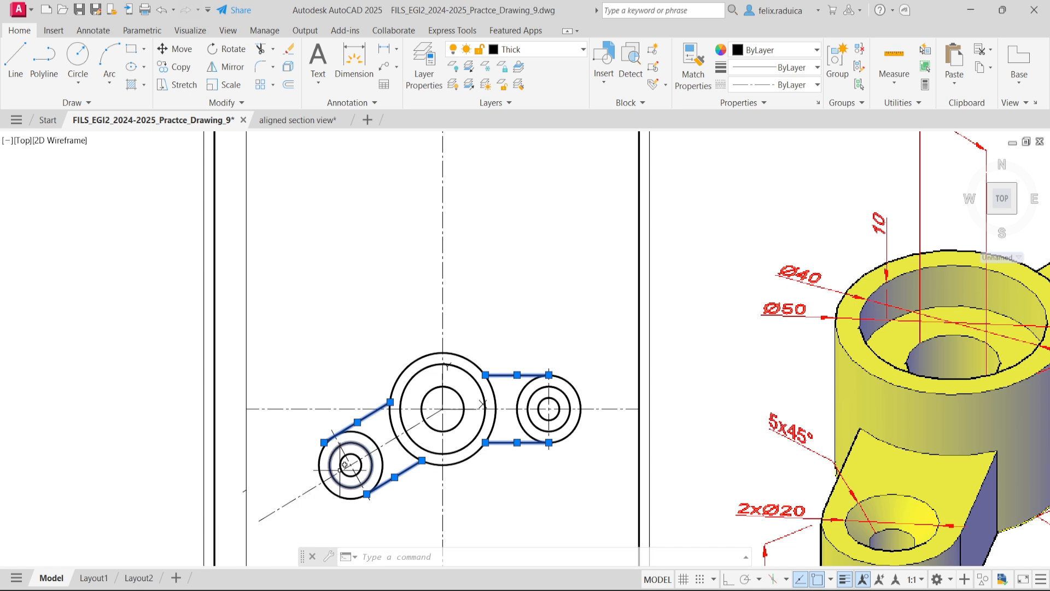
key("Escape")
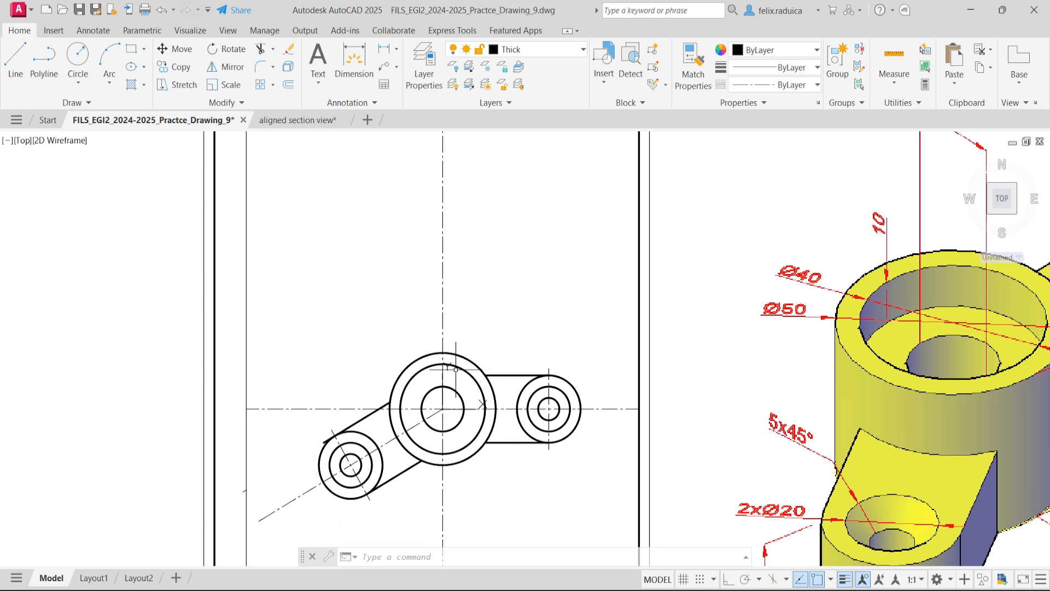
- Erase the short leftover stub of the inclined offset line beside the frame's left vertical line
scroll(490, 346, "up", 4)
scroll(475, 336, "down", 6)
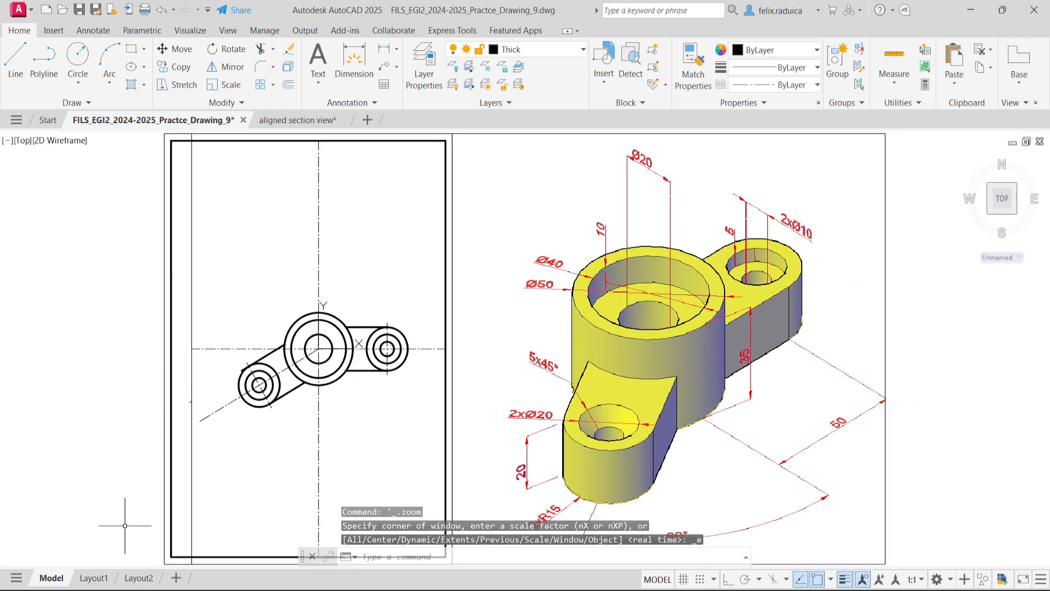
left_click(186, 405)
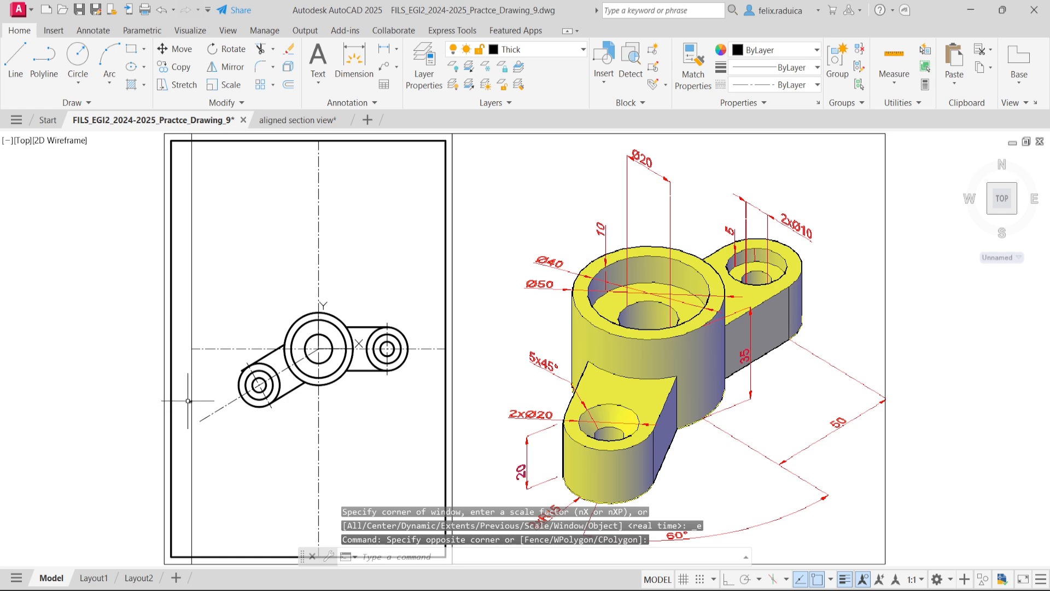
scroll(179, 388, "up", 4)
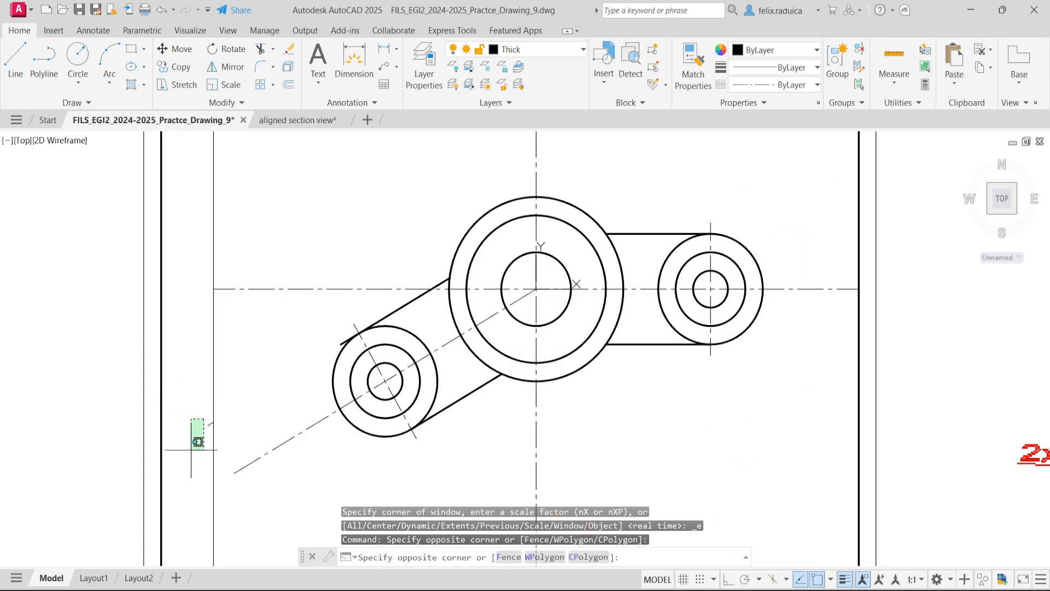
key("Escape")
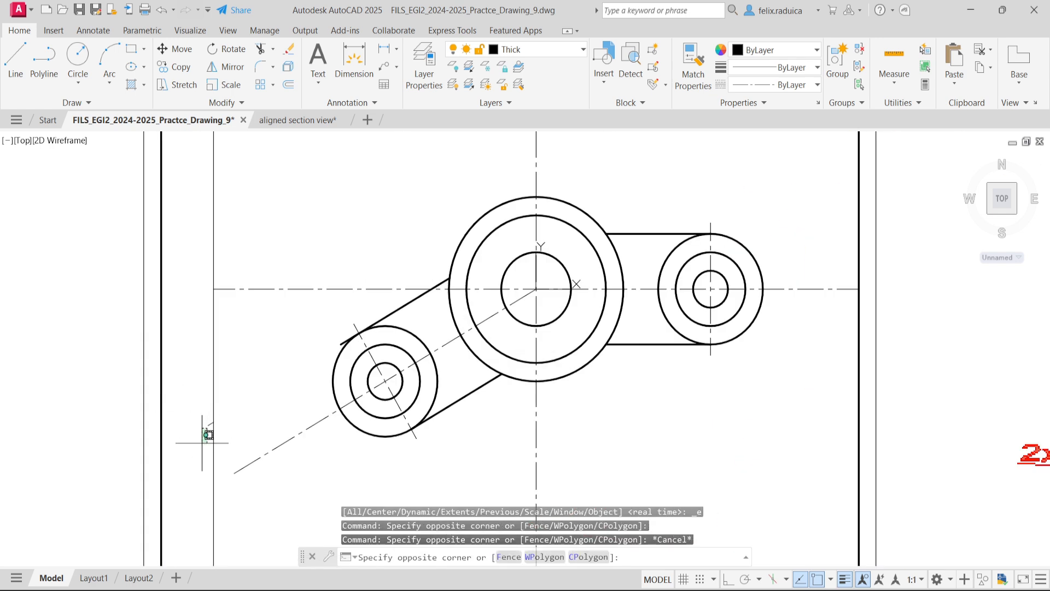
left_click(208, 428)
left_click(204, 432)
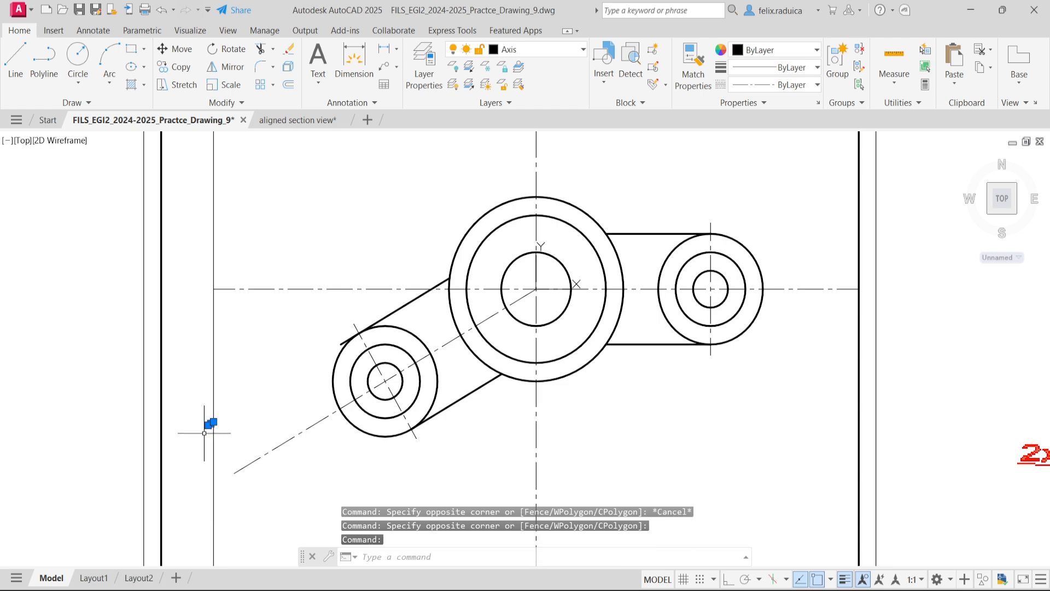
key("Delete")
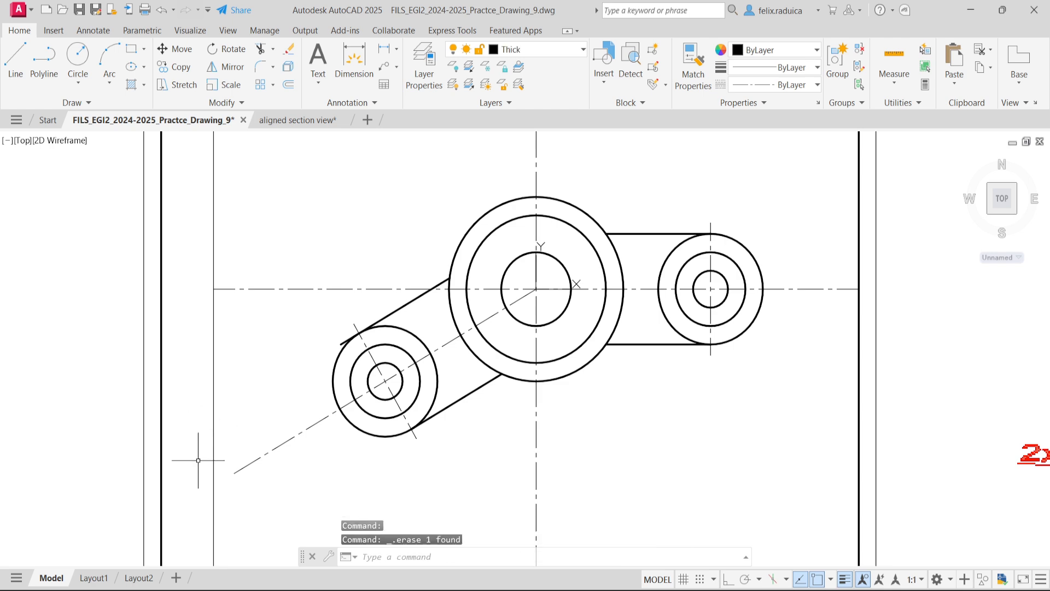
scroll(198, 460, "down", 4)
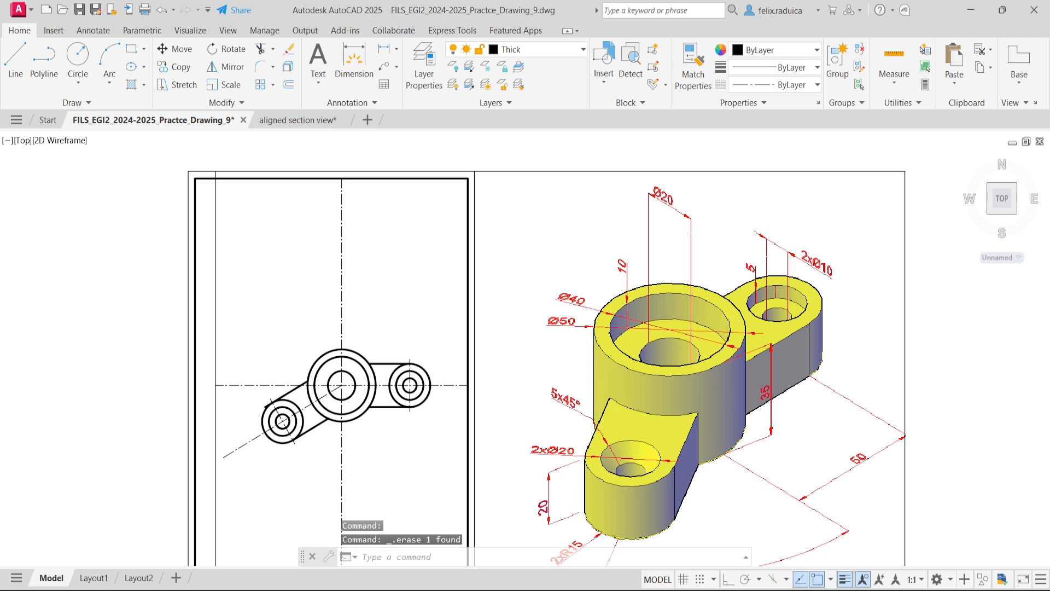
middle_click(463, 435)
middle_click(463, 435)
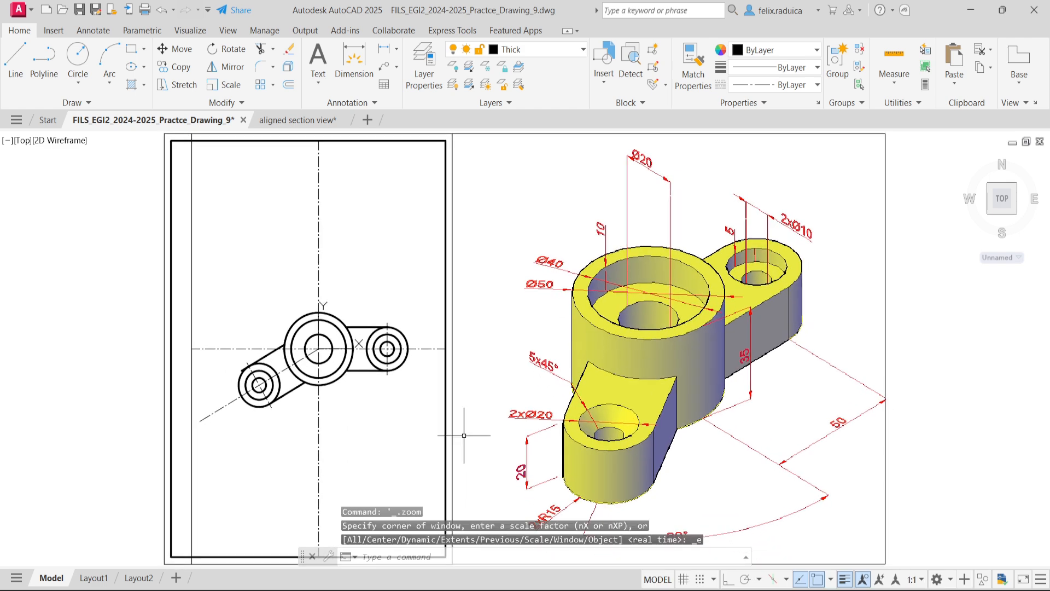
scroll(359, 380, "up", 2)
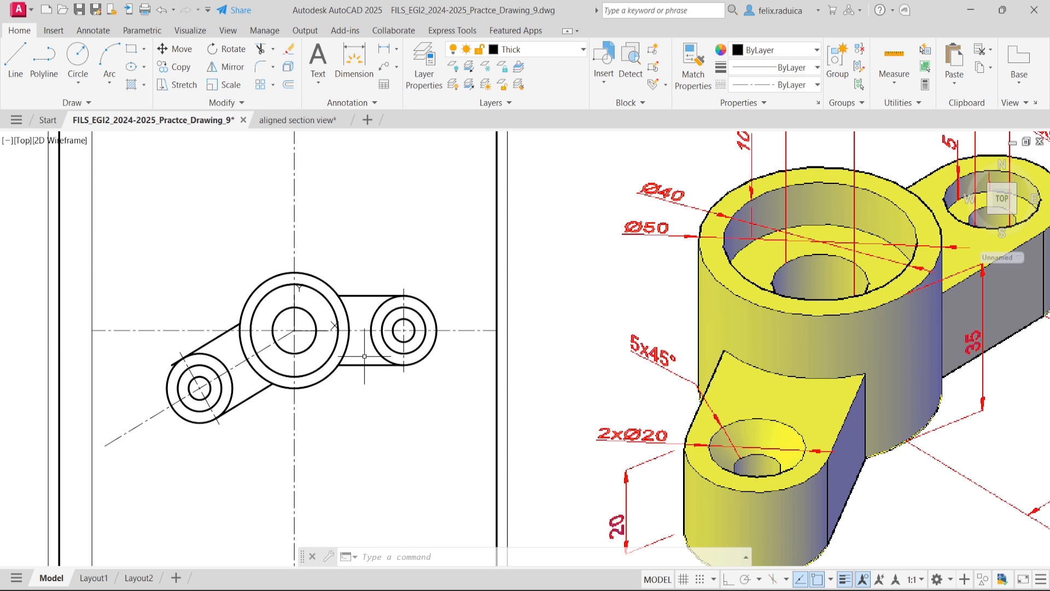
- Trim away the inner arcs of both lugs' outer circles between the arm edge lines, including the inclined lug's leftover edge
type("tr")
key("Return")
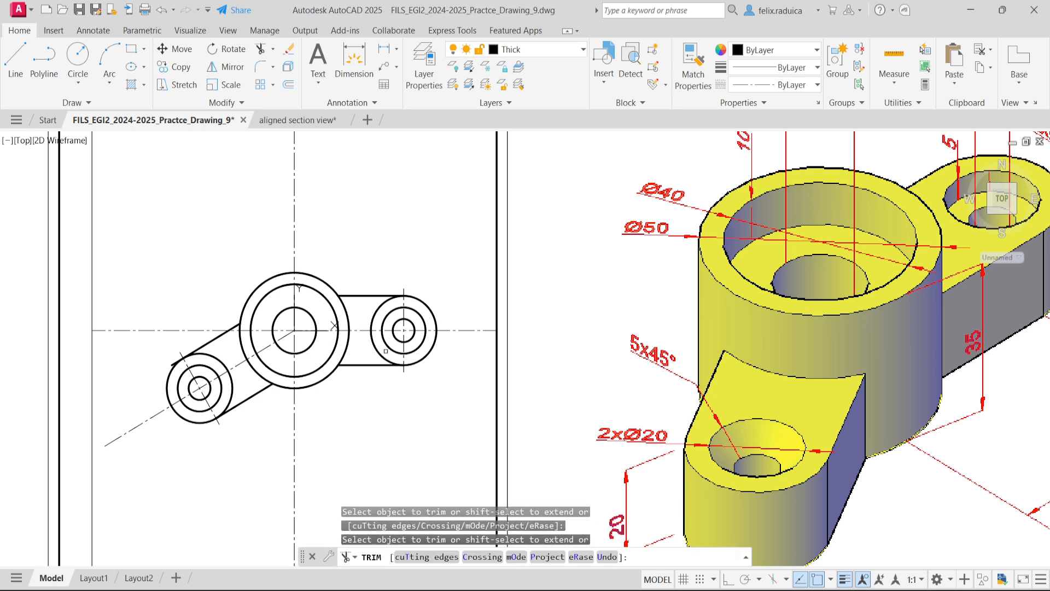
left_click(382, 352)
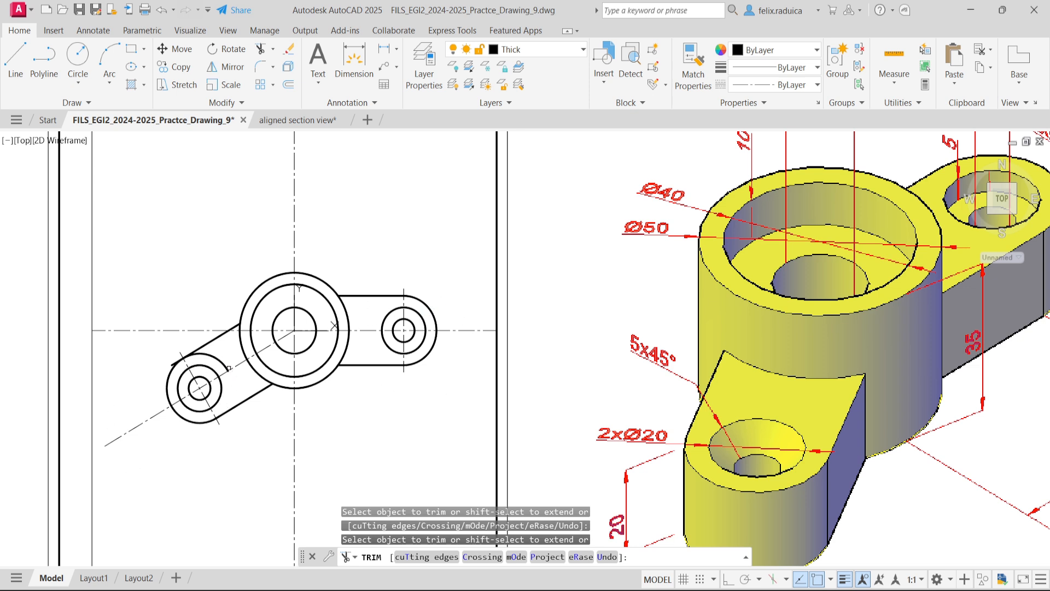
left_click_drag(218, 355, 219, 358)
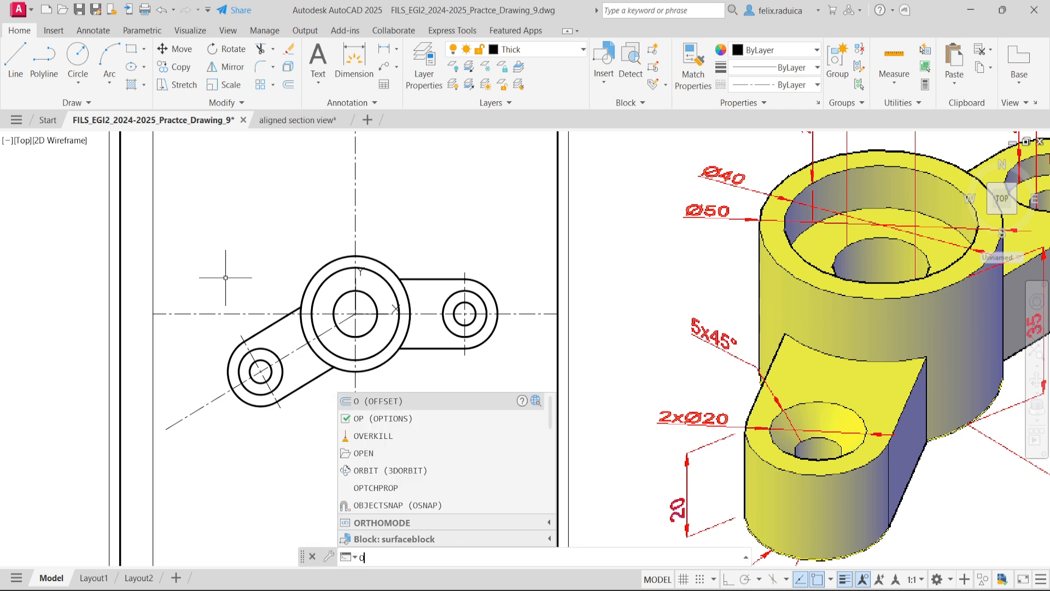
- Offset the top view's horizontal centre line 60 upward to create the axis for the view above
type("t")
key("Return")
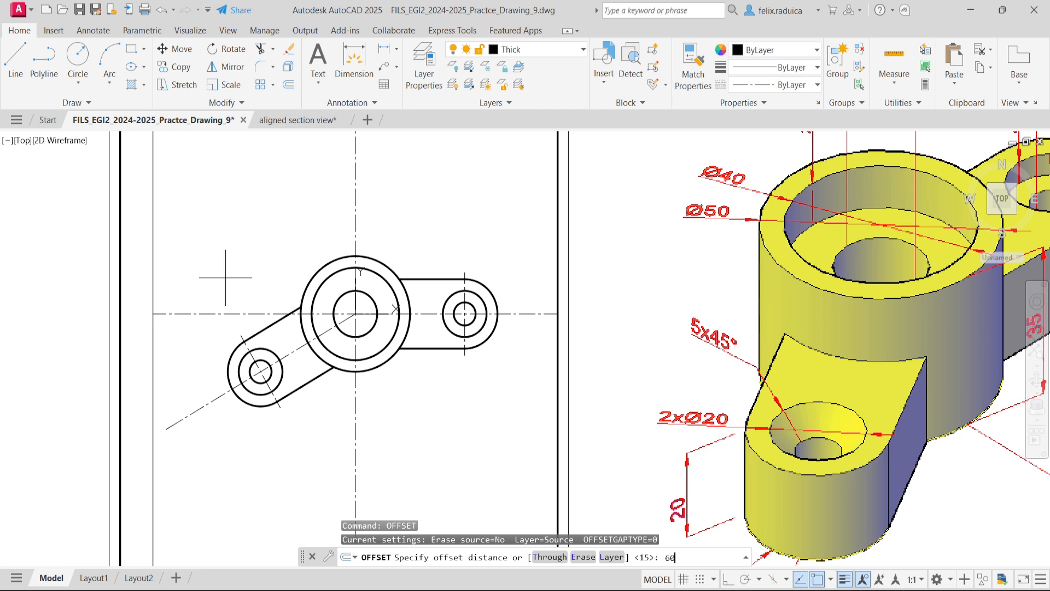
key("Return")
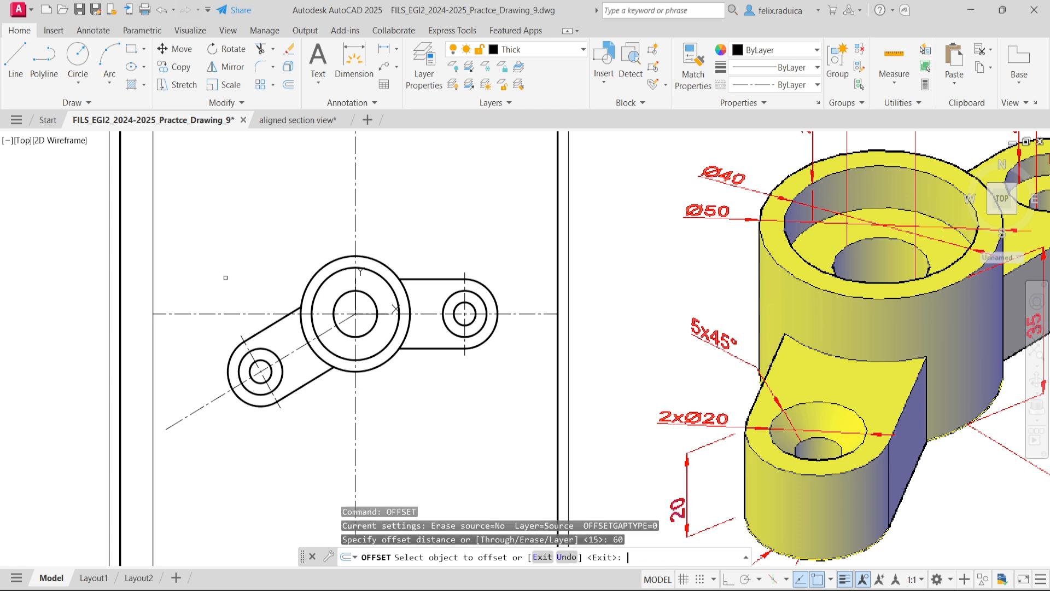
left_click(241, 307)
left_click(239, 313)
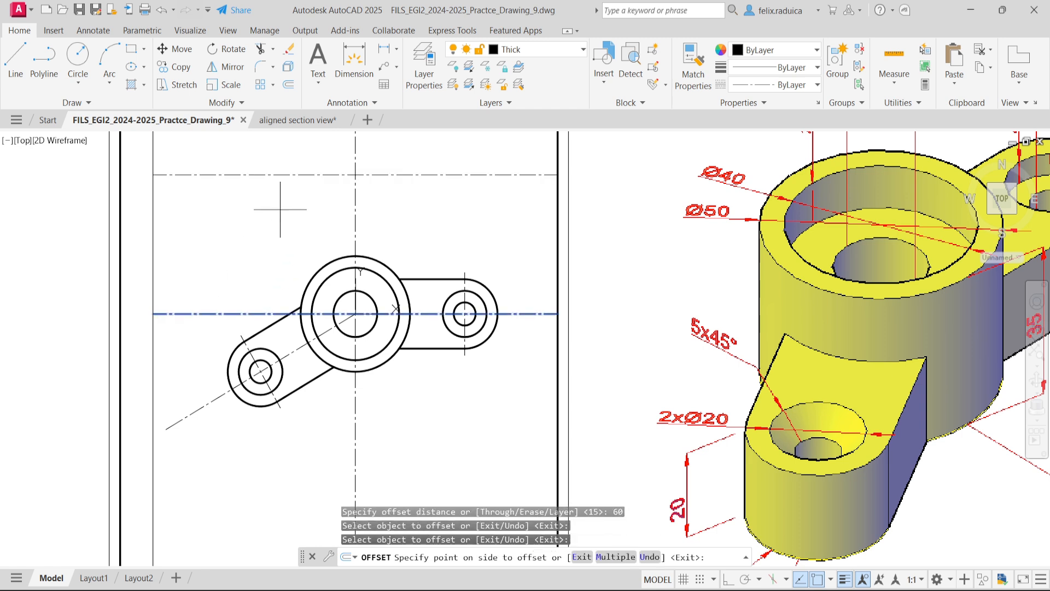
left_click(280, 209)
scroll(340, 186, "down", 5)
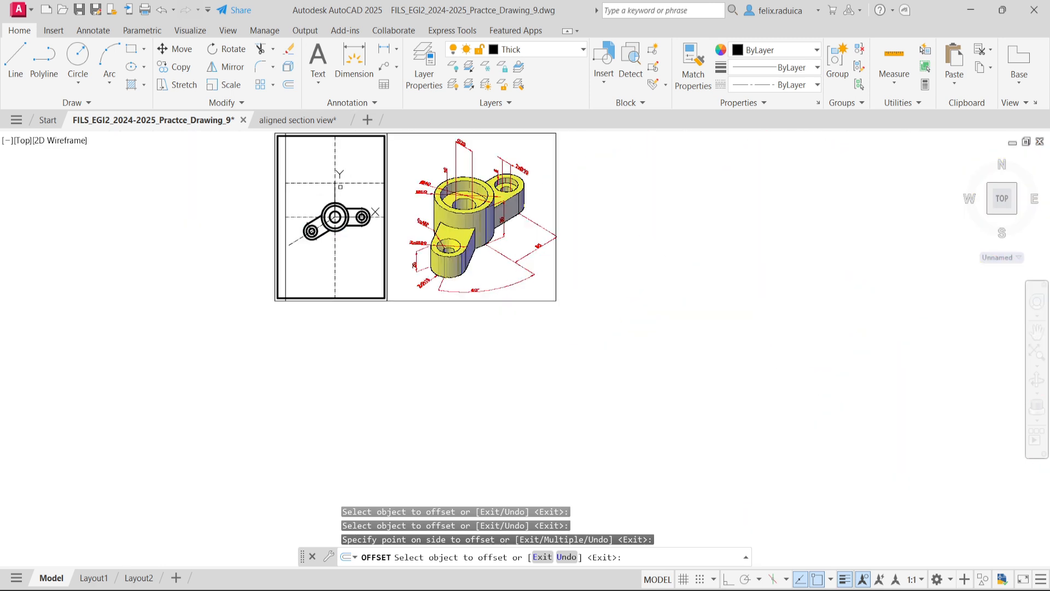
middle_click(318, 348)
middle_click(318, 348)
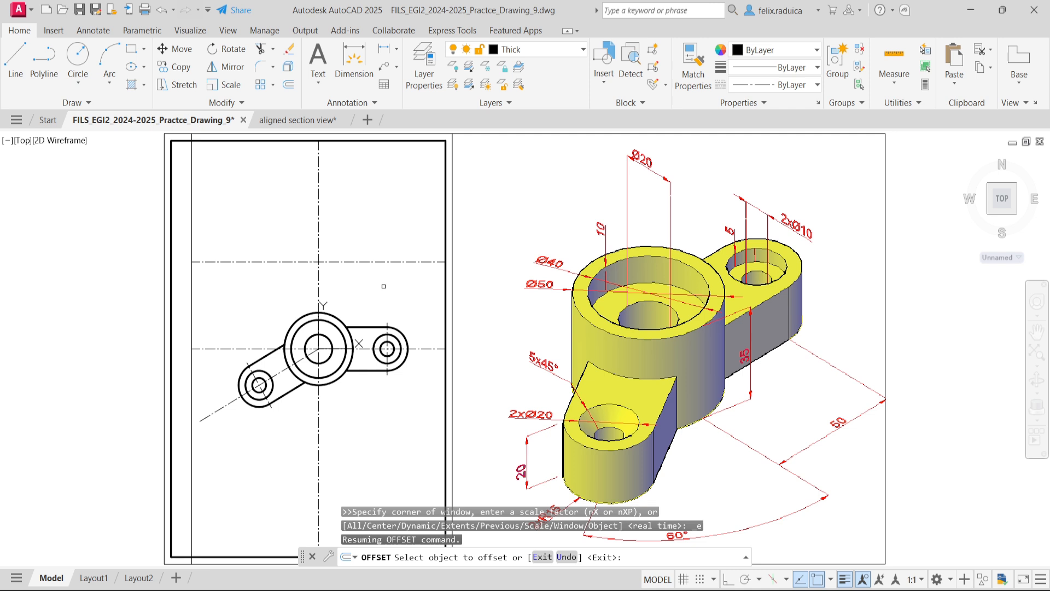
key("Return")
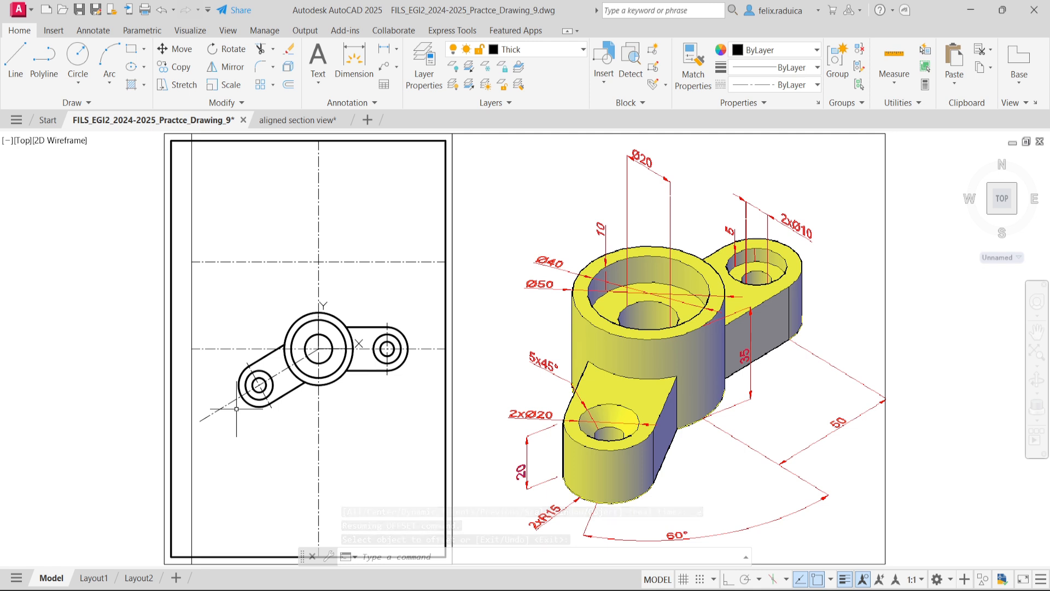
- Create a new layer named help
type("la")
key("Return")
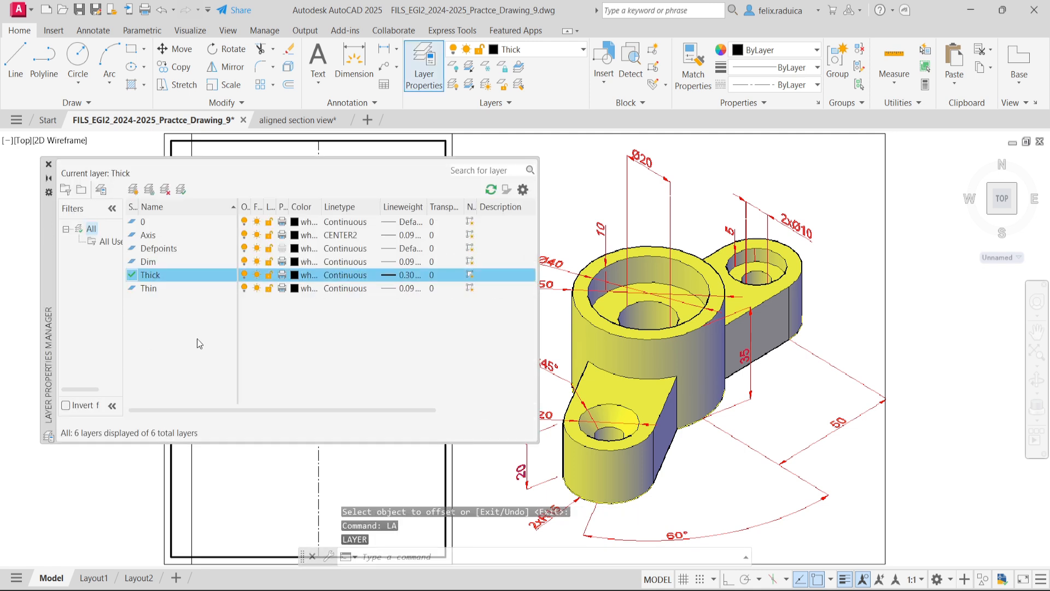
left_click(170, 222)
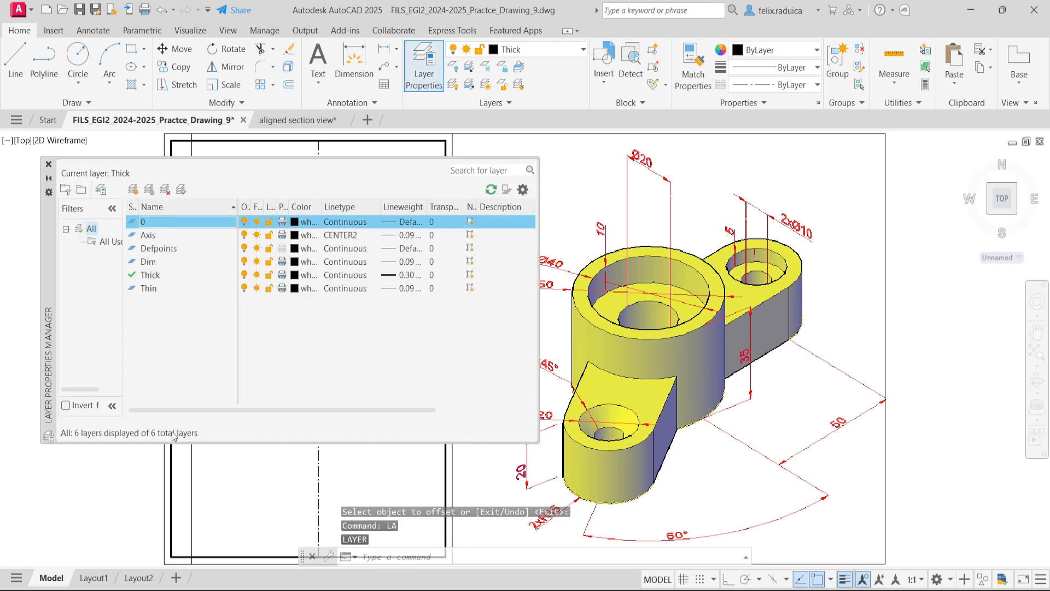
right_click(174, 389)
left_click(380, 485)
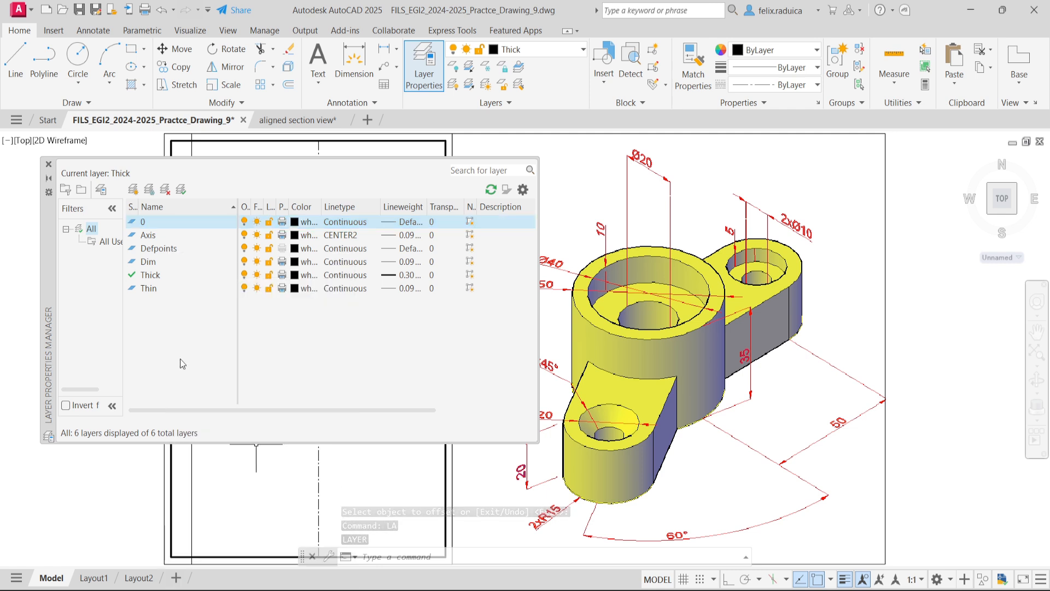
right_click(172, 333)
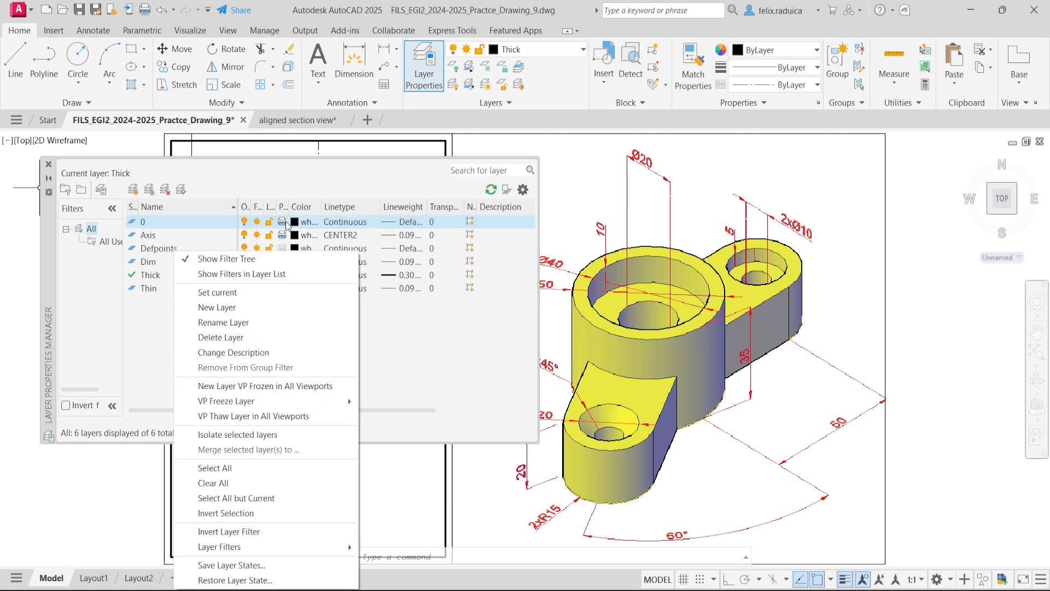
left_click(236, 307)
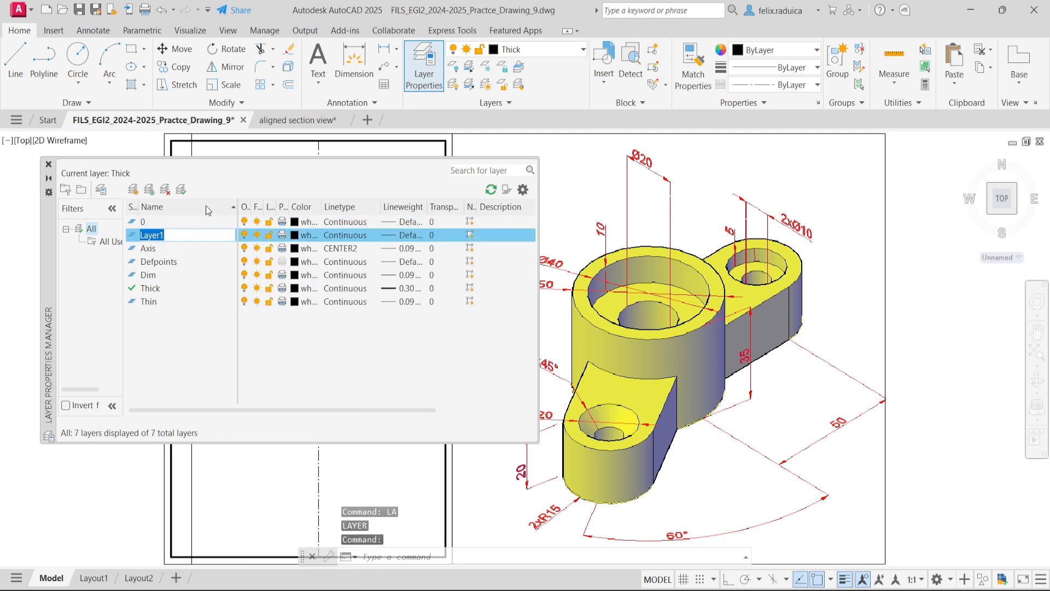
type("help")
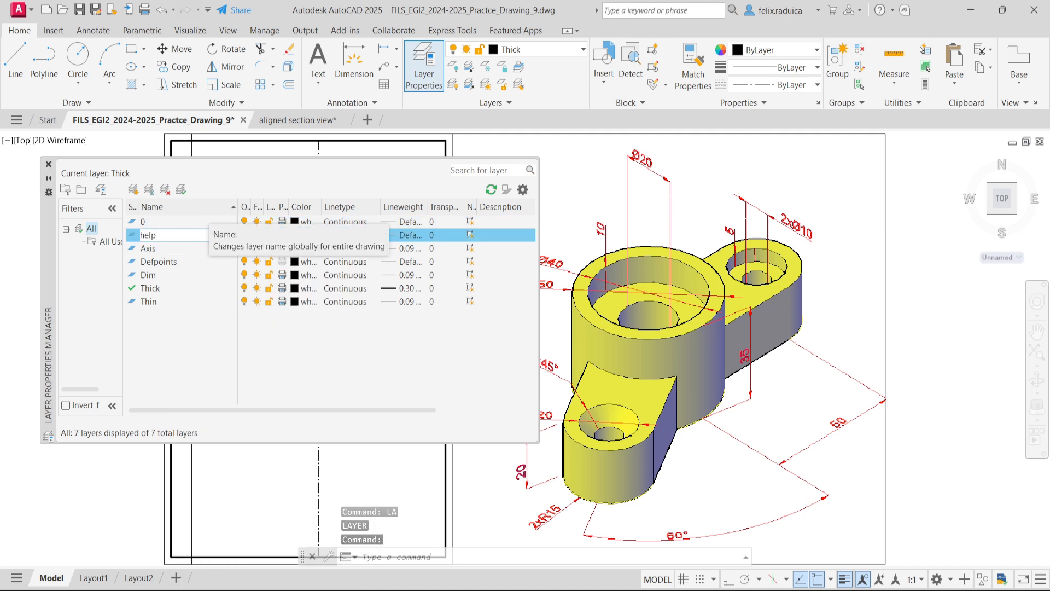
key("Return")
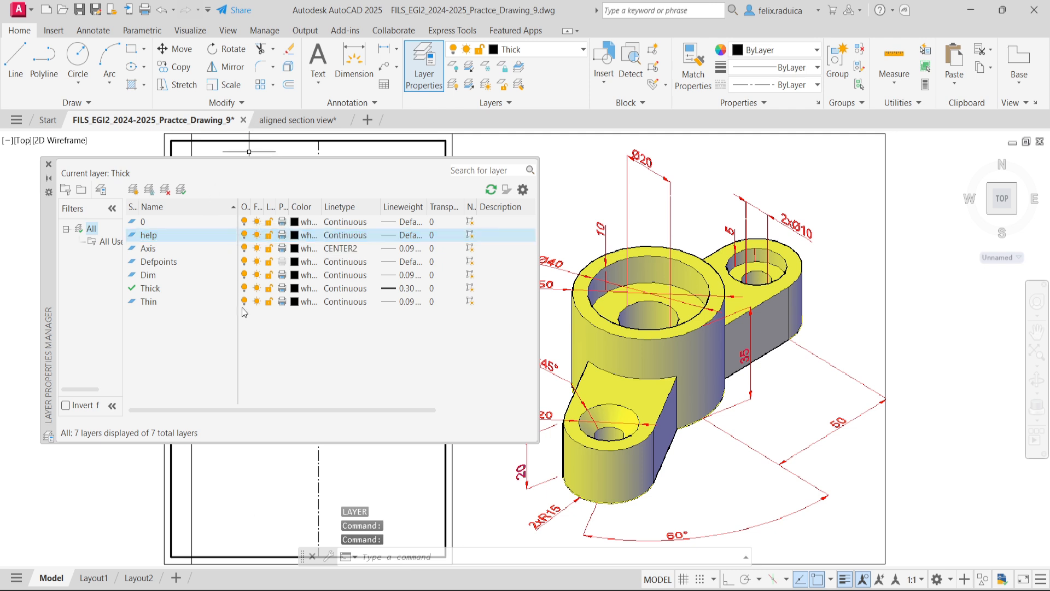
- Make the help layer current and set its color to red
double_click(218, 234)
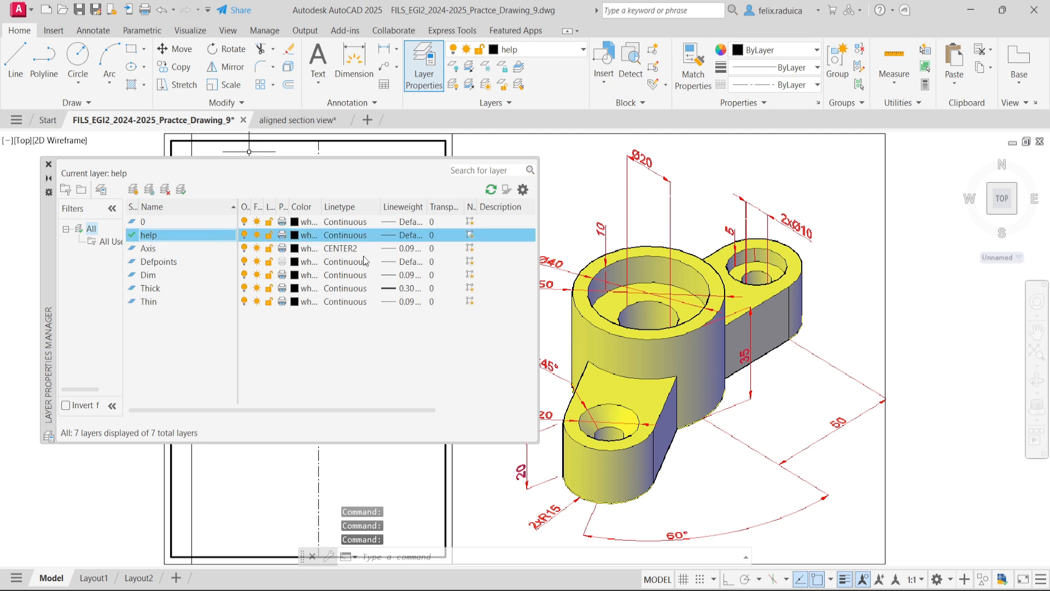
left_click(295, 236)
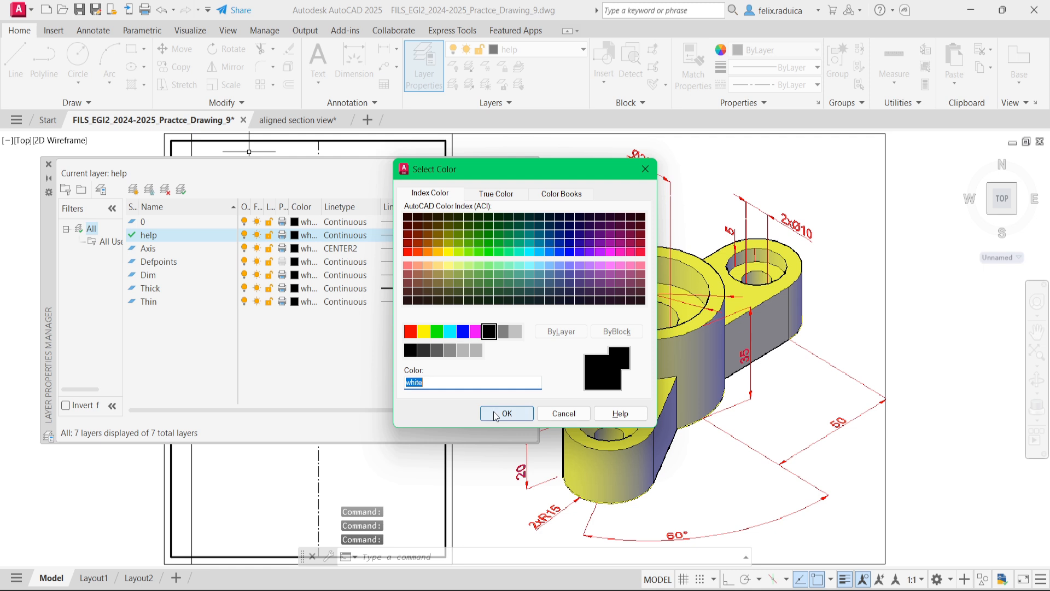
left_click(411, 335)
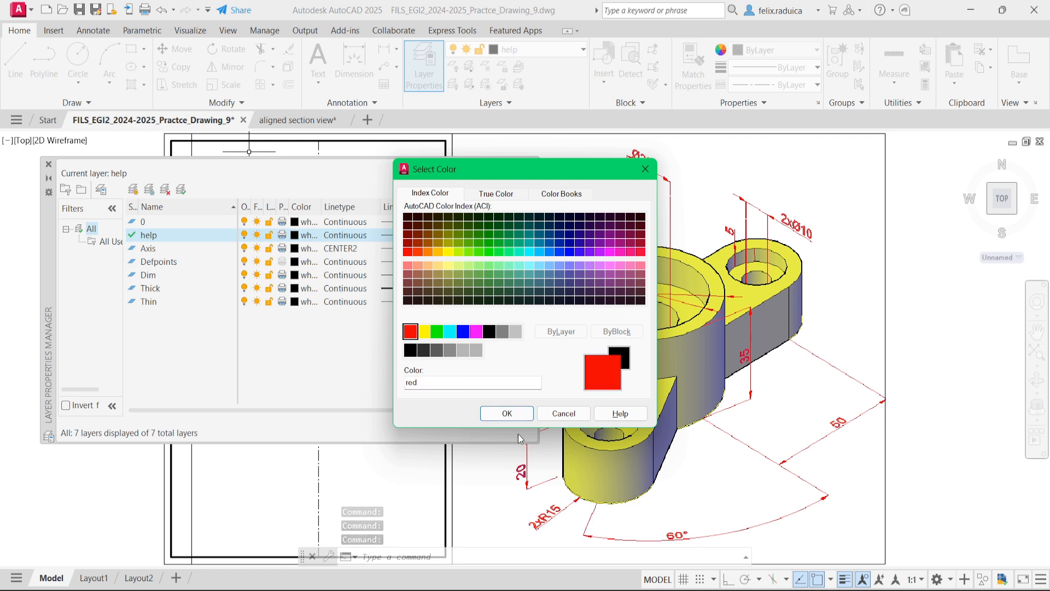
left_click(506, 413)
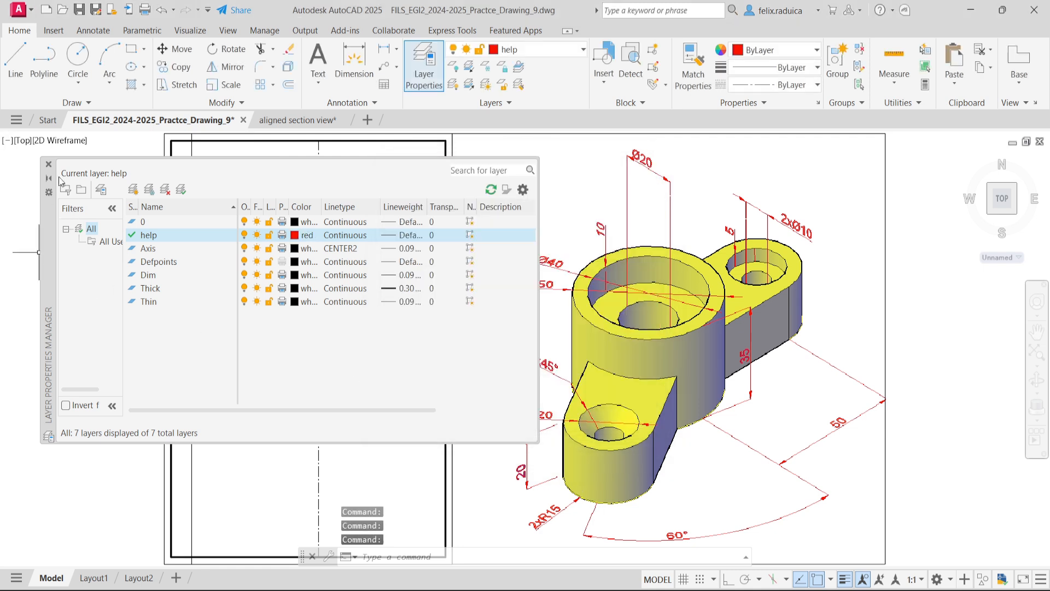
left_click(48, 164)
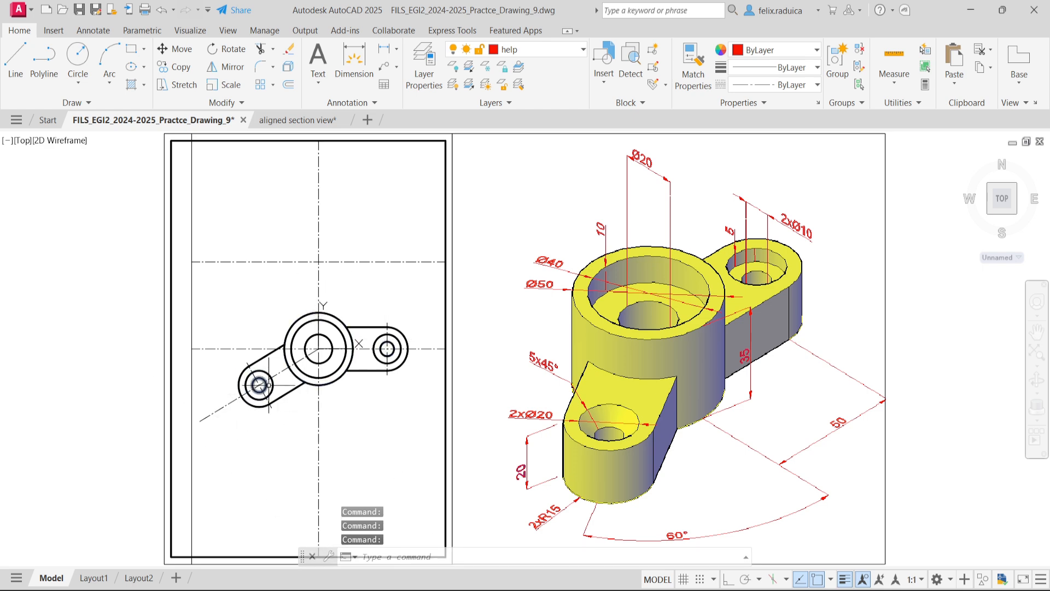
- Draw an arc centred on the boss from the inclined lug's middle circle, at its inner crossing with the inclined axis, to the horizontal centre line
scroll(269, 385, "up", 2)
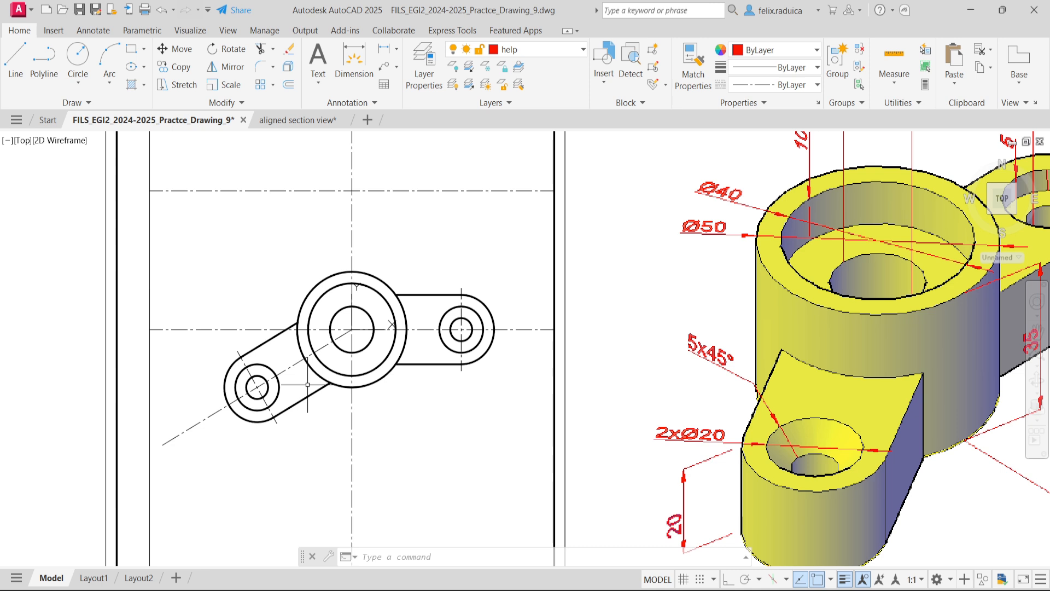
type("arc")
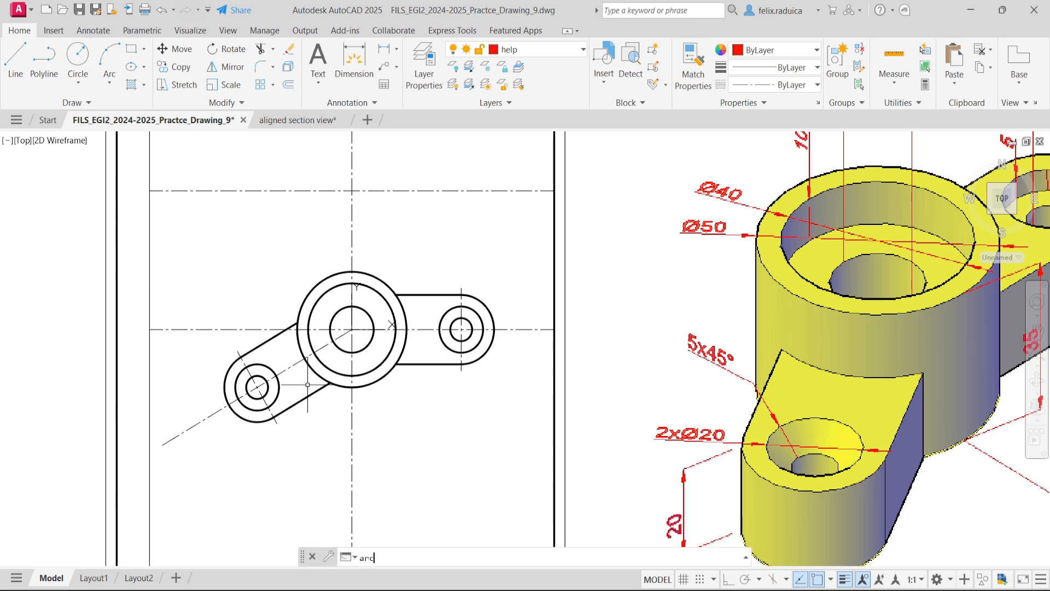
key("Return")
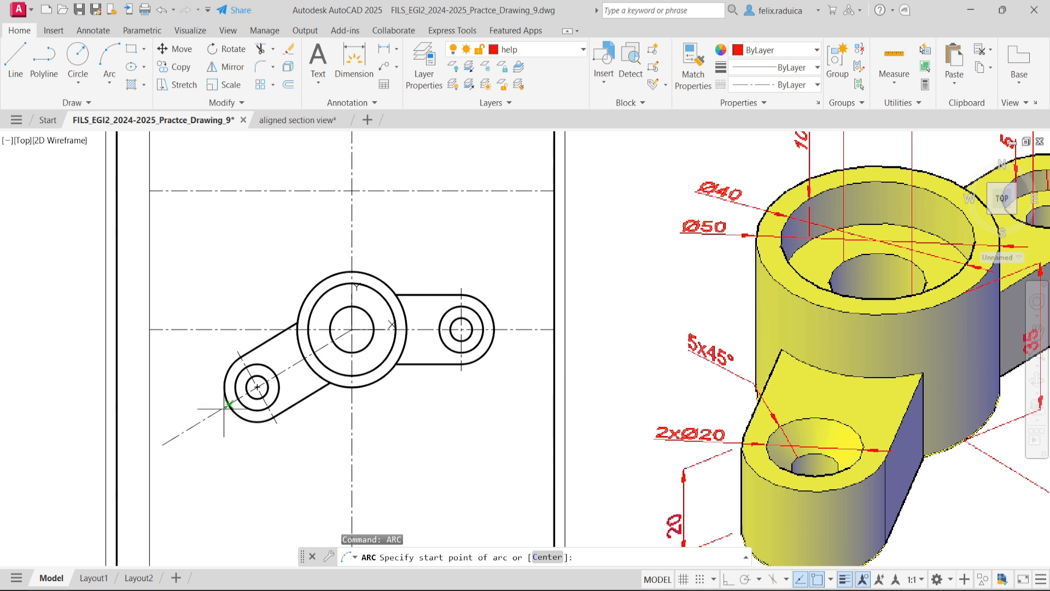
left_click(276, 375)
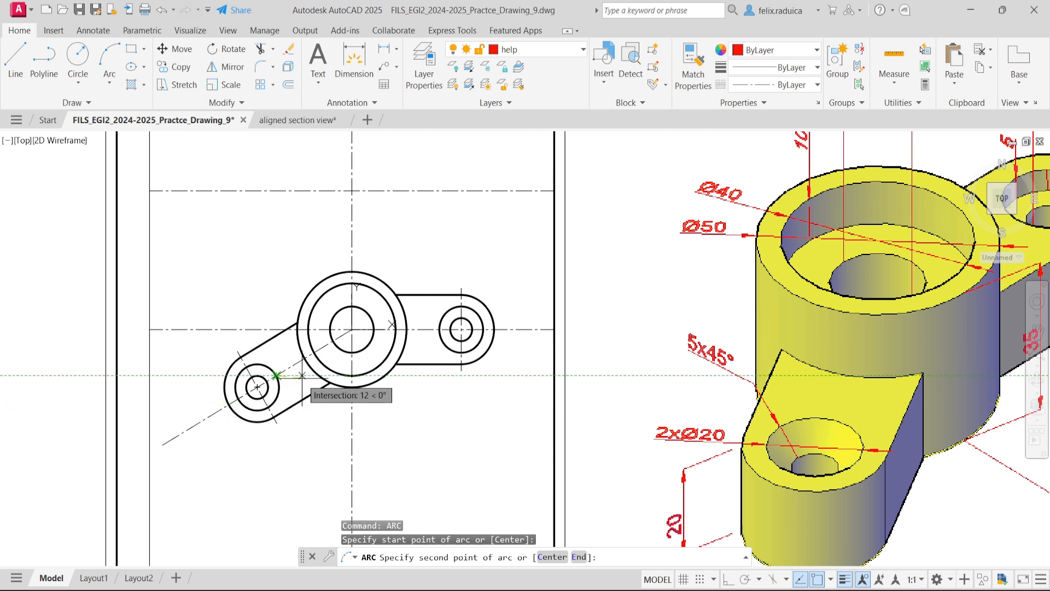
key("Return")
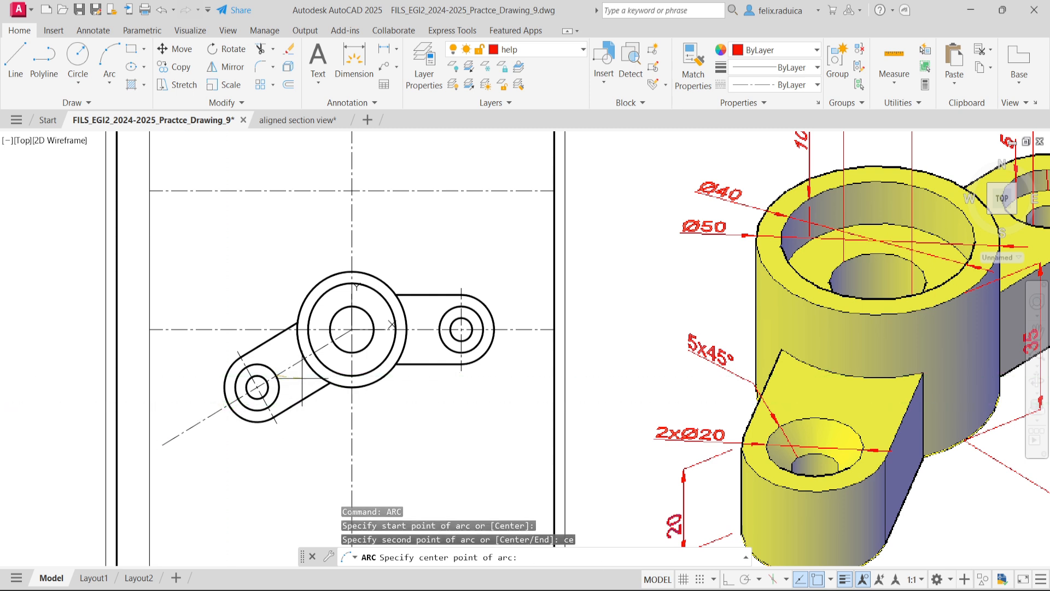
left_click(351, 329)
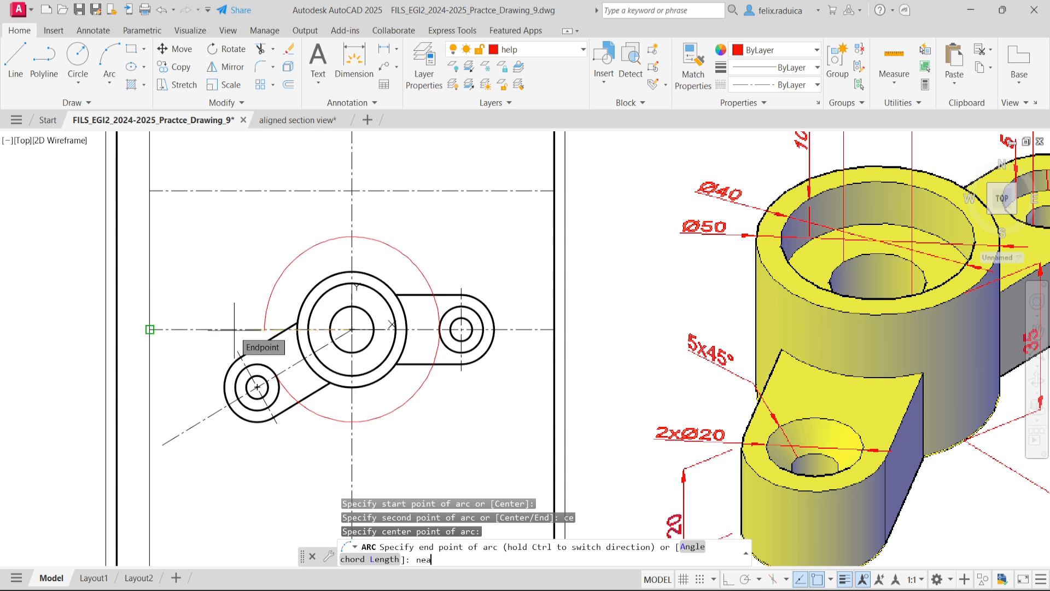
key("Return")
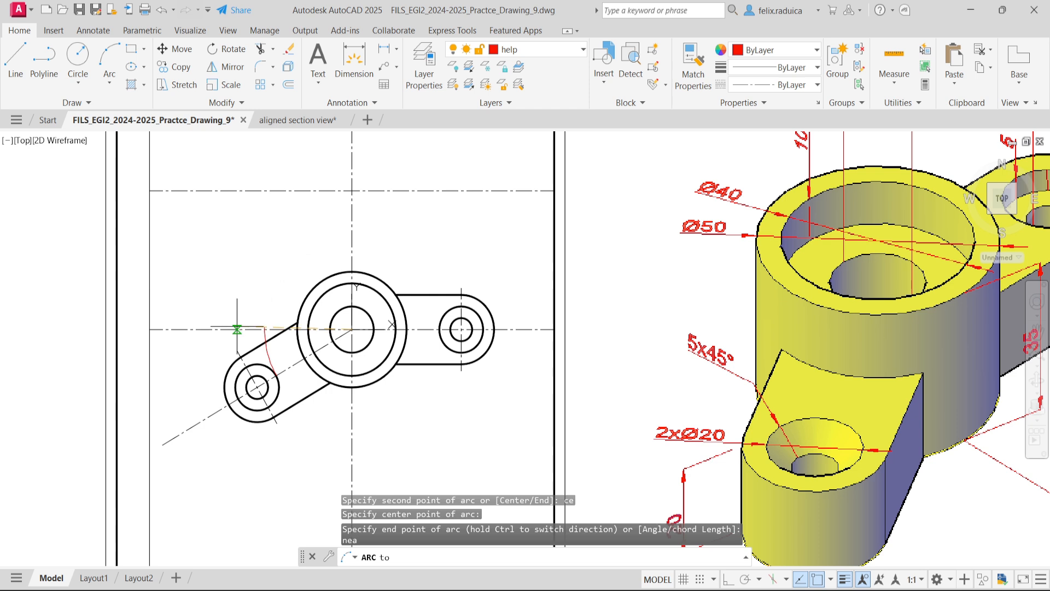
left_click(236, 329)
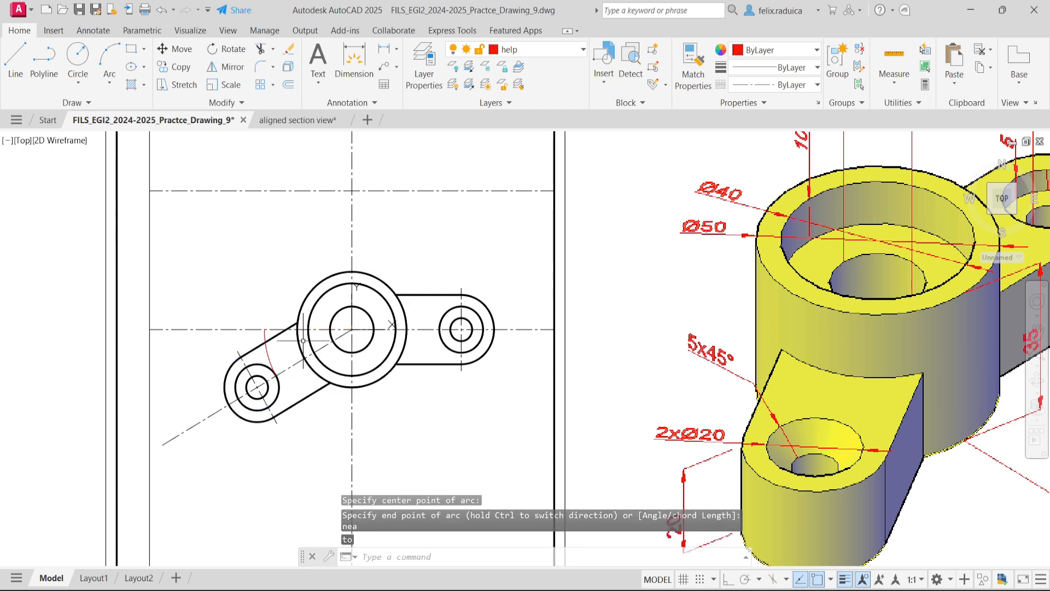
- Draw a second boss-centred arc from the inclined lug's smallest circle, at its inner crossing with the inclined axis, to the horizontal centre line
key("space")
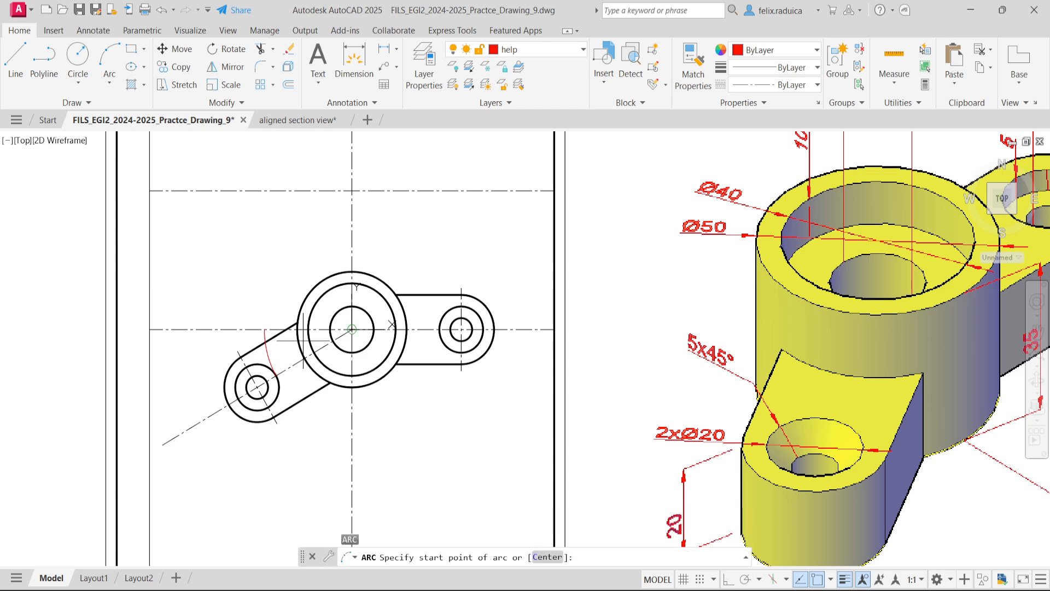
left_click(266, 380)
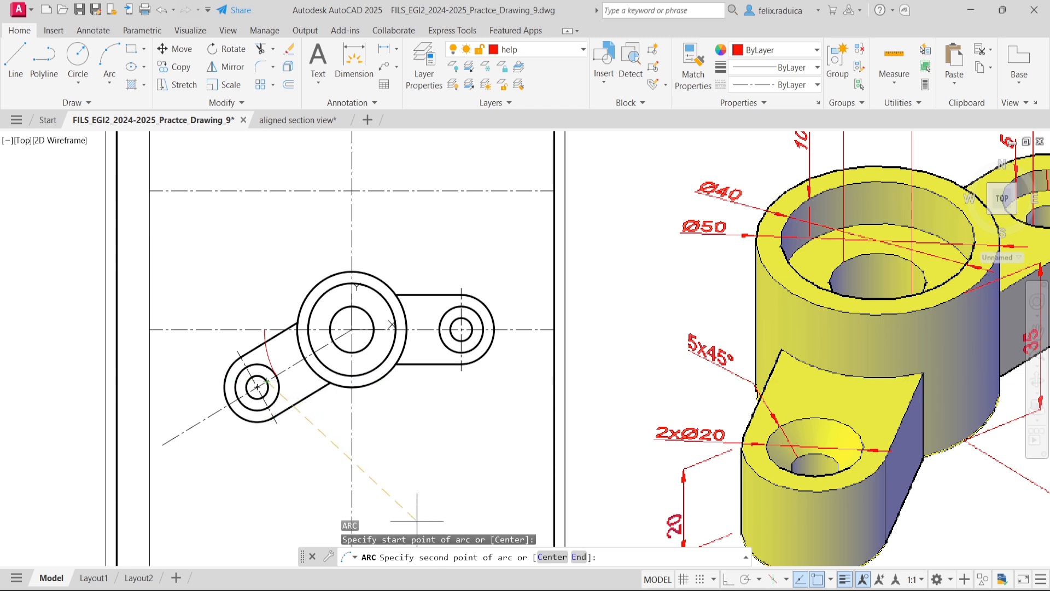
mouse_move(675, 590)
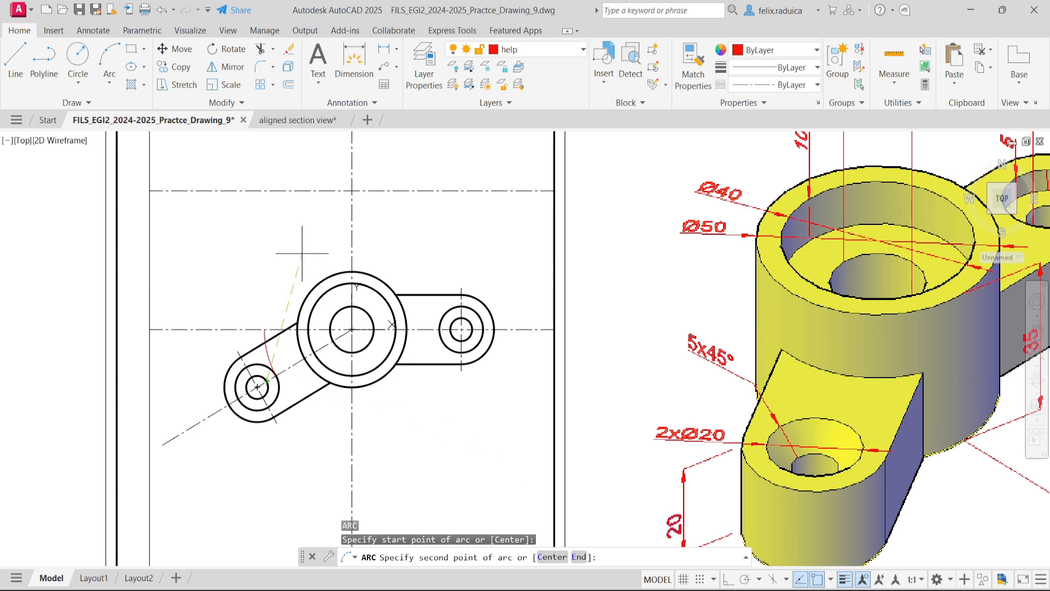
type("ce")
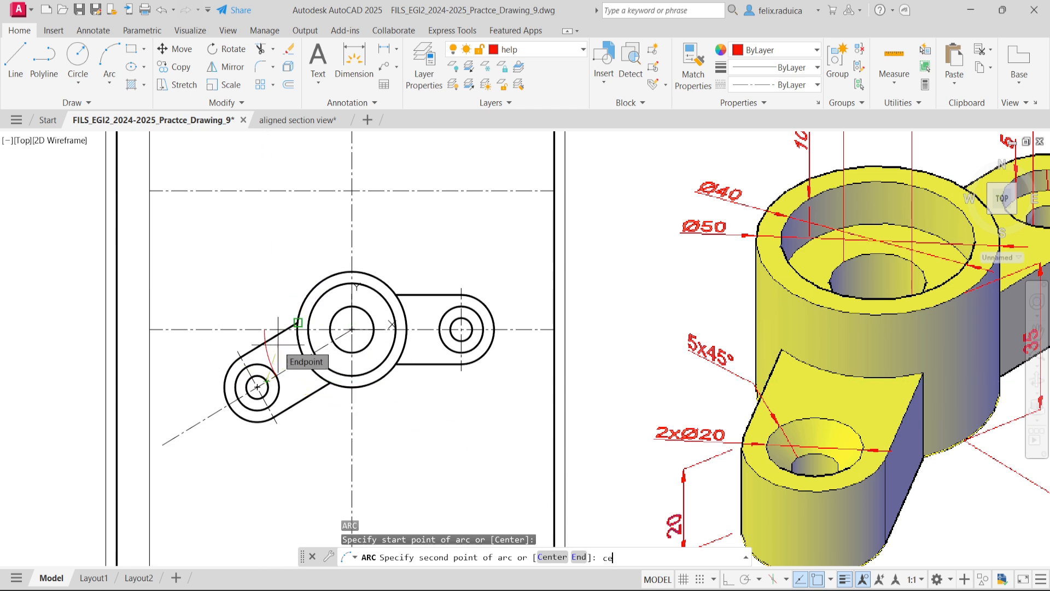
key("Return")
left_click(352, 329)
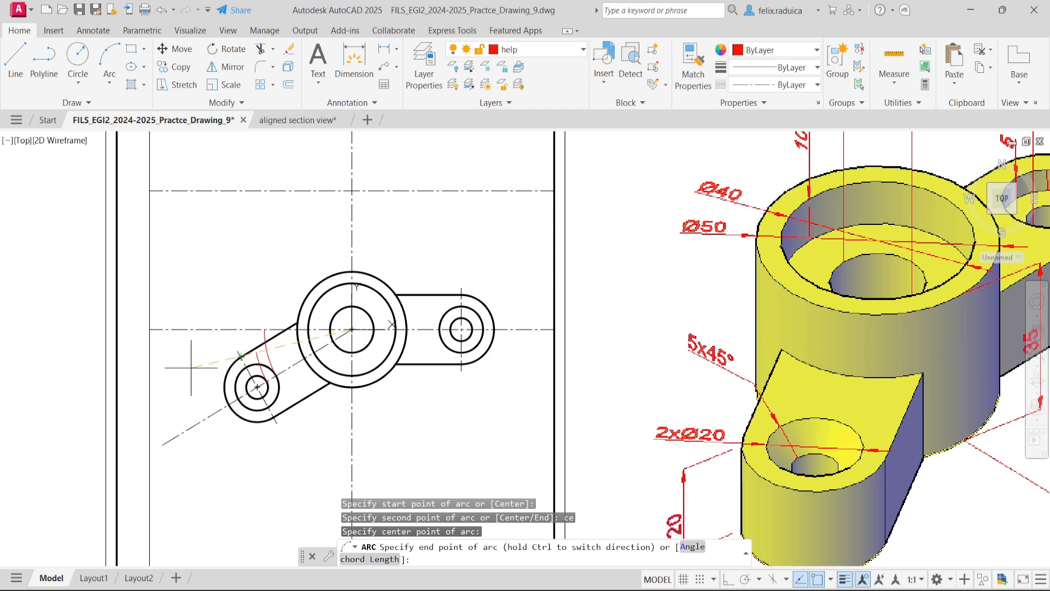
left_click(235, 328)
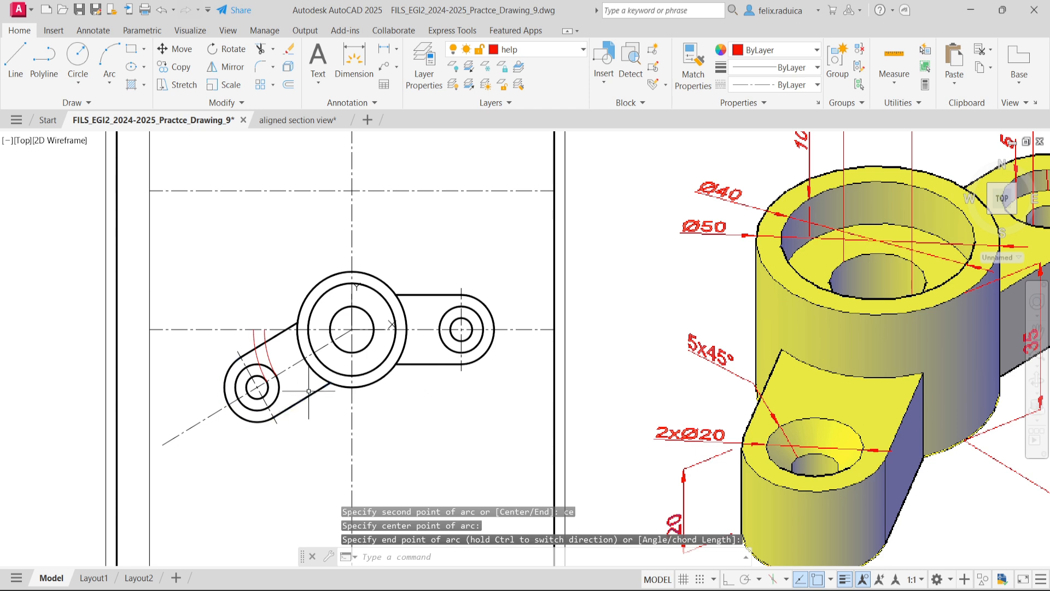
- Draw a boss-centred arc from the inclined lug's smallest circle, at its outer crossing with the inclined axis, to the horizontal centre line
key("Return")
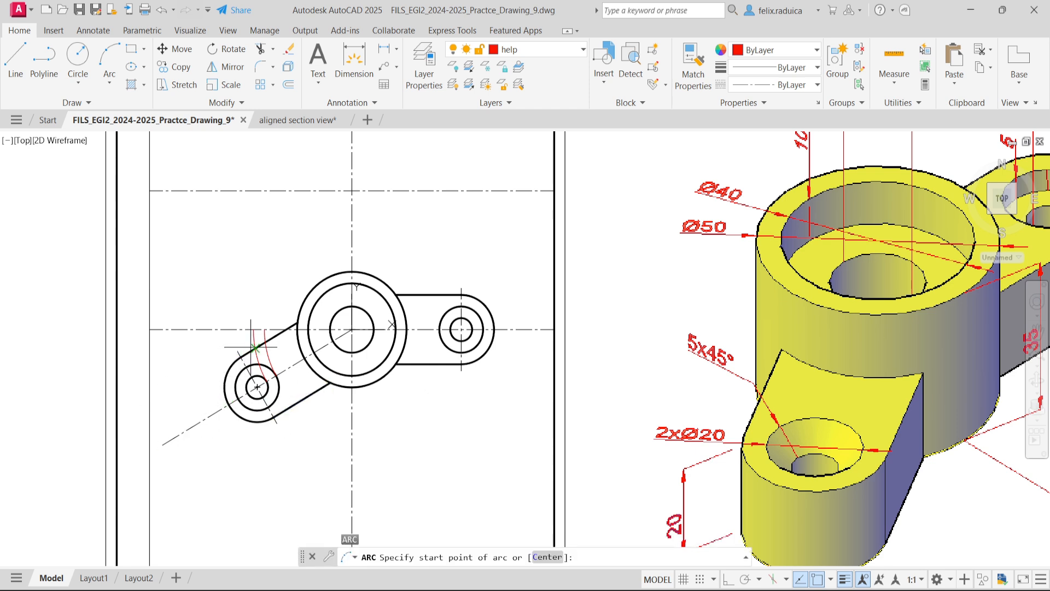
left_click(257, 386)
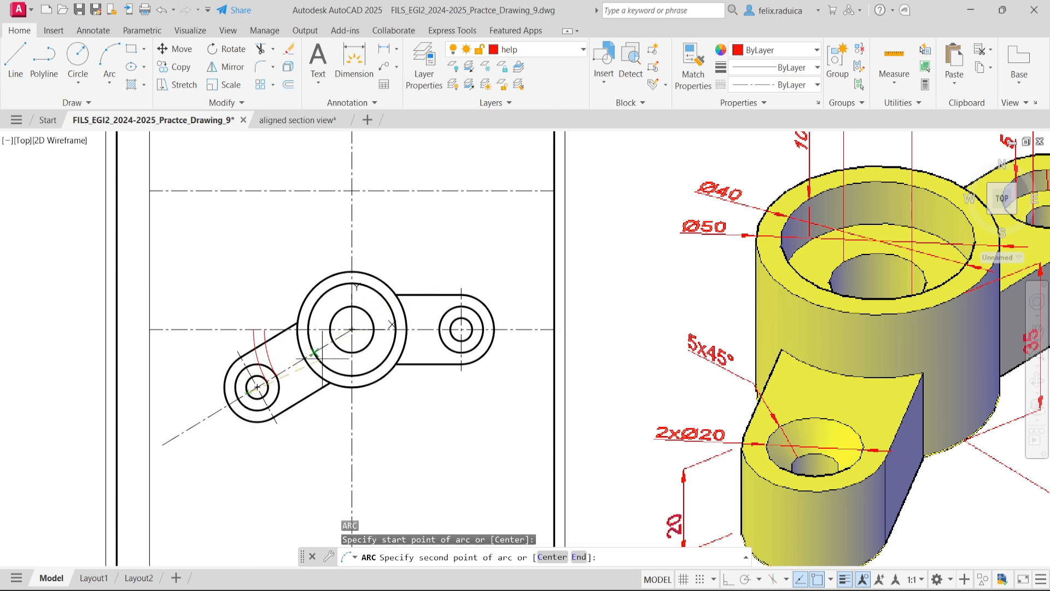
type("ce")
key("Return")
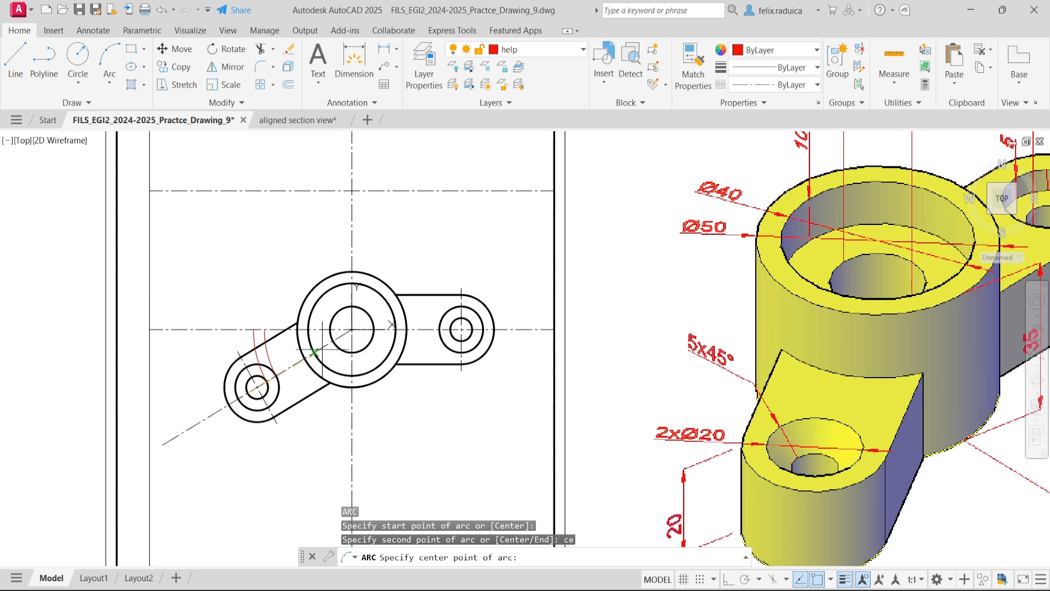
left_click(351, 329)
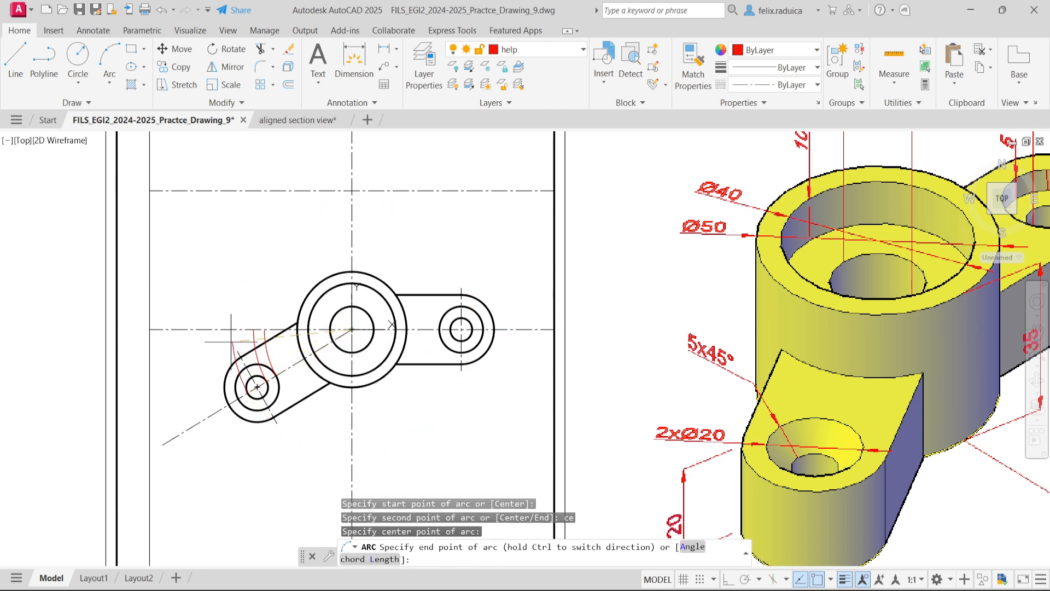
left_click(229, 332)
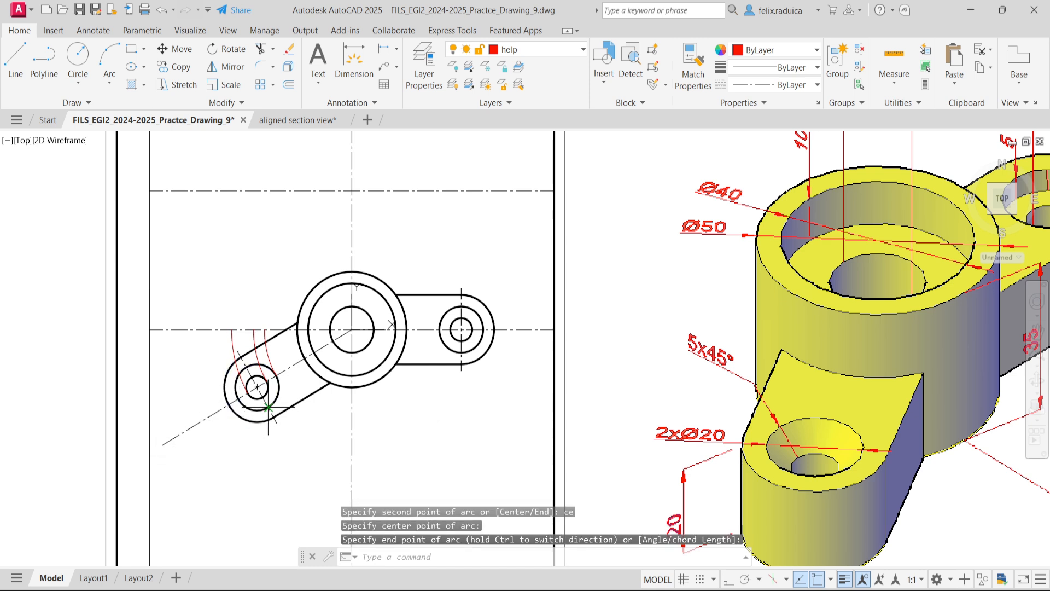
- Draw a boss-centred arc from the inclined lug's middle circle, at its outer crossing with the inclined axis, to the horizontal centre line
key("Return")
left_click(238, 398)
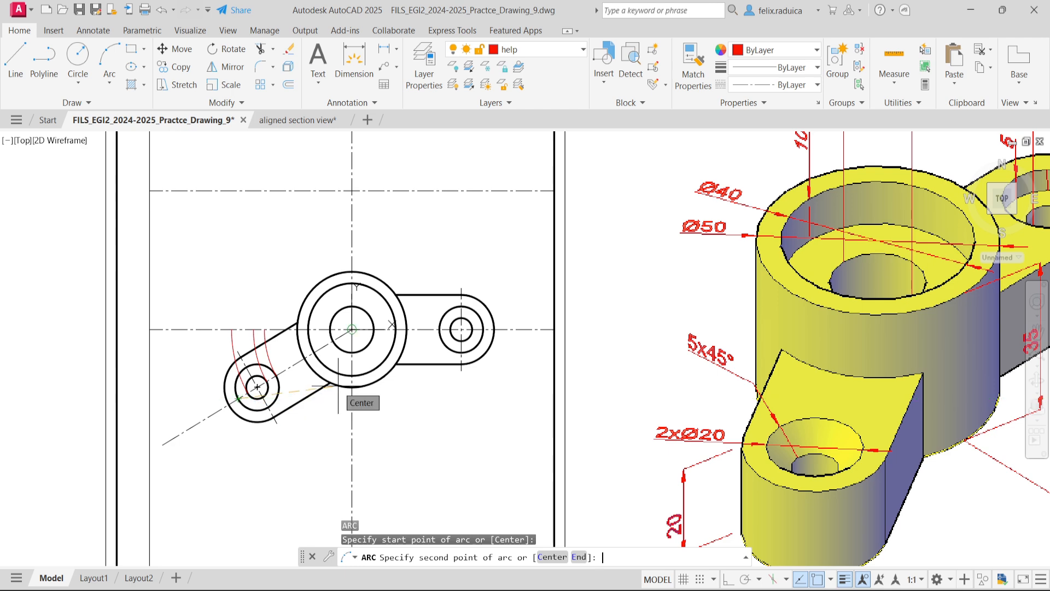
type("ce")
key("Return")
middle_click_drag(352, 344, 321, 393)
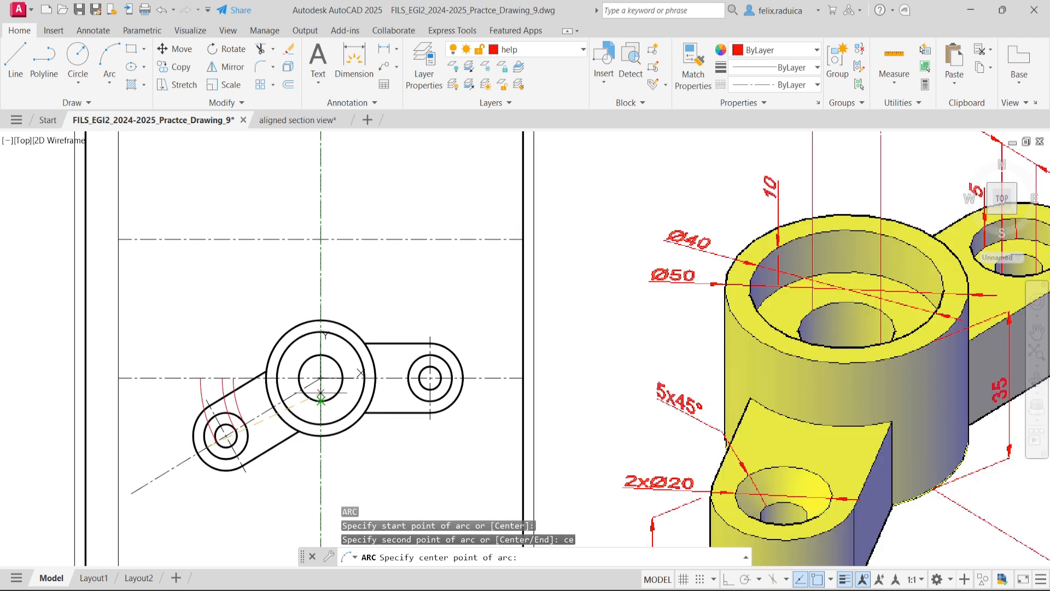
left_click(320, 393)
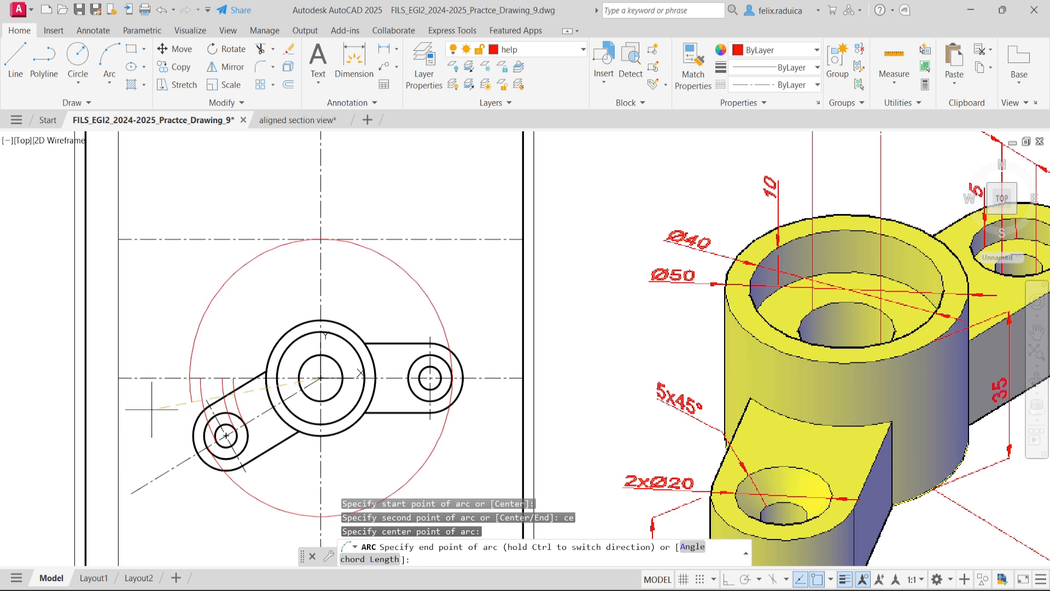
left_click(179, 372)
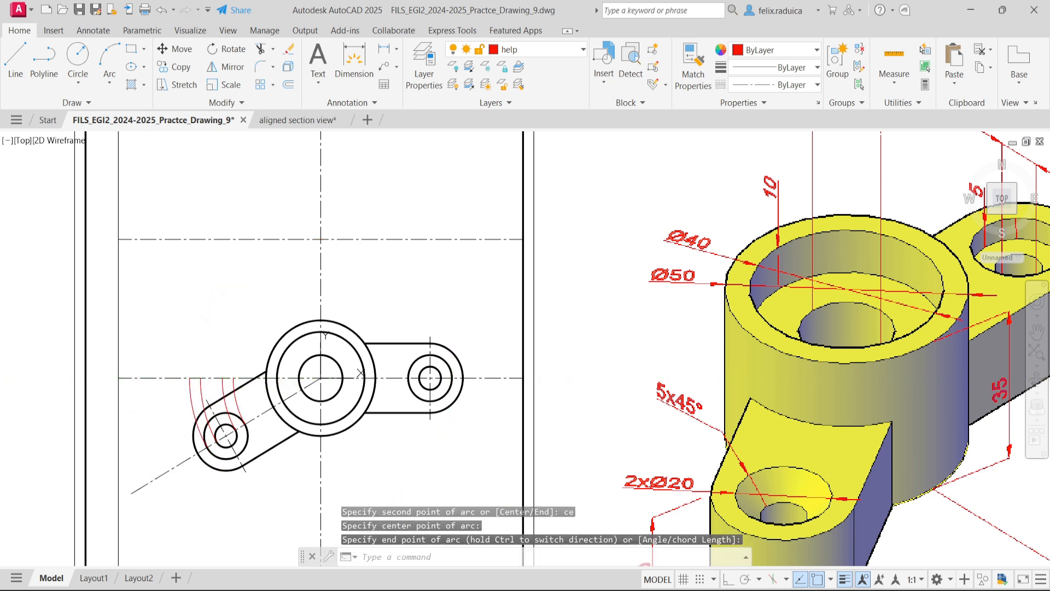
- Draw a boss-centred arc from the inclined lug's rounded outer end, where it crosses the inclined axis, to the horizontal centre line
key("Return")
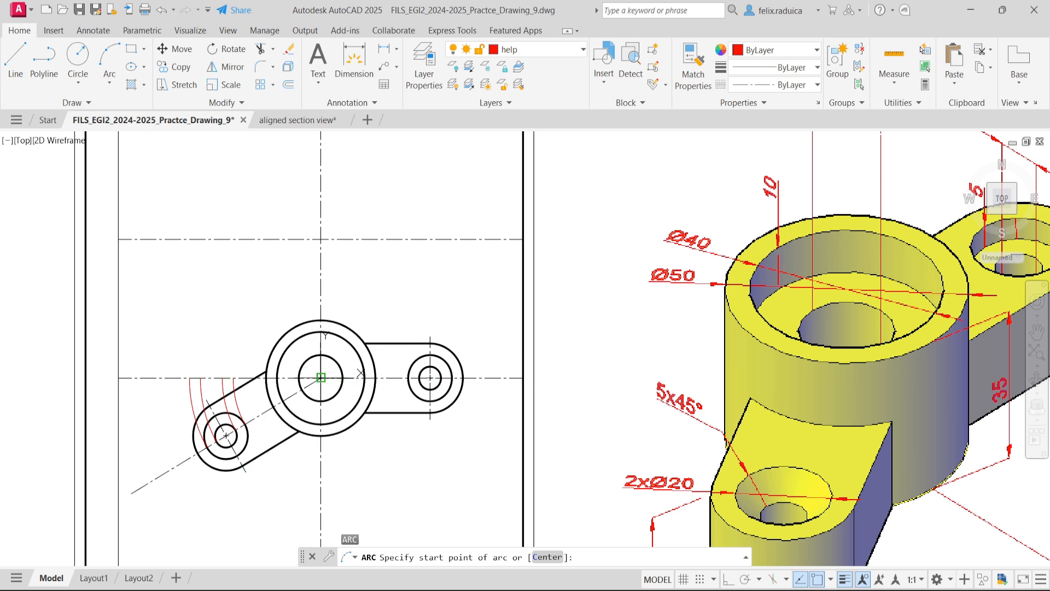
left_click(198, 452)
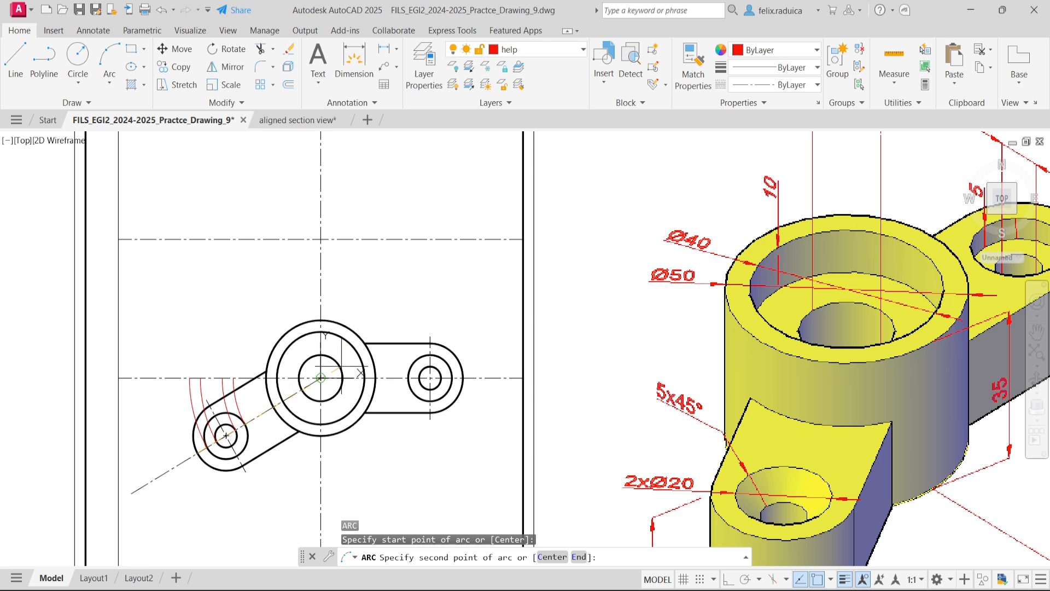
type("ce")
key("Return")
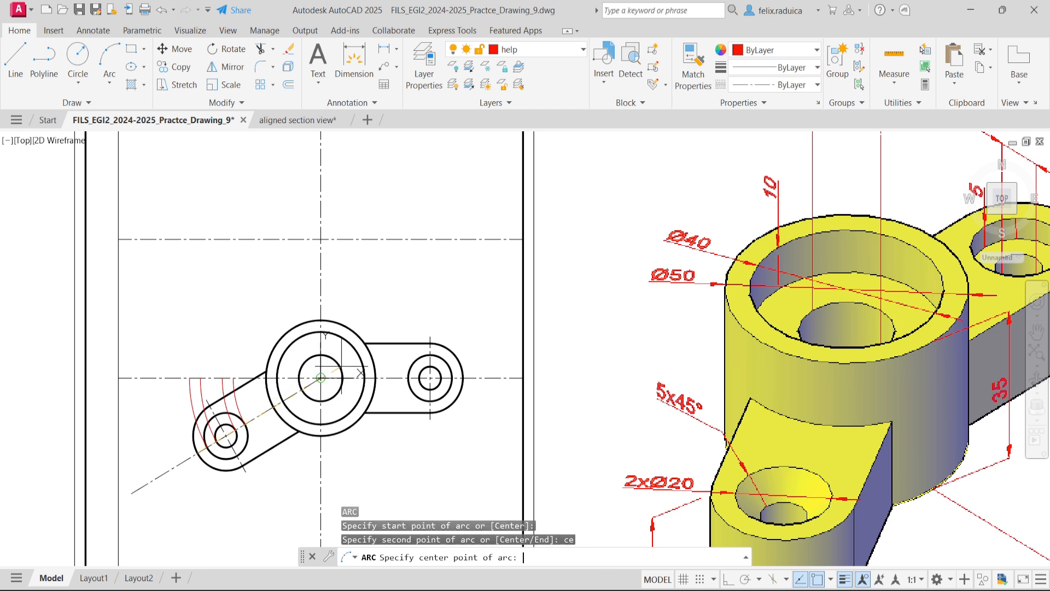
left_click(320, 377)
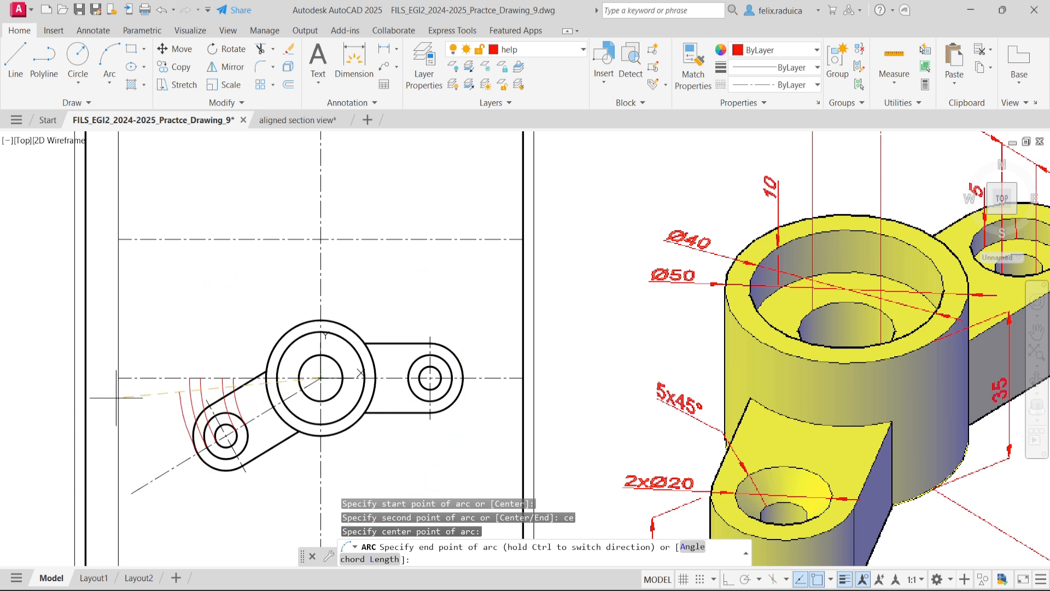
left_click(160, 377)
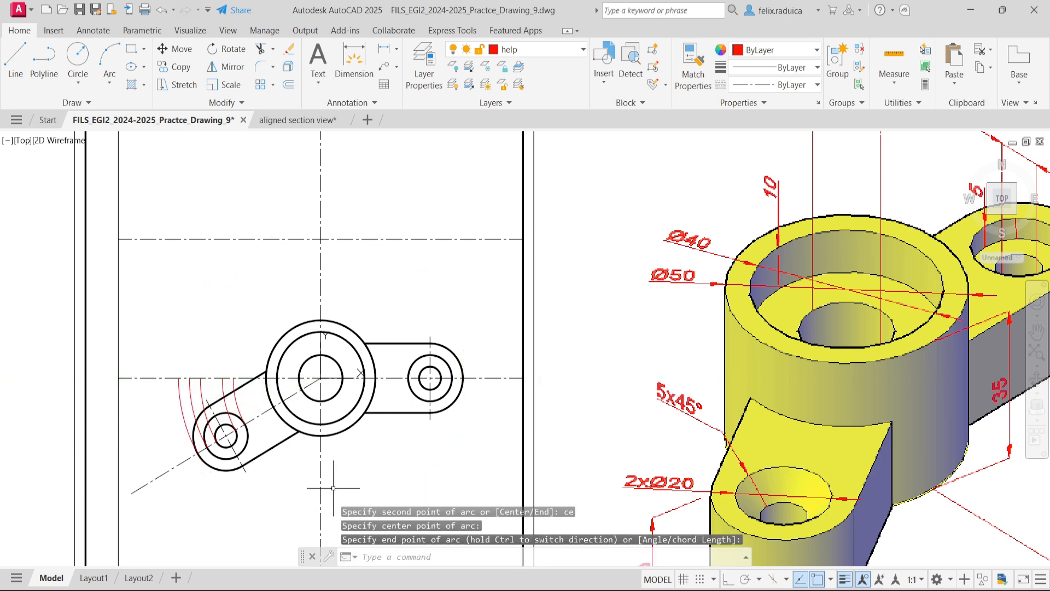
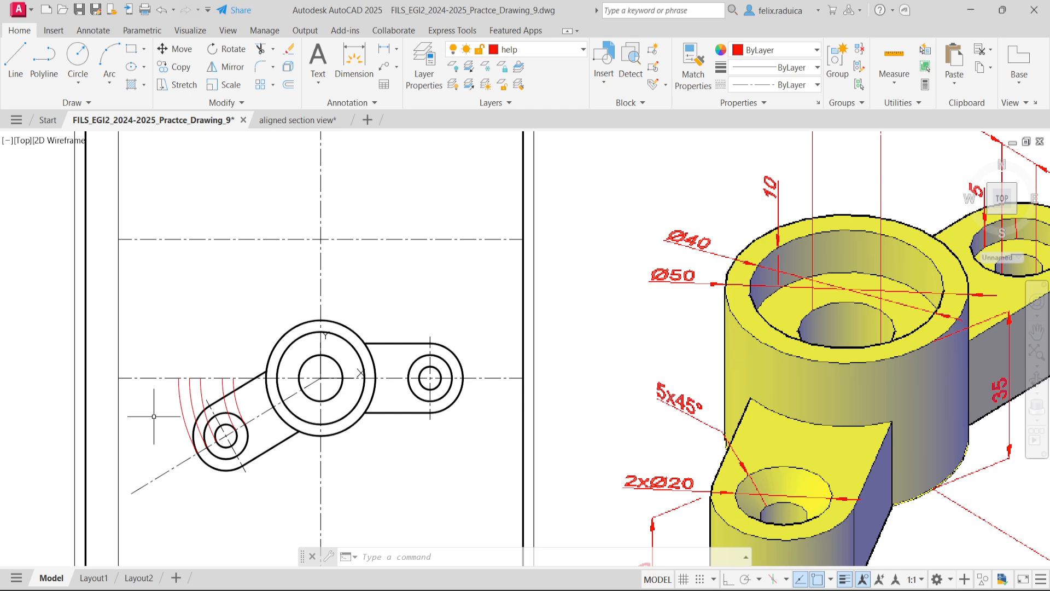
- Draw a vertical projection line about 74 units long upward from where the inclined lug's end arc meets the horizontal centre line
type("l")
key("Return")
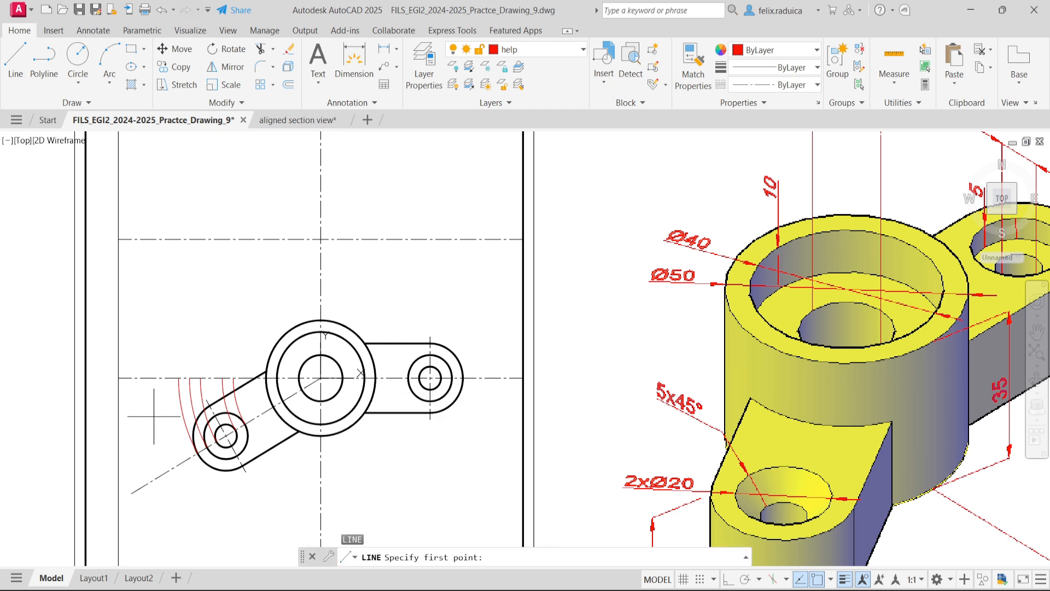
left_click(179, 378)
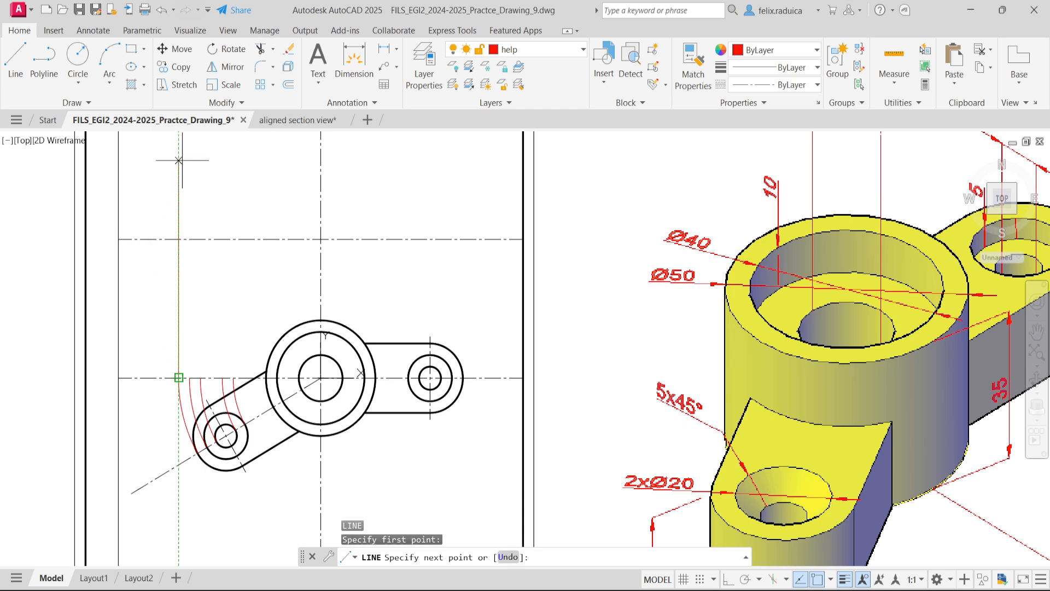
key("F8")
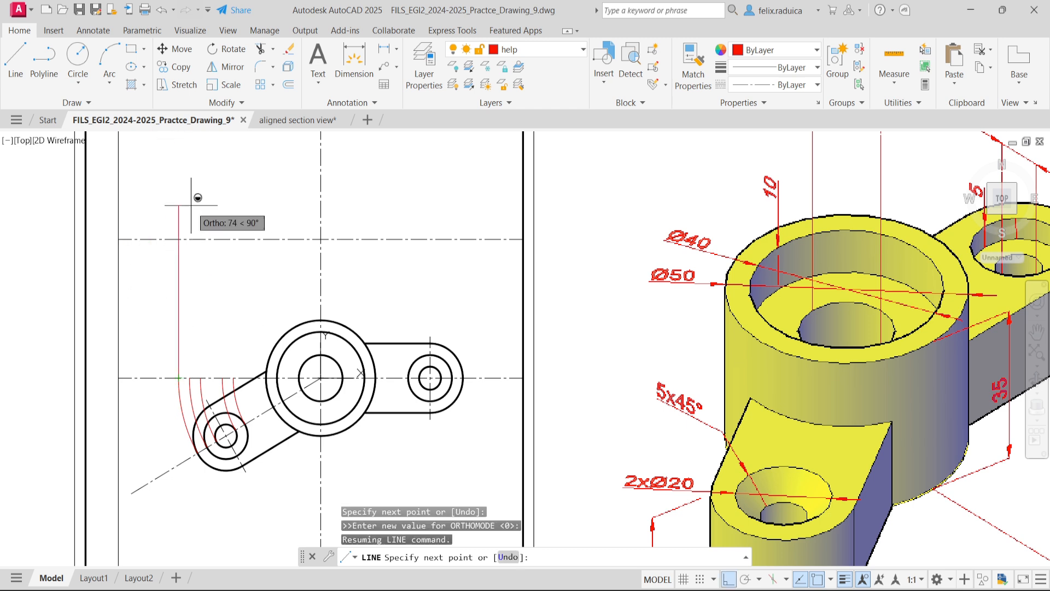
left_click(179, 205)
key("F8")
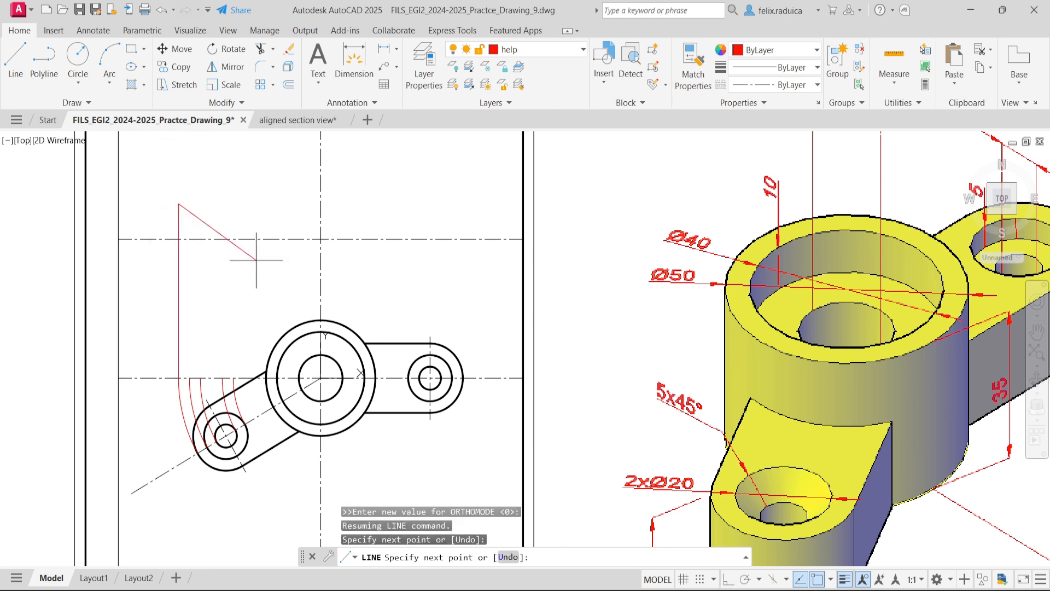
key("Return")
key("Return")
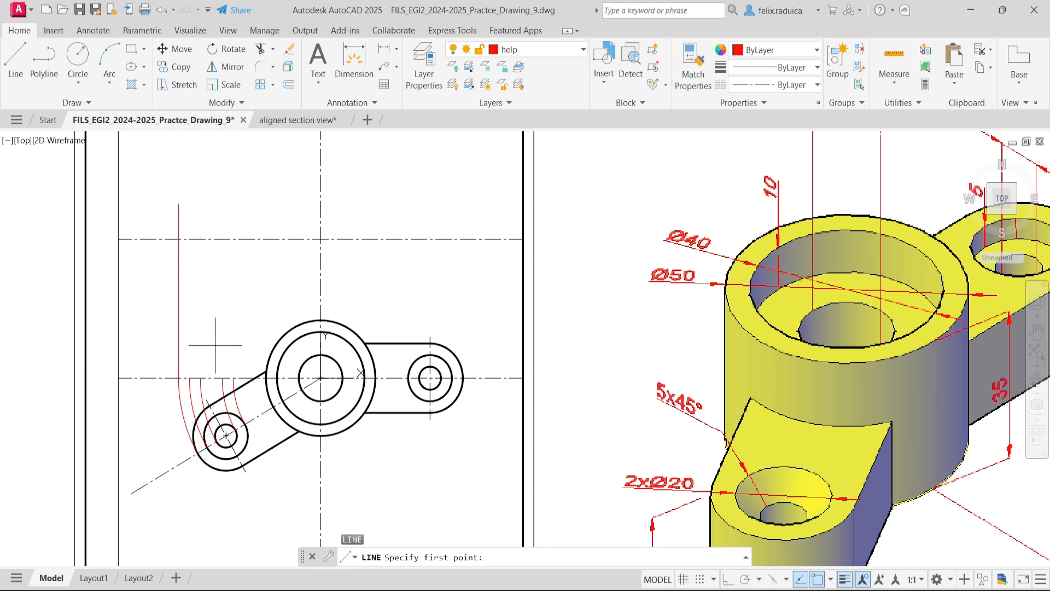
- Project a vertical line past the upper axis from the horizontal centre-line end of the middle circle's outer-crossing arc
left_click(189, 377)
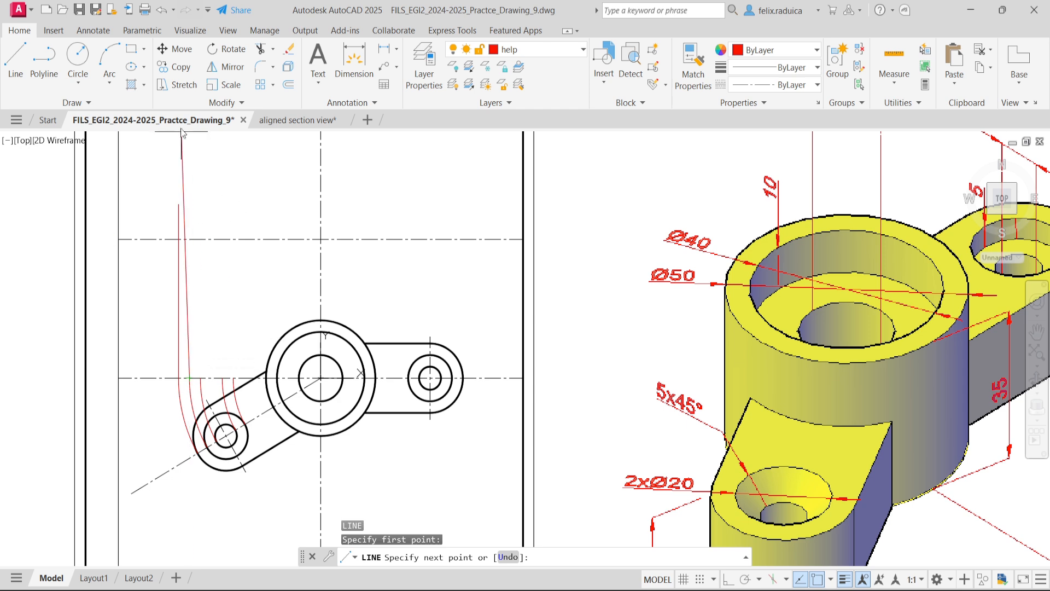
key("F8")
left_click(210, 195)
key("F8")
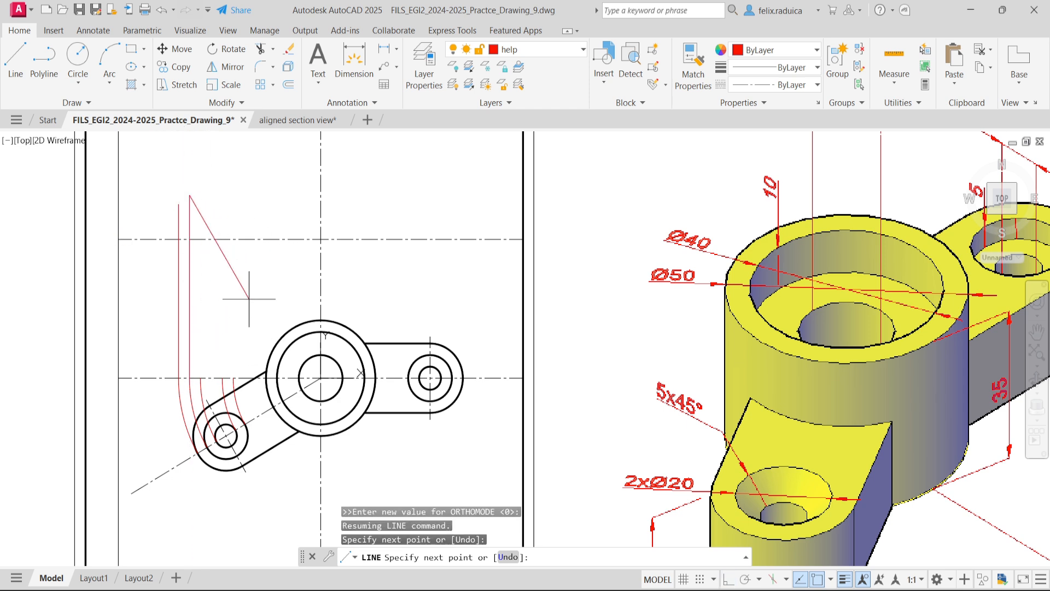
key("Return")
key("Return")
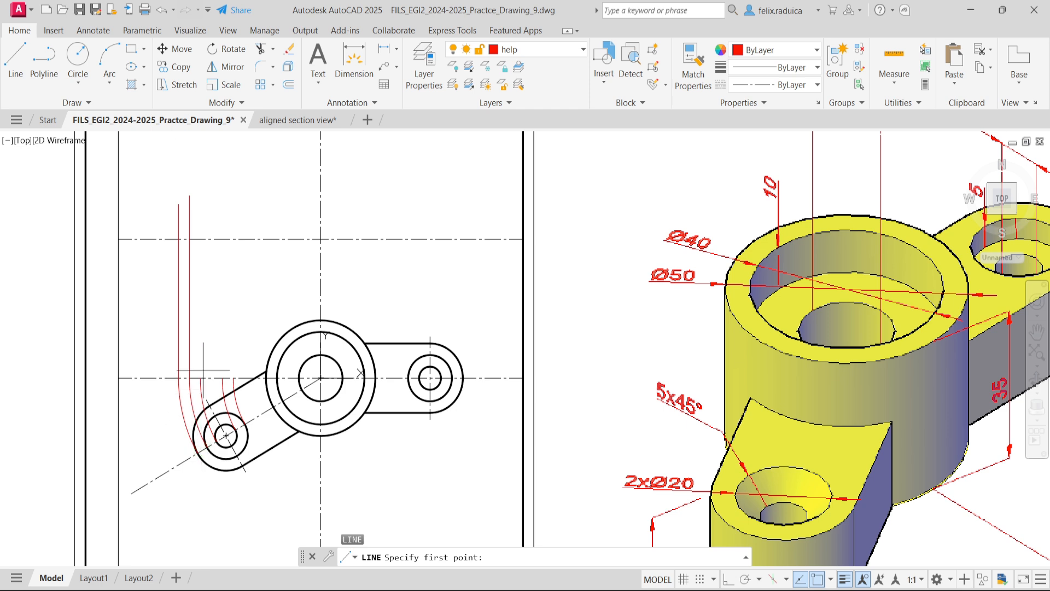
- Project a vertical line past the upper axis from the horizontal centre-line end of the smallest circle's outer-crossing arc
left_click(202, 377)
key("F8")
left_click(183, 196)
key("F8")
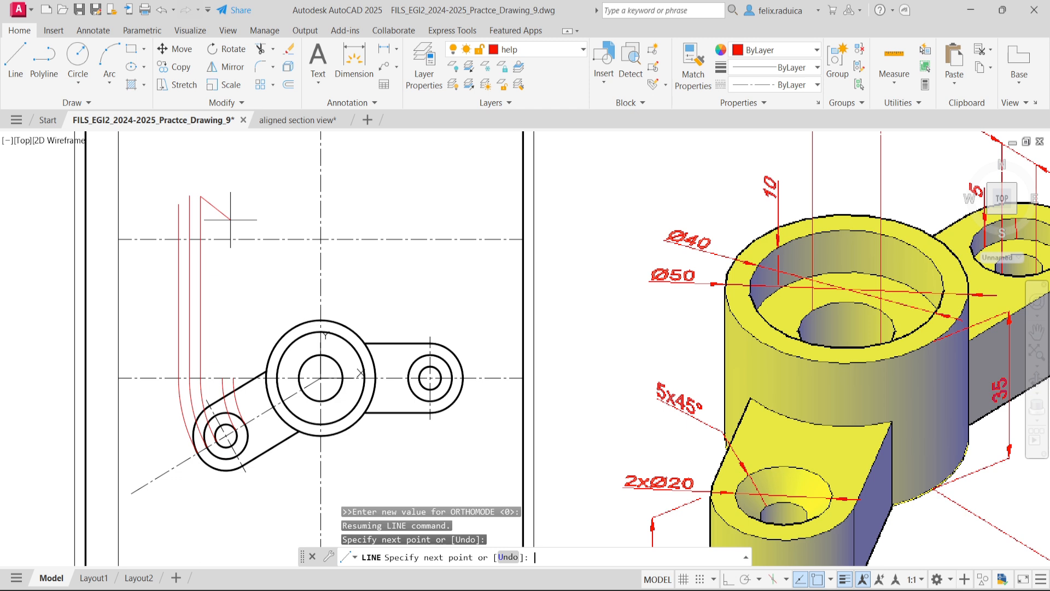
key("Return")
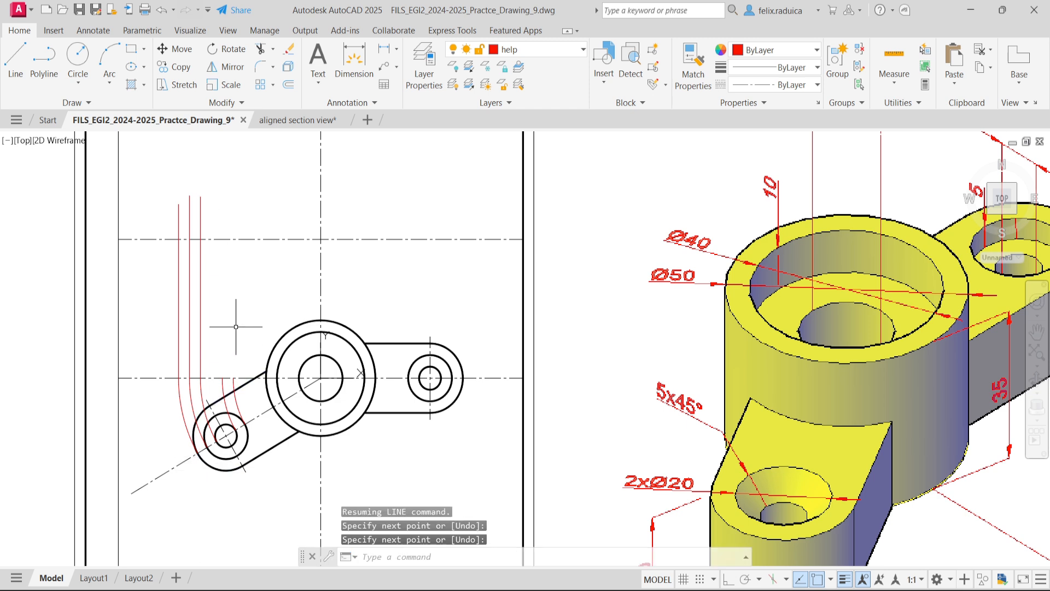
- Project a vertical line past the upper axis from the horizontal centre-line end of the smallest circle's inner-crossing arc
key("Return")
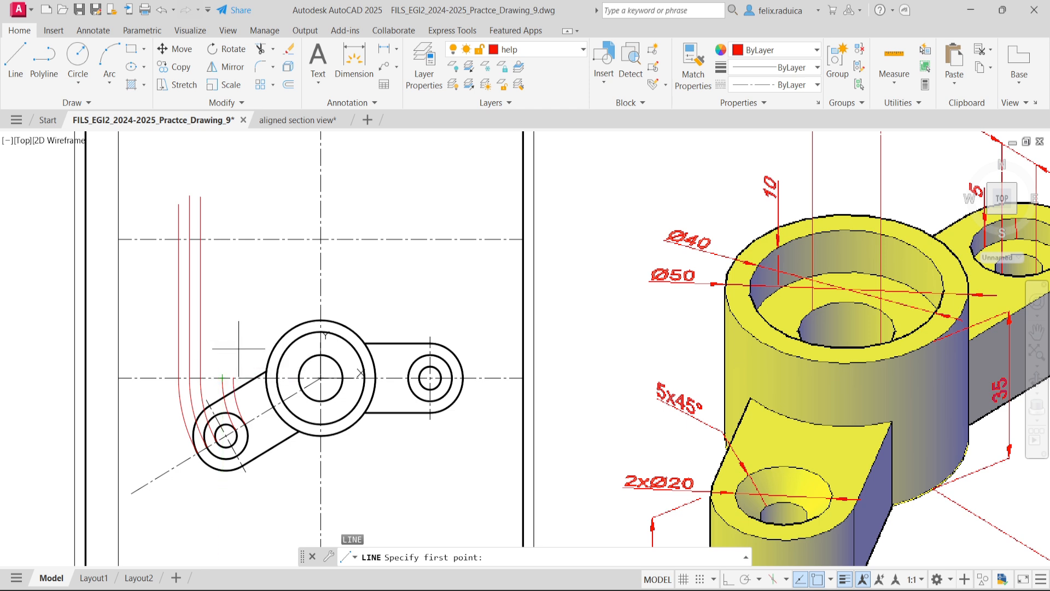
left_click(222, 378)
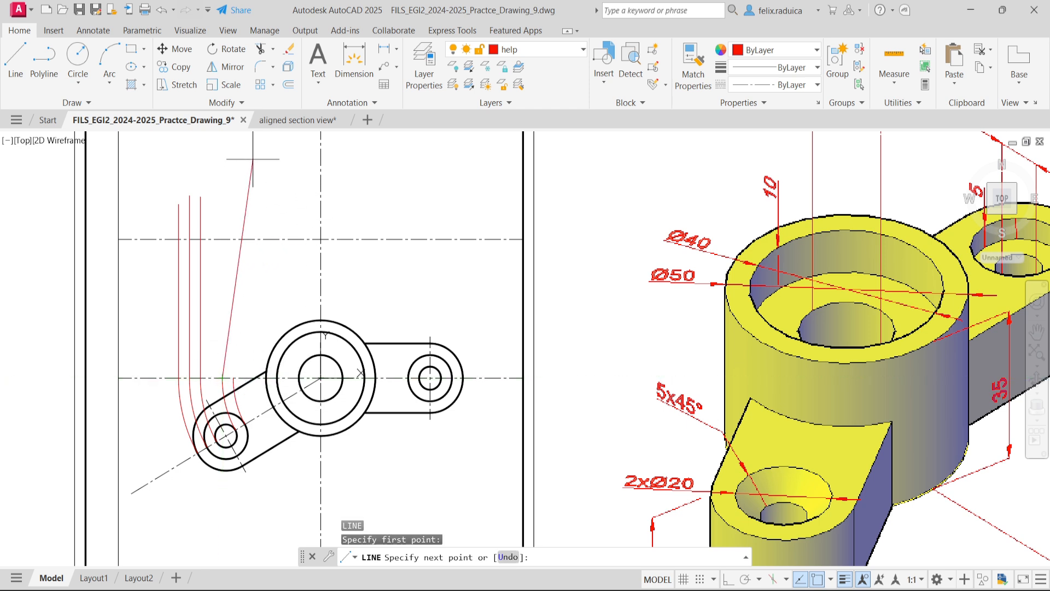
key("F8")
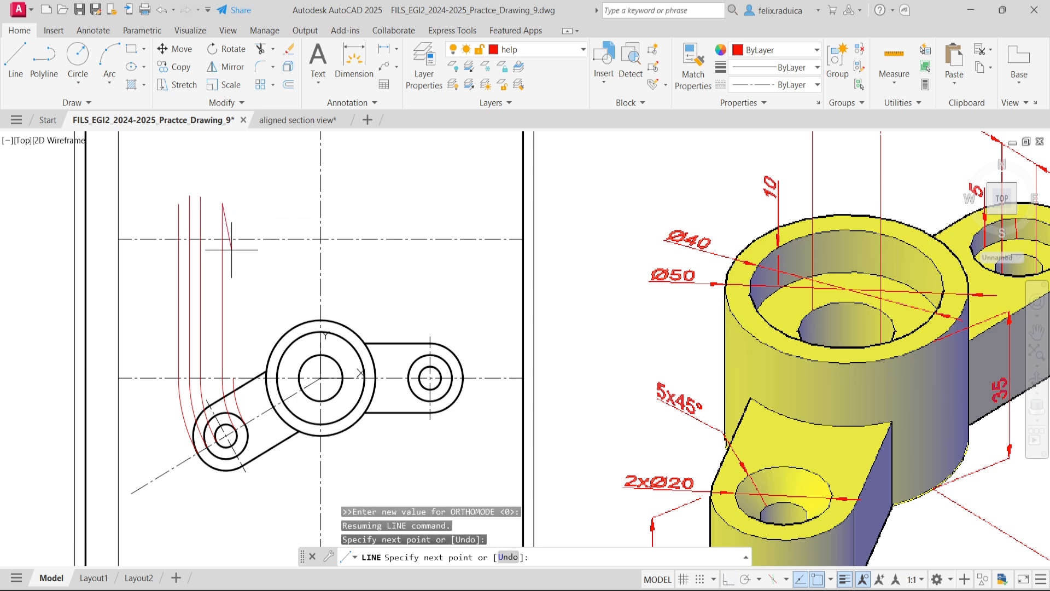
key("Return")
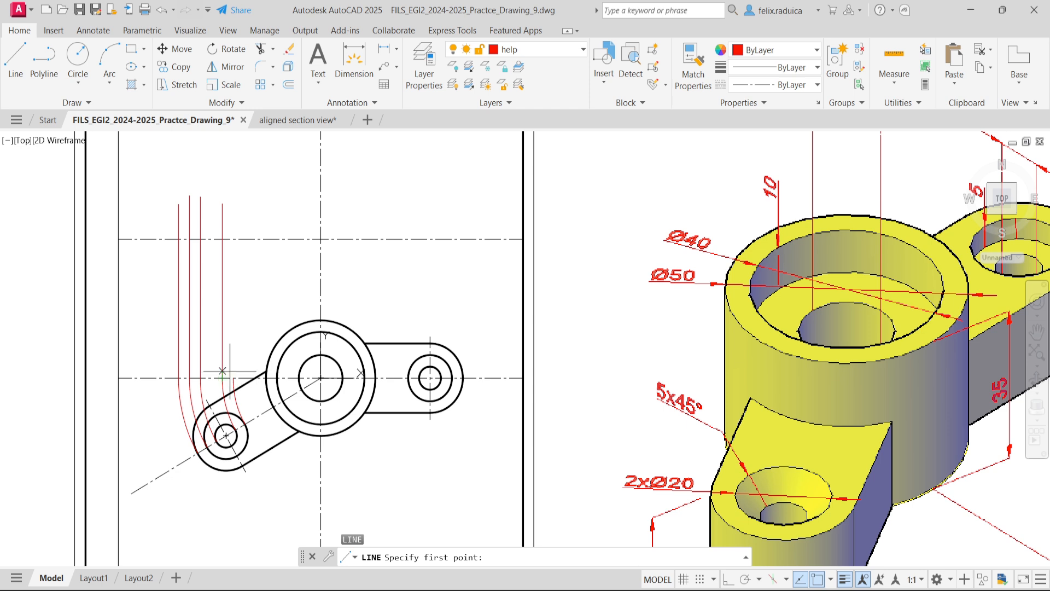
- Draw a vertical projection line about 77 units long upward from where the middle circle's inner-crossing arc meets the horizontal centre line
left_click(233, 377)
key("F8")
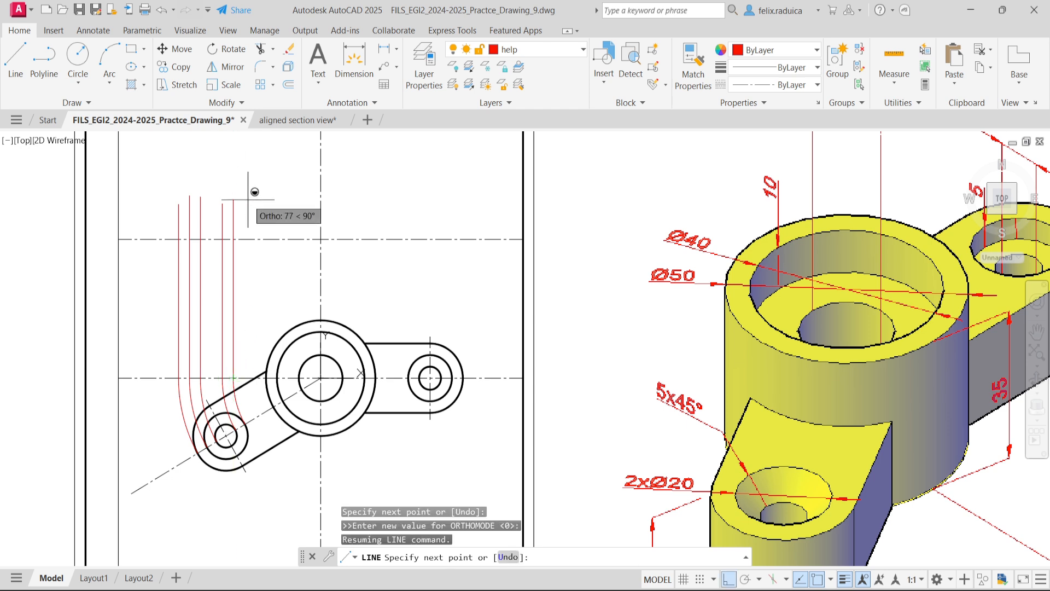
left_click(248, 200)
key("F8")
key("Return")
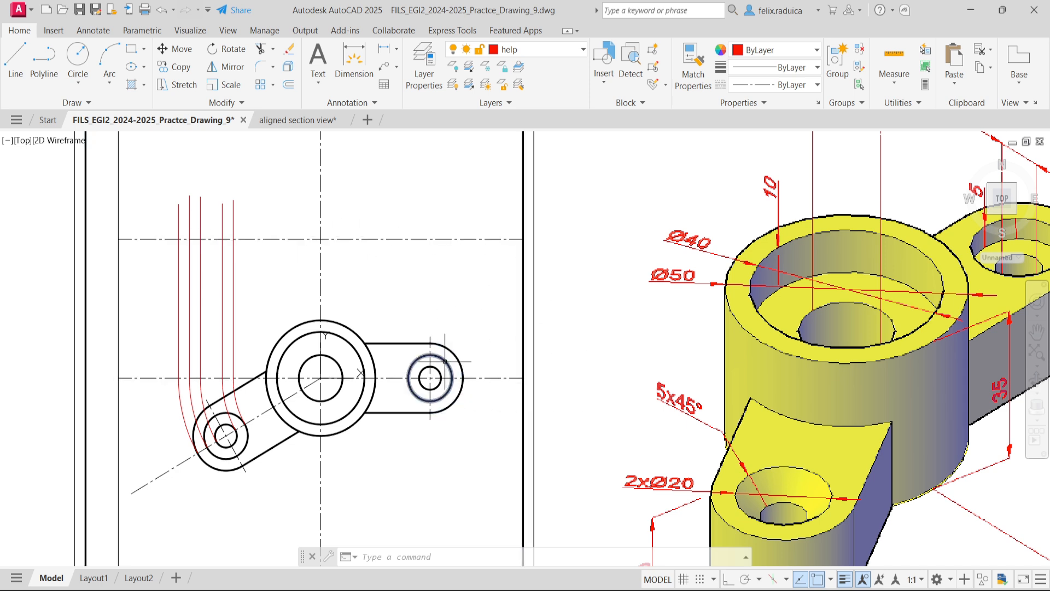
- Draw a vertical projection line past the upper axis from the horizontal lug's rounded outer end on the centre line
mouse_move(447, 392)
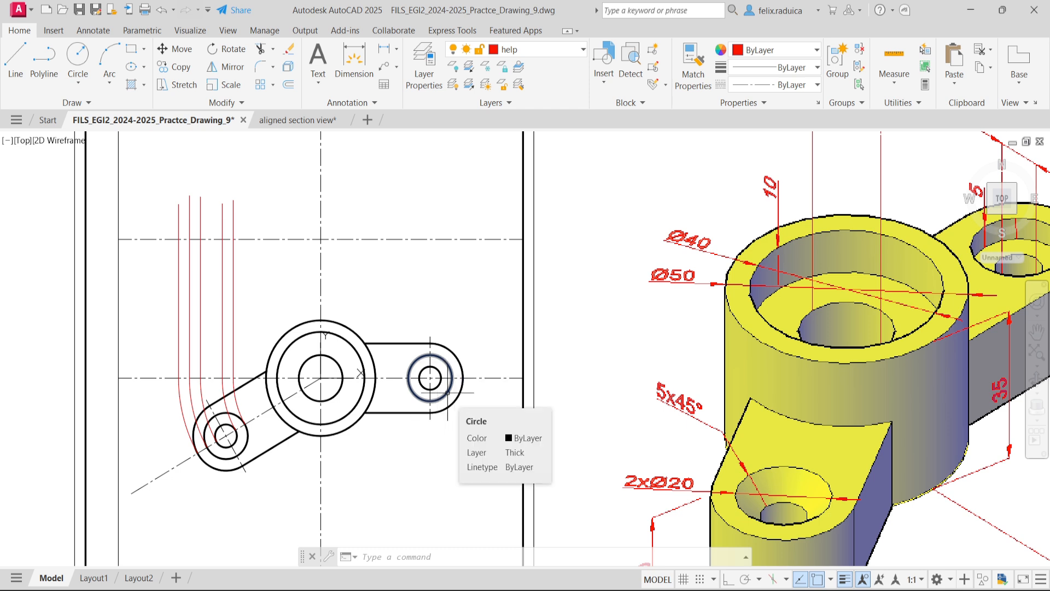
type("l")
key("Return")
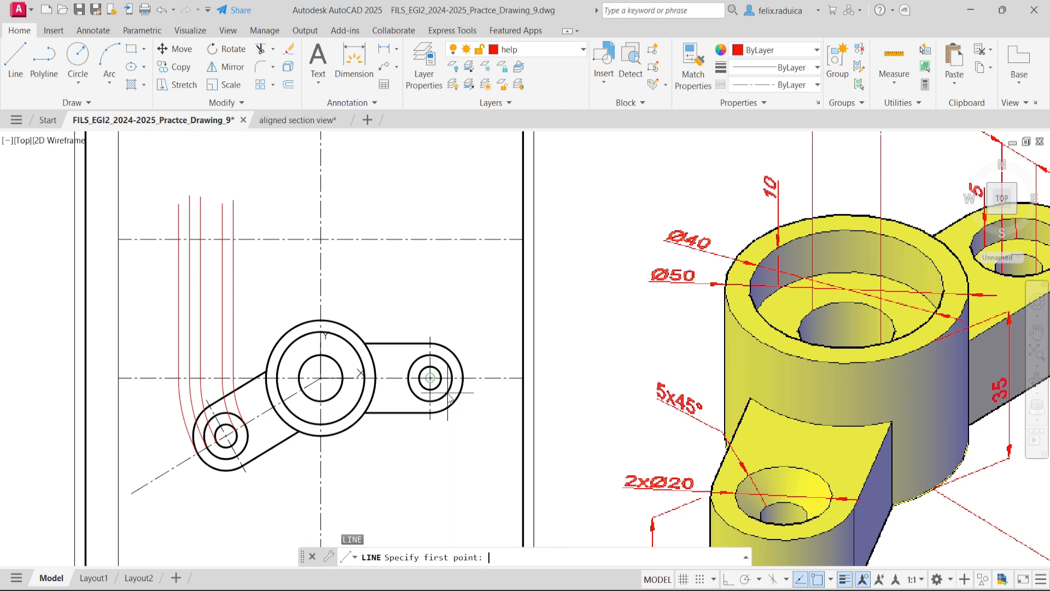
left_click(463, 377)
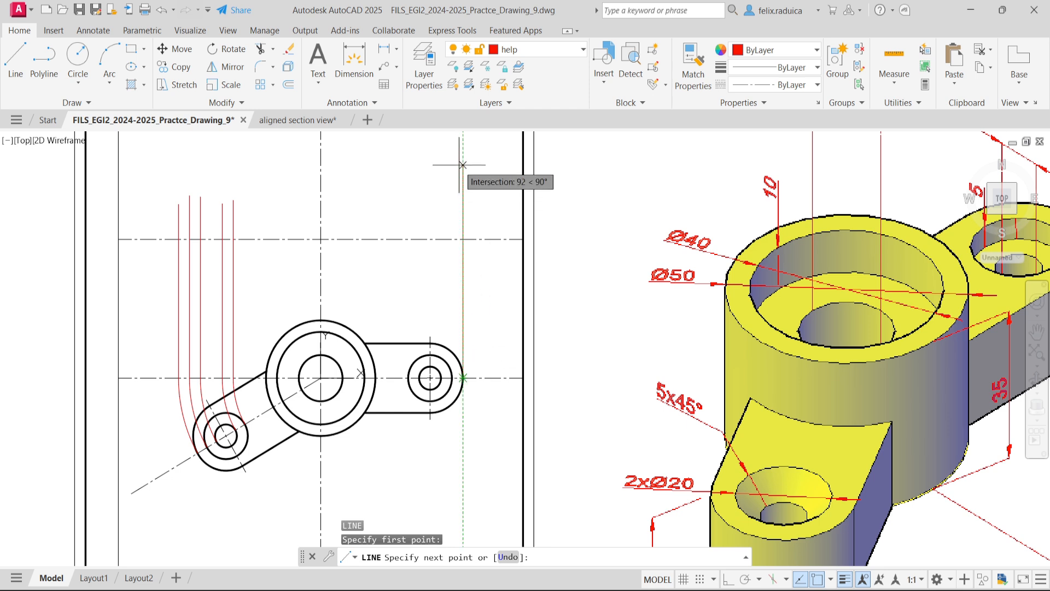
key("F8")
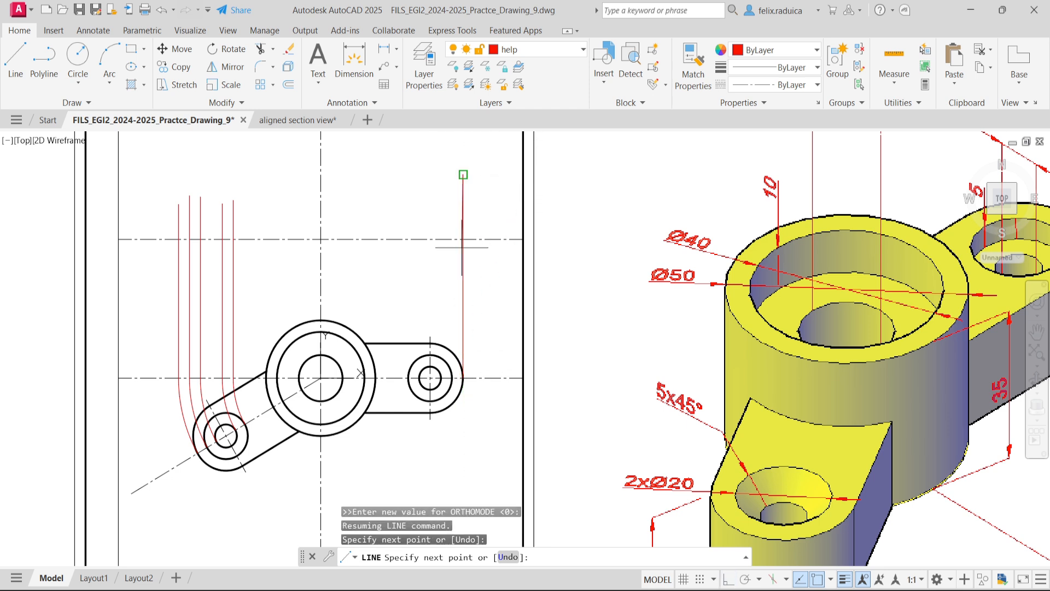
left_click(462, 247)
key("Return")
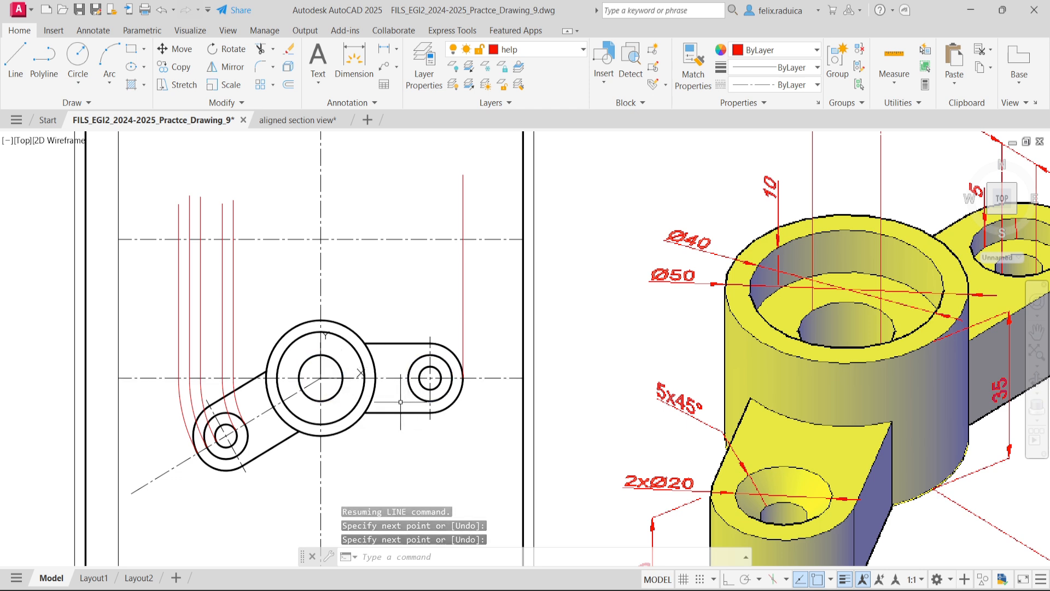
- Draw a vertical projection line past the upper axis from the horizontal lug's middle circle, at its inner crossing with the centre line
key("Return")
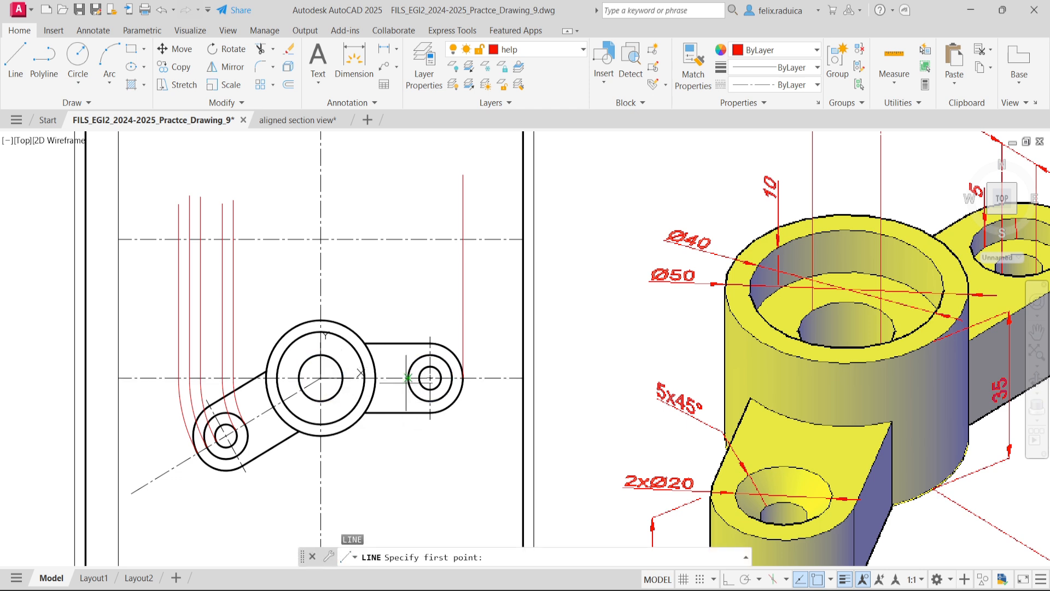
left_click(407, 377)
key("F8")
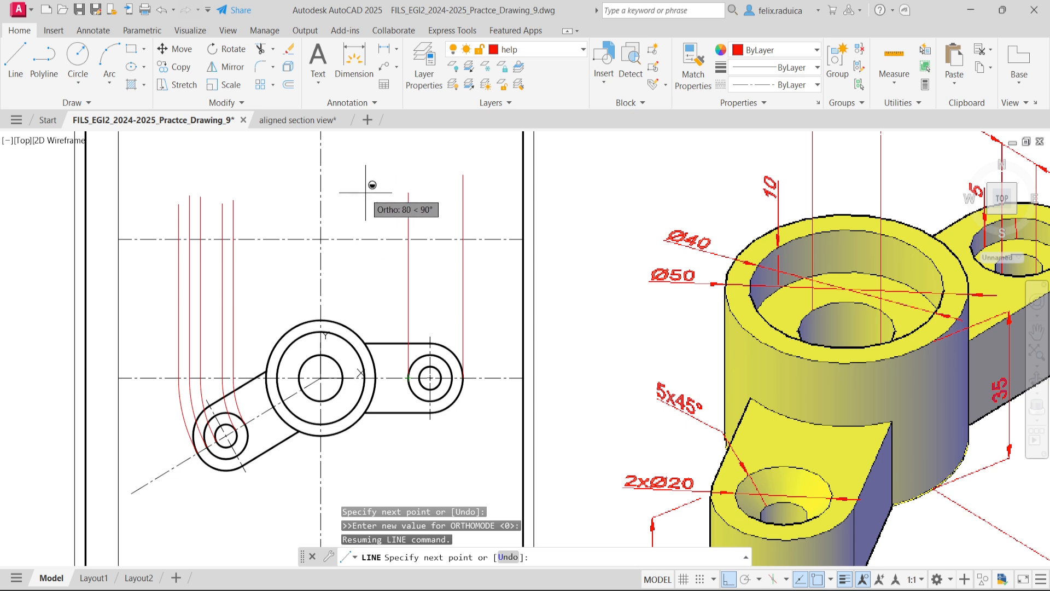
key("F8")
key("Return")
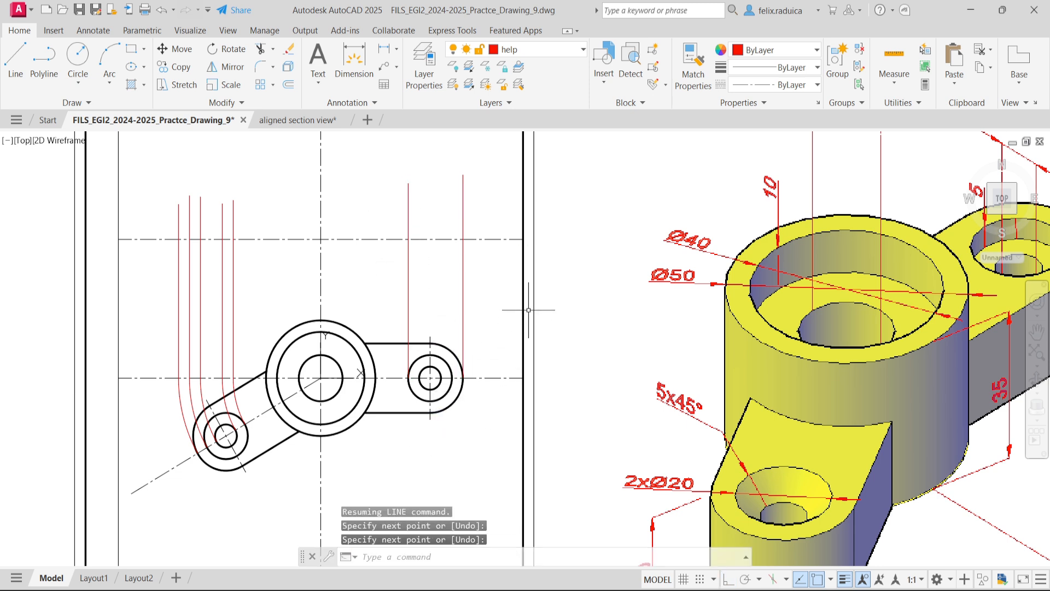
- Draw a vertical projection line past the upper axis from the horizontal lug's middle circle, at its outer crossing with the centre line
key("Return")
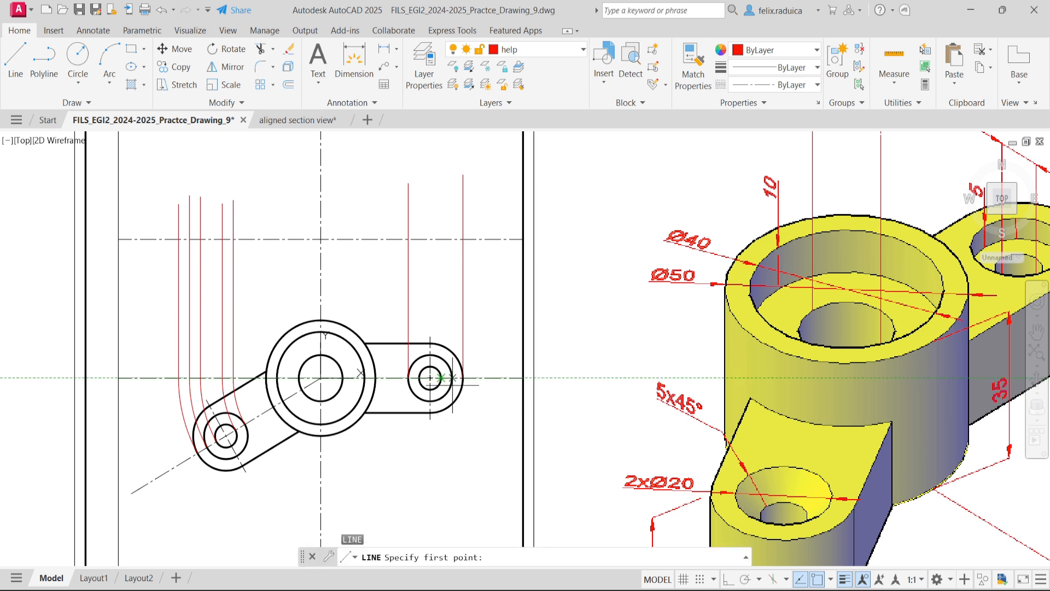
left_click(451, 378)
key("F8")
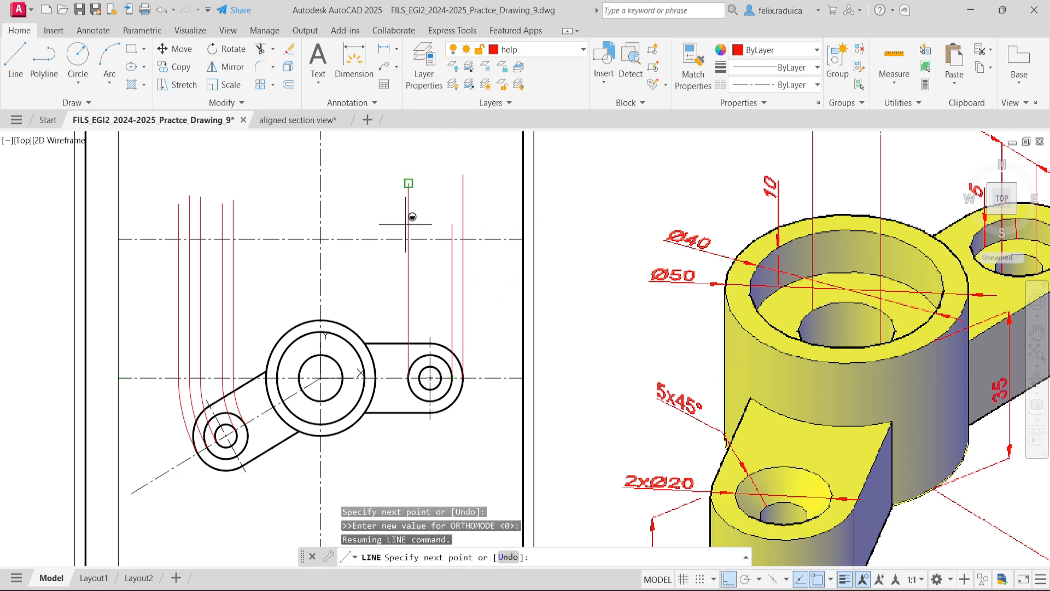
left_click(429, 181)
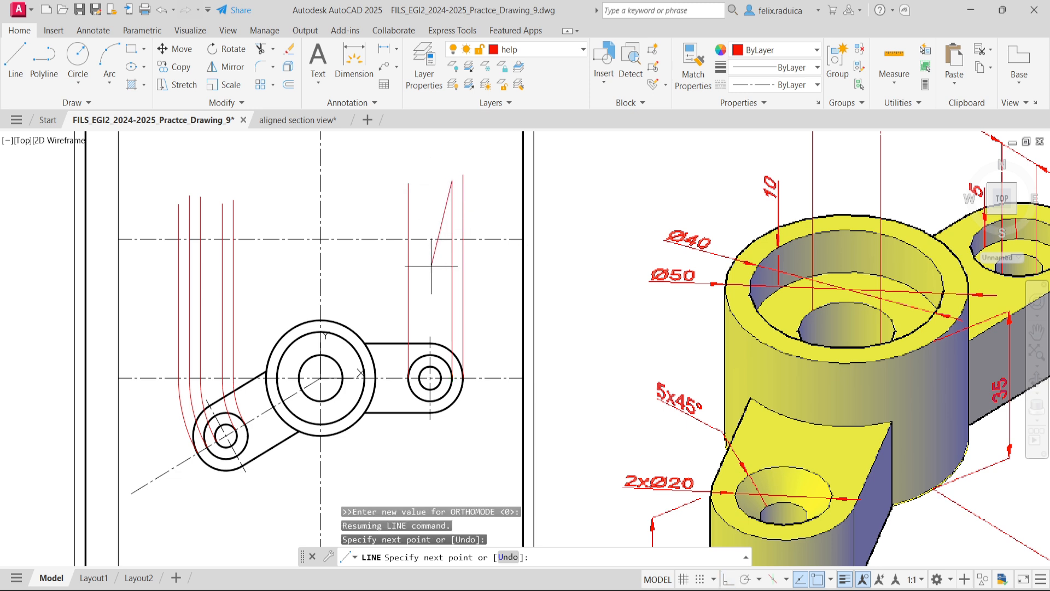
key("Return")
key("Return")
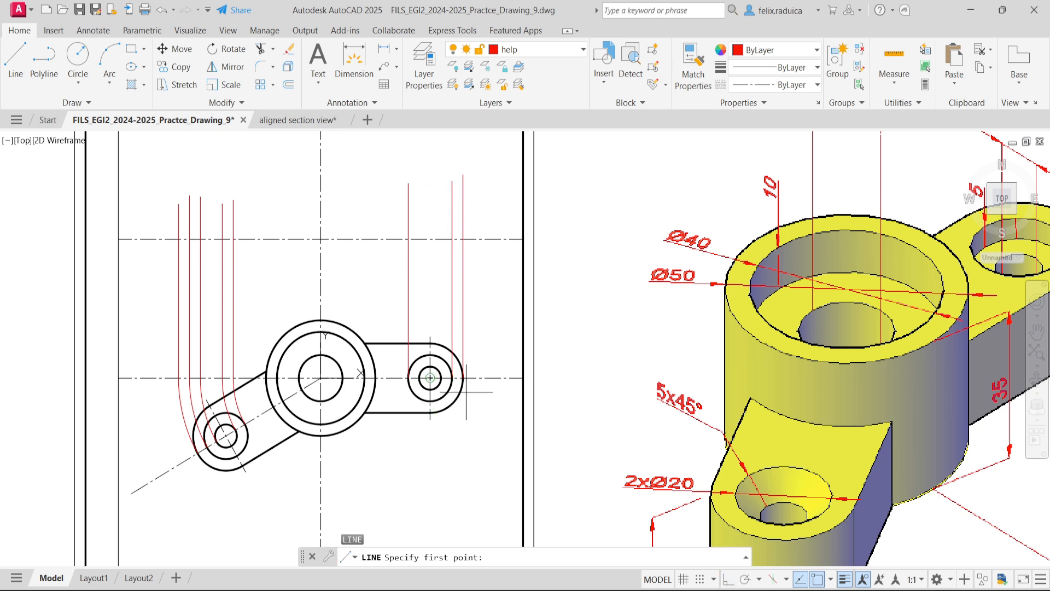
- Draw a vertical projection line past the upper axis from the horizontal lug's smallest circle, at its outer crossing with the centre line
left_click(440, 377)
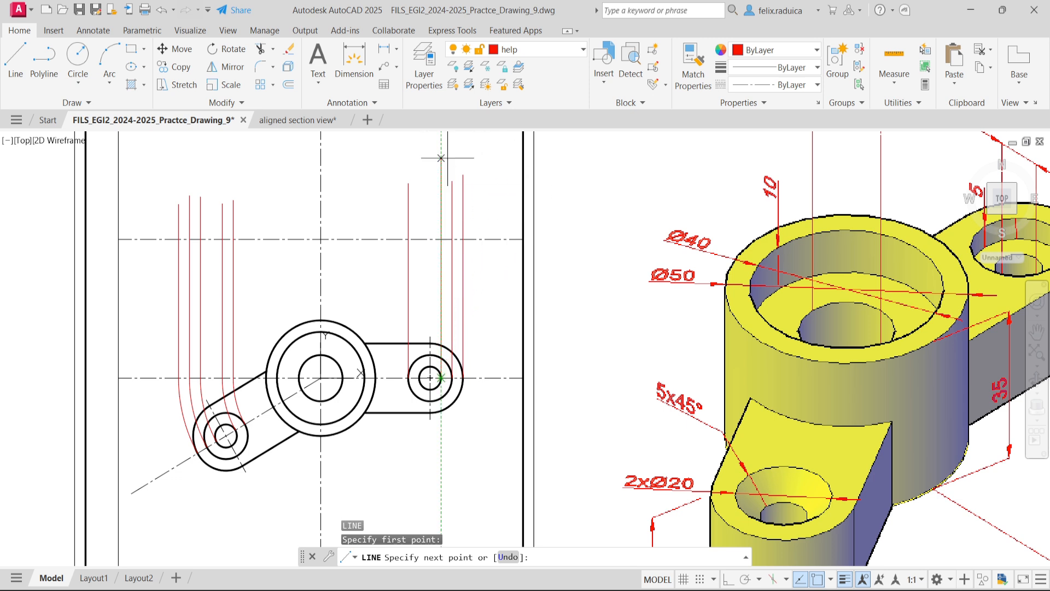
key("F8")
left_click(427, 172, "shift")
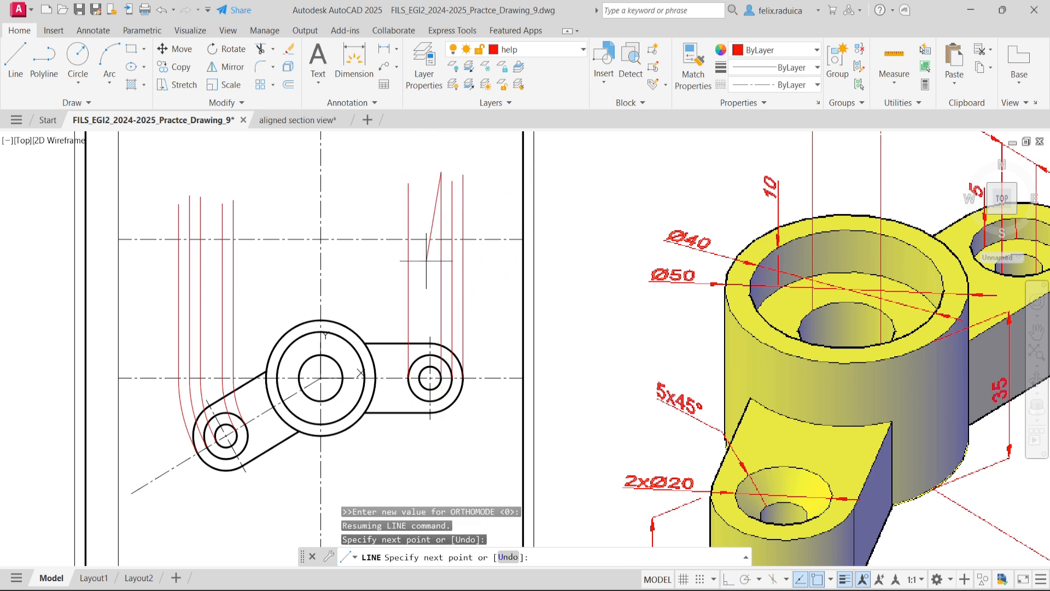
key("Return")
key("Return")
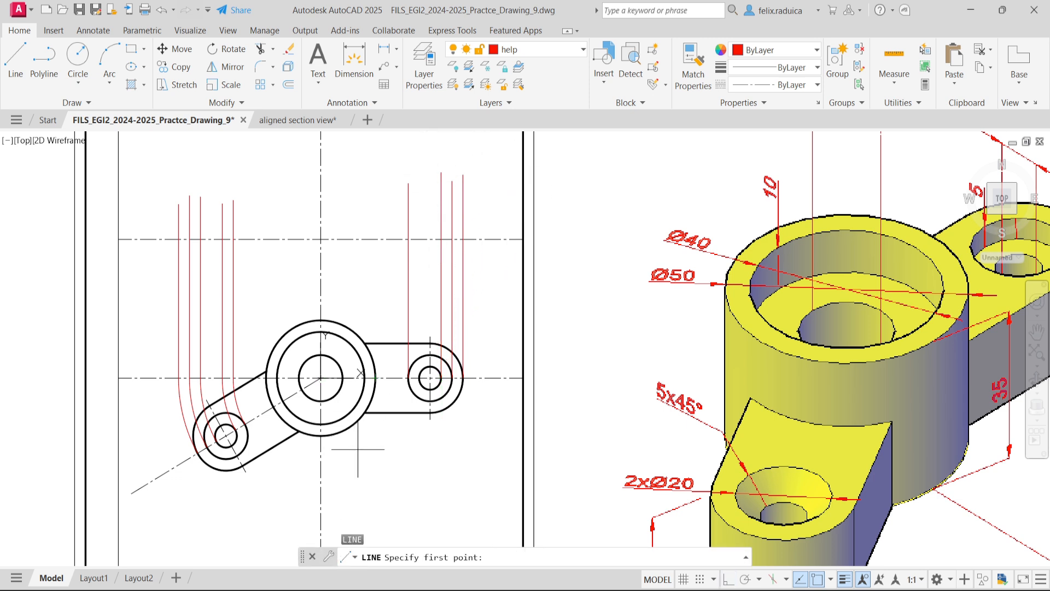
- Draw a vertical projection line past the upper axis from the horizontal lug's smallest circle, at its inner crossing with the centre line
left_click(418, 377)
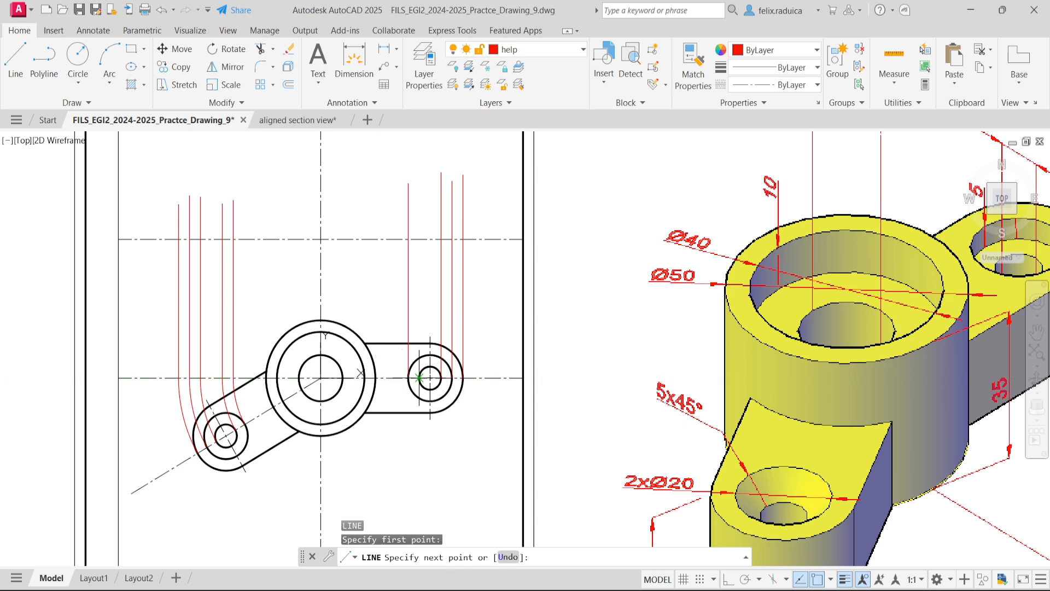
key("shift")
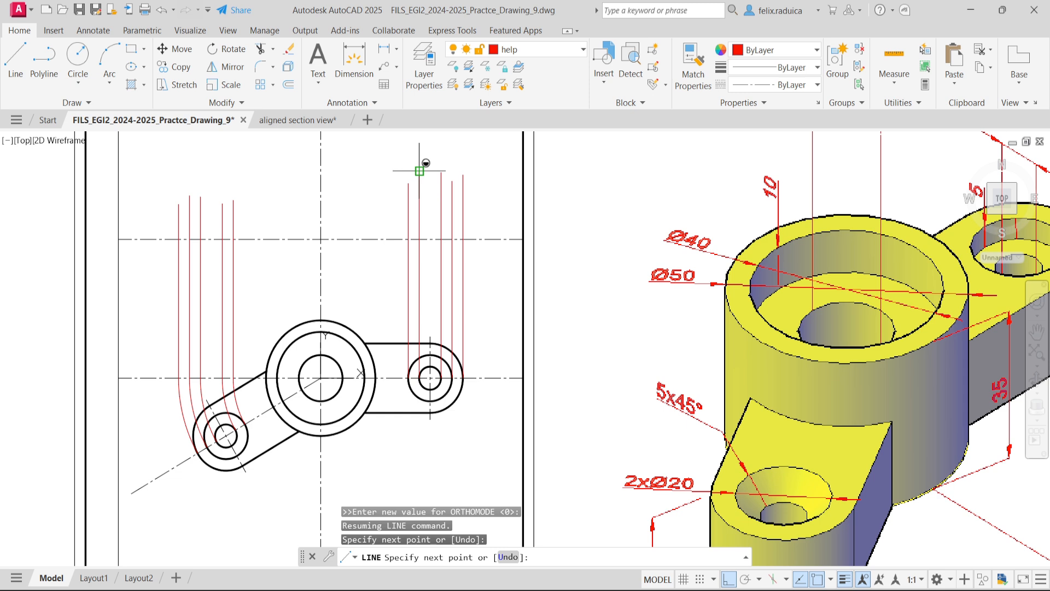
key("Return")
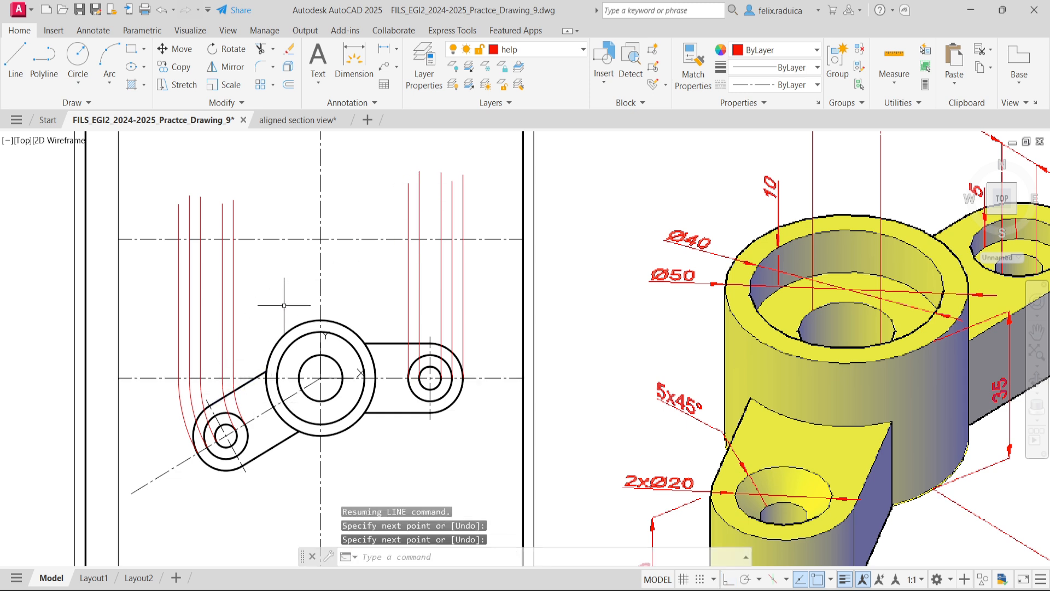
- Draw a vertical projection line past the upper axis from the boss's outer circle, at its crossing with the centre line nearest the horizontal lug
key("Return")
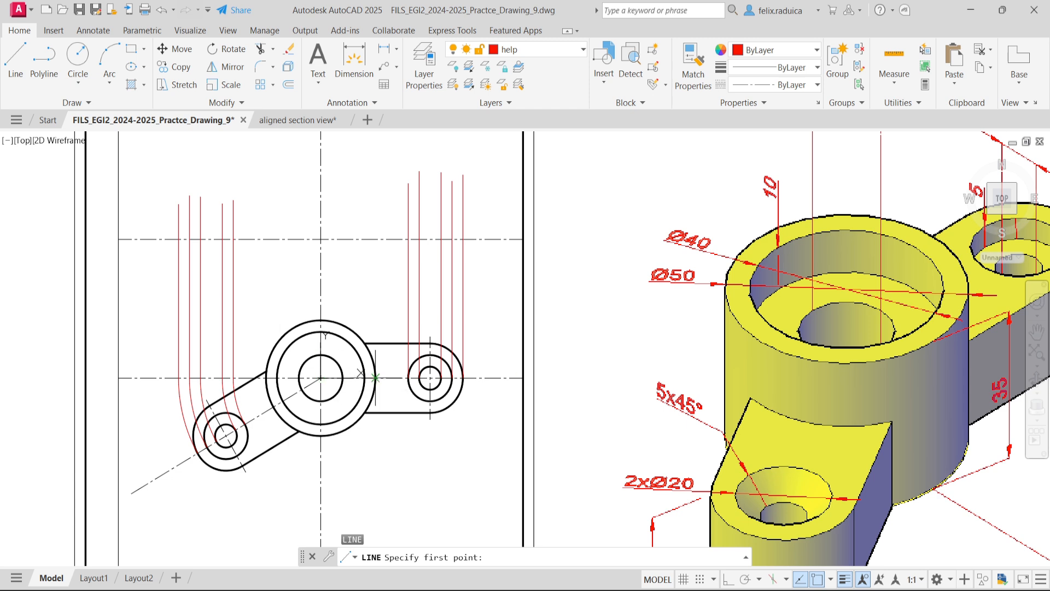
left_click(376, 378)
key("F8")
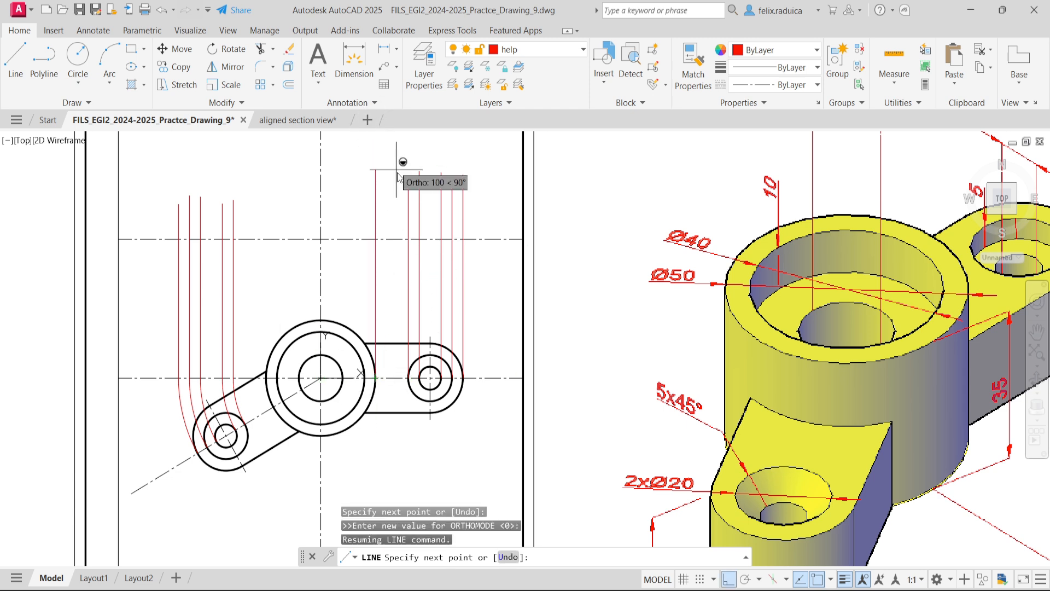
left_click(356, 150)
key("F8")
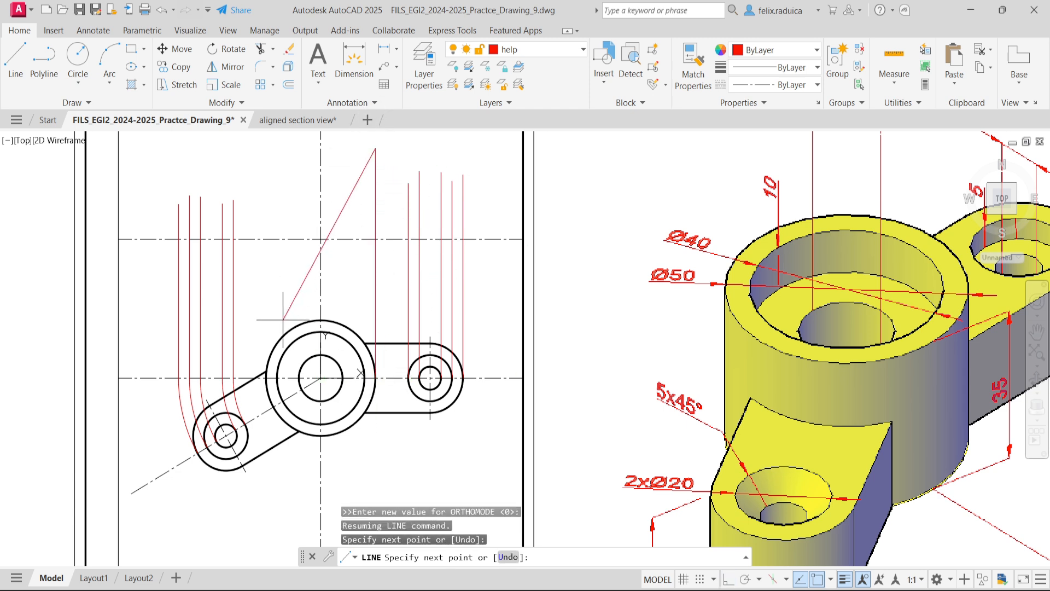
key("Return")
key("Return")
key("Return")
key("Return")
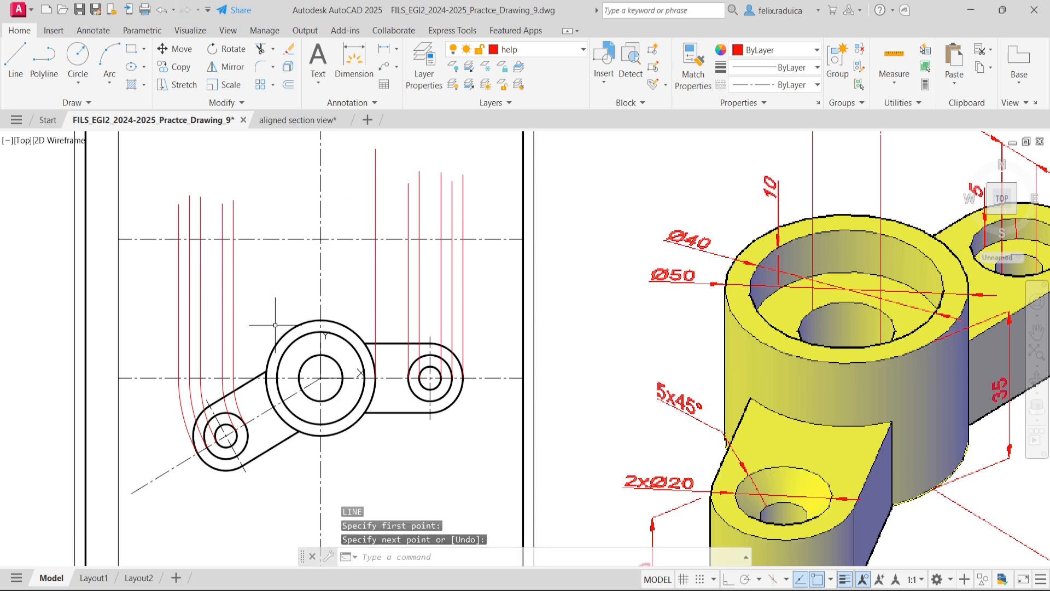
key("Return")
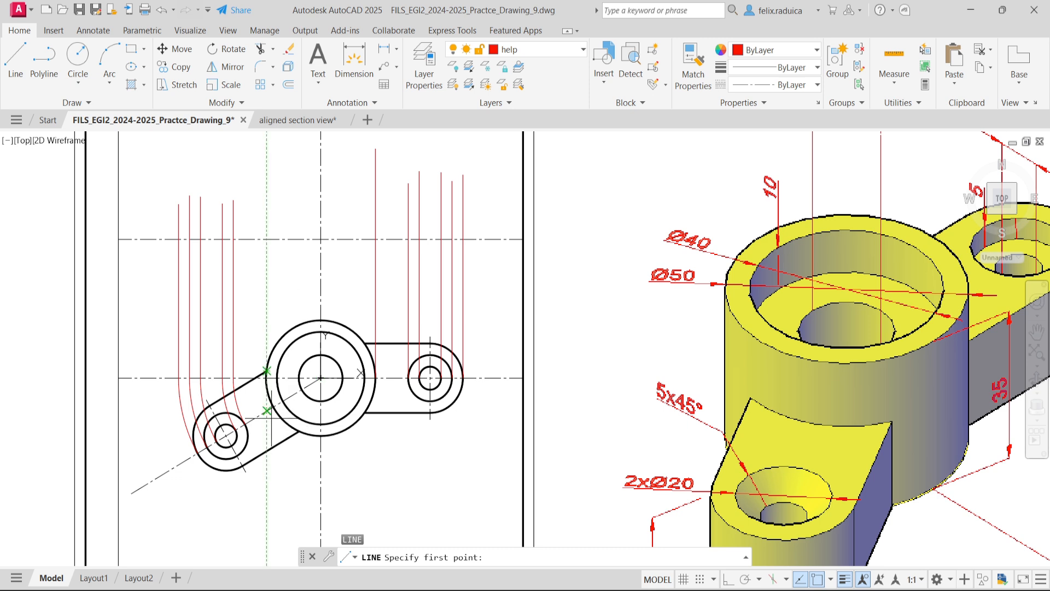
left_click(271, 417)
key("Escape")
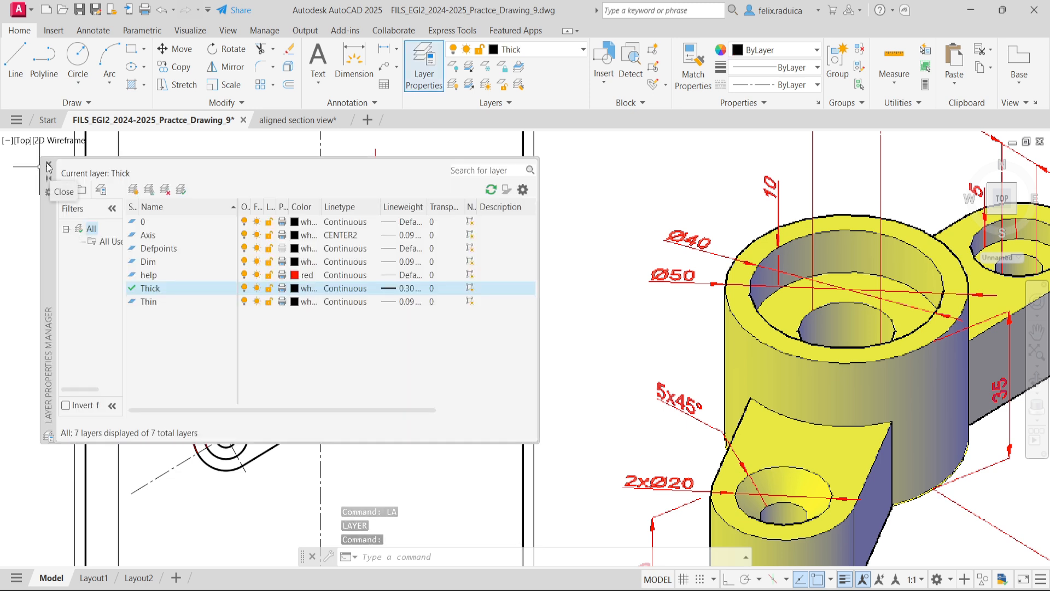
- Make Thick the current layer and draw a 20 mm vertical line up from the upper axis at the horizontal lug's outermost projection line
left_click(55, 169)
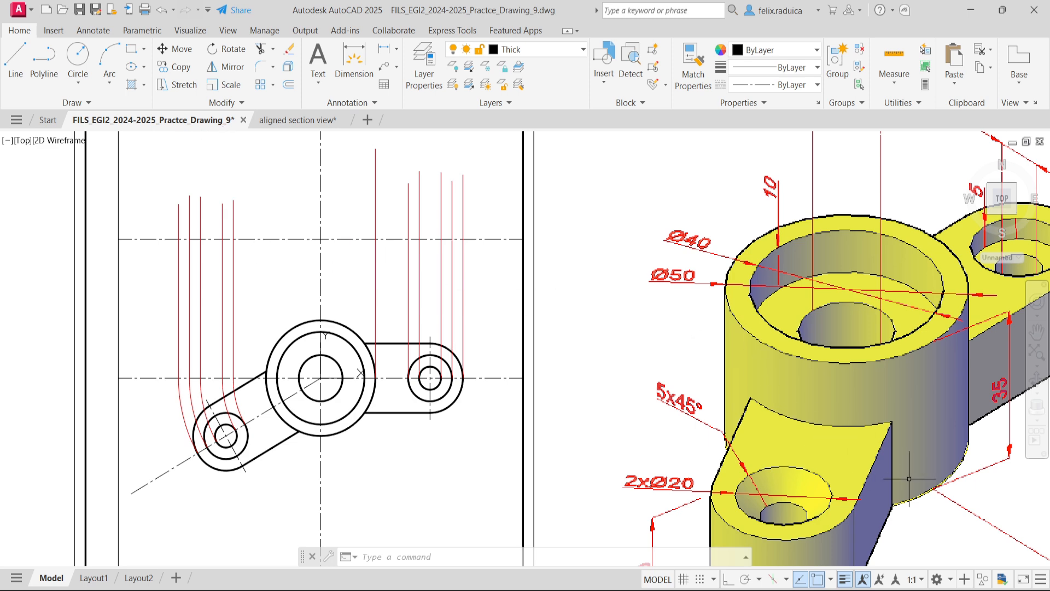
scroll(798, 433, "down", 2)
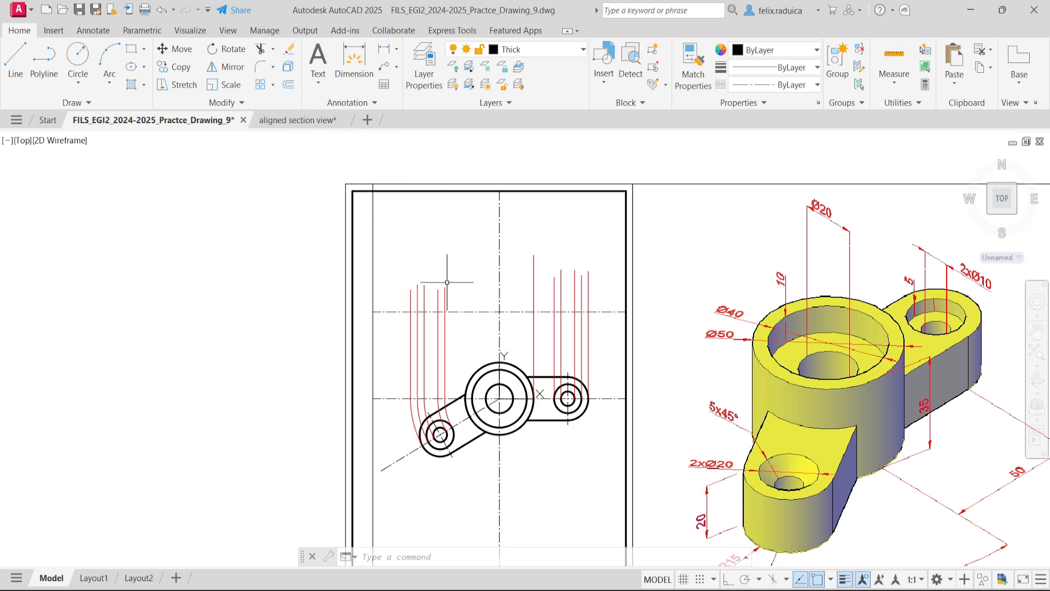
mouse_move(408, 309)
scroll(628, 318, "up", 2)
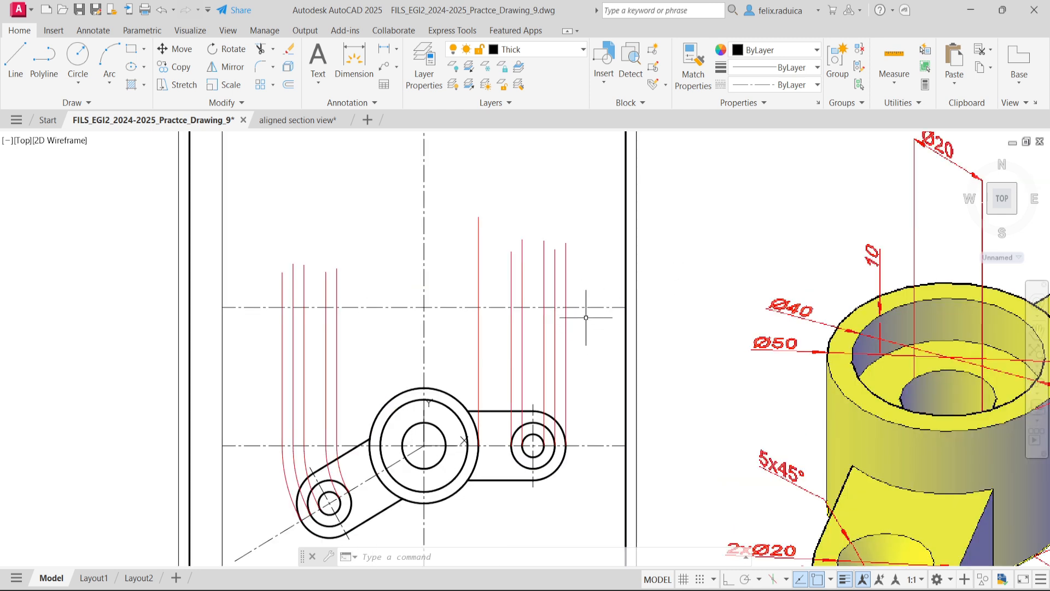
key("Return")
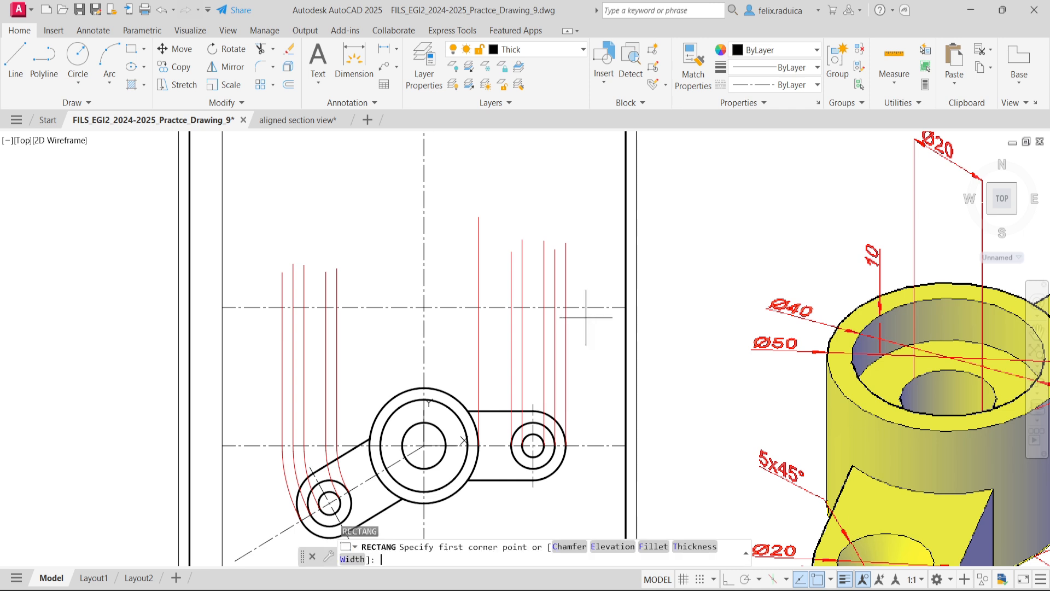
key("Escape")
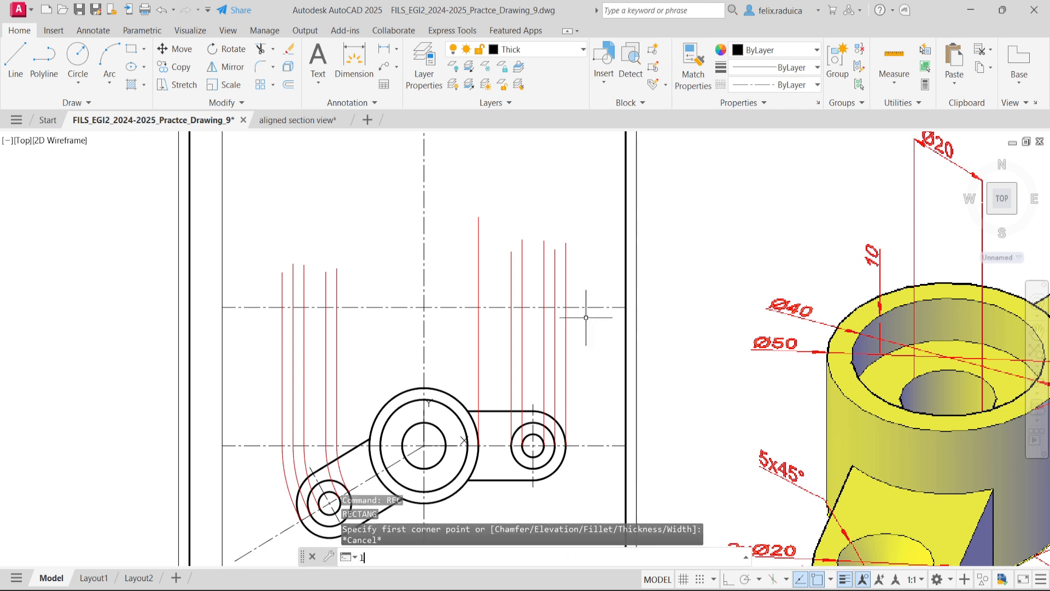
key("Return")
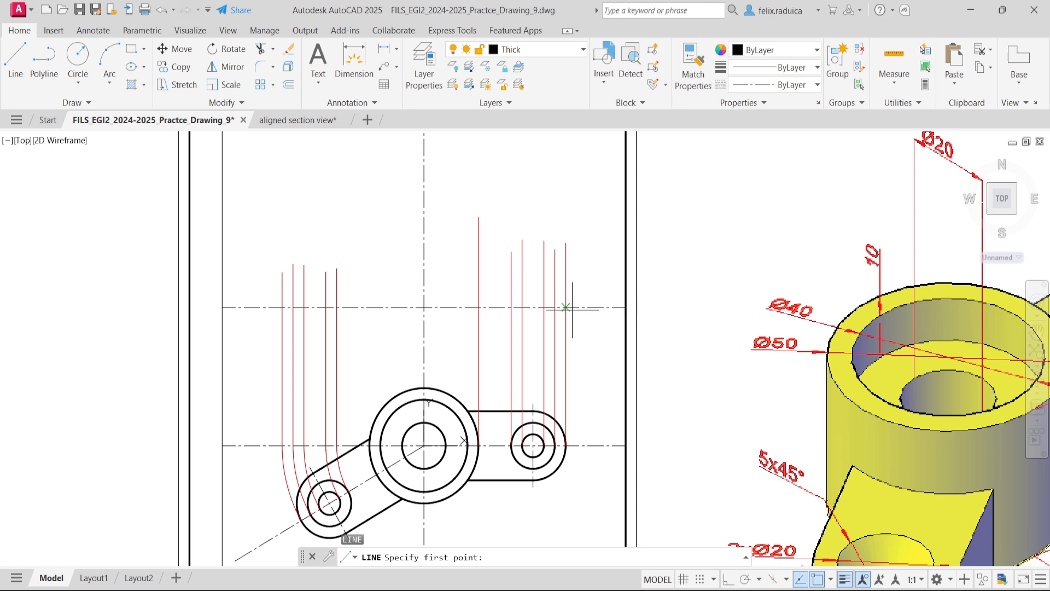
left_click(566, 307)
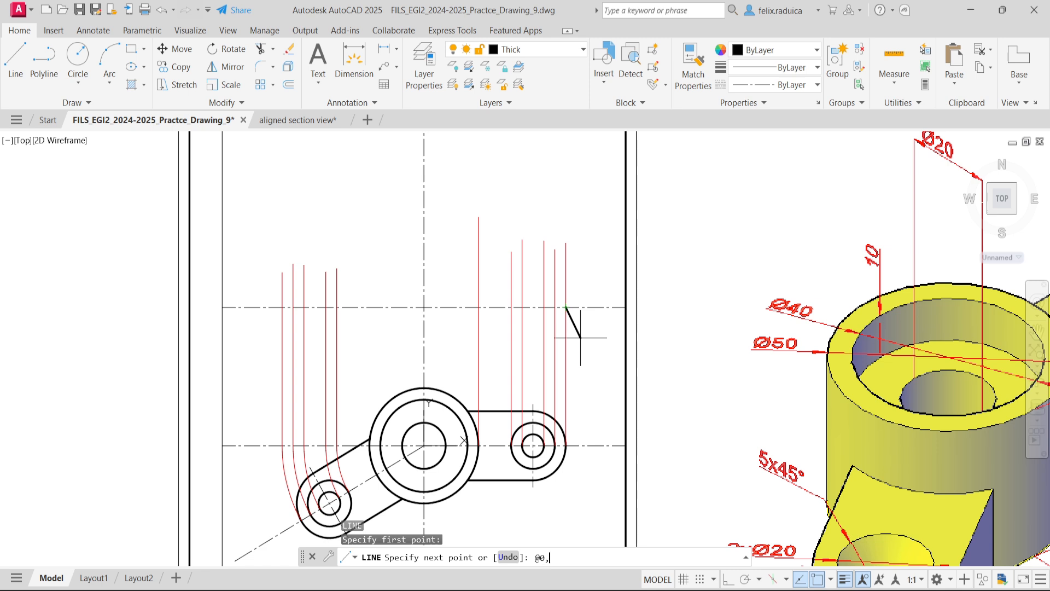
key("Return")
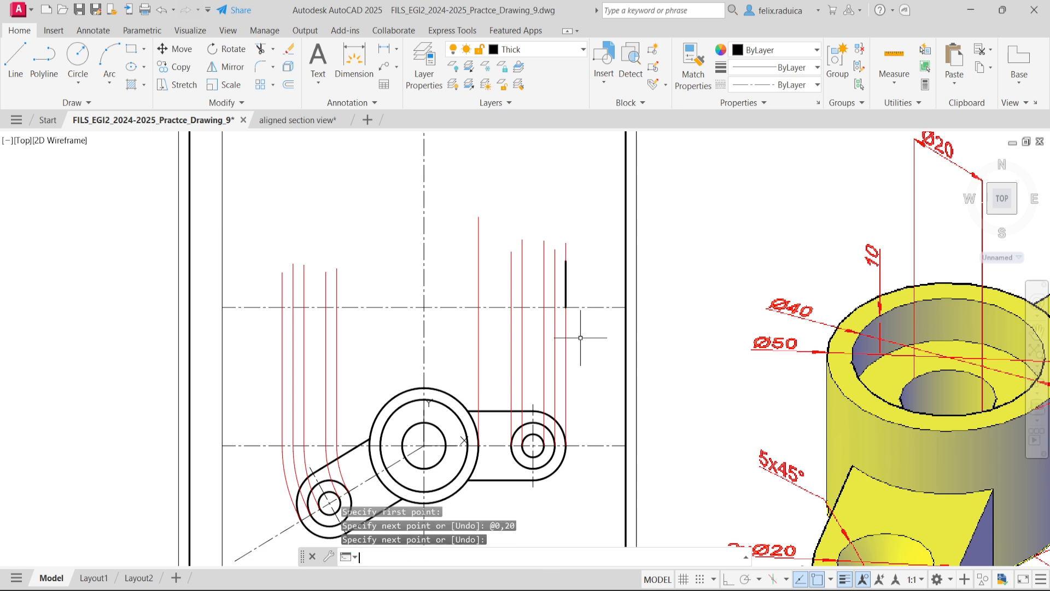
- Draw a rectangle from the rotated lug's outermost projection line on the upper axis to the upper end of the 20 mm line
type("REC")
key("Return")
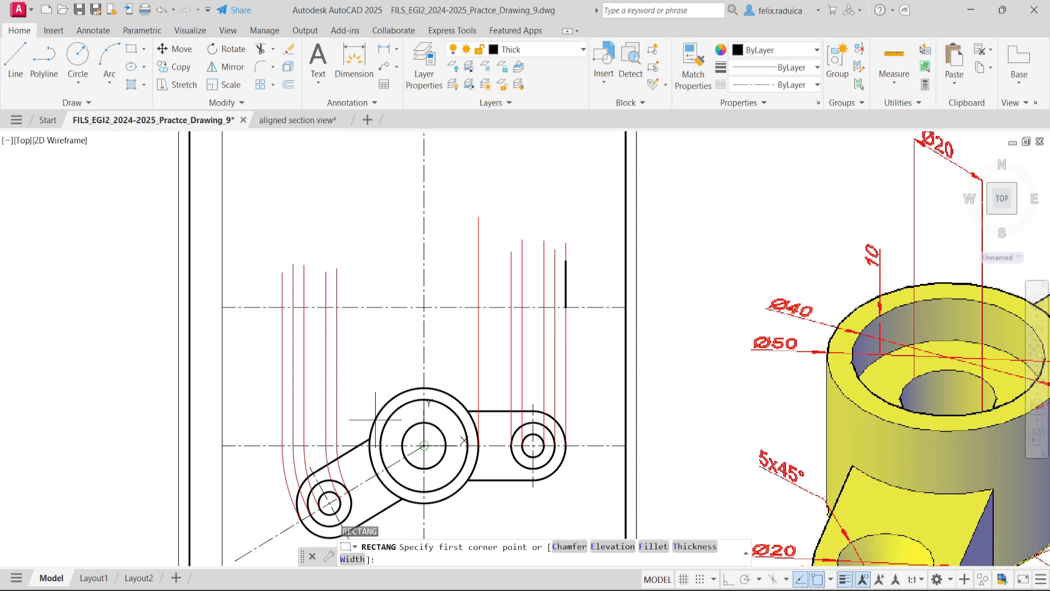
left_click(283, 307)
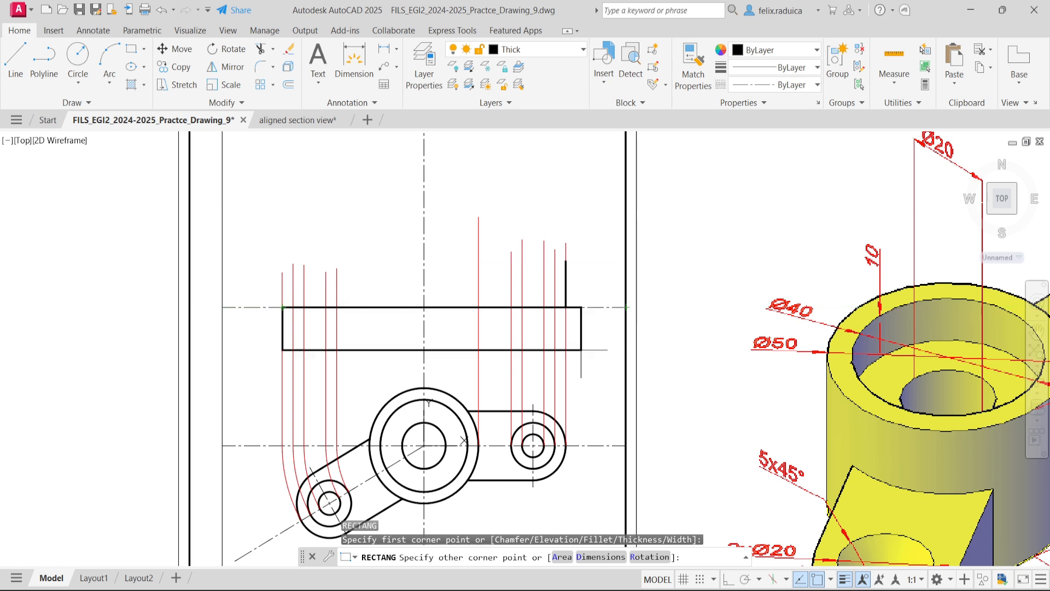
left_click(565, 261)
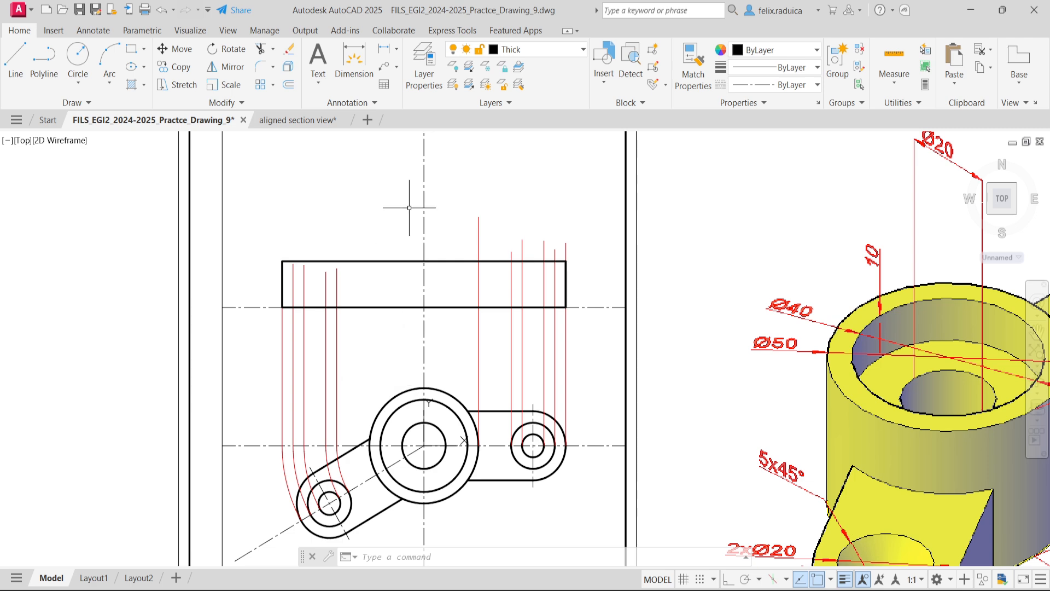
- Draw a vertical line across the rectangle's height on the projection line from the outer side of the rotated lug's middle circle
middle_click(402, 326)
middle_click(402, 326)
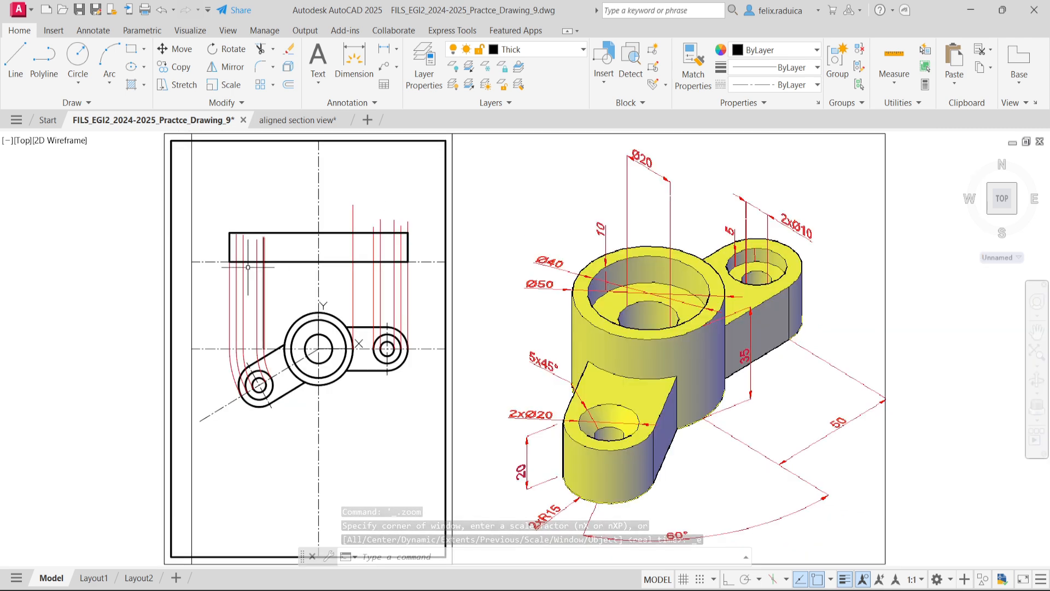
scroll(247, 256, "up", 2)
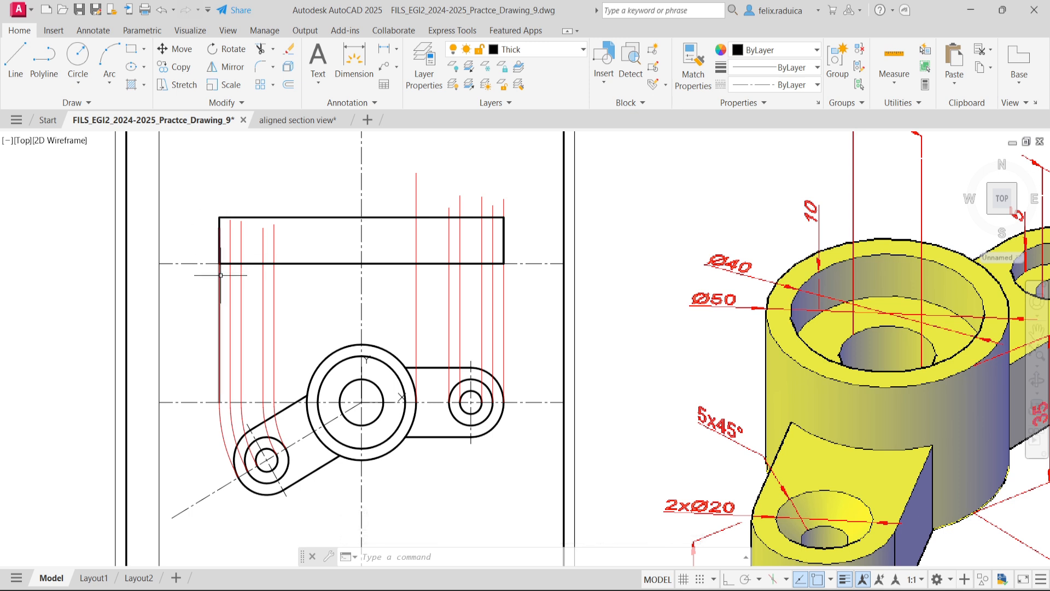
mouse_move(229, 266)
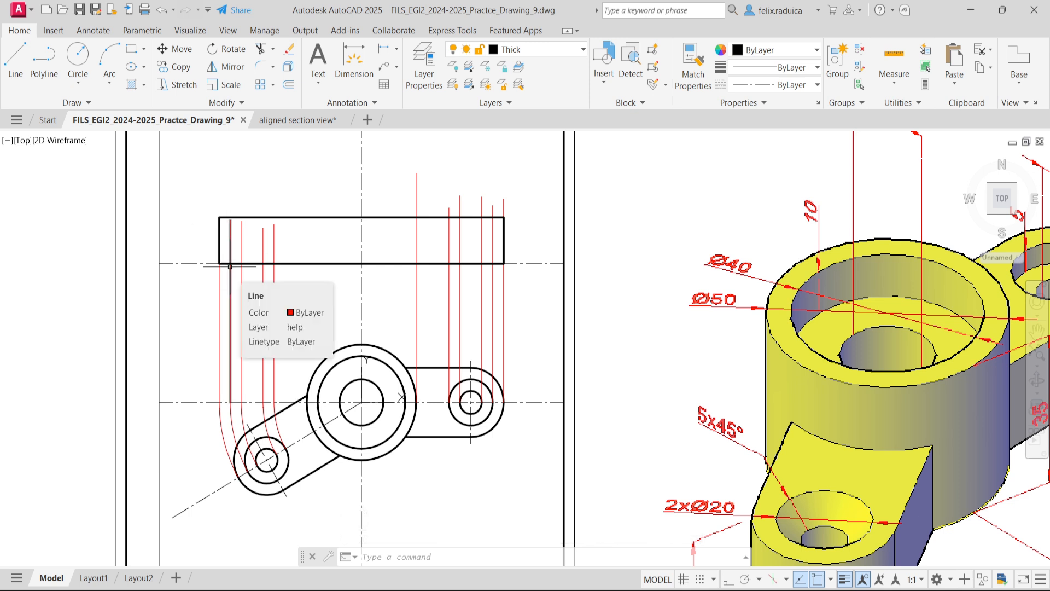
type("l")
key("Return")
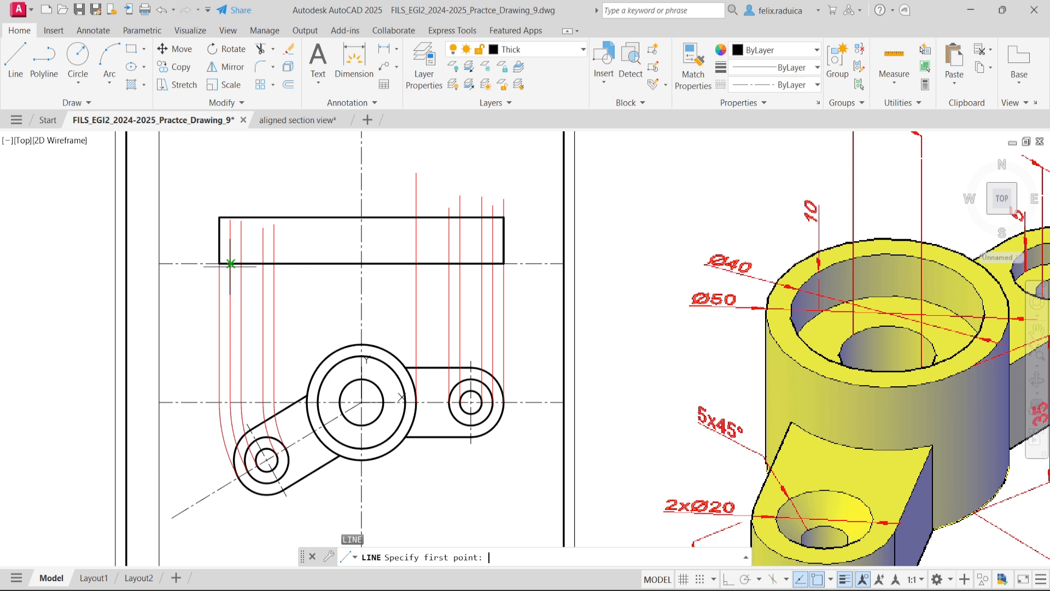
scroll(230, 264, "up", 2)
left_click(227, 262)
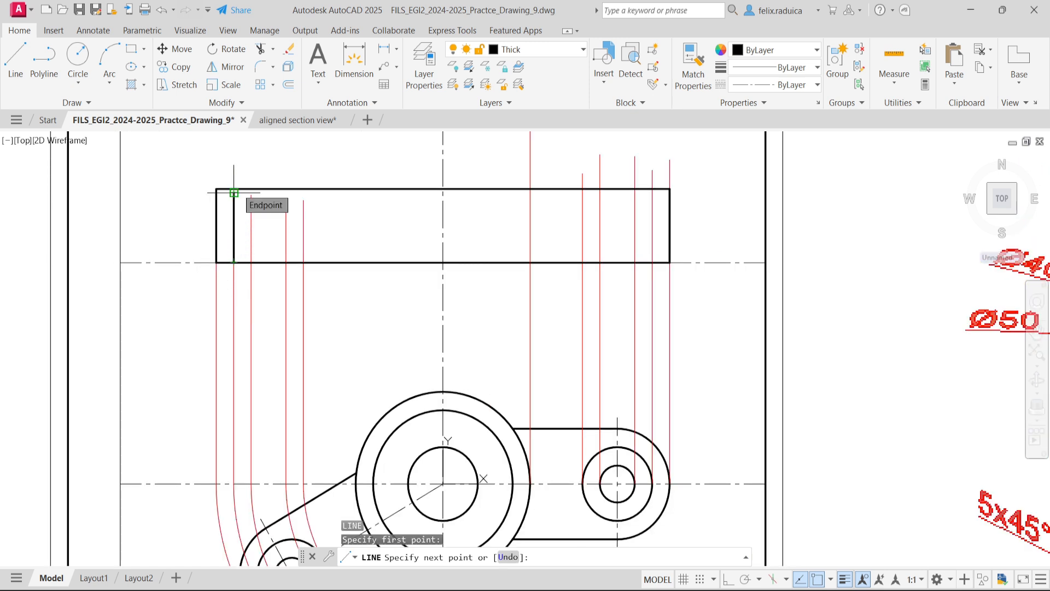
key("Return")
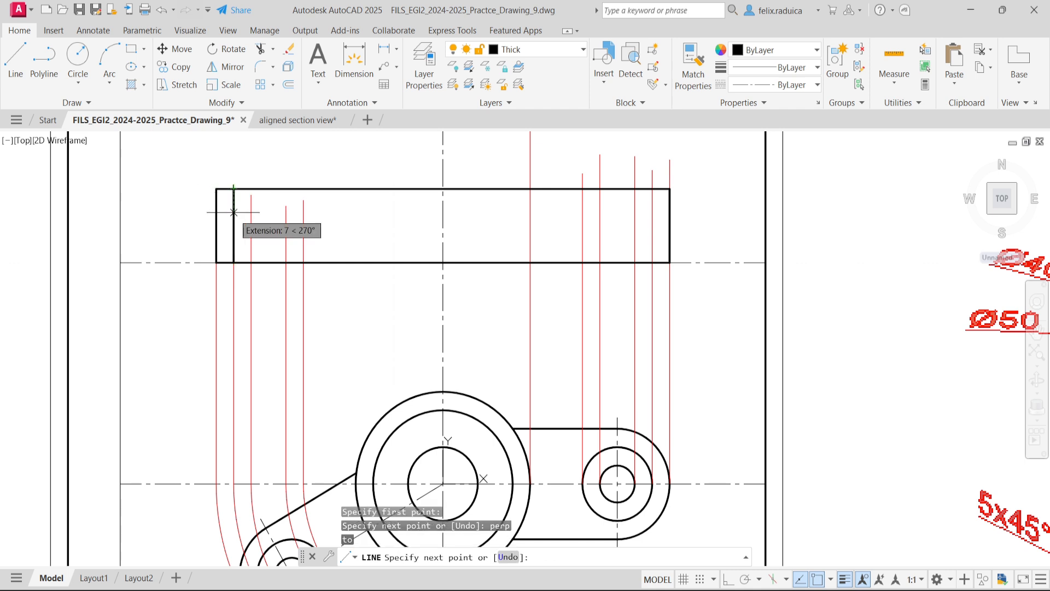
key("Return")
key("Return")
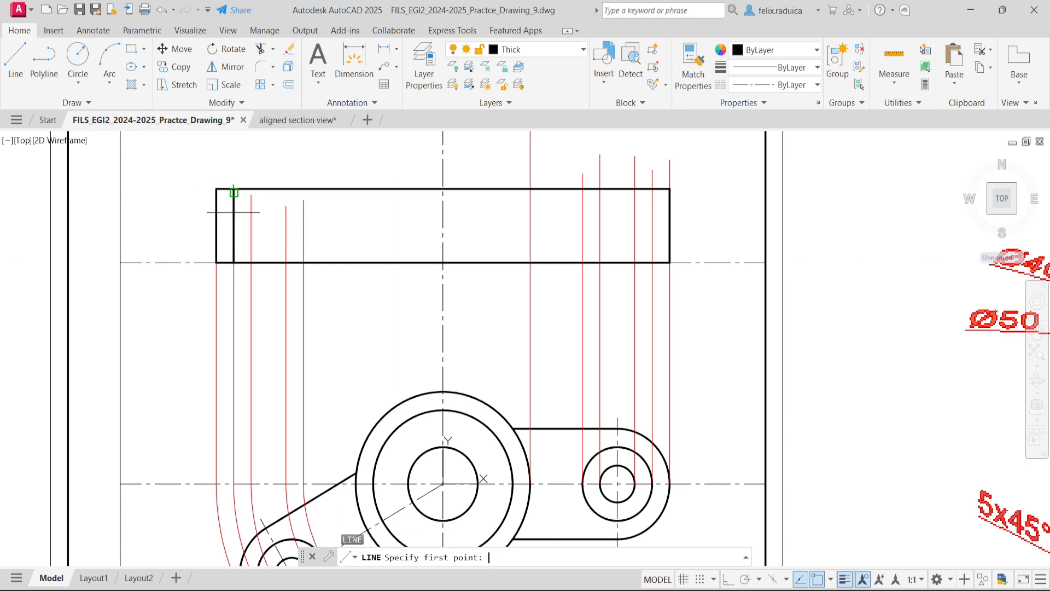
- Draw a vertical line across the rectangle's height on the projection line from the outer side of the rotated lug's smallest circle
left_click(251, 263)
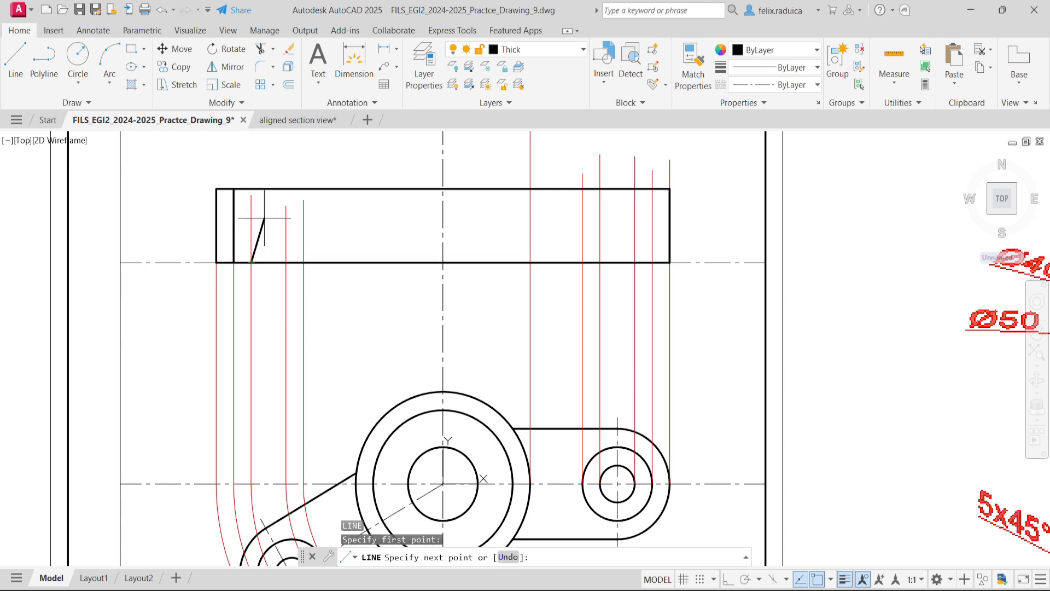
key("Return")
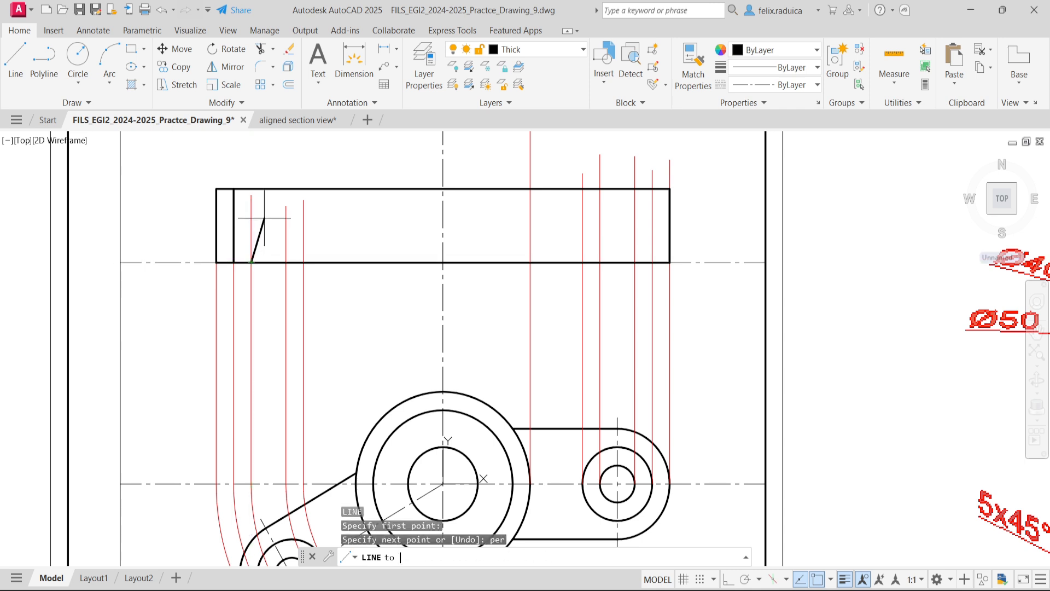
left_click(254, 192)
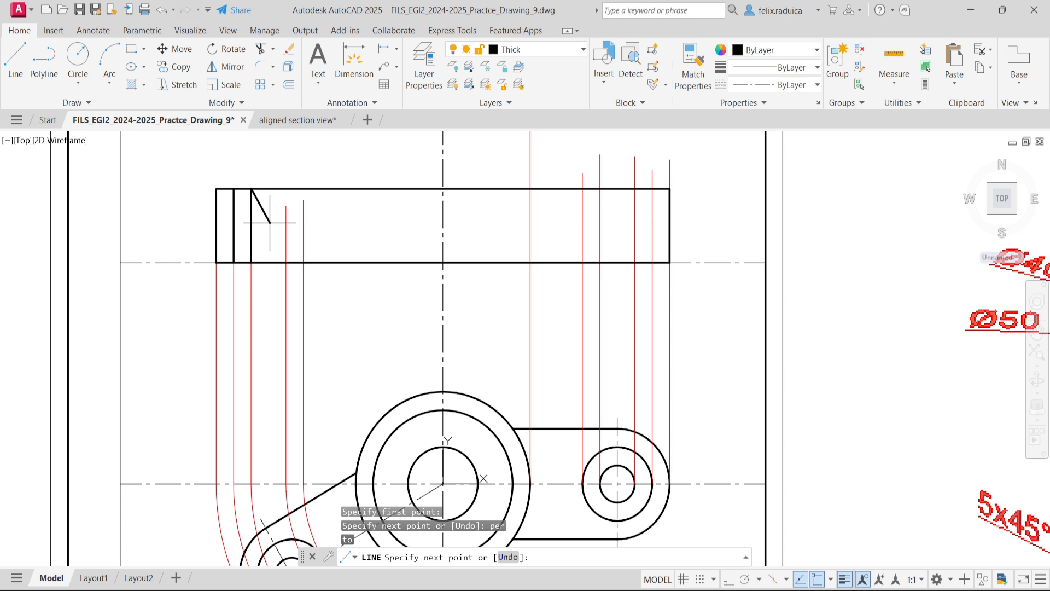
key("Return")
key("Return")
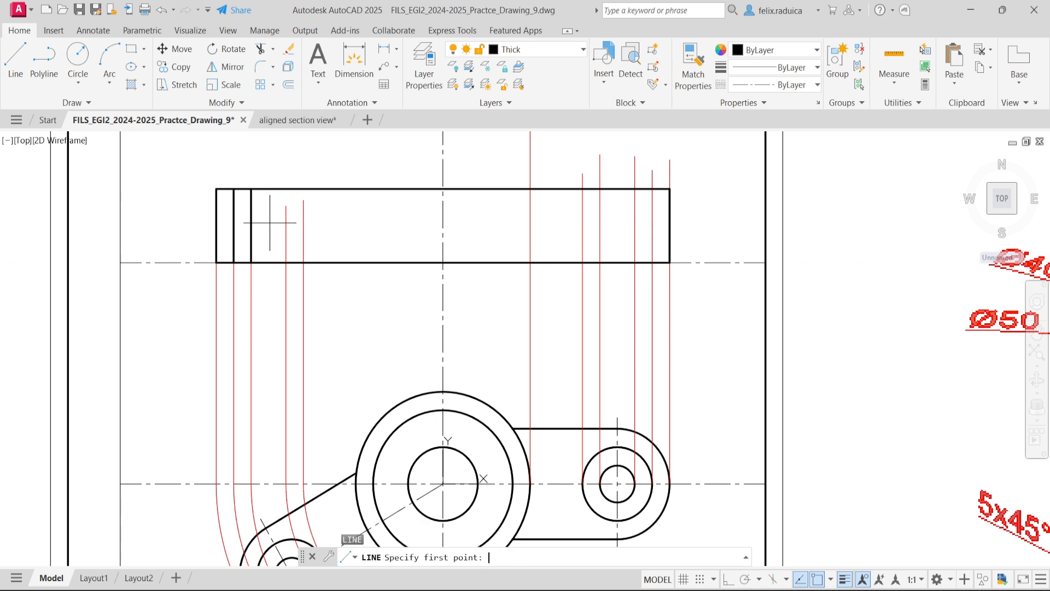
- Draw a vertical line across the rectangle's height on the projection line from the inner side of the rotated lug's smallest circle
left_click(286, 262)
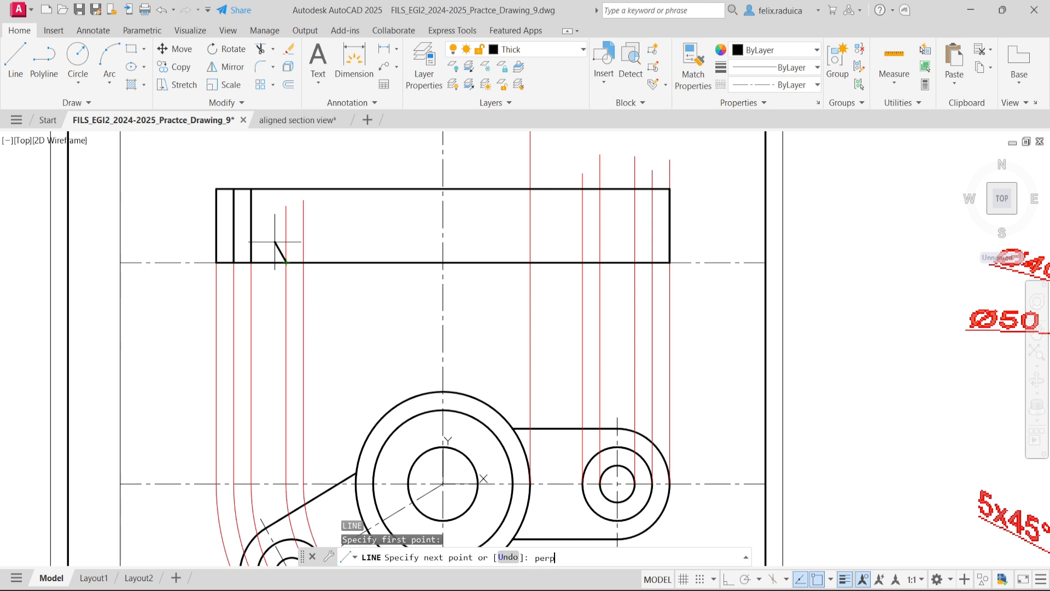
key("Return")
left_click(286, 188)
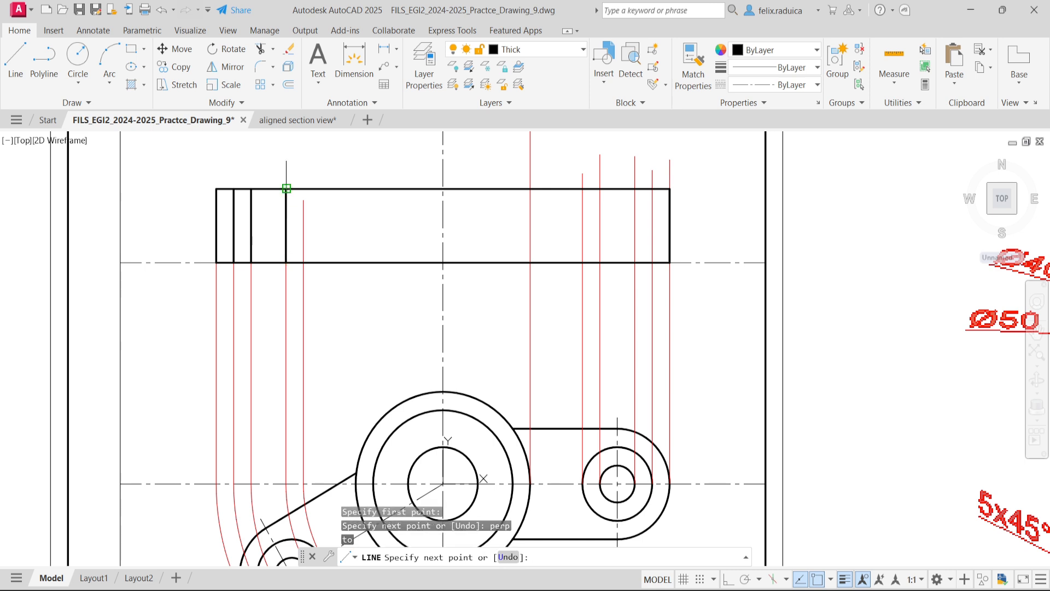
key("Return")
key("Return")
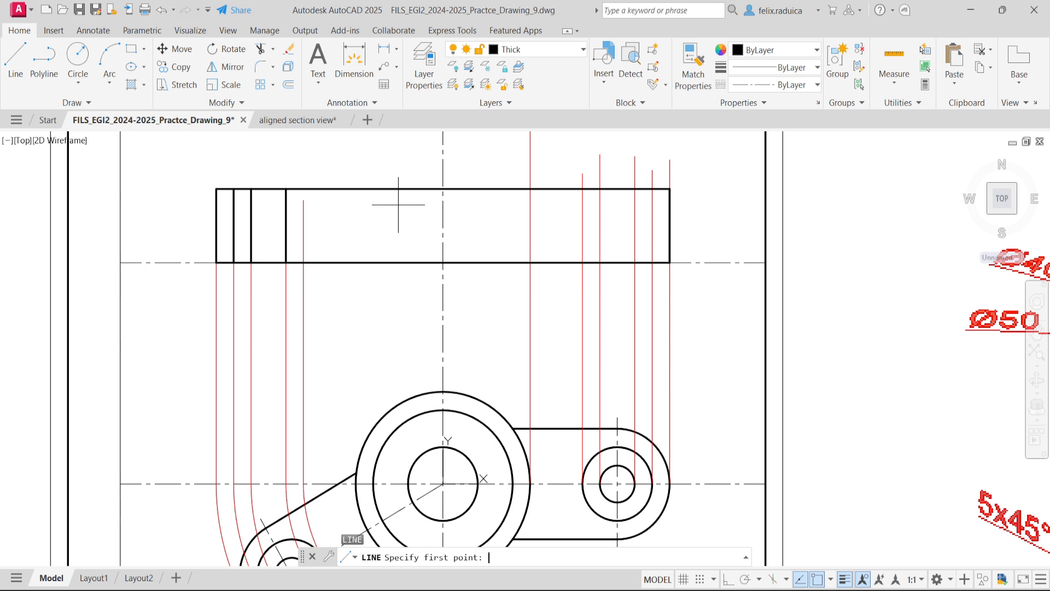
- Draw a vertical line across the rectangle's height on the projection line from the inner side of the rotated lug's middle circle
left_click(303, 262)
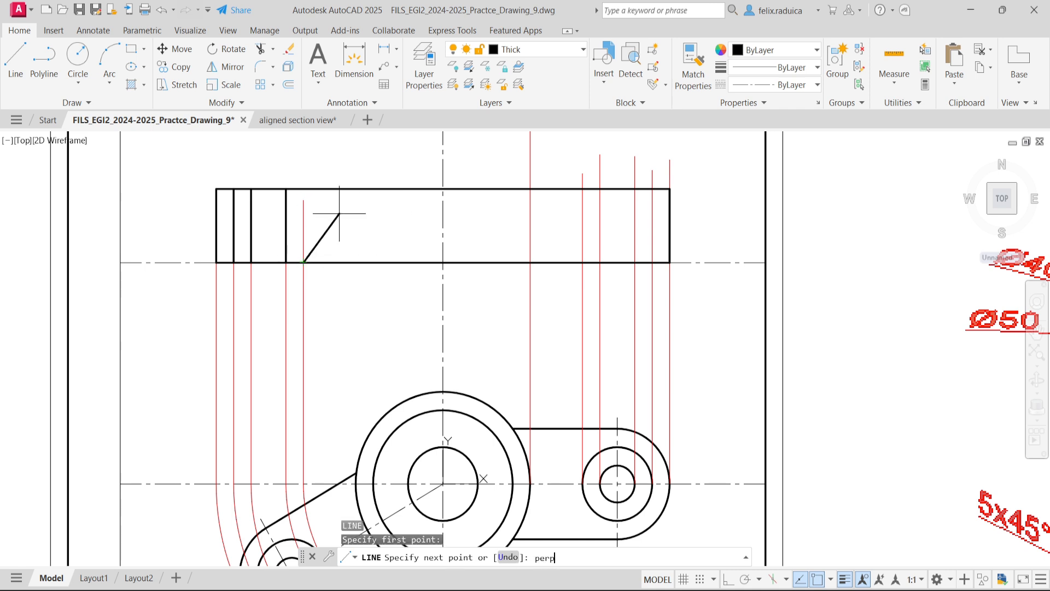
key("Return")
left_click(343, 191)
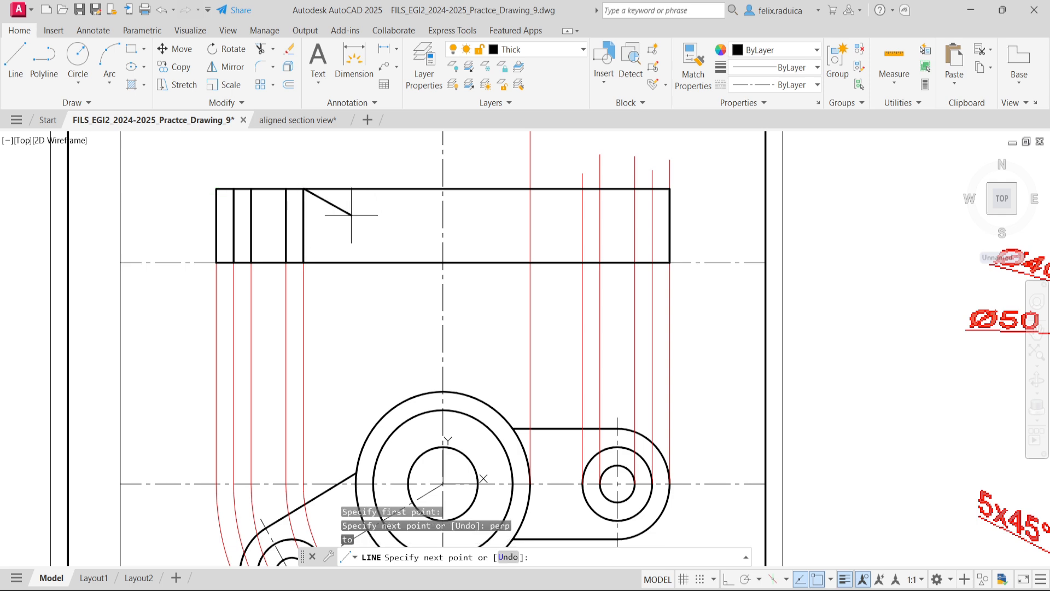
key("Return")
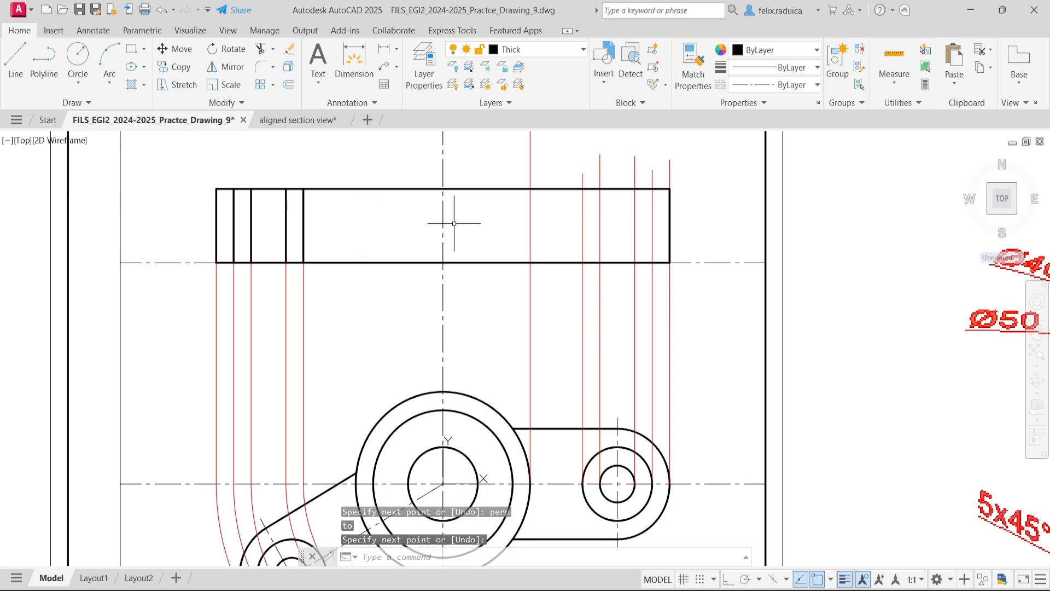
scroll(372, 236, "down", 4)
scroll(447, 243, "up", 3)
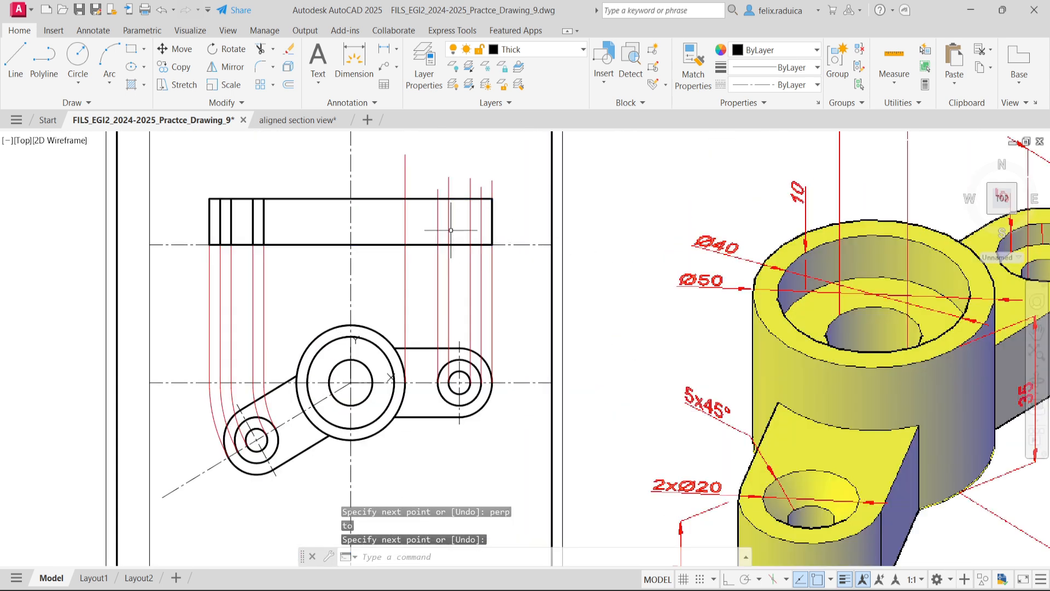
- Draw a vertical line across the rectangle's height on the projection line from the outer side of the horizontal lug's middle circle
scroll(448, 243, "up", 2)
key("Return")
left_click(499, 254)
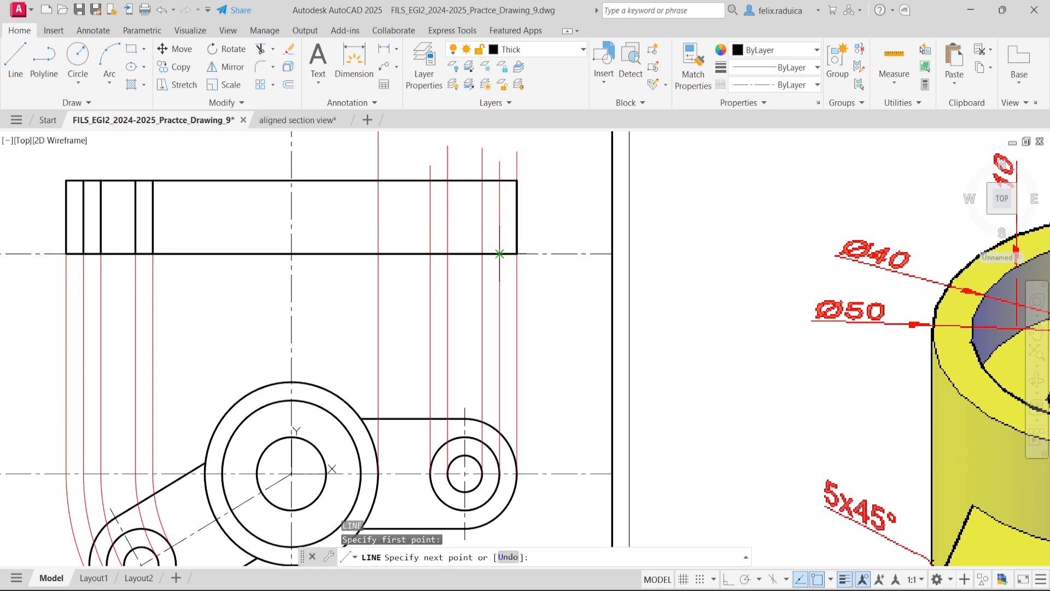
left_click(499, 179)
key("Return")
key("Return")
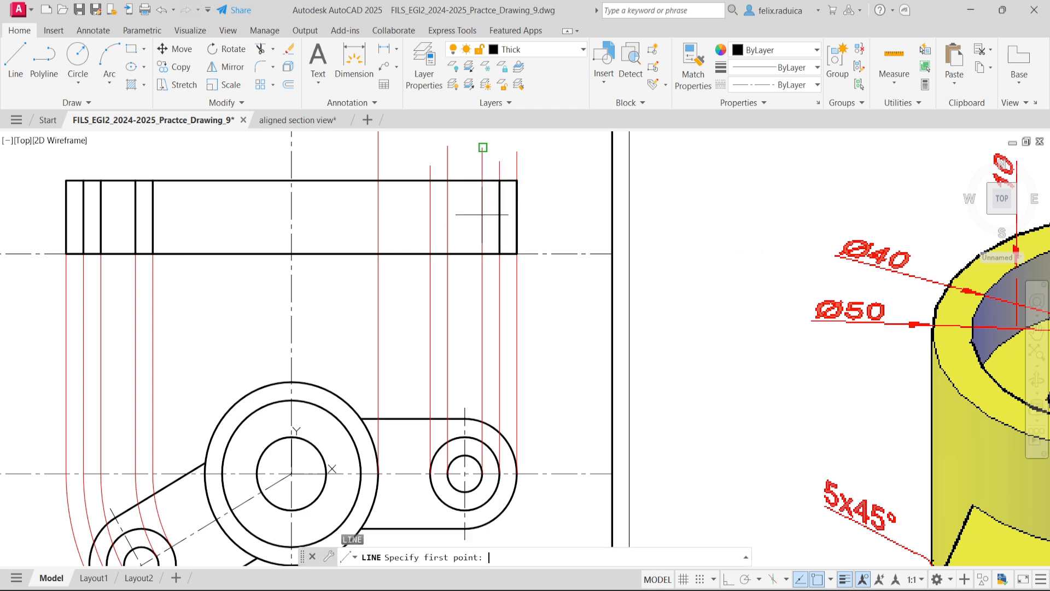
- Draw vertical lines across the rectangle's height on the projection lines from both sides of the horizontal lug's smallest circle
left_click(482, 253)
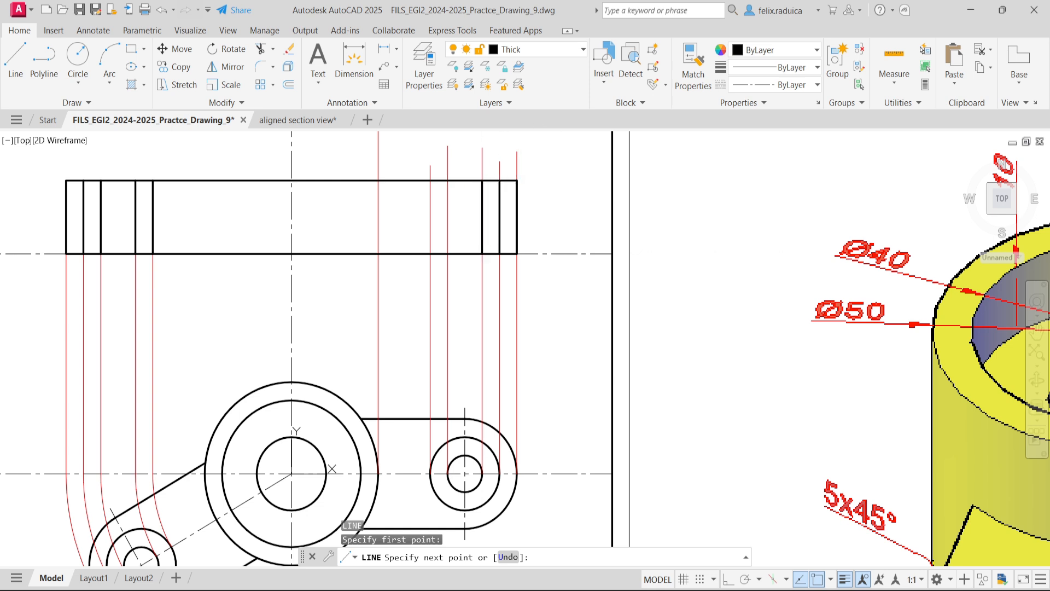
left_click(483, 180)
key("Return")
key("Return")
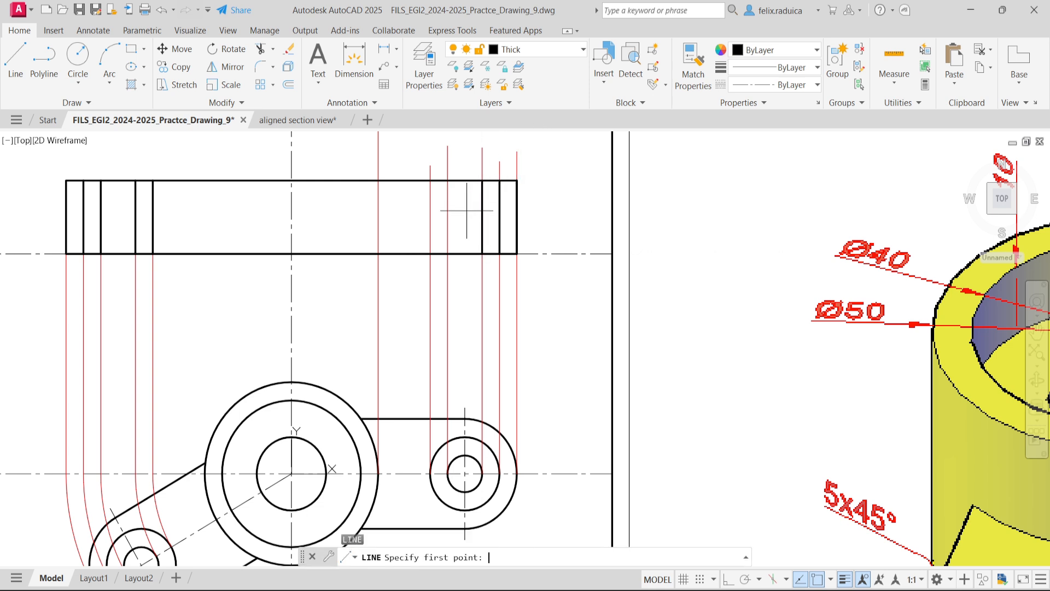
left_click(448, 253)
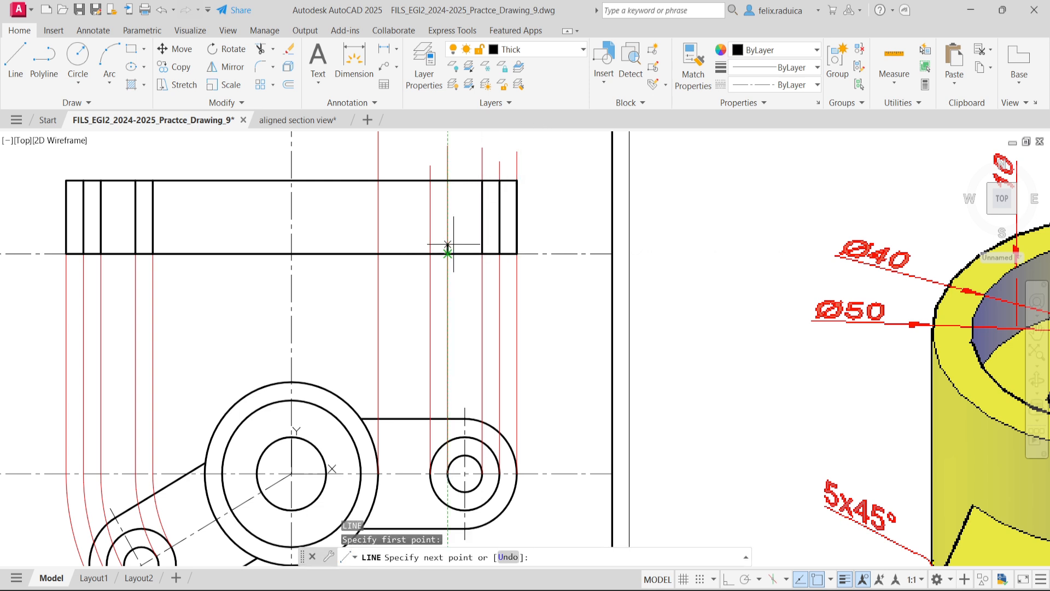
left_click(447, 180)
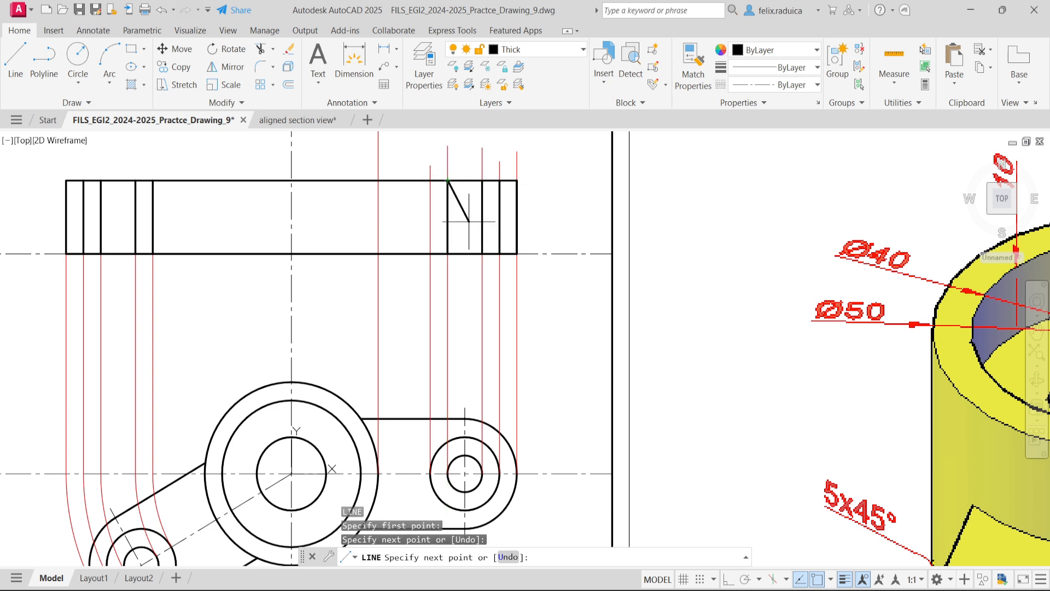
key("Return")
key("Return")
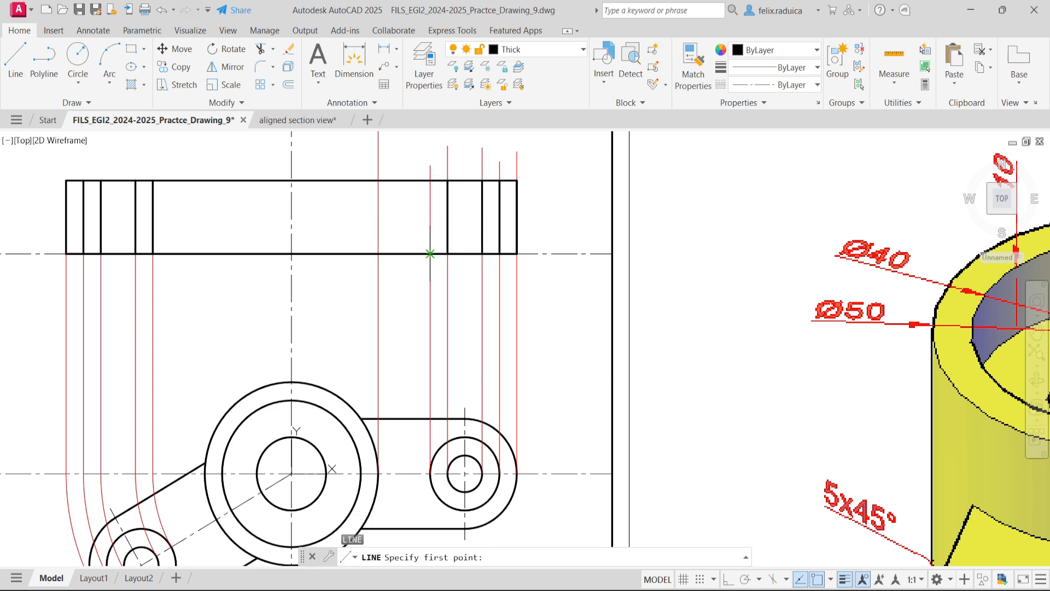
- Draw a vertical line across the rectangle's height on the projection line from the inner side of the horizontal lug's middle circle
left_click(430, 179)
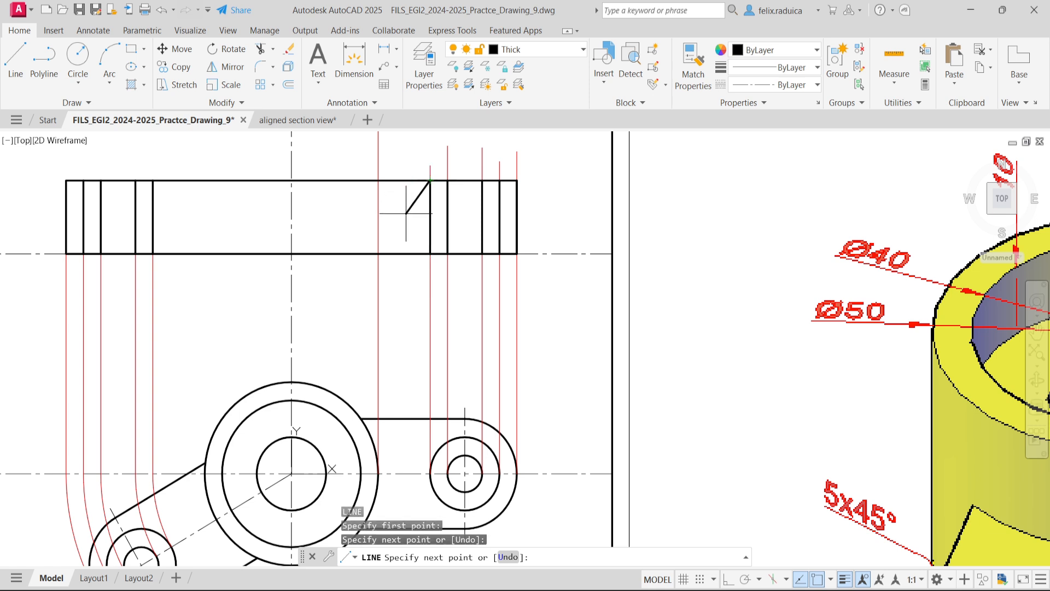
key("Return")
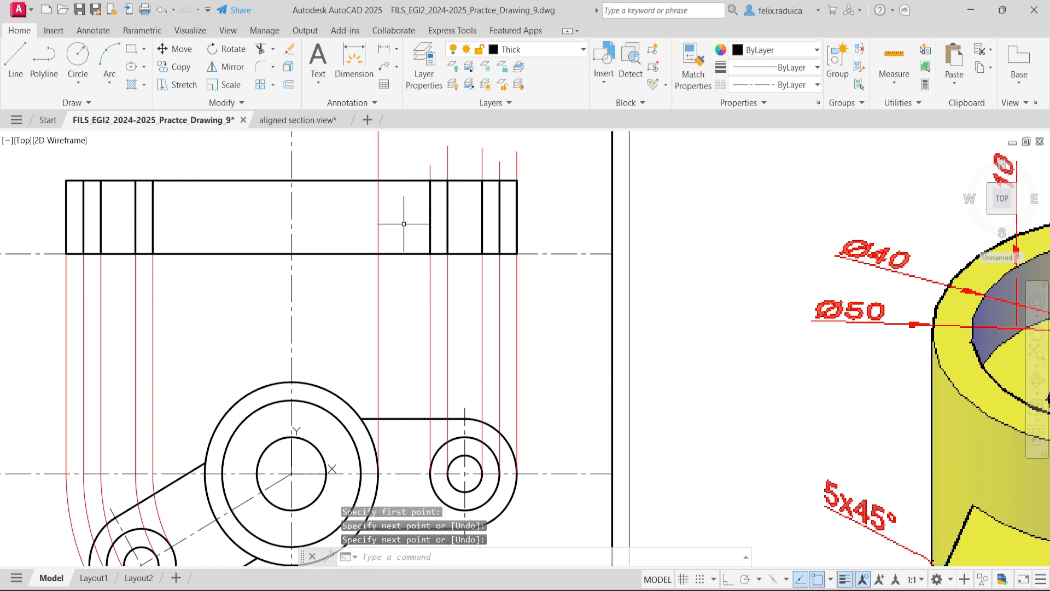
- Draw a vertical line across the rectangle's height on the projection line from the central boss's outer circle
key("Return")
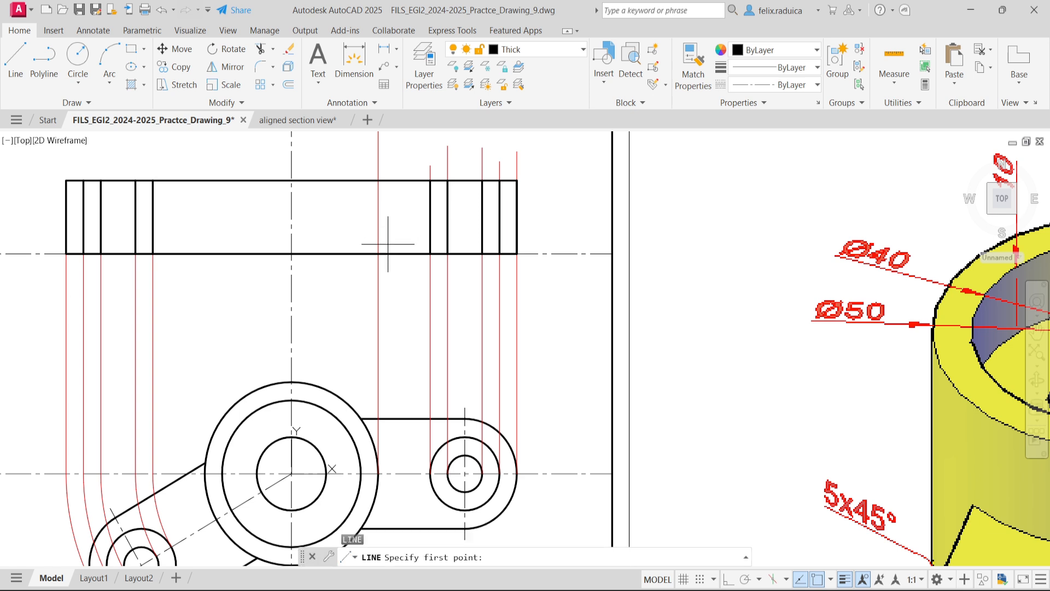
left_click(378, 180)
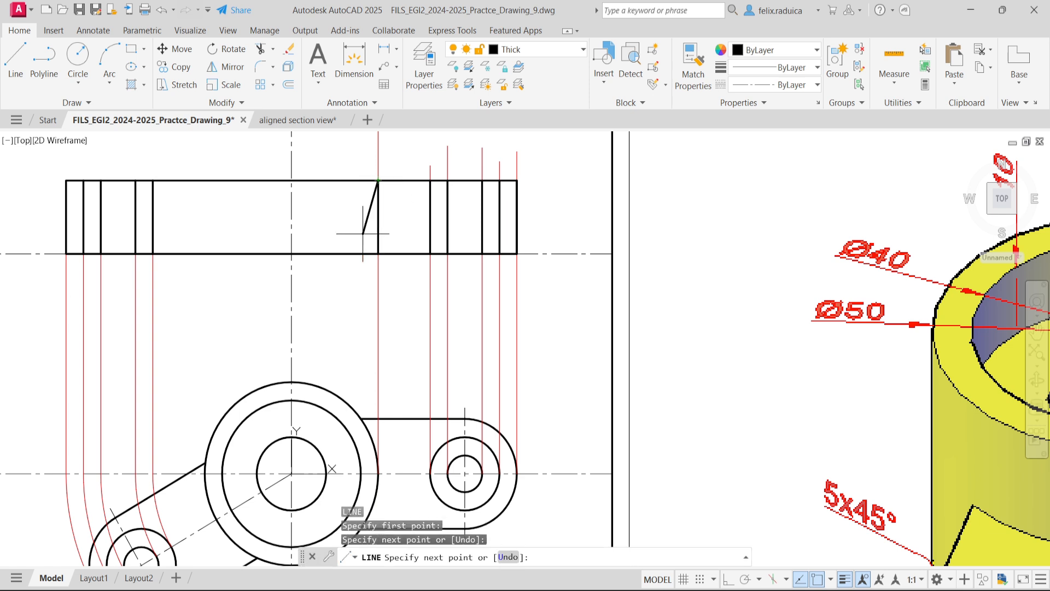
key("Return")
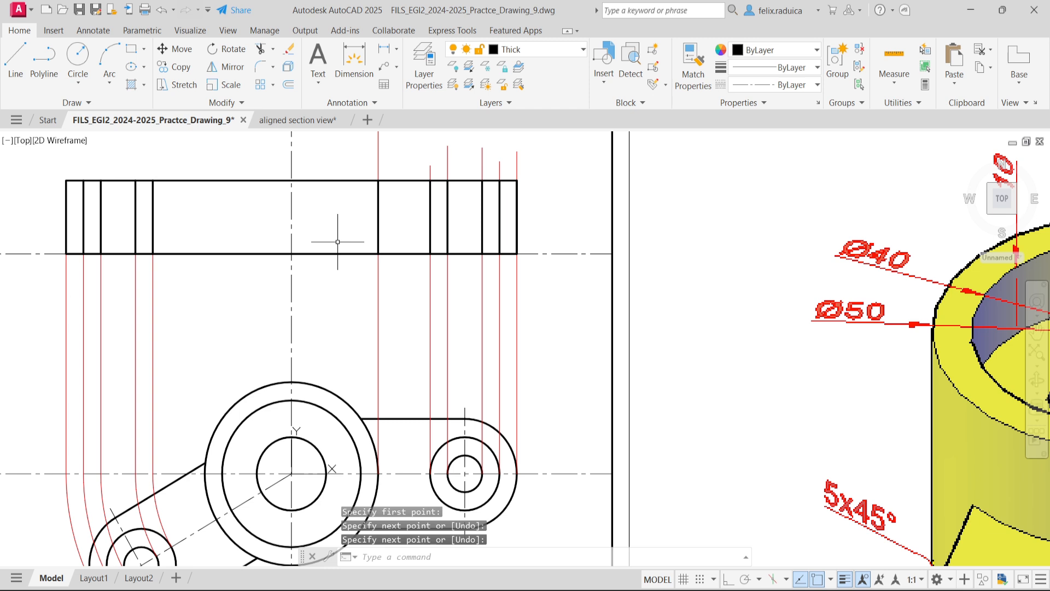
- Mirror the boss's outer edge line about the vertical centreline of the section view, keeping the source line
type("mirr")
key("Return")
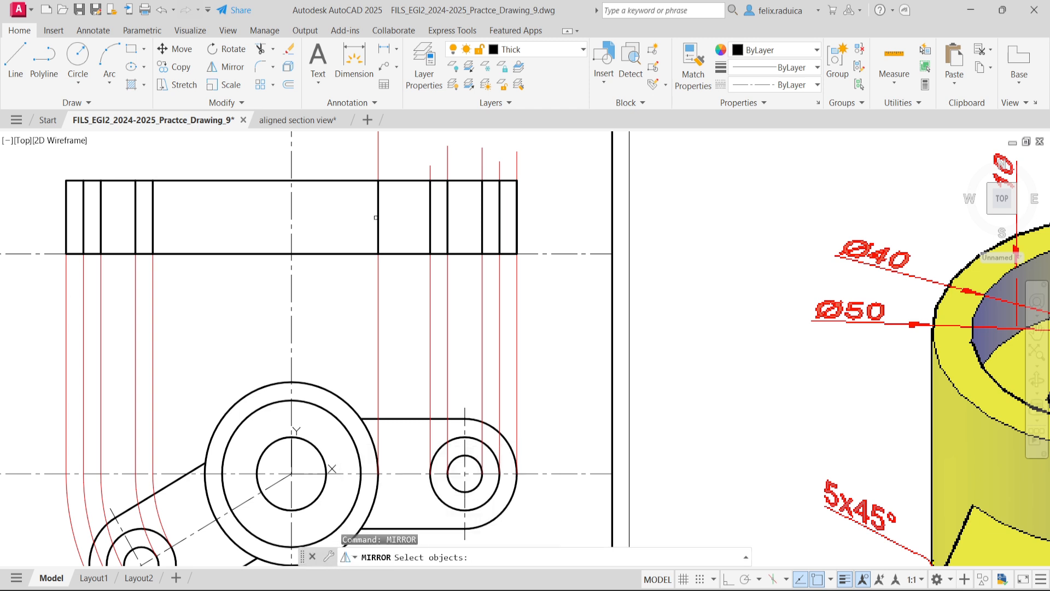
left_click(376, 217)
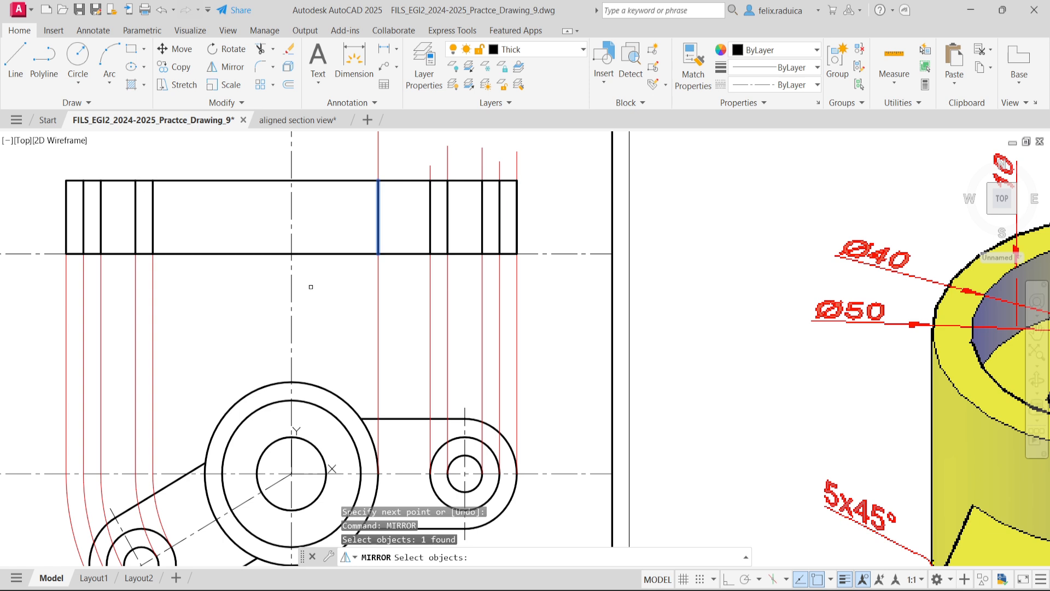
key("Return")
left_click(291, 253)
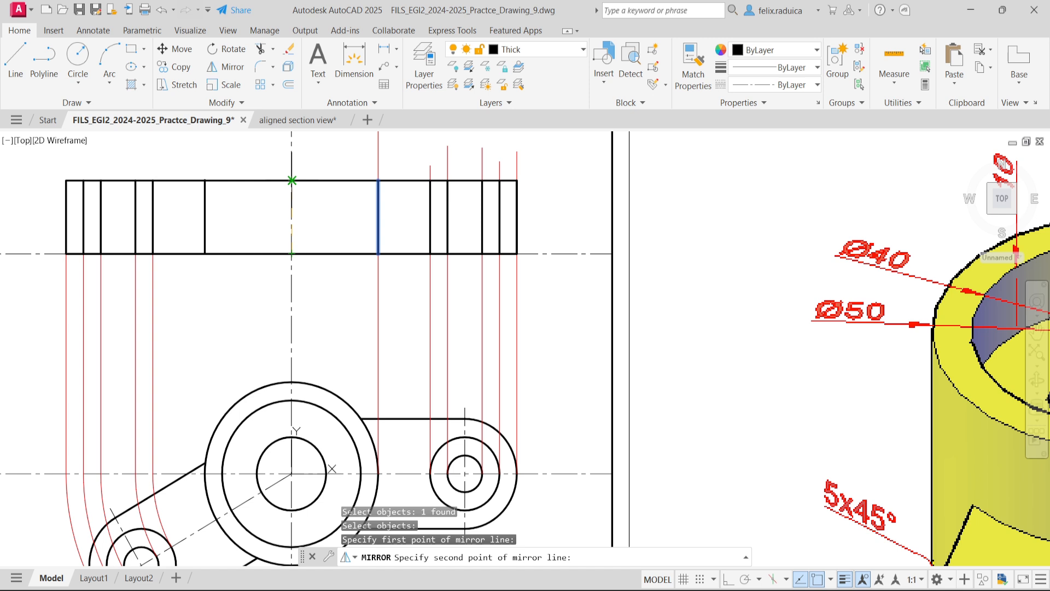
left_click(291, 180)
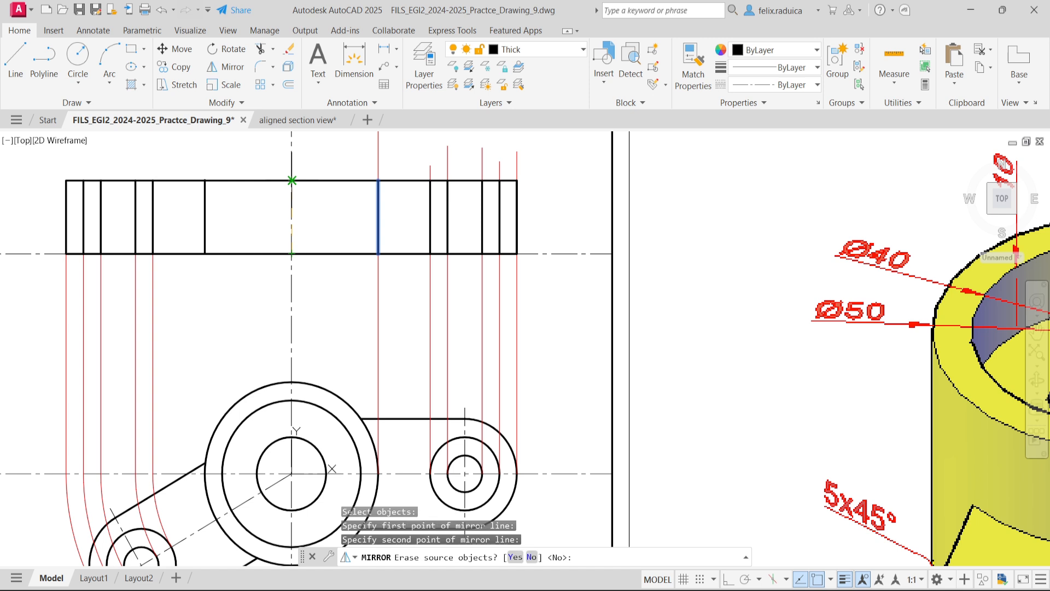
key("Return")
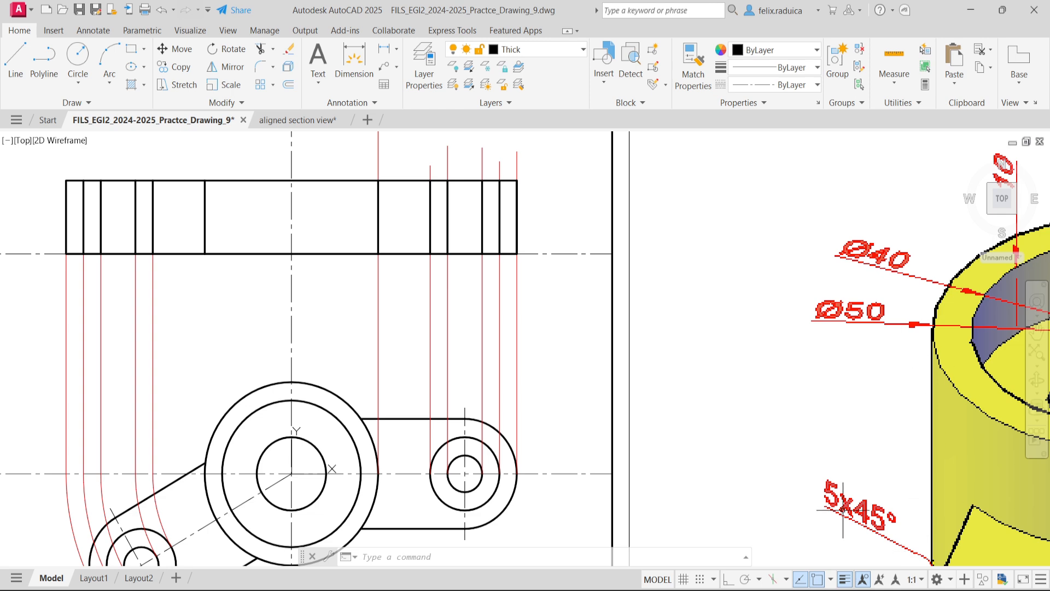
- Offset both outer edge lines of the boss in the section view inward by 5
scroll(830, 497, "down", 4)
scroll(831, 498, "down", 2)
middle_click(916, 466)
middle_click(916, 467)
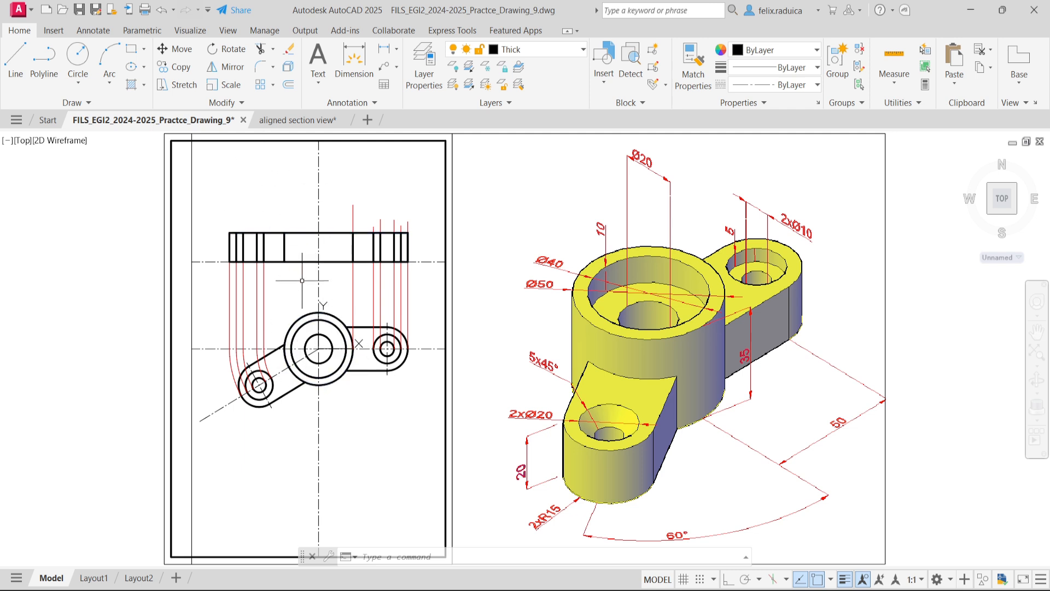
type("offset")
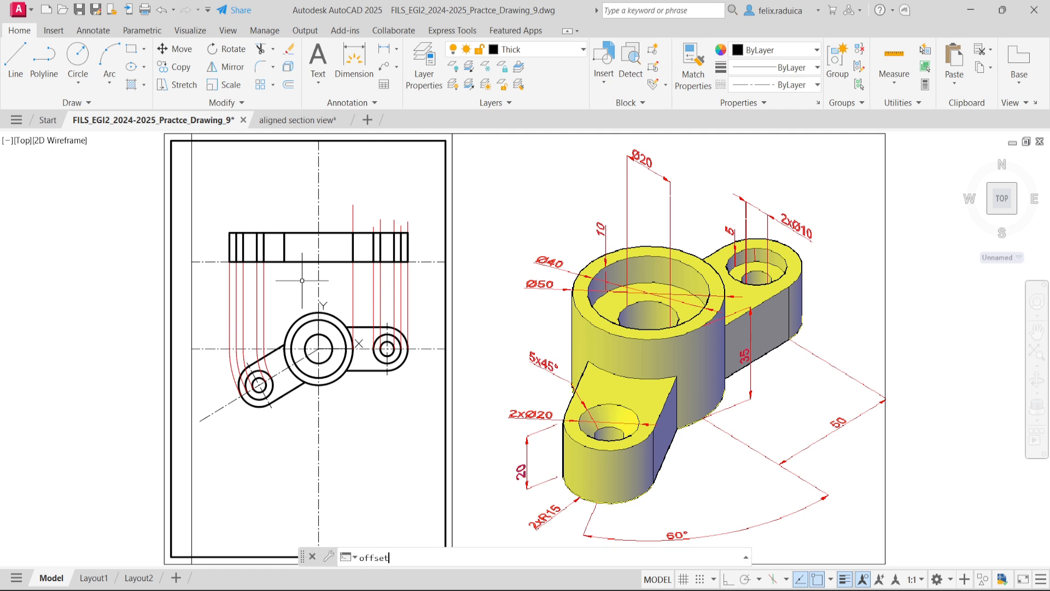
key("Return")
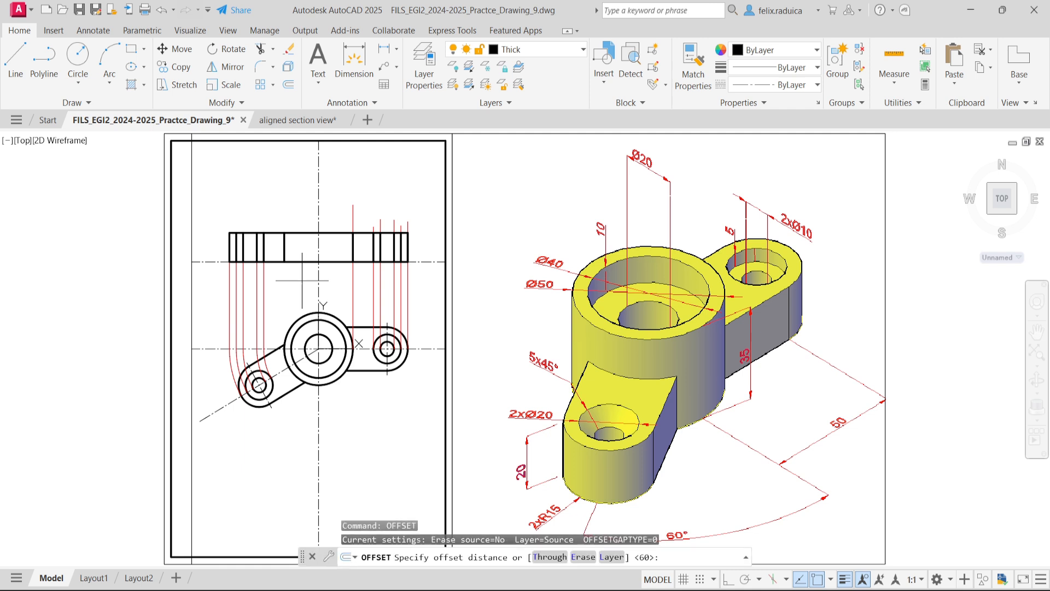
key("Return")
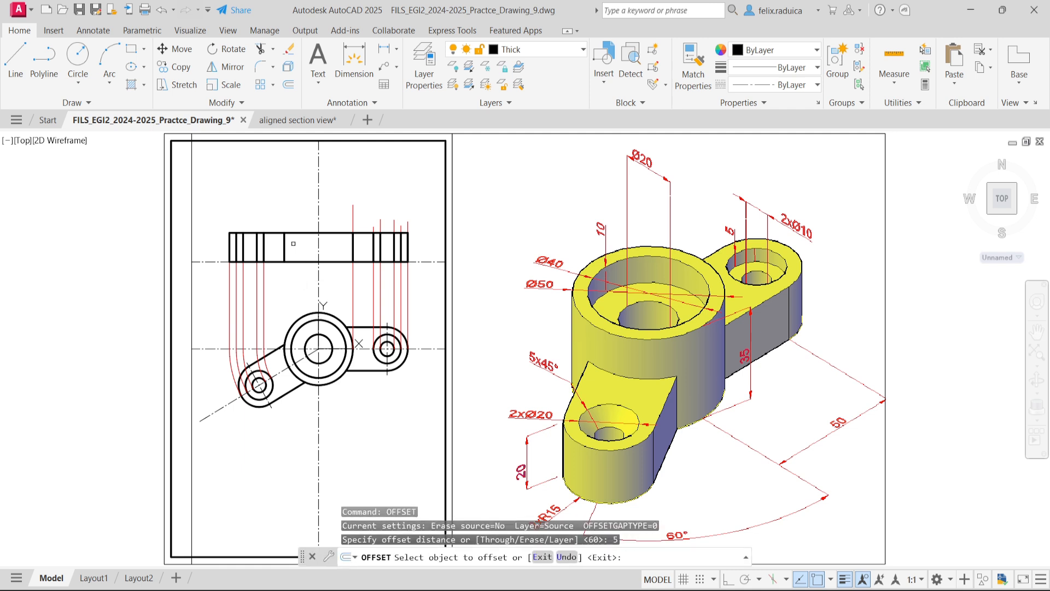
left_click(284, 245)
left_click(299, 243)
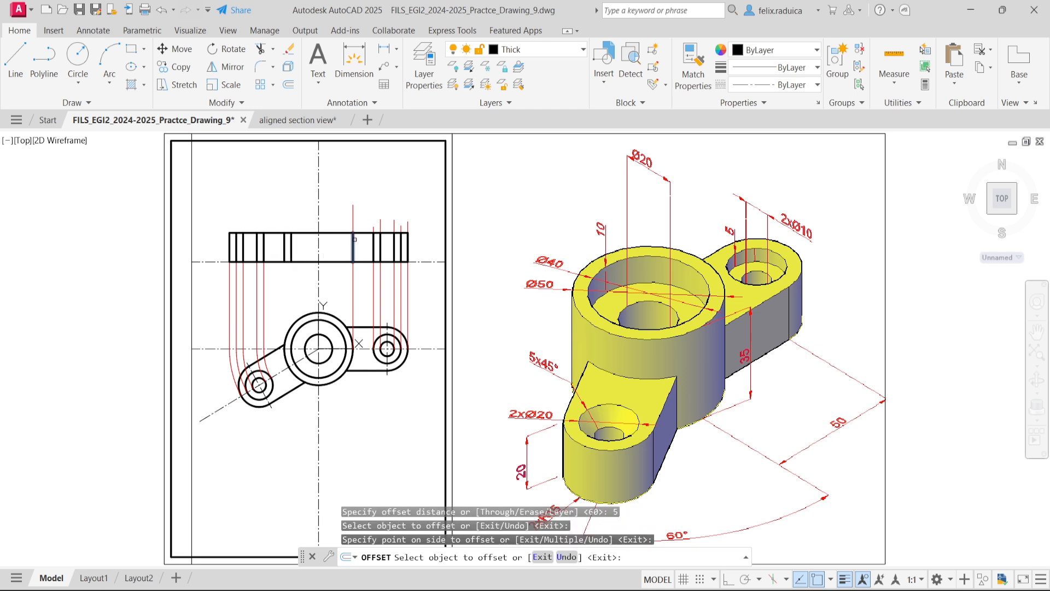
left_click(354, 233)
left_click(338, 244)
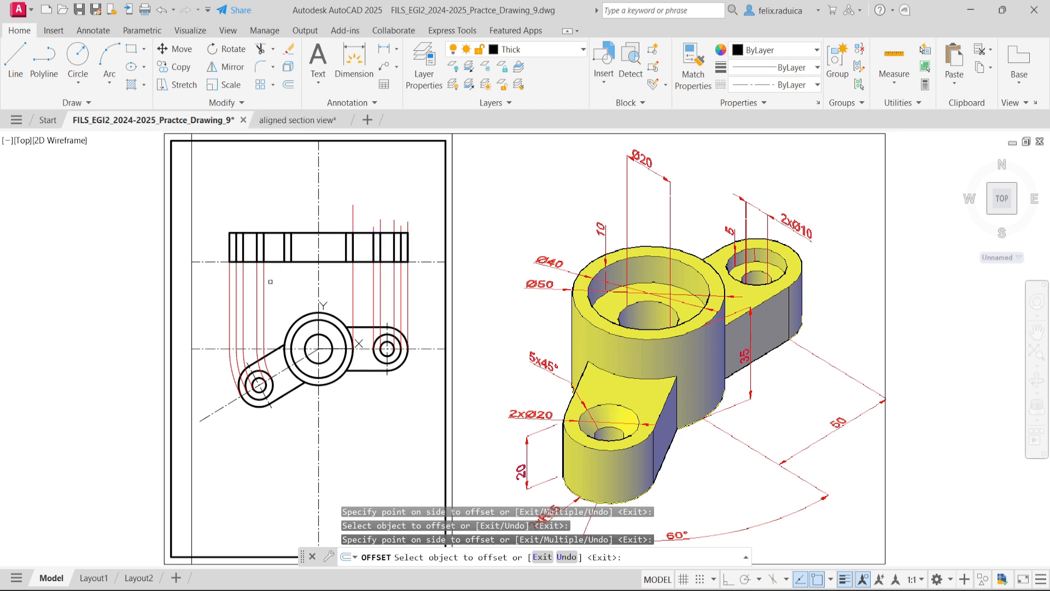
key("Return")
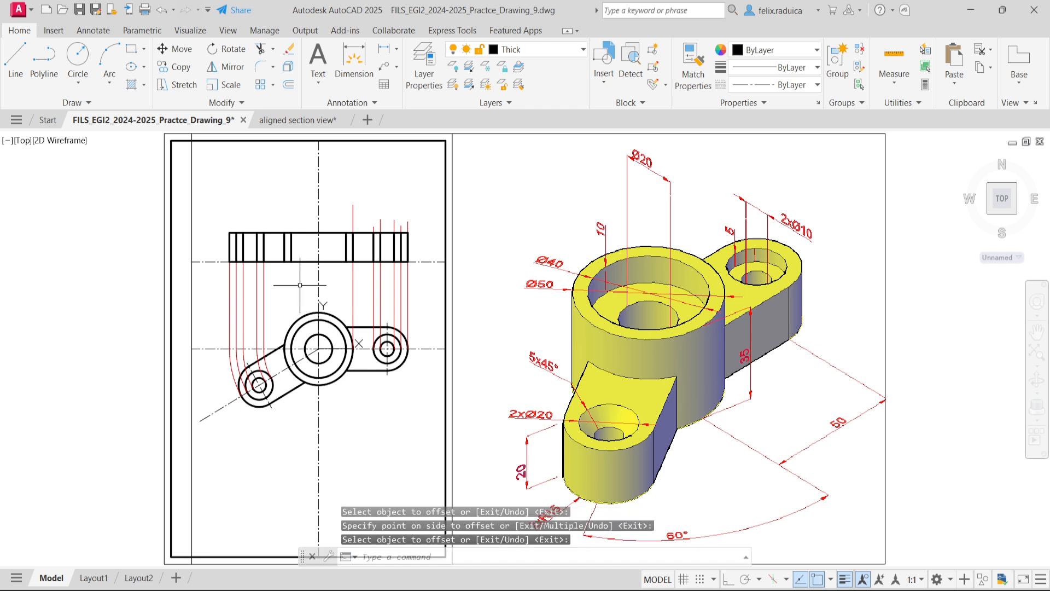
type("offset")
key("Return")
type("10.")
key("Return")
key("Escape")
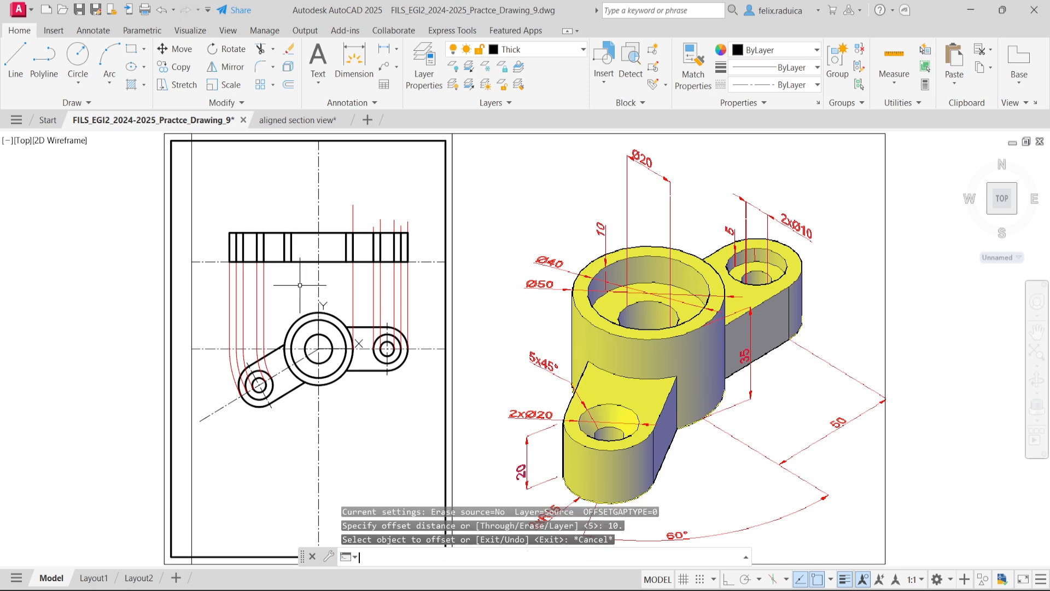
- Offset the two Ø40 recess lines in the section view inward by 10 to form the Ø20 hole's edges
type("offset")
key("Return")
type("10")
key("Return")
scroll(299, 285, "up", 2)
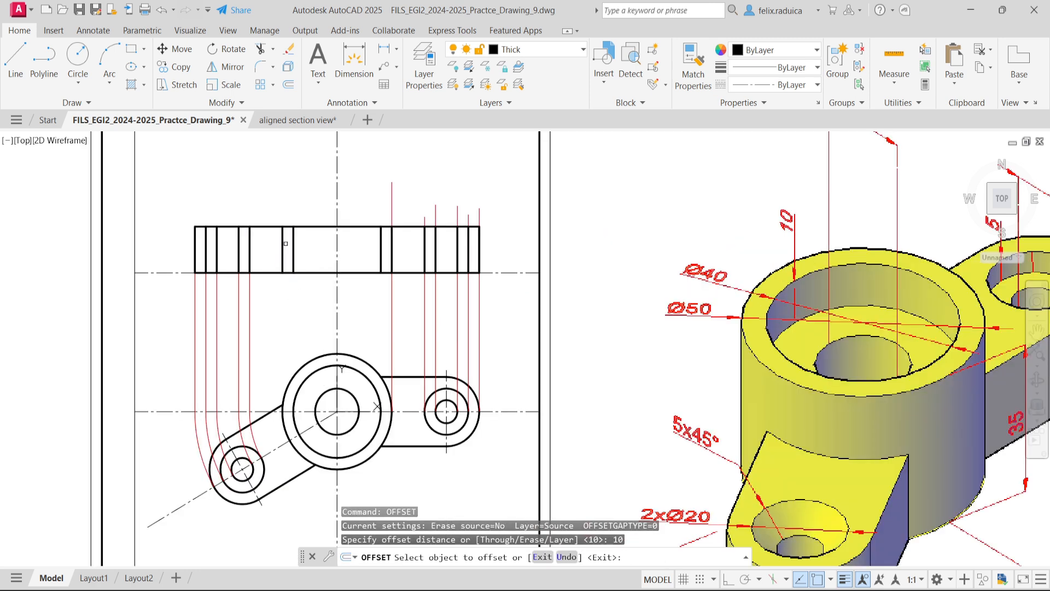
left_click(293, 249)
left_click(394, 255)
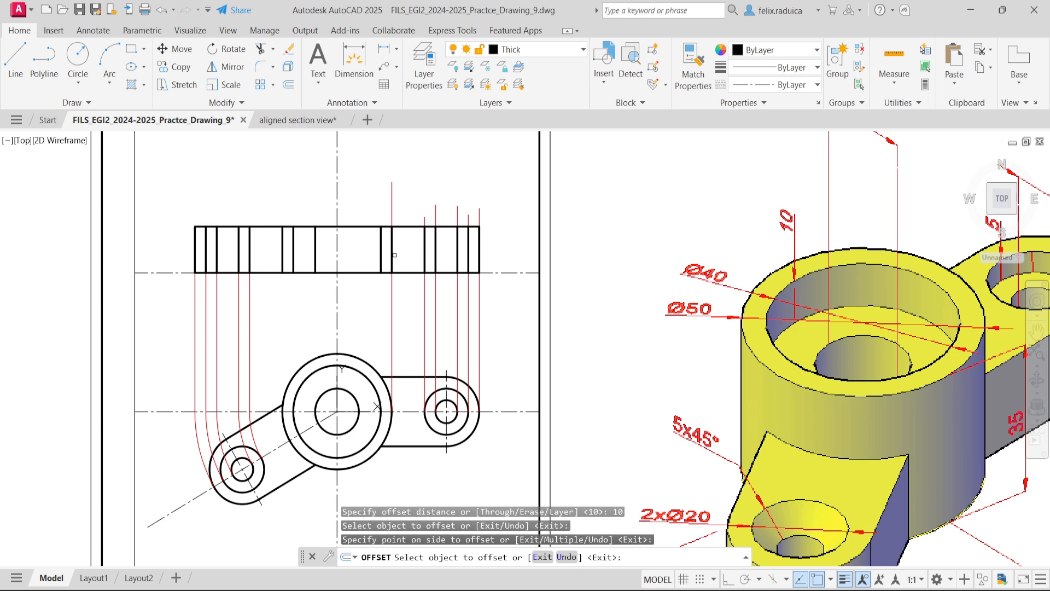
left_click(381, 249)
left_click(345, 248)
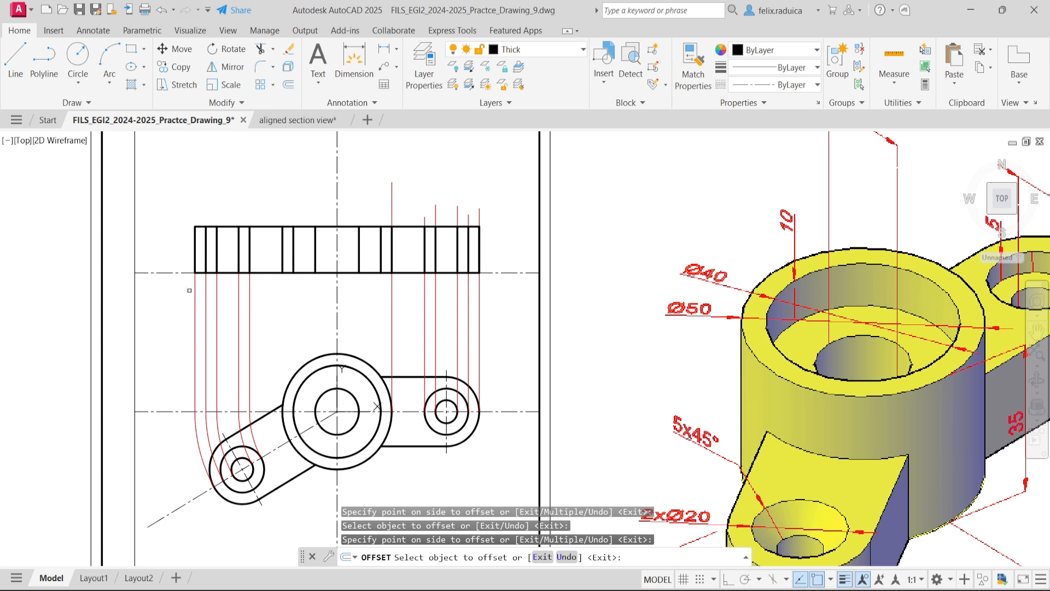
key("Return")
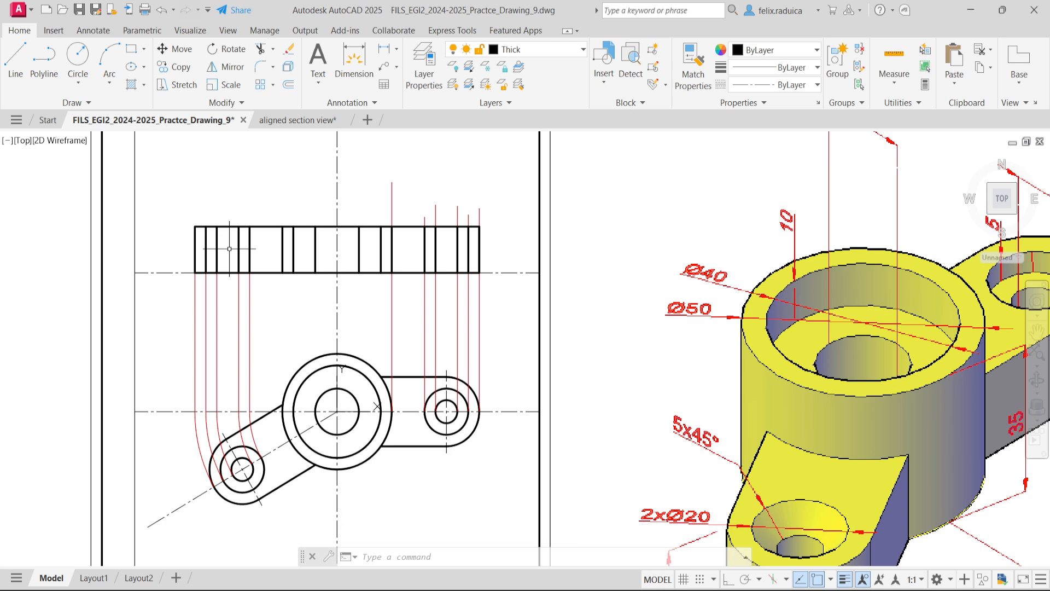
- Offset the inner edge line of the rotated lug's small hole by 5 toward the hole's middle in the section view
type("offset")
key("Return")
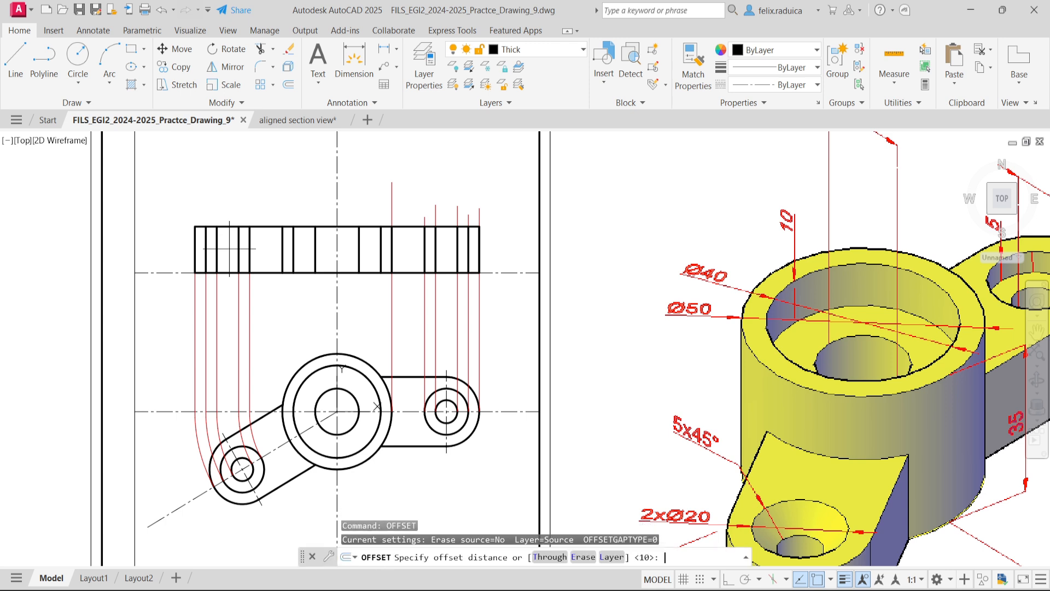
type("5")
key("Return")
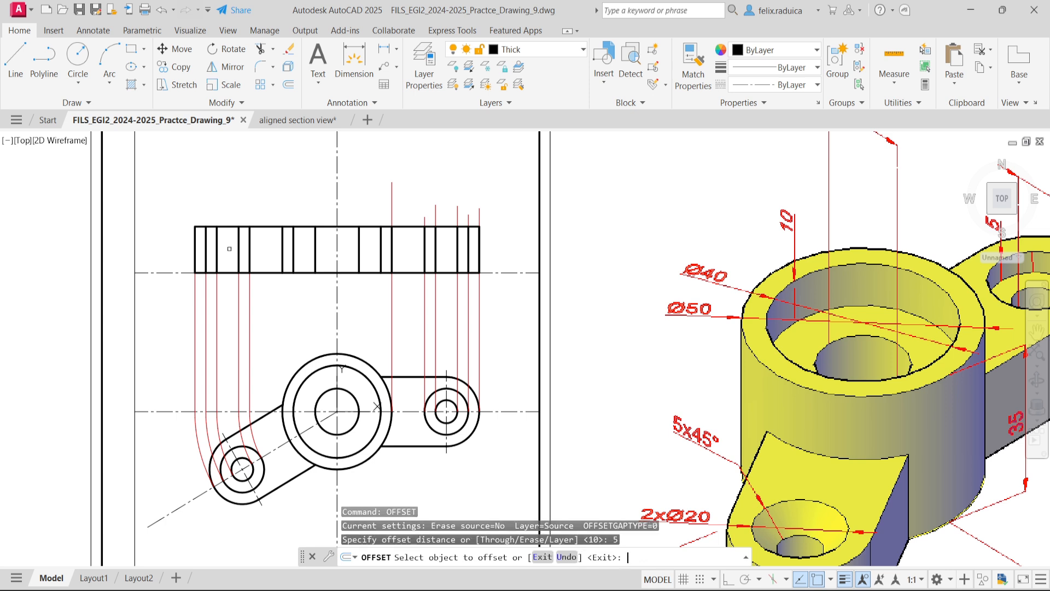
left_click(238, 249)
left_click(227, 268)
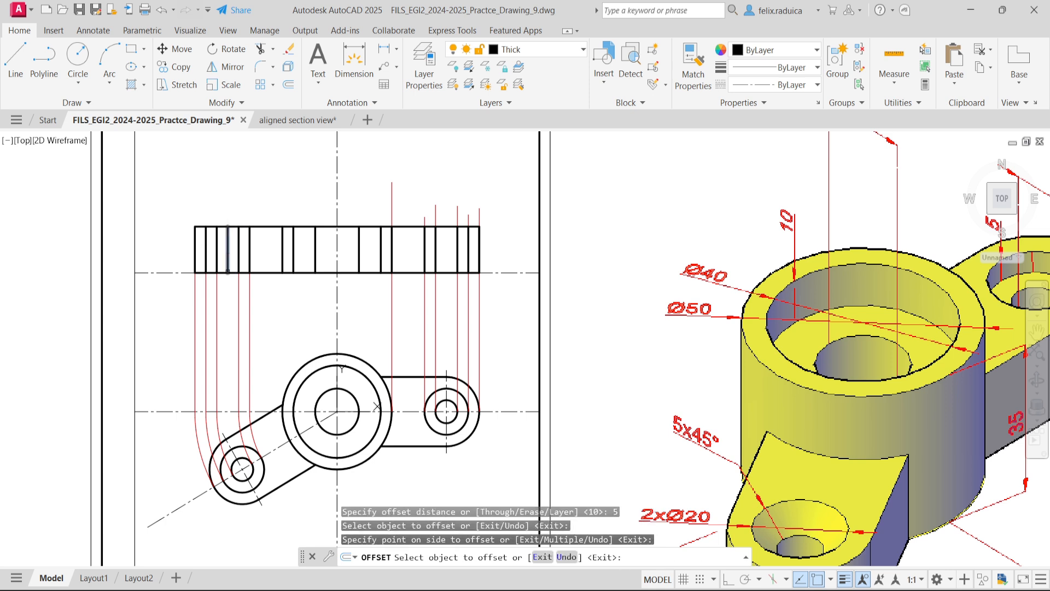
key("Return")
- Stretch the lower end of the line in the middle of the rotated lug's hole 3 downward beyond the rectangle's base
left_click(227, 248)
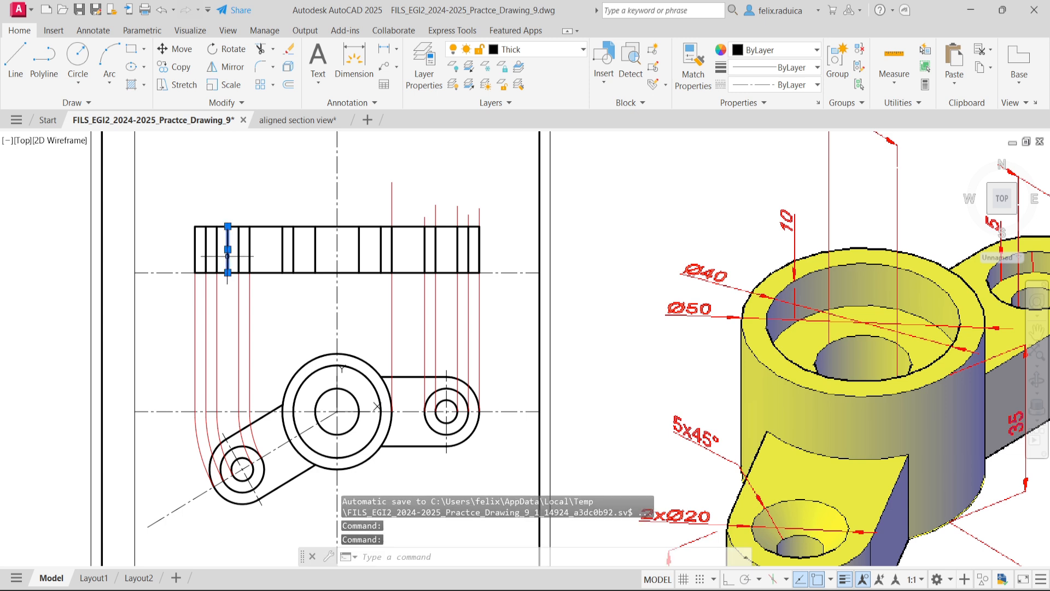
left_click(228, 273)
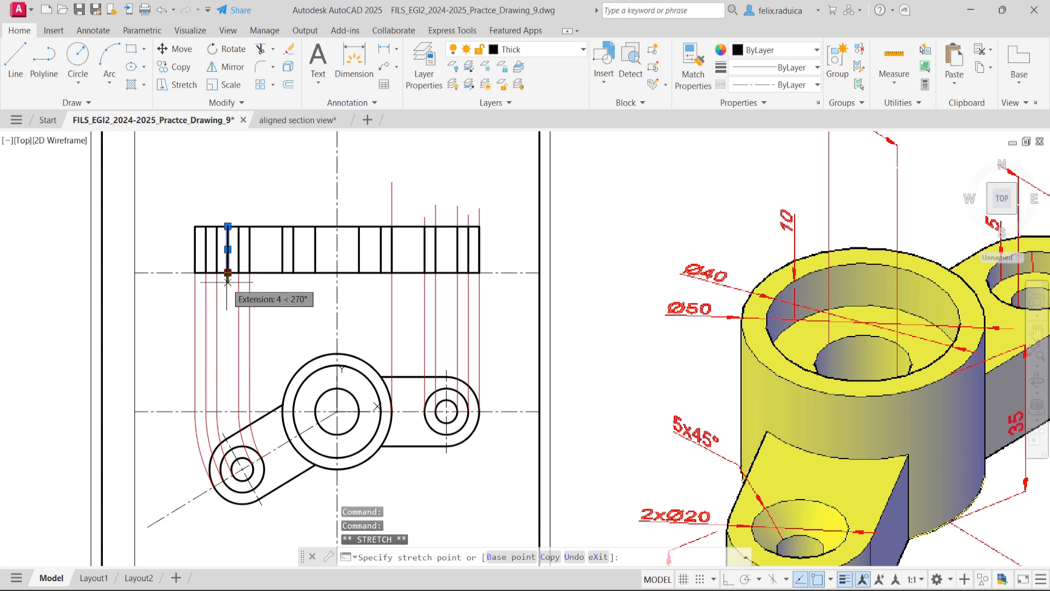
type("3")
key("Return")
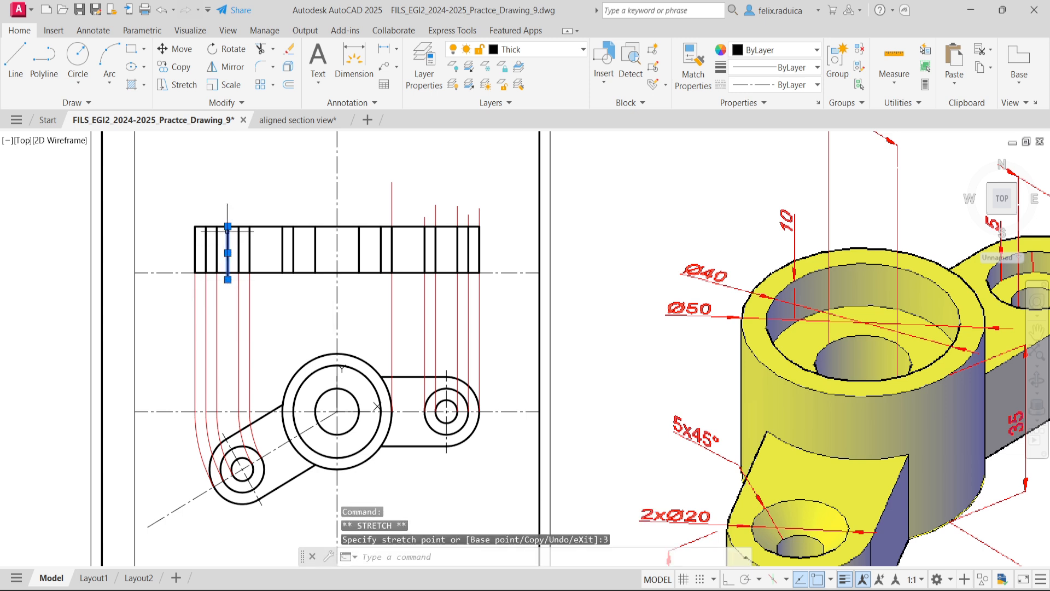
- Stretch the upper end of the line in the middle of the rotated lug's hole 3 upward beyond the rectangle's top
left_click(228, 226)
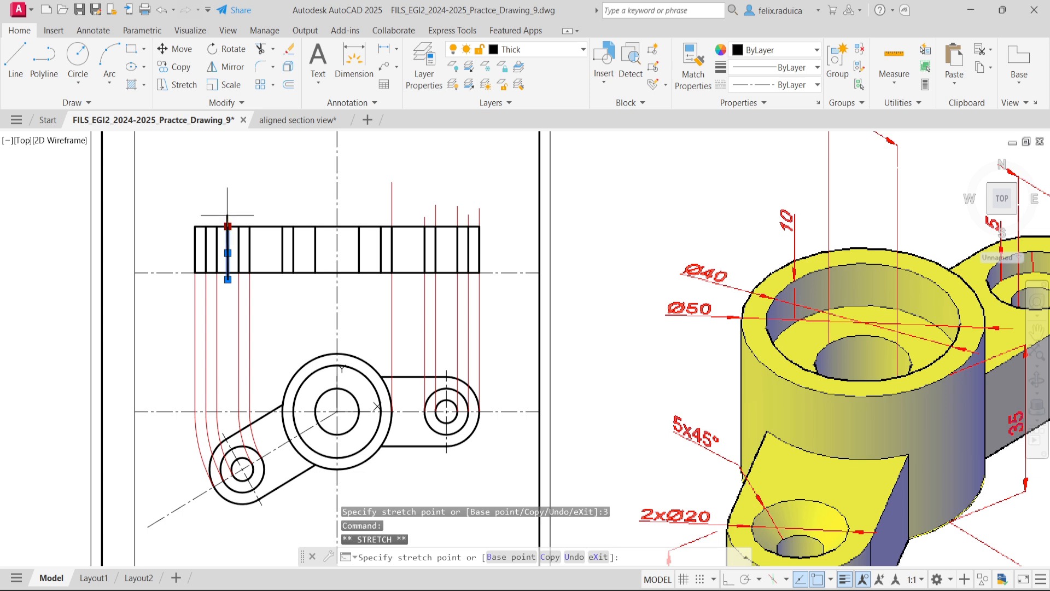
key("Escape")
key("Escape")
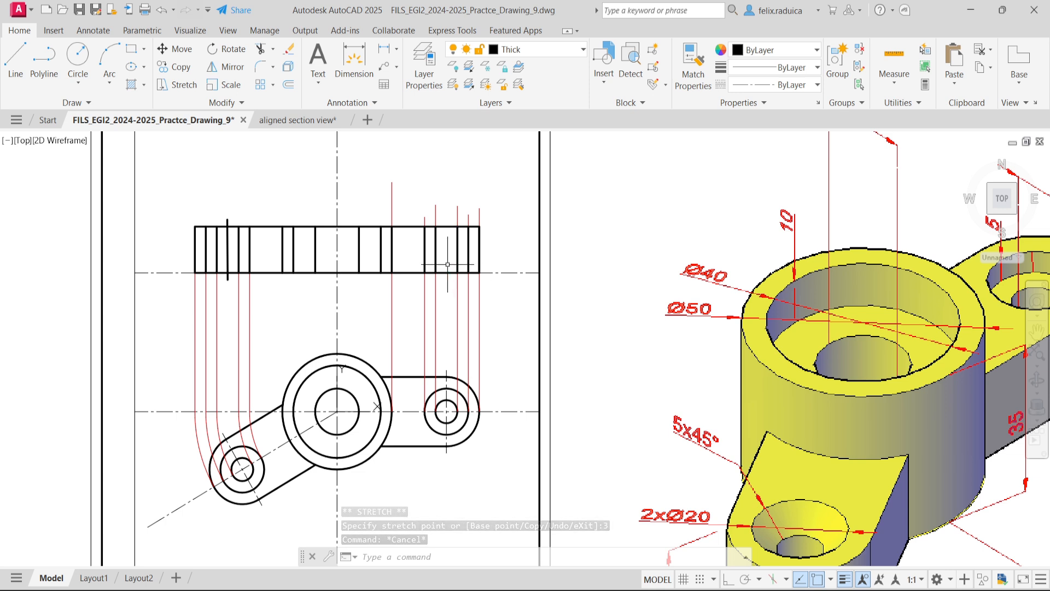
- Offset the outer edge line of the horizontal lug's small hole by 5 toward the hole's middle in the section view
type("offset")
key("Return")
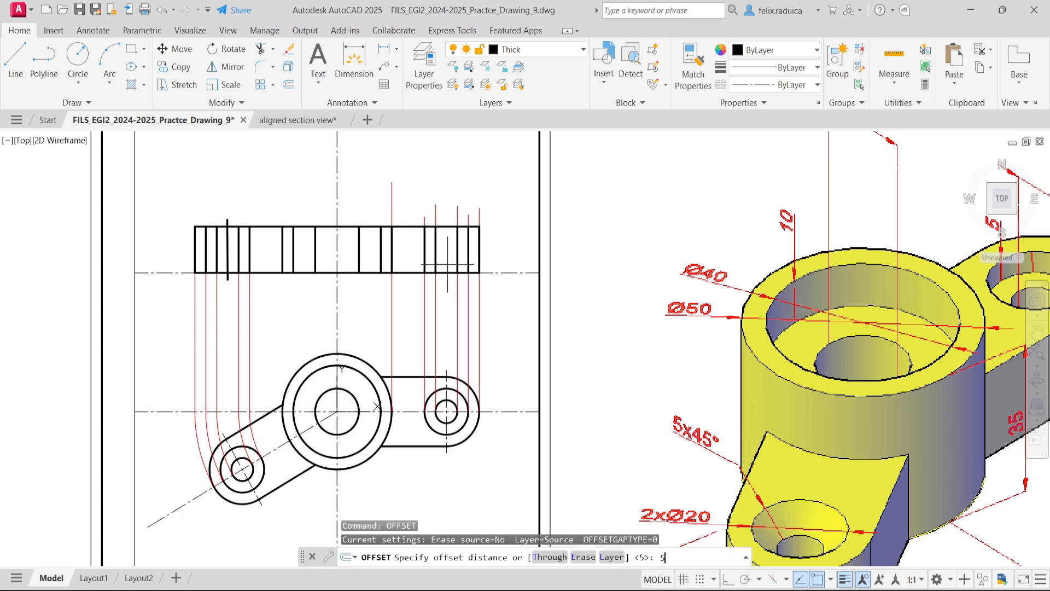
type("5")
key("Return")
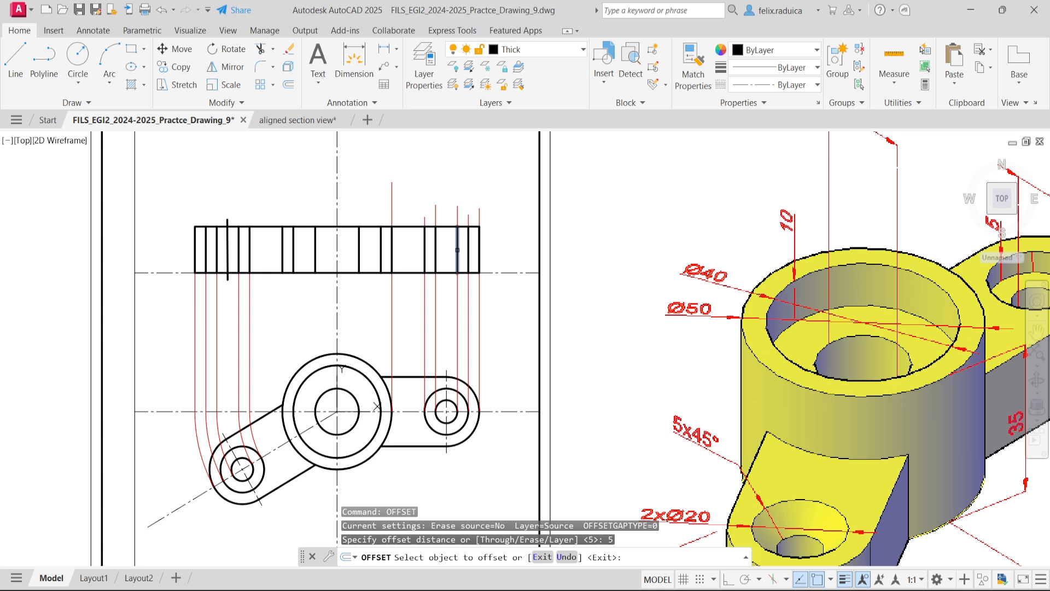
left_click(457, 249)
left_click(449, 262)
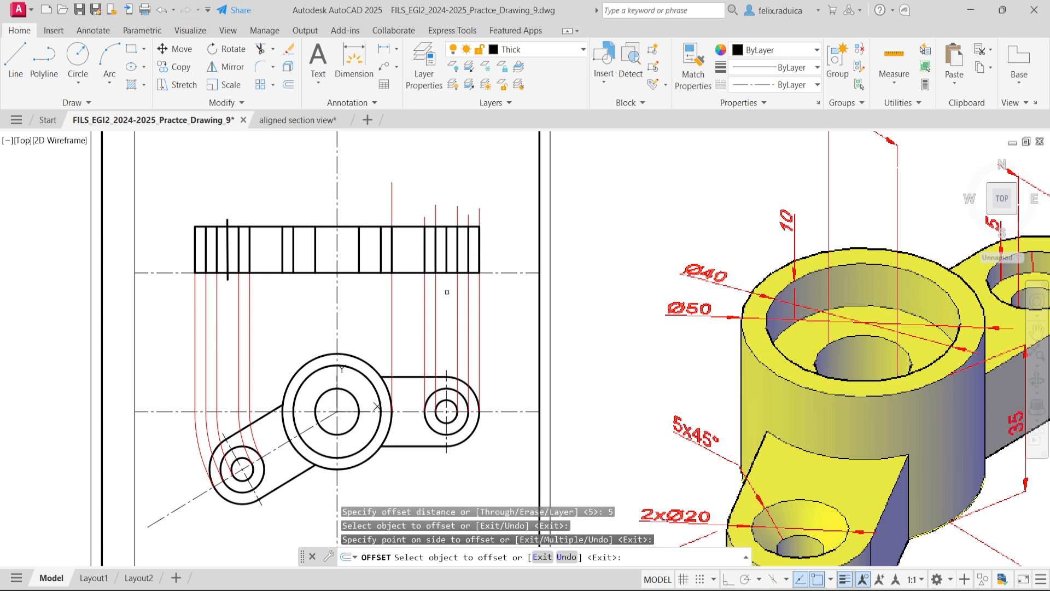
key("Return")
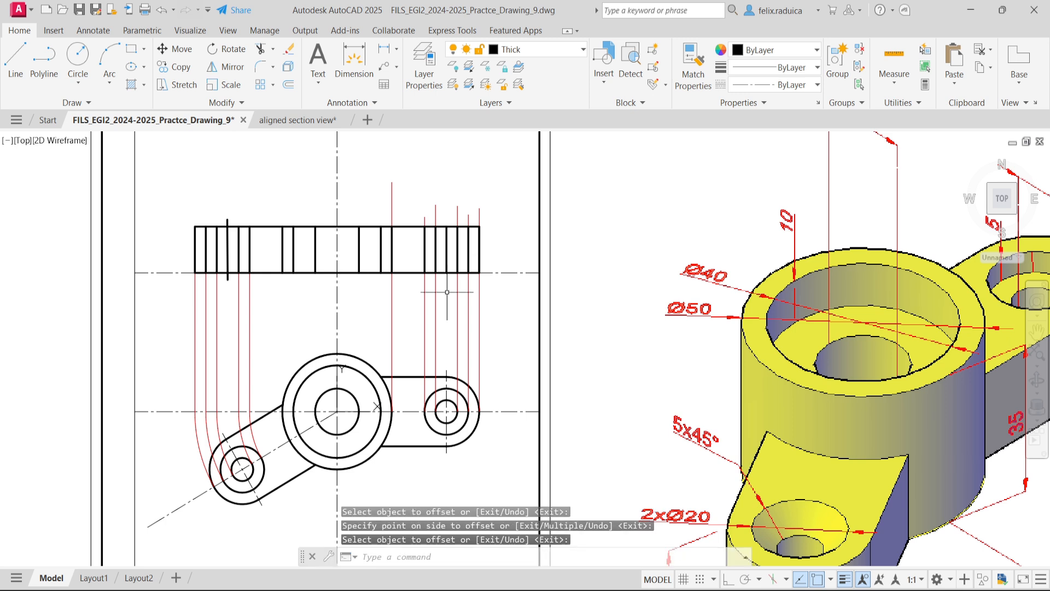
- Stretch both ends of the line in the middle of the horizontal lug's hole 3 beyond the section rectangle
left_click(447, 258)
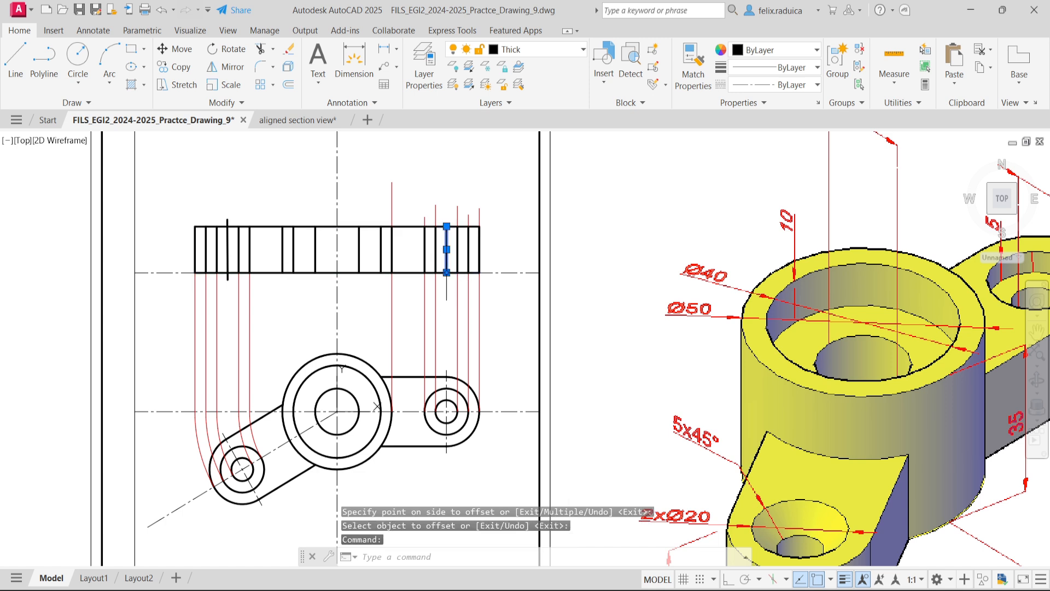
left_click(446, 271)
type("3")
key("Return")
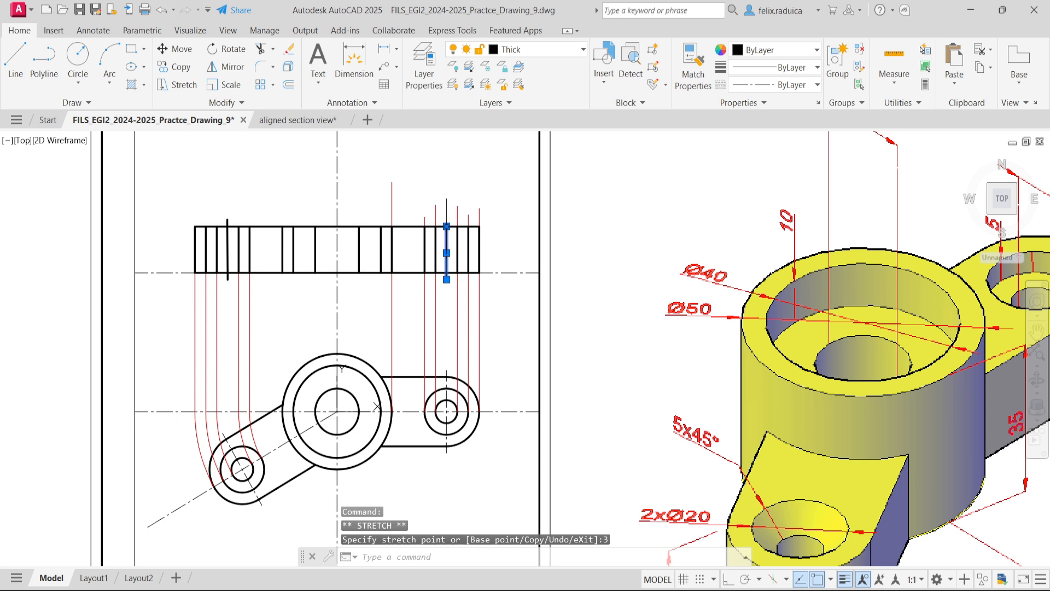
left_click(446, 226)
type("3")
key("Return")
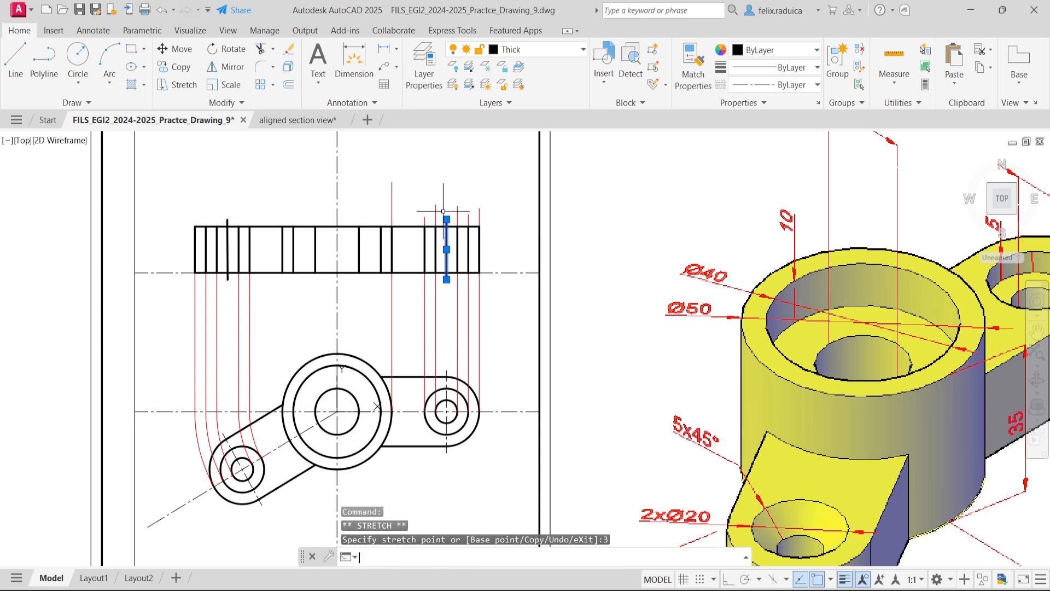
key("Escape")
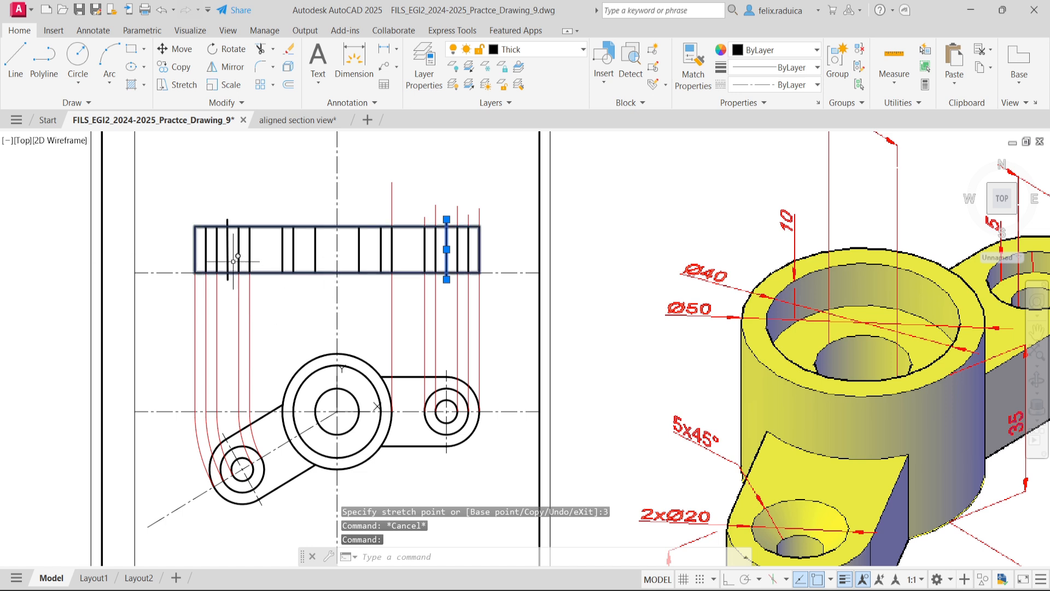
- Move the two lug-hole centre lines in the section view to the Axis layer
left_click(229, 255)
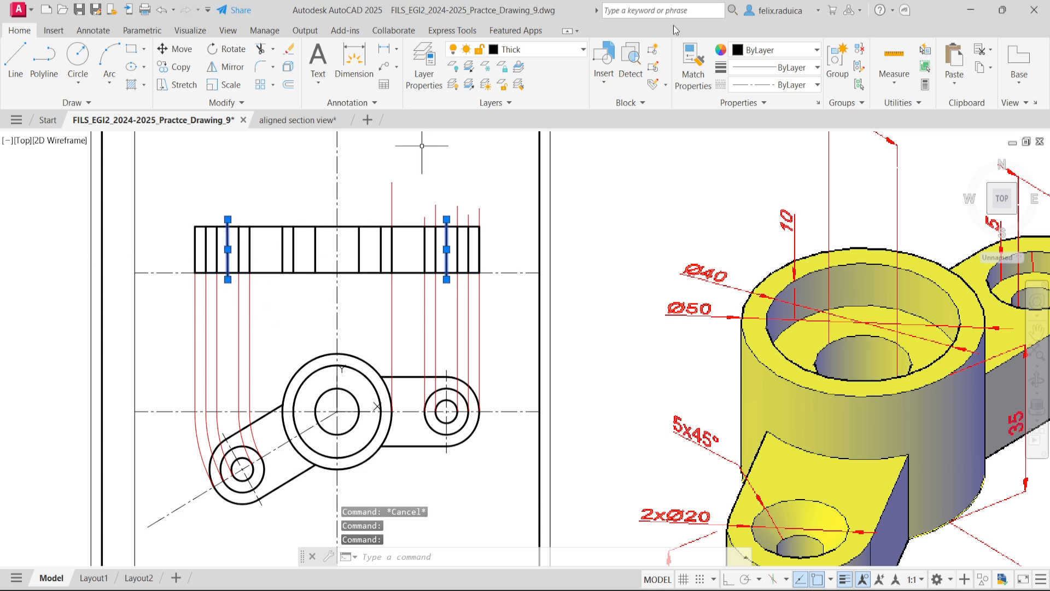
left_click(552, 50)
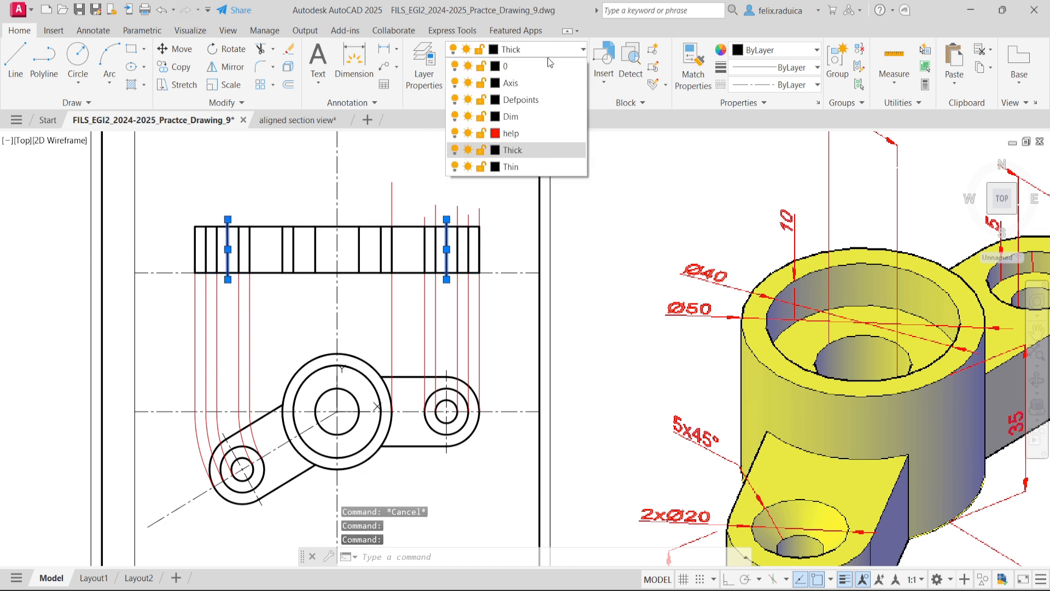
left_click(536, 86)
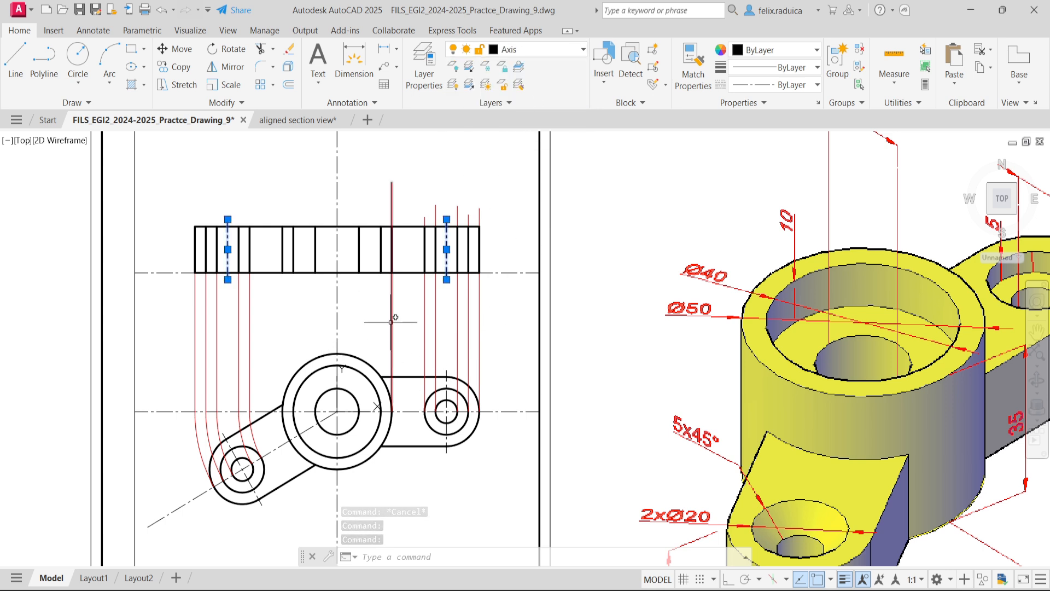
key("Escape")
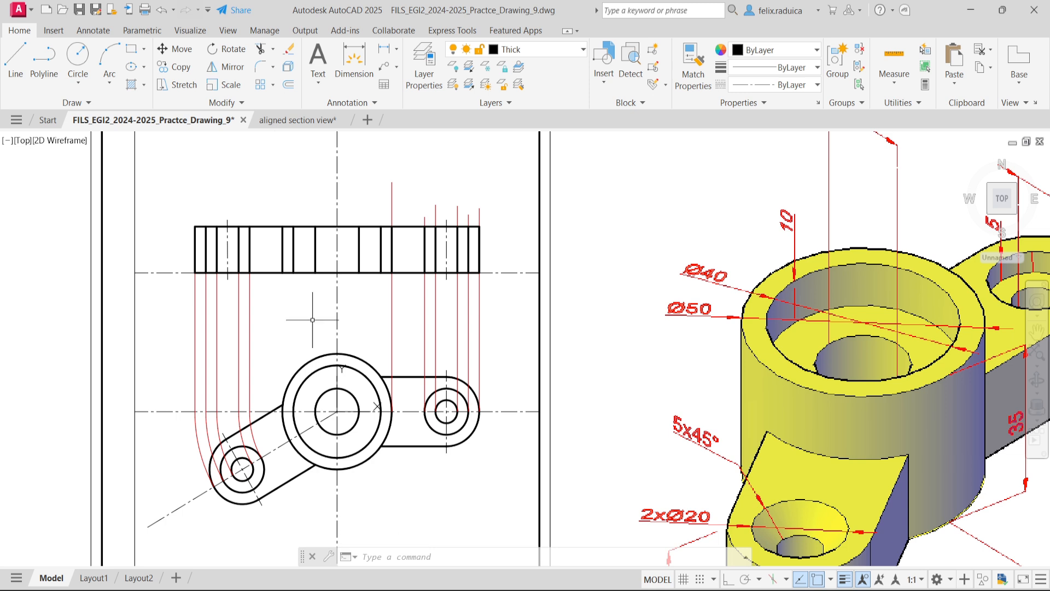
- Turn off the help layer to hide the red projection lines, and close the layer manager
type("la")
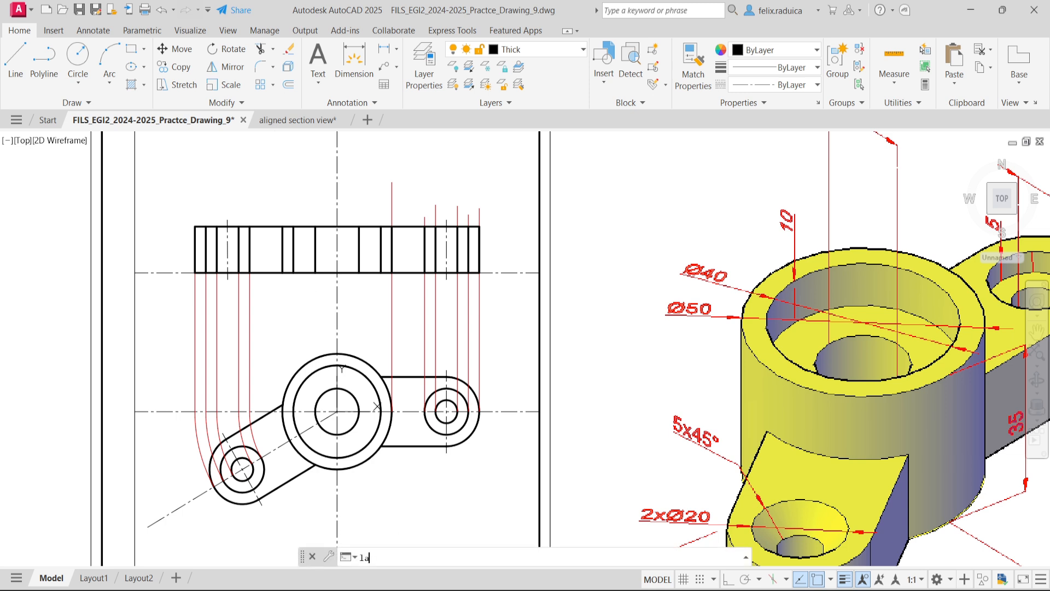
key("Return")
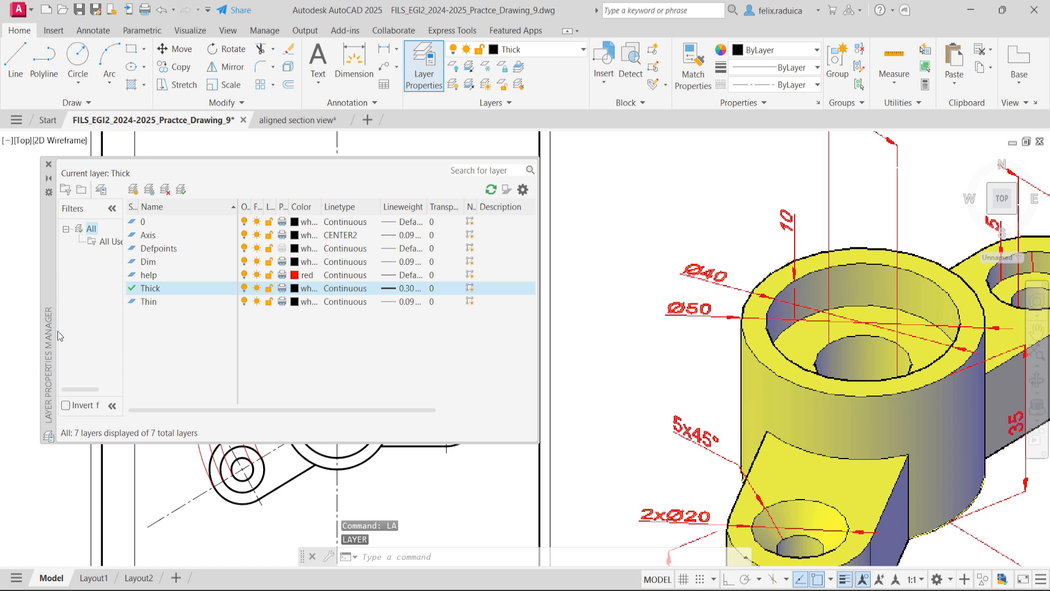
left_click(175, 274)
left_click(244, 276)
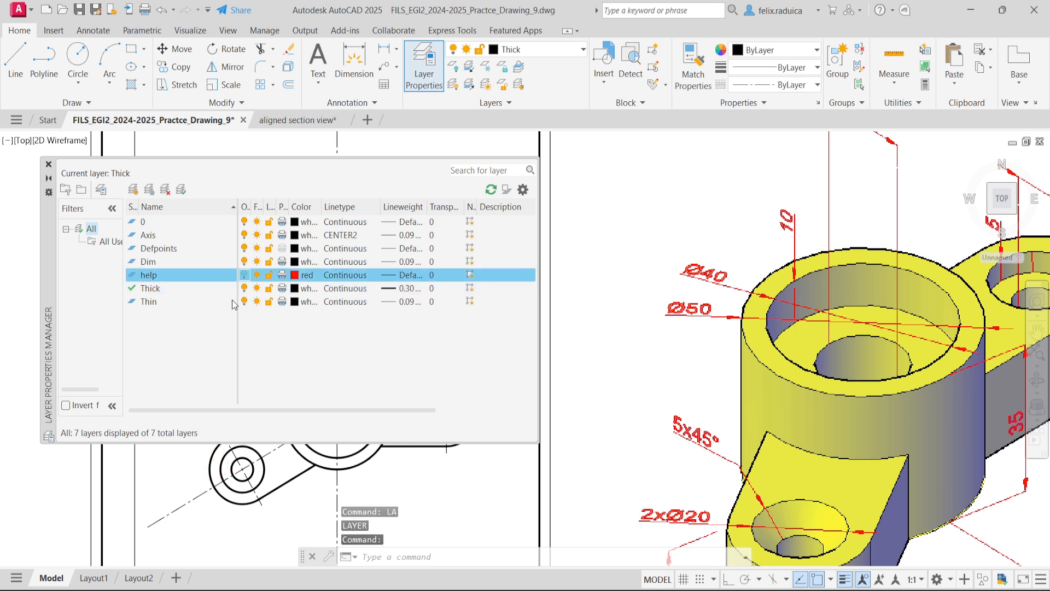
left_click(47, 164)
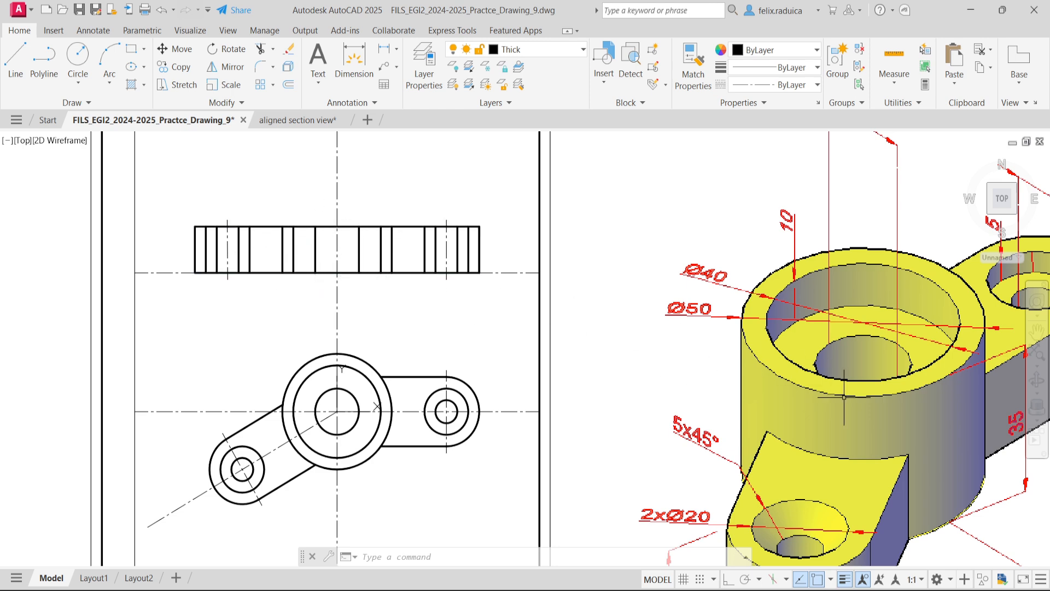
scroll(914, 367, "down", 4)
scroll(973, 408, "up", 2)
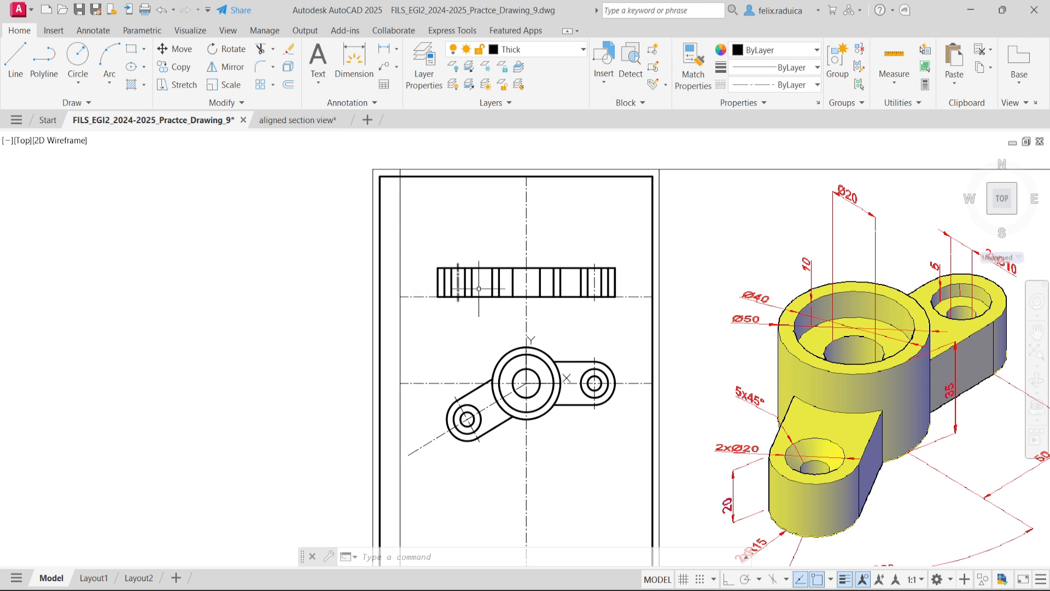
scroll(577, 271, "up", 2)
left_click(564, 288)
left_click(543, 278)
left_click(445, 283)
left_click(436, 290)
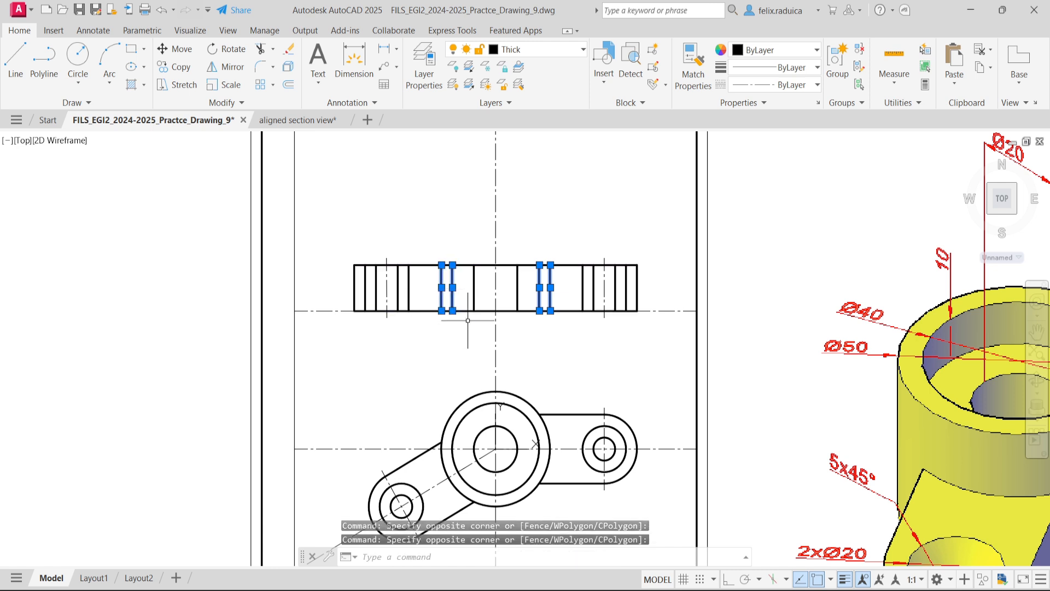
key("Escape")
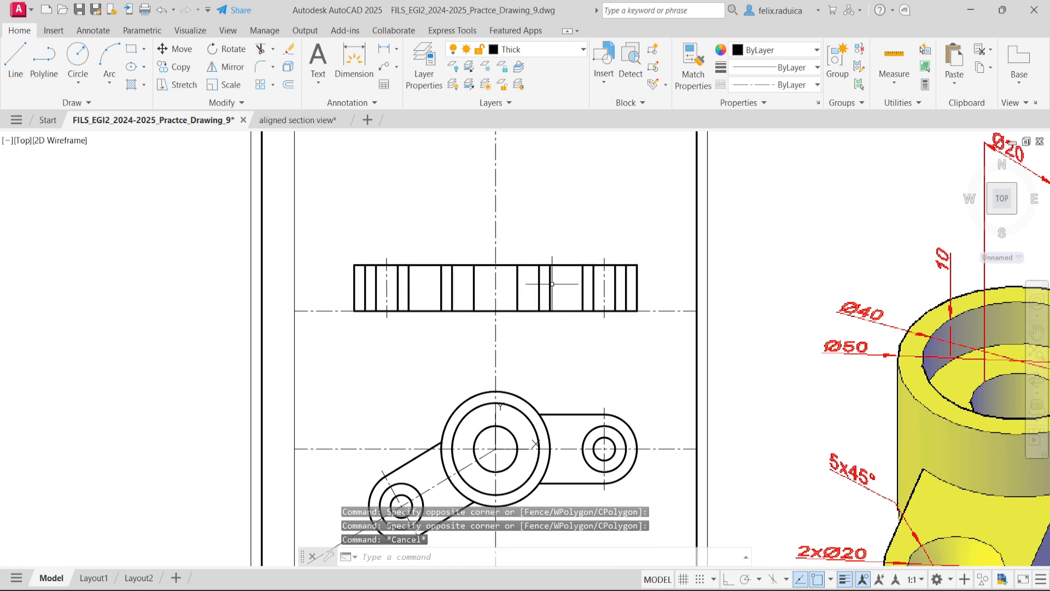
- Turn on Ortho mode and stretch the boss's right outer edge line 15 upward in the section view
left_click(548, 277)
left_click(550, 265)
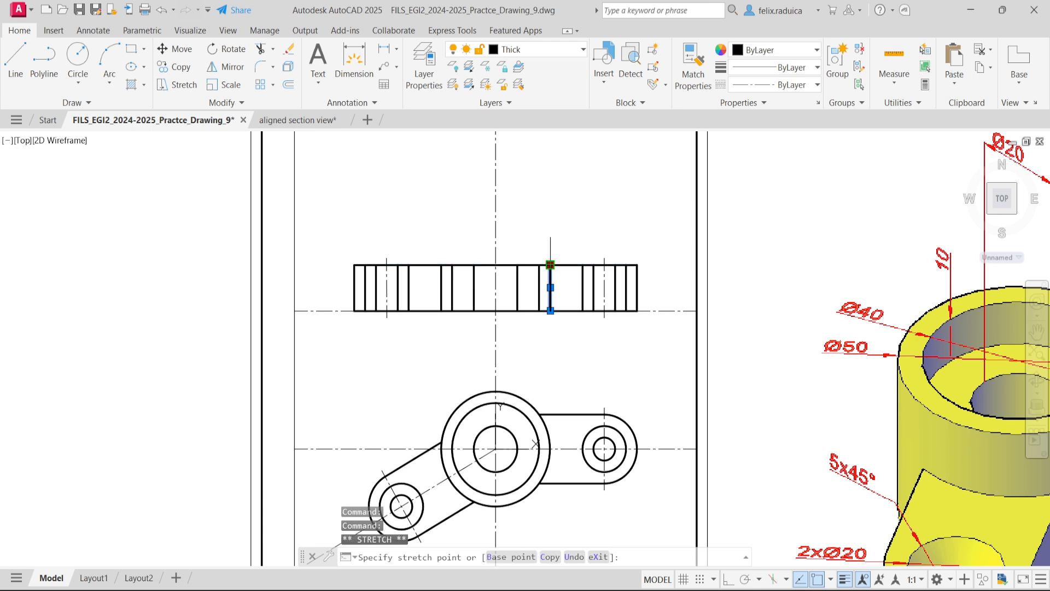
key("Escape")
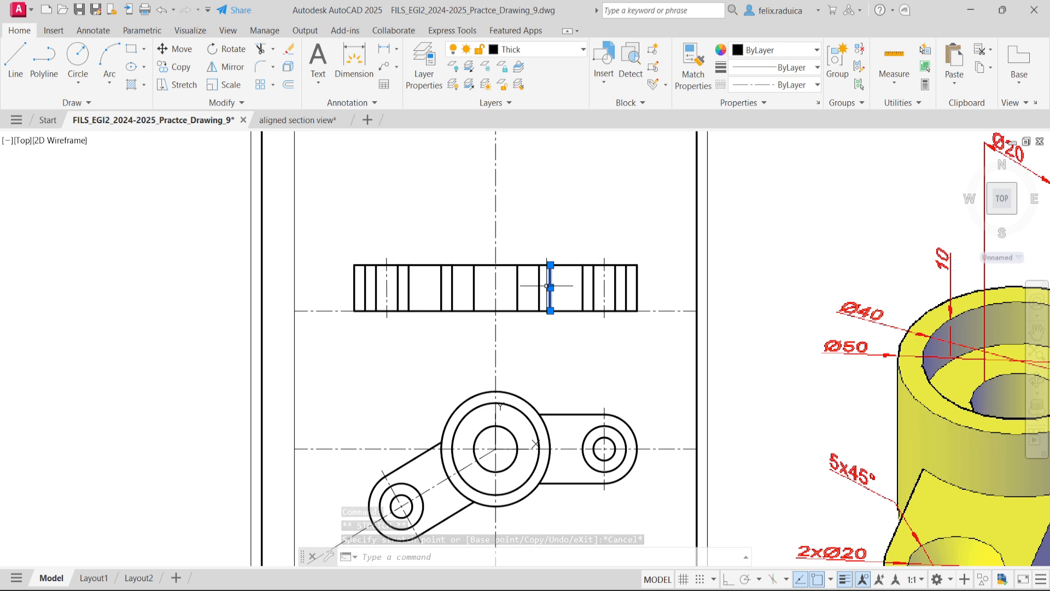
key("F8")
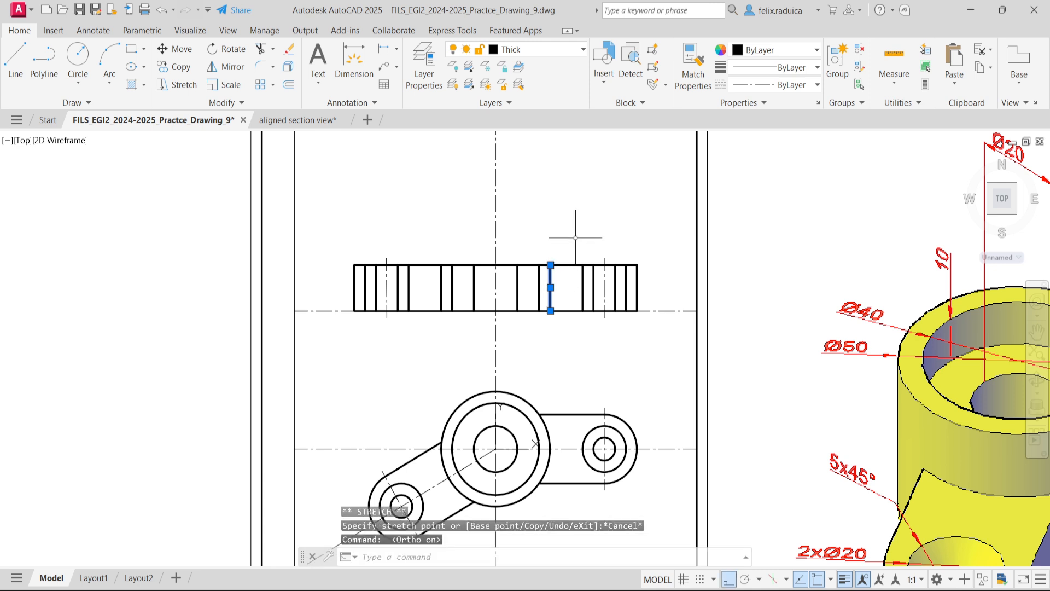
left_click(550, 264)
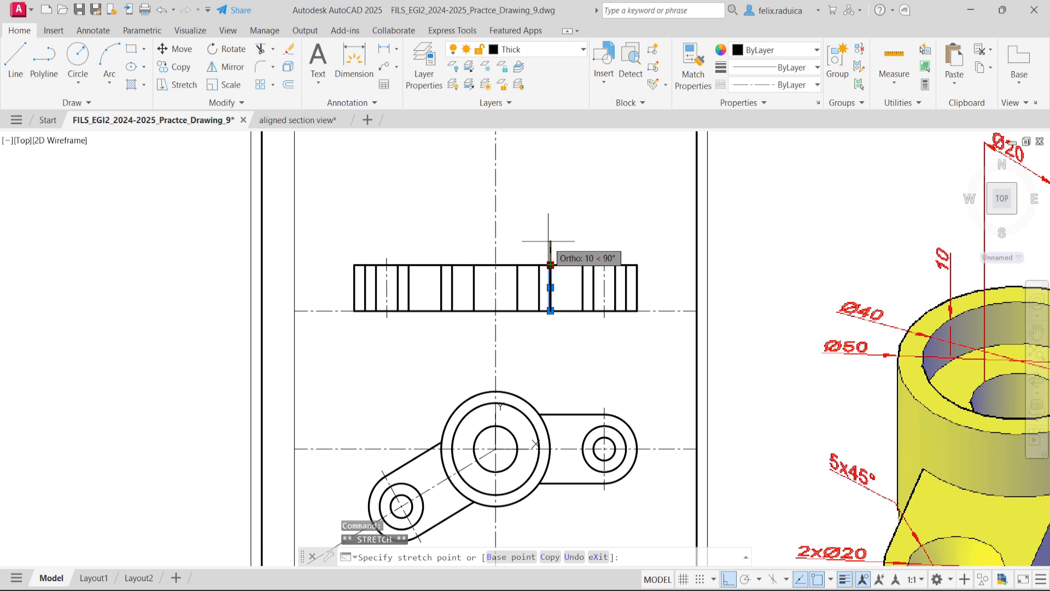
type("15")
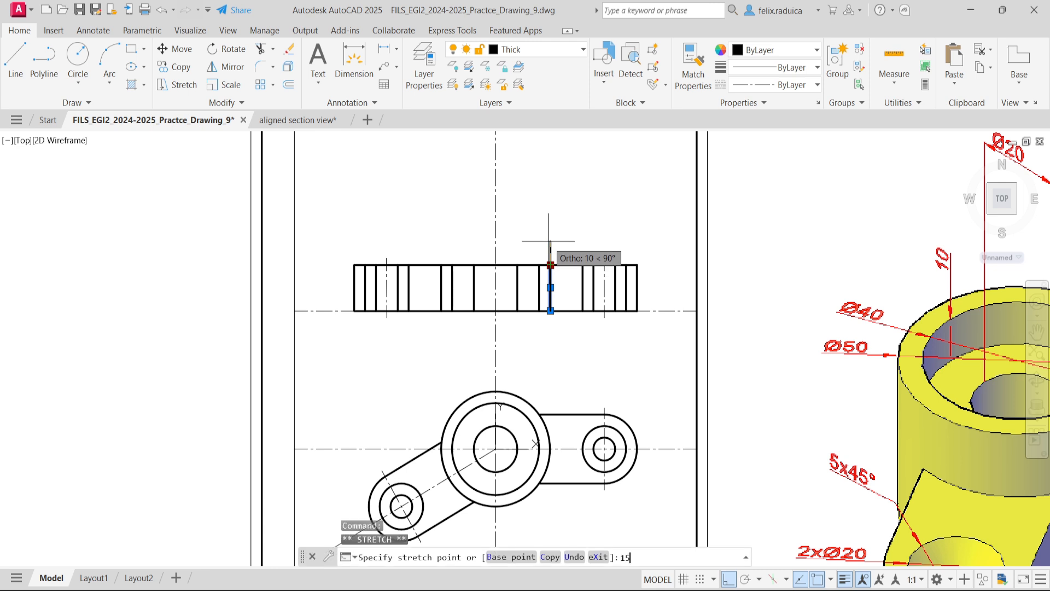
key("Return")
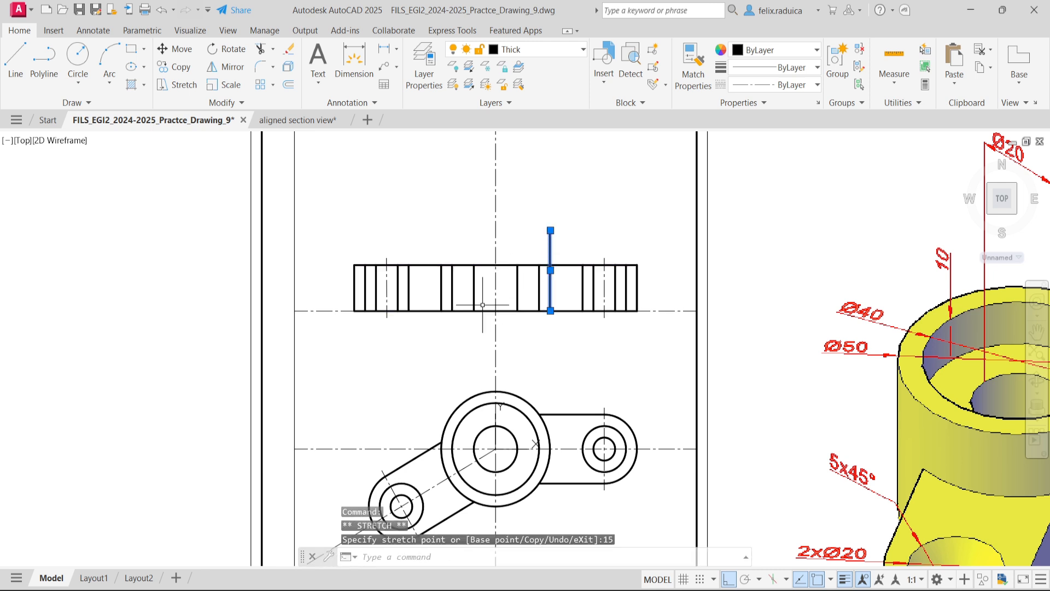
key("Escape")
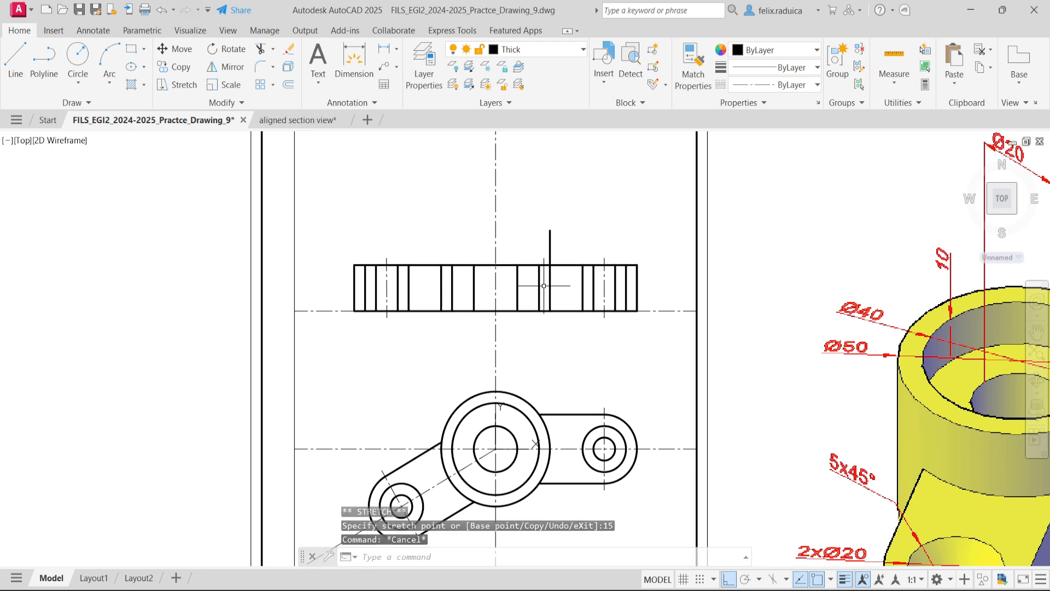
- Stretch the upper end of the right Ø40 recess line 15 upward in the section view
left_click(540, 277)
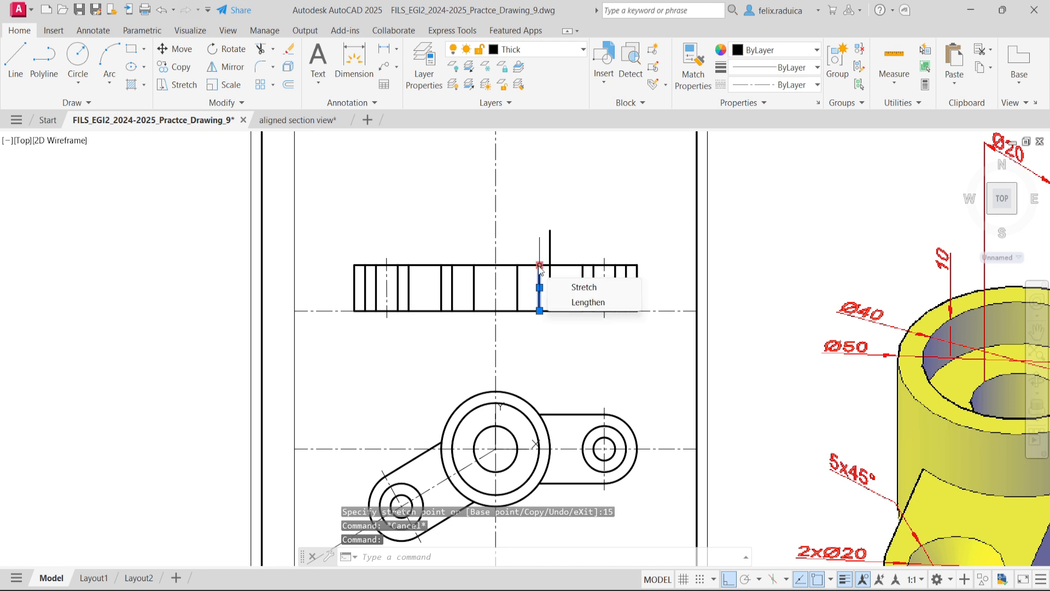
left_click(540, 265)
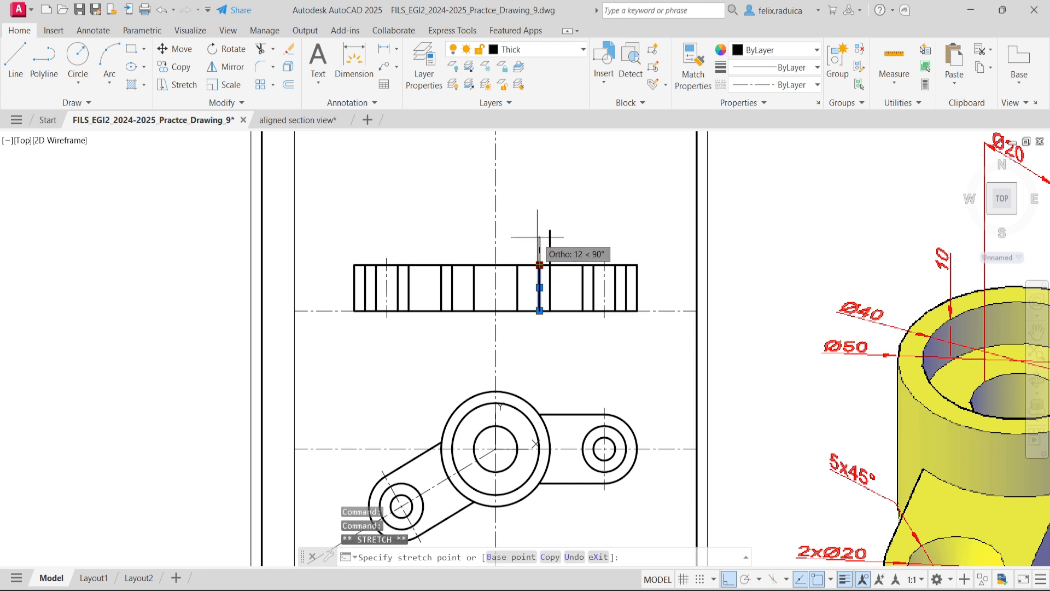
type("15")
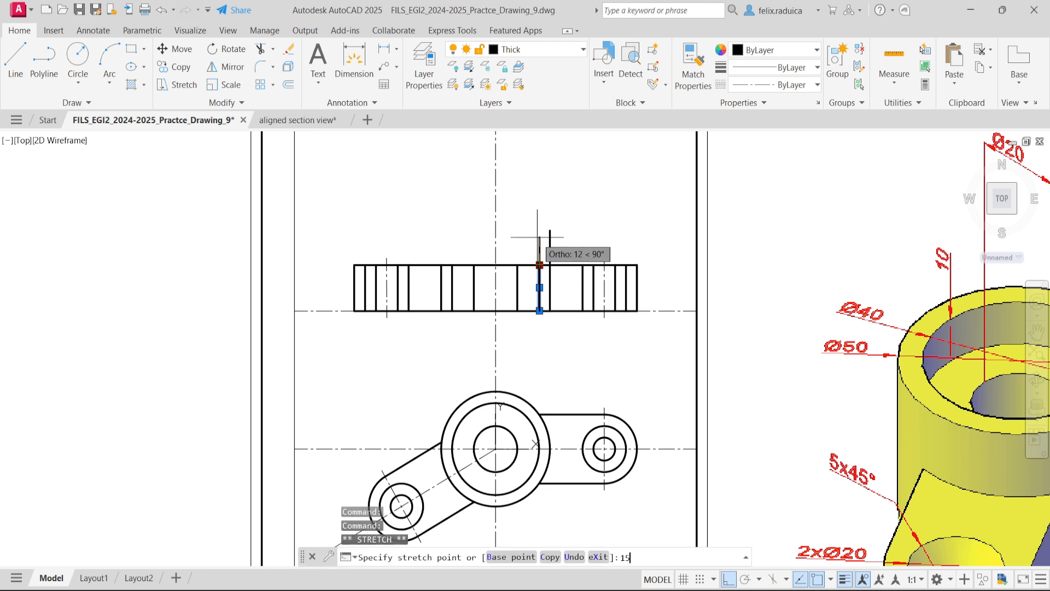
key("Return")
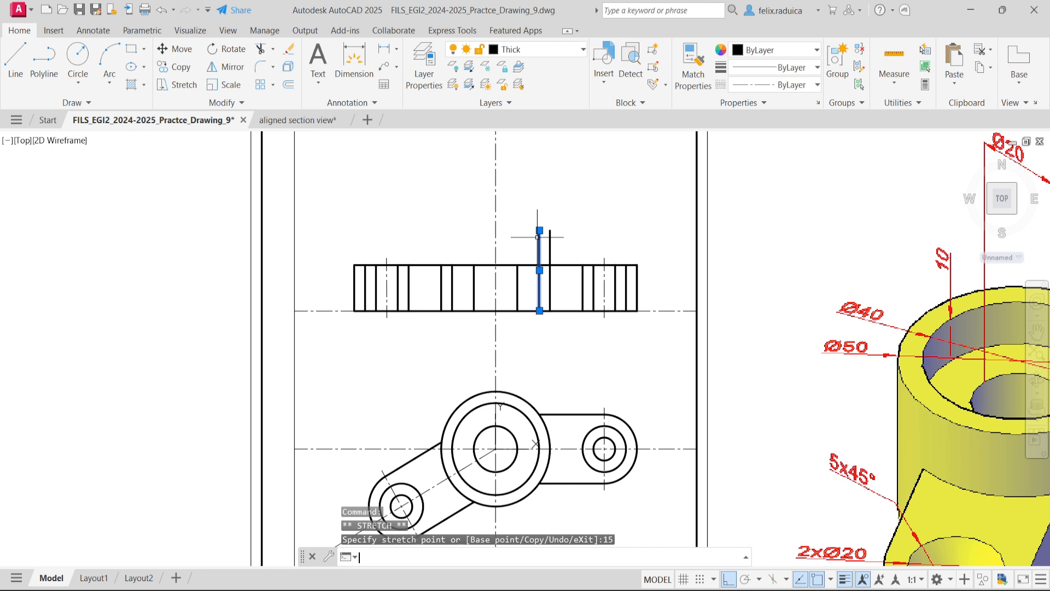
- Stretch the upper end of the left Ø40 recess line 15 upward in the section view
left_click(452, 271)
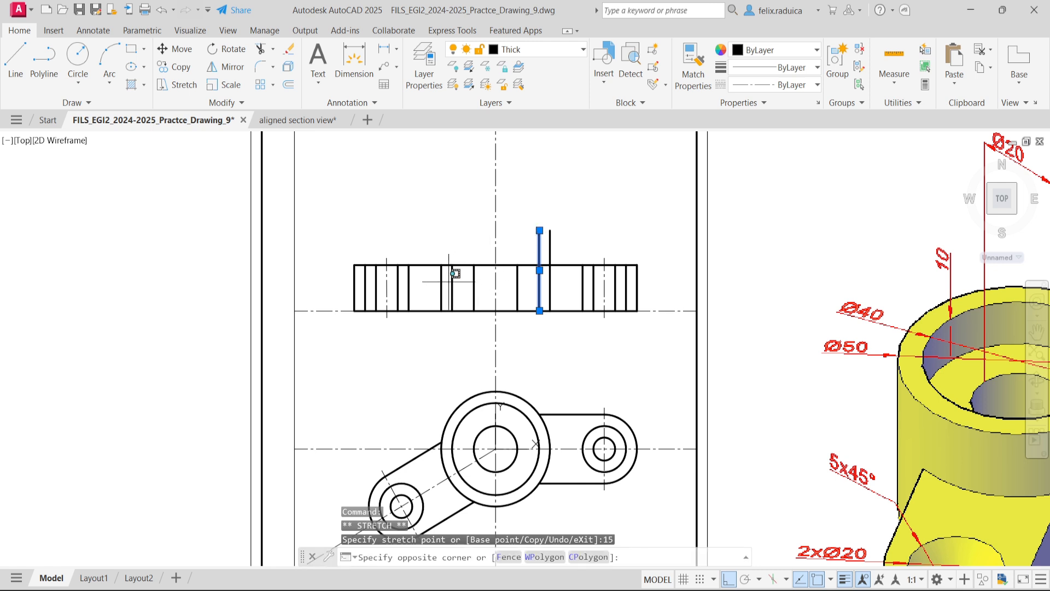
left_click(452, 281)
left_click(452, 285)
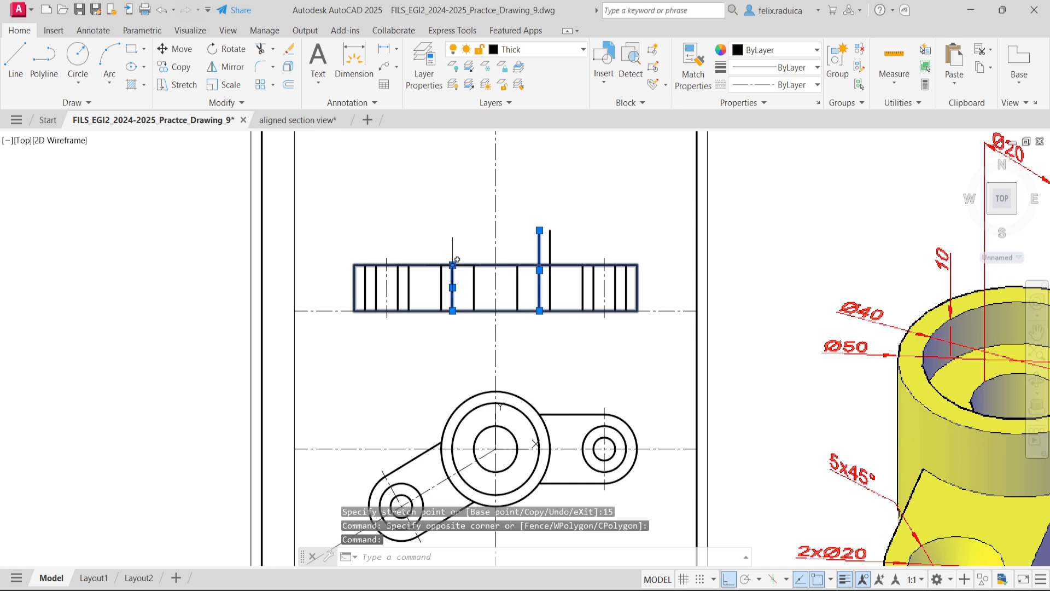
left_click(452, 265)
type("15")
key("Return")
- Stretch the upper end of the boss's left outer edge line 15 upward in the section view
left_click(442, 273)
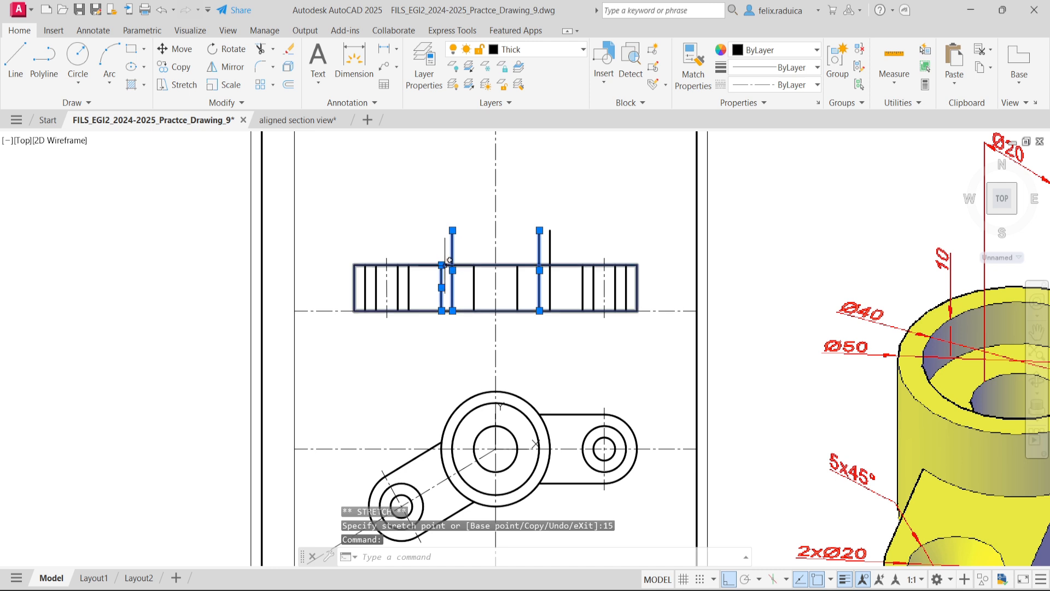
left_click(441, 265)
type("15")
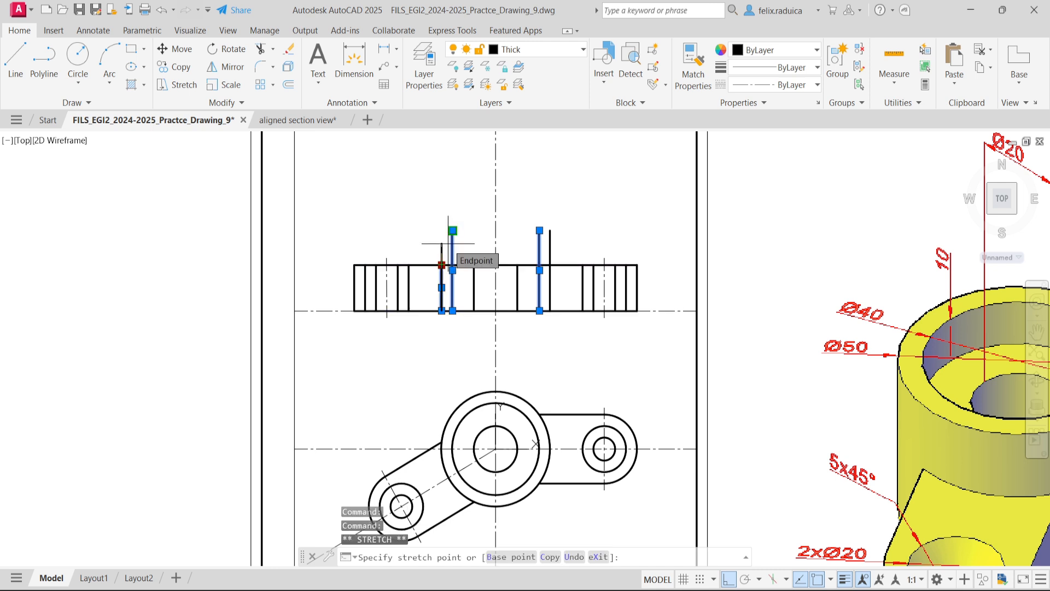
key("Return")
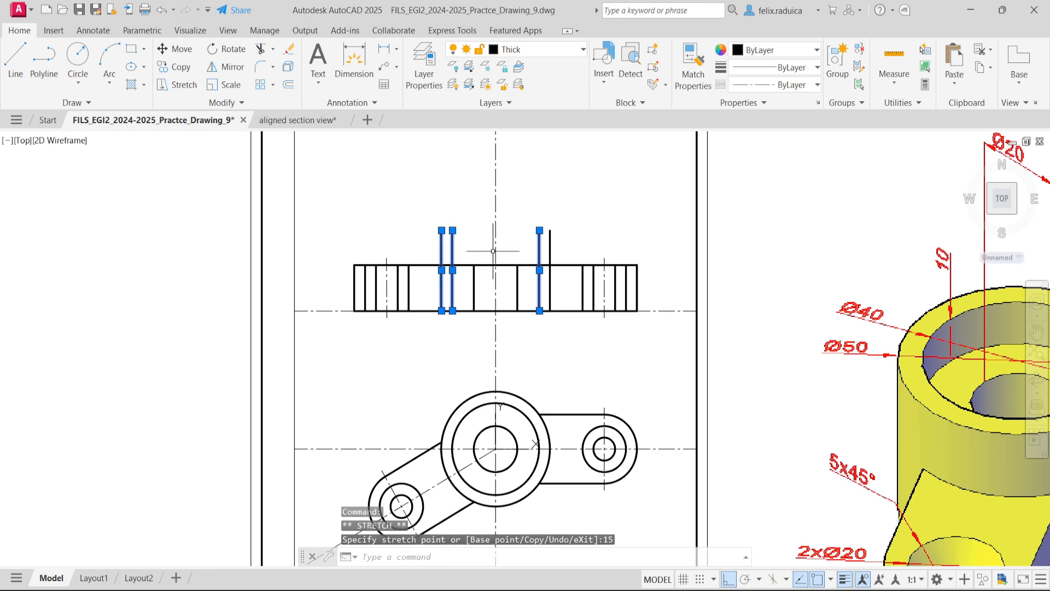
key("Escape")
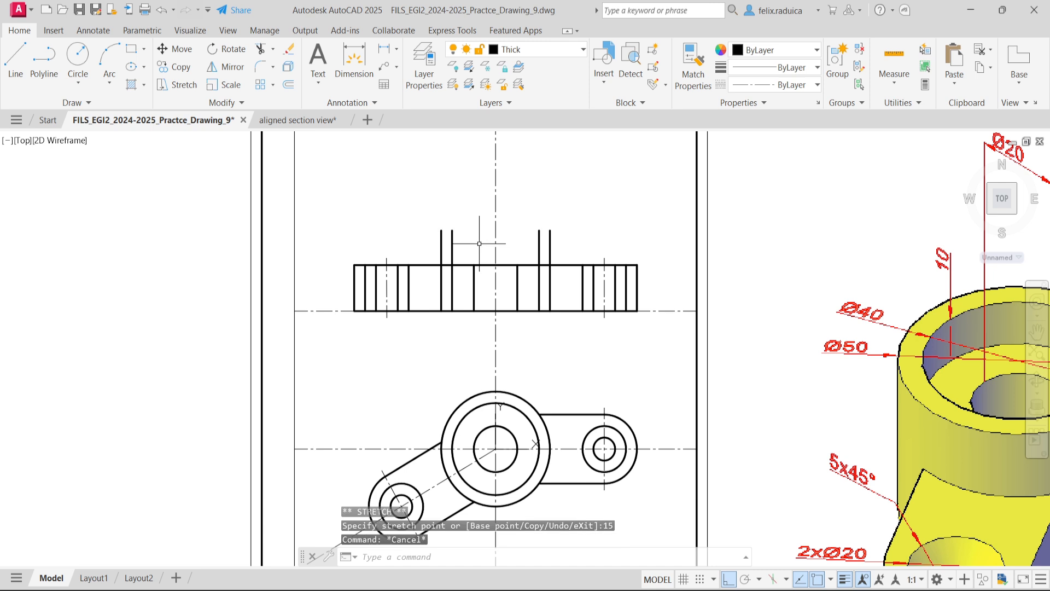
- Draw a horizontal line closing the top of the boss between its left and right outer edges in the section view
type("l")
key("Return")
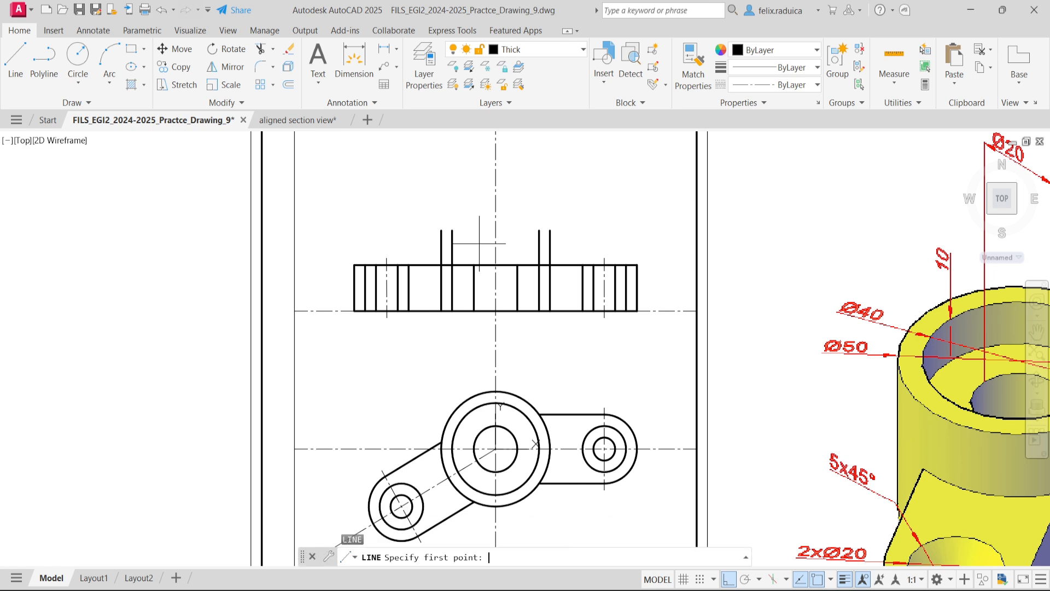
left_click(442, 230)
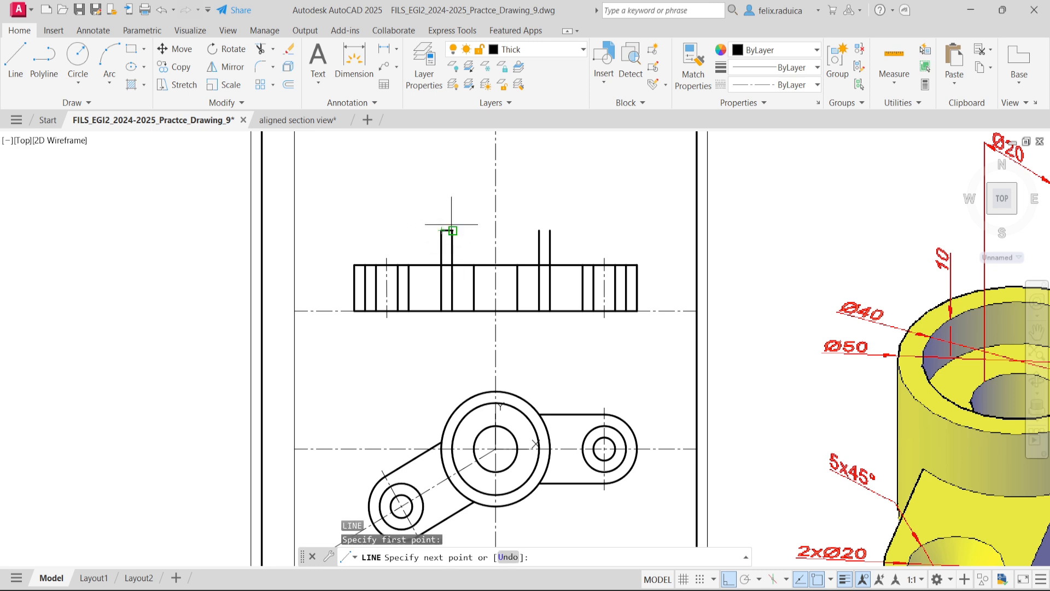
left_click(551, 230)
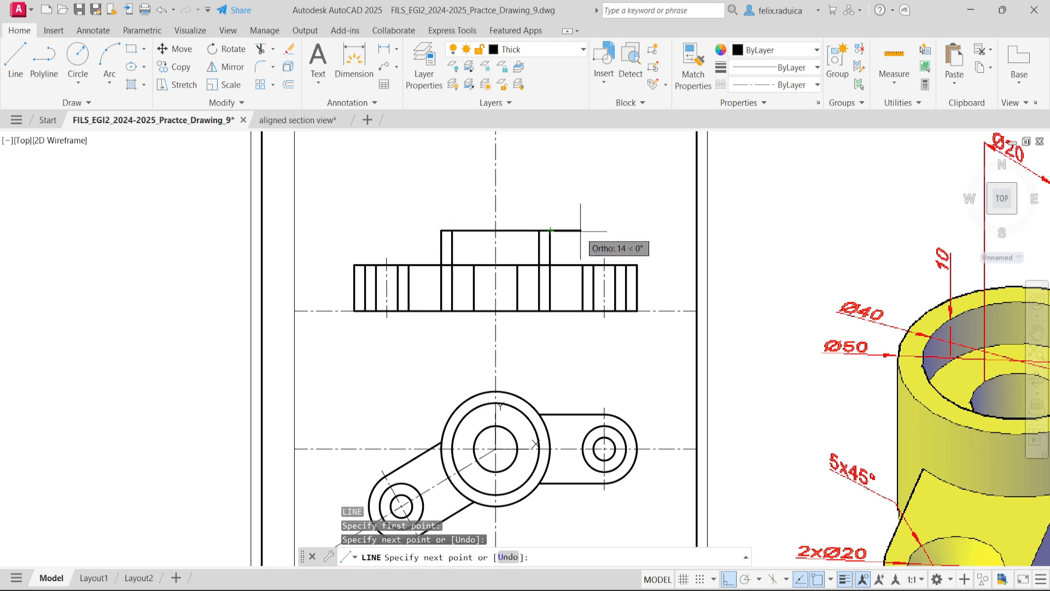
key("Return")
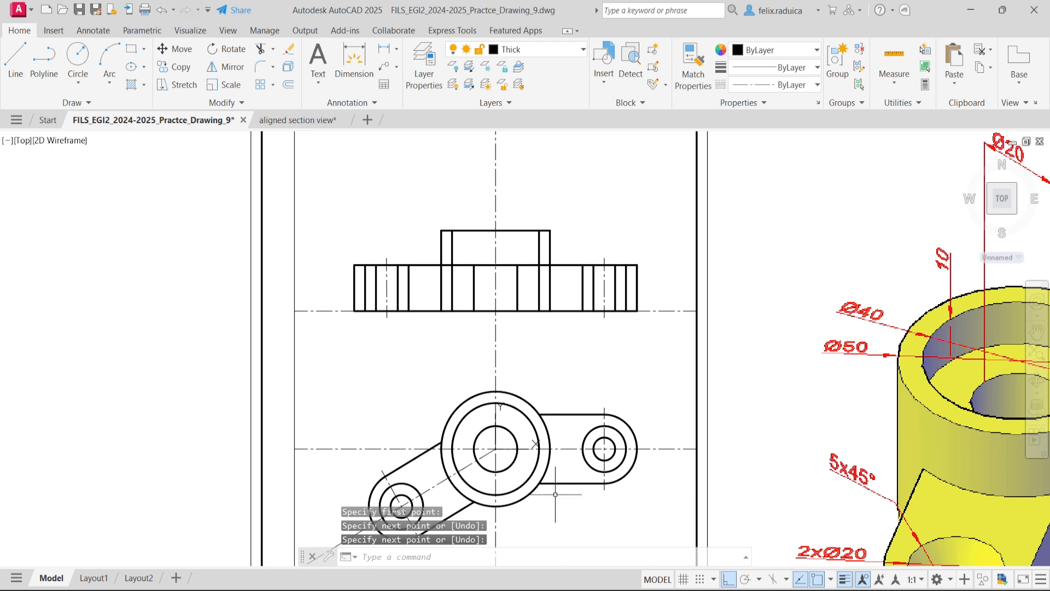
- Stretch the upper end of the left Ø20 bore line 5 upward in the section view
middle_click(851, 278)
middle_click(851, 278)
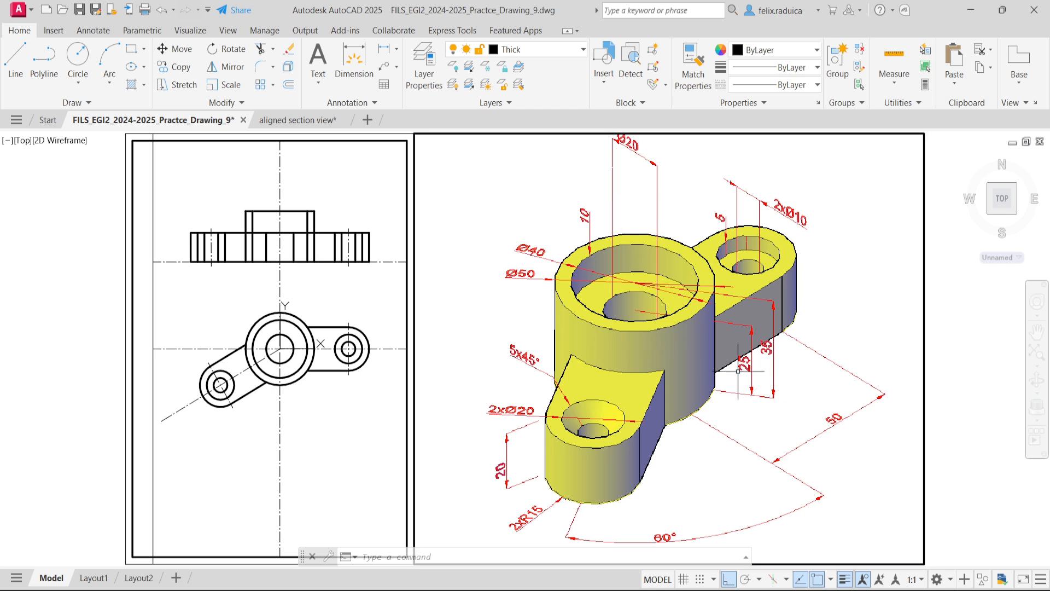
left_click(186, 146)
scroll(264, 251, "up", 2)
left_click(268, 243)
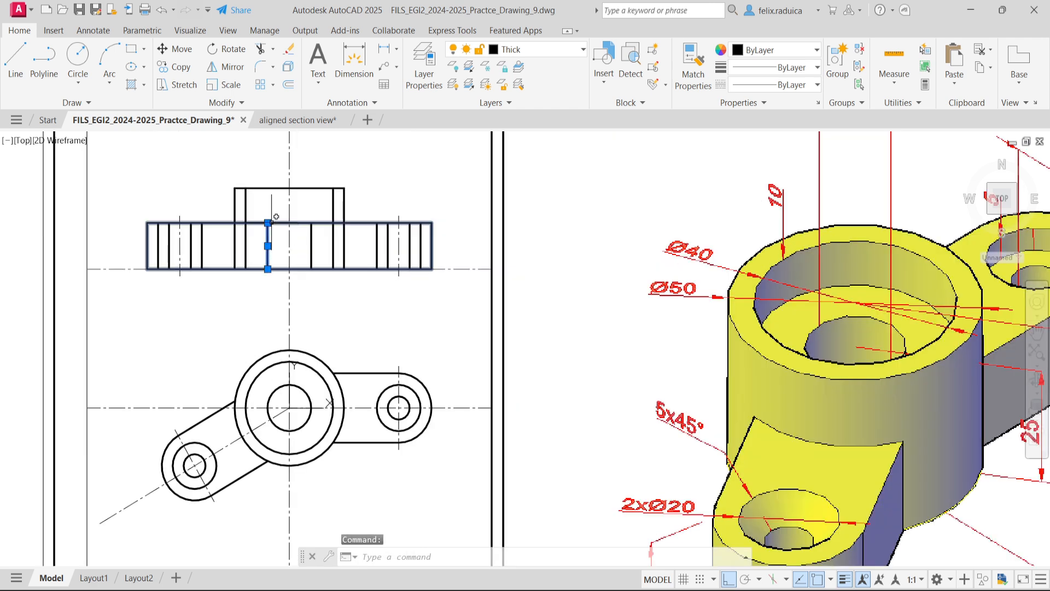
left_click(268, 223)
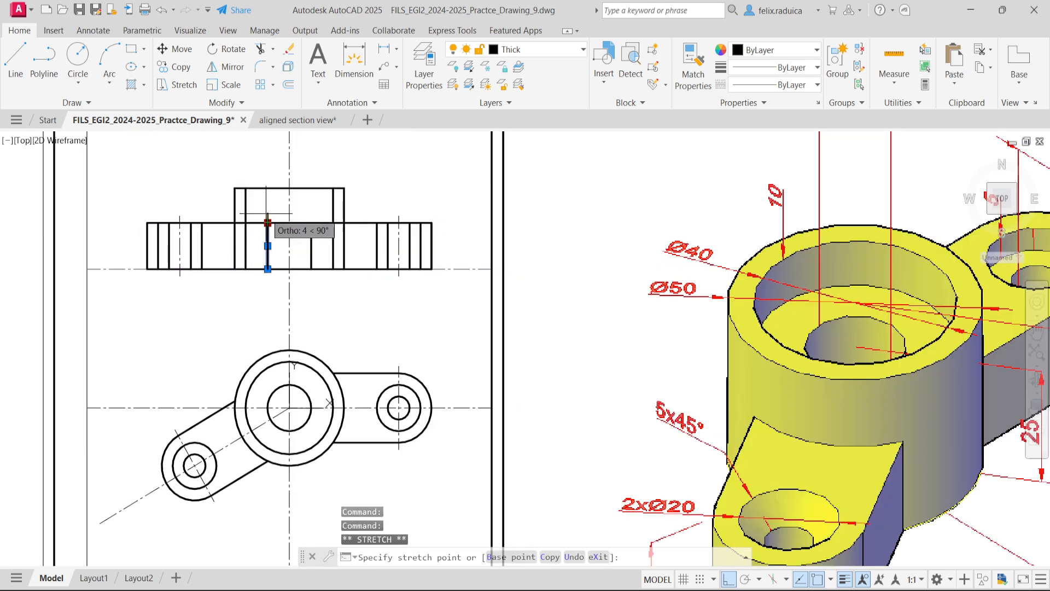
type("5")
key("Return")
mouse_move(267, 217)
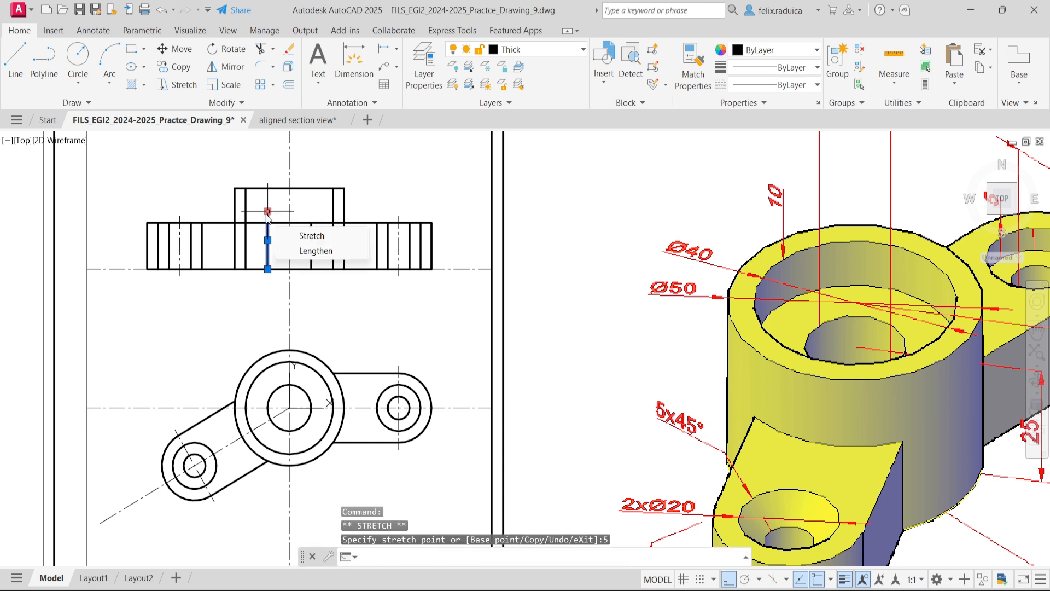
- Stretch the upper end of the right Ø20 bore line 5 upward in the section view
left_click(311, 241)
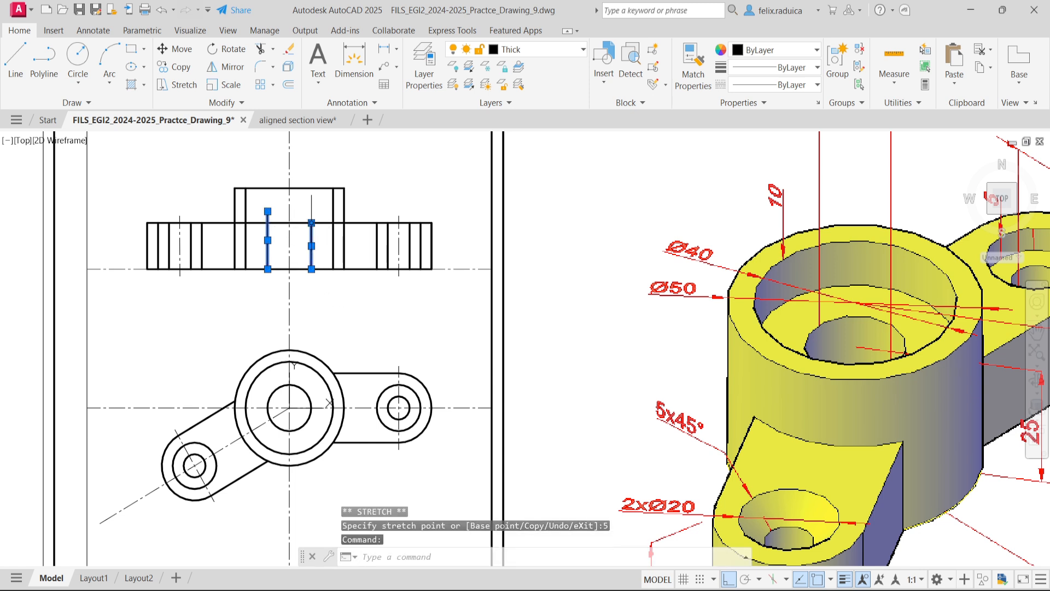
left_click(311, 222)
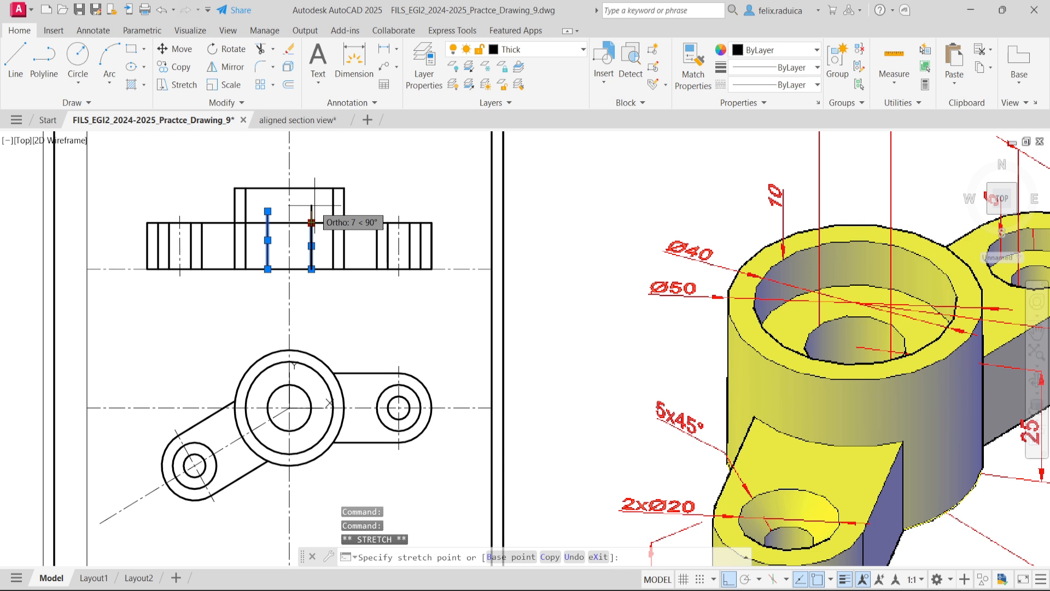
type("5")
key("Return")
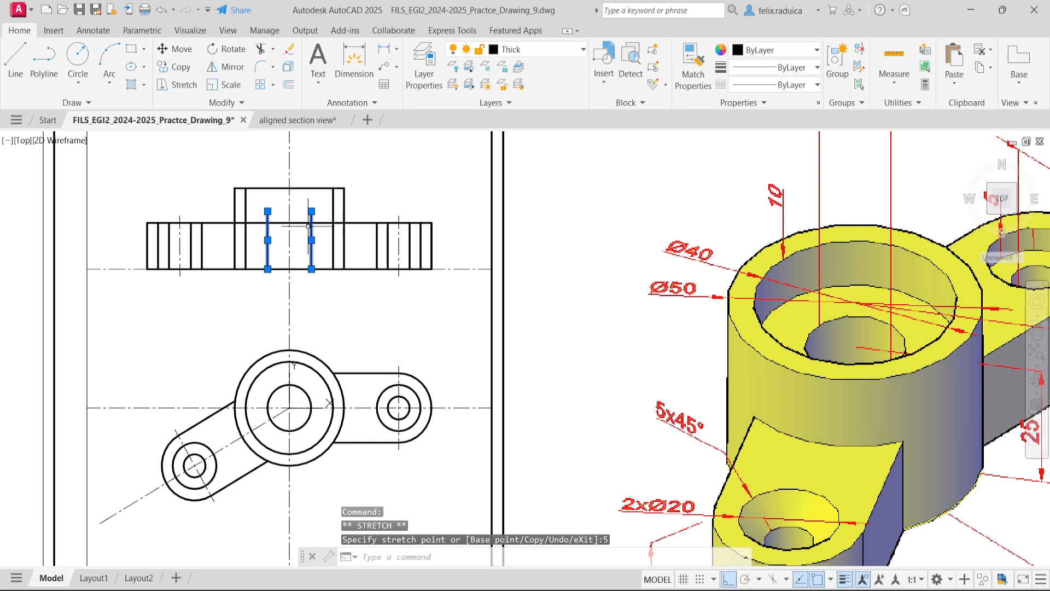
key("Escape")
- Draw a horizontal line joining the upper ends of the two Ø20 bore lines in the section view
type("l")
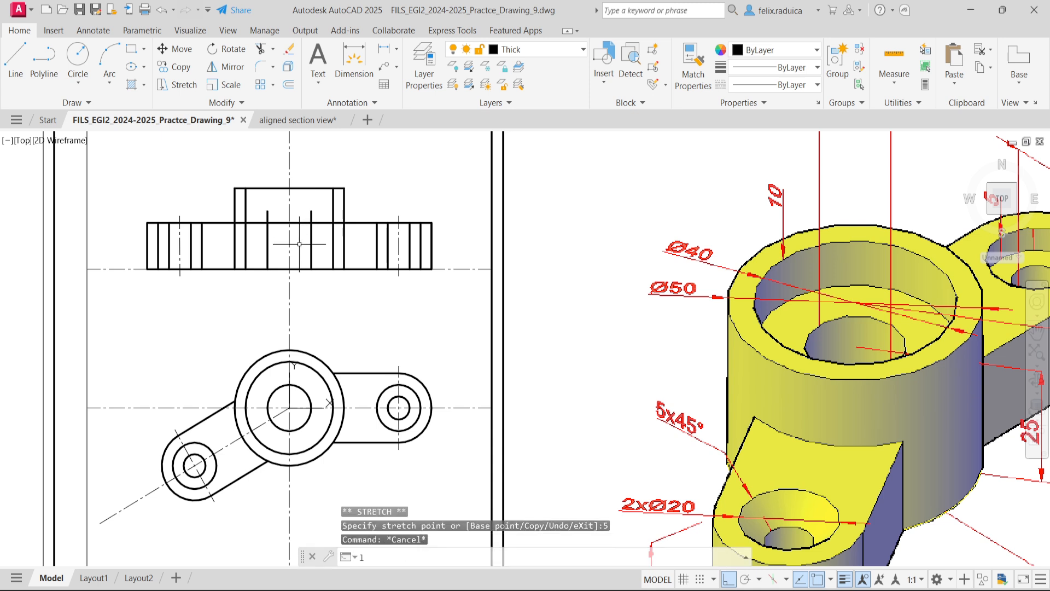
key("Return")
left_click(268, 211)
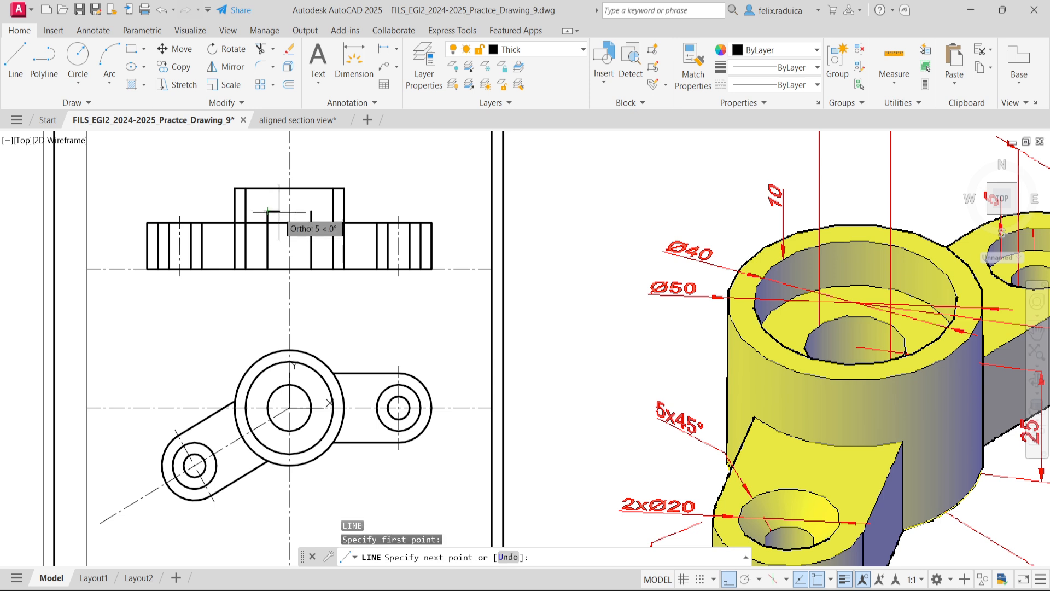
left_click(312, 211)
left_click(331, 251)
key("Return")
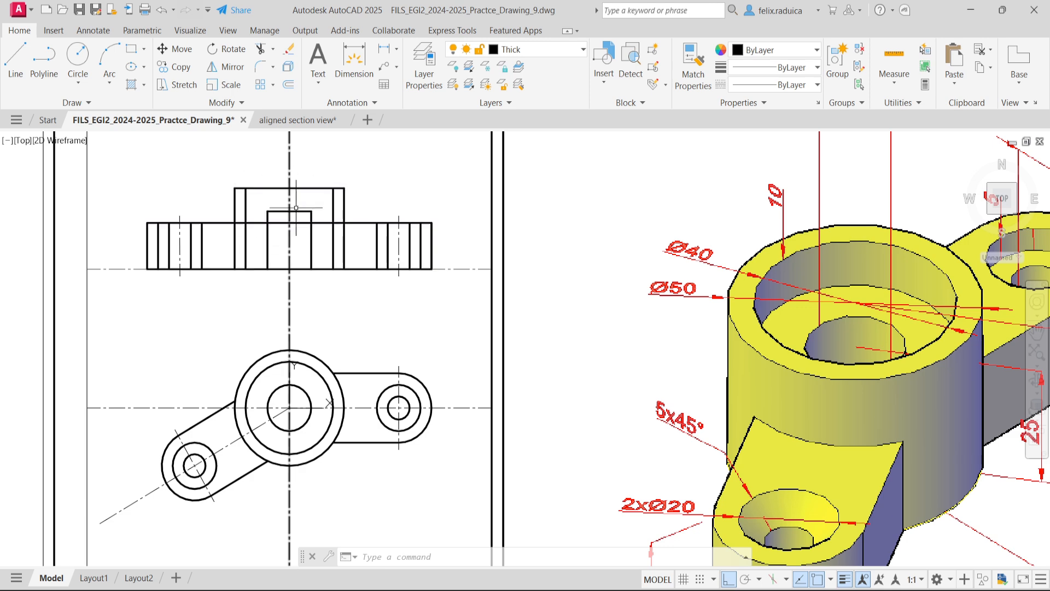
- Extend the horizontal line above the Ø20 bore on both sides to the Ø40 recess wall lines
scroll(875, 368, "down", 5)
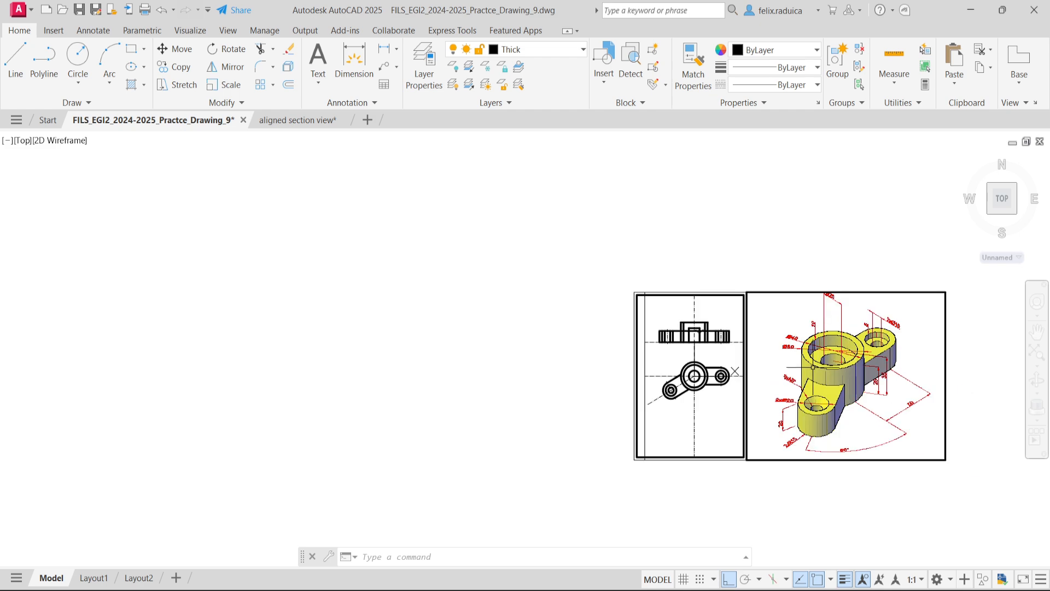
middle_click(776, 368)
middle_click(777, 368)
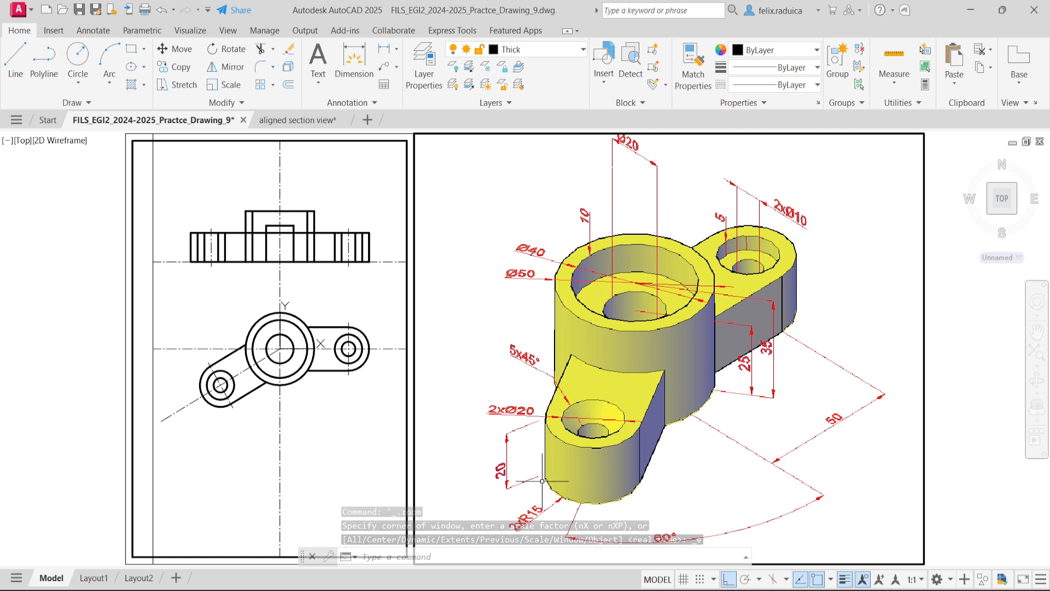
type("extend")
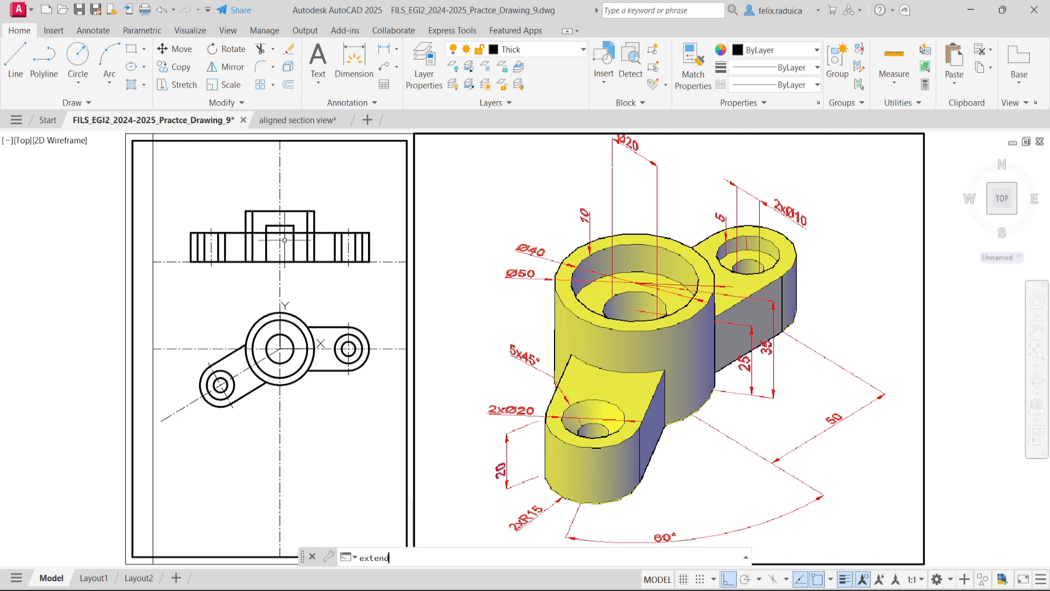
key("Return")
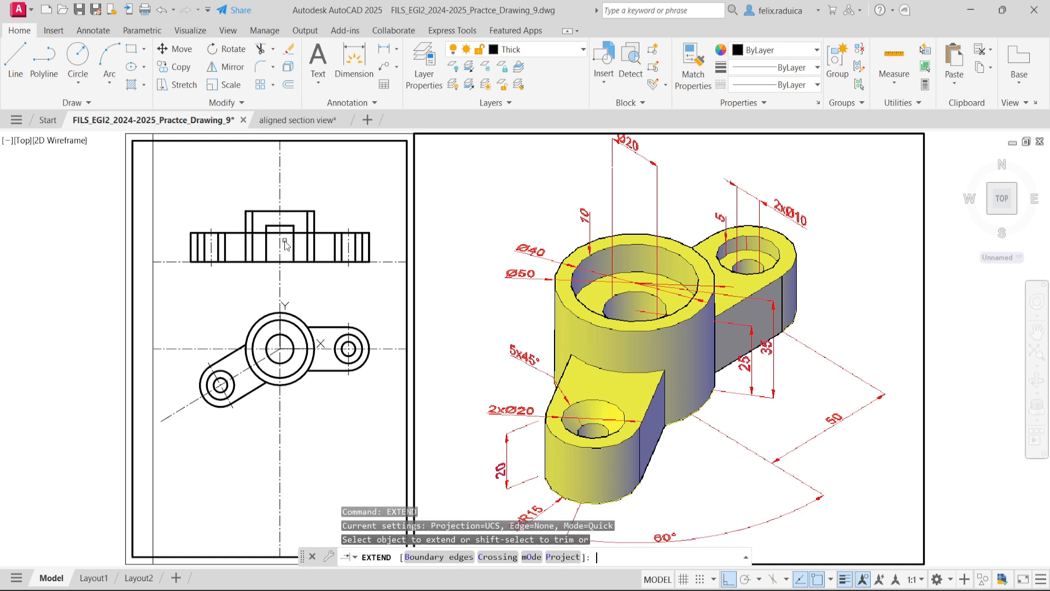
left_click(284, 241)
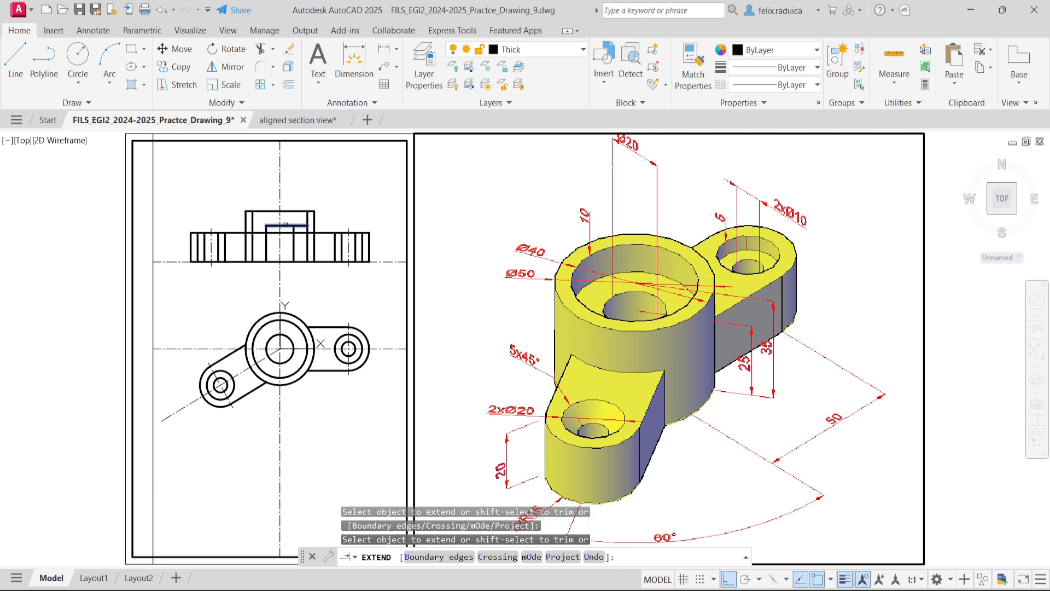
left_click(279, 223)
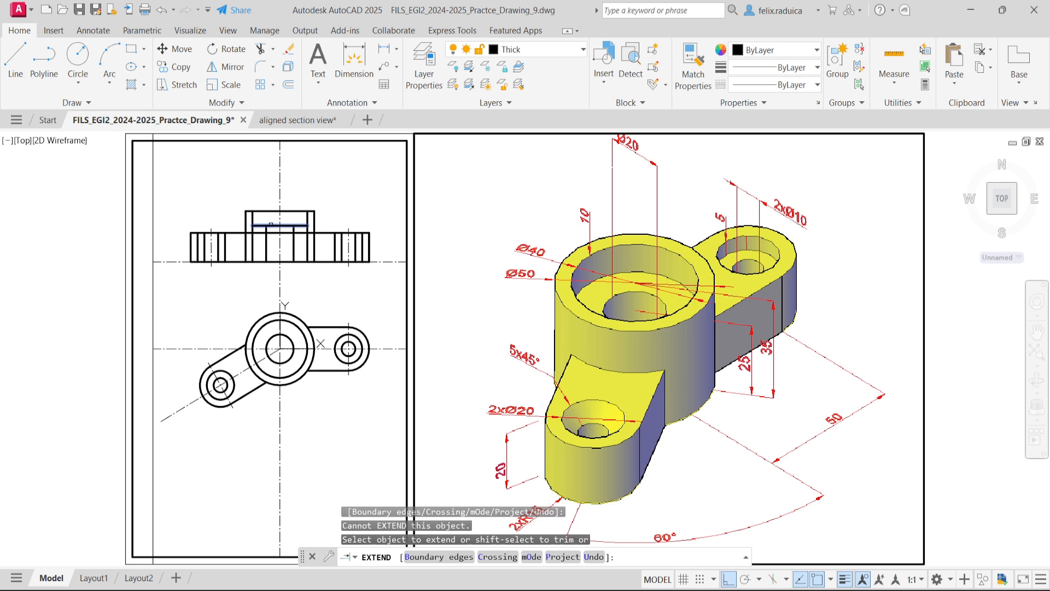
left_click(273, 226)
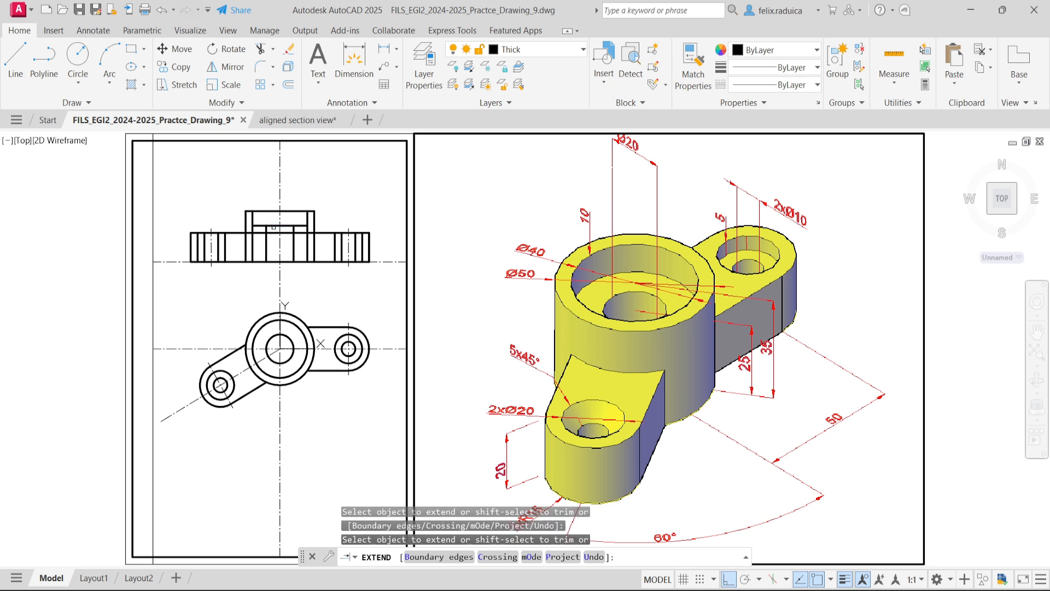
left_click(282, 254)
key("Return")
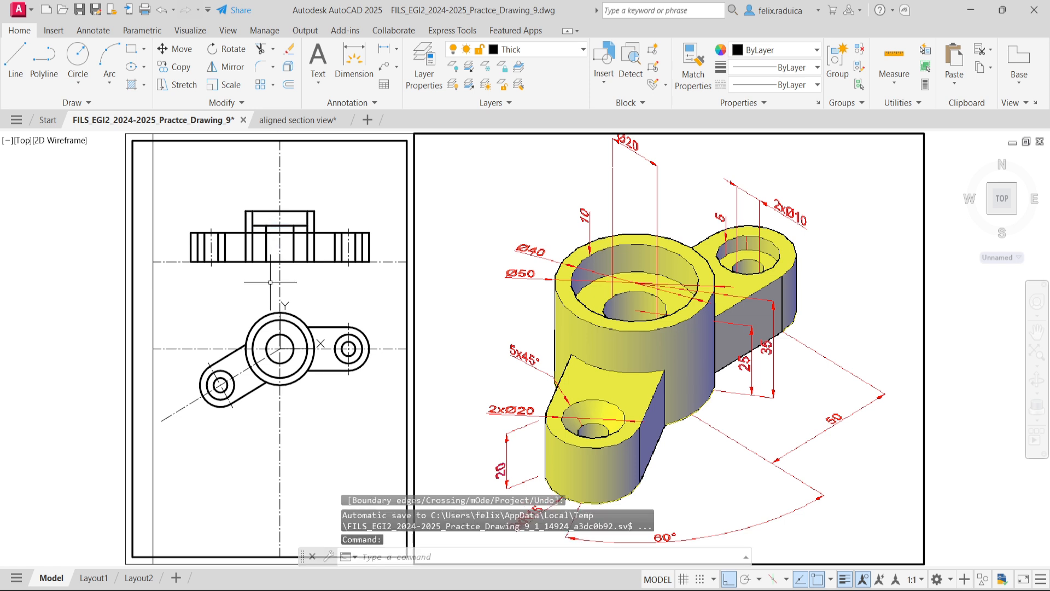
- Trim the arms' top edge line across the Ø20 bore and out to both Ø40 recess lines inside the boss
type("tr")
key("Return")
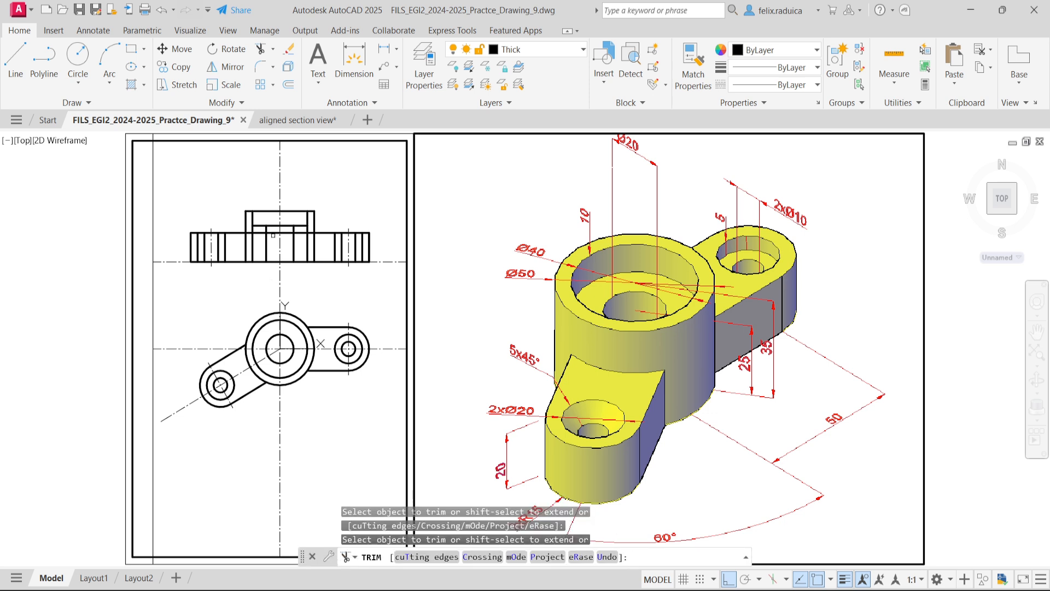
left_click(285, 234)
key("Return")
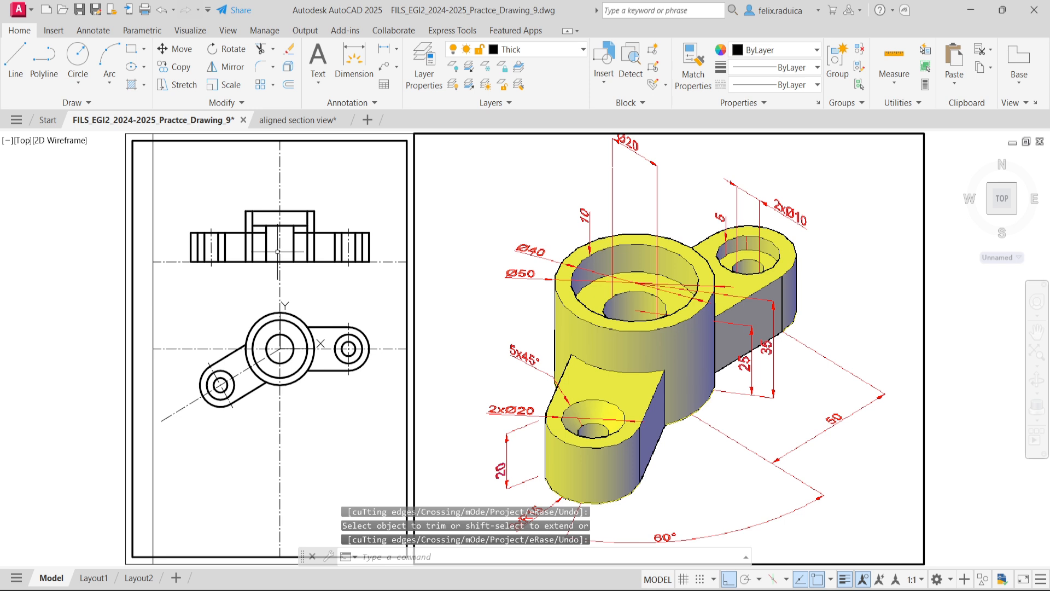
key("Return")
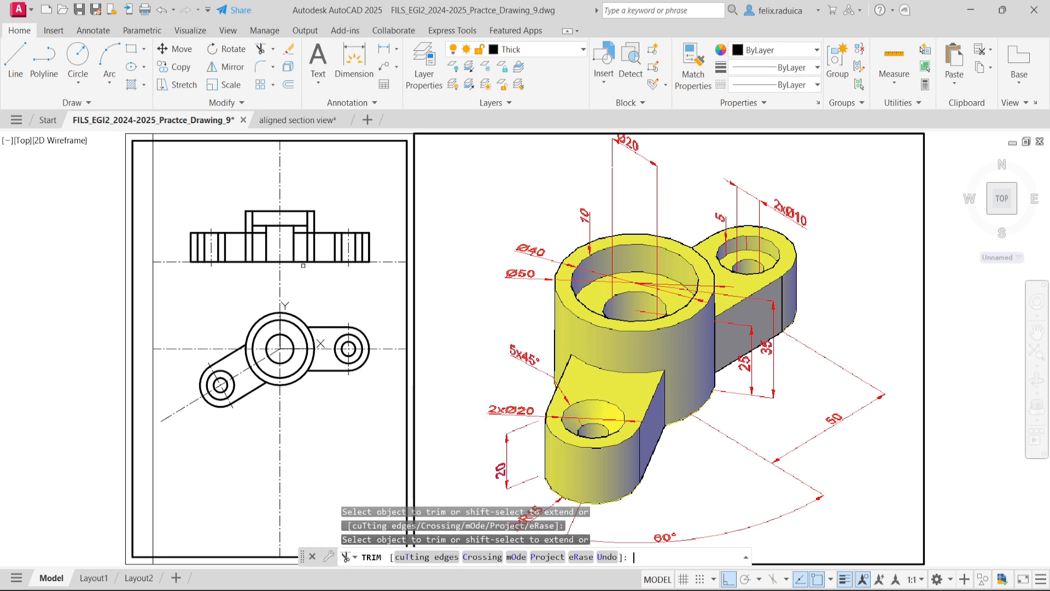
left_click(300, 230)
left_click(300, 244)
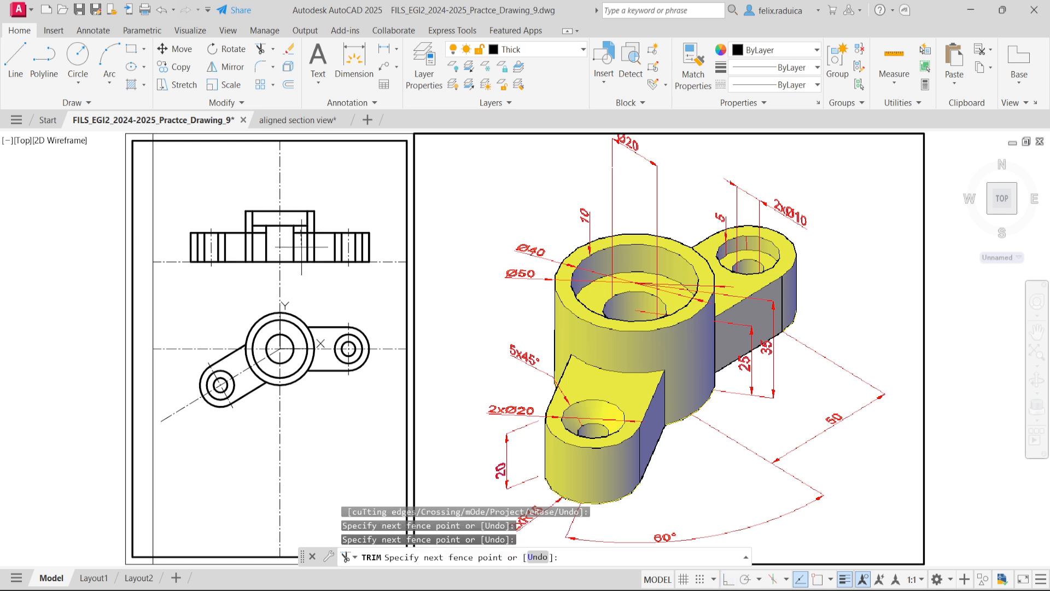
left_click(299, 241)
left_click(257, 227)
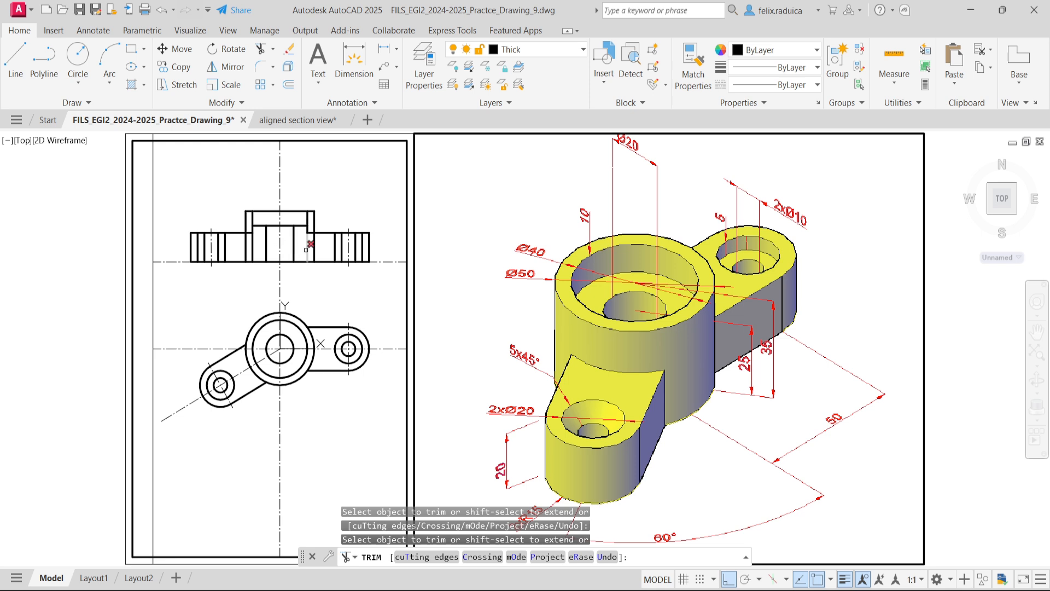
- Trim the right and left Ø40 recess wall lines below the level of the arms' top edge
left_click(305, 249)
scroll(304, 231, "up", 2)
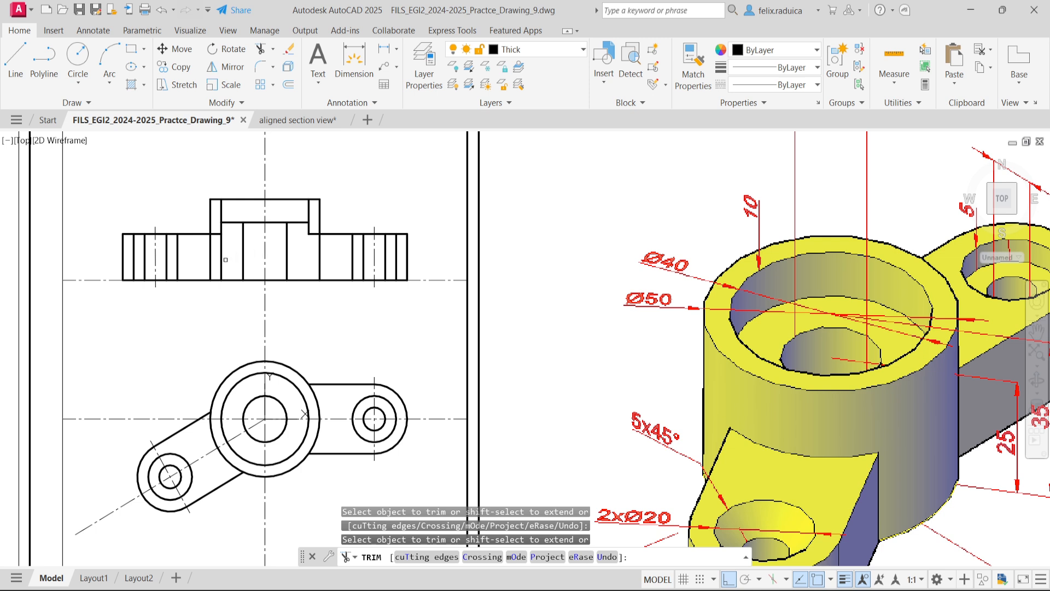
left_click(221, 262)
key("Return")
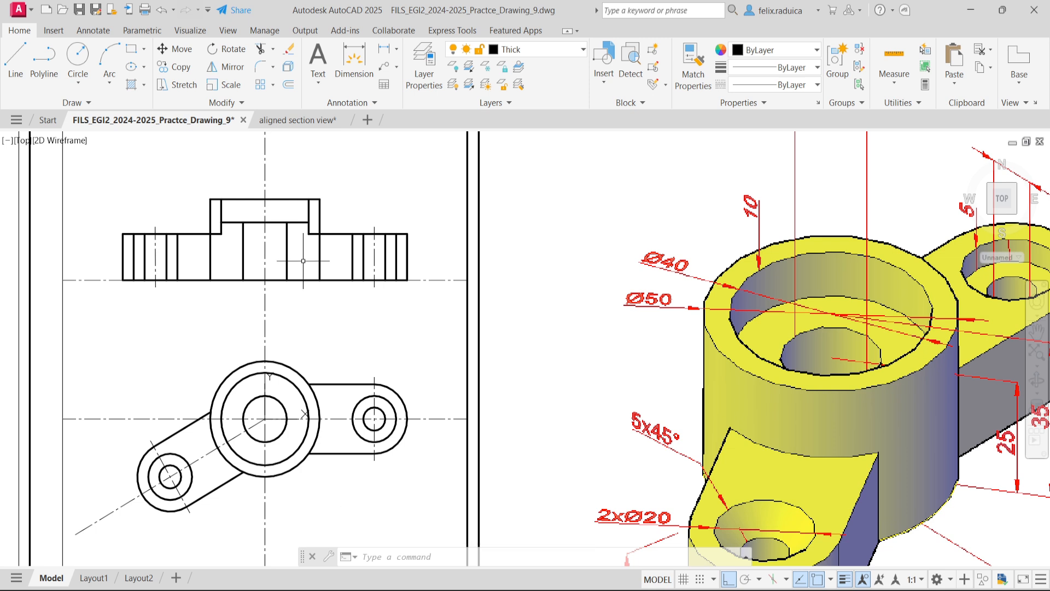
- Trim the section's right Ø50 boss wall line below the arms' top edge and the right Ø40 line below the recess floor
type("tr")
key("Return")
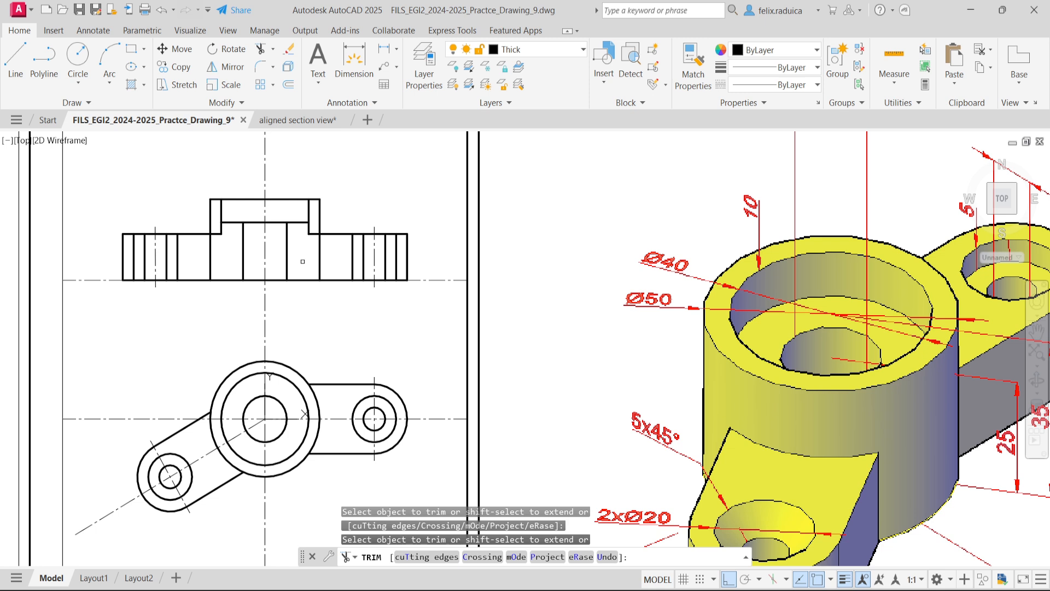
left_click(317, 258)
left_click(307, 228)
left_click(308, 229)
left_click(307, 228)
key("Return")
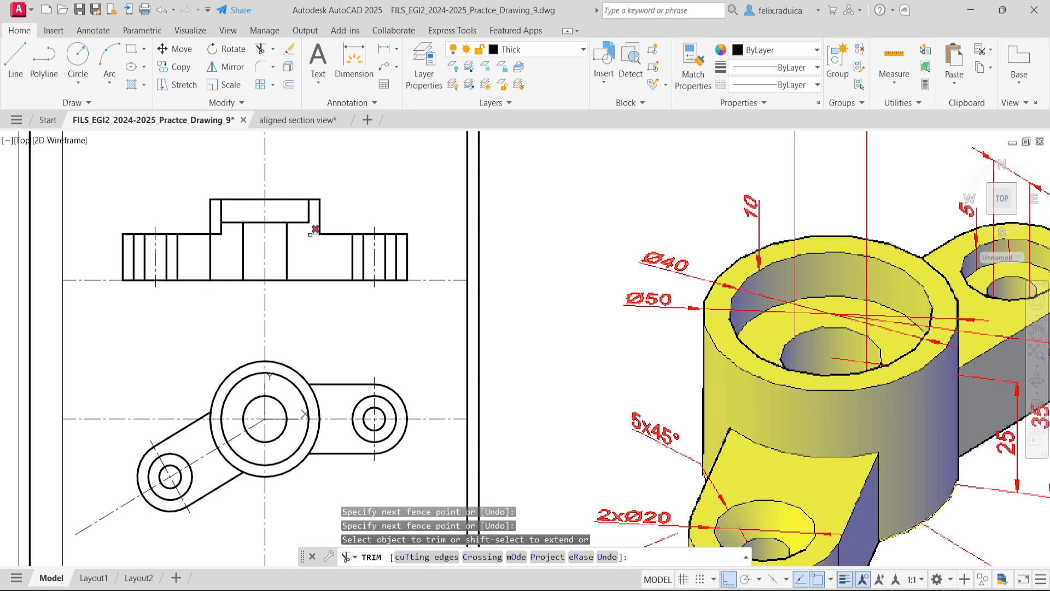
key("Return")
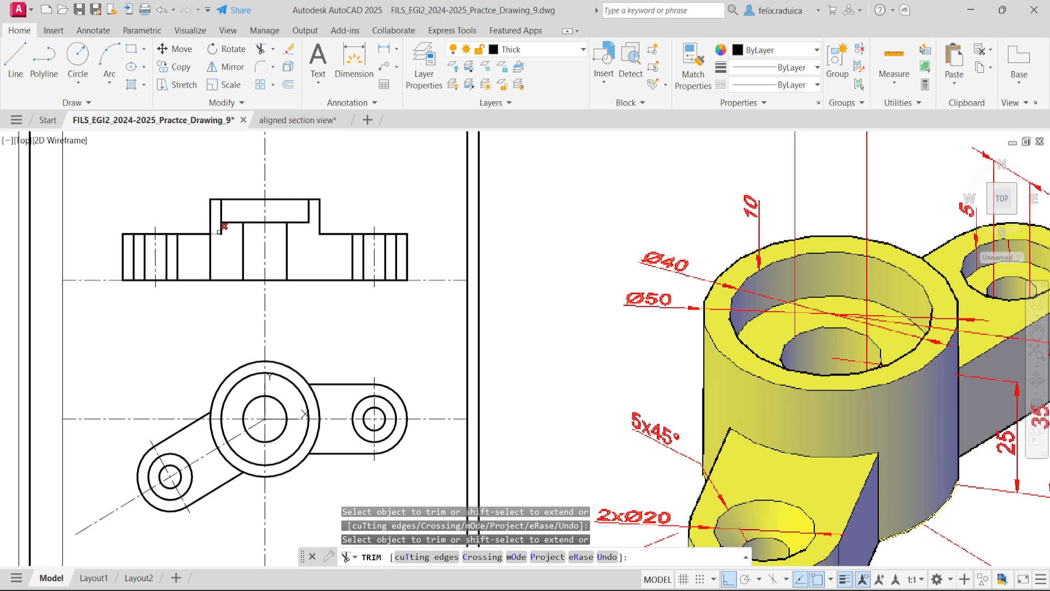
- Trim the left Ø40 line below the recess floor and the left Ø50 boss wall line below the arms' top edge
left_click(219, 232)
left_click(217, 257)
key("Return")
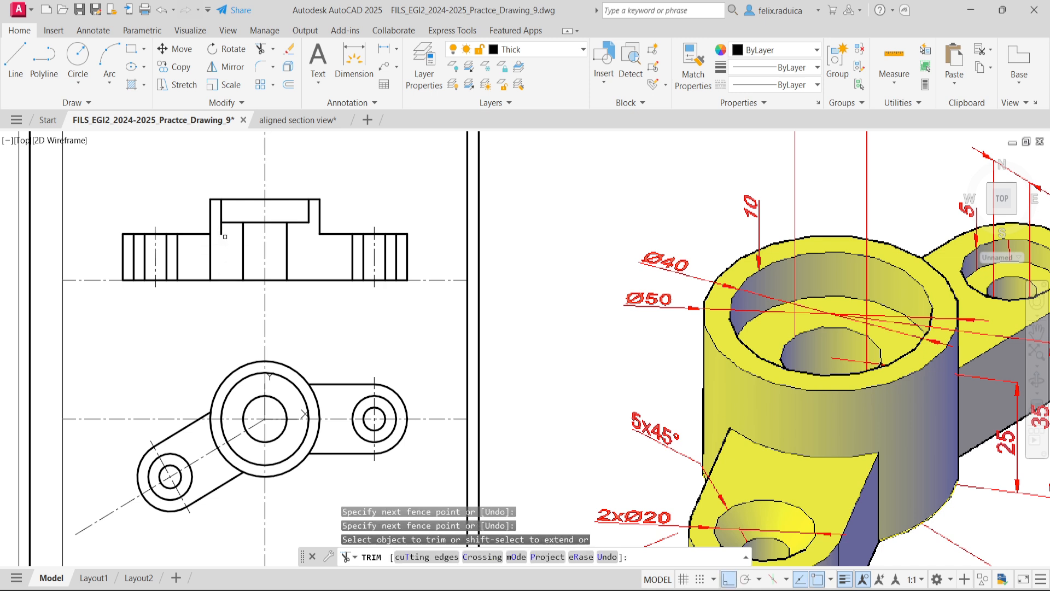
left_click_drag(223, 231, 219, 234)
left_click(211, 258)
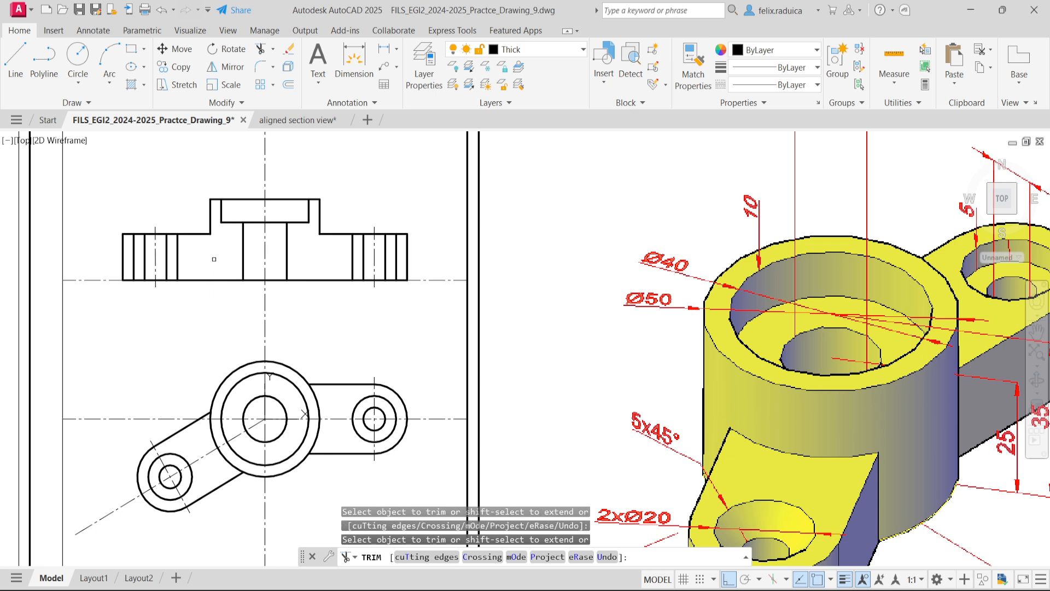
key("Return")
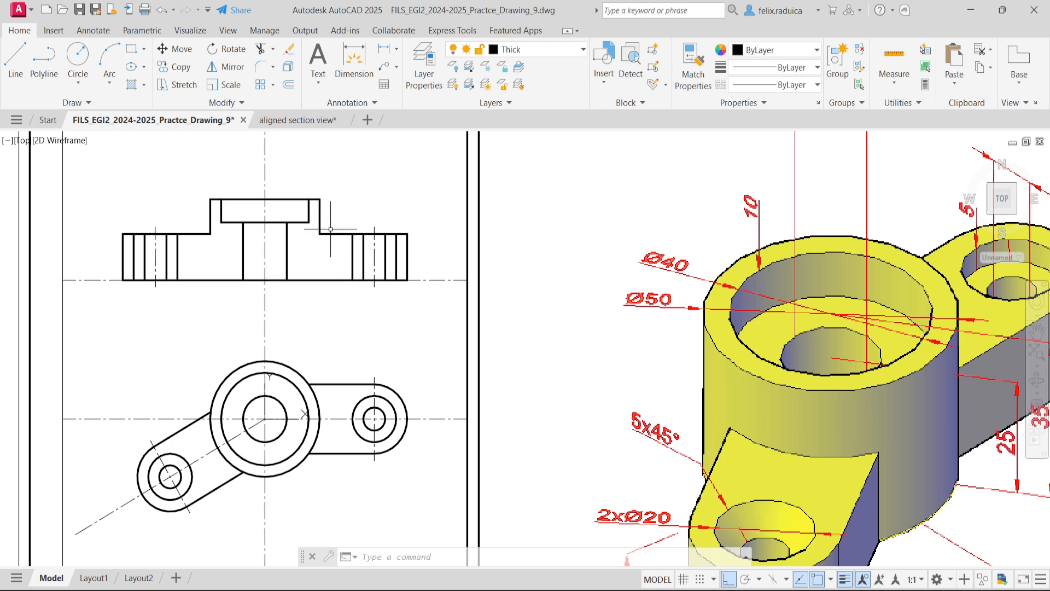
- Create a layer named Hatch and make it the current layer
scroll(888, 399, "down", 4)
middle_click(892, 418)
middle_click(891, 418)
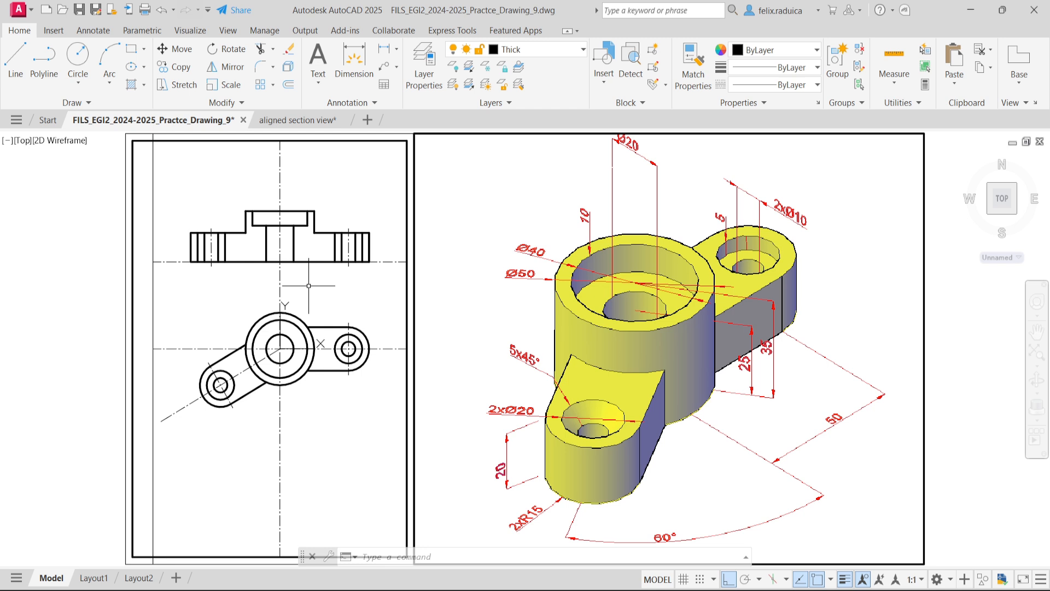
type("la")
key("Return")
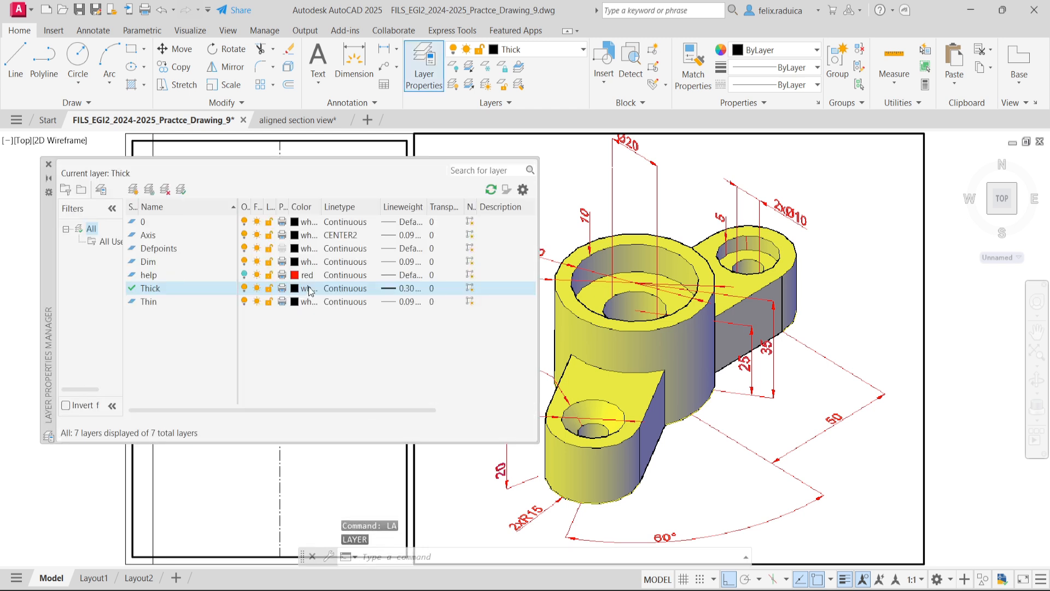
left_click(165, 221)
right_click(168, 346)
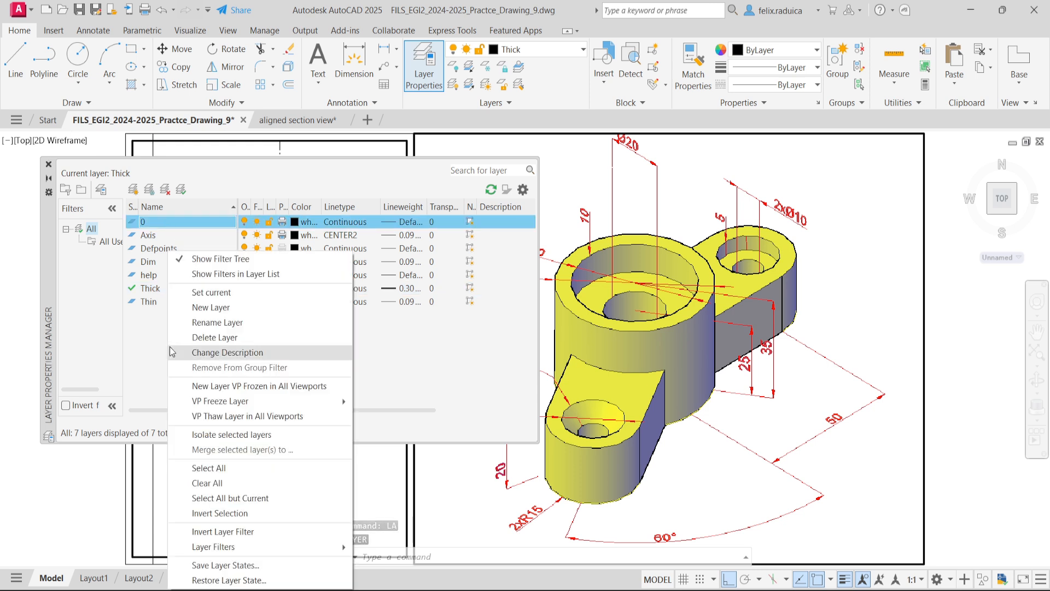
left_click(211, 308)
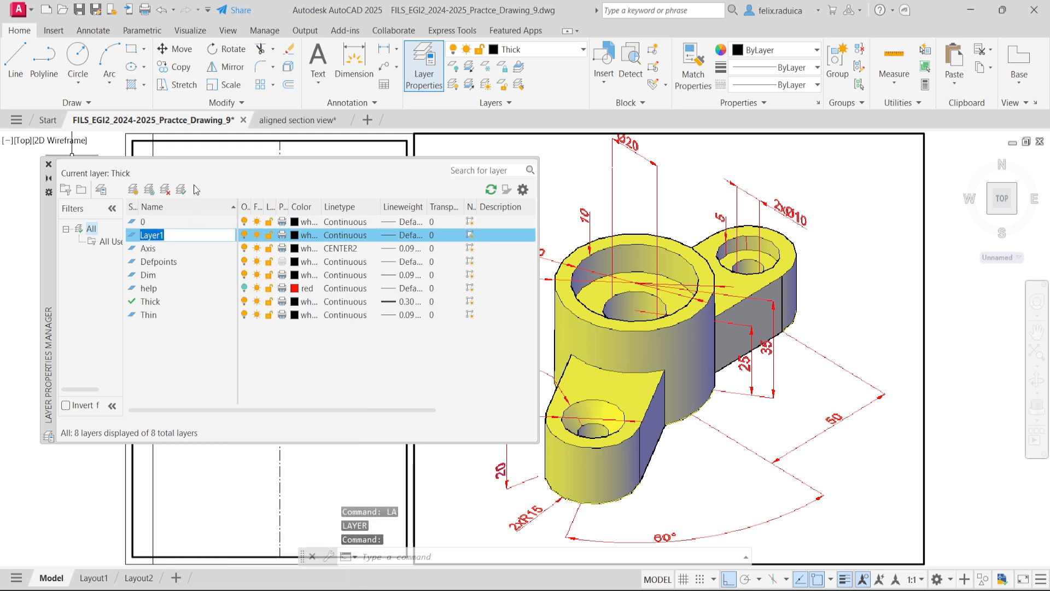
type("Hatch")
key("Return")
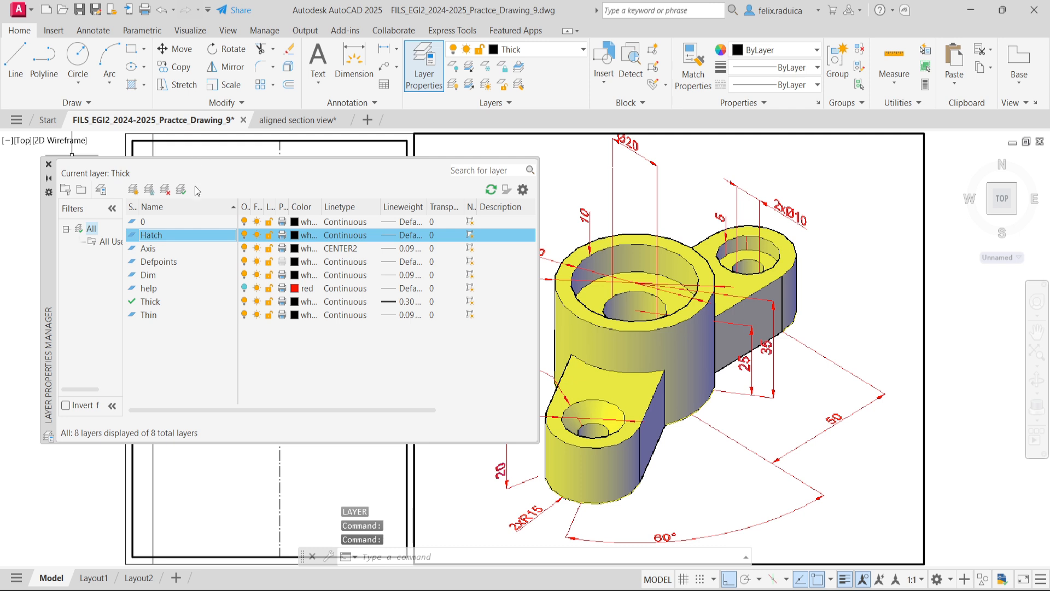
double_click(186, 238)
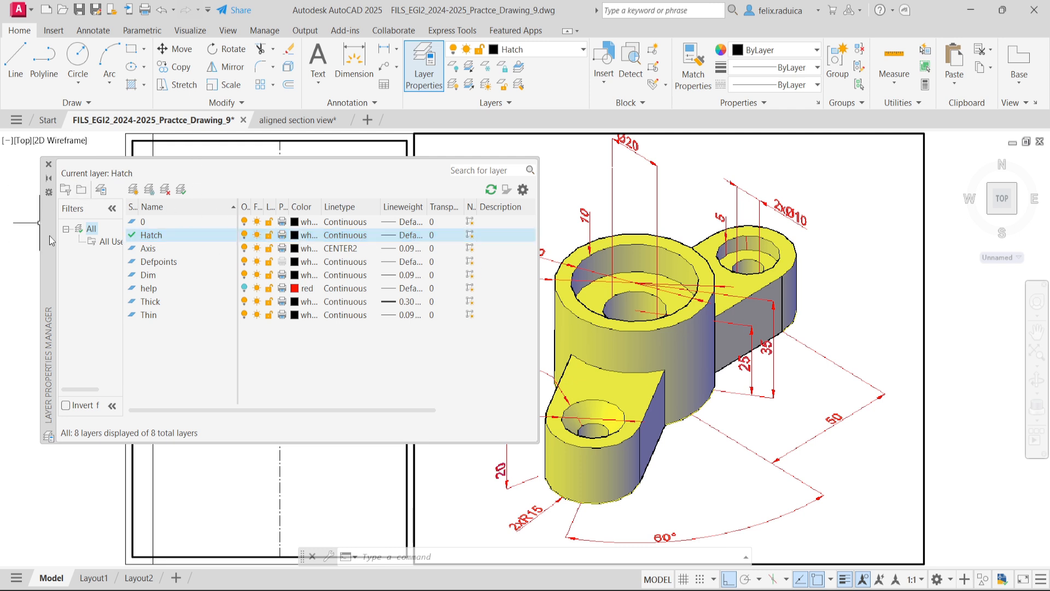
left_click(48, 164)
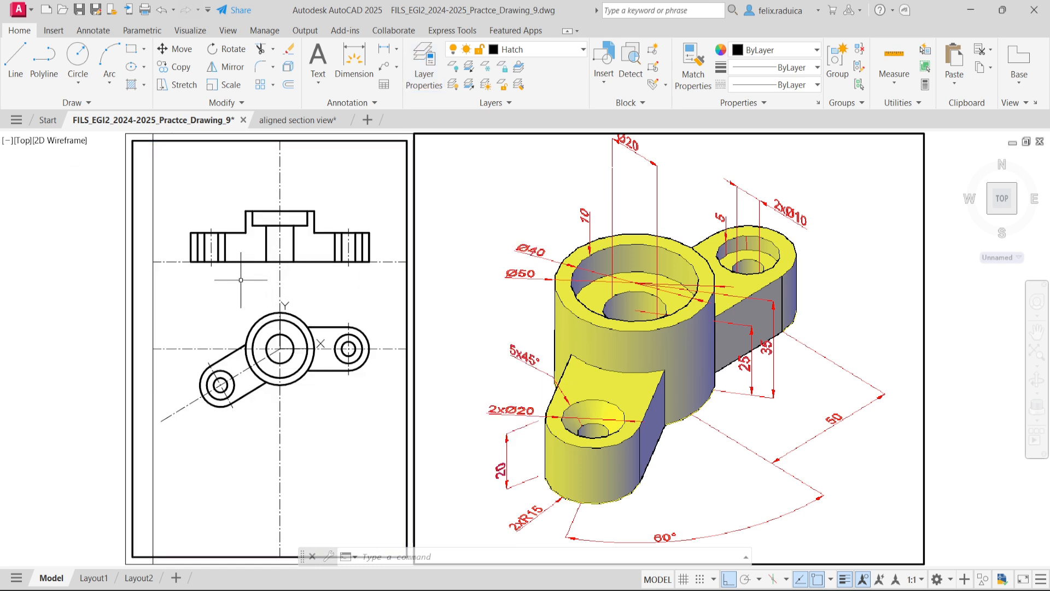
- Hatch the solid areas on both sides of the section's central Ø20 bore with the ANSI31 pattern
type("hatc")
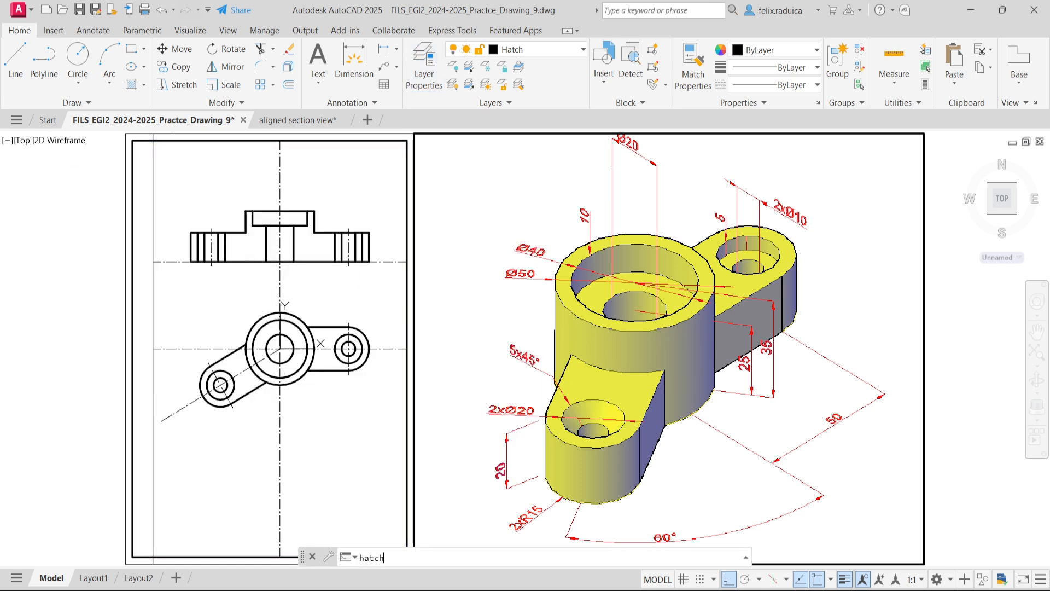
type("h")
key("Return")
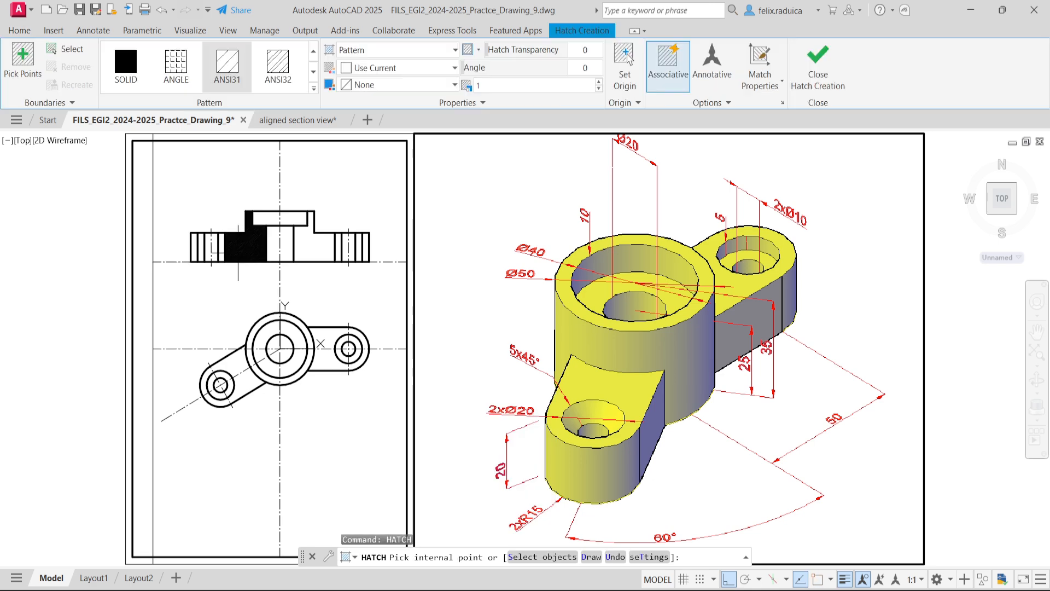
left_click(238, 252)
left_click(322, 252)
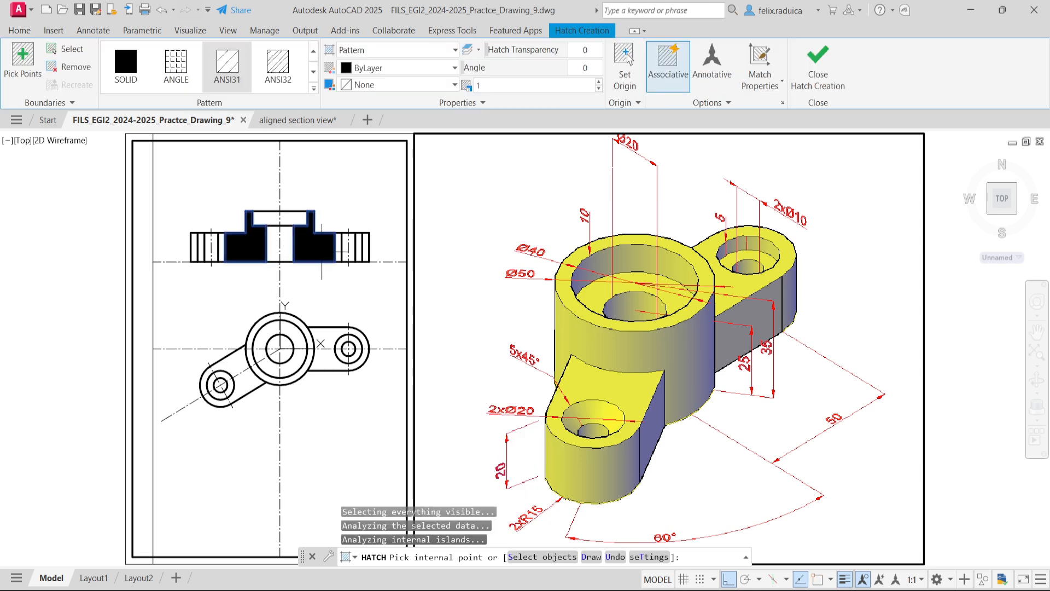
scroll(400, 257, "up", 4)
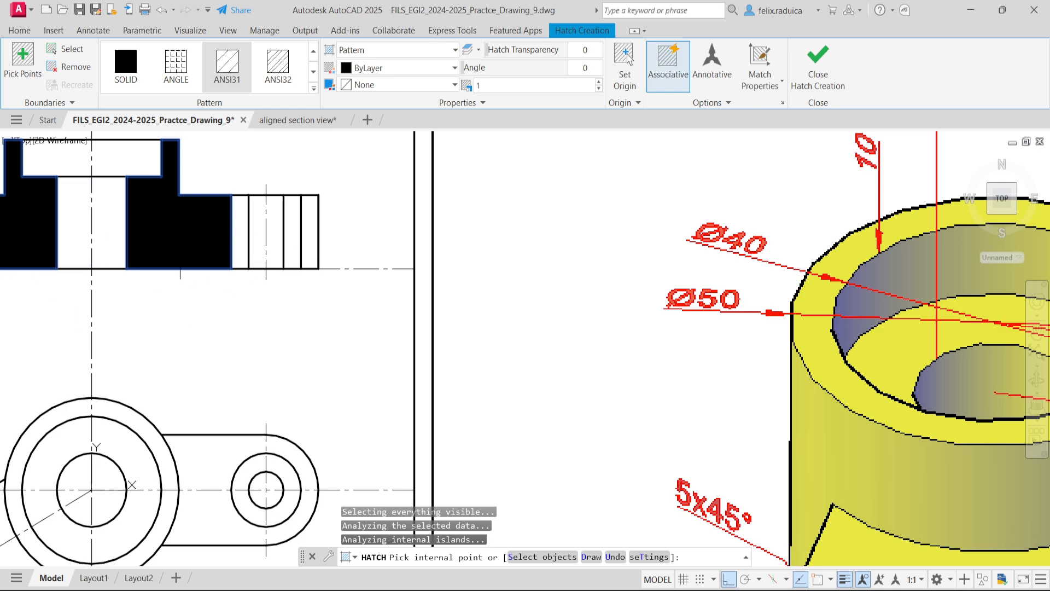
scroll(163, 253, "down", 4)
scroll(175, 236, "up", 2)
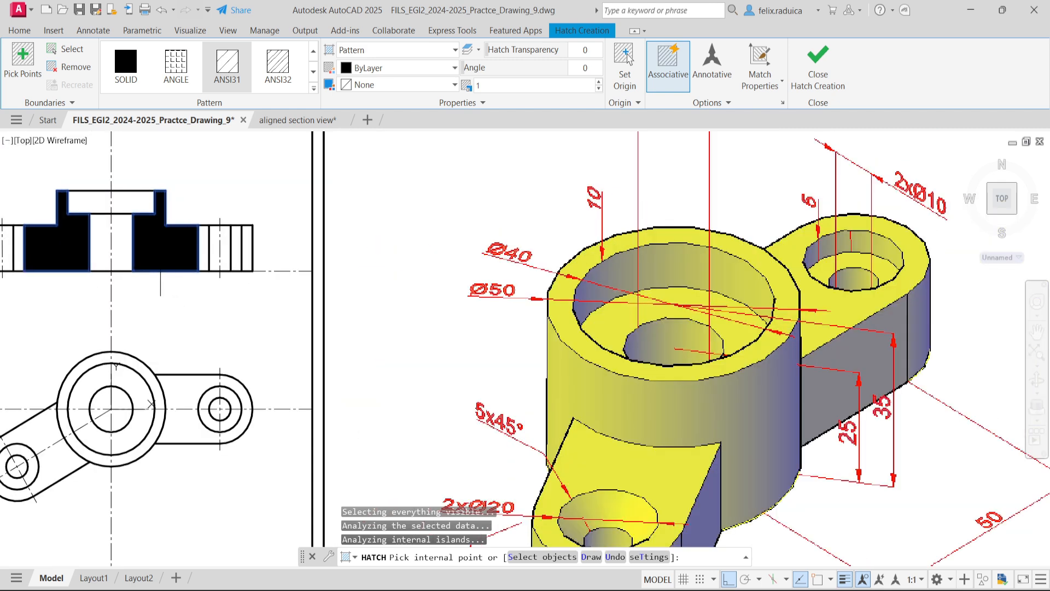
key("Escape")
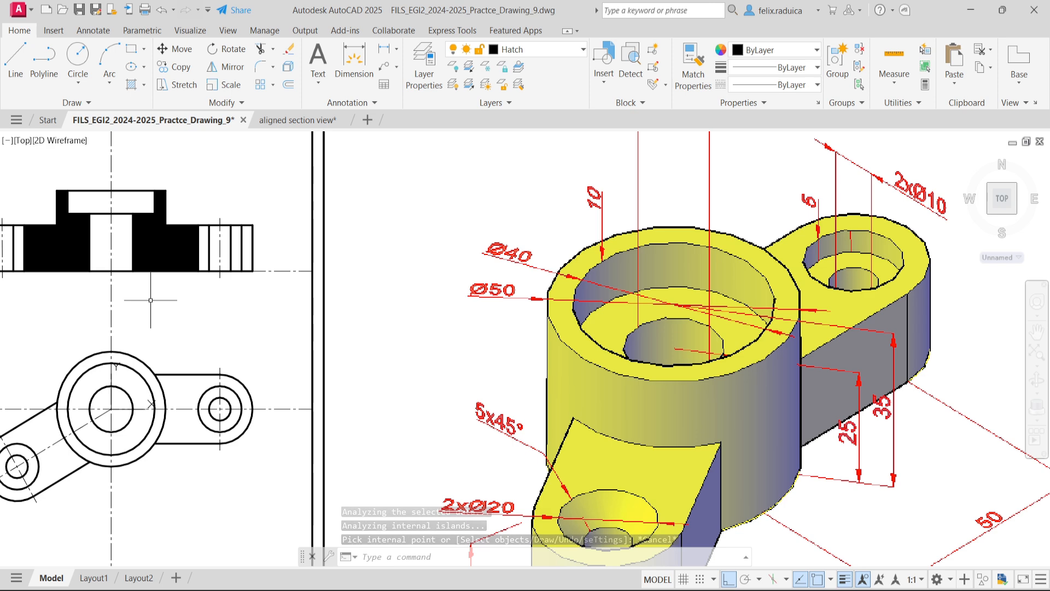
key("Return")
key("Escape")
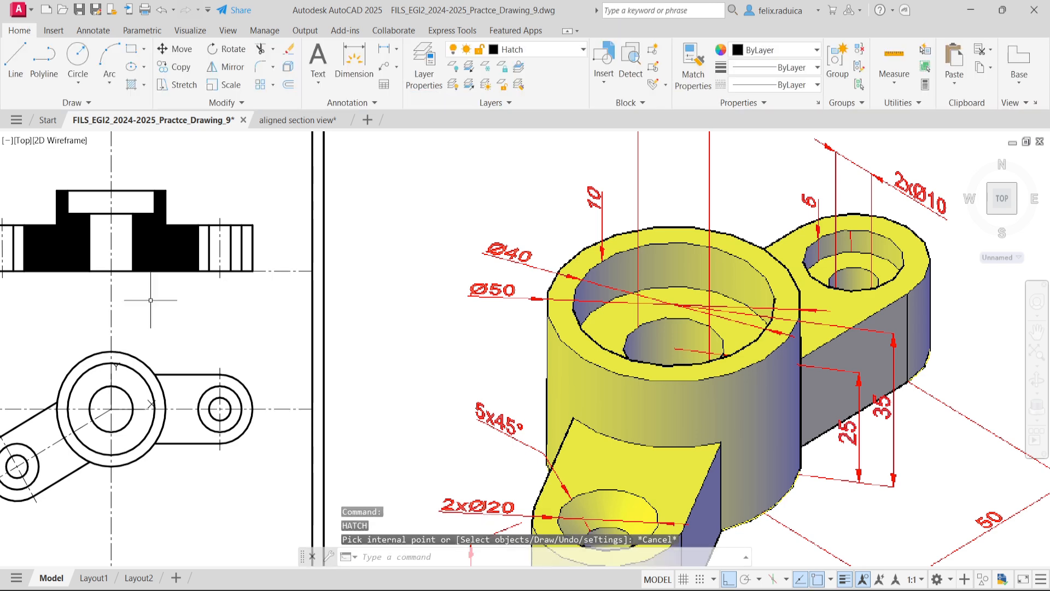
- Edit the section view's hatch to a scale of 15
type("hatchedit")
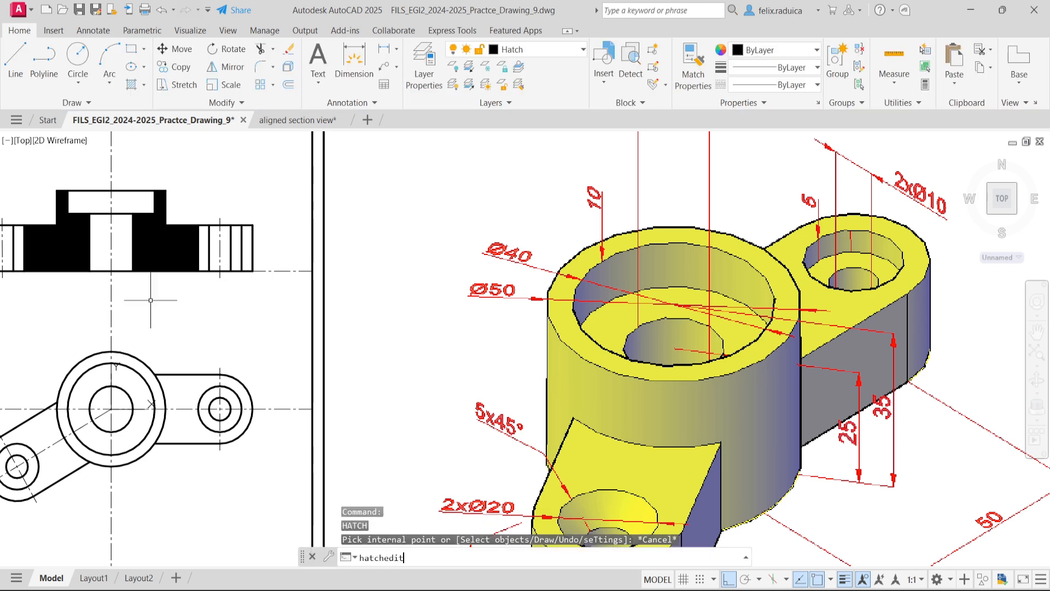
key("Return")
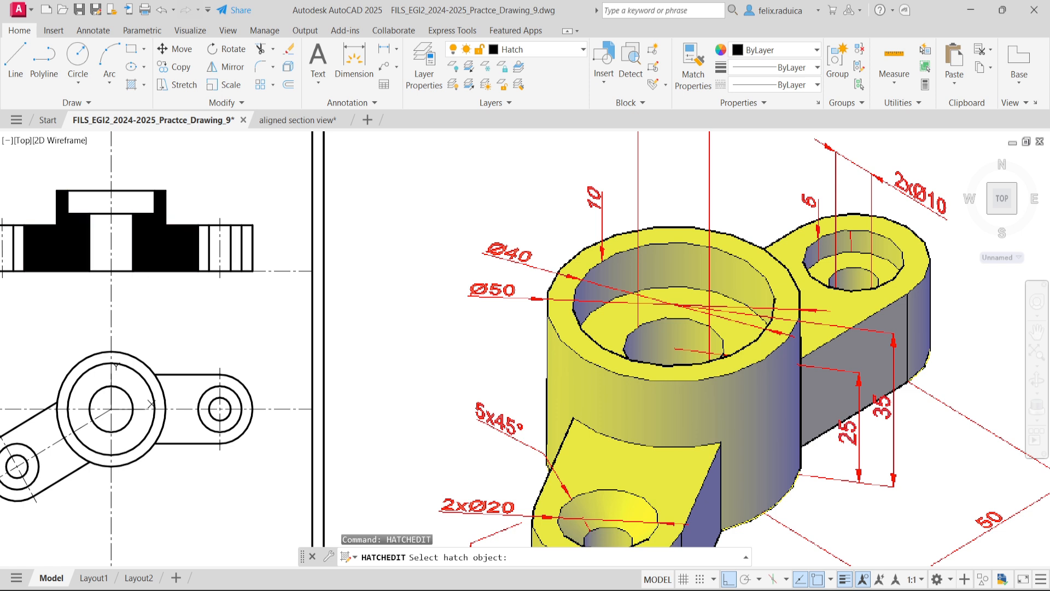
left_click(161, 249)
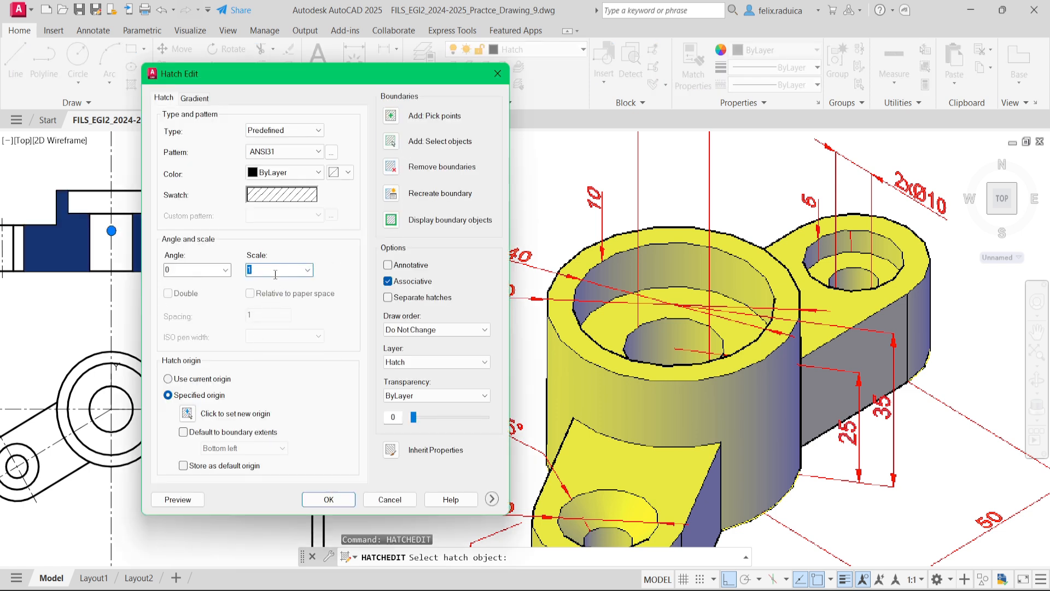
type("15")
key("Return")
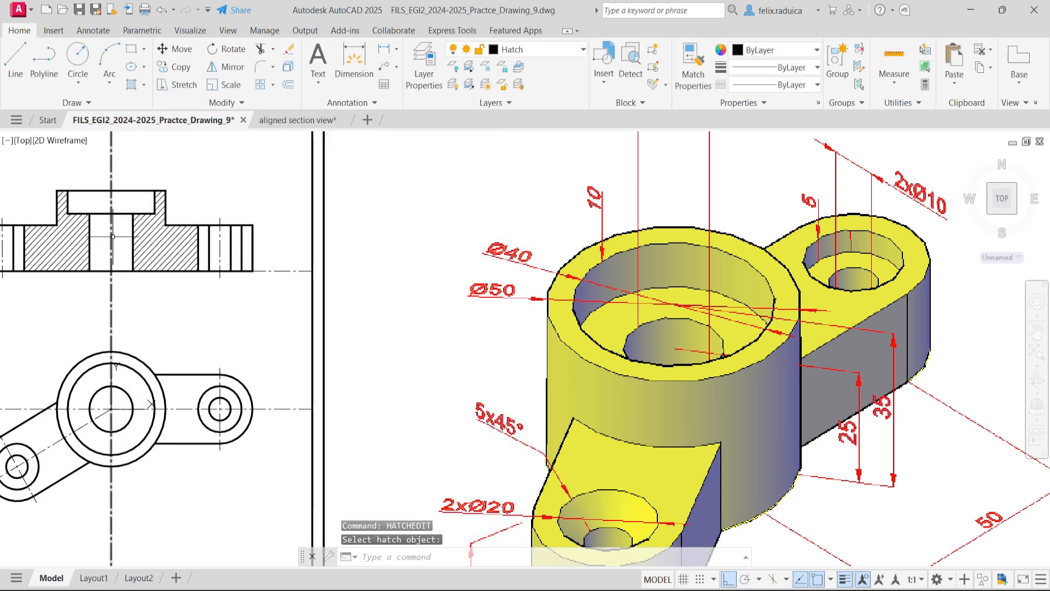
middle_click(131, 277)
middle_click(130, 277)
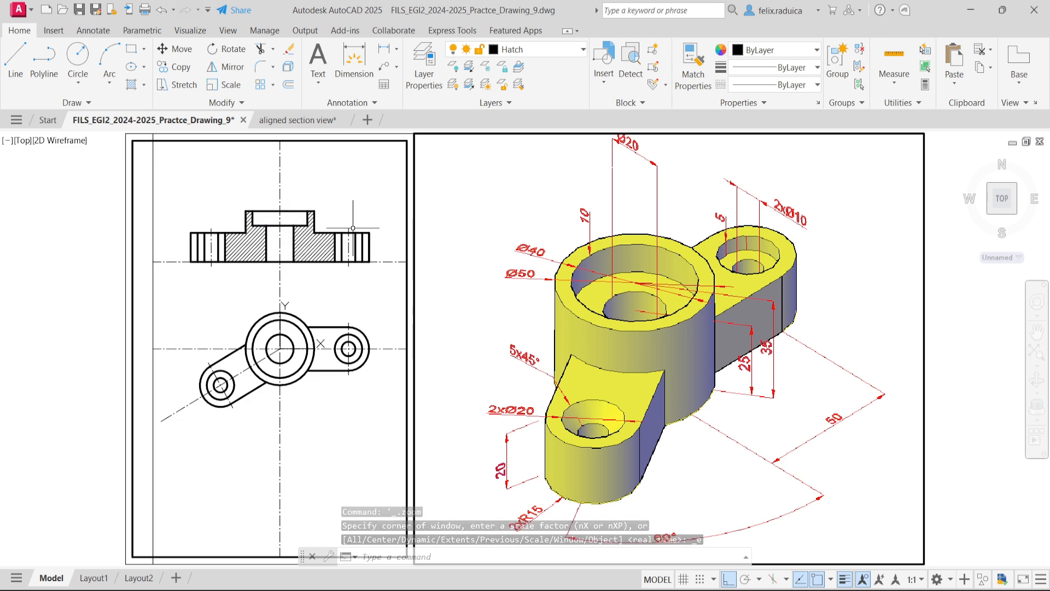
scroll(335, 227, "up", 2)
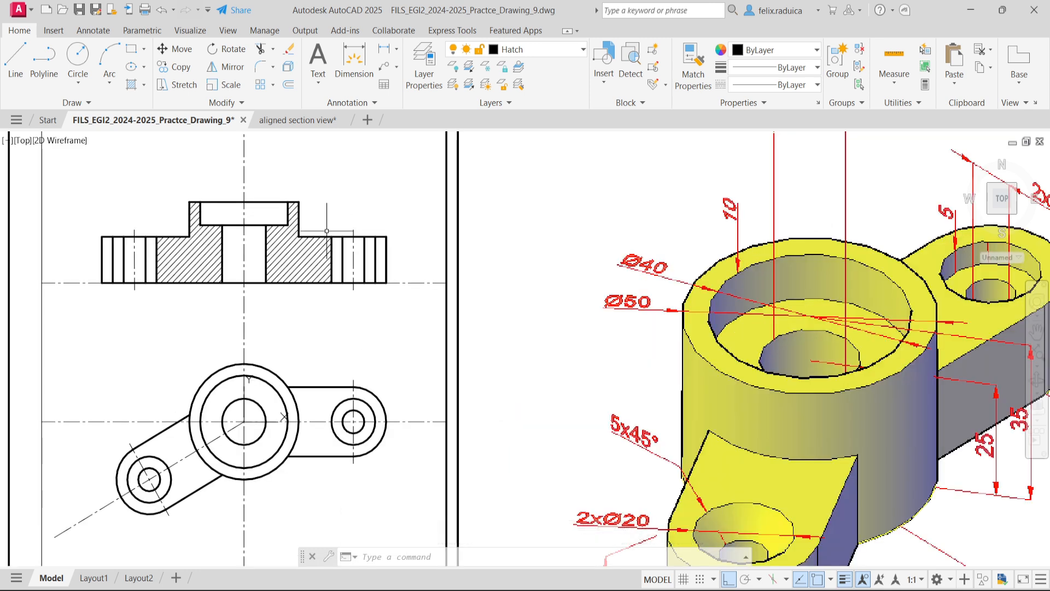
mouse_move(325, 251)
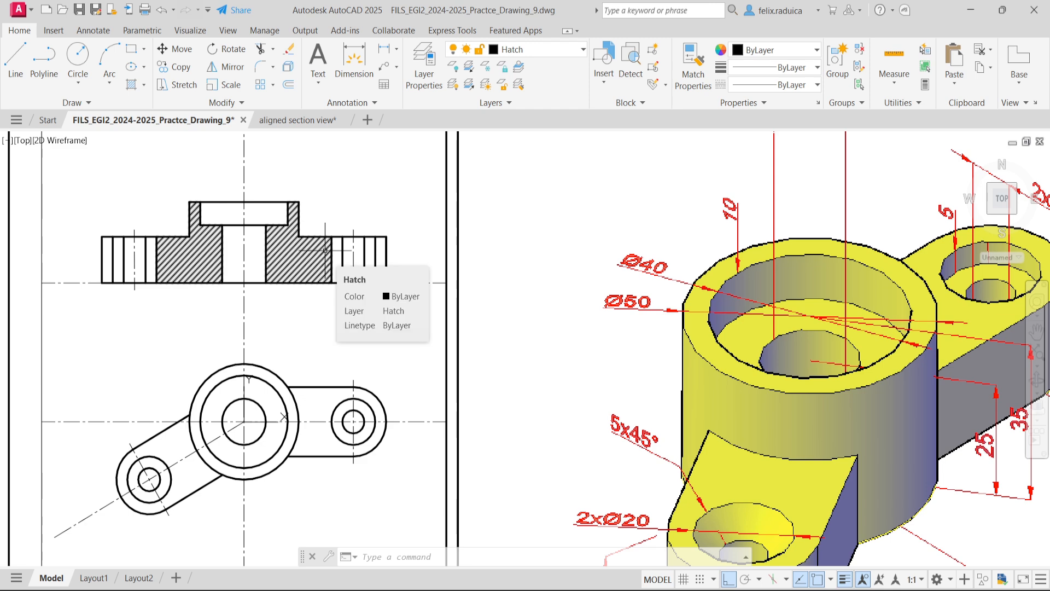
scroll(713, 500, "down", 1)
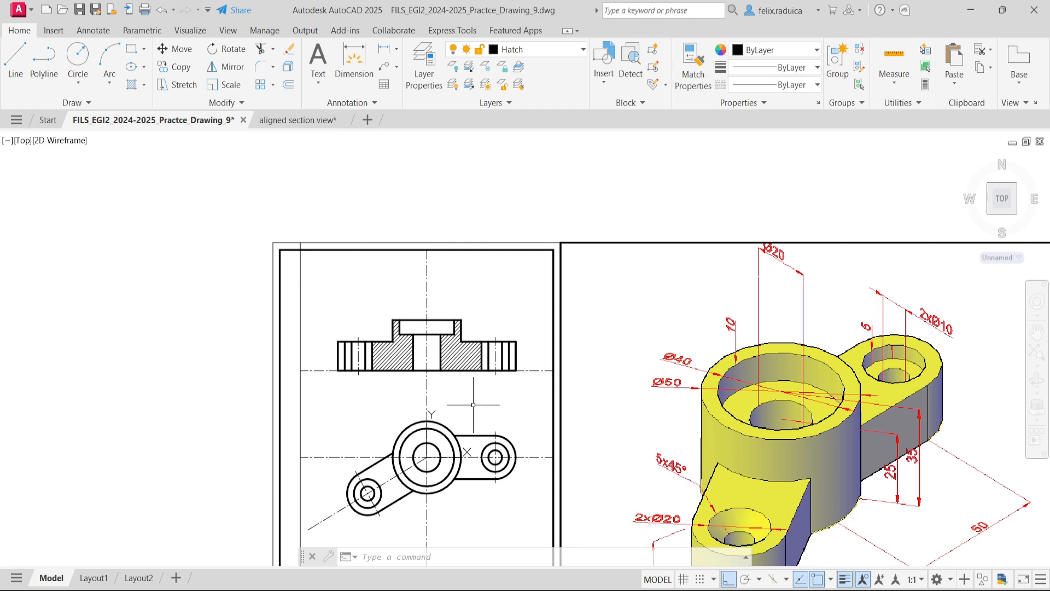
- Chamfer the outer side of the left arm hole's top edge in the section view, with length 5 and angle 45°
scroll(353, 350, "up", 4)
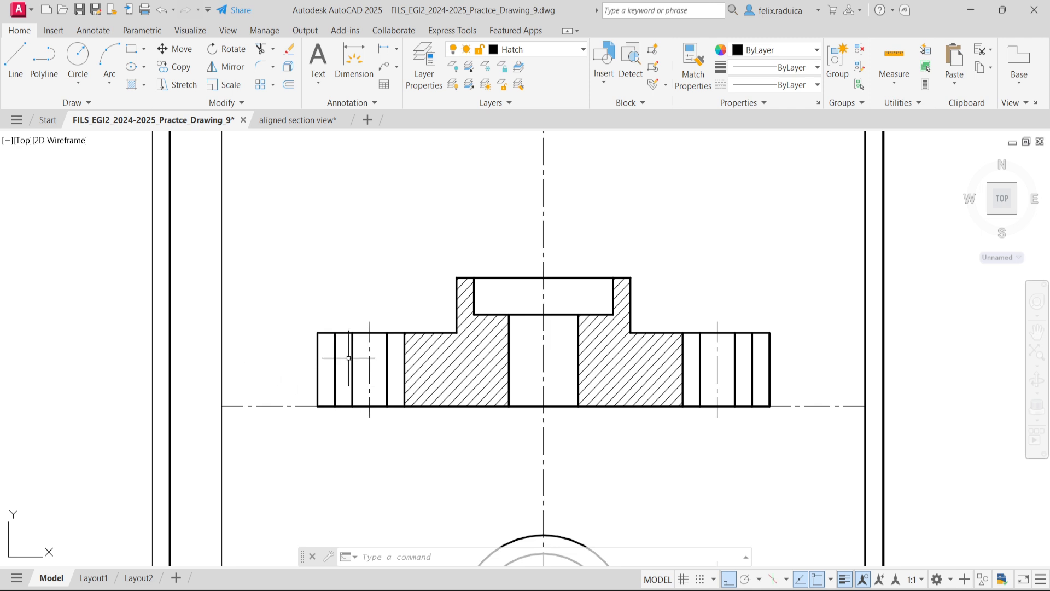
type("CHAMFEr")
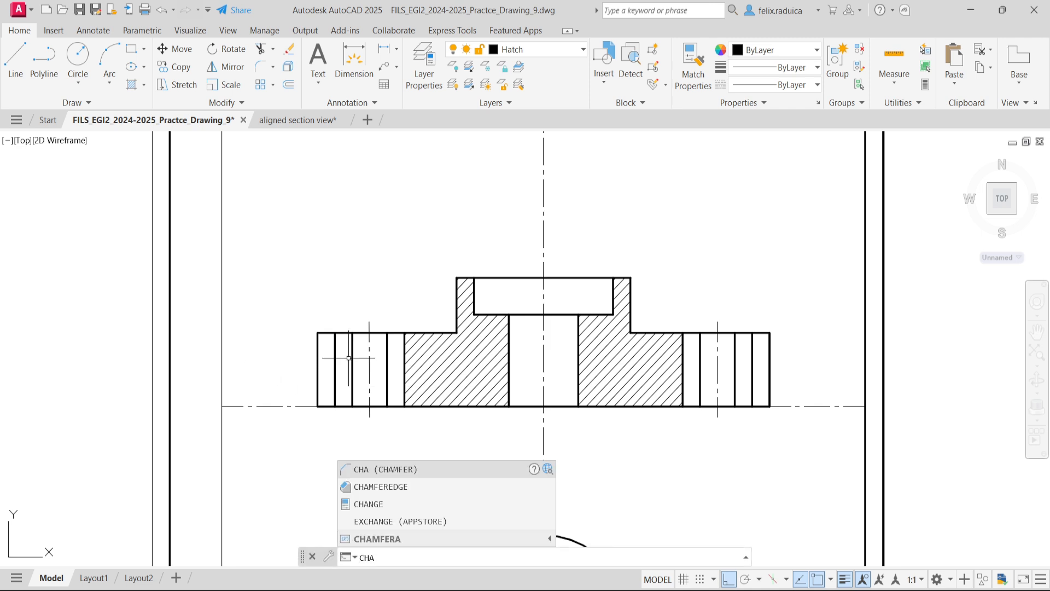
key("Return")
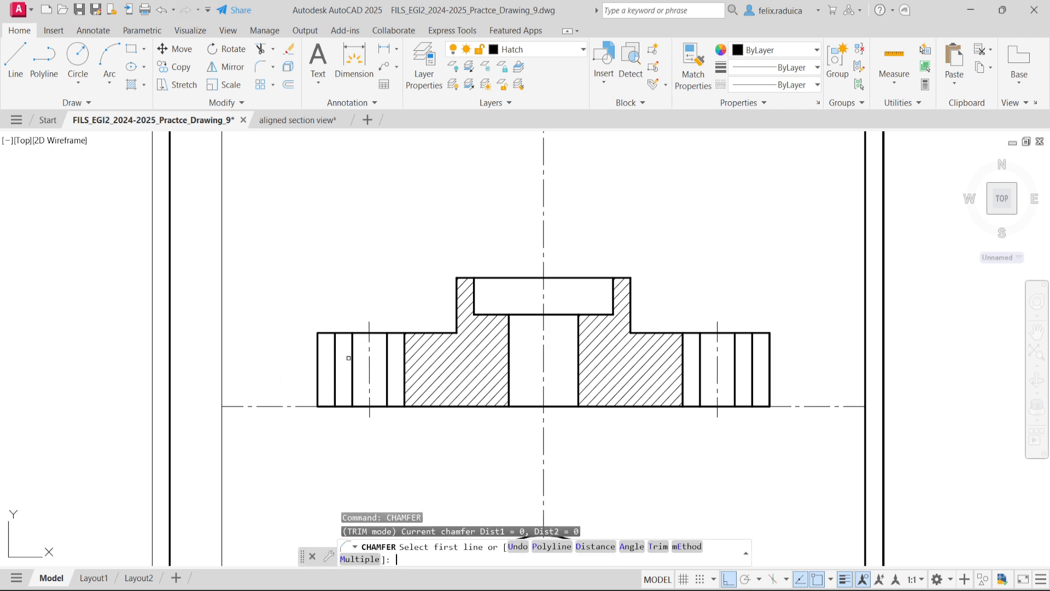
type("a")
key("Return")
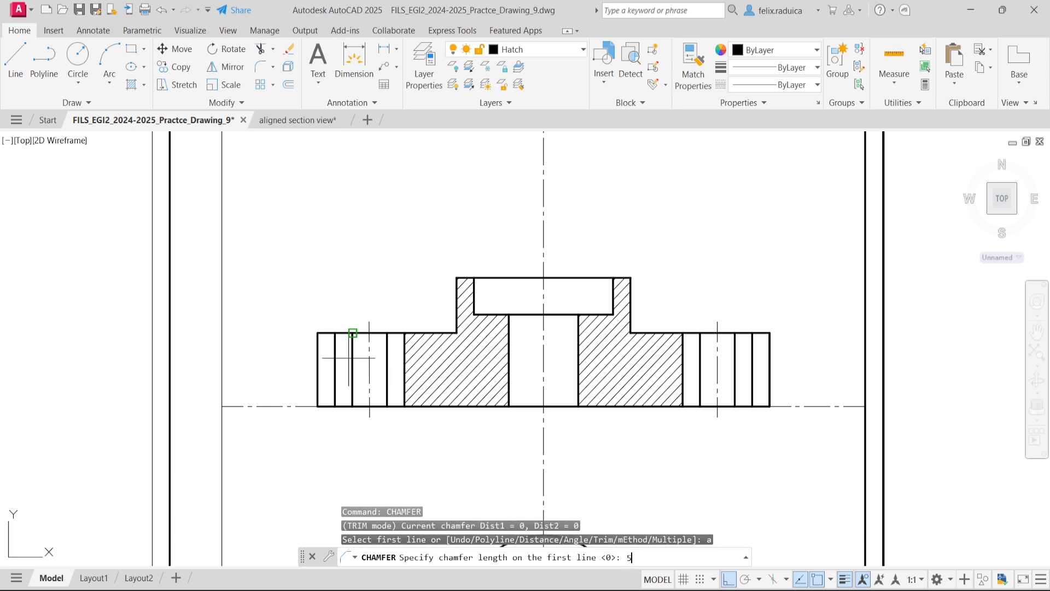
type("5")
key("Return")
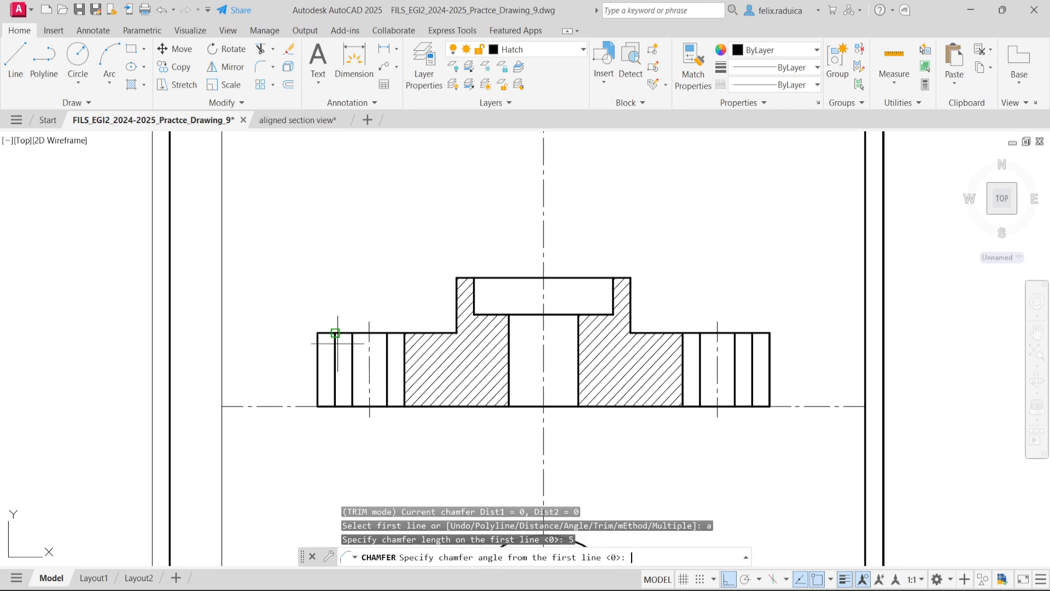
key("Return")
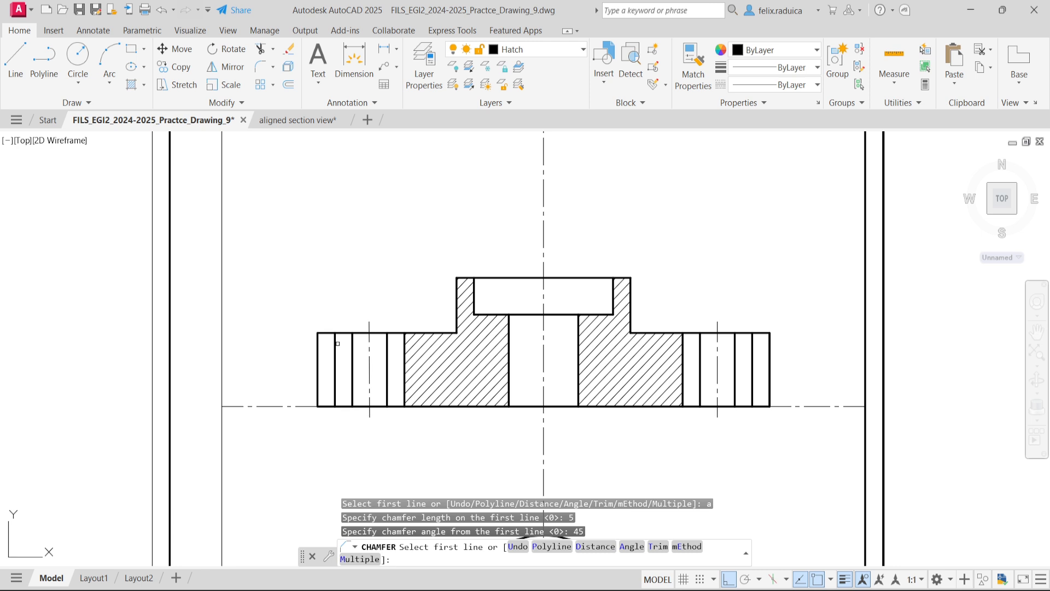
left_click(353, 344)
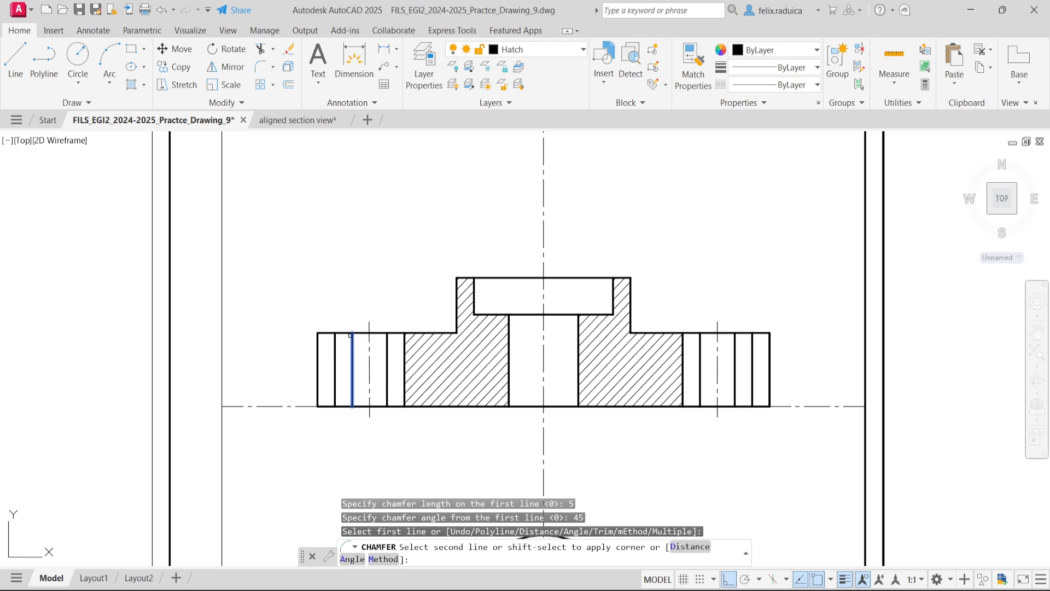
left_click(348, 333)
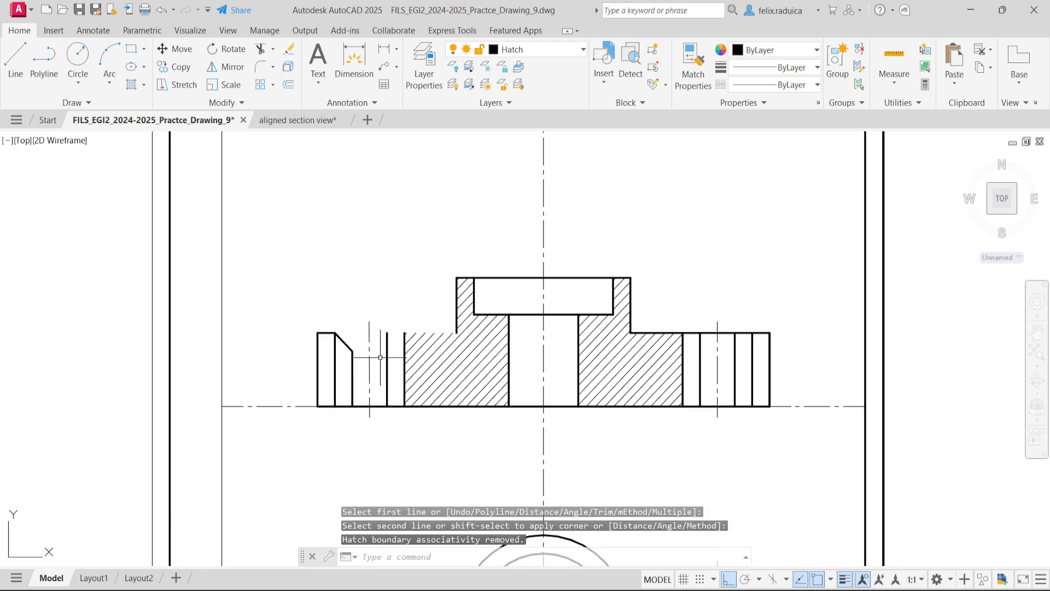
key("Return")
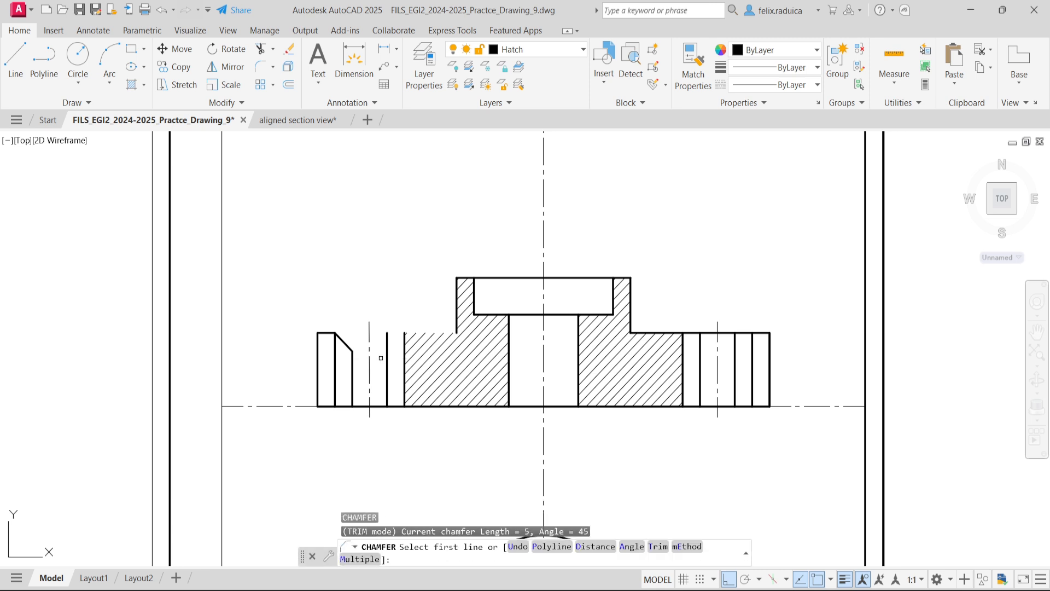
key("Escape")
- Make the Thick layer current
type("la")
key("Return")
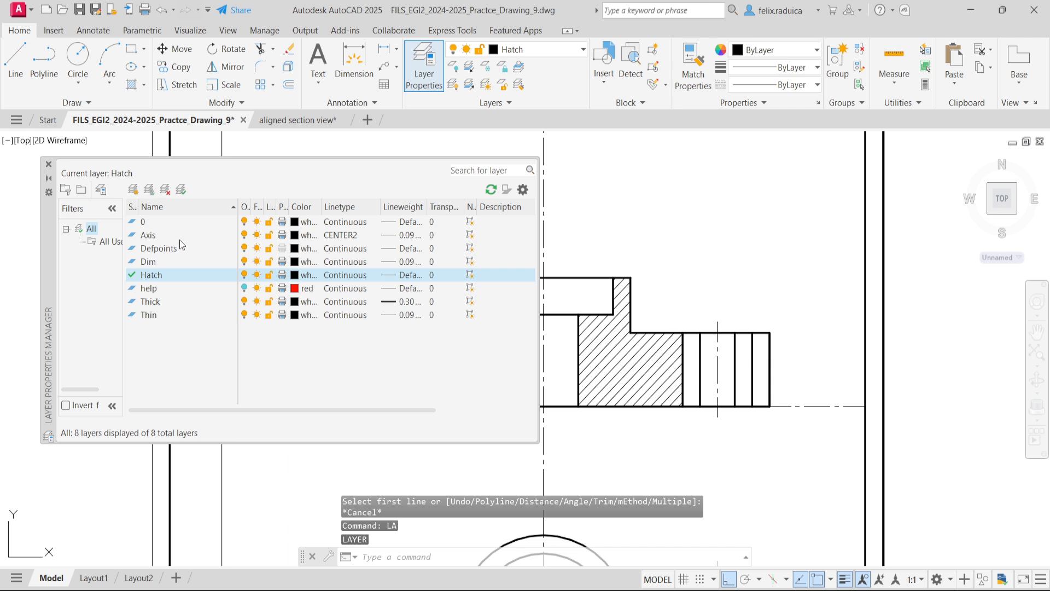
double_click(176, 301)
left_click(50, 165)
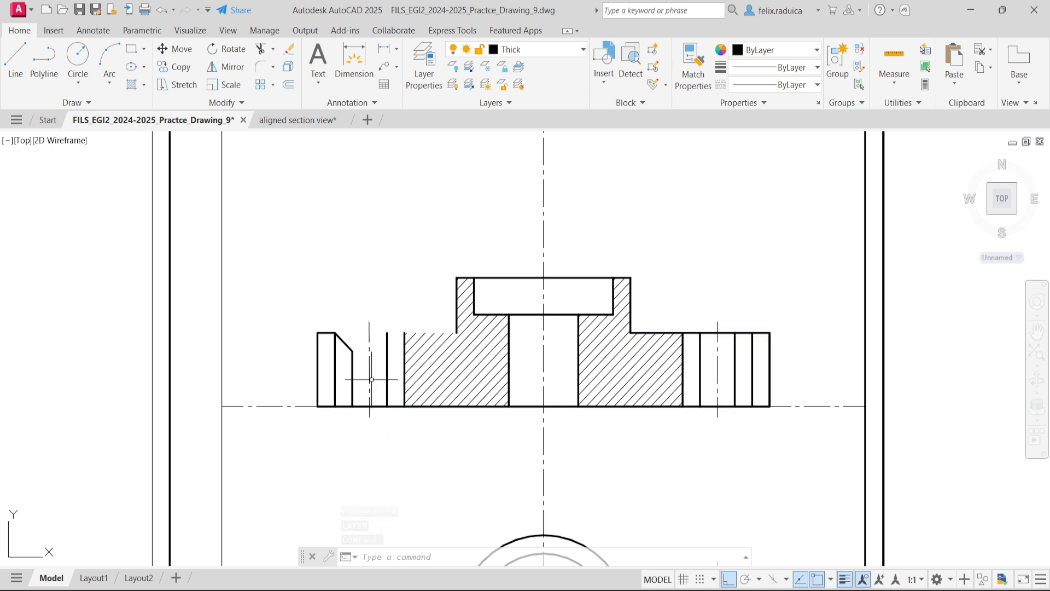
type("cha")
key("Return")
type("a")
key("Return")
type("5")
key("Return")
type("45")
key("Return")
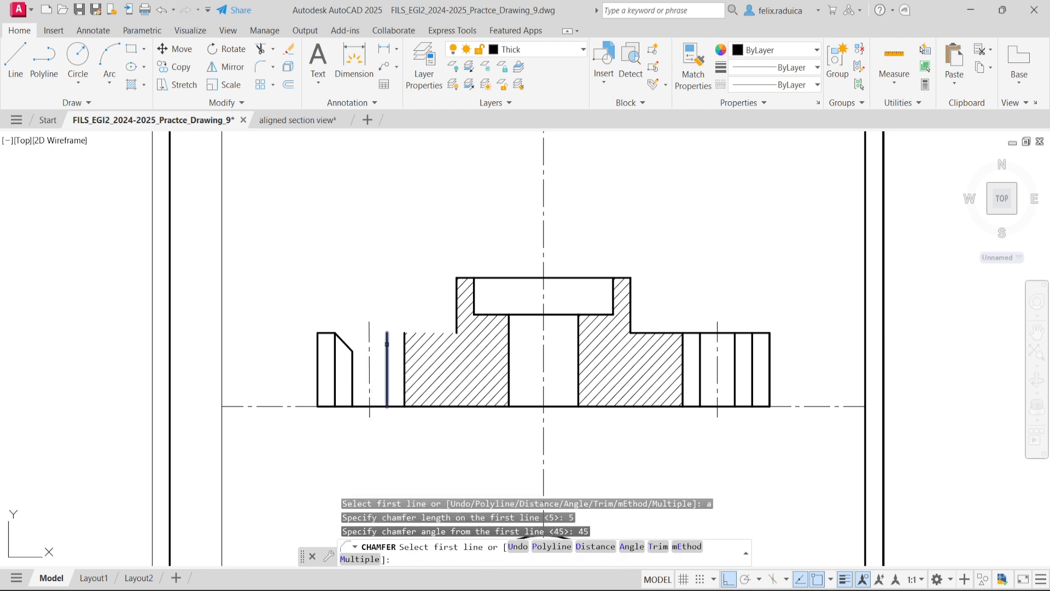
key("Escape")
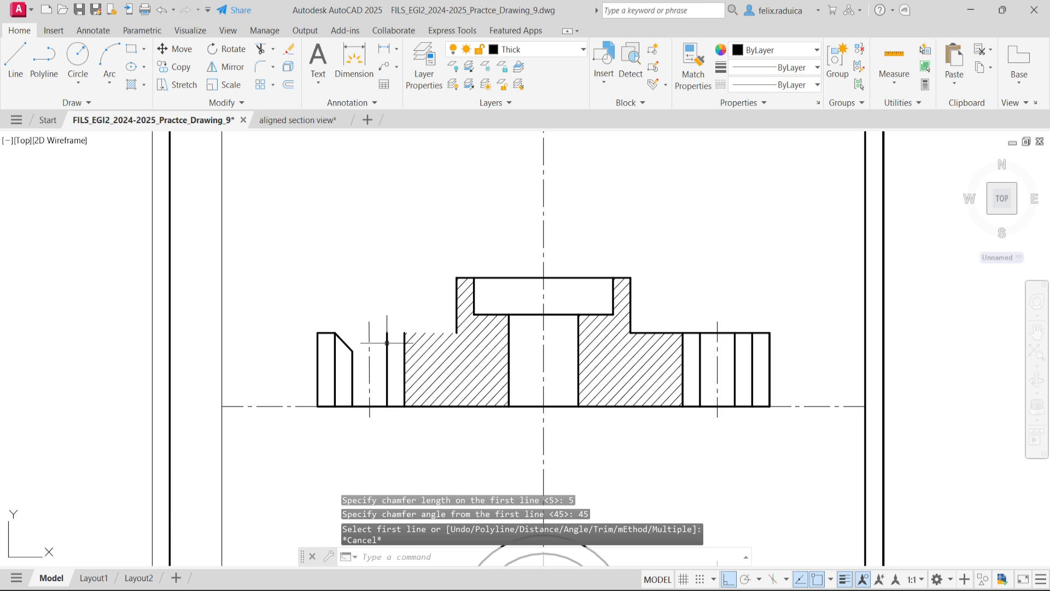
- Redraw the left arm's top edge from the top of the hole's inner wall line to the boss wall
type("l")
key("Return")
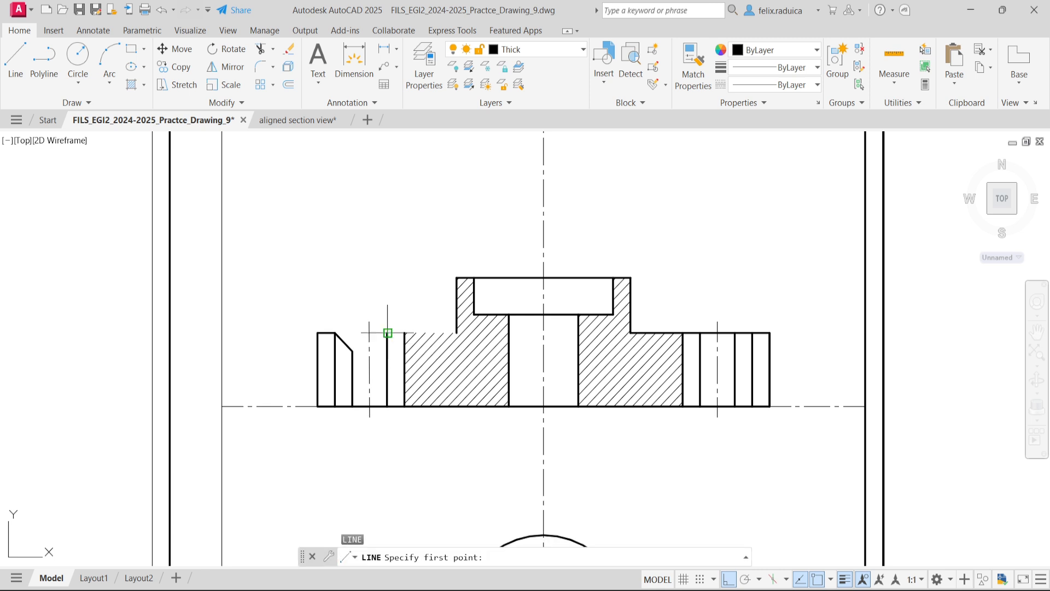
left_click(388, 333)
left_click(456, 333)
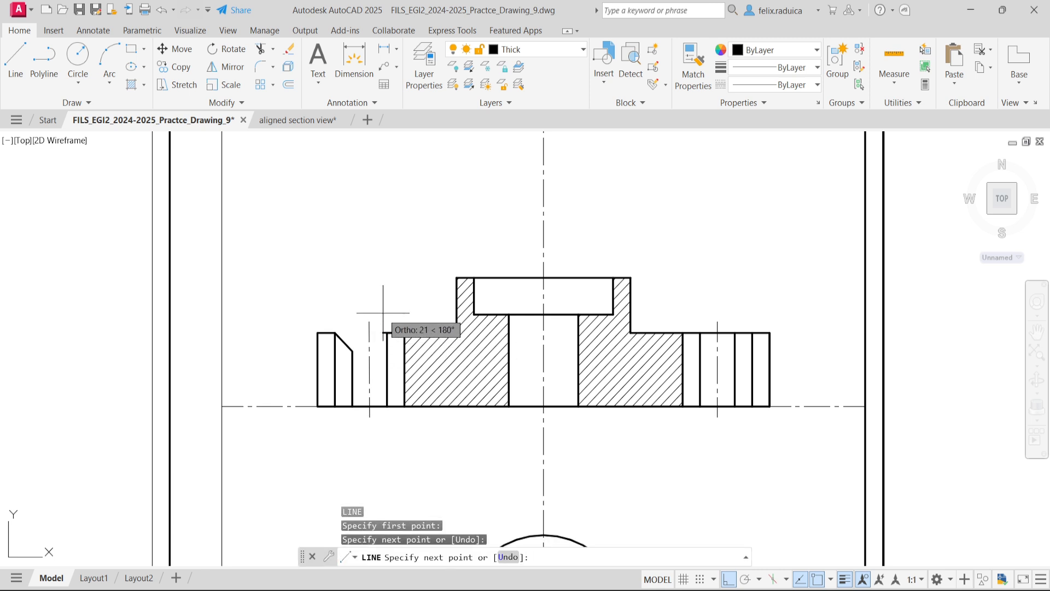
key("Escape")
- Chamfer the inner side of the left arm hole's top edge with length 5 and angle 45°
type("cha")
key("Return")
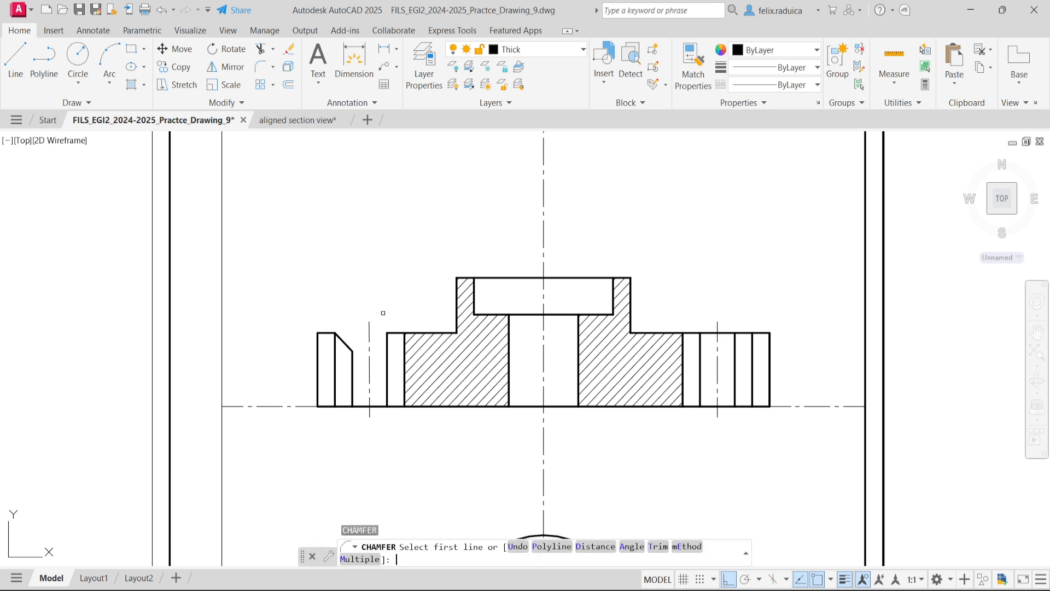
type("a")
key("Return")
key("Return")
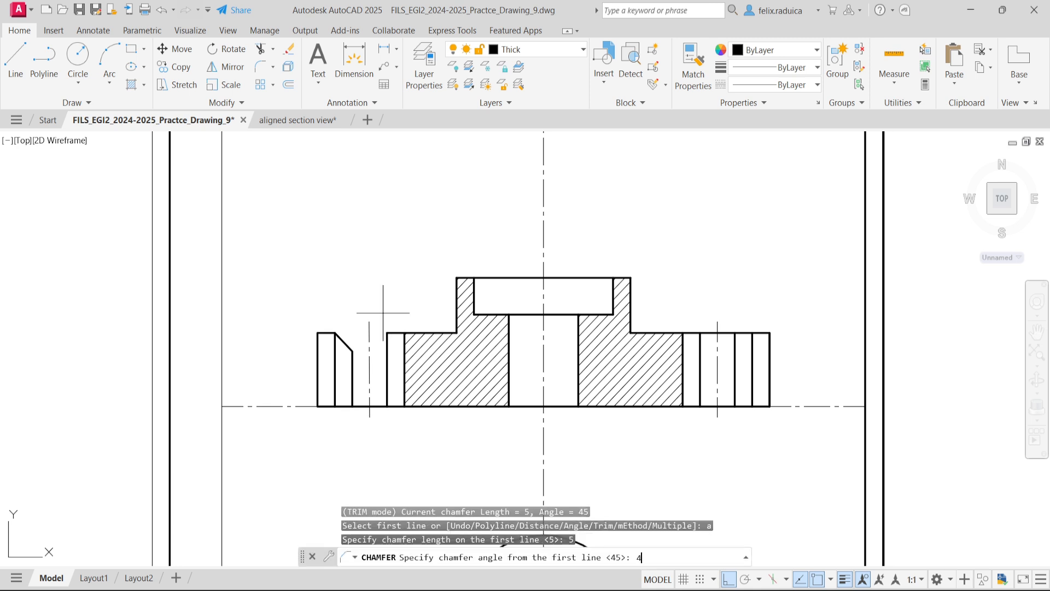
type("45")
key("Return")
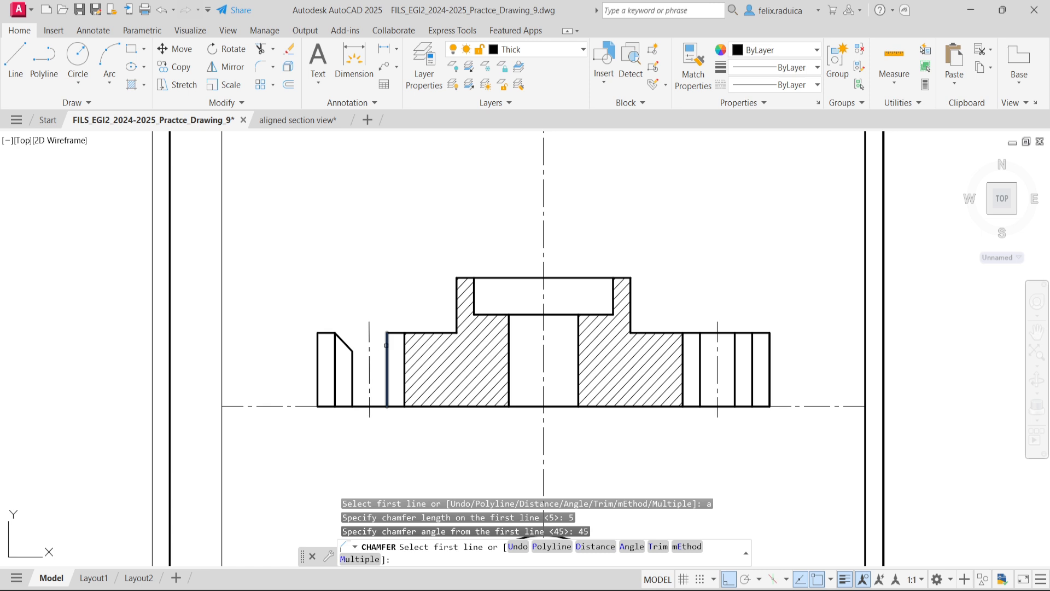
left_click(387, 342)
left_click(394, 333)
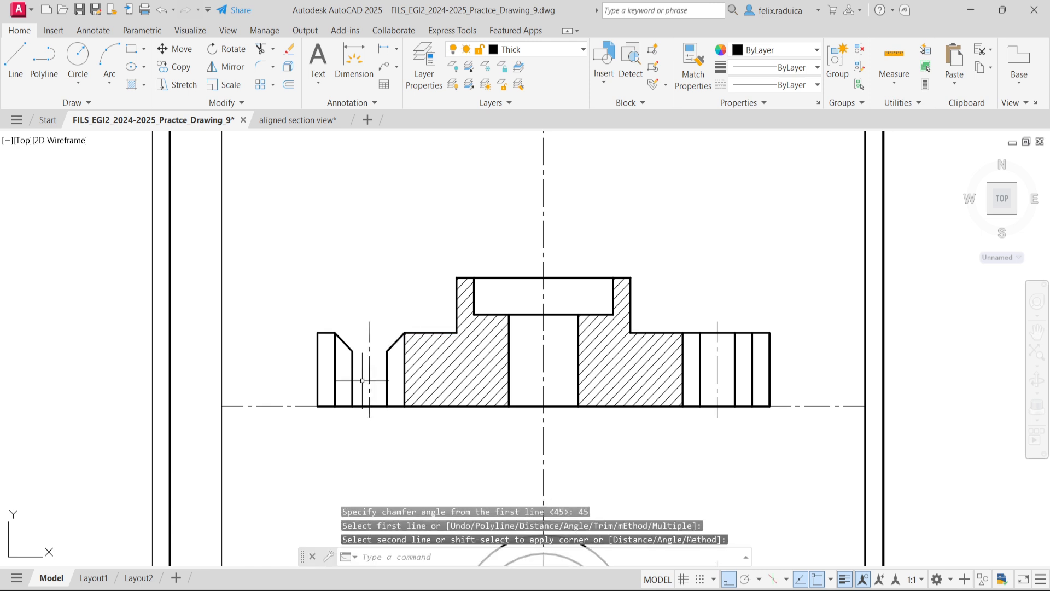
- Draw horizontal lines across the left arm hole joining the two chamfers' lower ends and their upper ends
type("l")
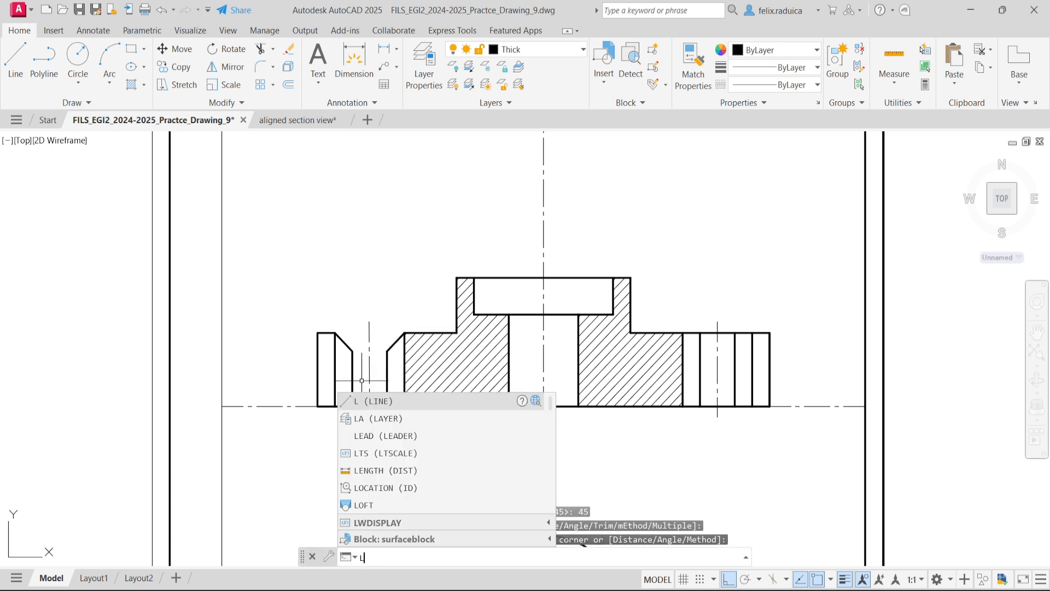
key("Return")
left_click(352, 351)
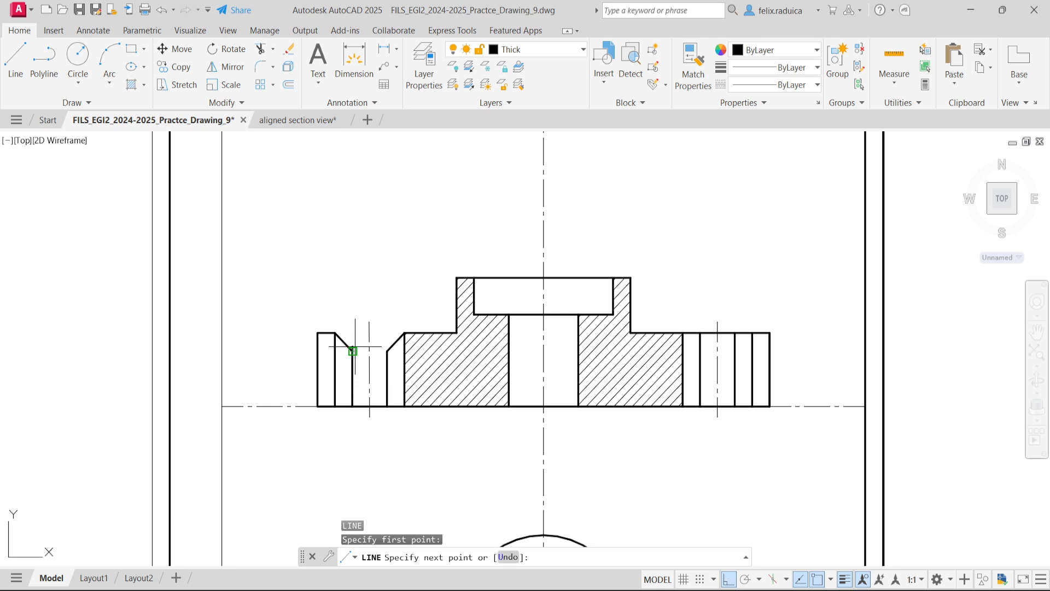
left_click(387, 351)
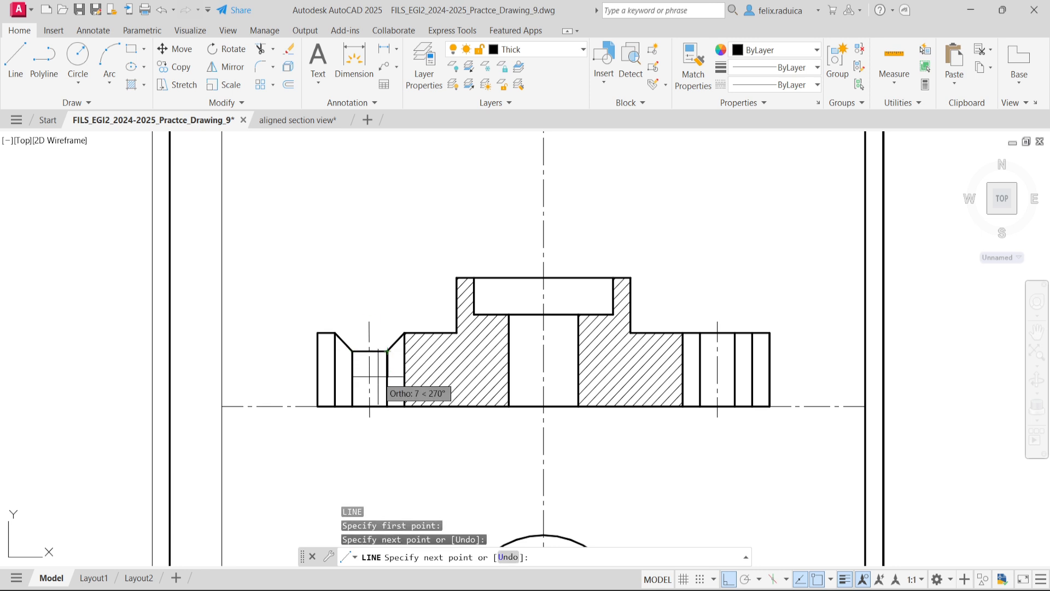
key("Return")
key("Return")
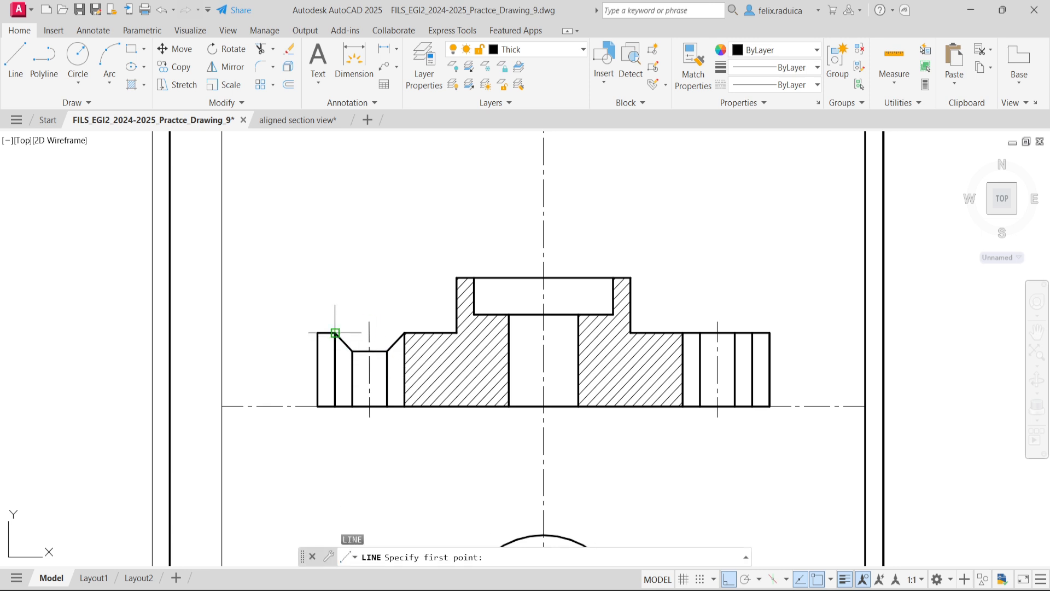
left_click(335, 332)
left_click(404, 333)
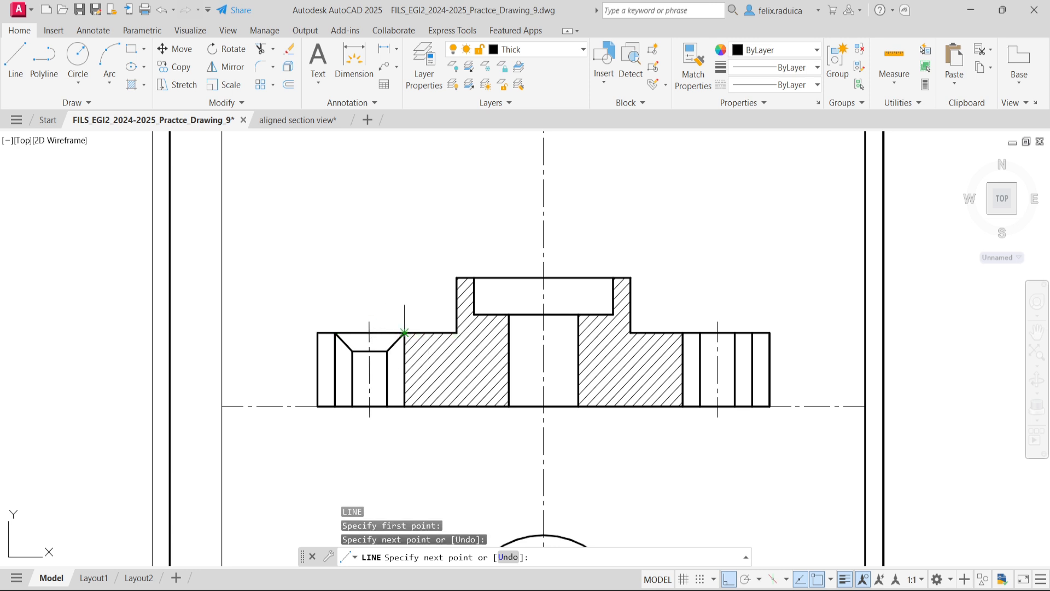
key("Return")
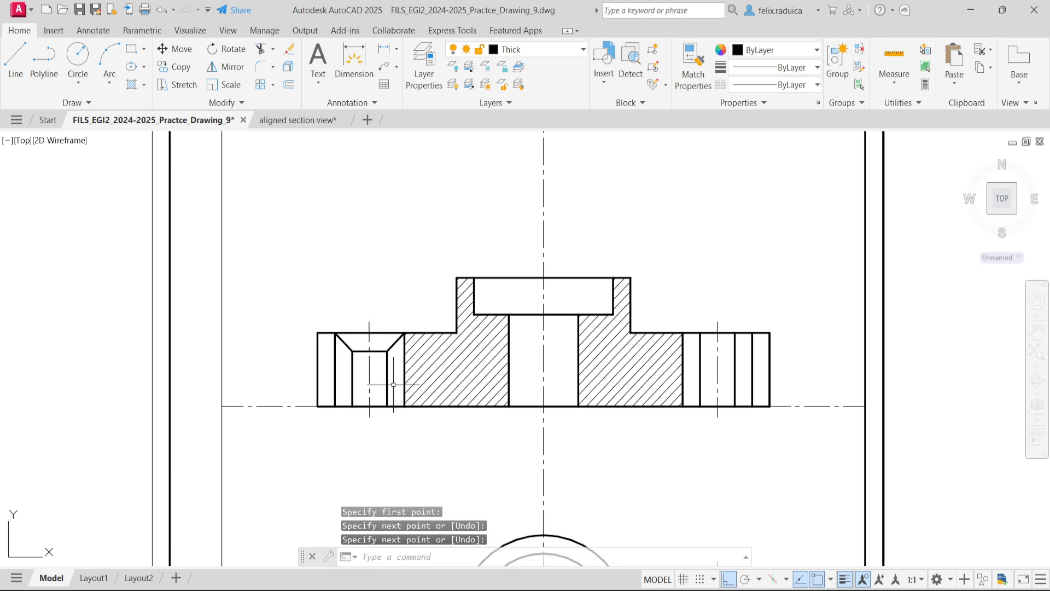
- Delete the two vertical Ø20 lines running down from the upper ends of the left hole's chamfers
scroll(386, 367, "down", 2)
scroll(386, 367, "up", 2)
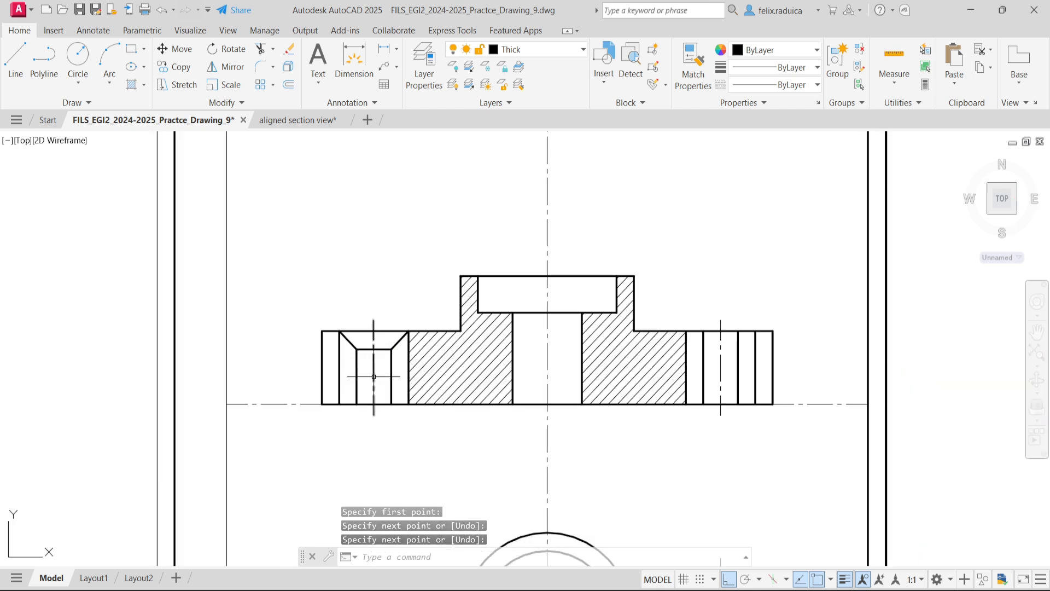
left_click(345, 380)
key("Delete")
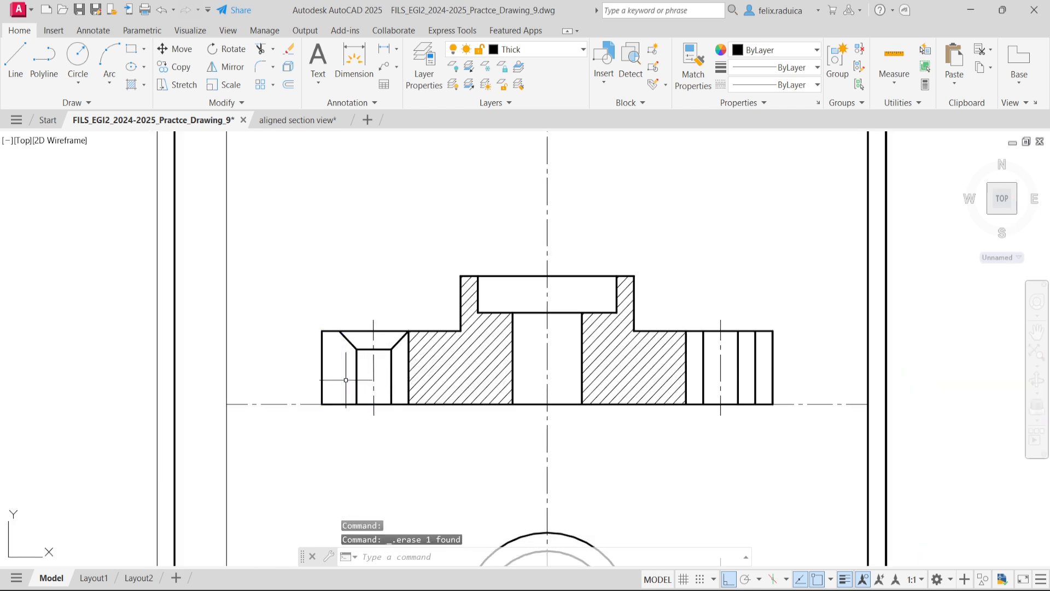
left_click(408, 366)
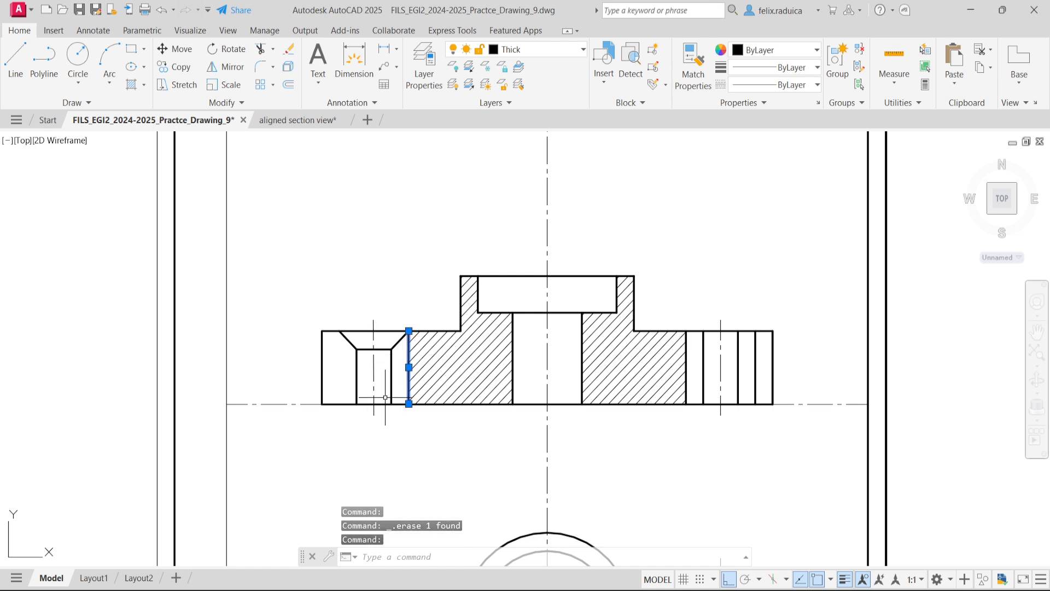
key("Delete")
scroll(385, 398, "down", 2)
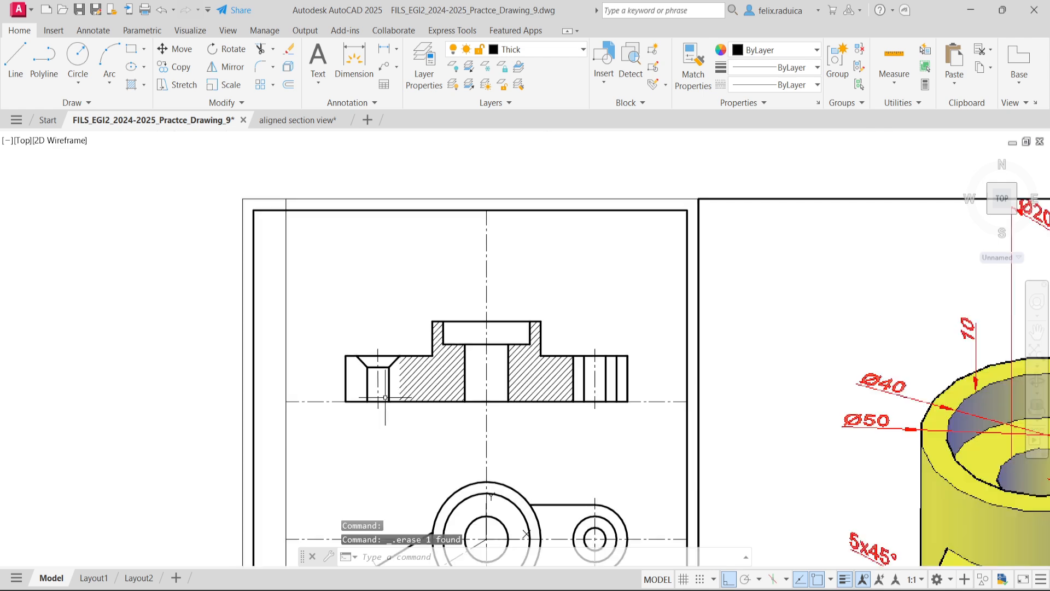
scroll(639, 401, "up", 1)
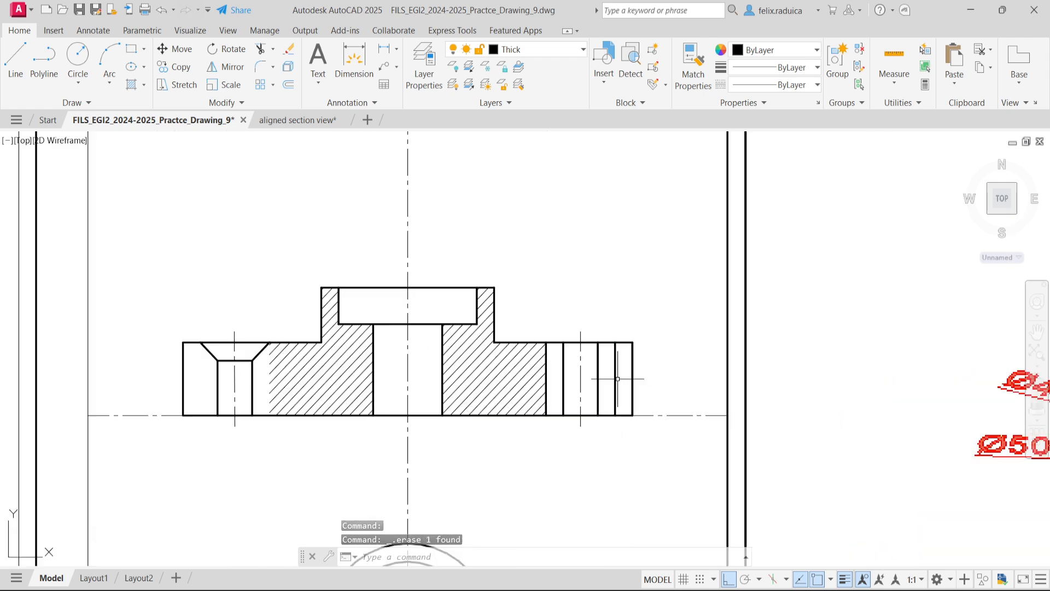
scroll(594, 397, "down", 1)
scroll(573, 358, "down", 3)
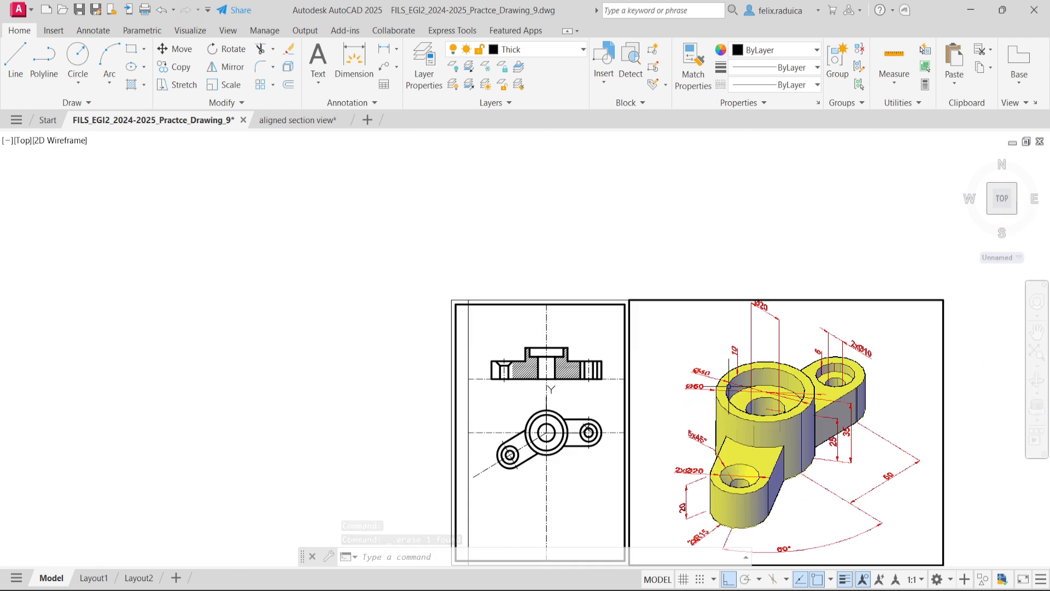
- Try to offset the section's outer outline inward by 5 from the right arm's top edge
scroll(680, 375, "up", 2)
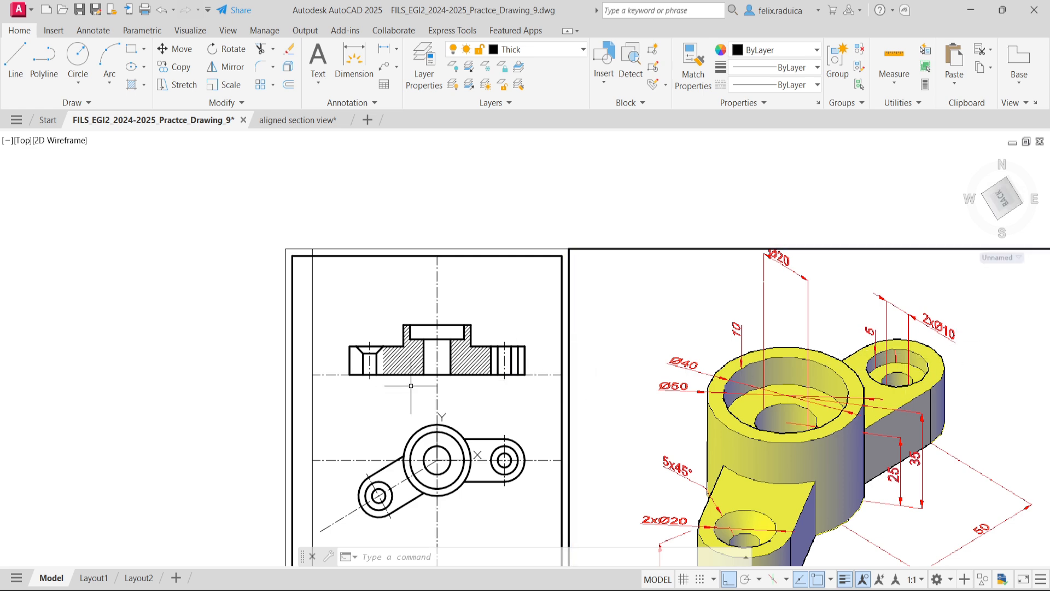
scroll(521, 365, "up", 4)
left_click(480, 321)
key("Delete")
key("Escape")
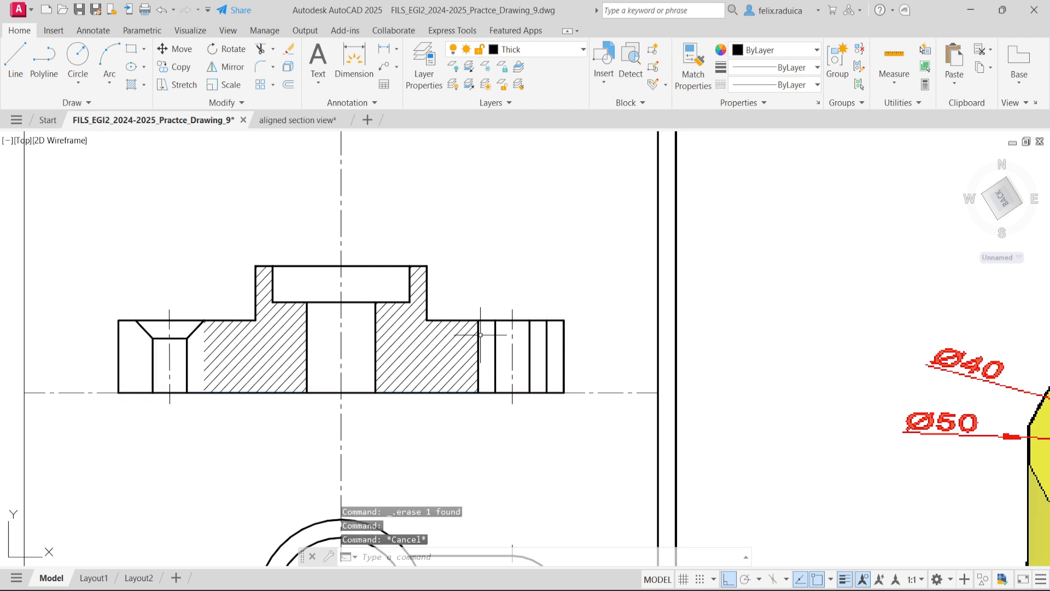
key("Escape")
type("offset")
key("Return")
type("5")
key("Return")
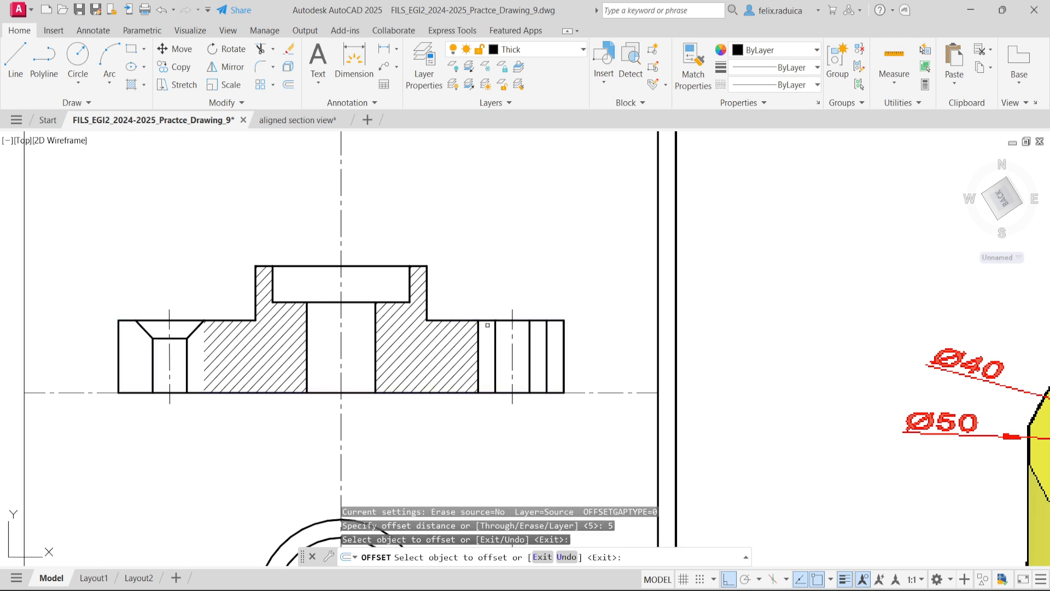
left_click(488, 321)
left_click(487, 347)
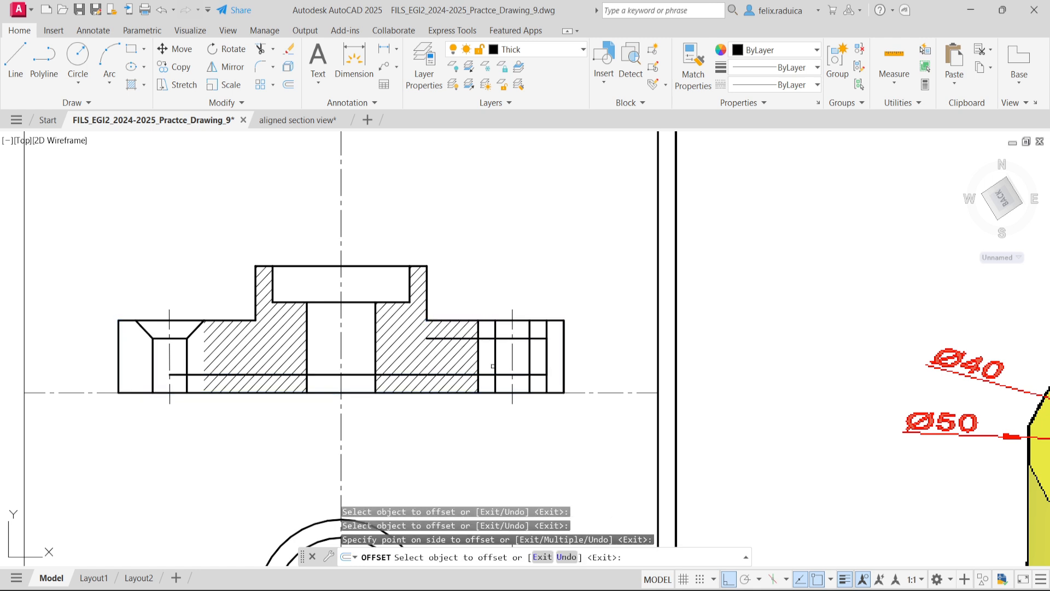
key("Escape")
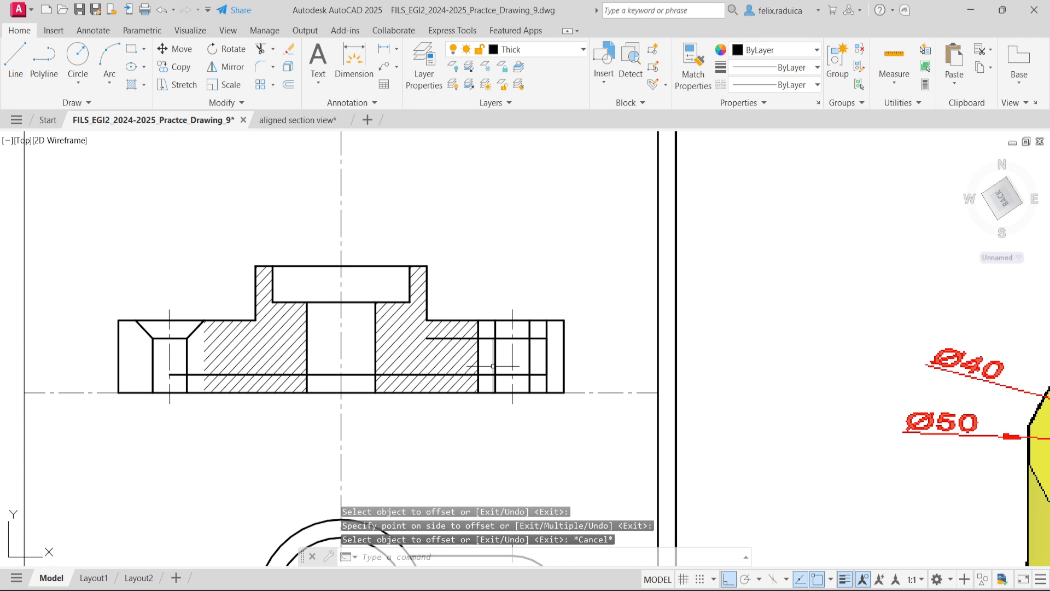
- Cancel trimming and undo the inward offset of the section outline
type("tr")
key("space")
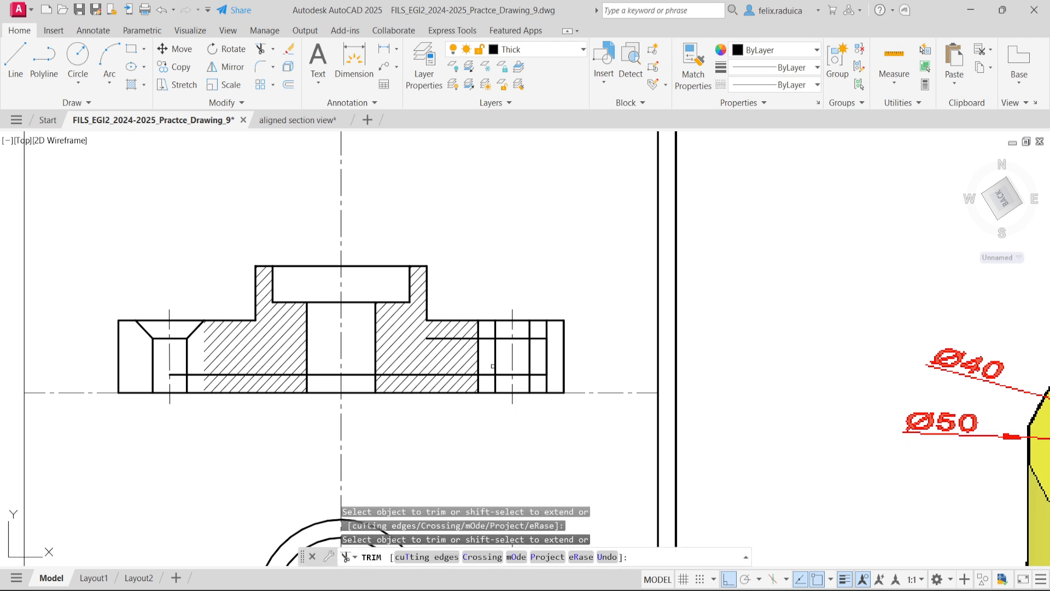
key("Escape")
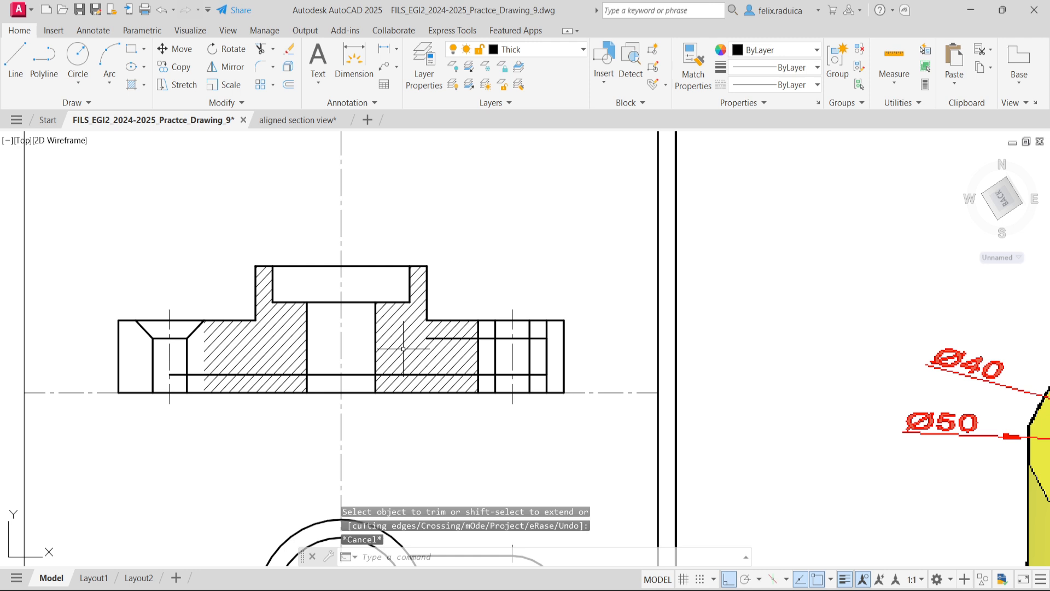
key("ctrl+z")
key("ctrl+z")
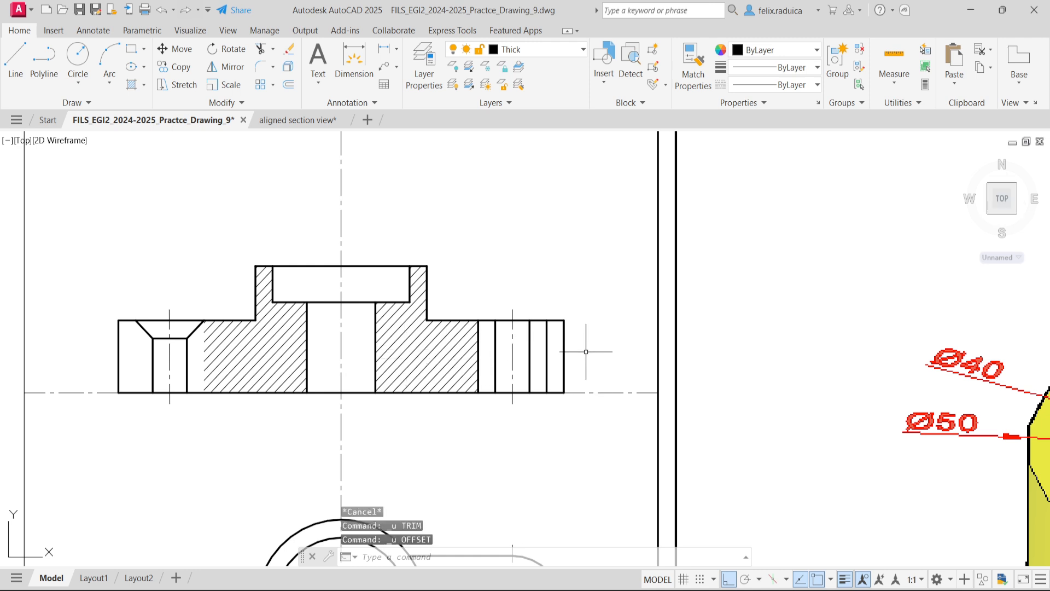
- Explode the section's outer outline polyline into separate lines
left_click(563, 331)
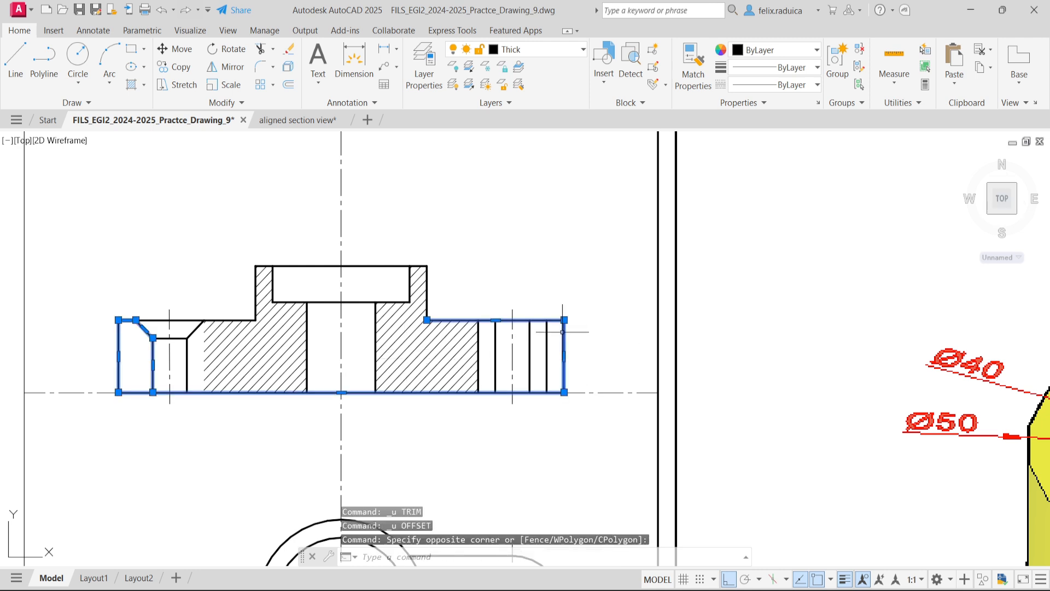
type("EXPLODe")
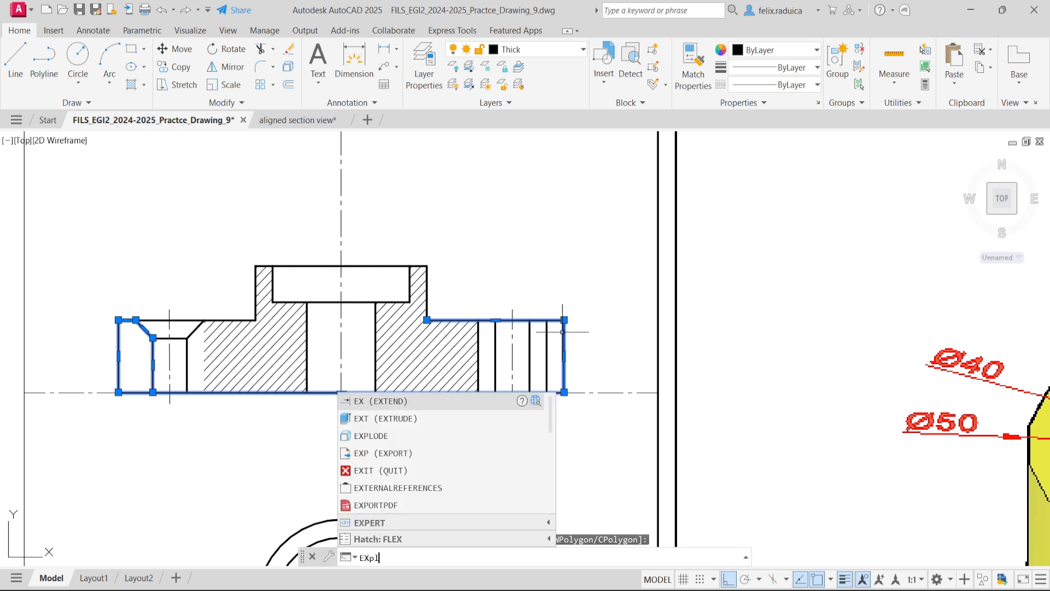
key("Return")
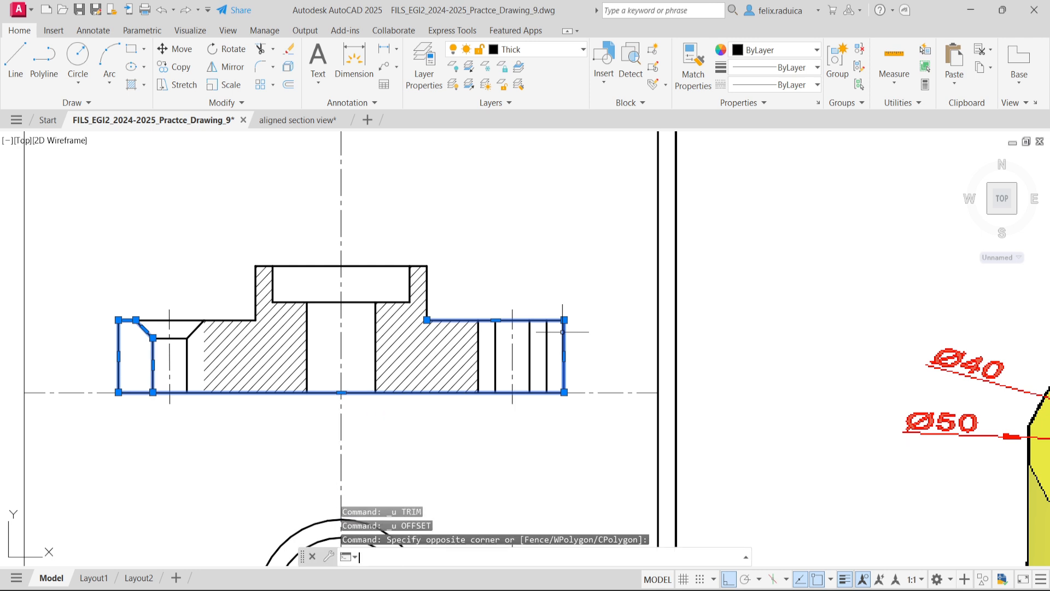
key("Return")
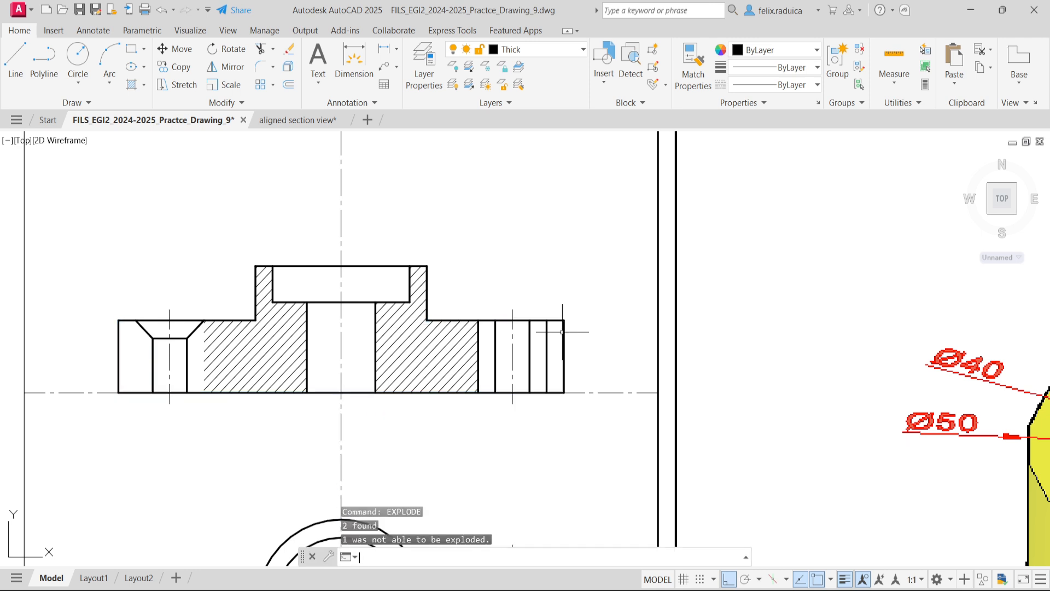
key("BackSpace")
key("BackSpace")
key("BackSpace")
key("BackSpace")
- Offset the right arm's top edge 5 downward and delete the stray offset copies above the arm
type("offset")
key("Return")
type("5")
key("Return")
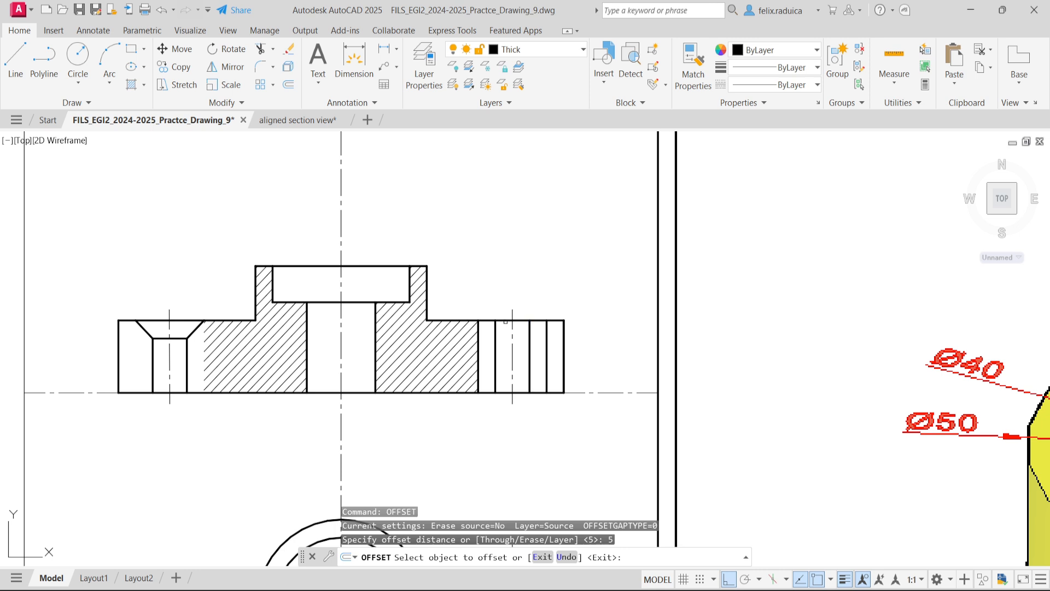
left_click(517, 321)
left_click(508, 305)
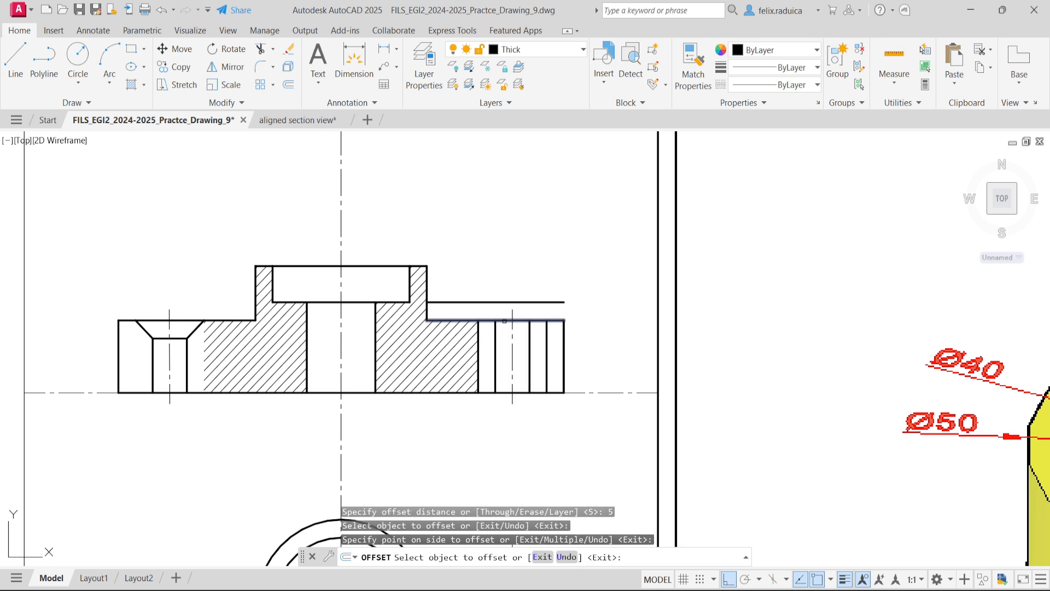
left_click(509, 320)
left_click(512, 309)
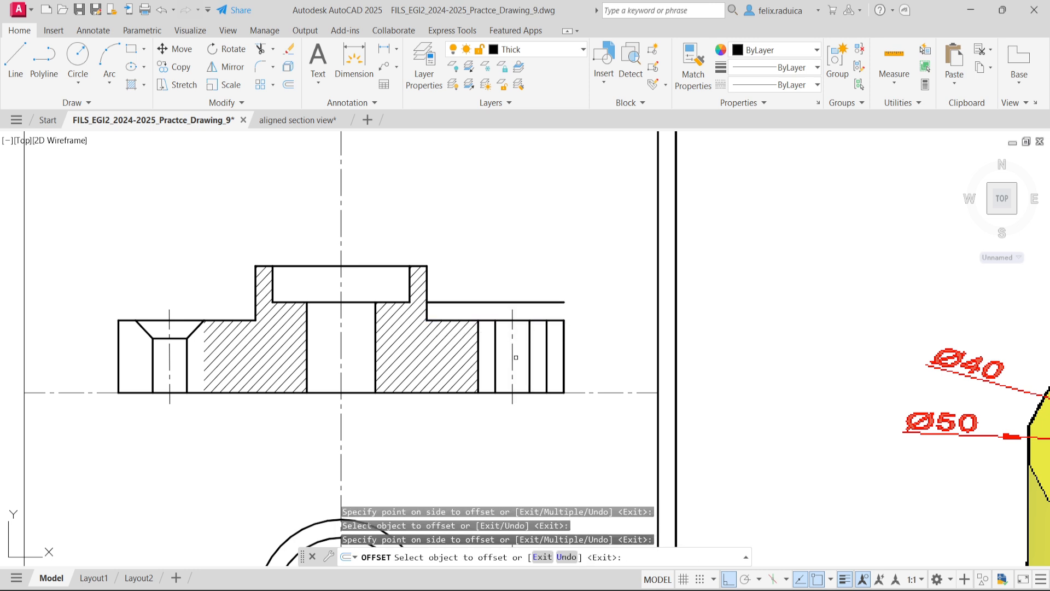
left_click(505, 320)
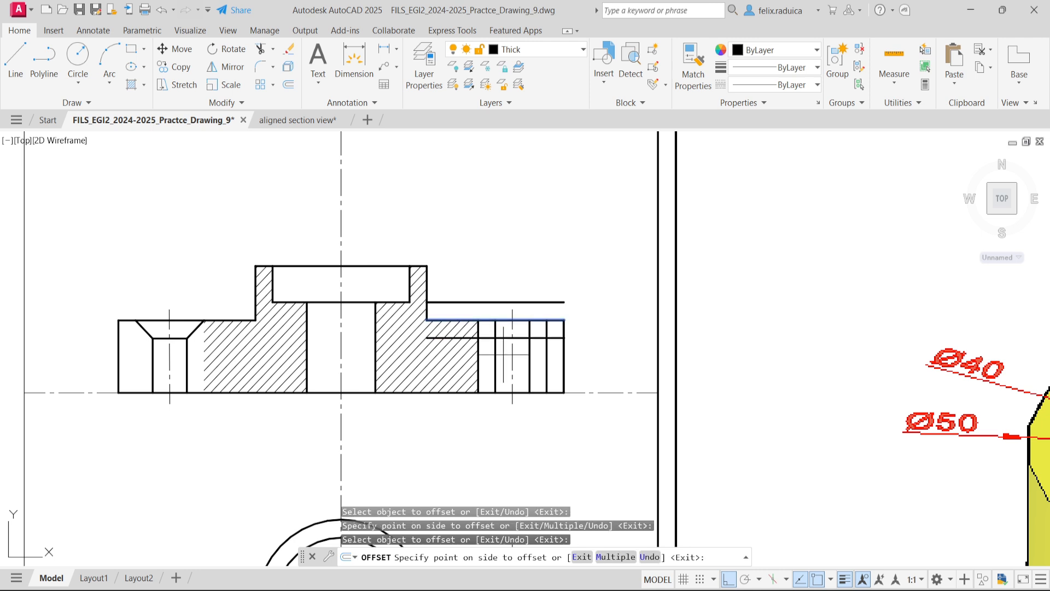
left_click(508, 328)
key("Escape")
left_click(543, 306)
left_click(535, 284)
- Trim the right arm hole's vertical lines and the offset line to form a stepped counterbore profile
type("tr")
key("Return")
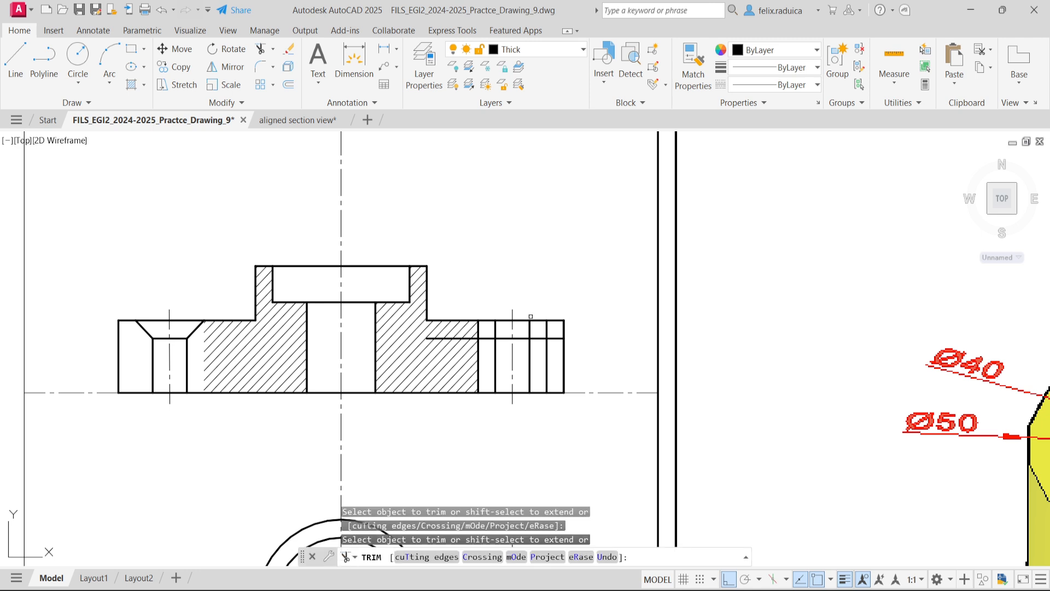
left_click(553, 338)
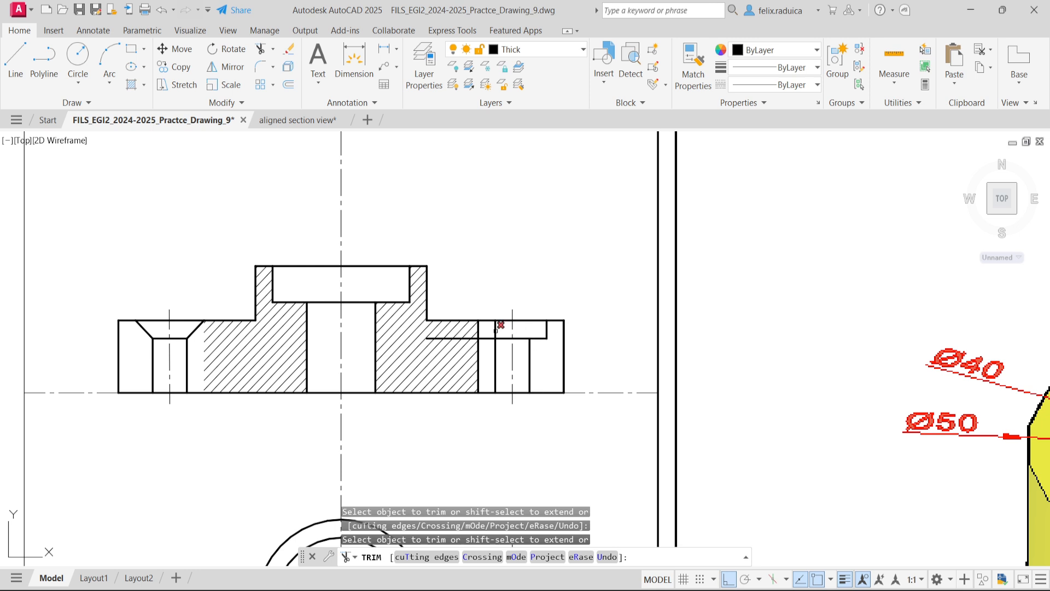
left_click(479, 352)
left_click(475, 337)
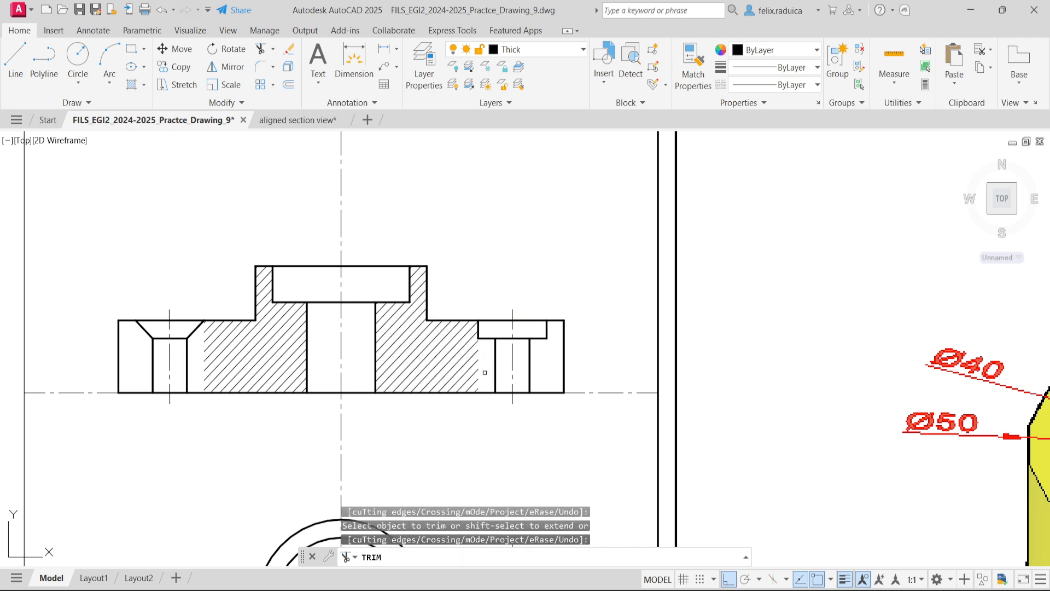
key("Escape")
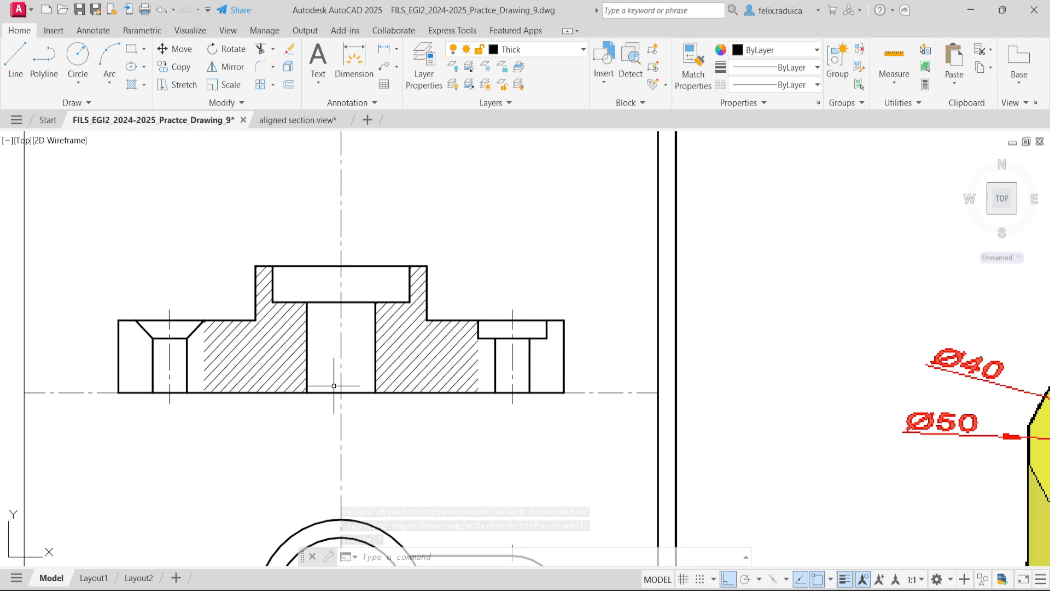
- Delete the old hatching from the section view and make the Hatch layer current
left_click(278, 368)
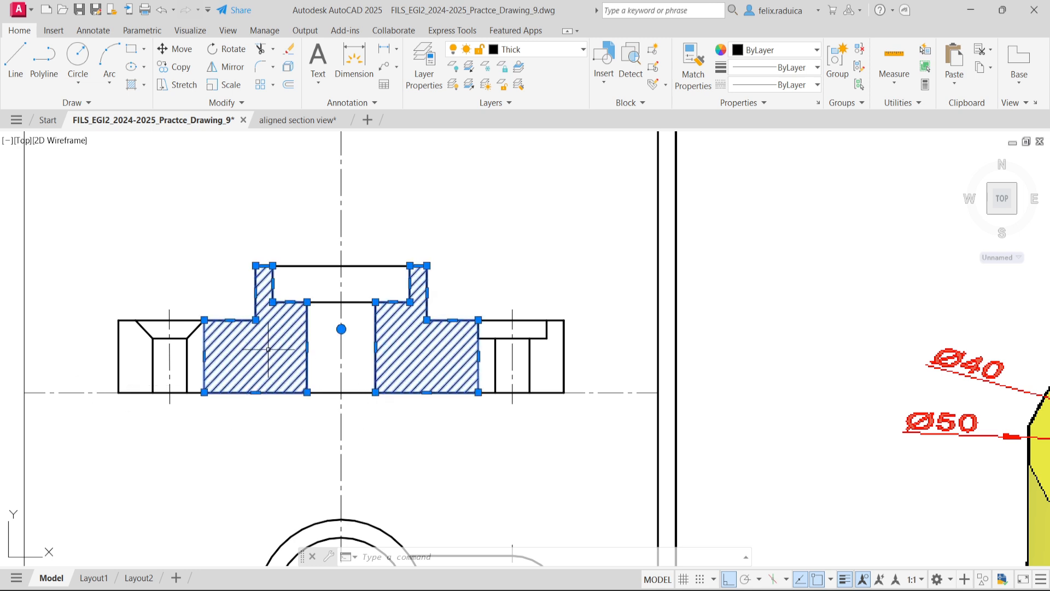
key("Delete")
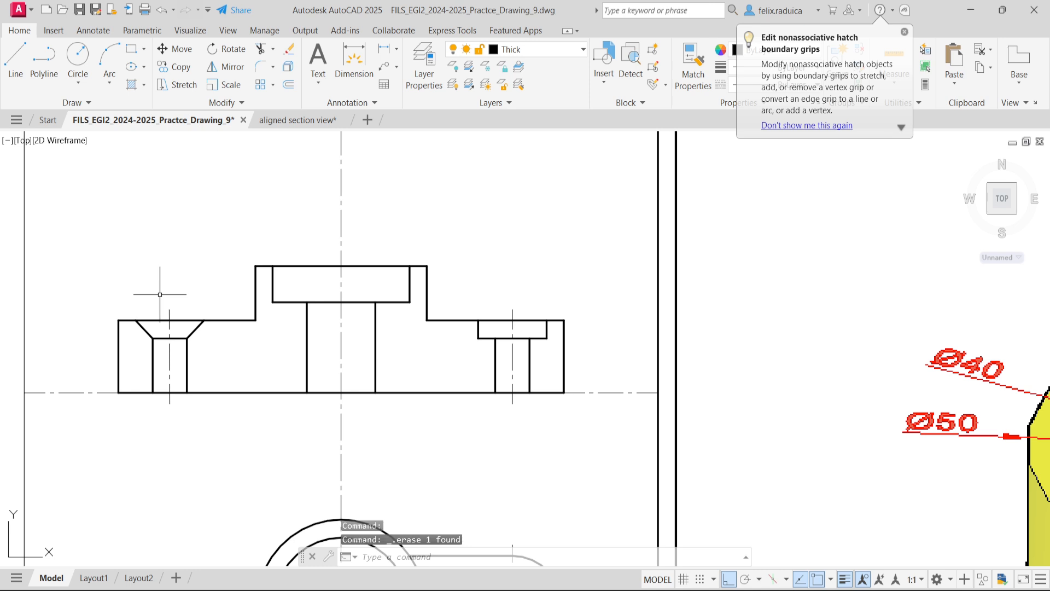
type("LA")
key("Return")
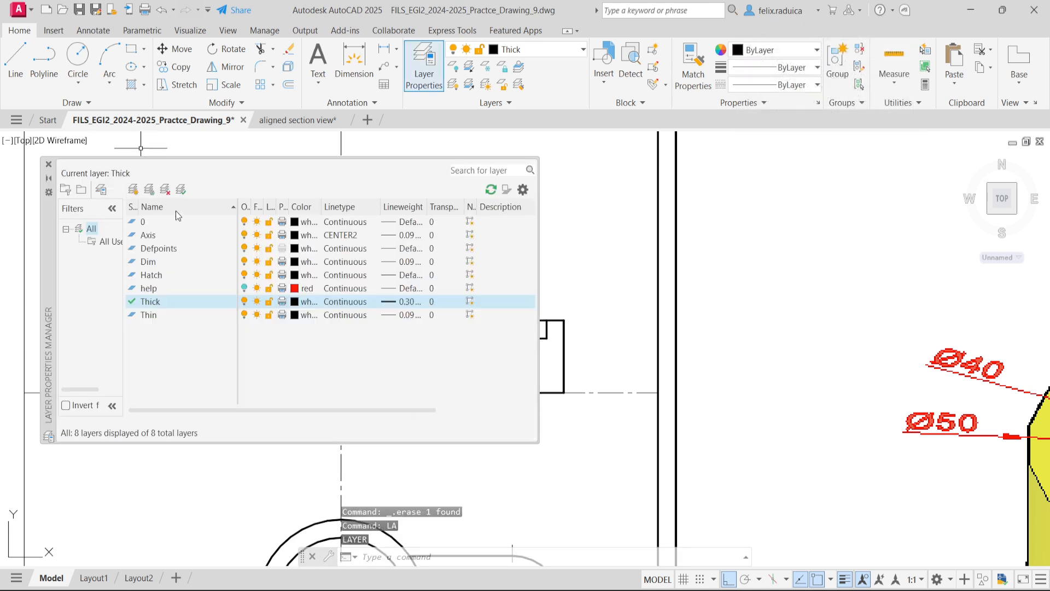
double_click(175, 275)
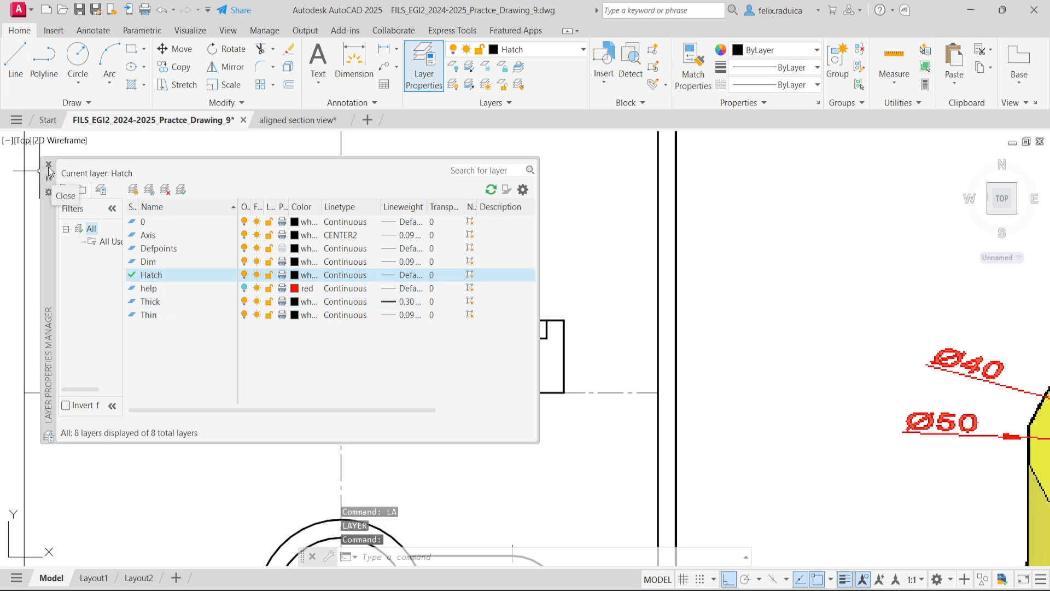
left_click(48, 164)
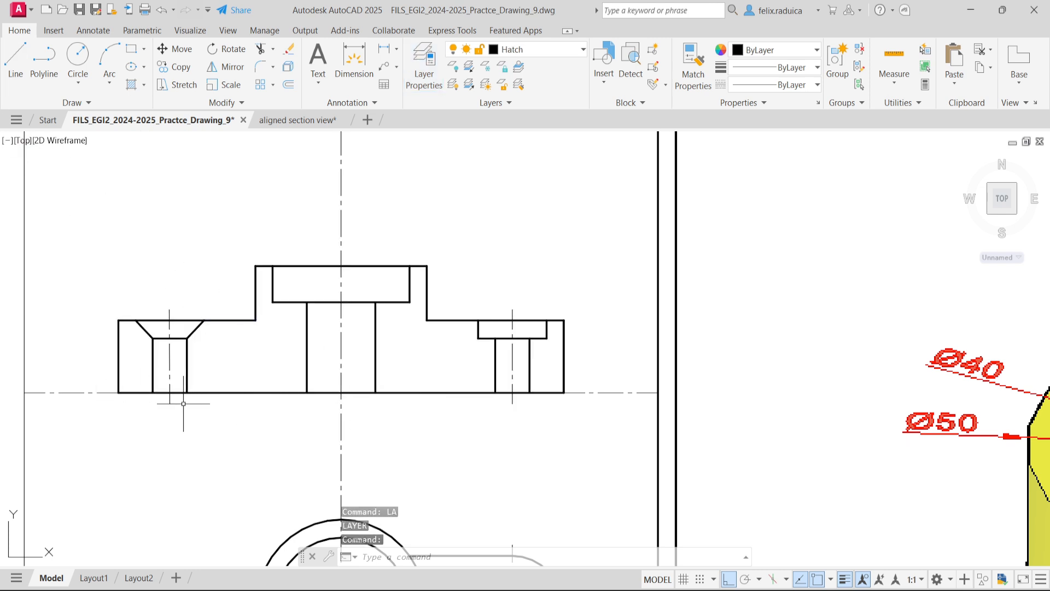
- Hatch the four solid regions of the section view with the ANSI31 pattern
type("hatch")
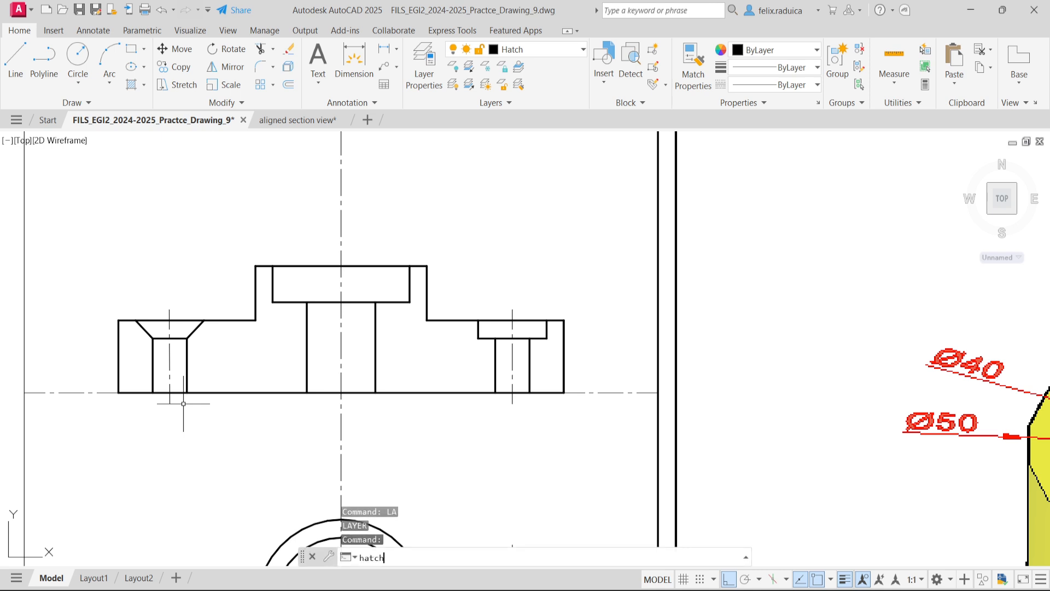
key("Return")
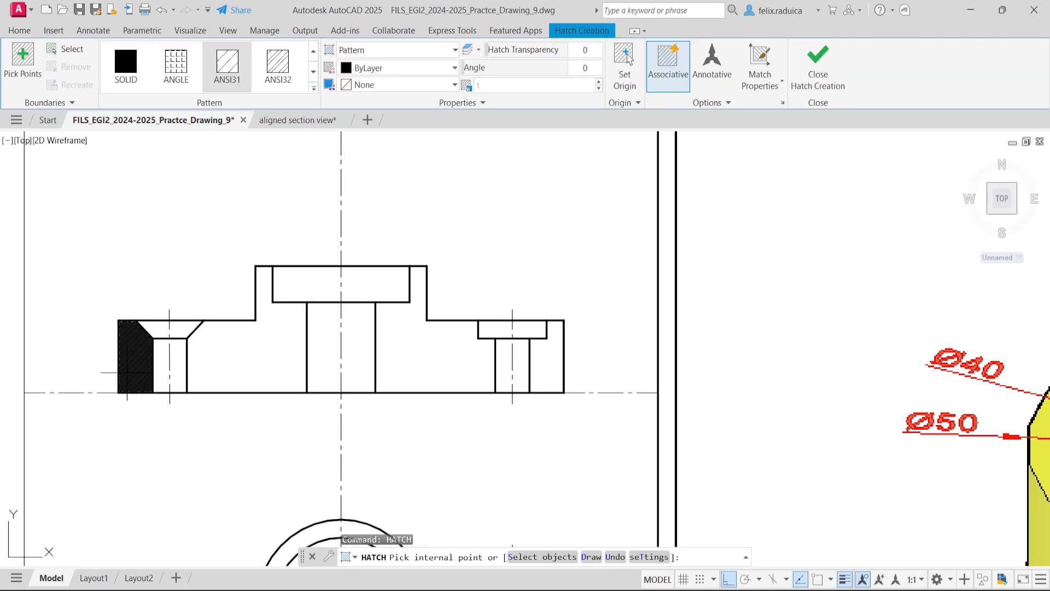
left_click(125, 375)
left_click(216, 388)
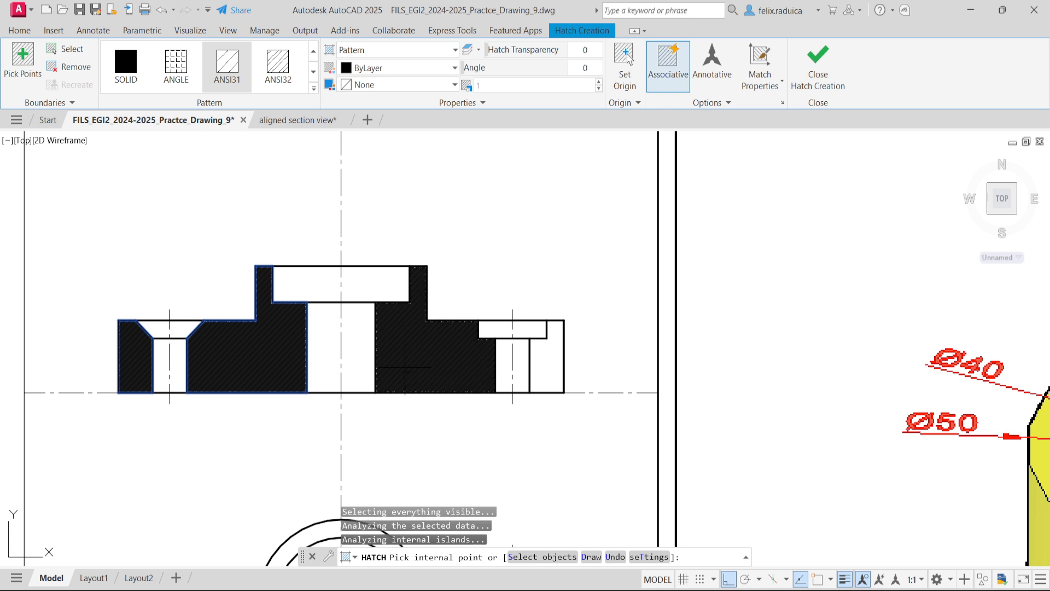
left_click(401, 363)
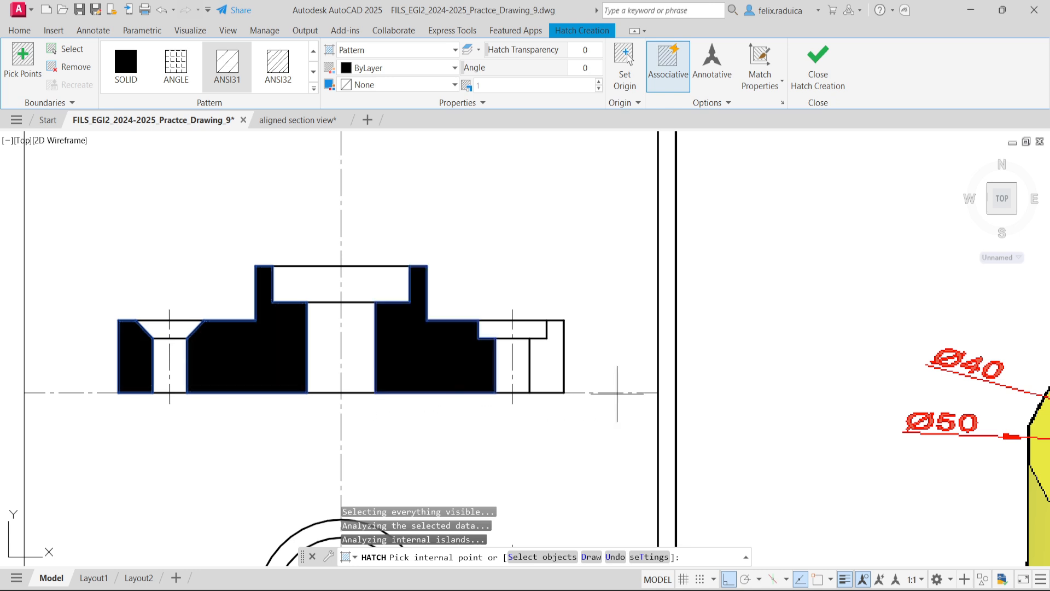
left_click(542, 375)
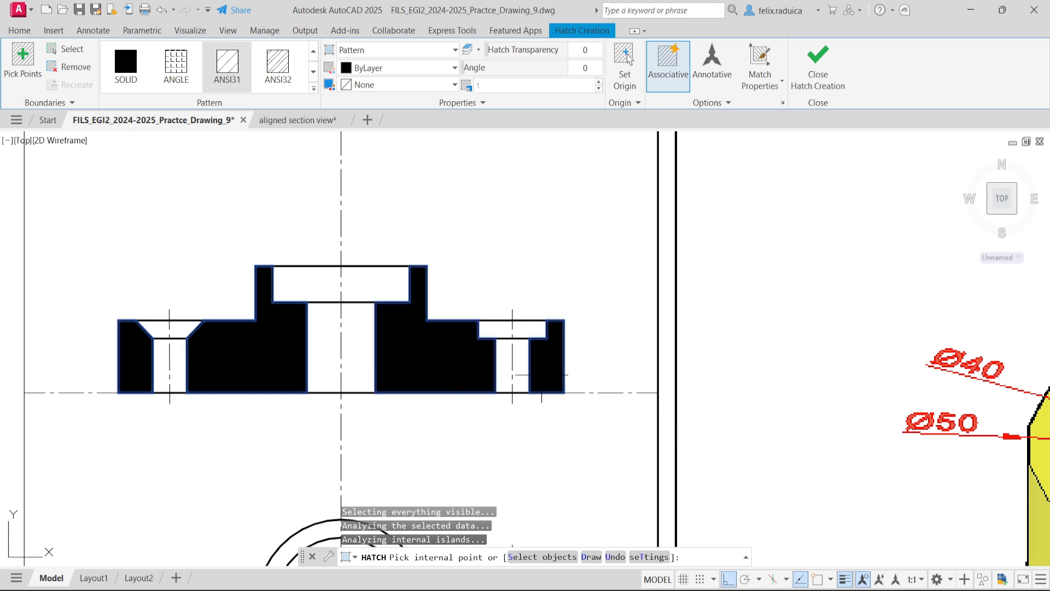
key("Return")
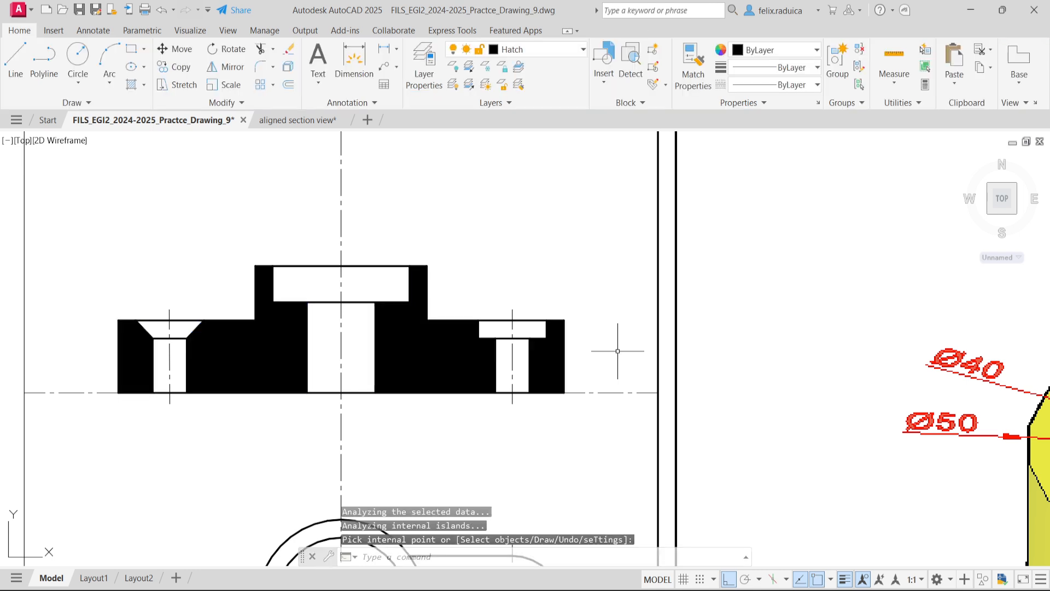
- Edit the section's hatch to set its scale to 15
type("hatchedit")
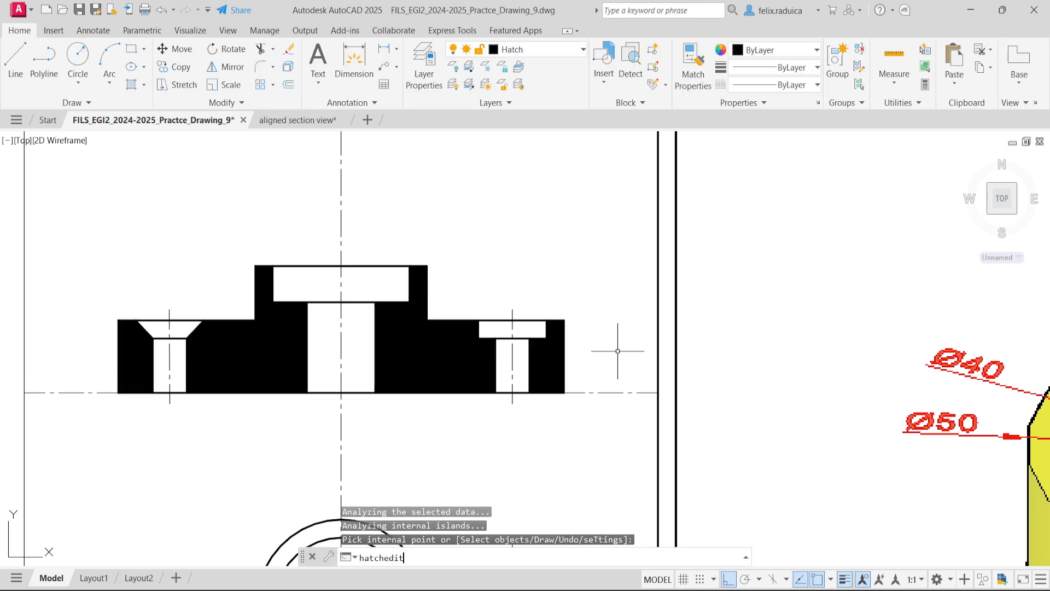
key("Return")
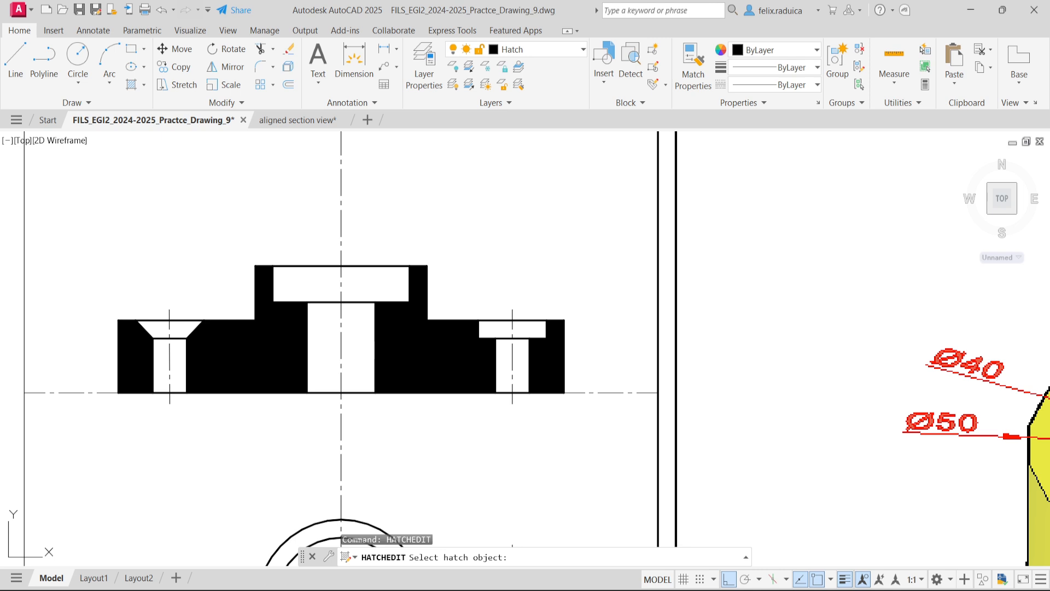
left_click(281, 328)
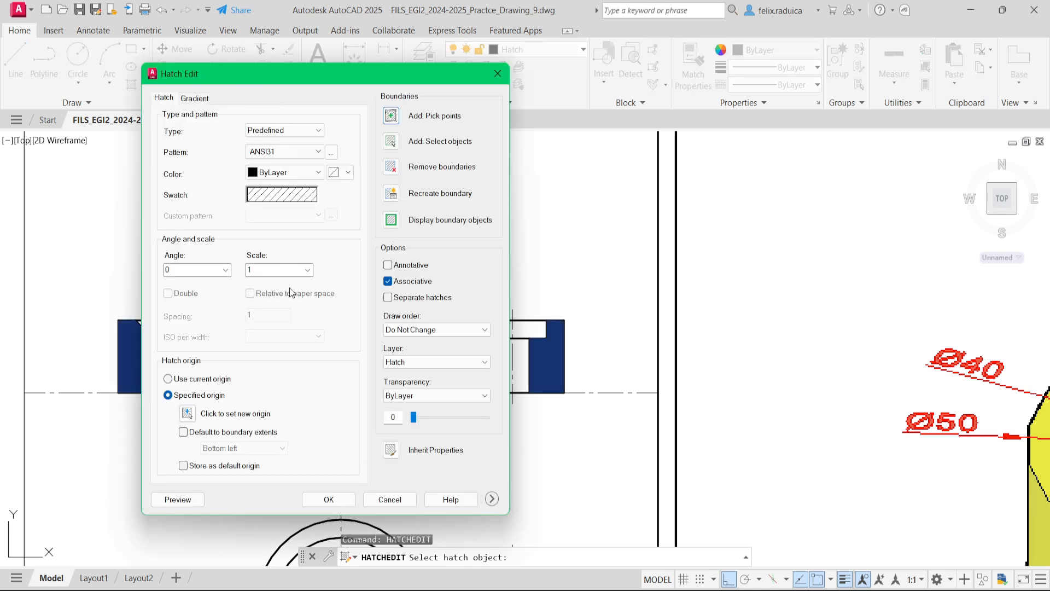
left_click(292, 270)
type("15")
key("Return")
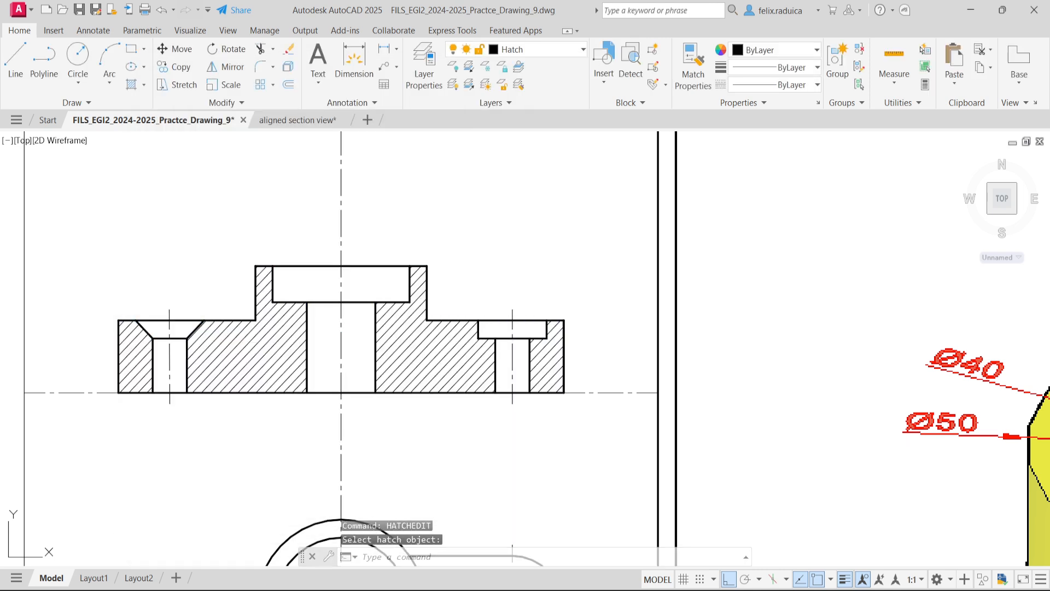
- Delete the horizontal axis line running along the base of the section view
middle_click(323, 327)
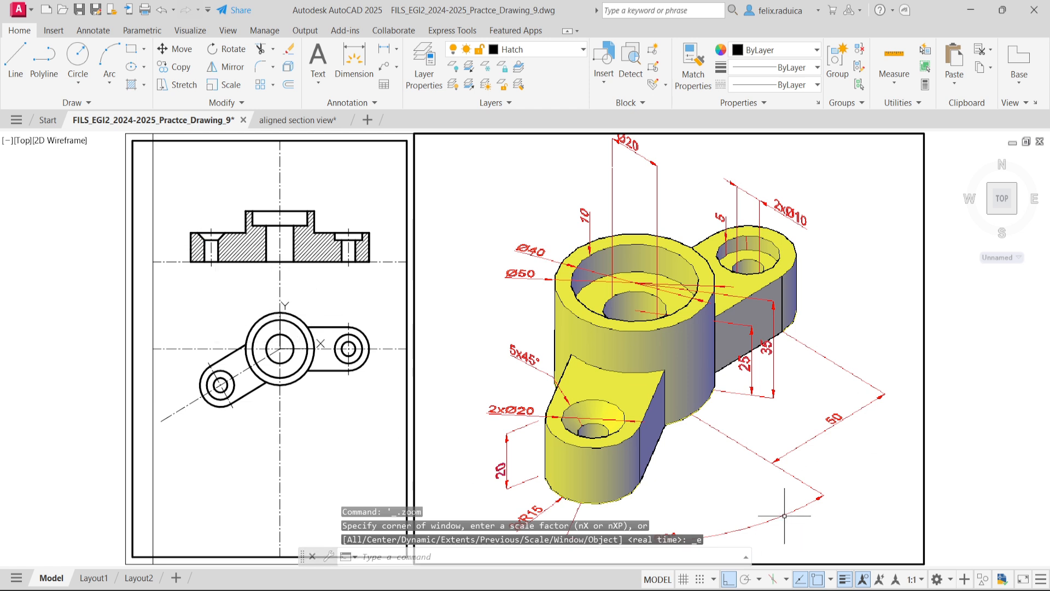
left_click(180, 262)
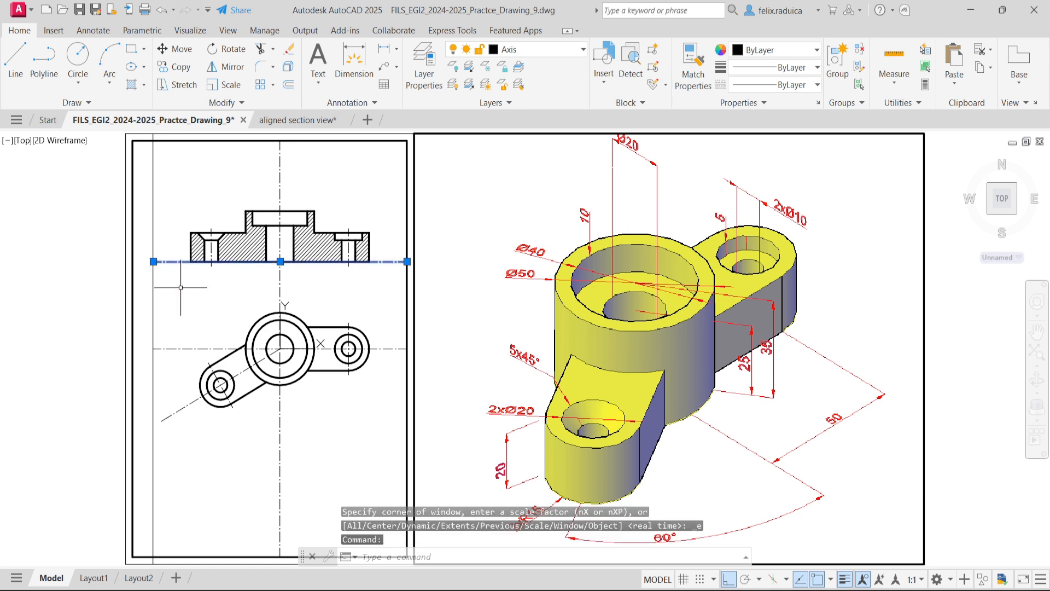
key("Delete")
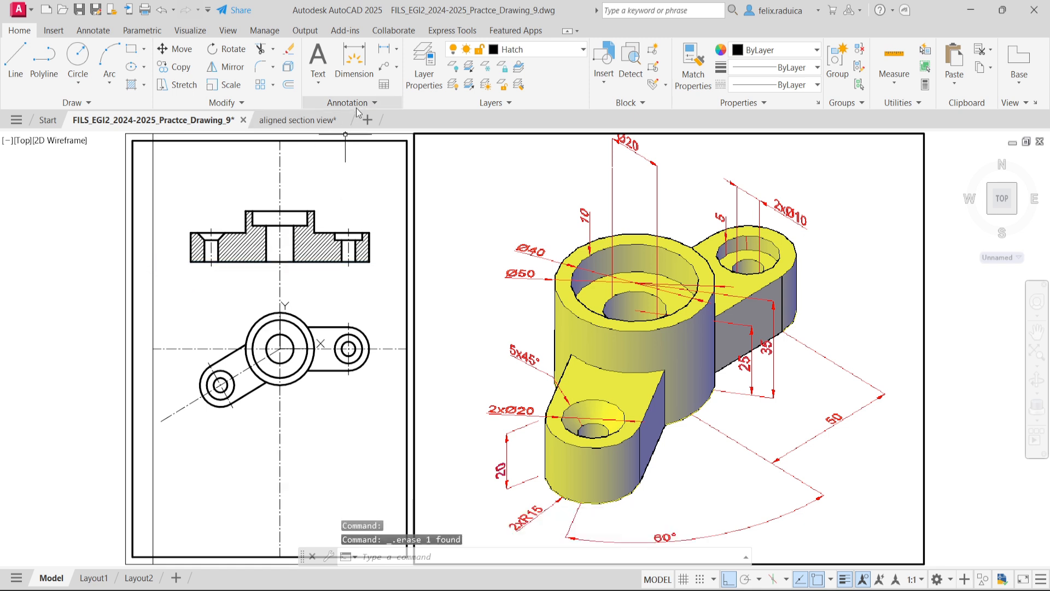
- Trim the bracket's long vertical centerline above the section view, between the two views and below the plan view
type("tr")
key("Return")
left_click(282, 231)
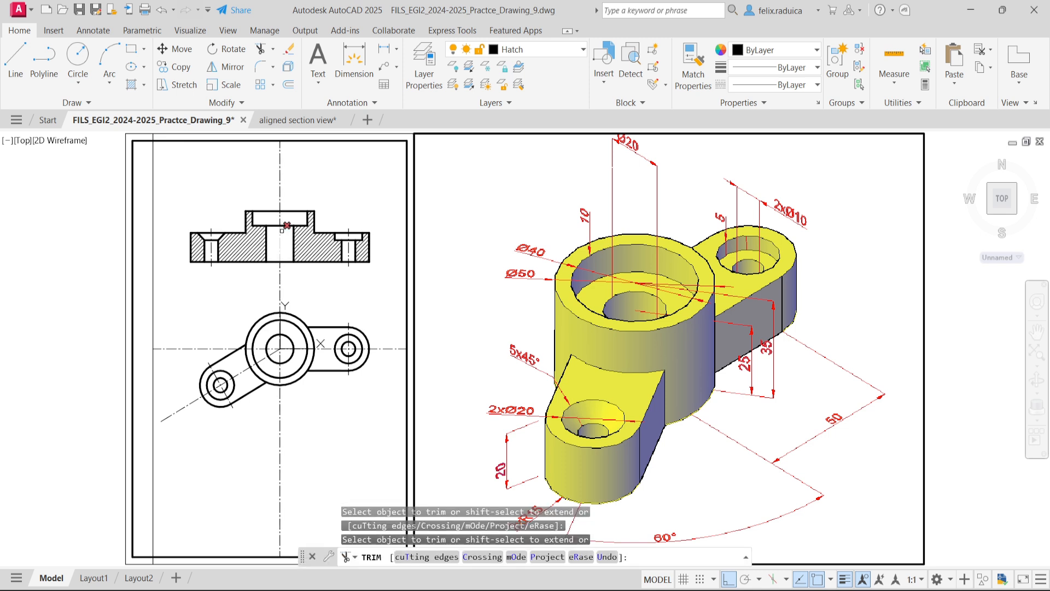
left_click(278, 202)
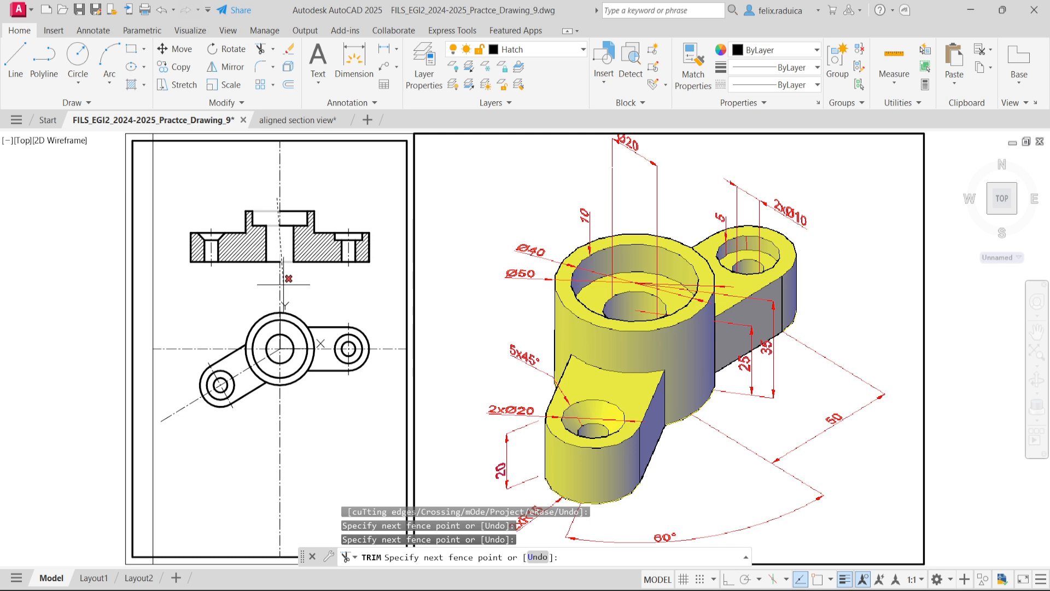
left_click(277, 180)
left_click(299, 183)
left_click(257, 181)
left_click(297, 285)
left_click(255, 282)
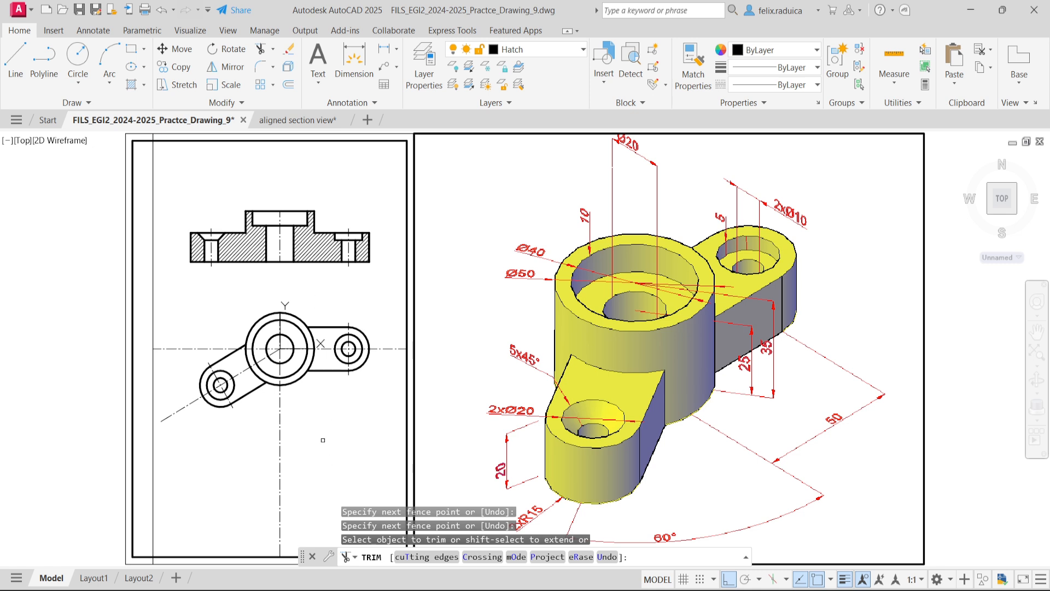
left_click(300, 436)
left_click(257, 438)
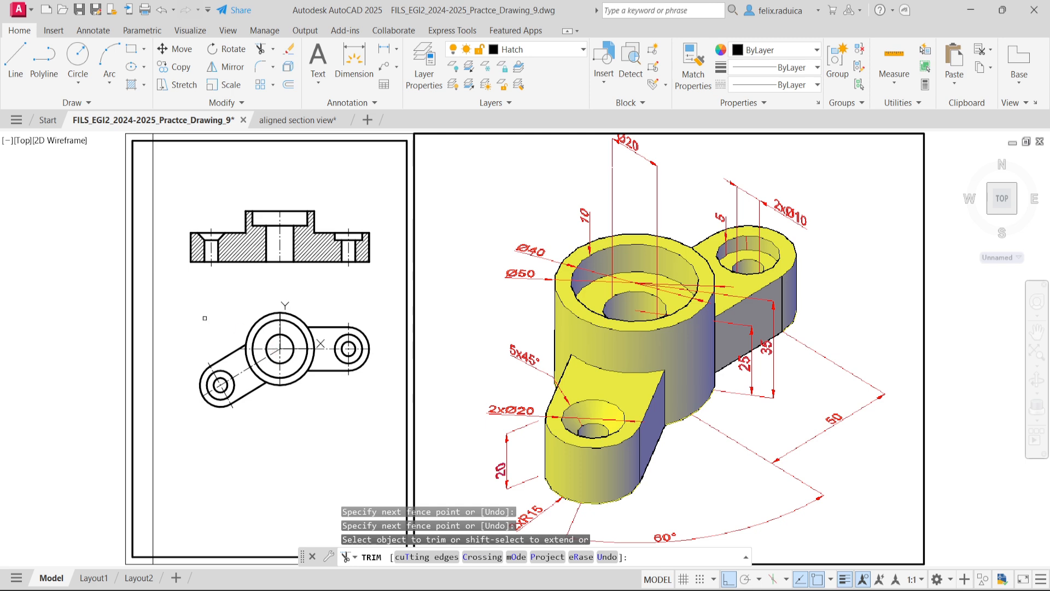
- Stretch the outer end of the inclined arm's centerline 3 units horizontally outward in the plan view
key("Return")
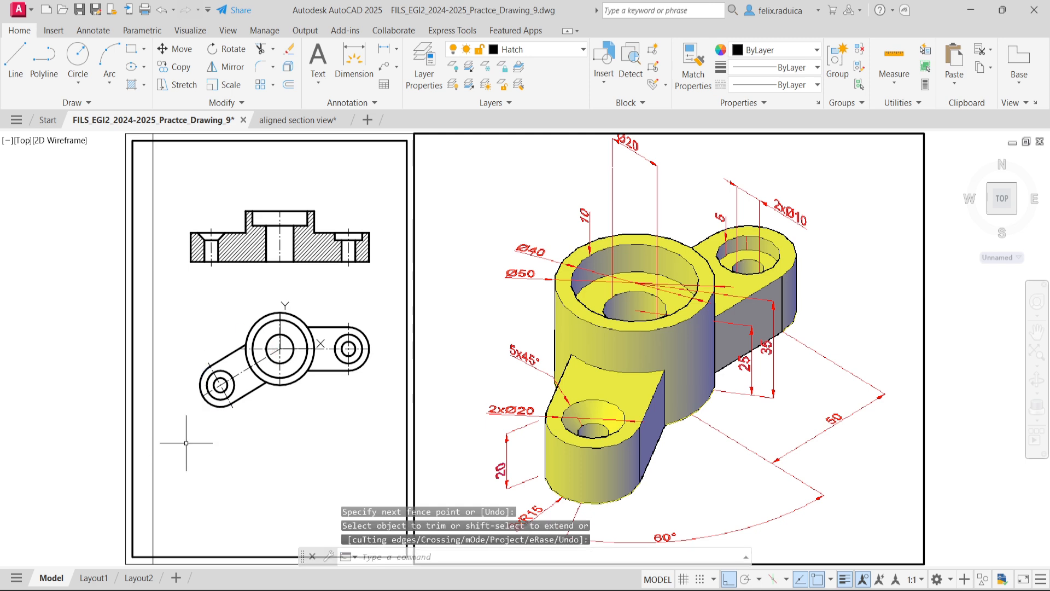
scroll(196, 402, "up", 2)
left_click(207, 387)
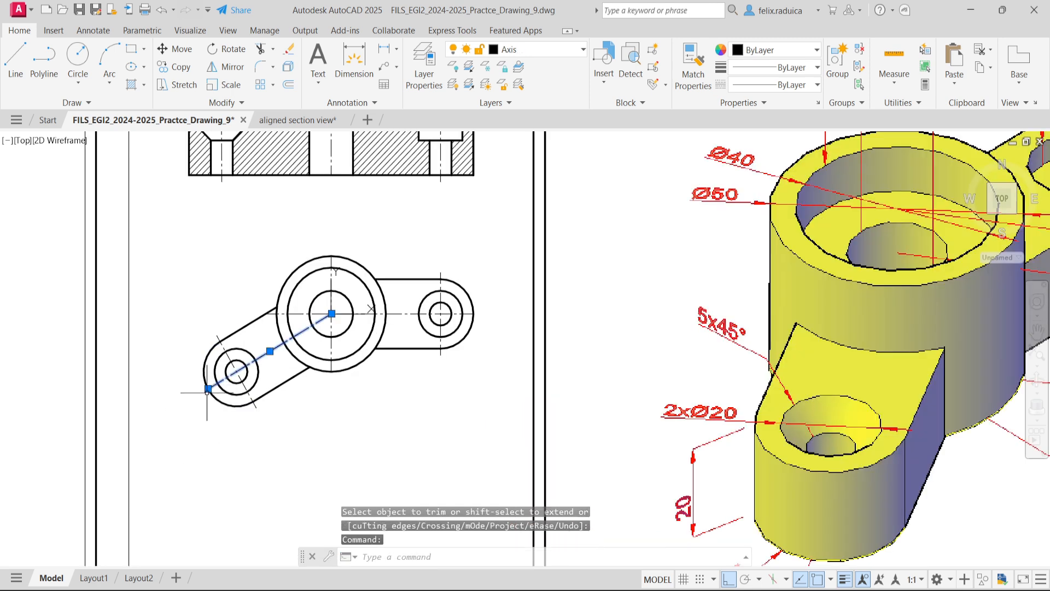
left_click(209, 388)
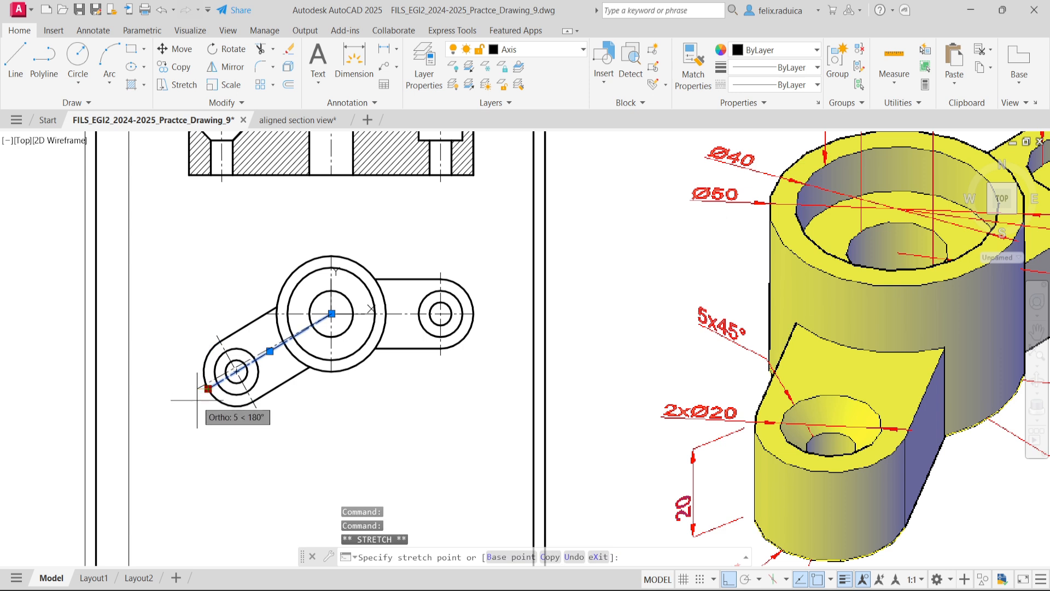
type("3")
key("Return")
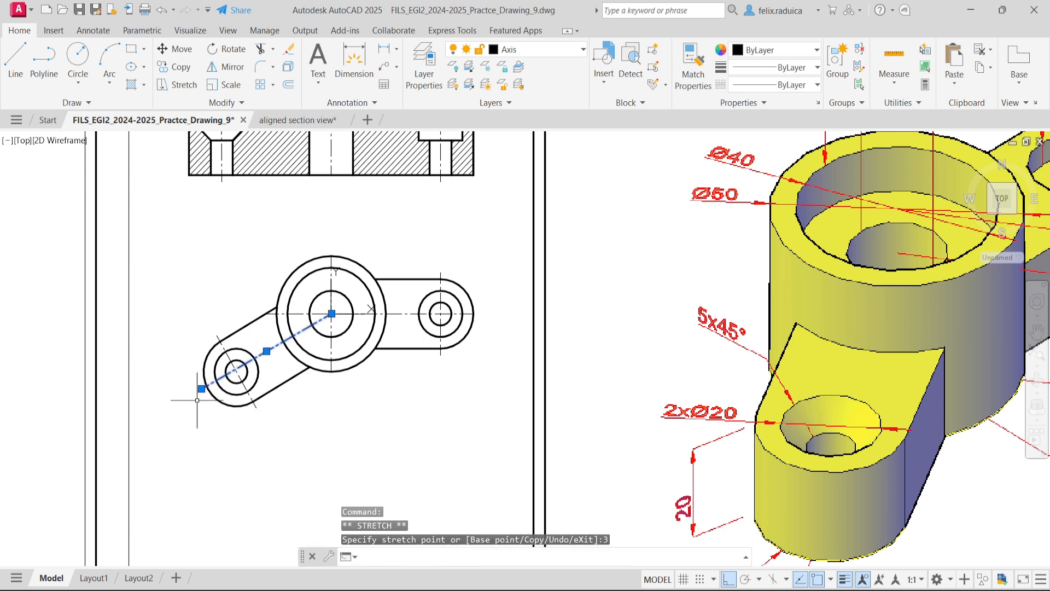
key("Escape")
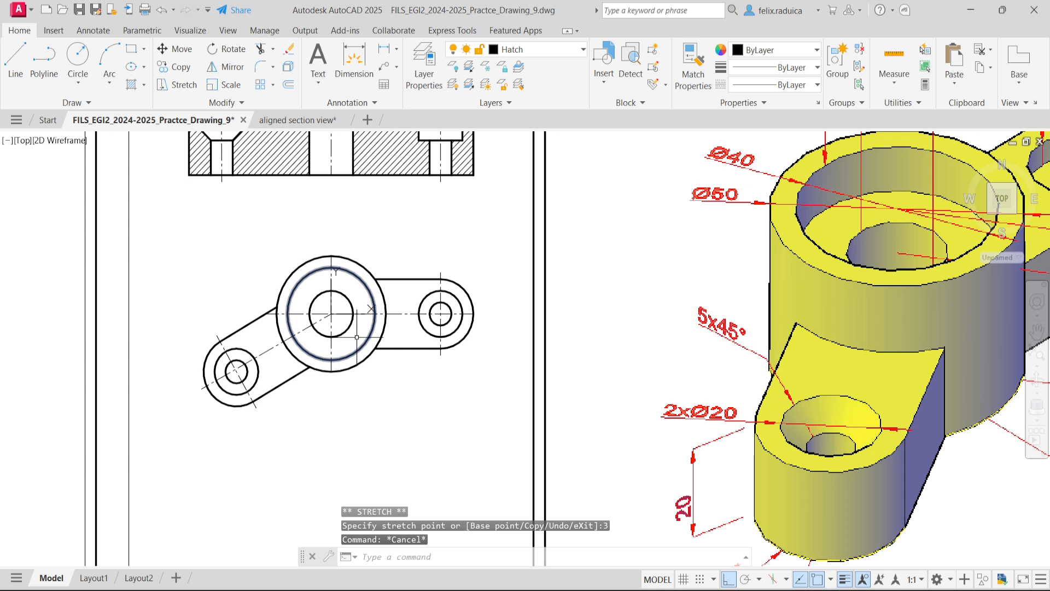
- Extend the central boss's vertical centerline in the plan view by 3 units beyond the outer circle at both ends
left_click(331, 343)
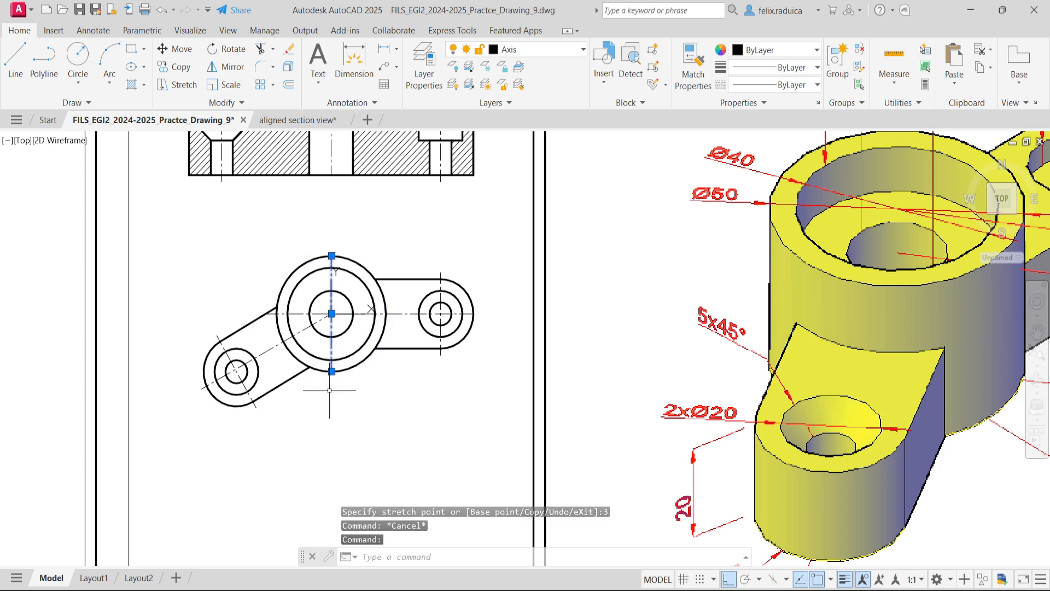
left_click(331, 371)
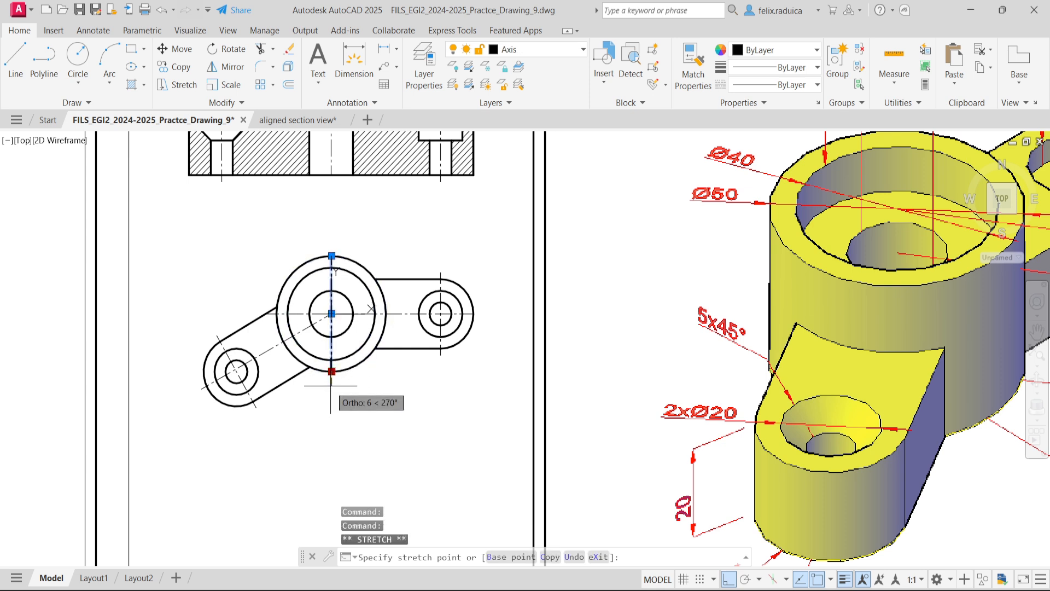
type("3")
key("Return")
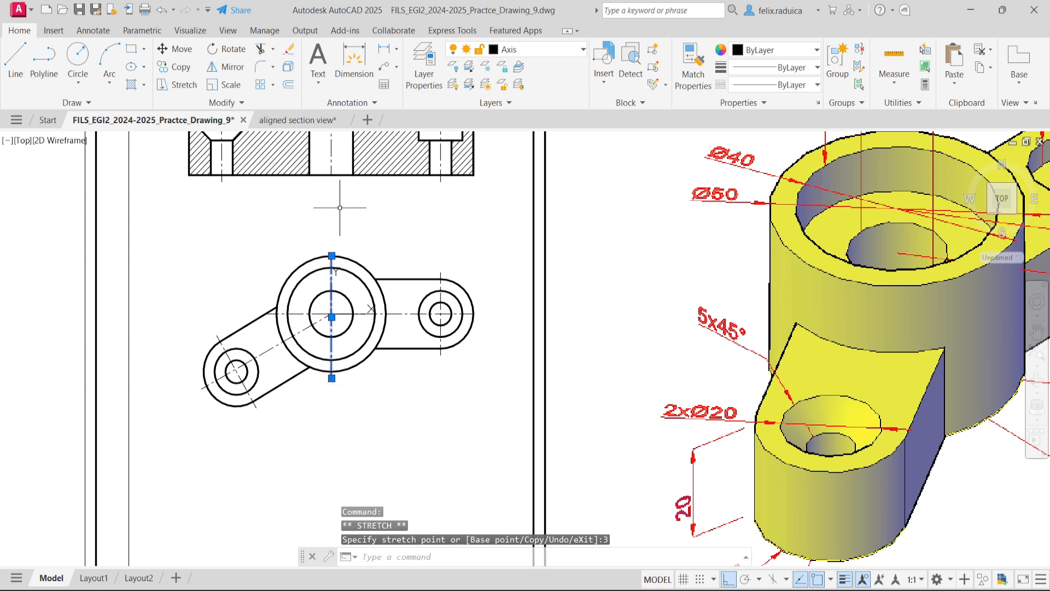
left_click(331, 256)
type("3")
key("Return")
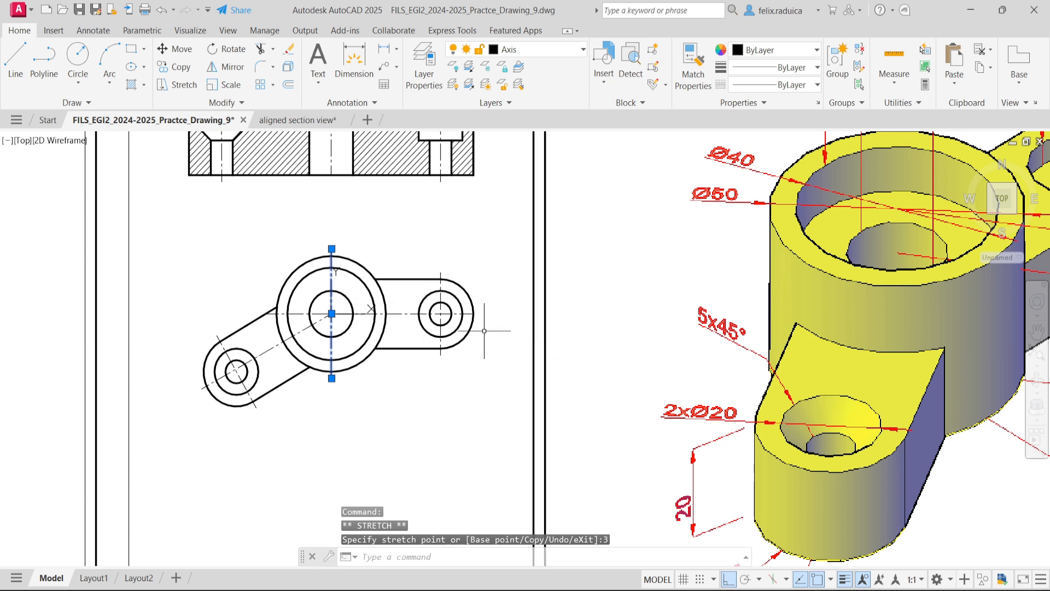
- Extend the plan view's horizontal centerline 3 units past the rounded end of the horizontal arm
left_click(470, 315)
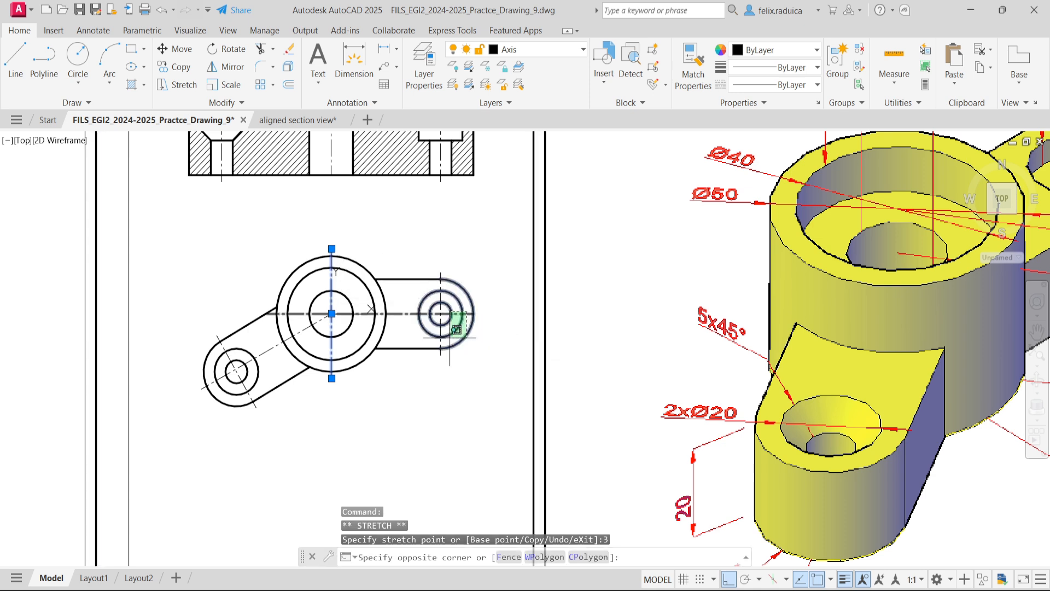
key("Escape")
left_click(408, 330)
left_click(398, 303)
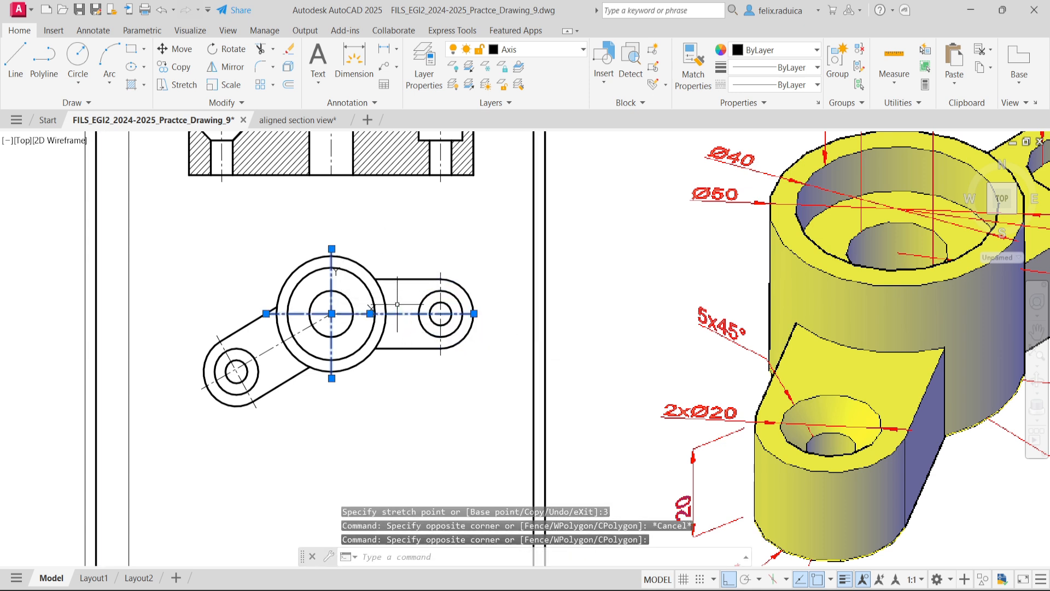
left_click(474, 313)
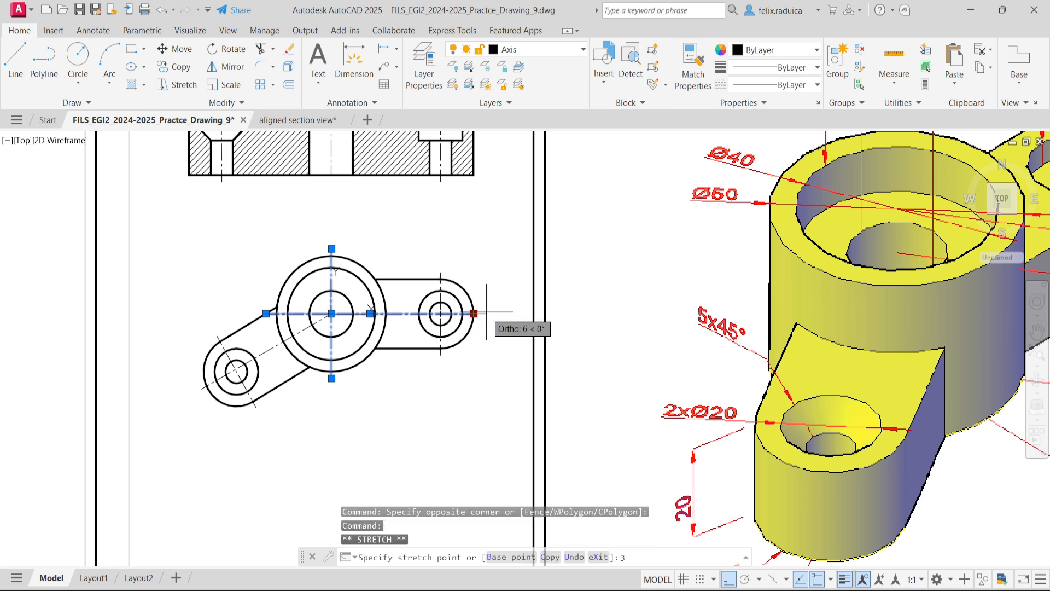
type("3")
key("Escape")
key("Escape")
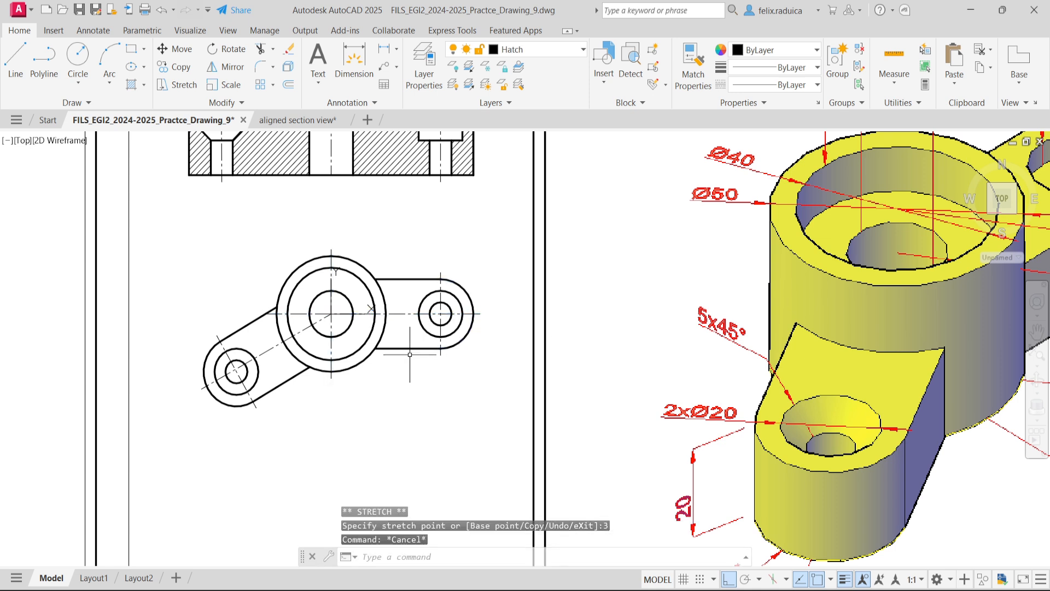
- Regenerate the drawing display
type("re")
key("Return")
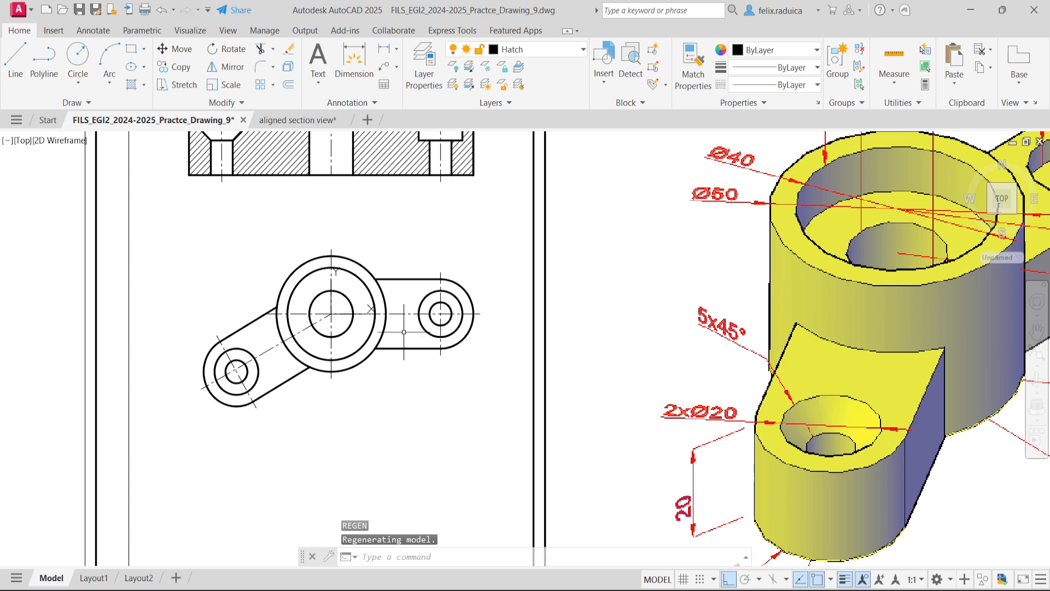
key("Escape")
type("re")
key("Return")
key("Escape")
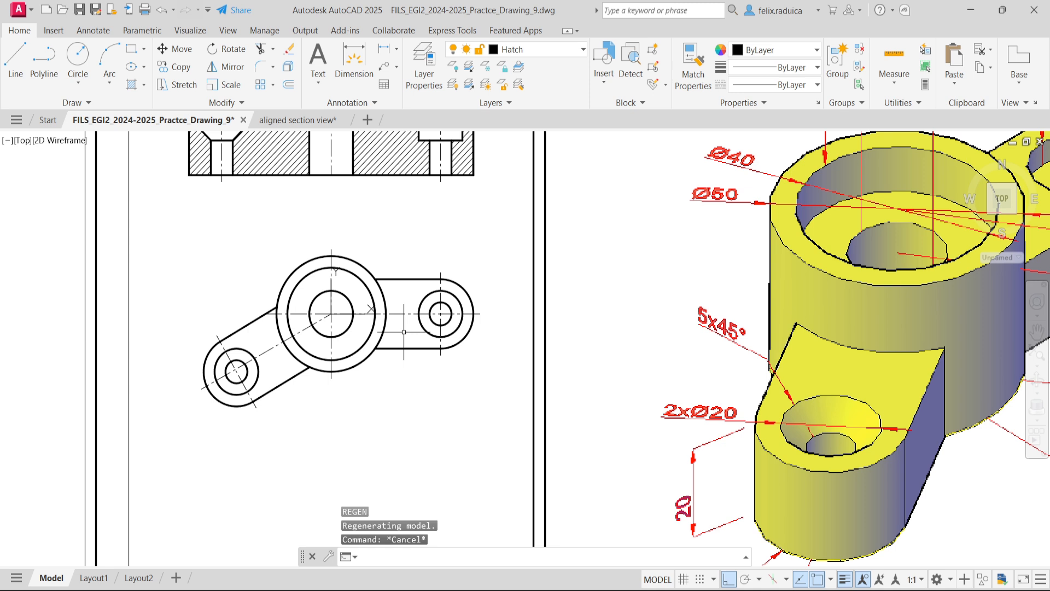
type("re")
key("Return")
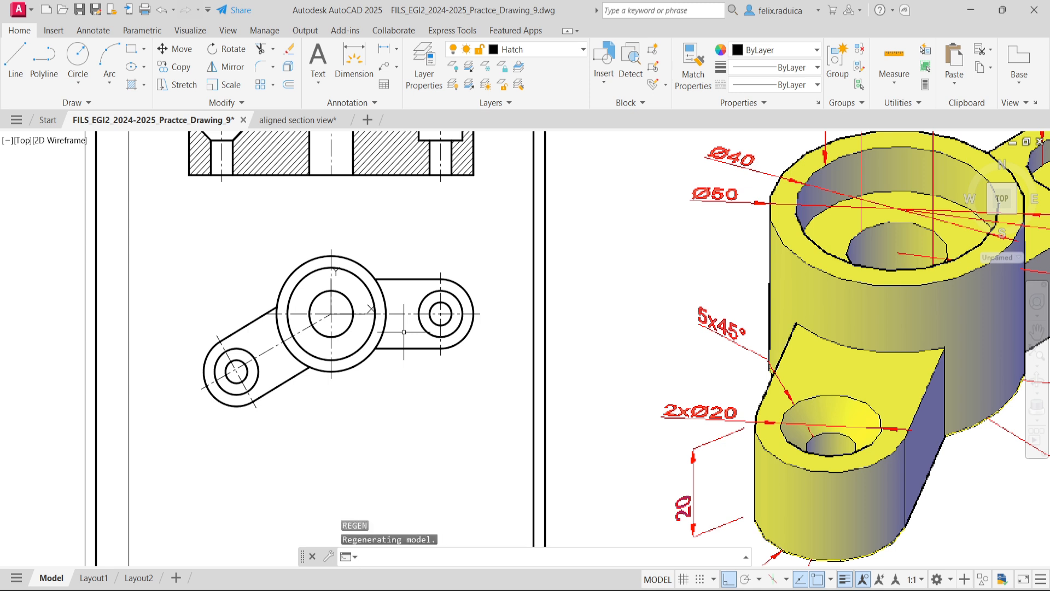
key("Escape")
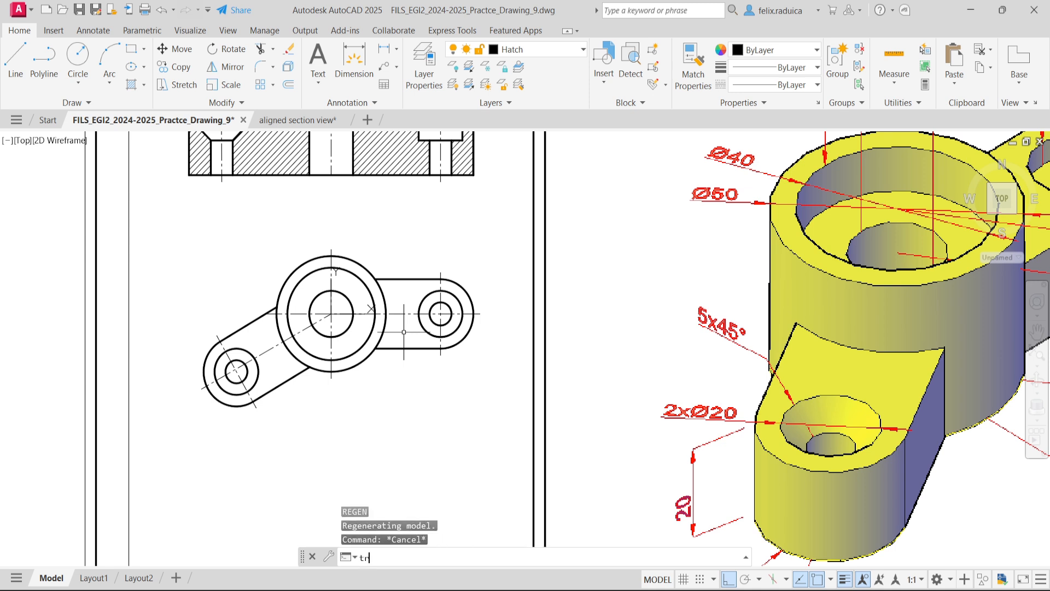
- Try to trim the plan view's horizontal centerline between the central boss and the horizontal arm's counterbore circle
type("tr")
key("Return")
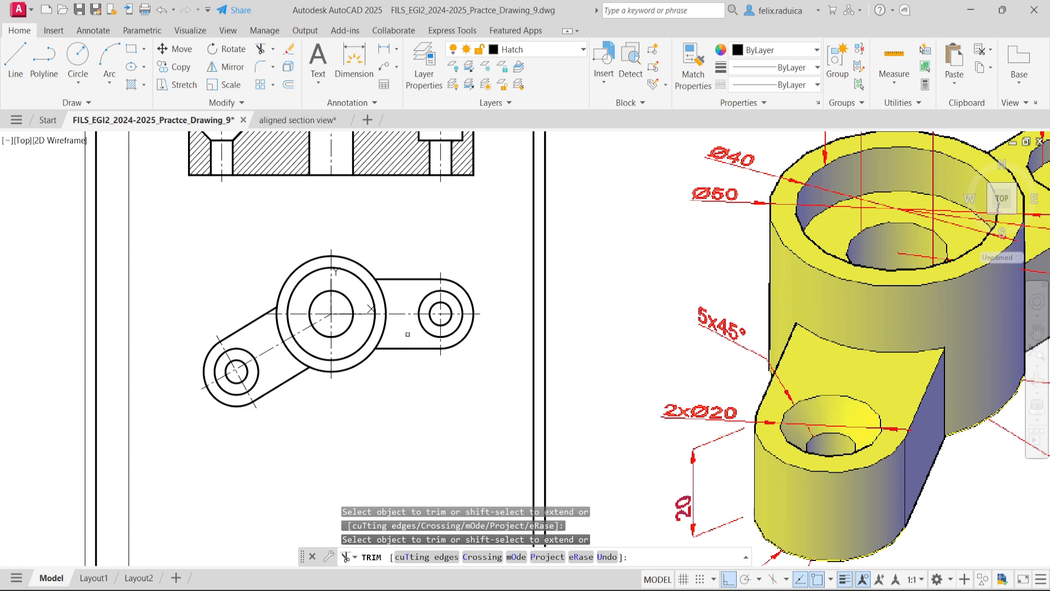
left_click(407, 336)
key("Return")
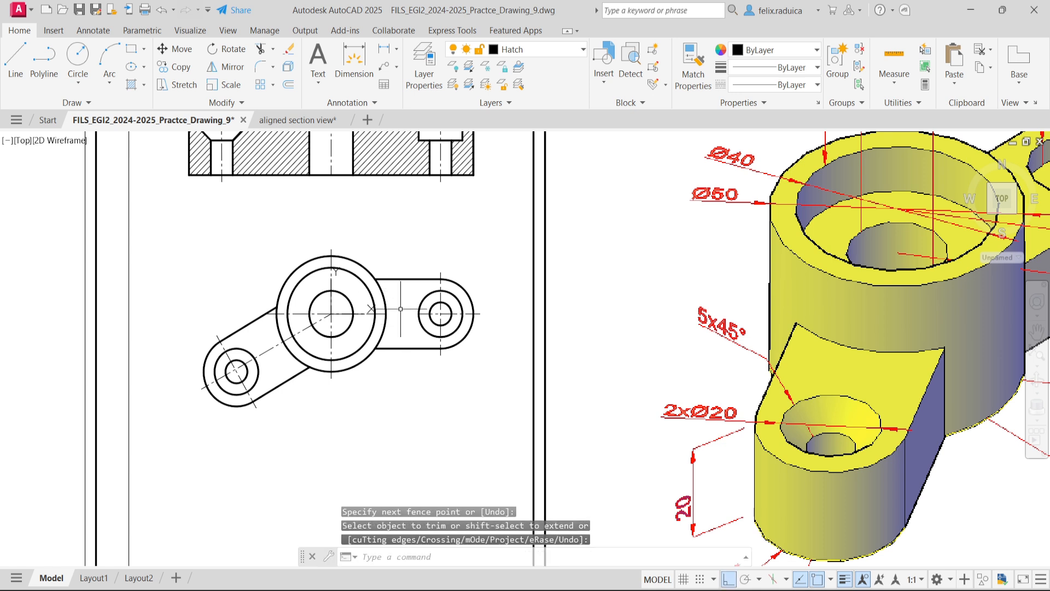
key("Return")
- Extend the facing ends of the two horizontal centerline pieces by 3 units, past the boss circle and the counterbore circle
left_click(389, 312)
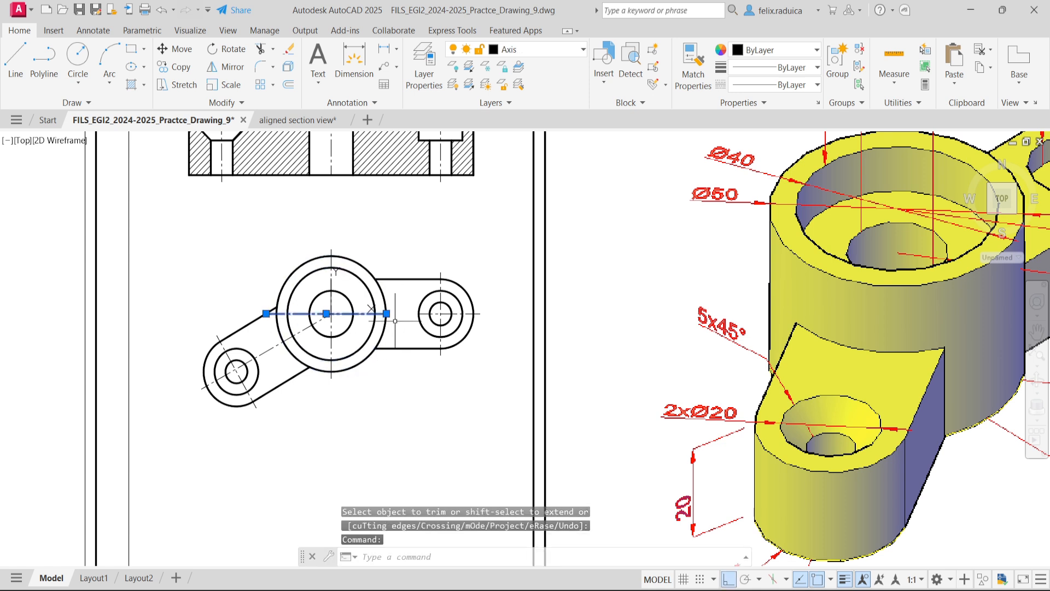
left_click(387, 314)
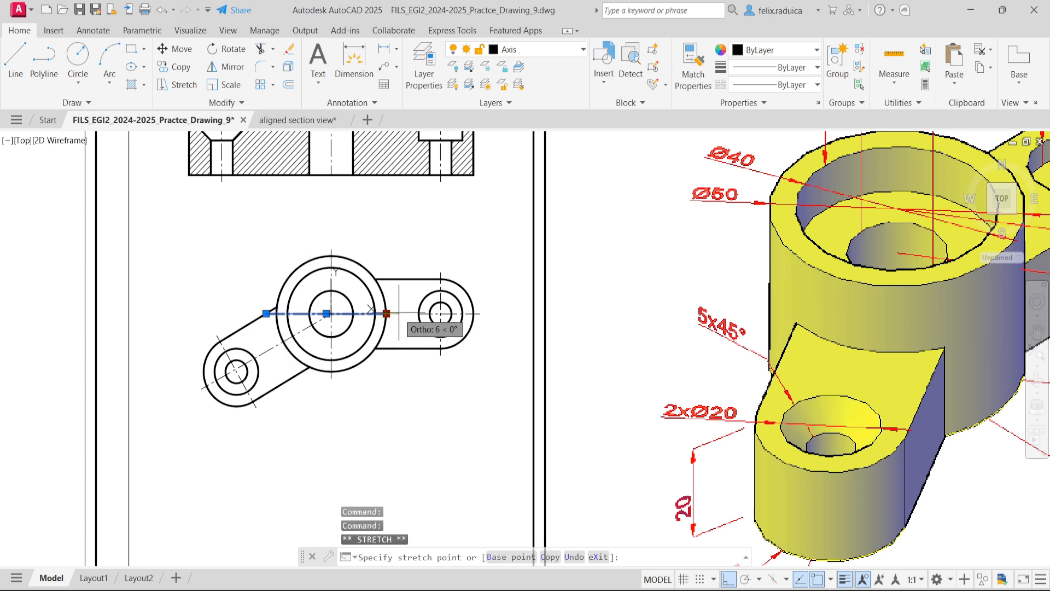
type("3")
key("Return")
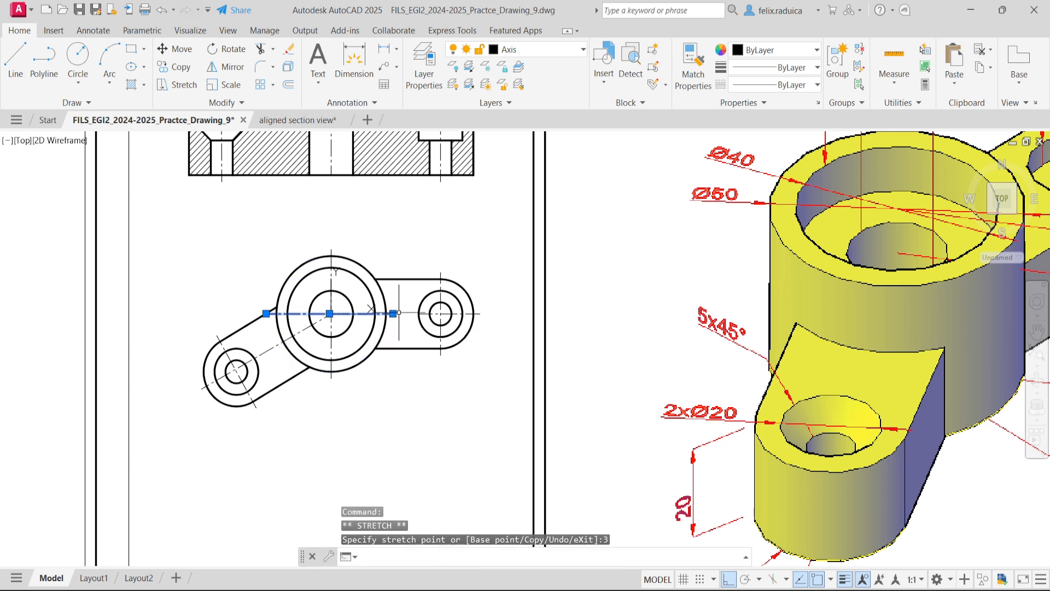
key("Escape")
left_click(432, 313)
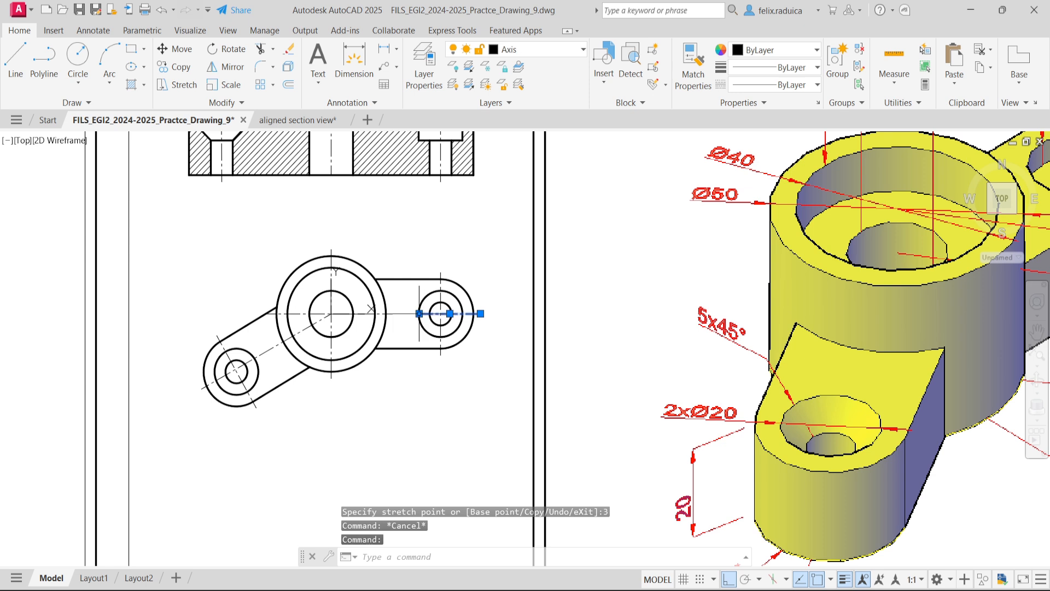
left_click(419, 313)
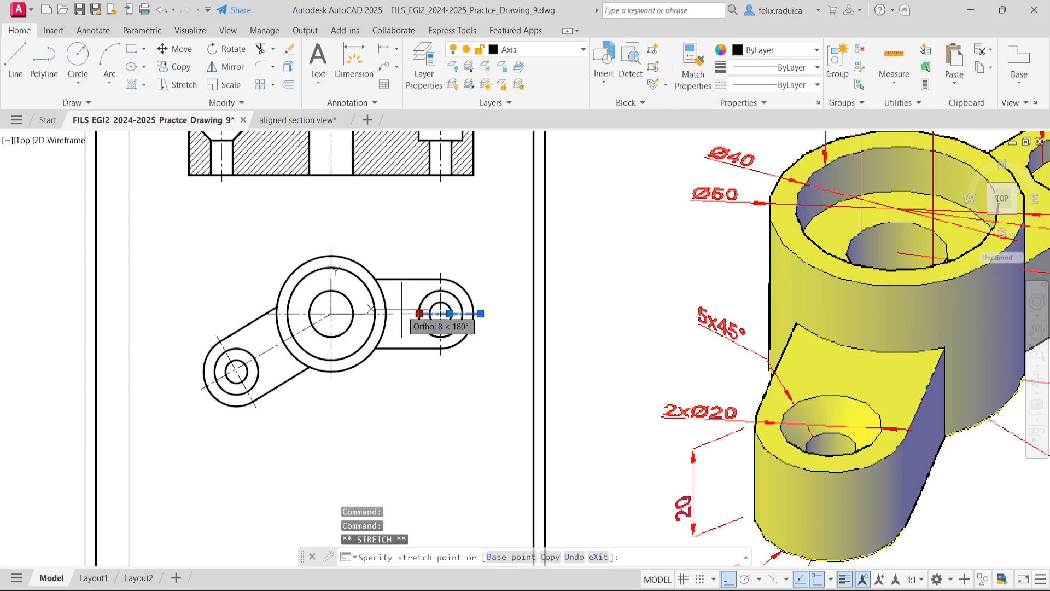
type("3")
key("Return")
key("Escape")
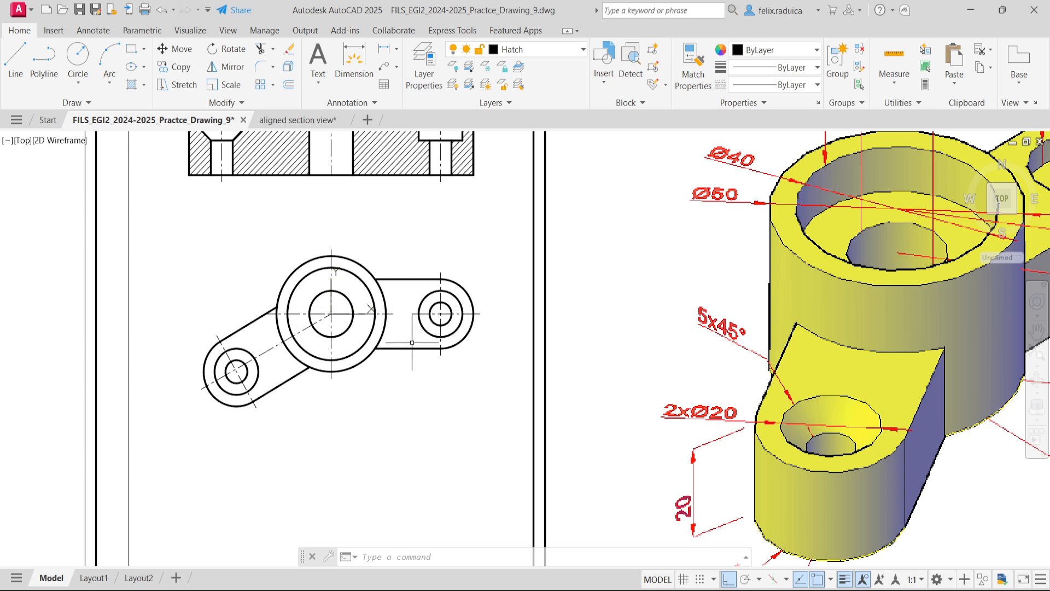
- Undo the two end extensions and the trim of the horizontal centerline
key("ctrl+z")
key("ctrl+z")
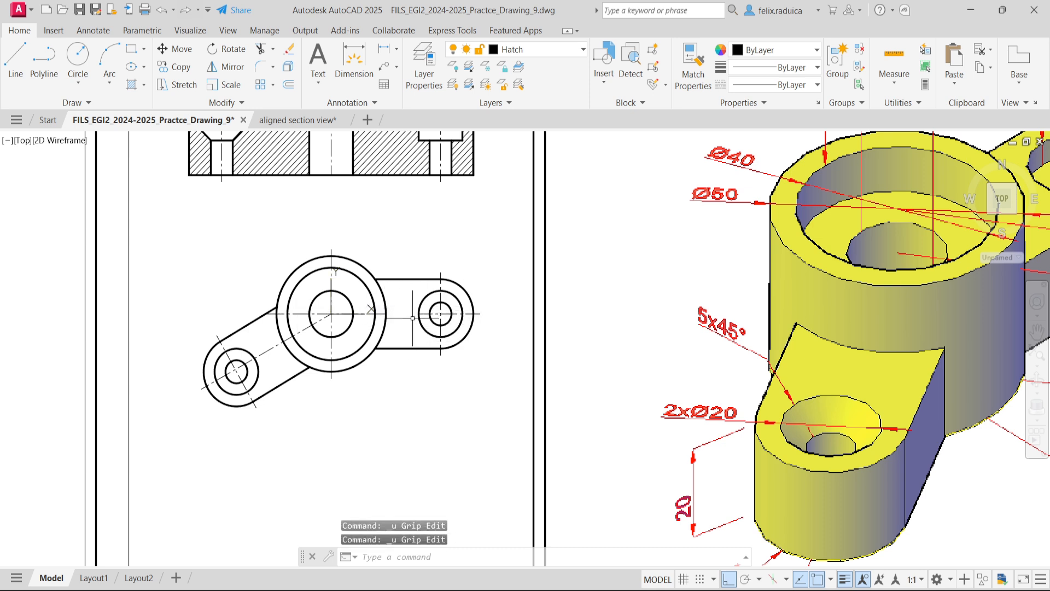
key("ctrl+z")
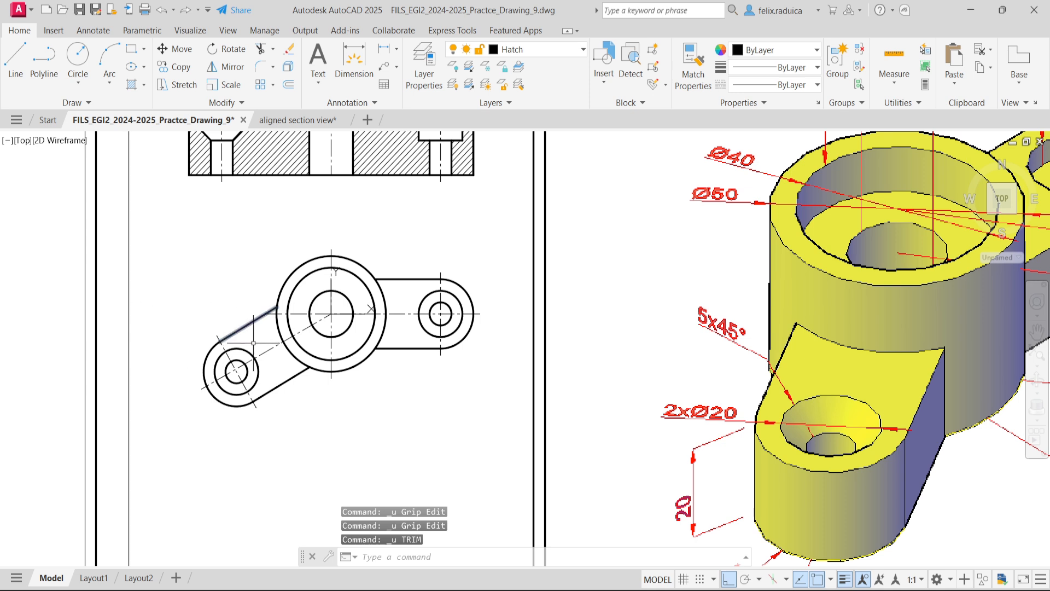
- Stretch the plan view's horizontal centerline from the boss side outward, past the far end of the inclined arm
left_click(273, 308)
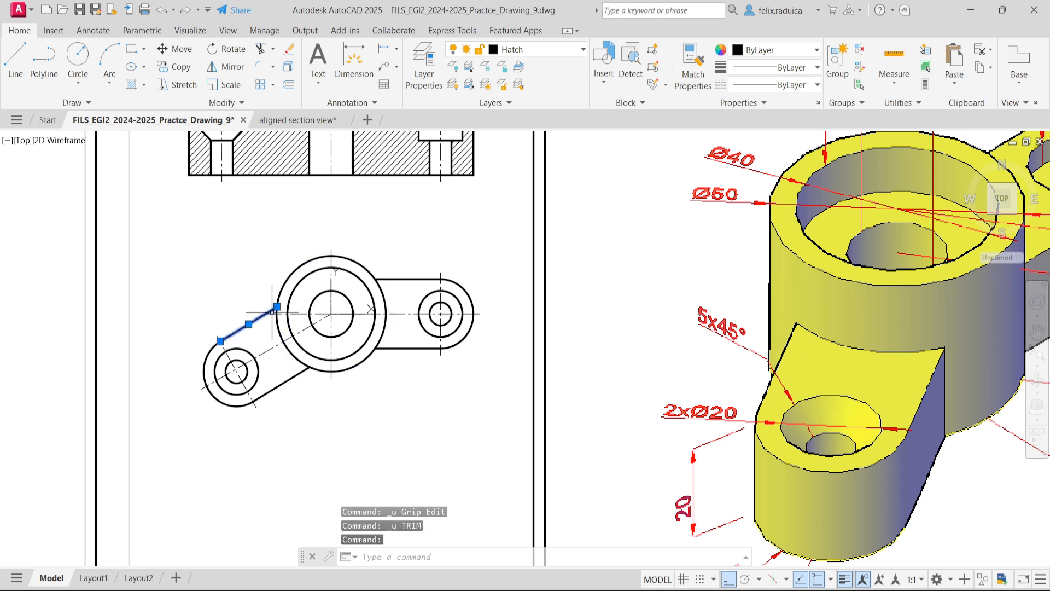
key("Escape")
left_click(271, 310)
key("Escape")
left_click(305, 312)
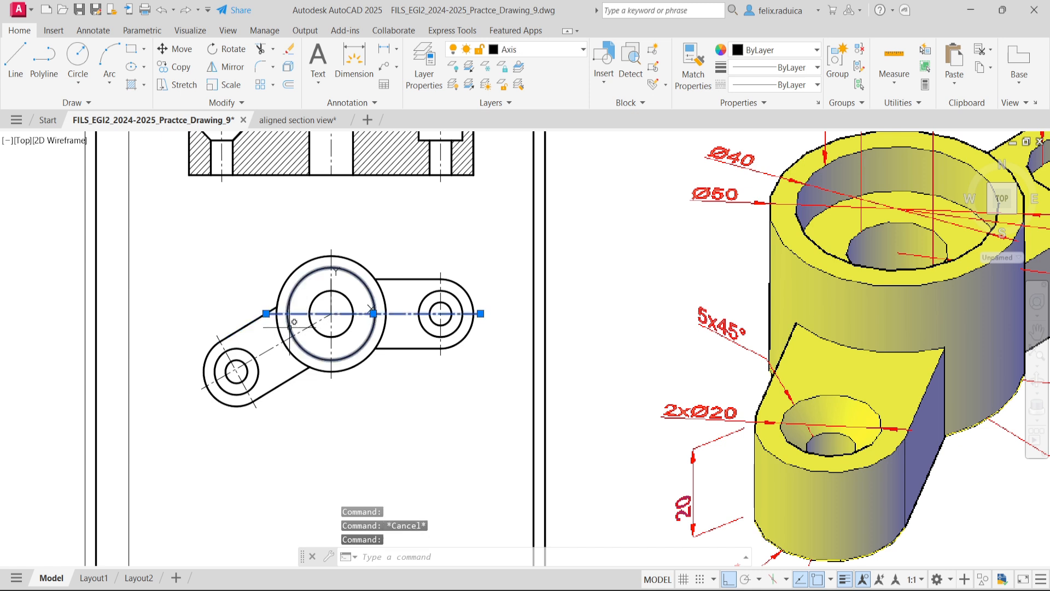
left_click(266, 313)
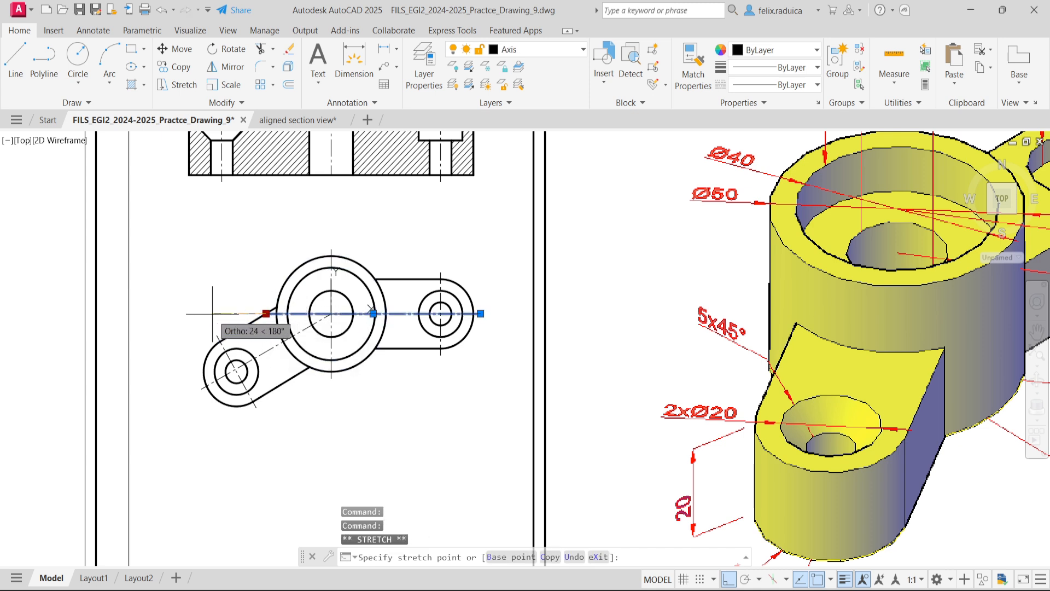
left_click(175, 314)
key("Escape")
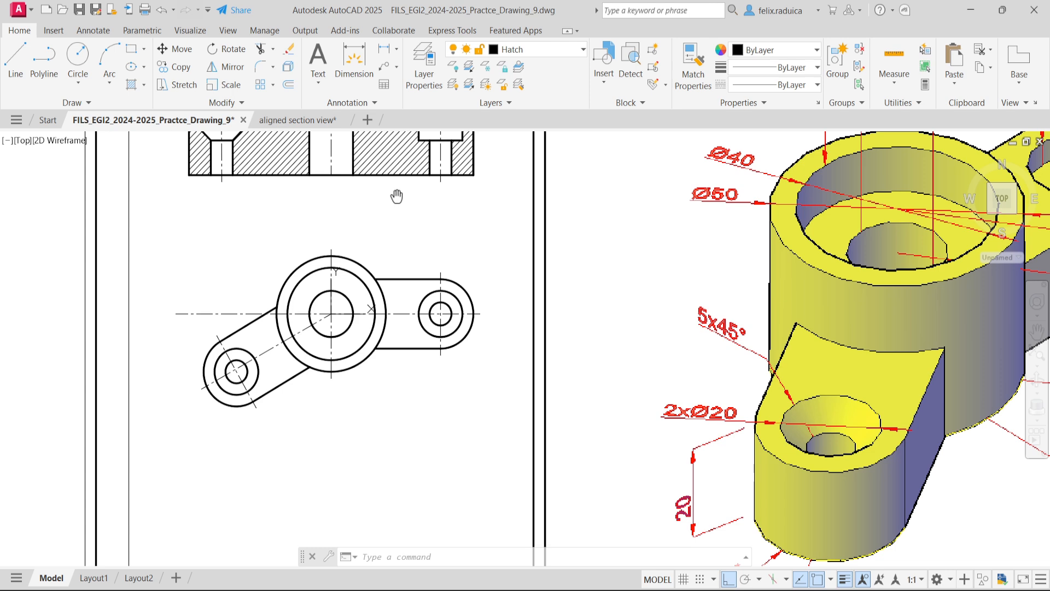
- Bring the whole drawing into view and make the Dim layer current
scroll(197, 407, "down", 1)
middle_click(302, 329)
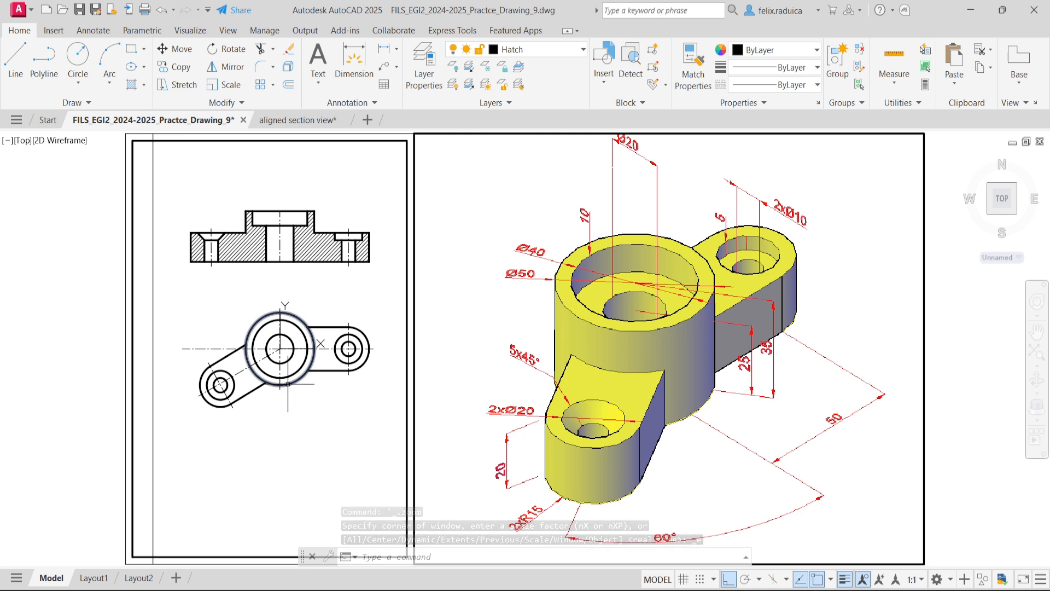
type("la")
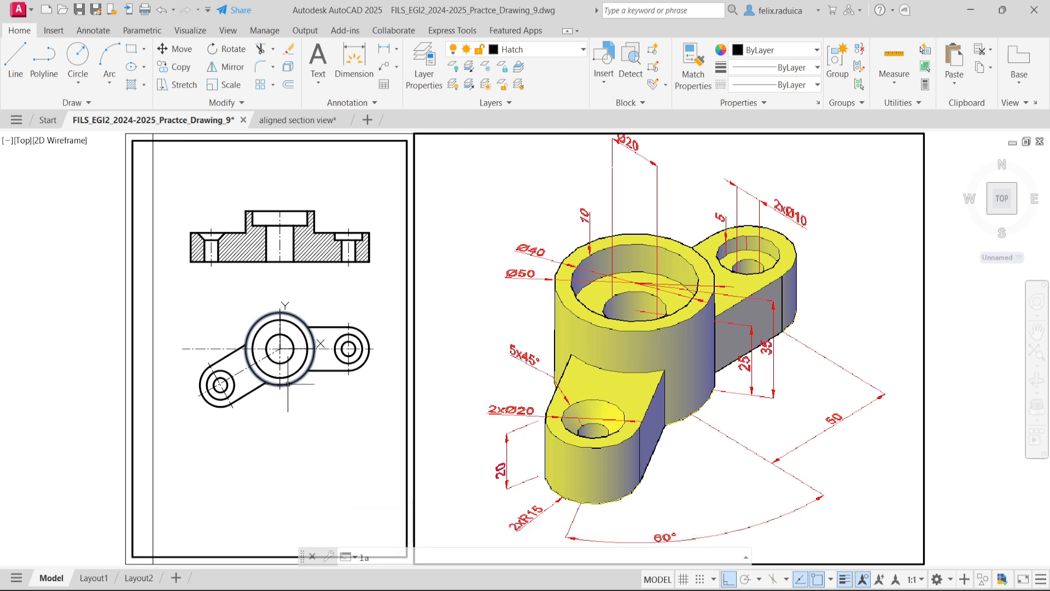
key("Return")
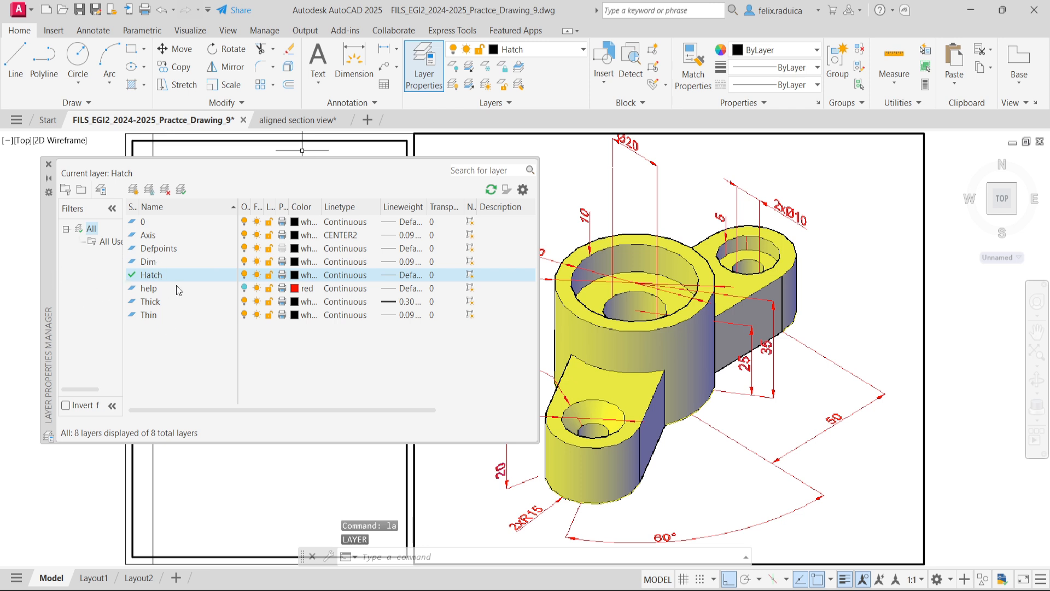
double_click(171, 248)
double_click(174, 261)
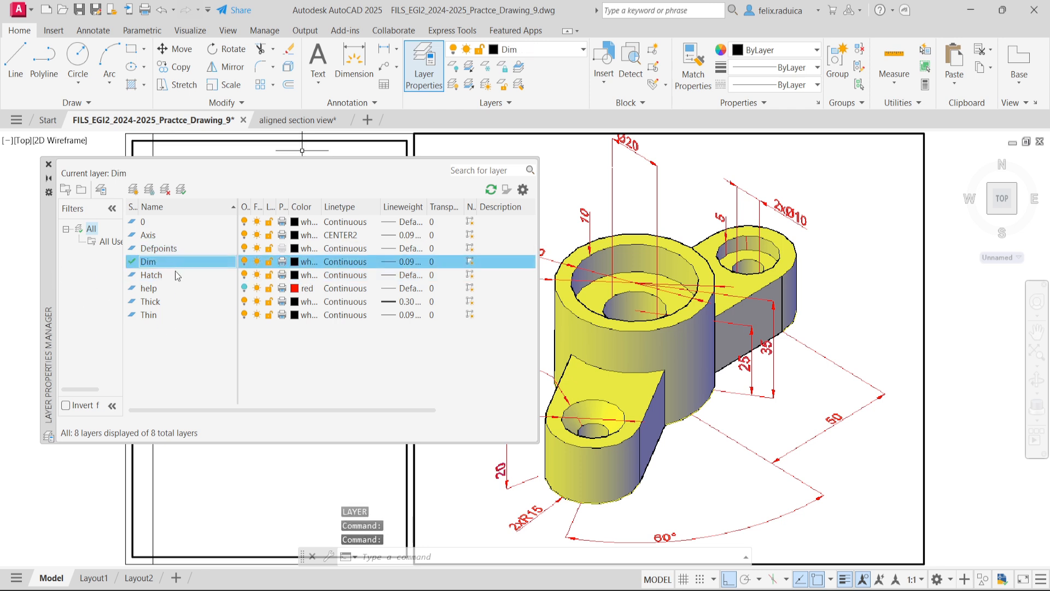
- Close the layer manager and erase the inclined arm's lengthwise centerline in the plan view
left_click(48, 164)
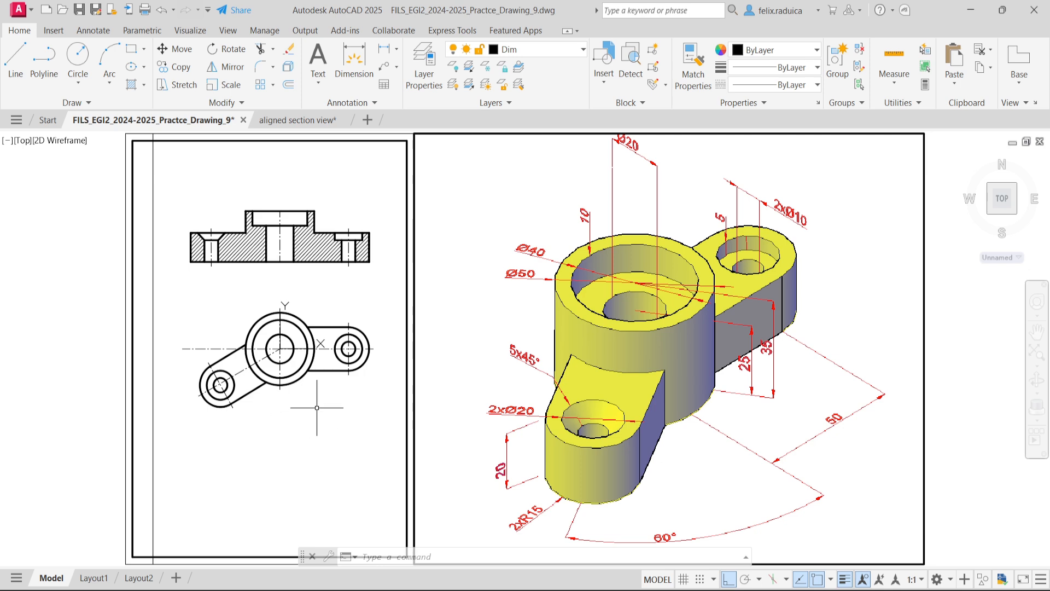
scroll(380, 340, "up", 4)
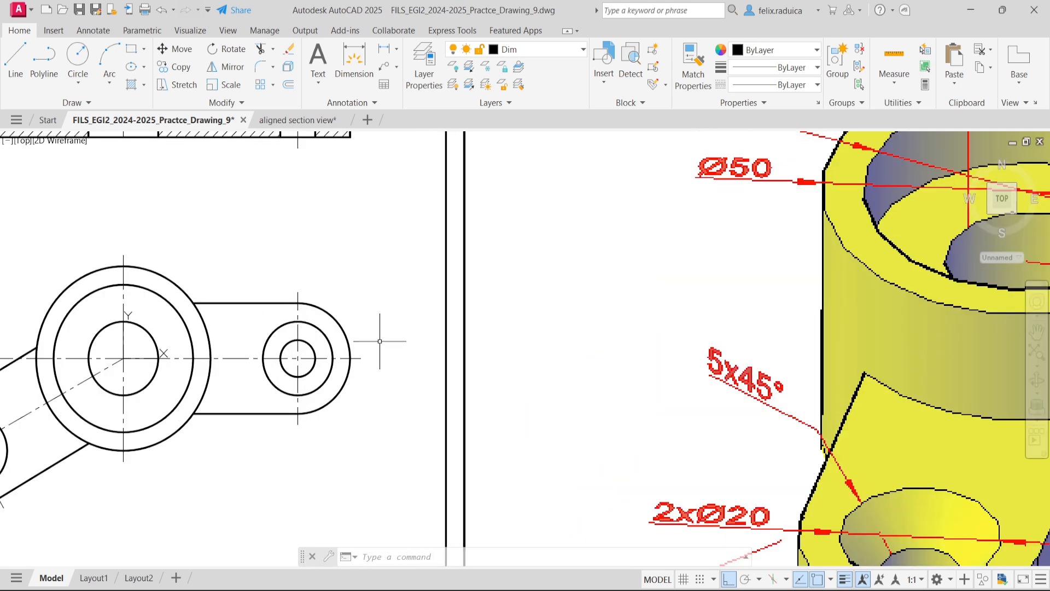
left_click(363, 353)
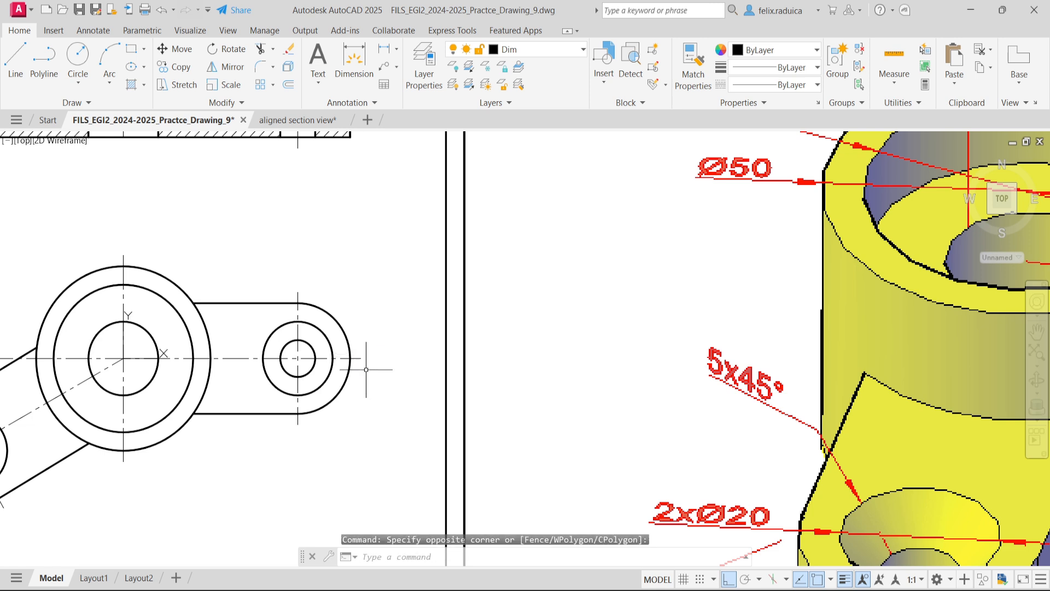
left_click(366, 370)
left_click(360, 358)
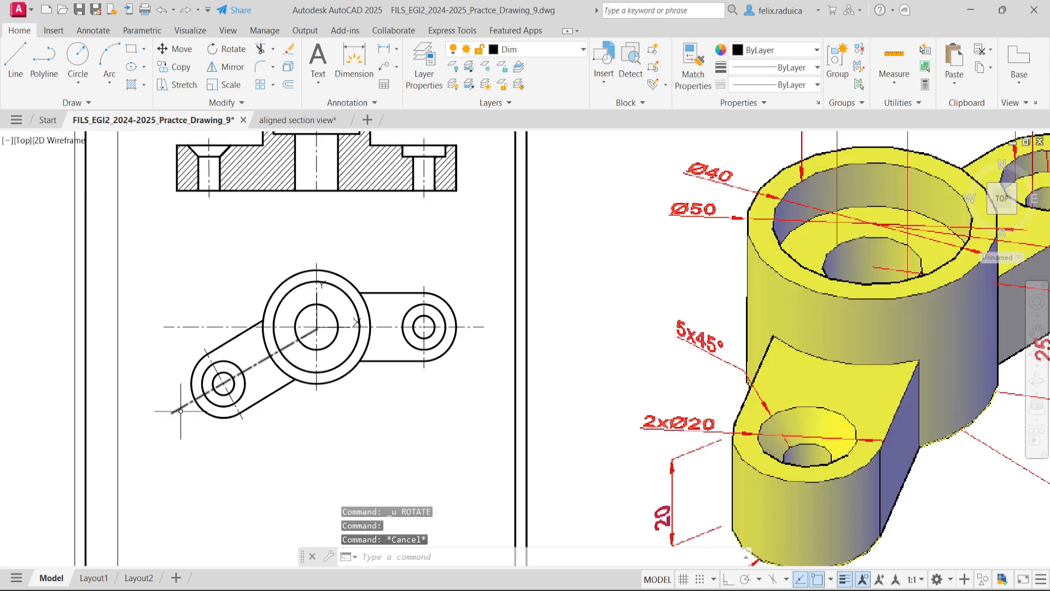
left_click(181, 409)
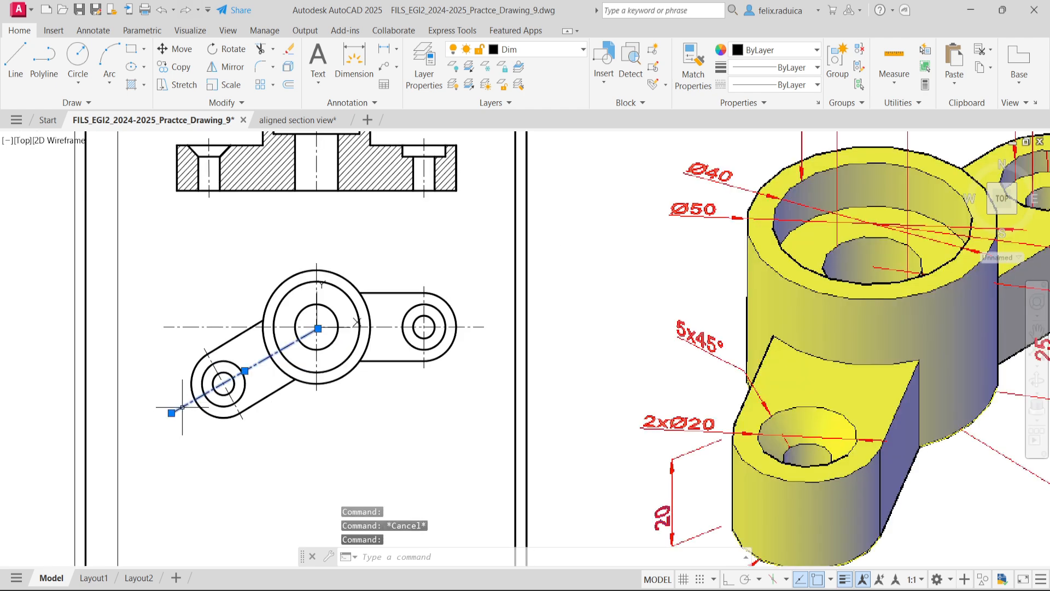
key("Delete")
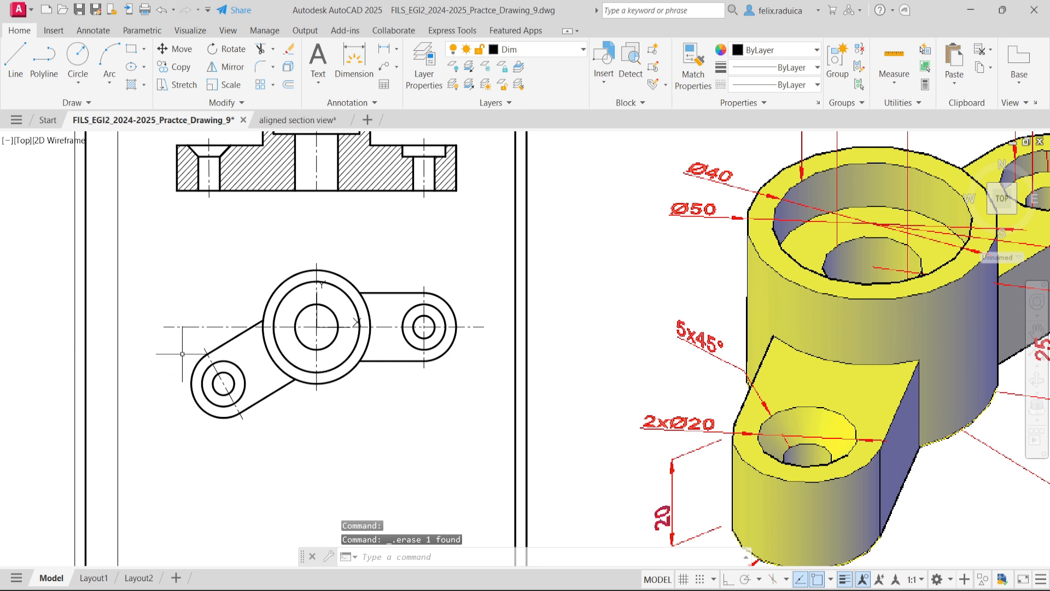
- Rotate a copy of the plan view's horizontal centerline by 30 degrees about the boss center, along the inclined arm
type("rotate")
key("Return")
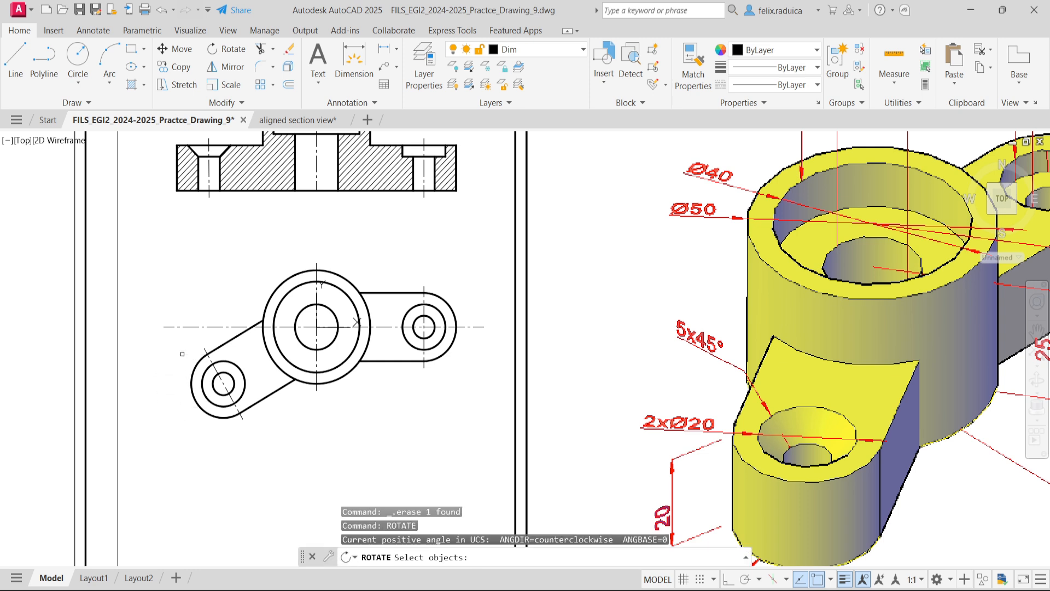
left_click(196, 327)
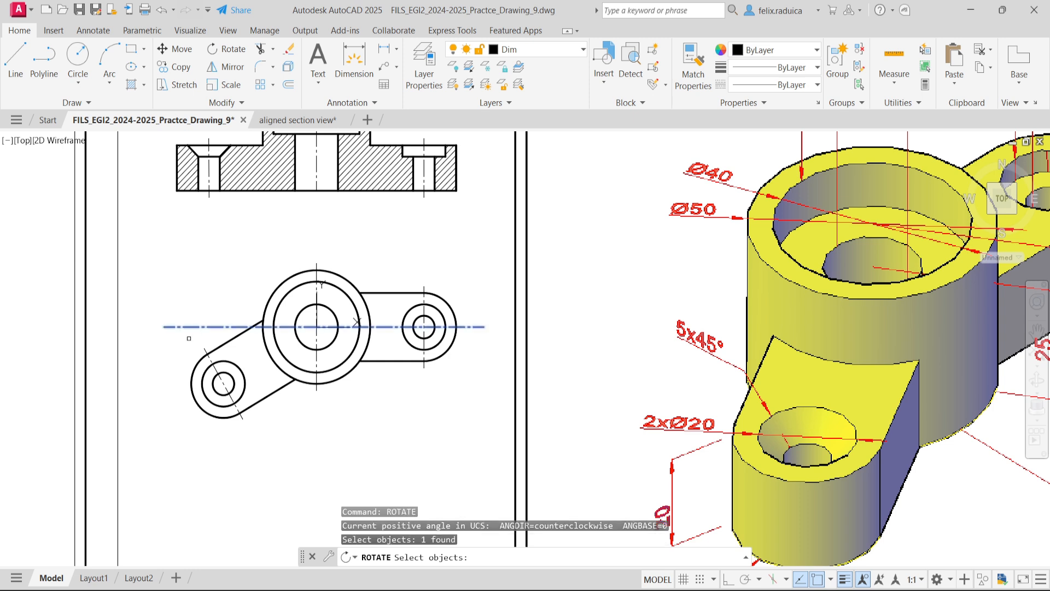
key("Return")
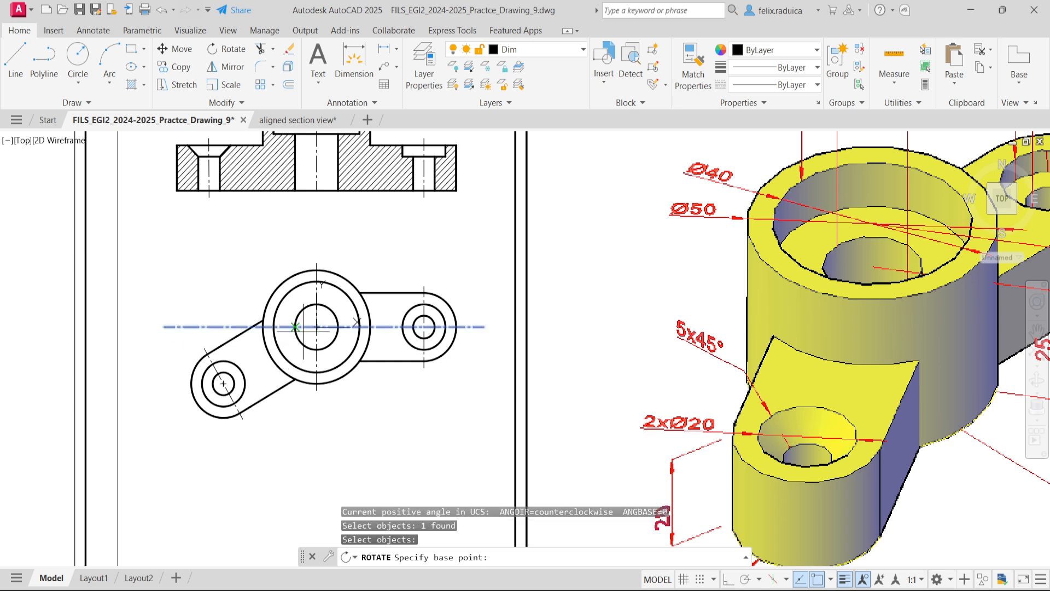
left_click(316, 327)
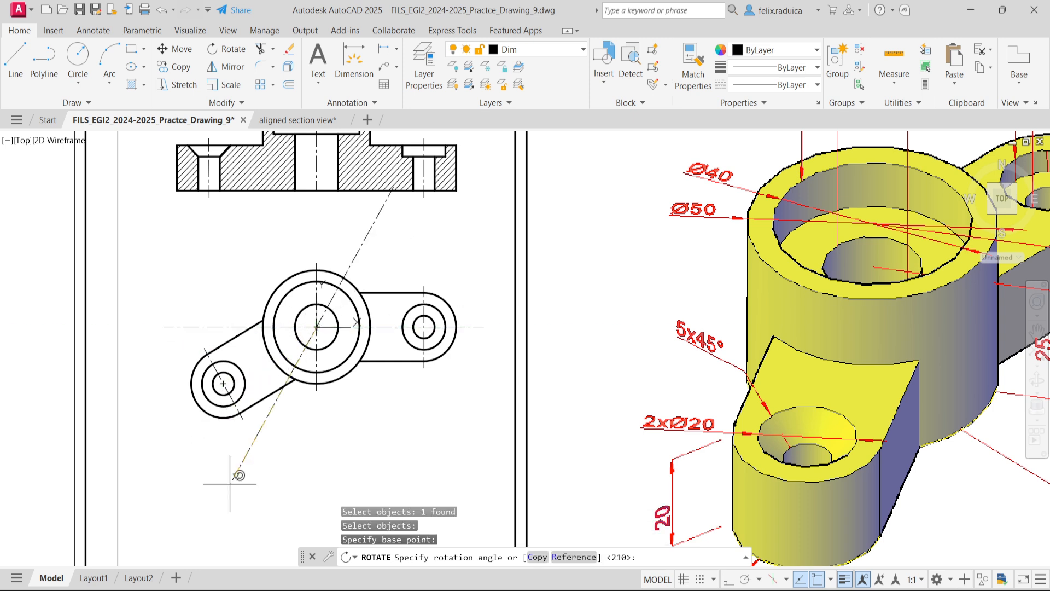
left_click(537, 556)
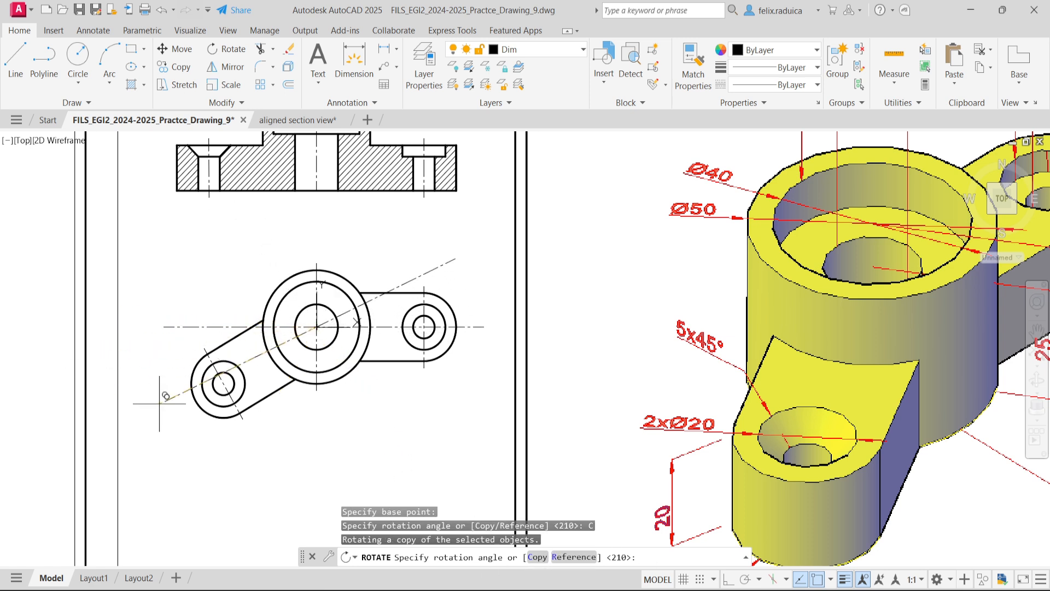
type("30")
key("Return")
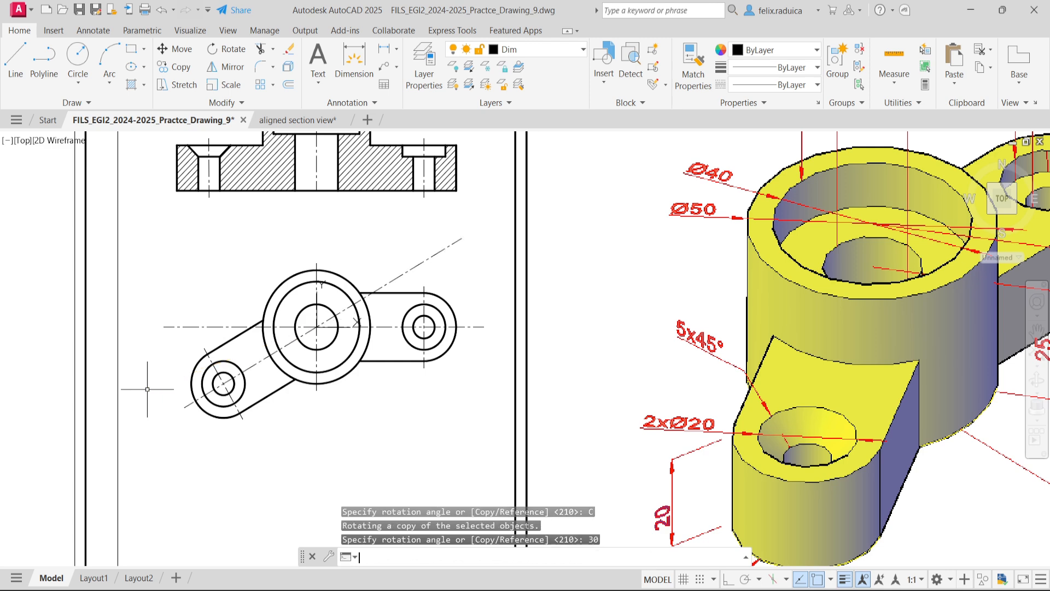
scroll(232, 377, "up", 4)
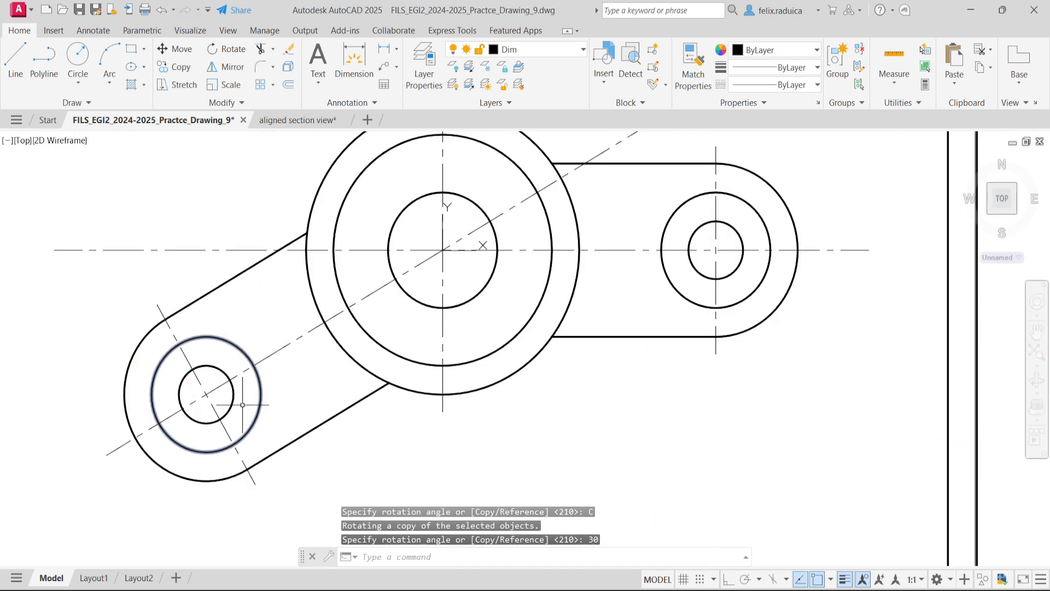
scroll(202, 398, "down", 4)
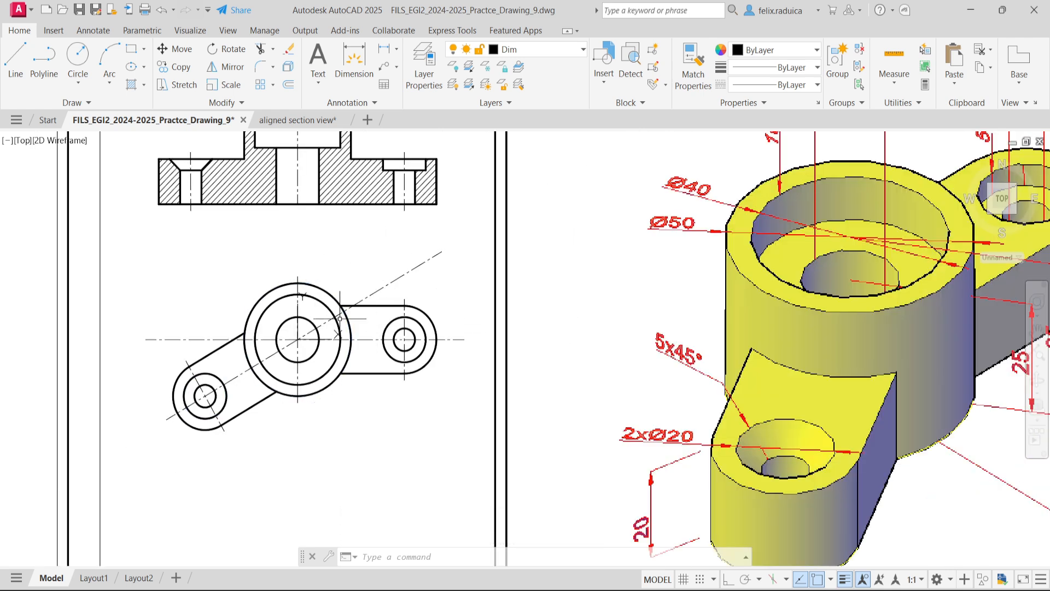
- Trim the rotated centerline at the boss center and delete its leftover piece on the side away from the inclined arm
type("tr")
key("space")
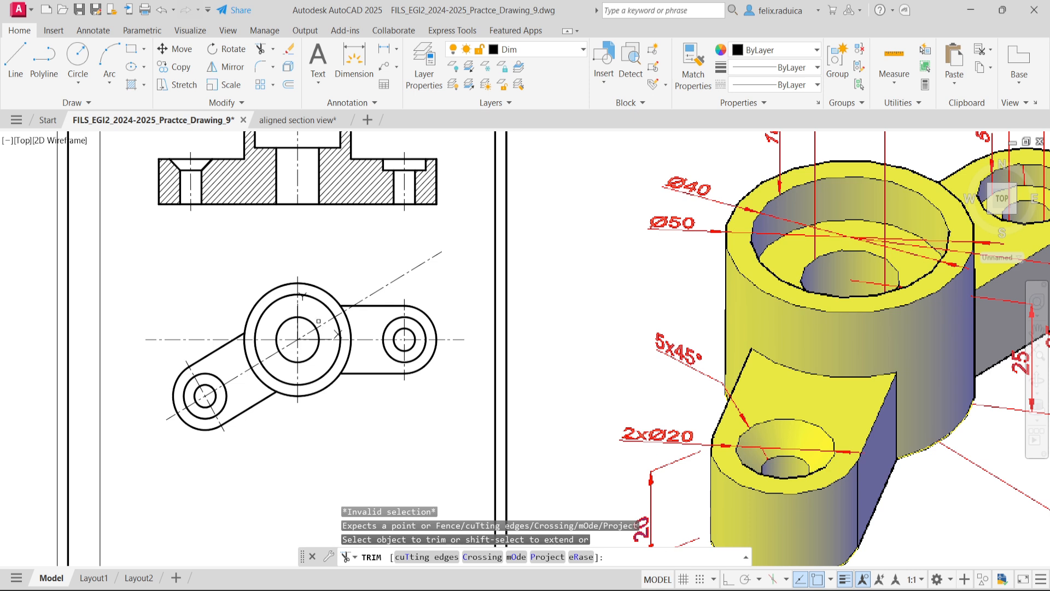
left_click(313, 329)
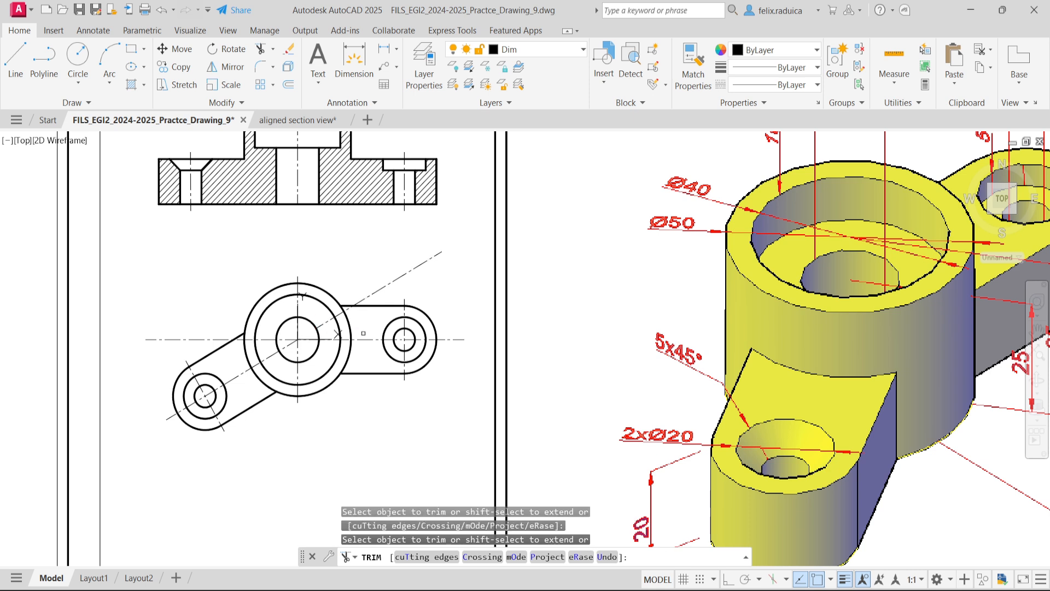
key("Escape")
left_click(390, 291)
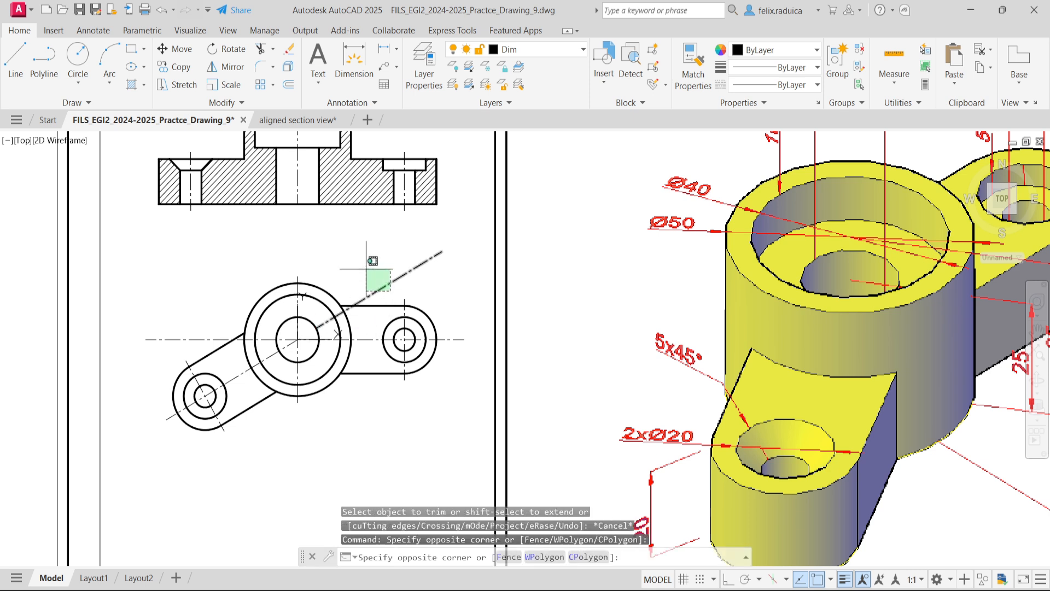
left_click(367, 269)
key("Delete")
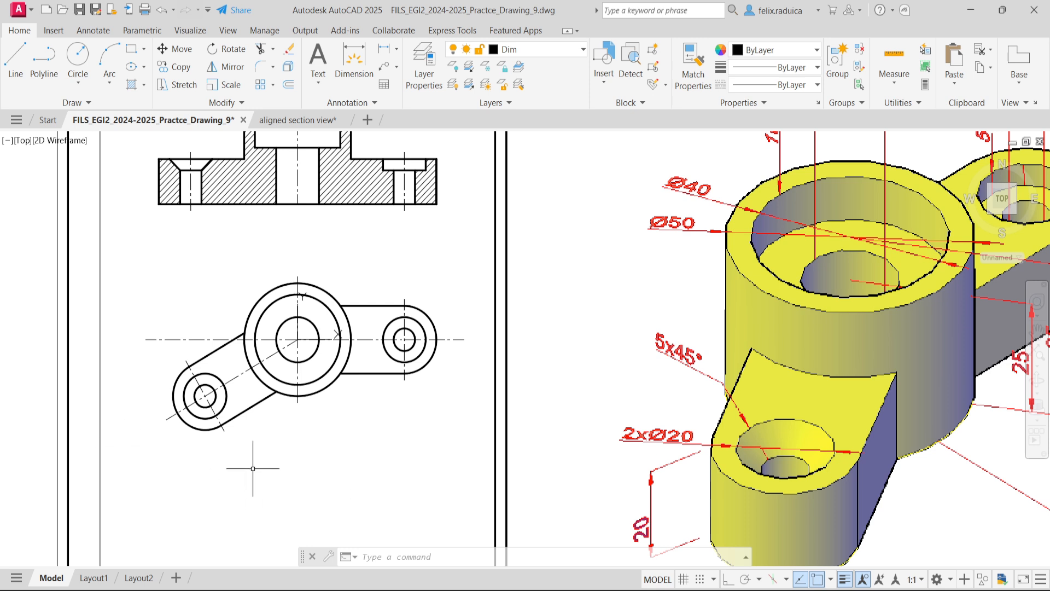
- Start a polyline below the plan view with a horizontal segment 10 units long and 0.5 wide at both ends
type("PLINE")
key("Return")
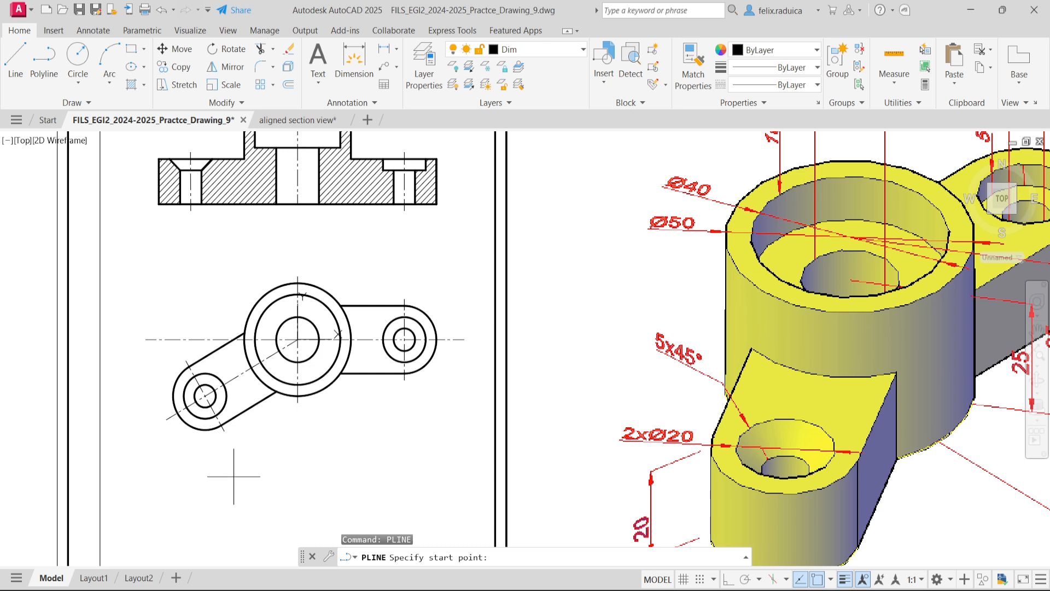
left_click(256, 466)
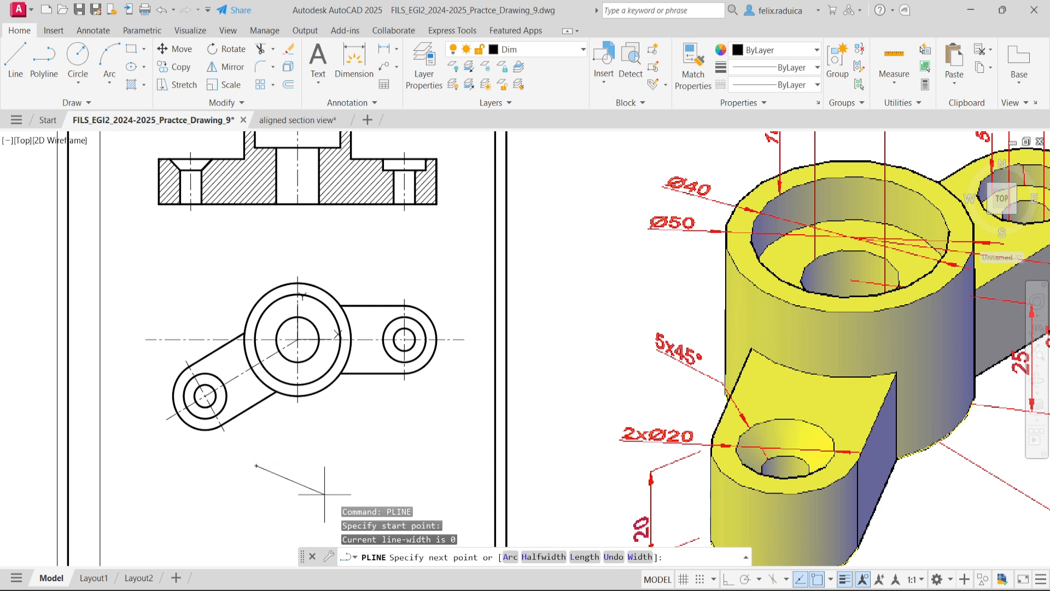
type("w")
key("Return")
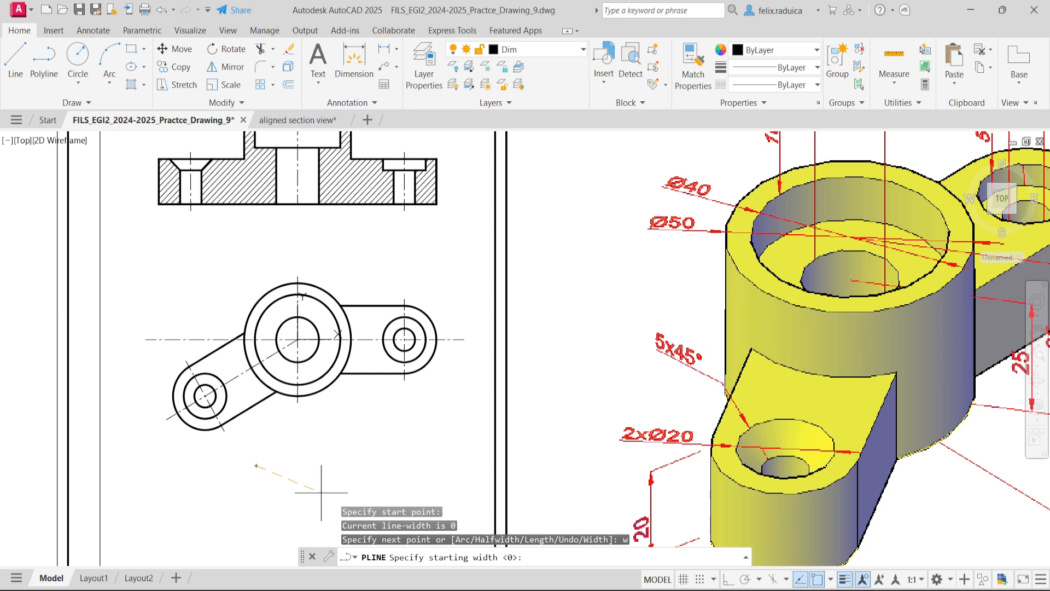
type("0.5")
key("Return")
type("0.5")
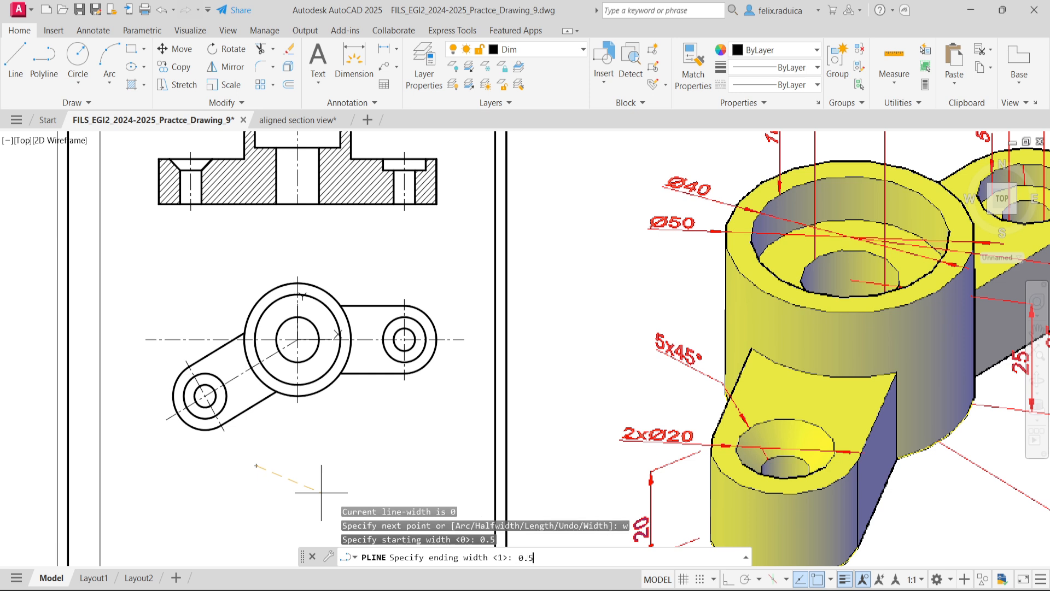
key("Return")
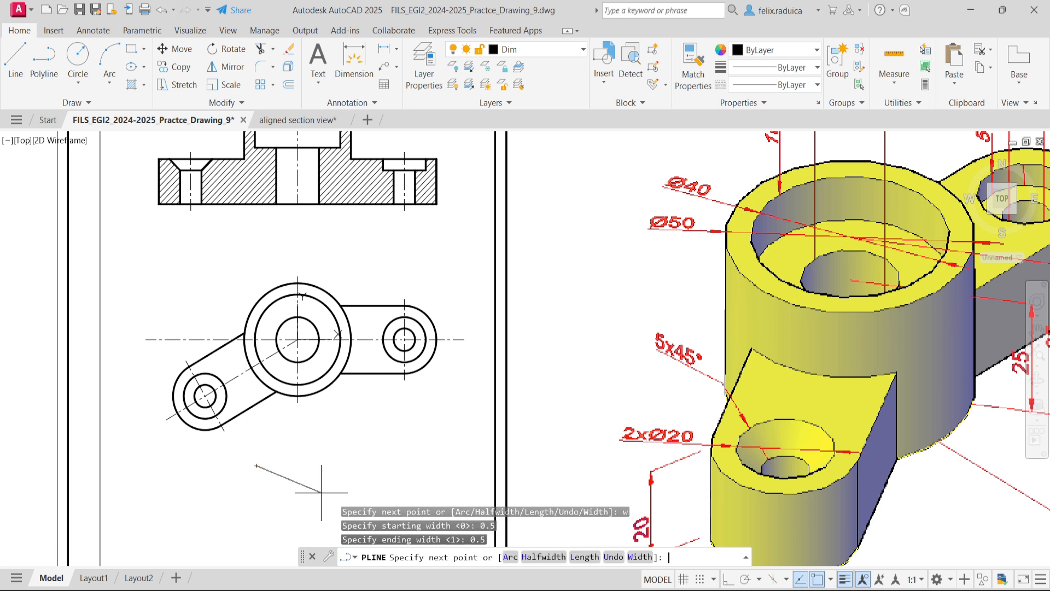
type("@10,0")
key("Return")
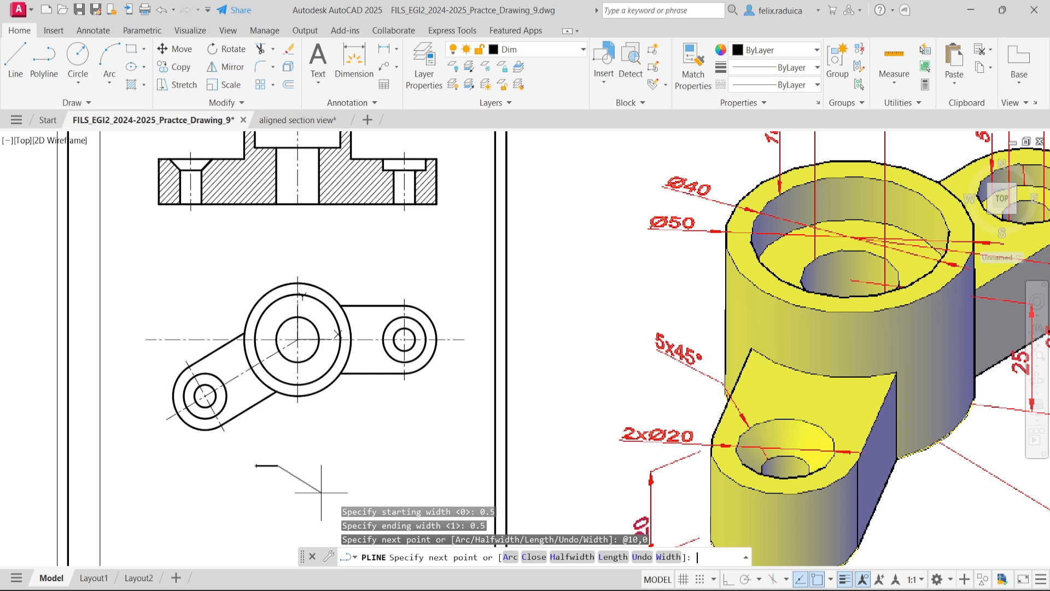
- Add a horizontal arrowhead segment 4 units long to the polyline, tapering from width 1 to 0
type("w")
key("Return")
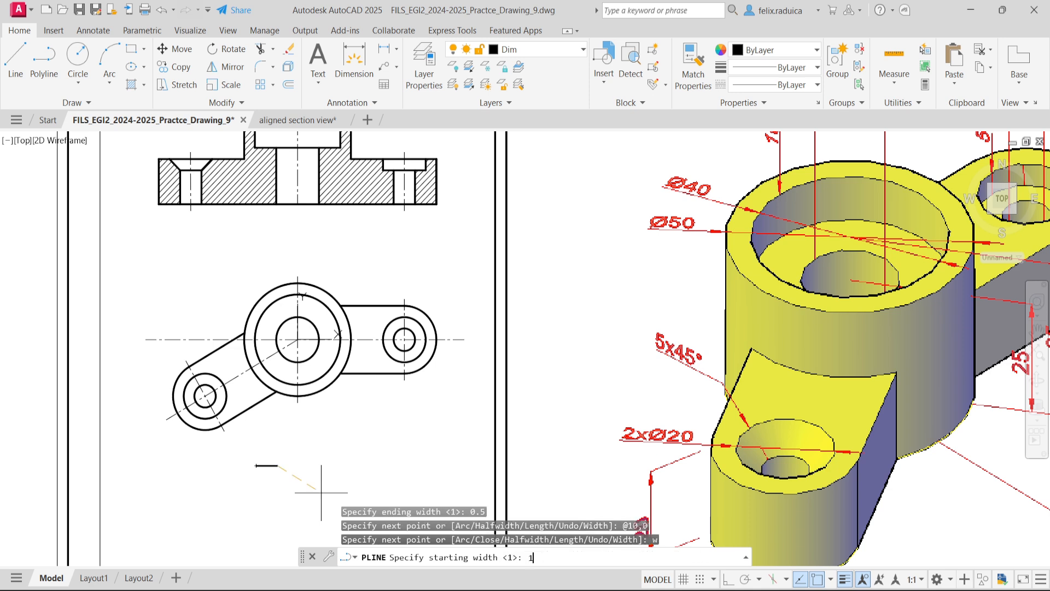
type("1")
key("Return")
type("0")
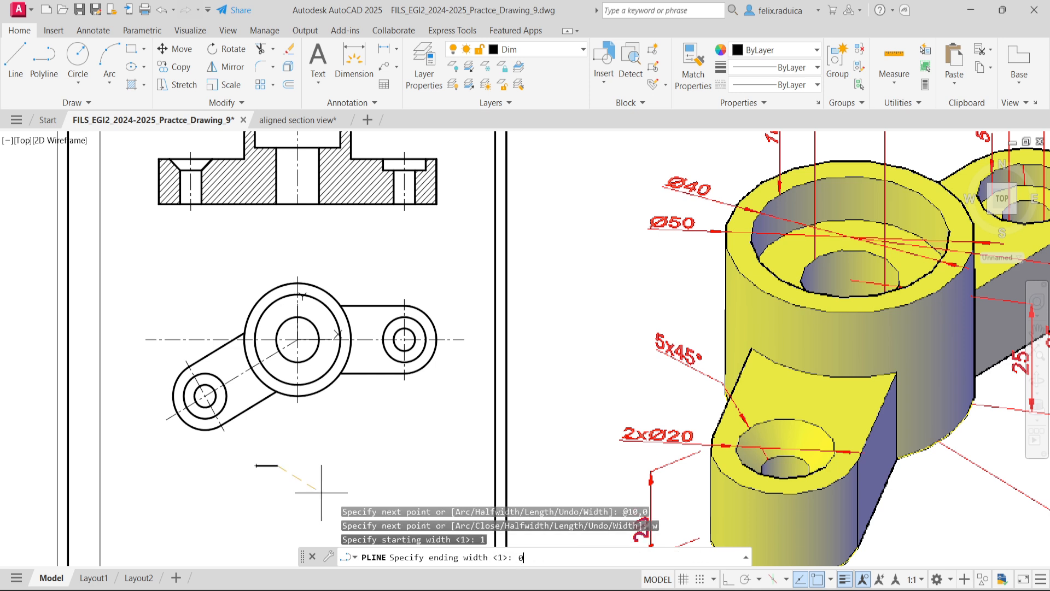
key("Return")
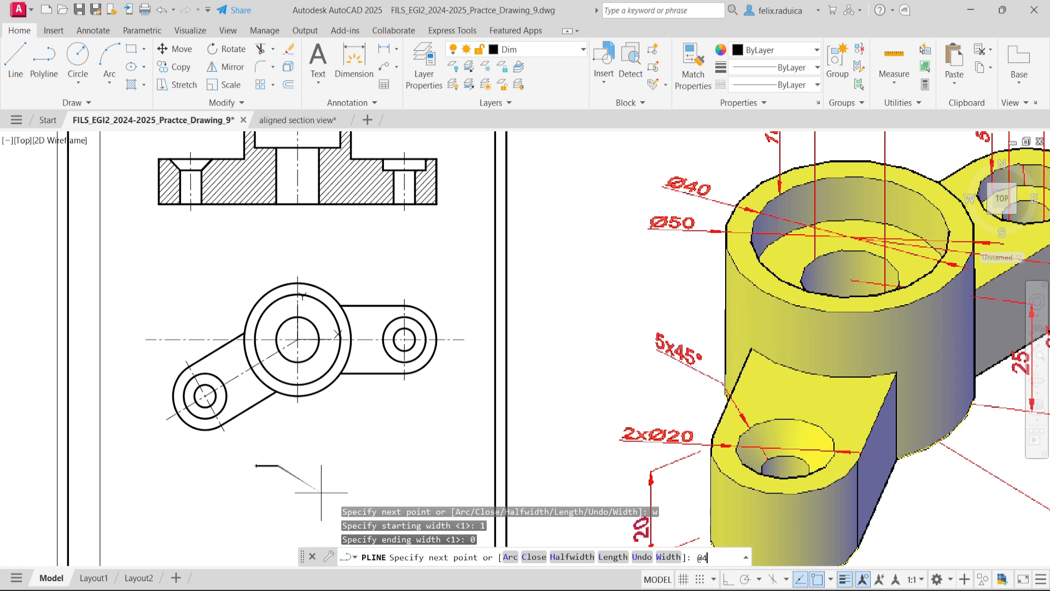
type("@4,0")
key("Return")
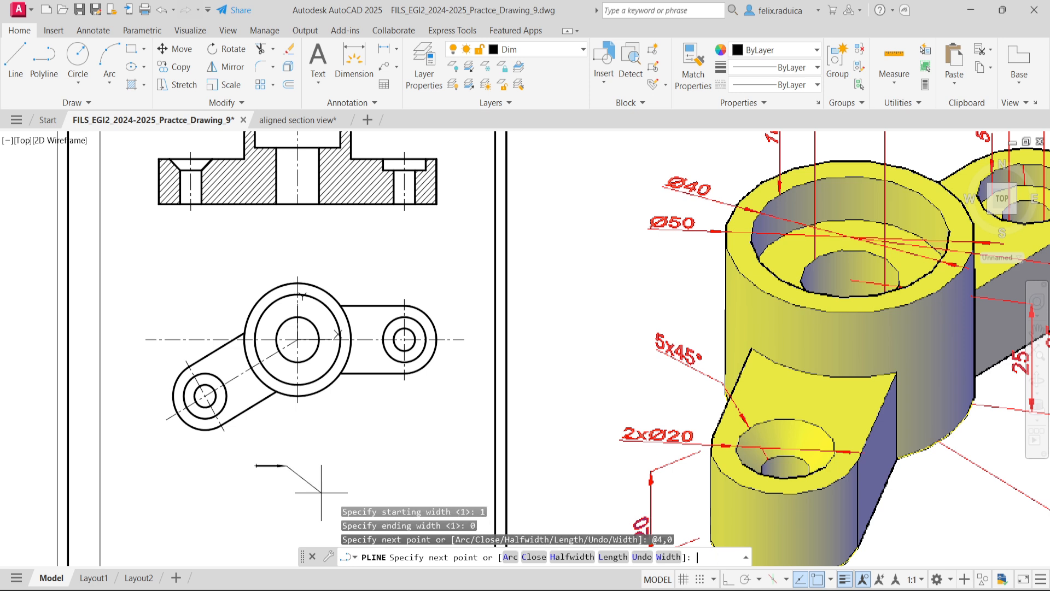
- Add an end bar to the arrow polyline, 0.5 units long with starting and ending width 10, and finish the polyline
type("w")
key("Return")
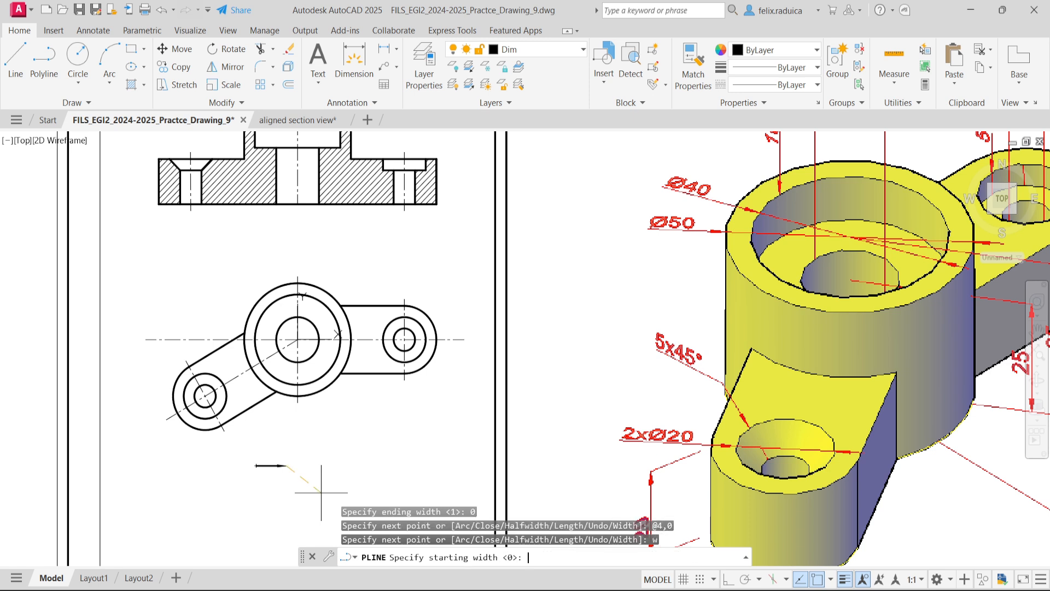
type("10")
key("Return")
type("10")
key("Return")
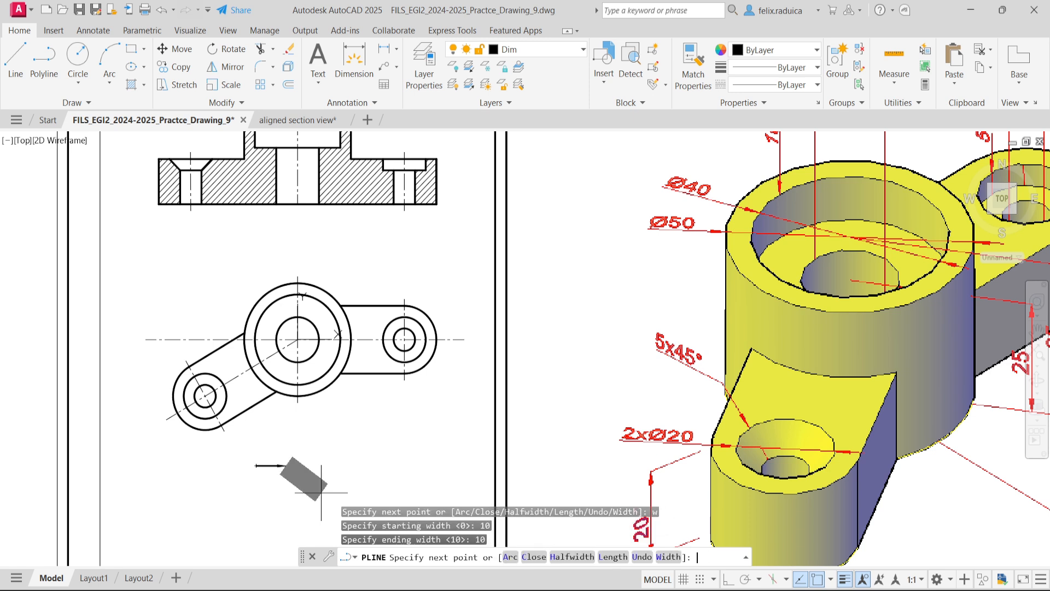
type("@0.5,0")
key("Return")
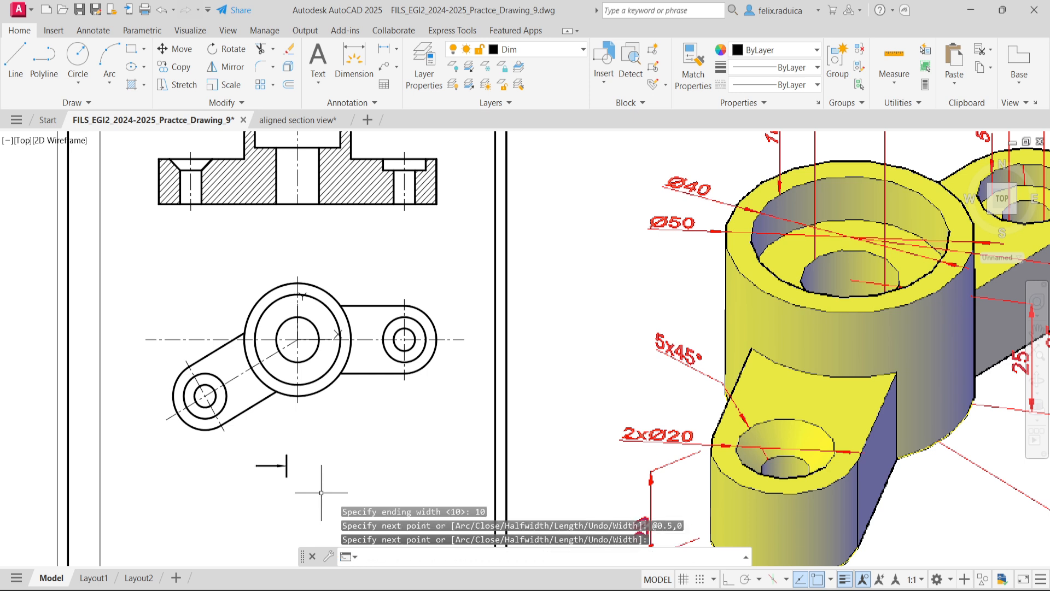
key("Escape")
- Rotate the section arrow polyline below the plan view by 90 degrees about the midpoint of its end bar
type("ROTATE")
key("Return")
left_click(282, 479)
left_click(256, 436)
key("Return")
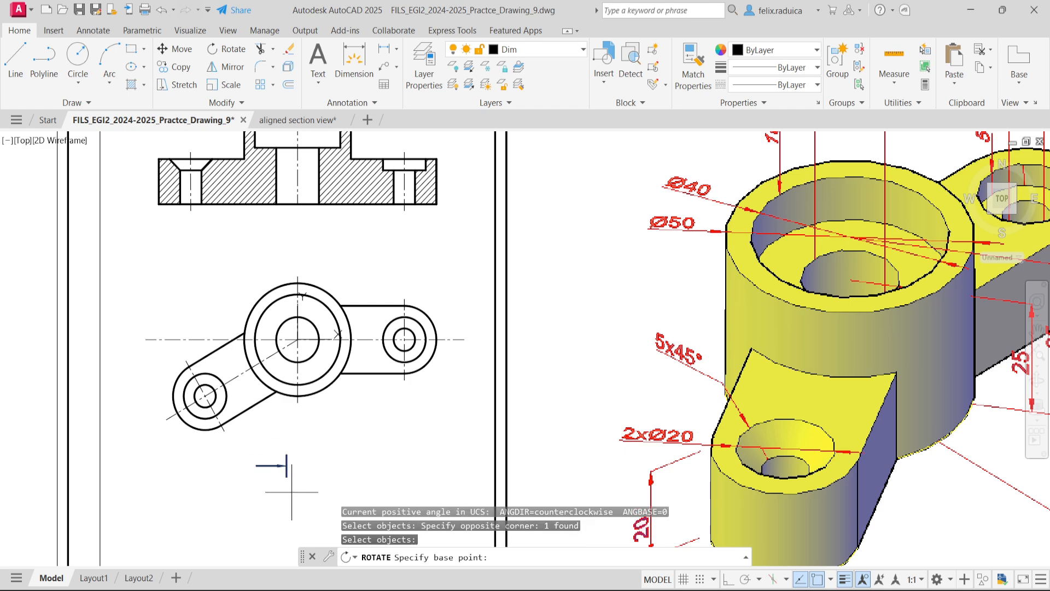
type("mid")
key("Return")
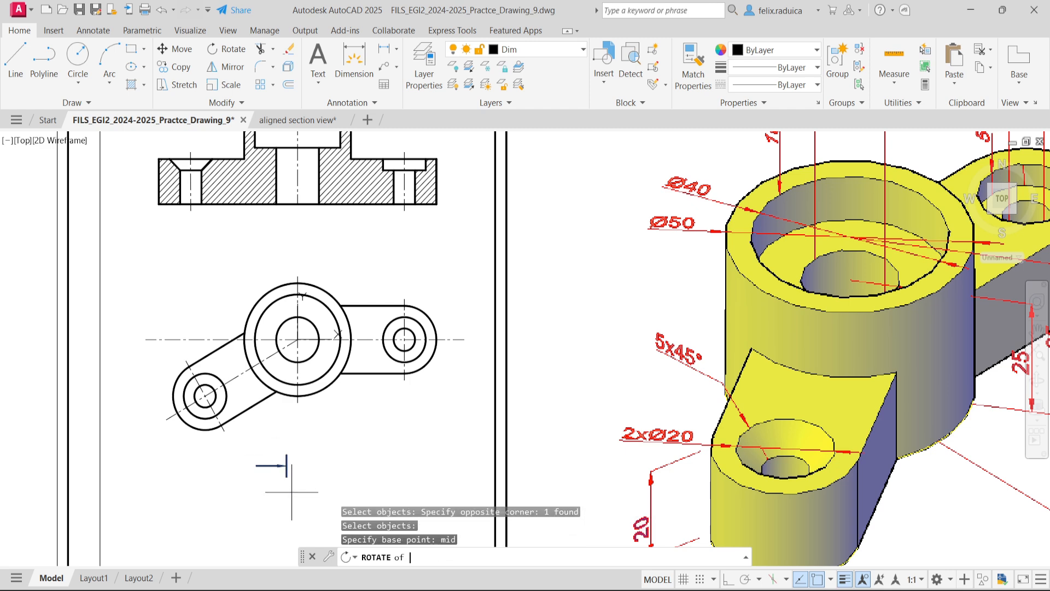
scroll(284, 473, "up", 3)
left_click(280, 454)
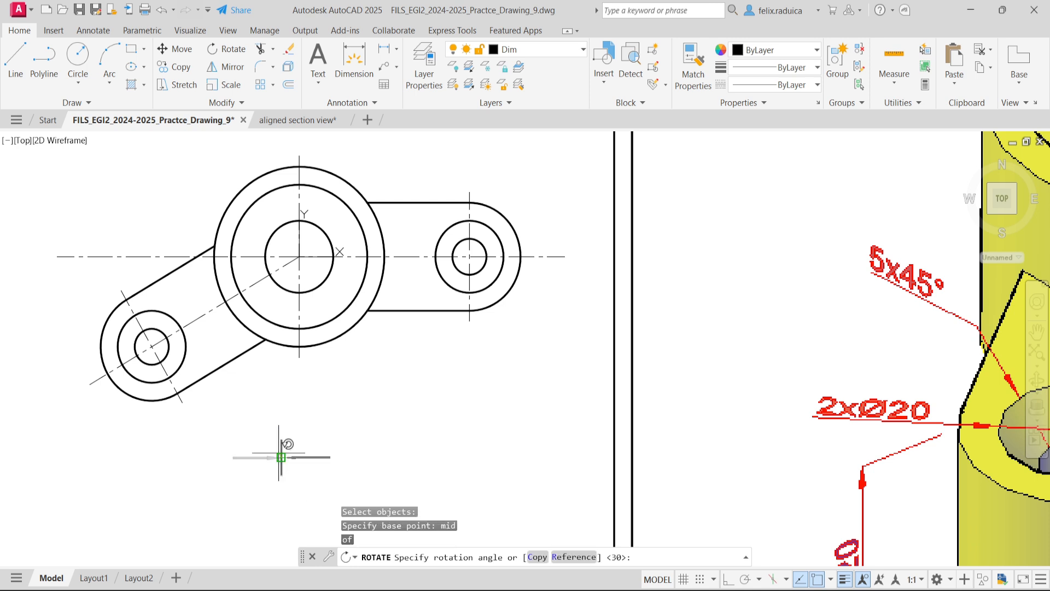
type("90")
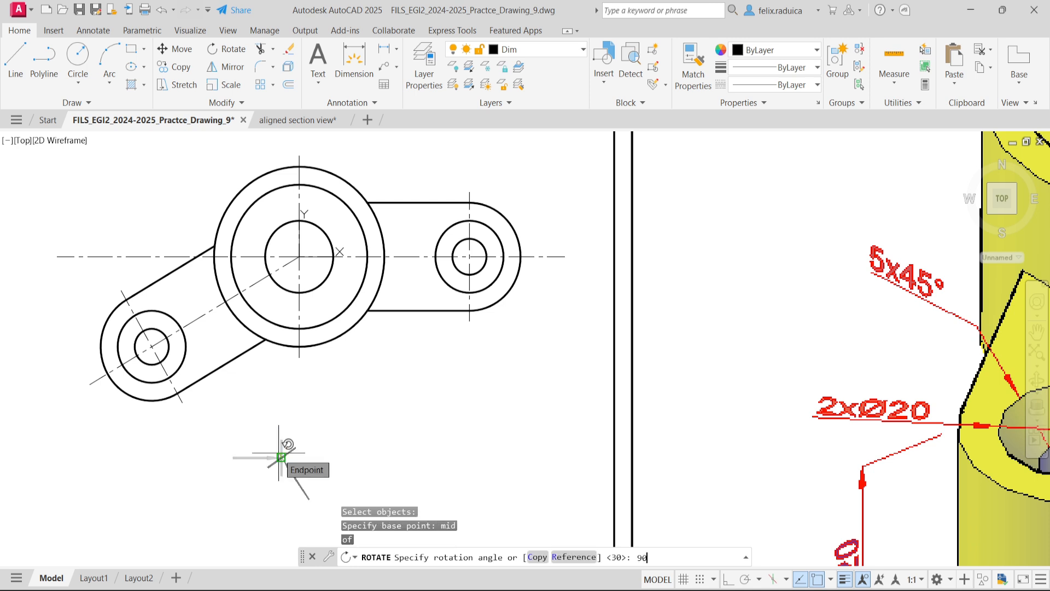
key("Return")
middle_click_drag(290, 459, 272, 373)
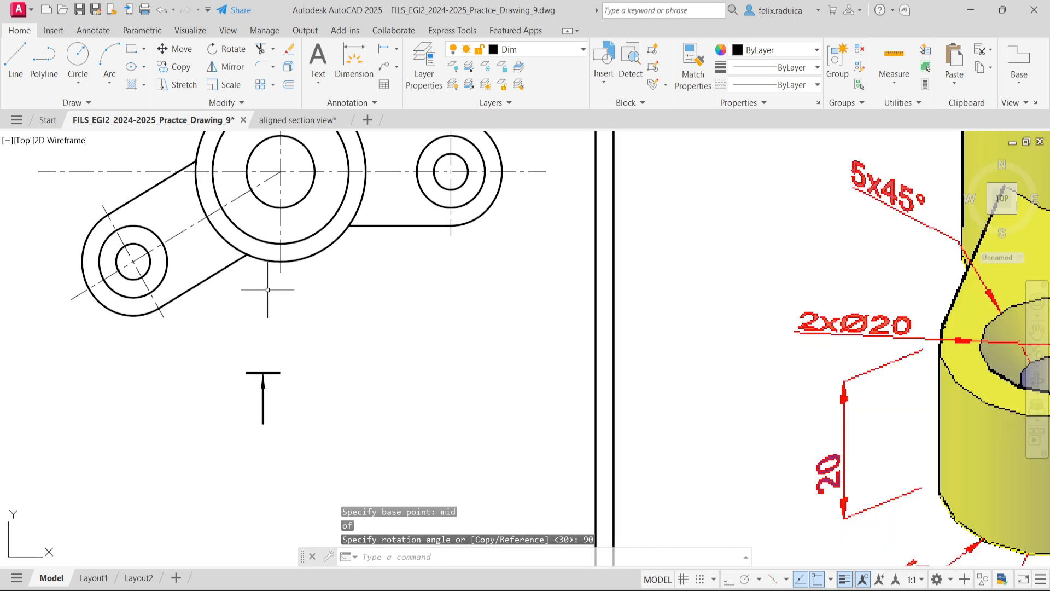
- Add the multiline text "A" with a height of 7 beside the upright section arrow
middle_click(295, 369)
middle_click(296, 369)
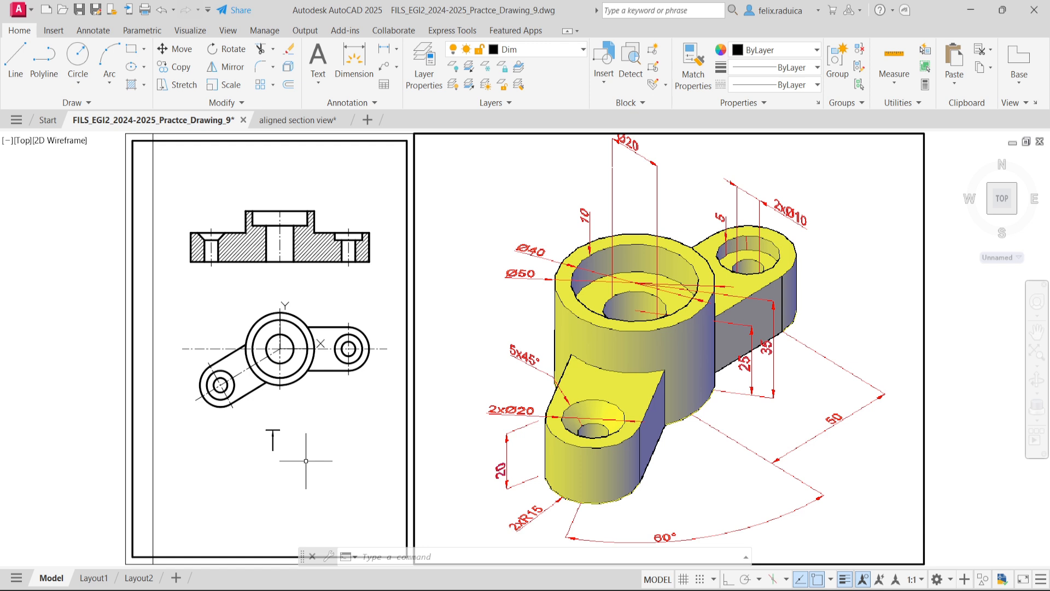
type("mte")
key("Return")
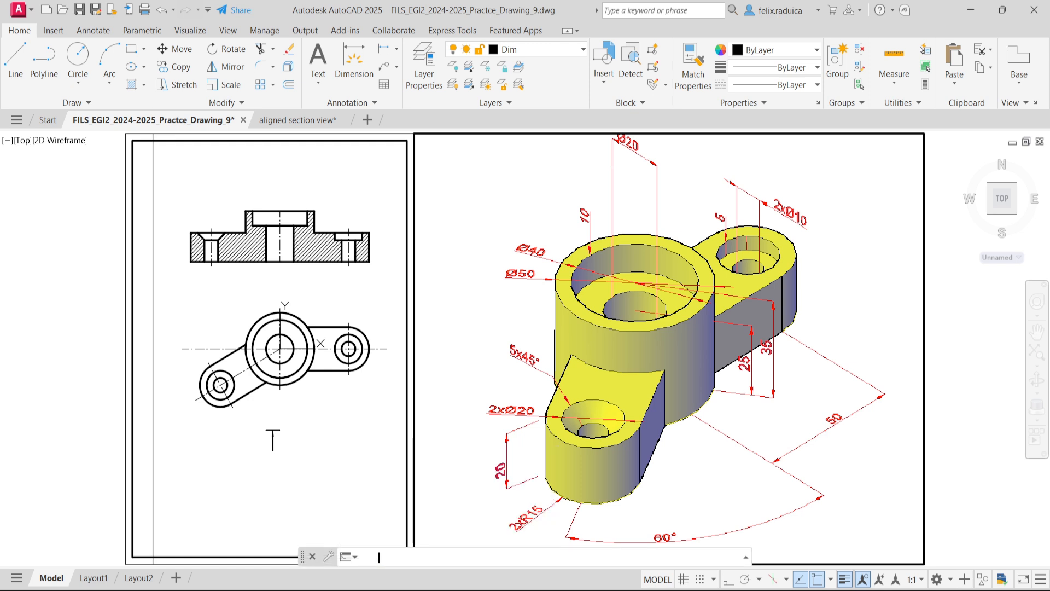
left_click(289, 456)
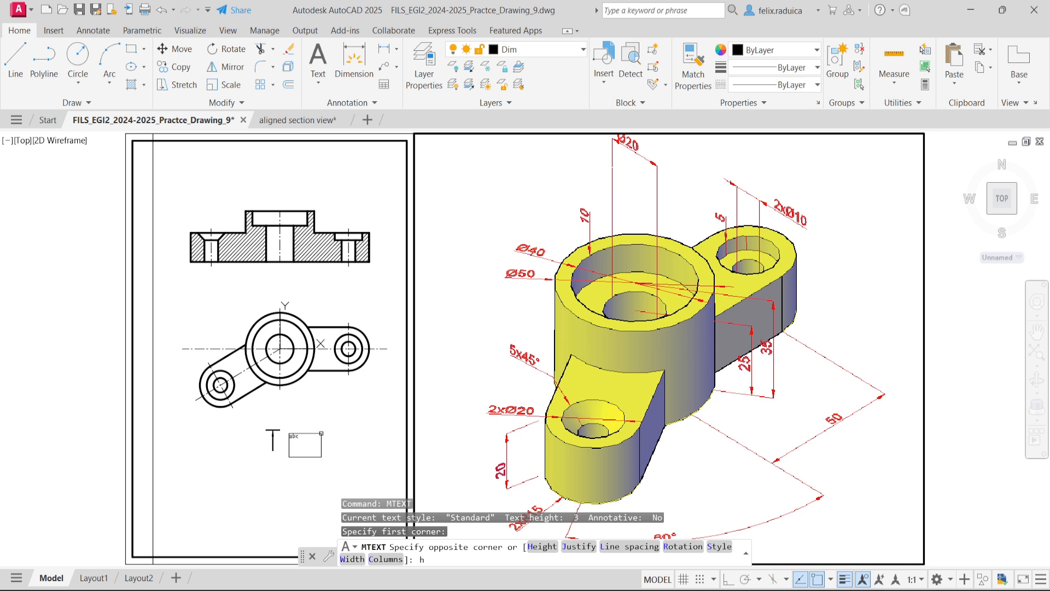
key("Return")
type("7")
key("Return")
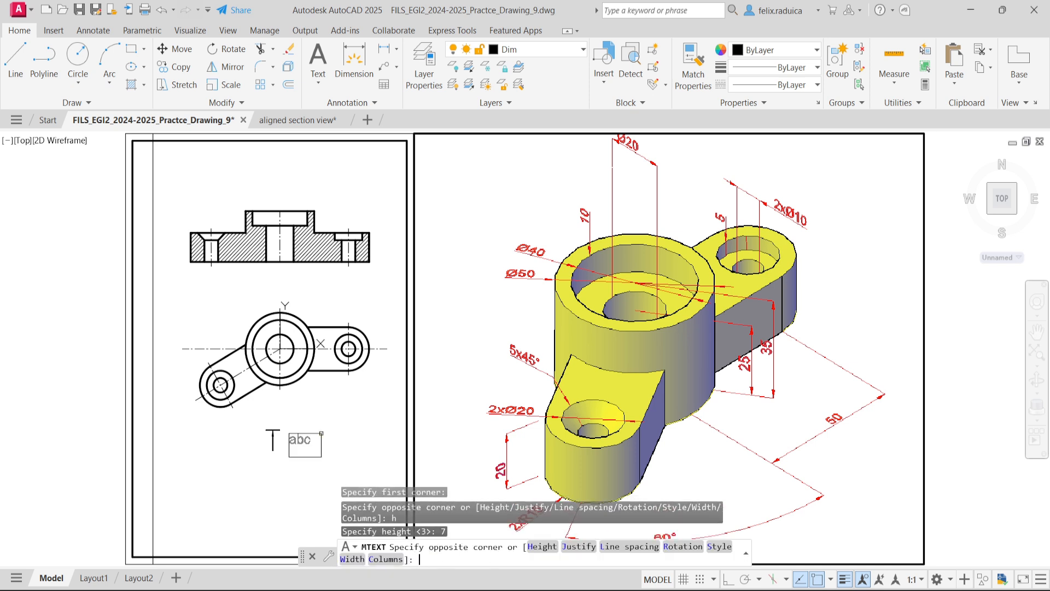
left_click(316, 432)
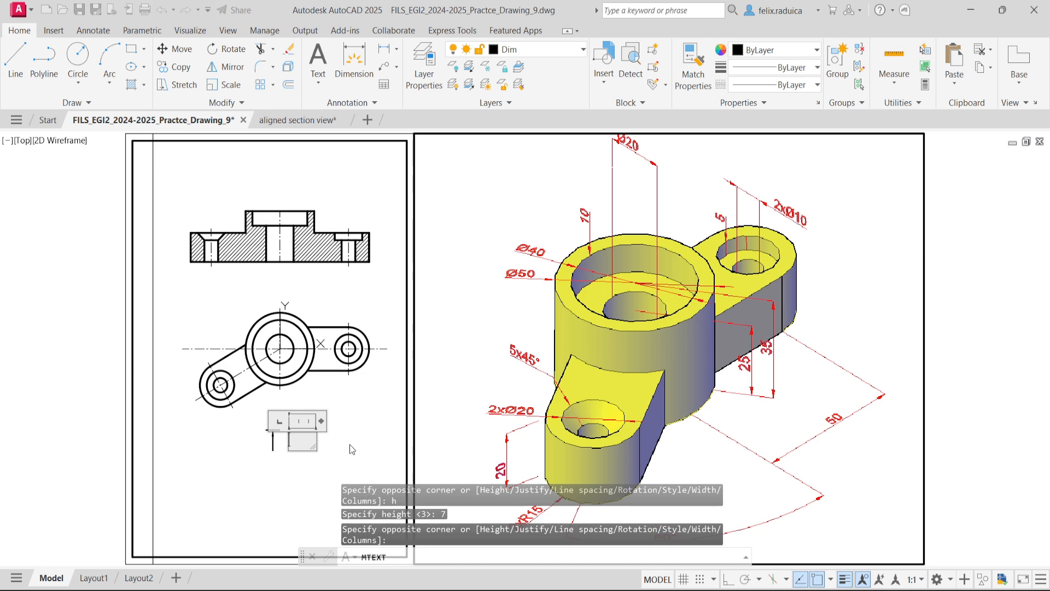
left_click(312, 455)
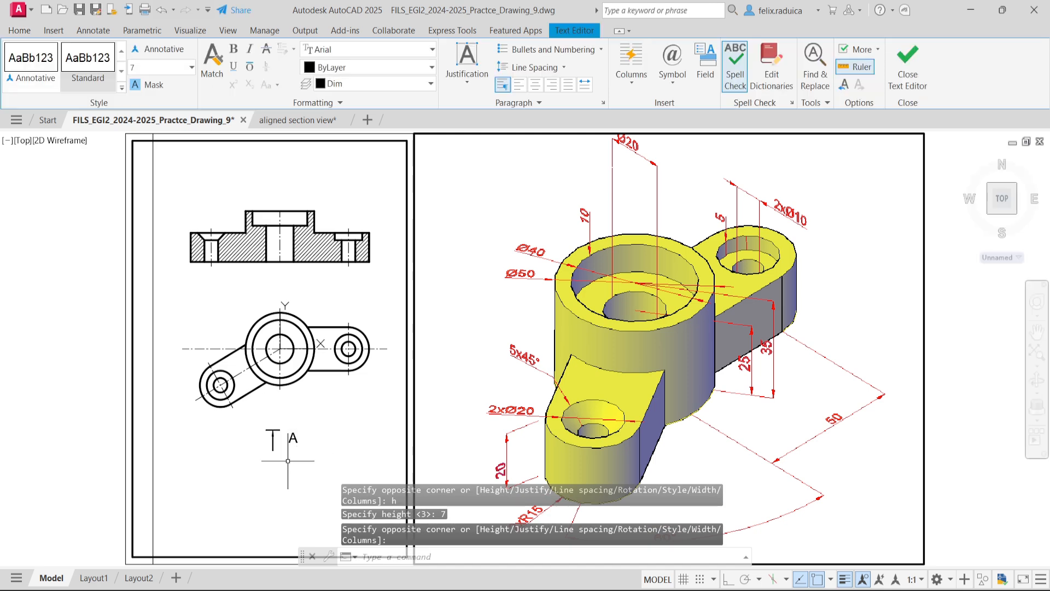
- Move the letter A closer to the arrow shaft, below the end bar
left_click(290, 437)
scroll(283, 446, "up", 4)
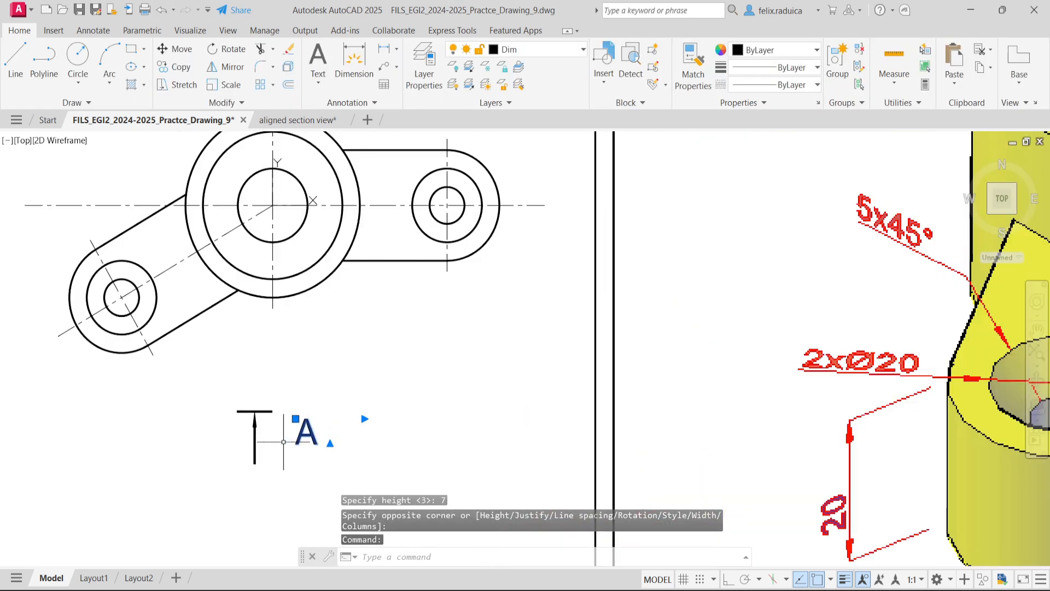
left_click_drag(314, 434, 283, 454)
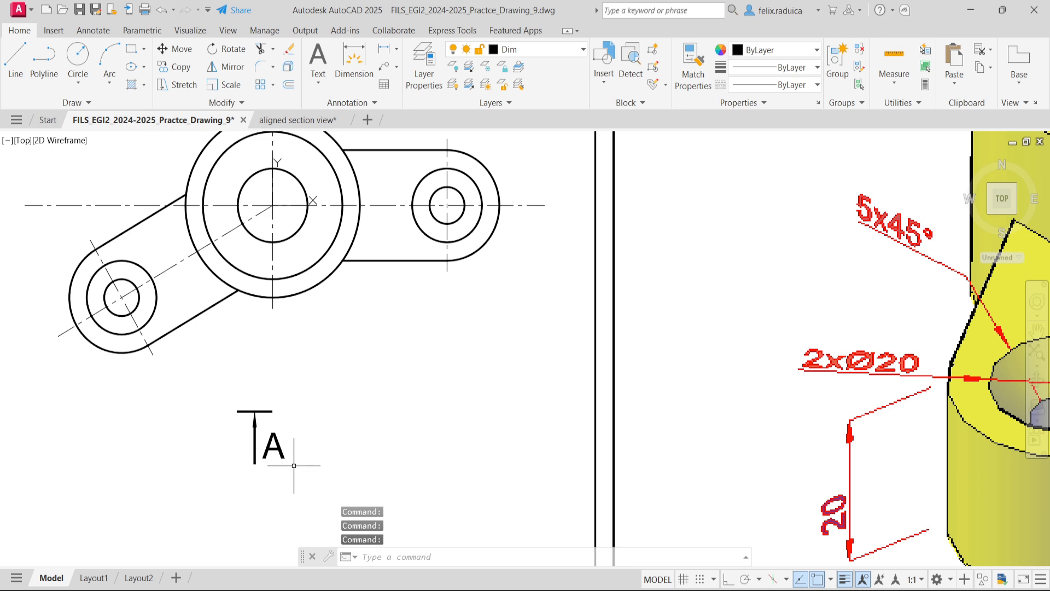
- Copy the arrow and its letter A from the end bar's midpoint to the horizontal centerline's outer end beyond the straight arm
type("co")
key("Return")
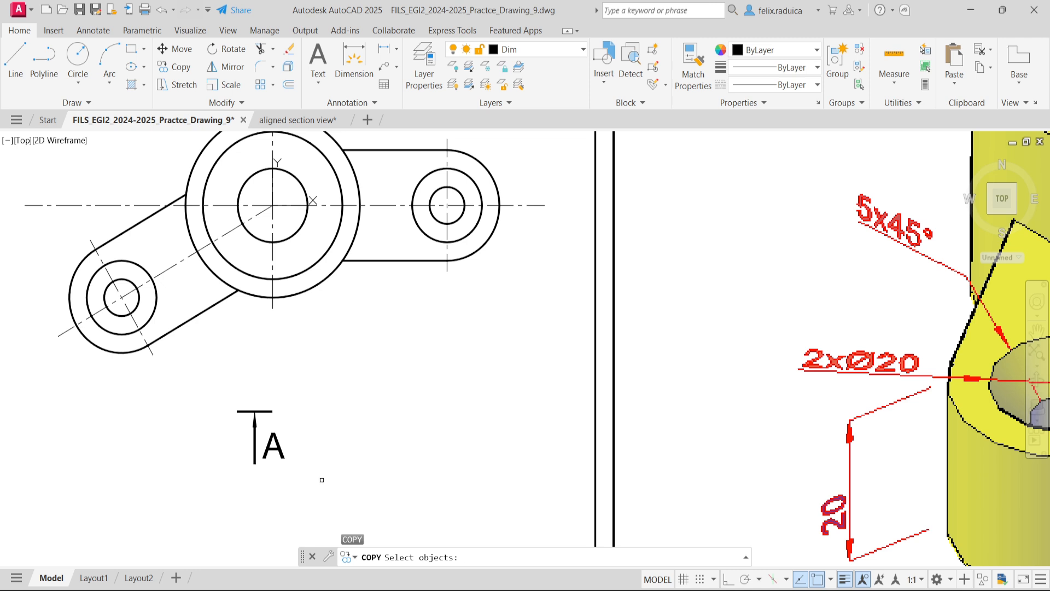
left_click(321, 480)
left_click(193, 357)
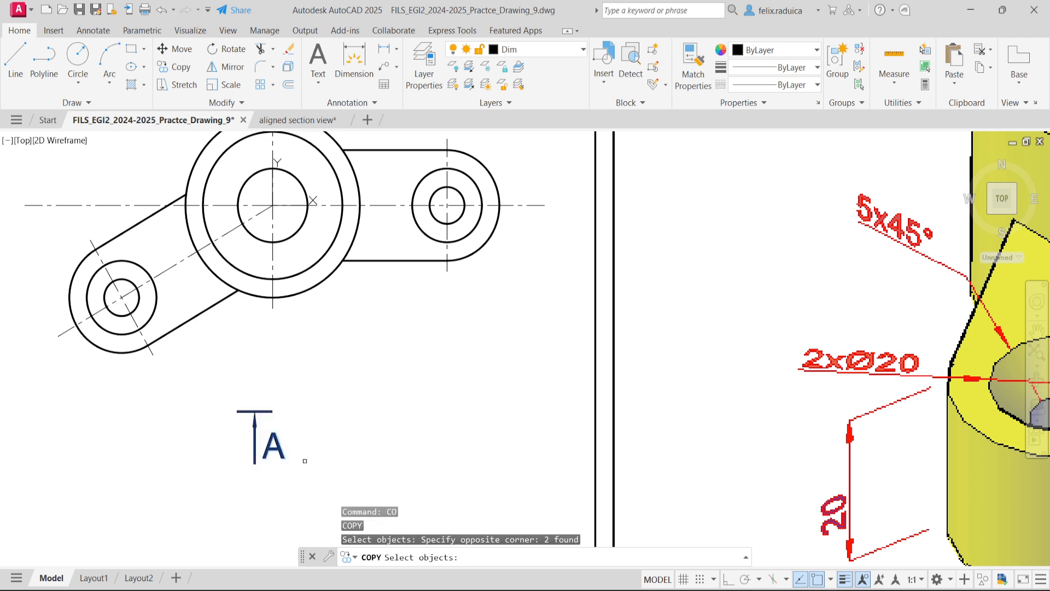
key("Return")
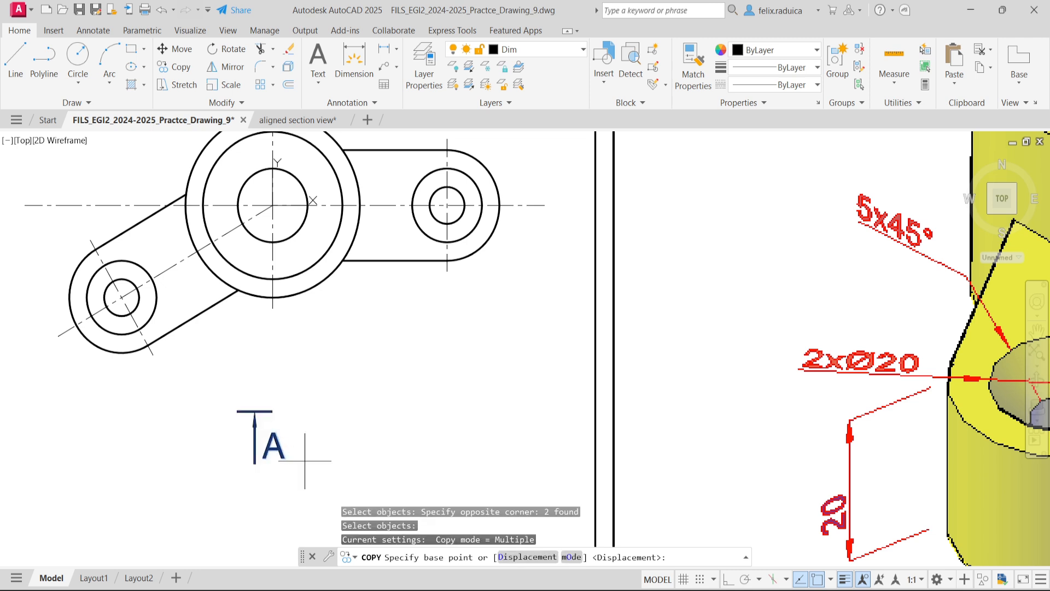
type("mid")
key("Return")
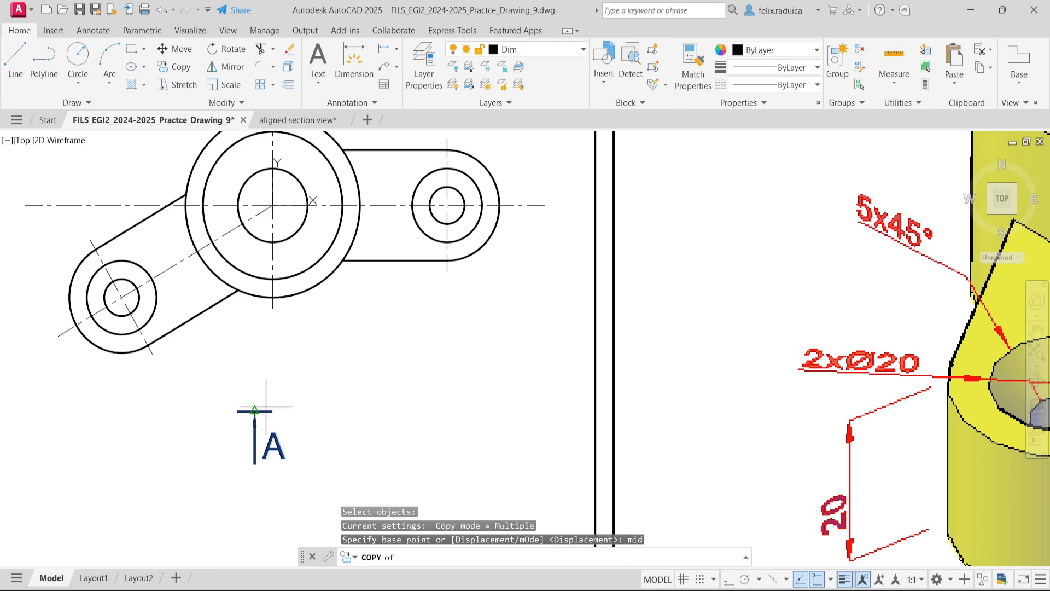
scroll(252, 415, "up", 5)
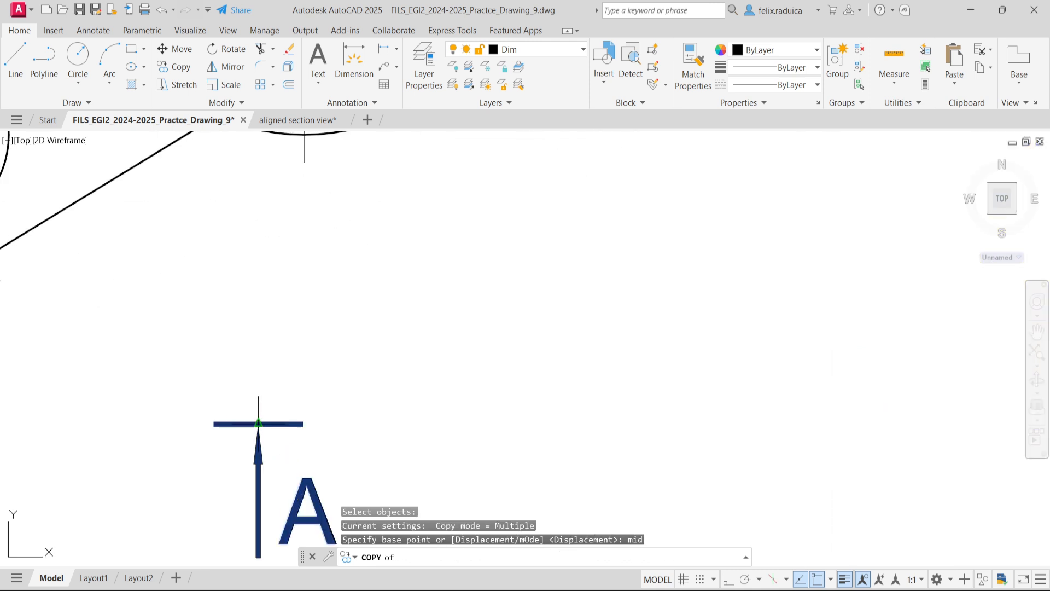
scroll(258, 422, "up", 4)
left_click(258, 423)
scroll(265, 429, "down", 6)
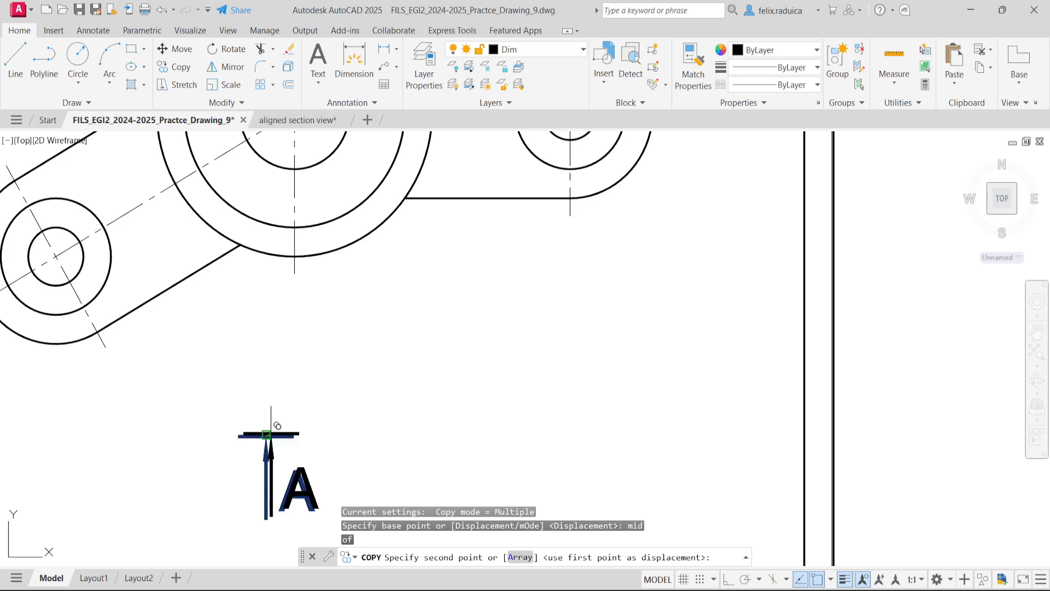
scroll(405, 306, "down", 3)
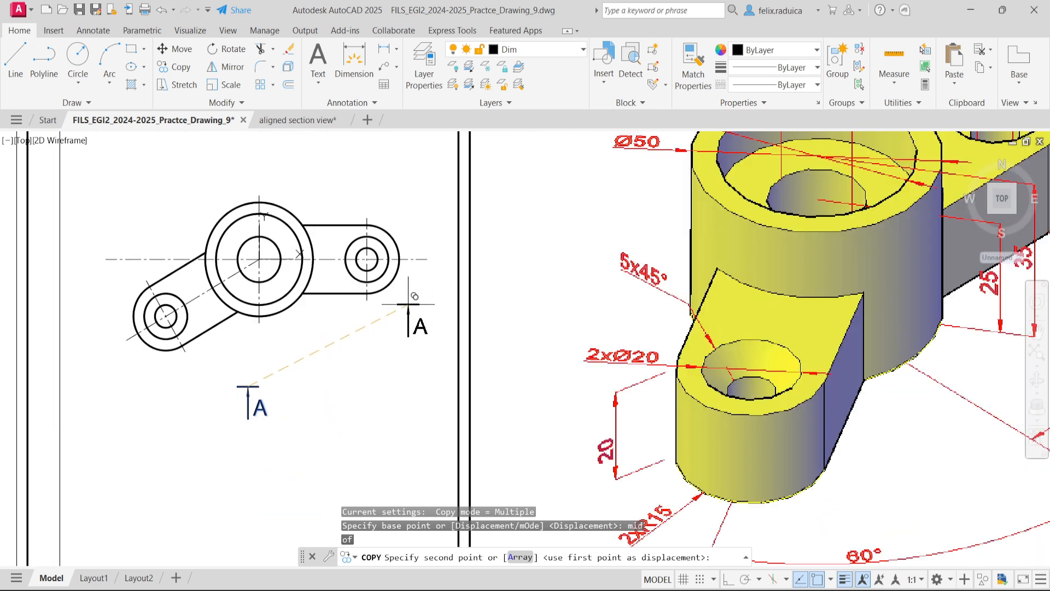
scroll(408, 304, "down", 1)
scroll(328, 333, "up", 4)
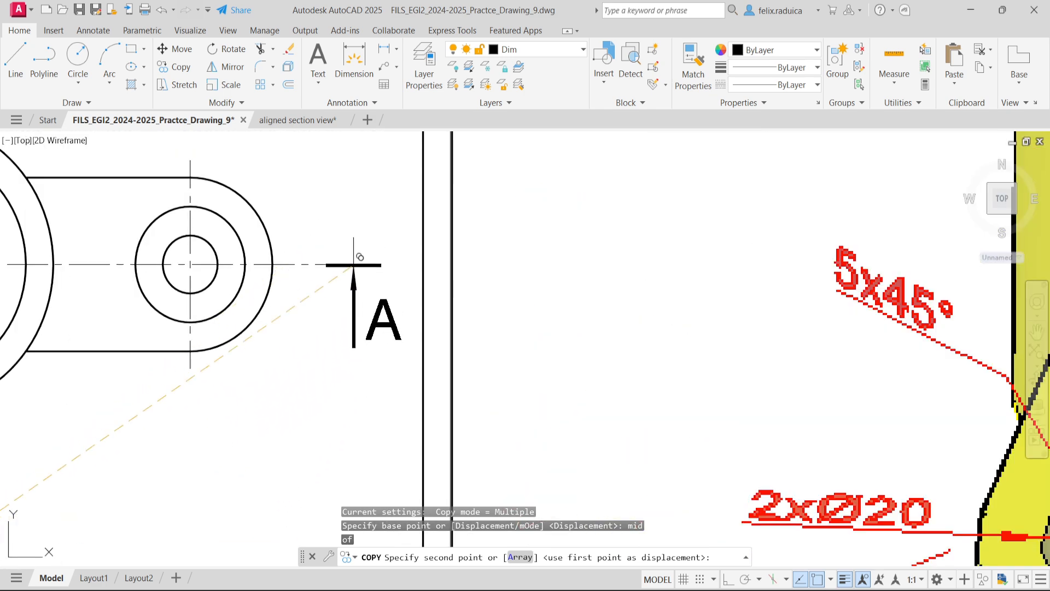
left_click(350, 263)
scroll(302, 366, "down", 4)
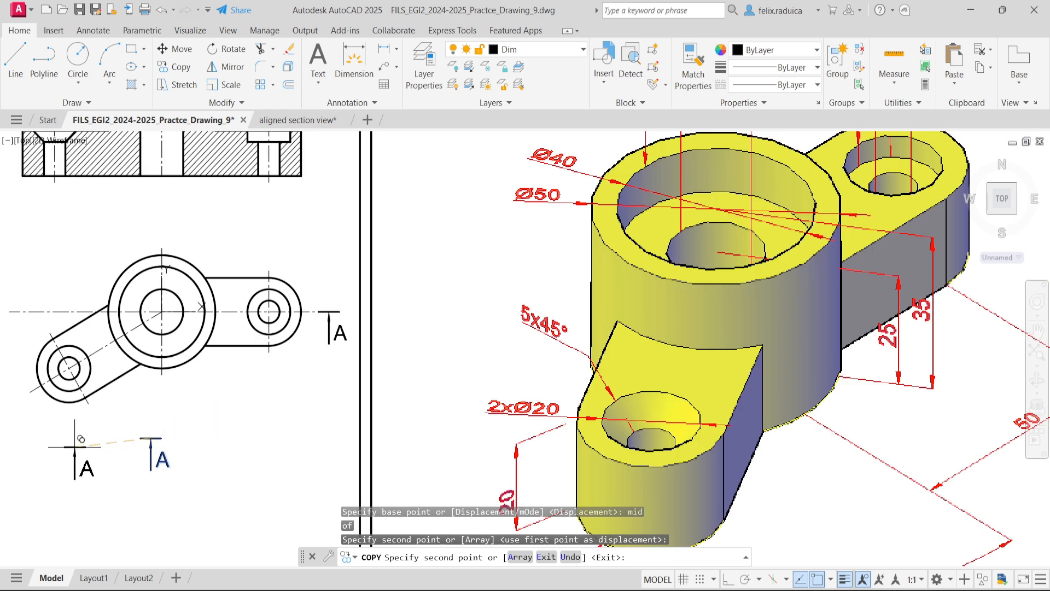
key("Return")
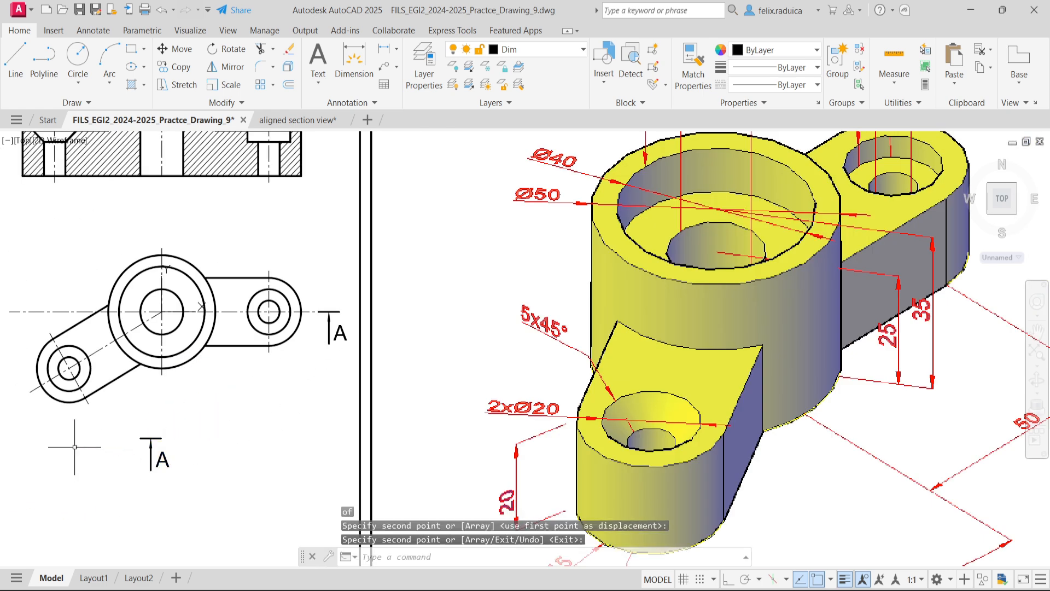
- Rotate the original arrow and letter A below the plan view by 30 degrees about the midpoint of the end bar
type("o")
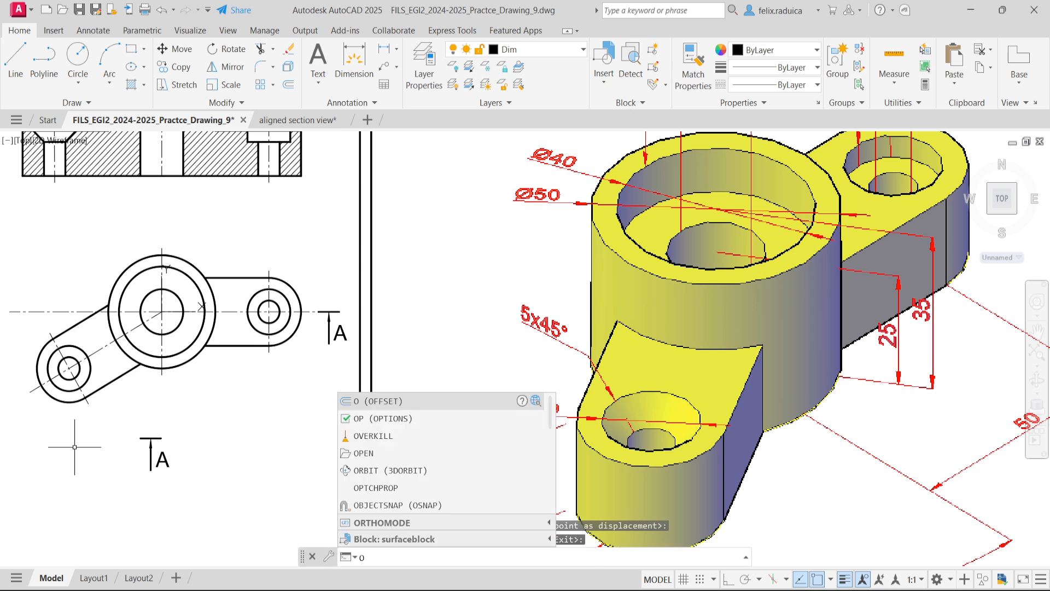
key("BackSpace")
type("ro")
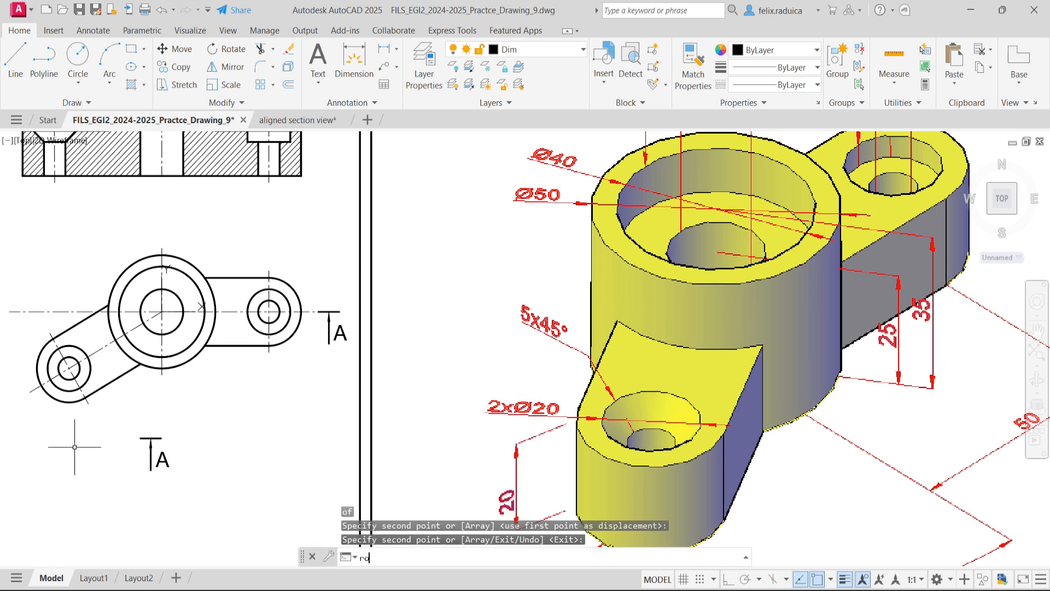
type("tate")
key("Return")
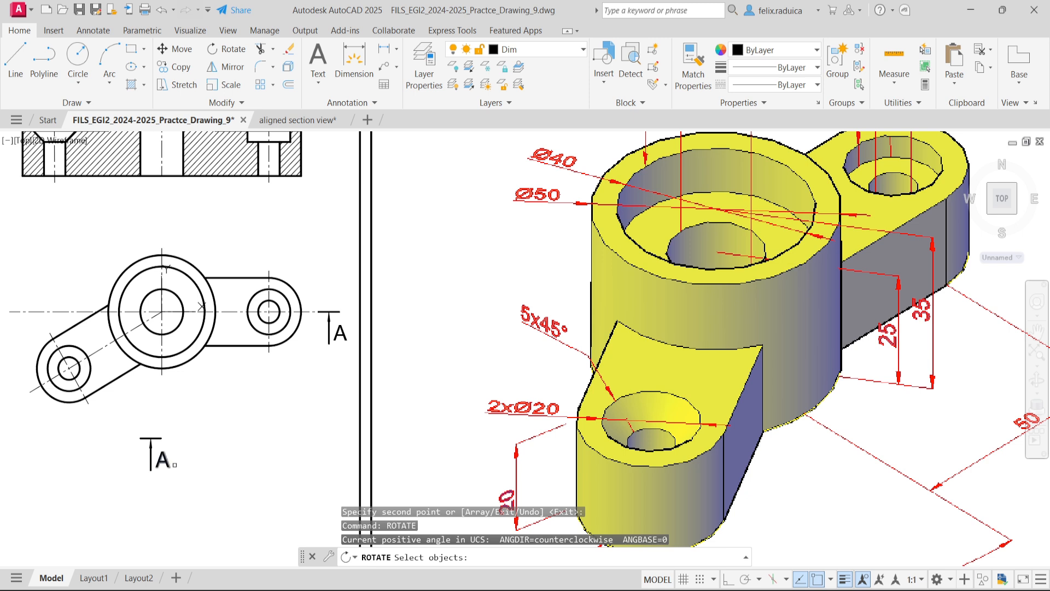
left_click(220, 482)
left_click(133, 427)
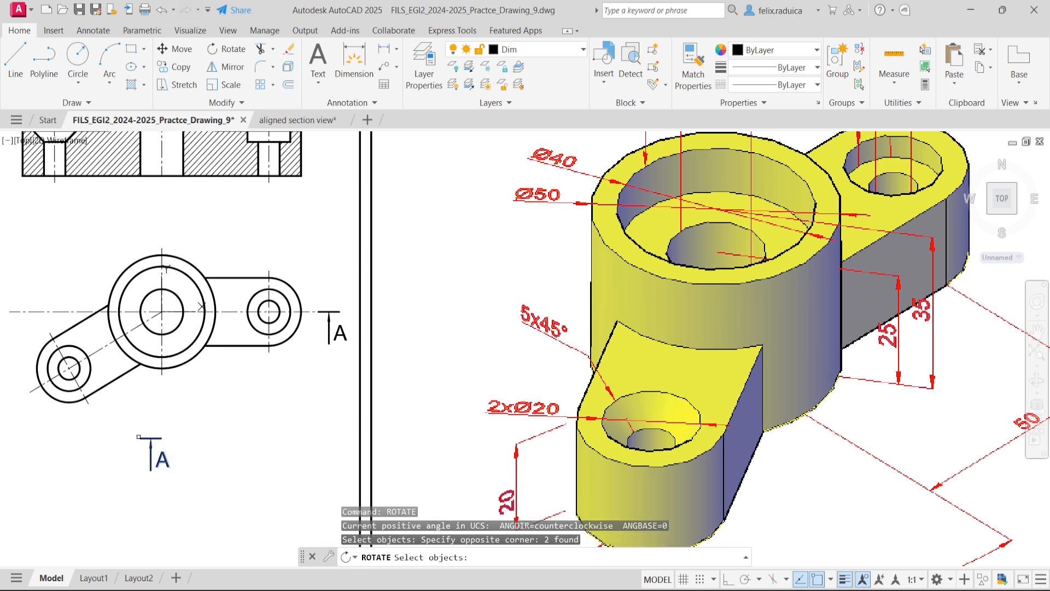
key("Return")
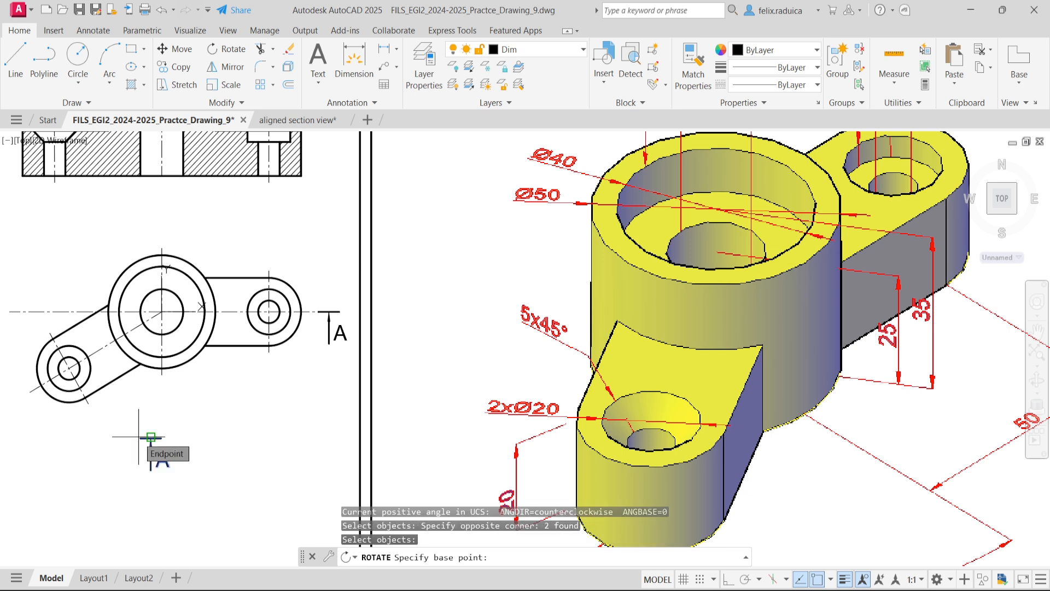
type("mid")
key("Return")
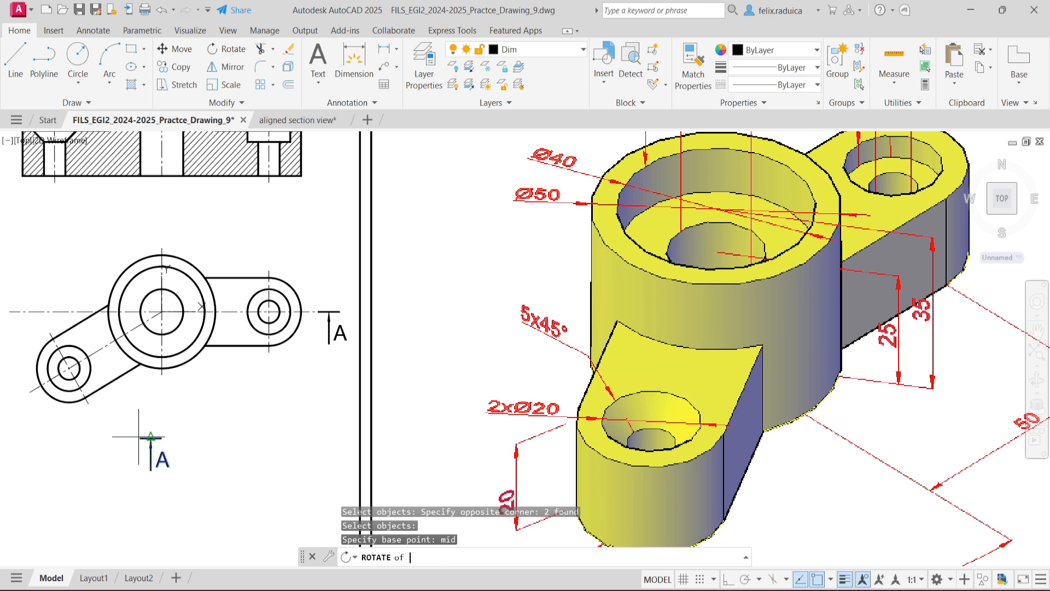
scroll(138, 436, "up", 4)
scroll(138, 436, "up", 2)
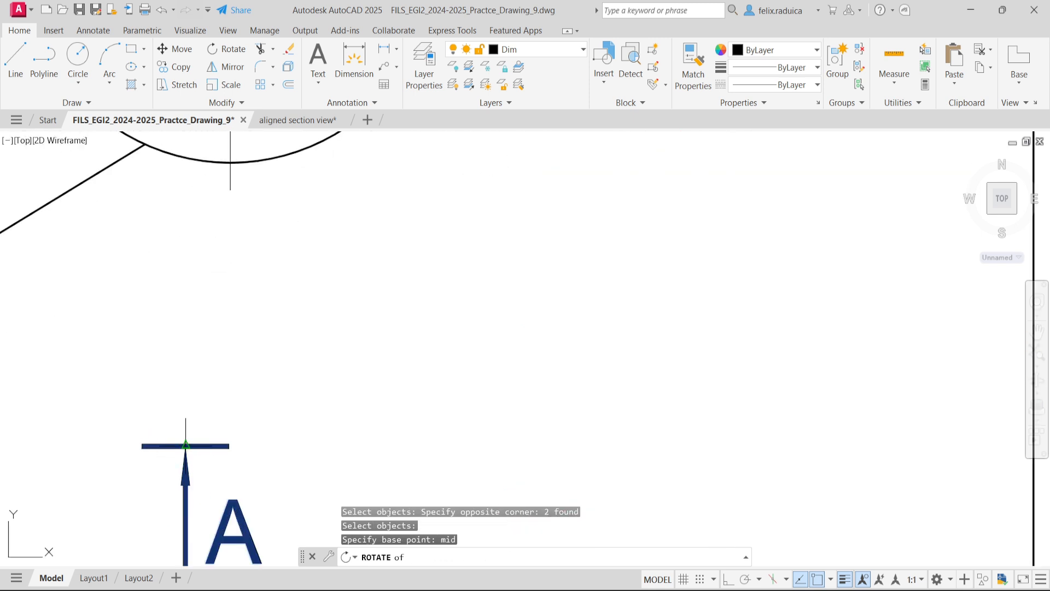
scroll(183, 444, "up", 3)
left_click(188, 446)
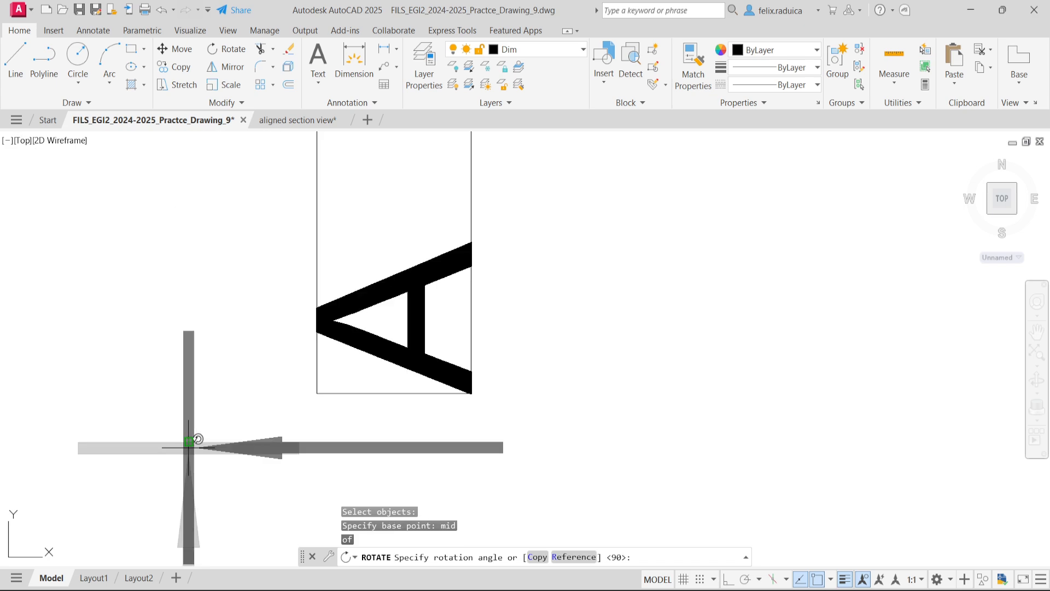
scroll(192, 465, "up", 2)
scroll(190, 468, "down", 8)
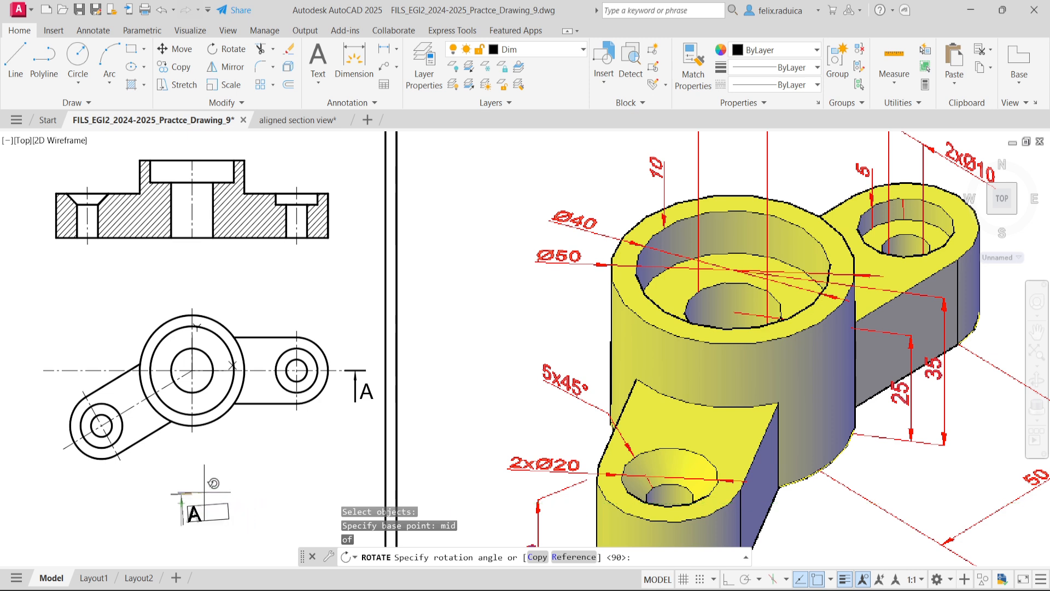
type("30")
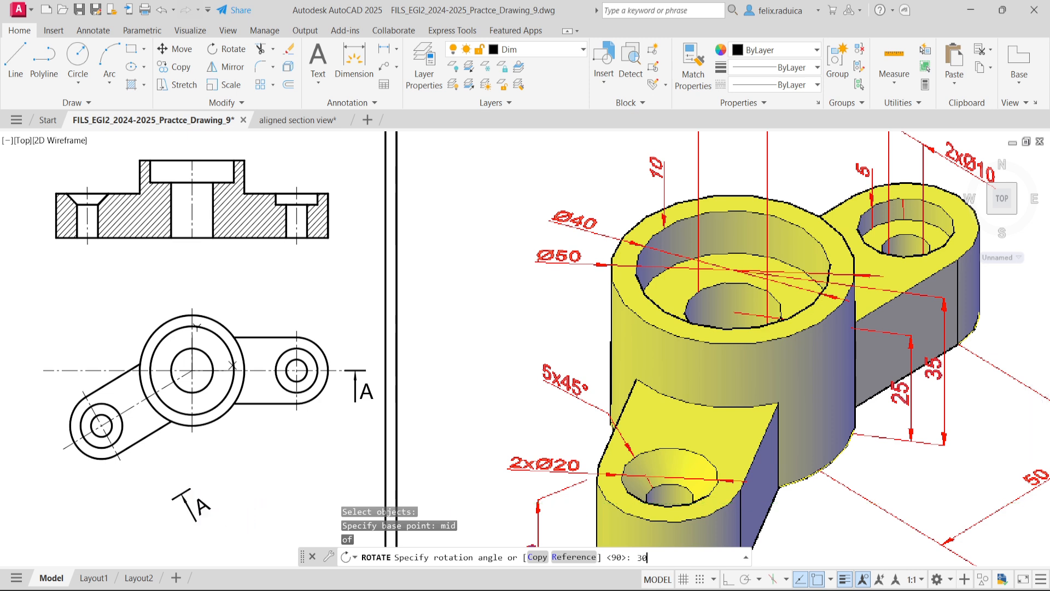
key("Return")
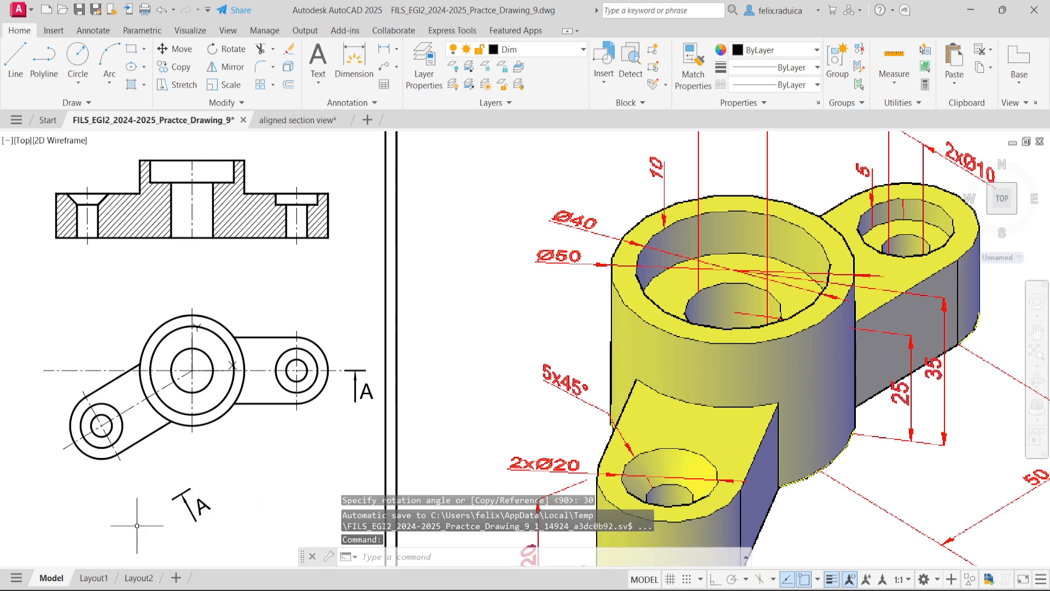
type("move")
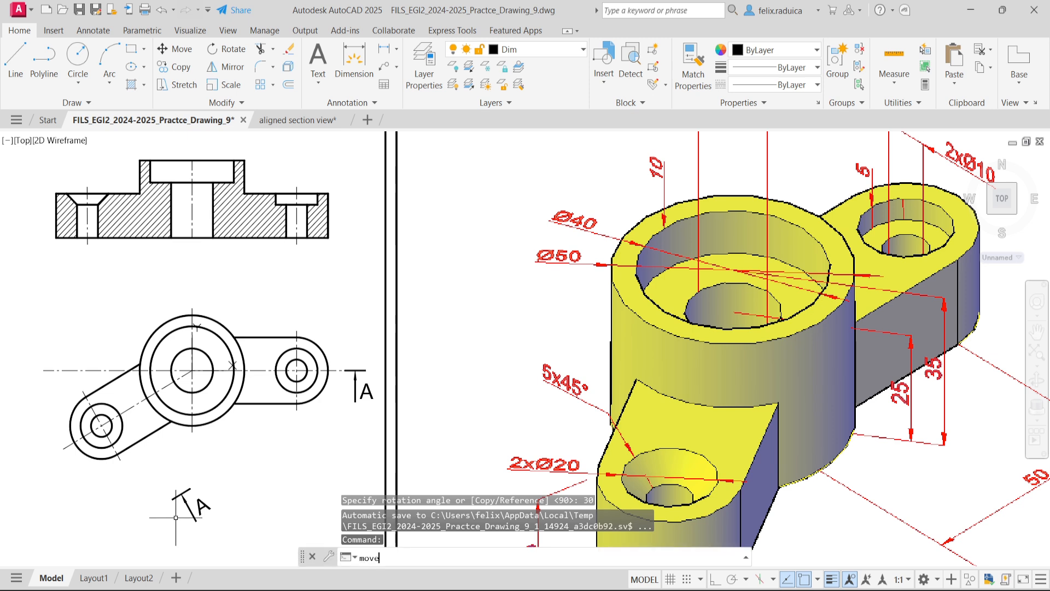
key("Return")
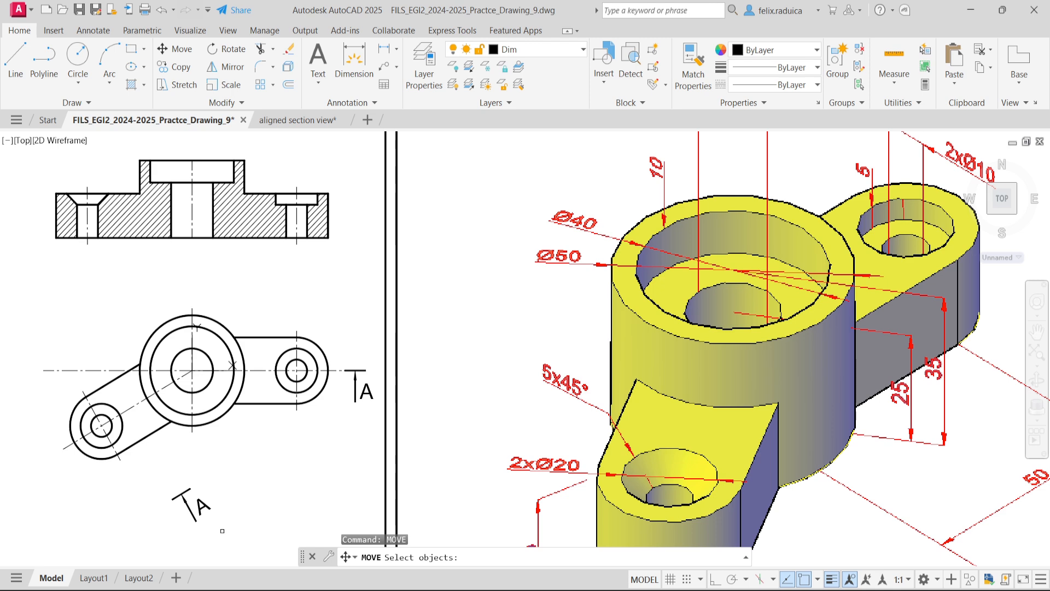
key("Escape")
left_click(211, 505)
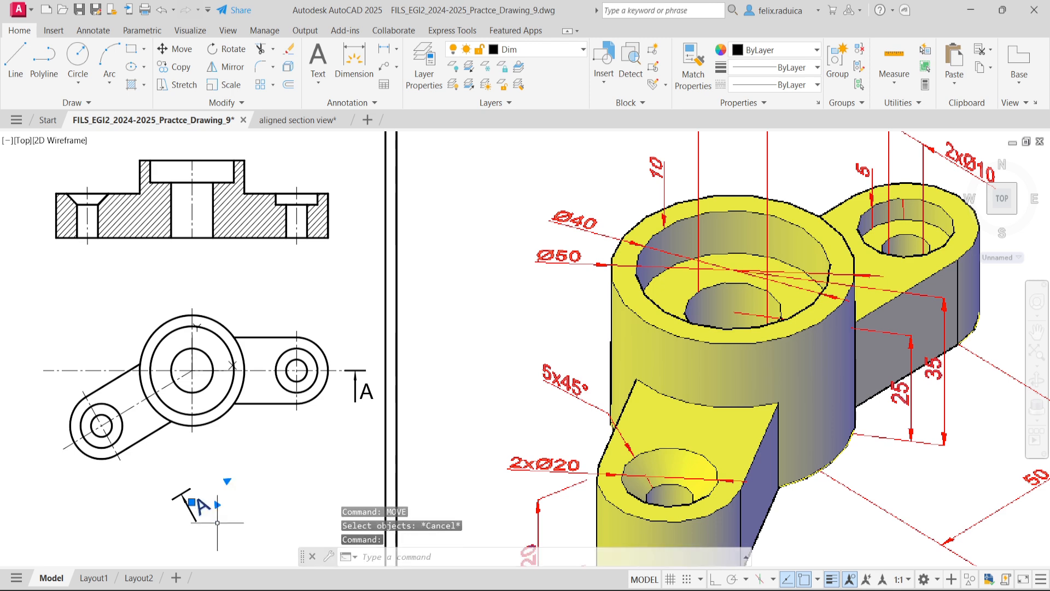
scroll(212, 508, "up", 4)
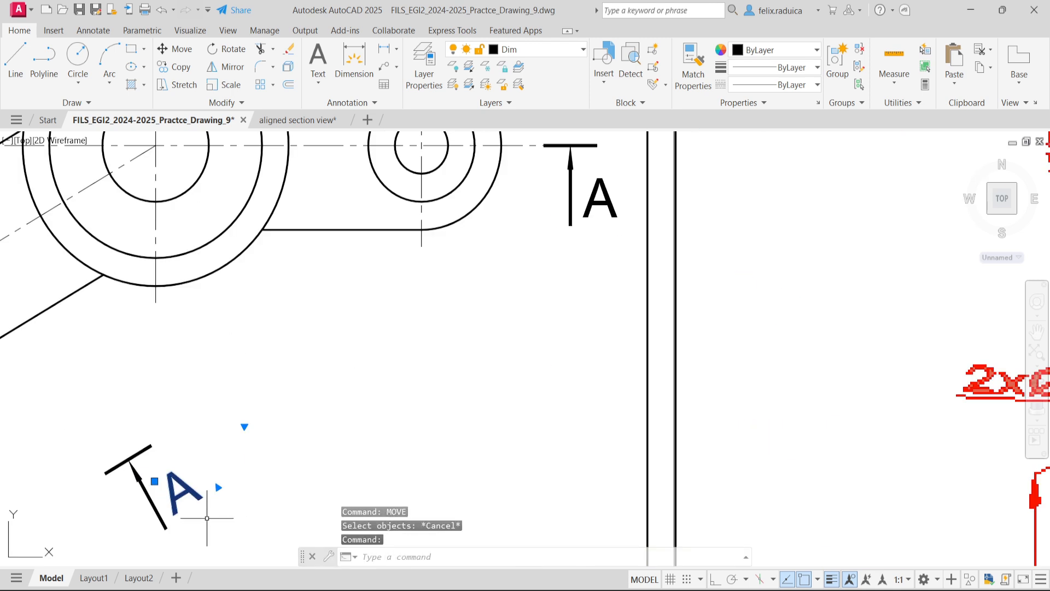
key("Escape")
- Mirror the rotated section arrow and its letter A about the arrow's shaft, keeping the source objects
type("mirr")
key("Return")
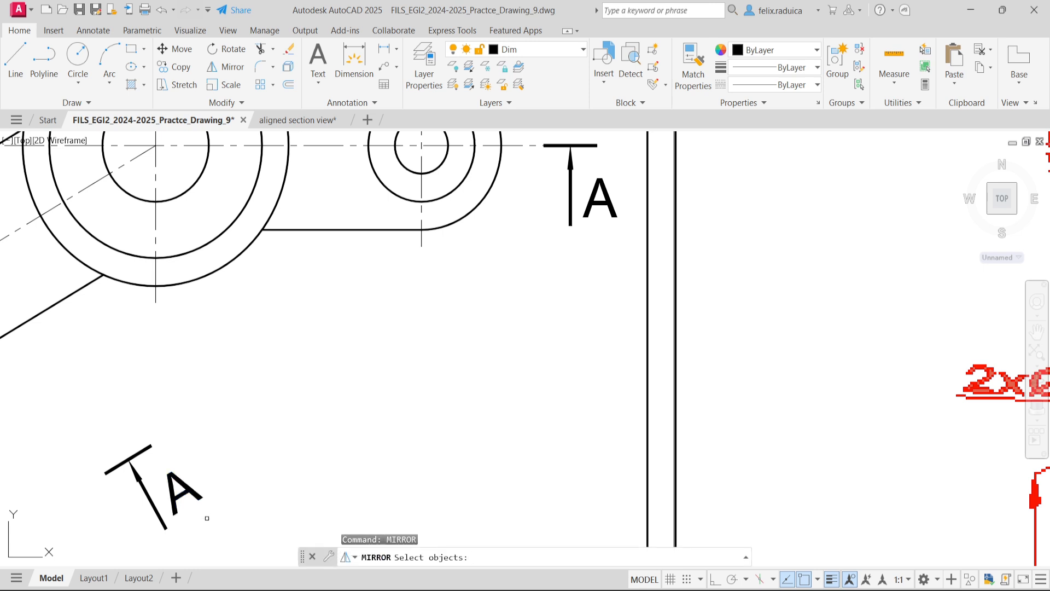
left_click(225, 549)
left_click(110, 432)
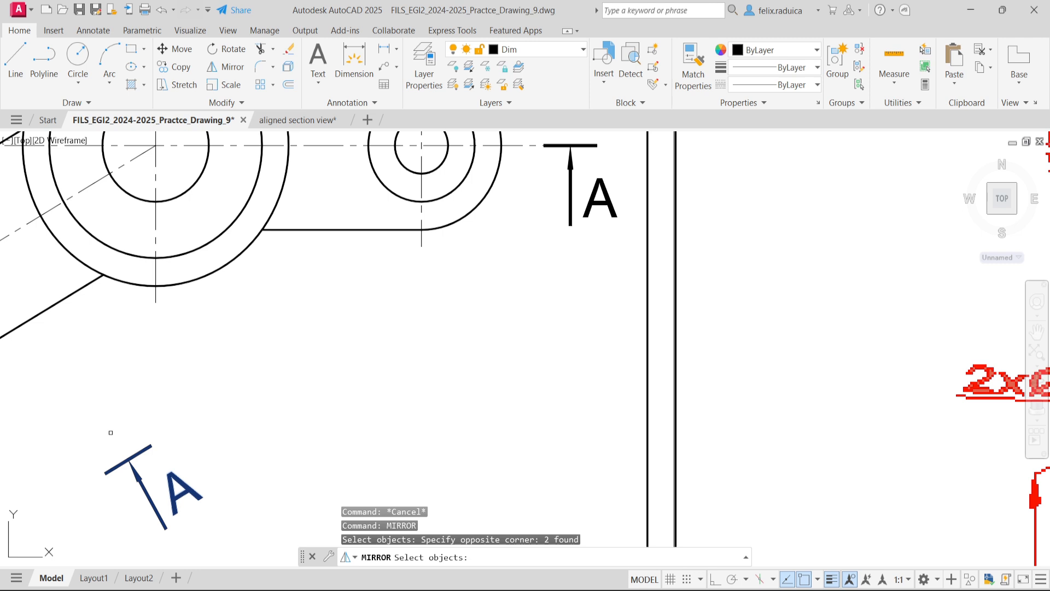
key("Return")
scroll(148, 464, "up", 5)
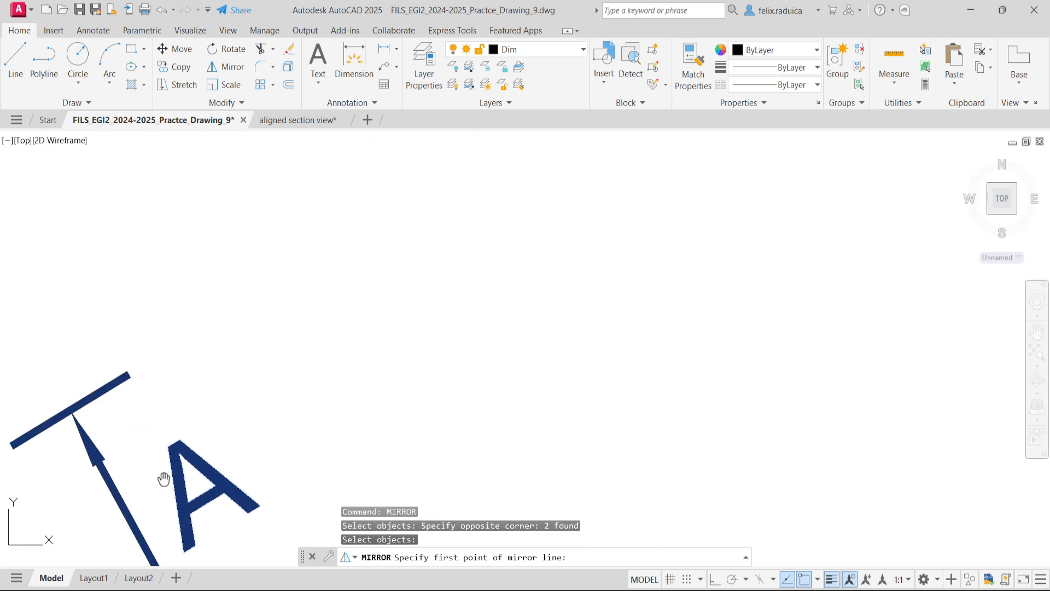
left_click(155, 508)
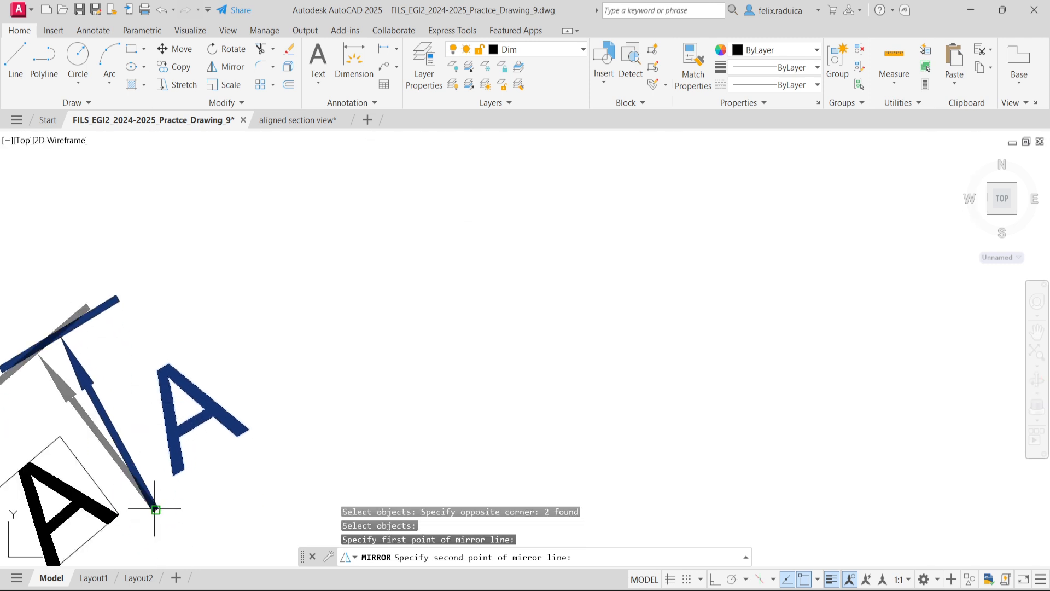
left_click(61, 337)
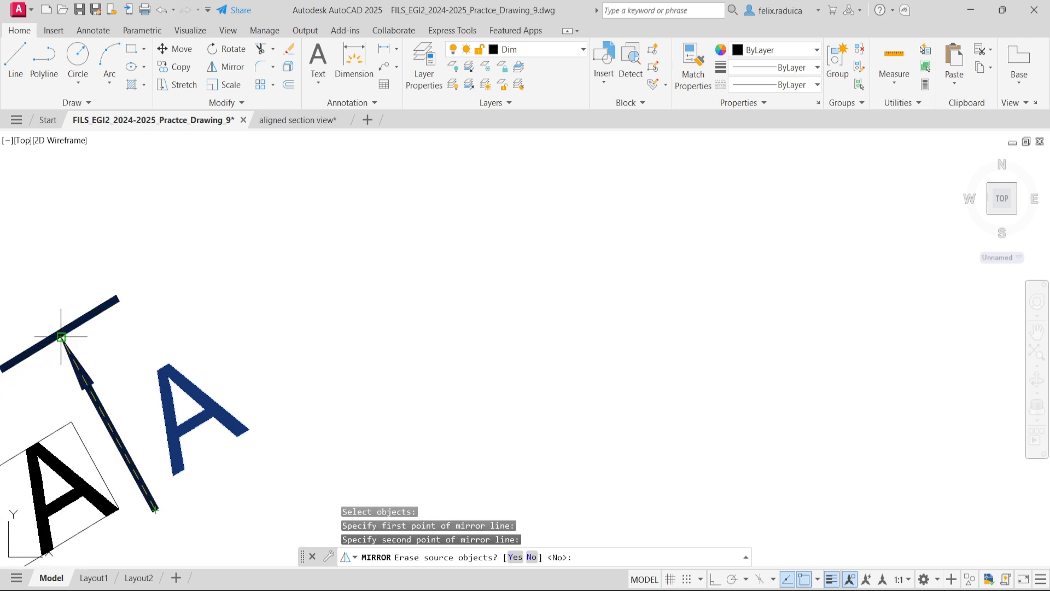
key("Return")
- Delete the original letter A on the inner side of the rotated arrow
scroll(54, 383, "down", 5)
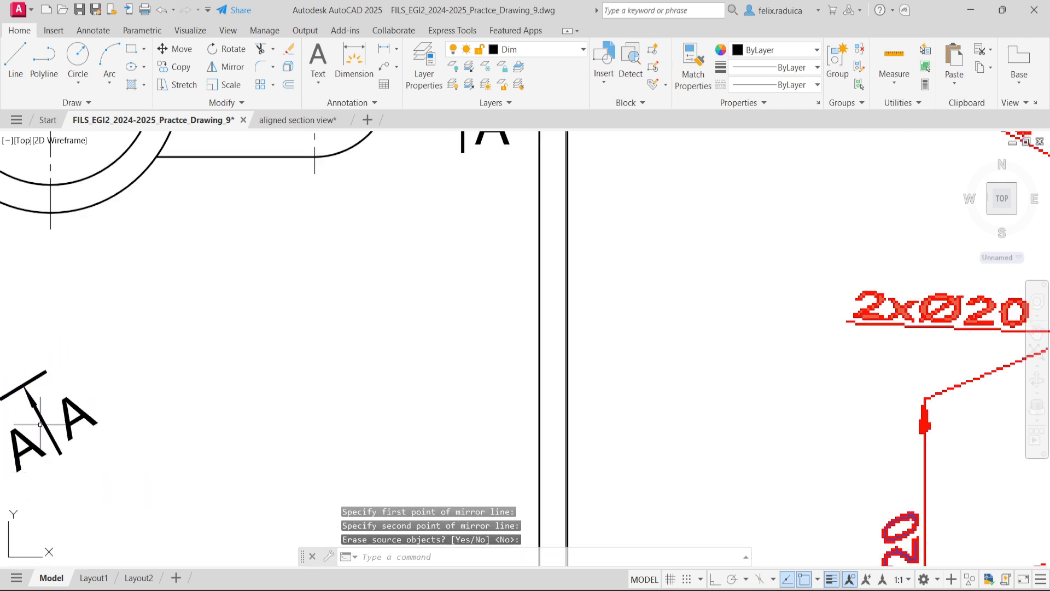
middle_click_drag(43, 423, 70, 407)
left_click(106, 409)
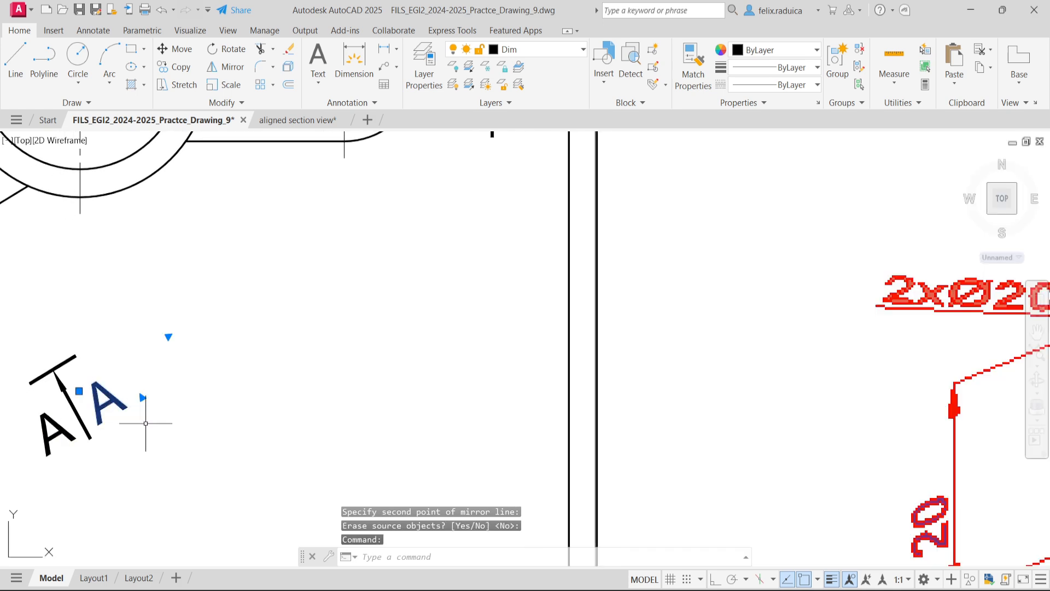
key("Delete")
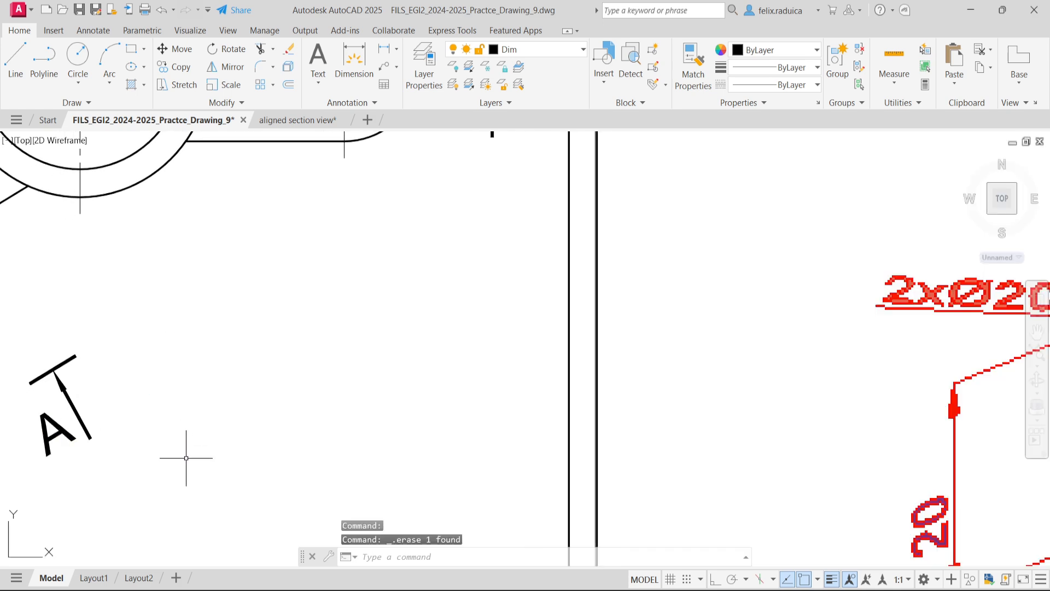
- Move the rotated arrow and its letter A from the end bar's midpoint to the outer end of the inclined arm's centerline
scroll(105, 387, "down", 5)
middle_click_drag(60, 399, 91, 403)
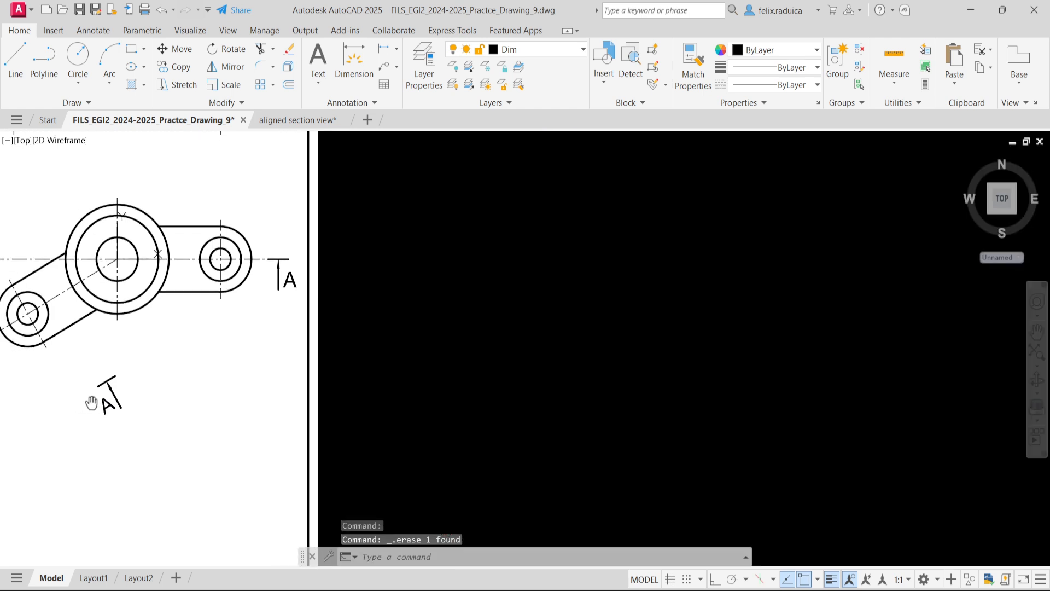
scroll(104, 388, "up", 2)
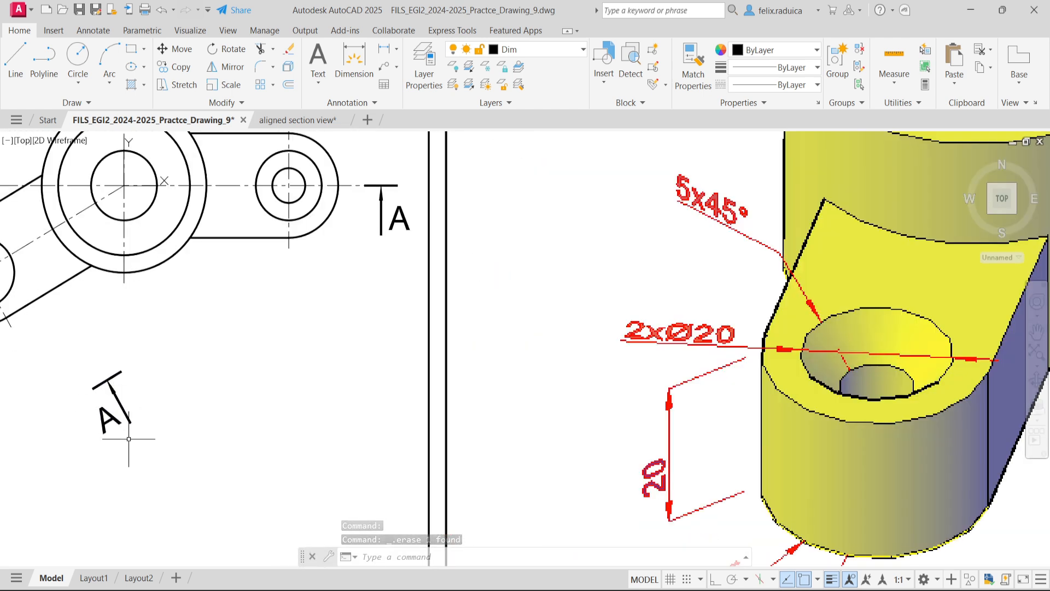
type("m")
key("Return")
left_click(169, 435)
left_click(64, 374)
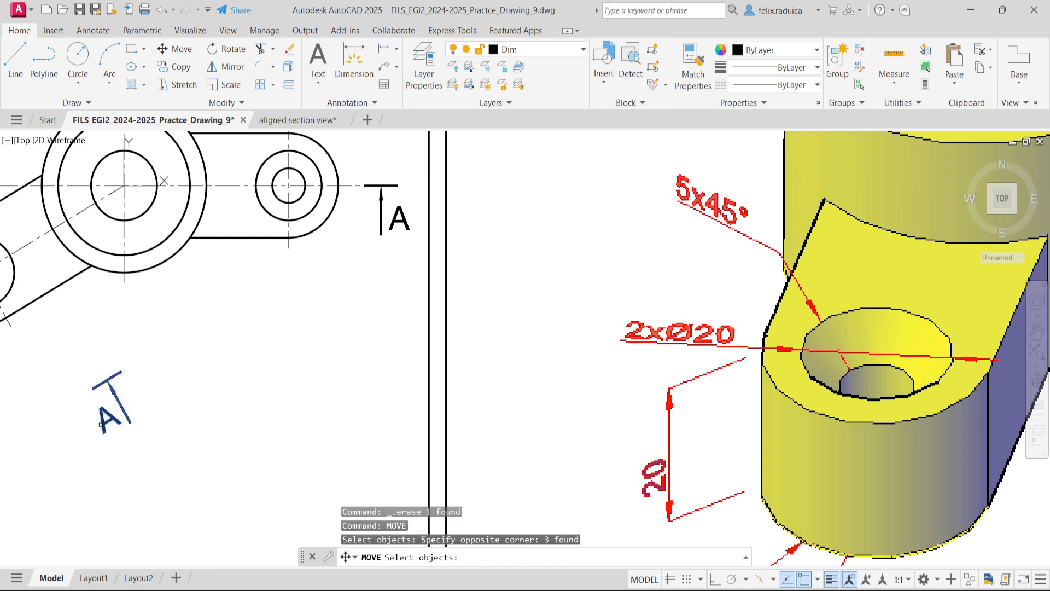
key("Return")
type("mid")
key("Return")
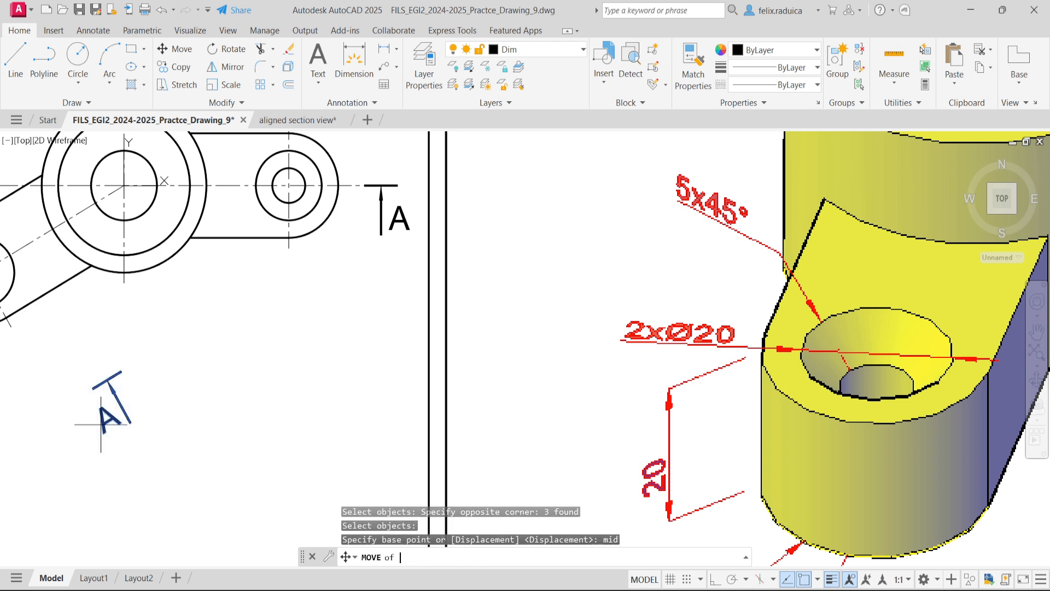
scroll(121, 358, "up", 4)
scroll(73, 406, "up", 4)
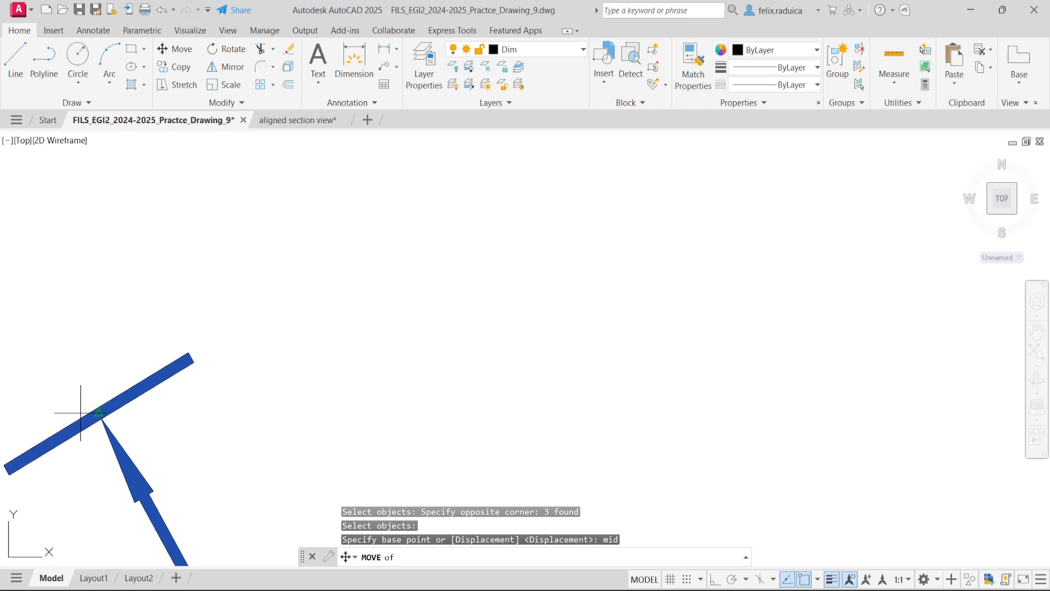
left_click(99, 413)
scroll(88, 402, "down", 6)
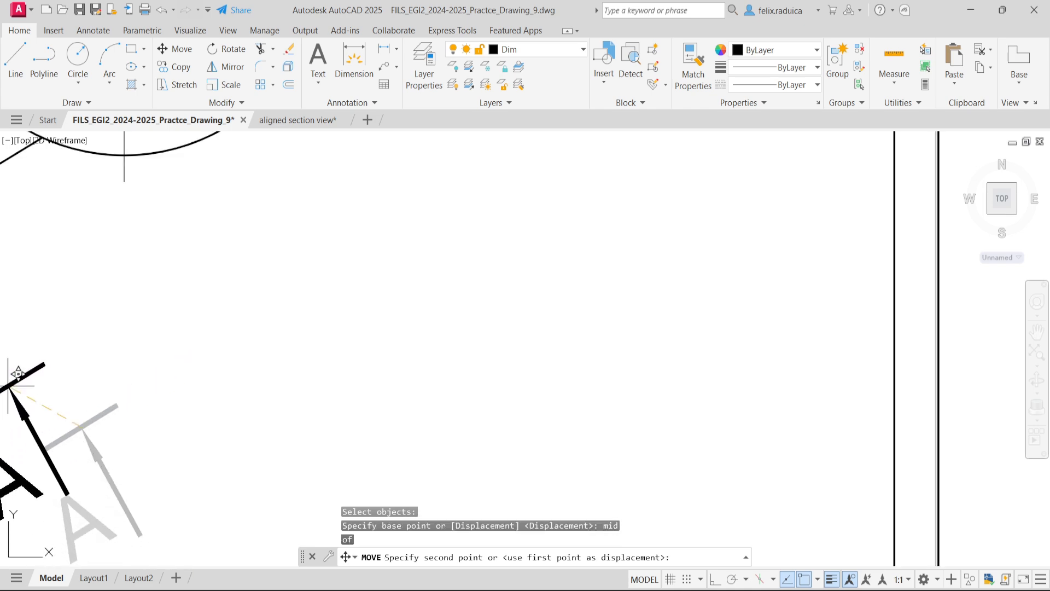
scroll(76, 385, "down", 3)
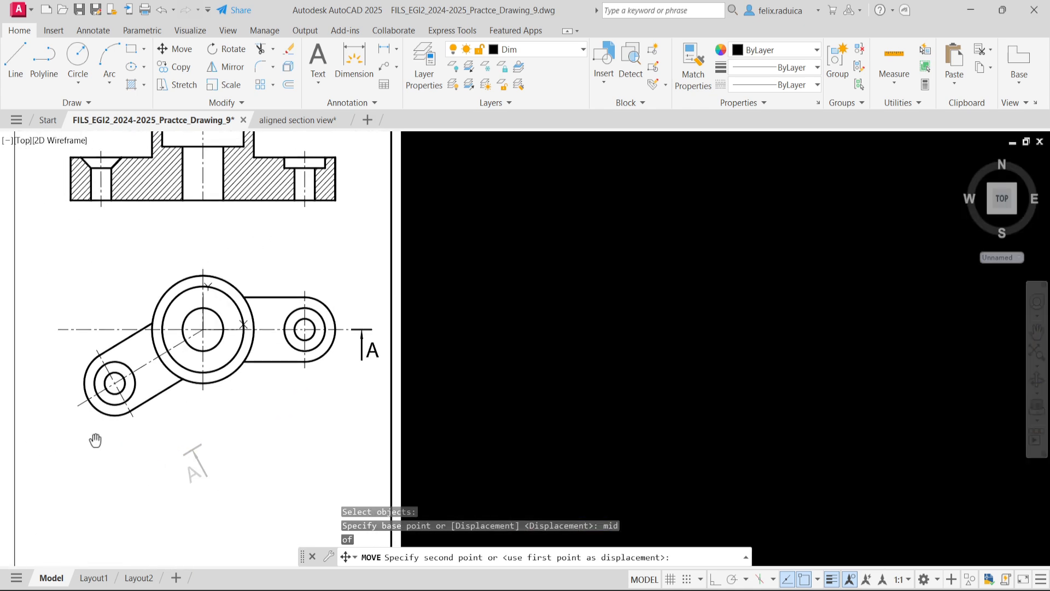
scroll(98, 431, "up", 6)
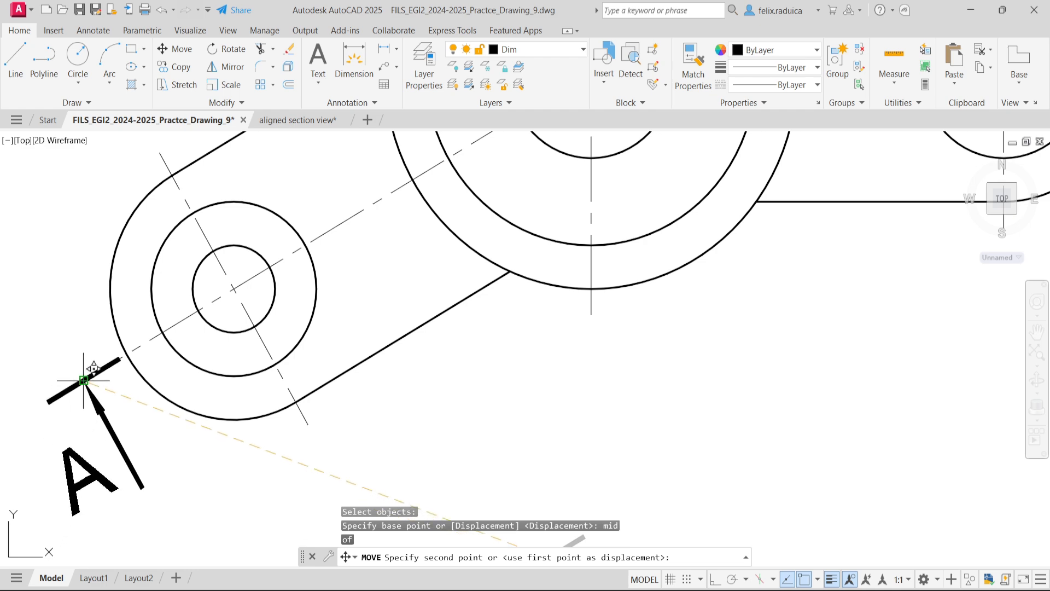
left_click(86, 376)
scroll(243, 465, "down", 6)
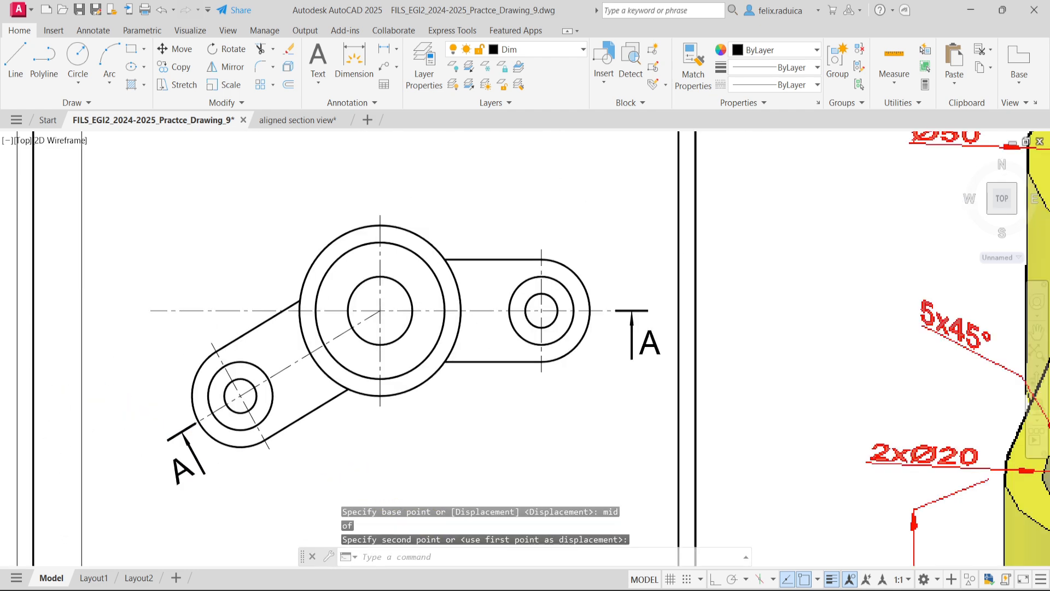
- Add the multiline text "A-A" with a height of 7 above the aligned section view
middle_click(305, 461)
middle_click(305, 461)
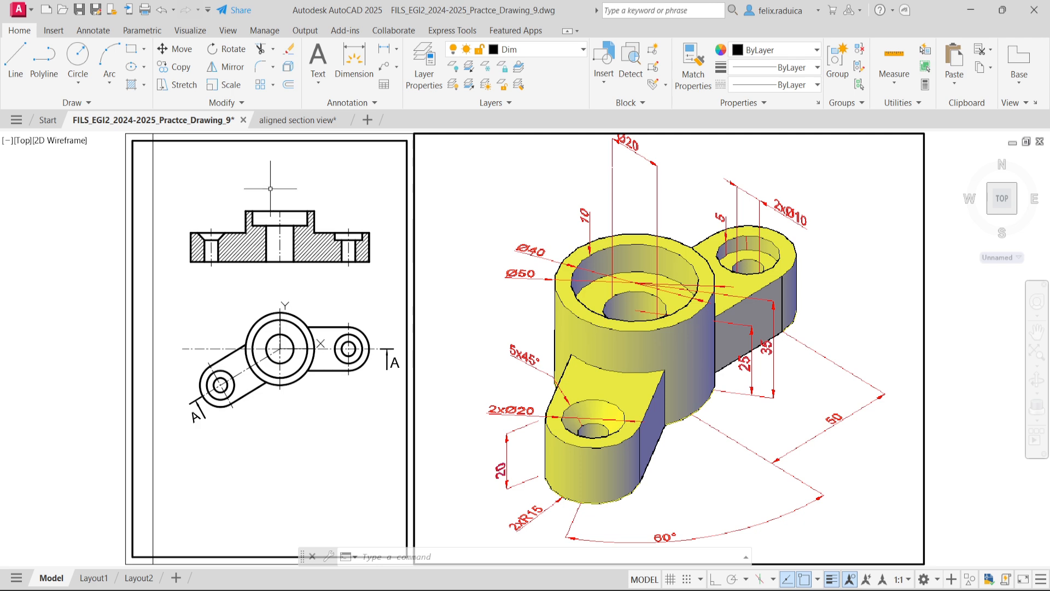
scroll(284, 246, "up", 2)
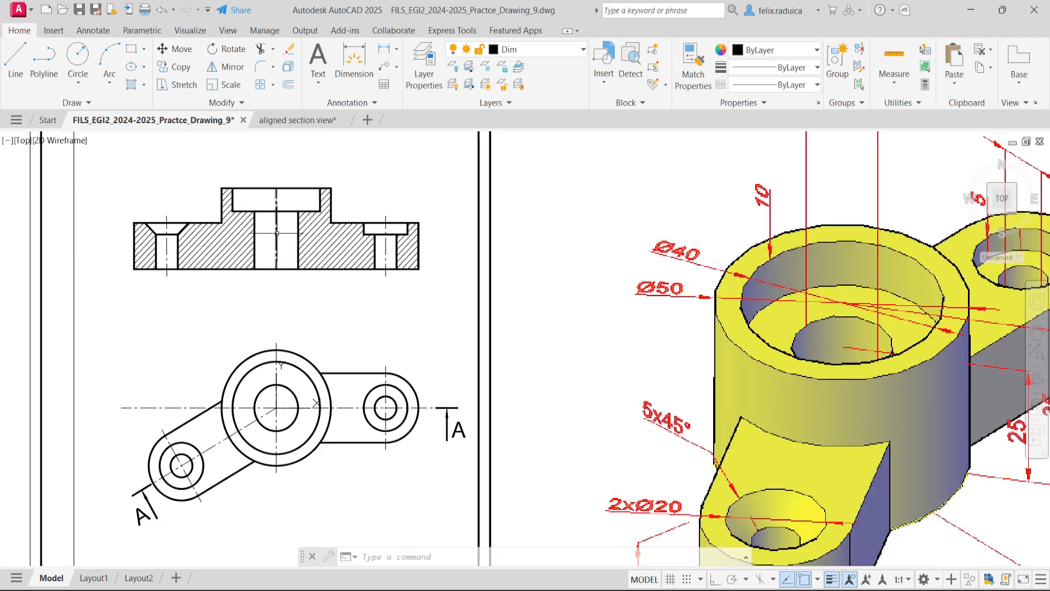
scroll(257, 241, "down", 4)
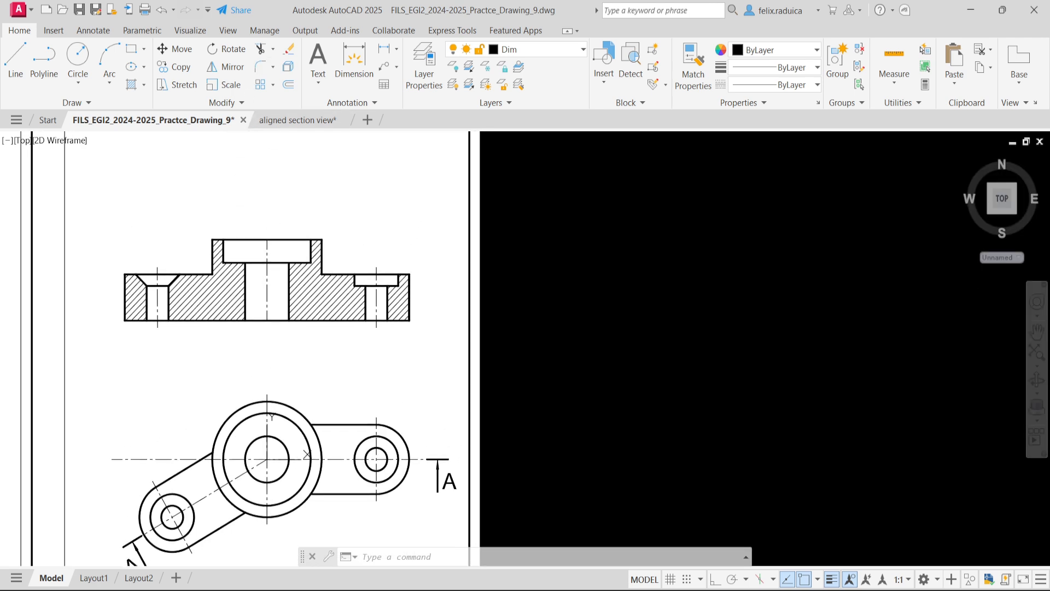
scroll(260, 204, "up", 4)
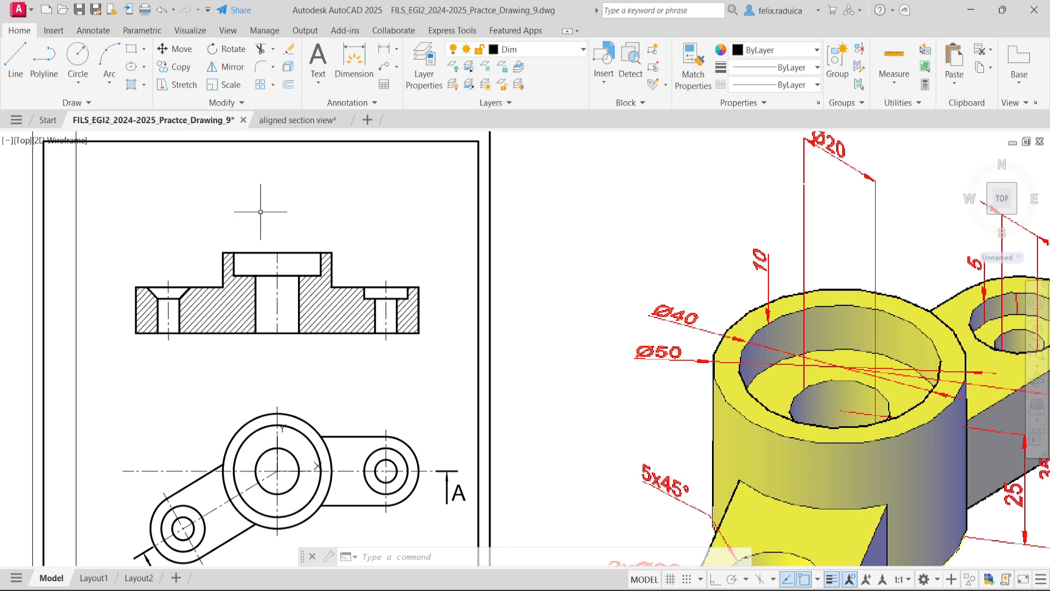
type("mtext")
key("Return")
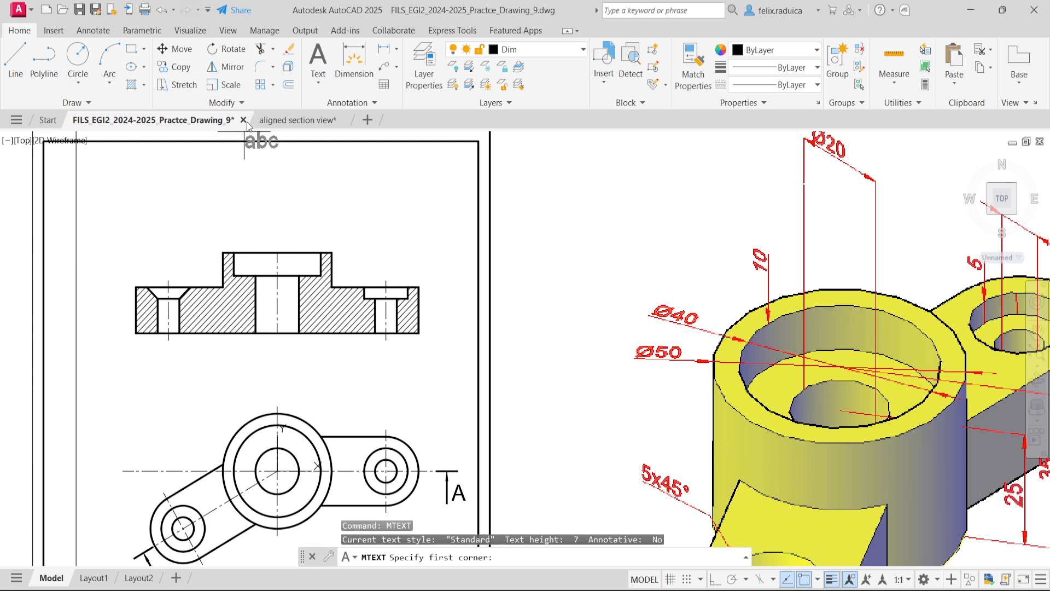
left_click(225, 207)
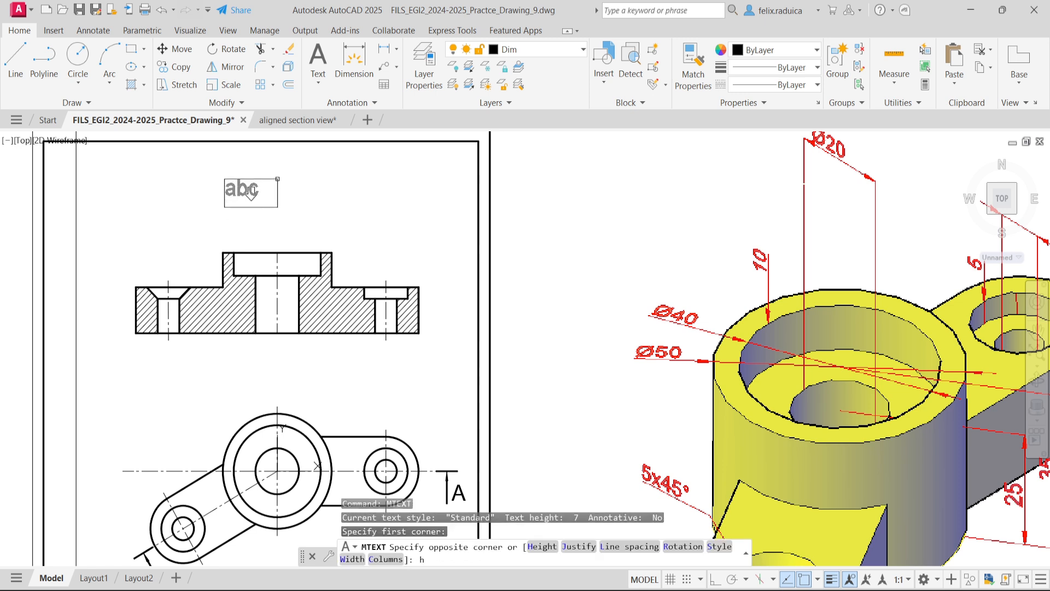
key("Return")
type("7")
key("Return")
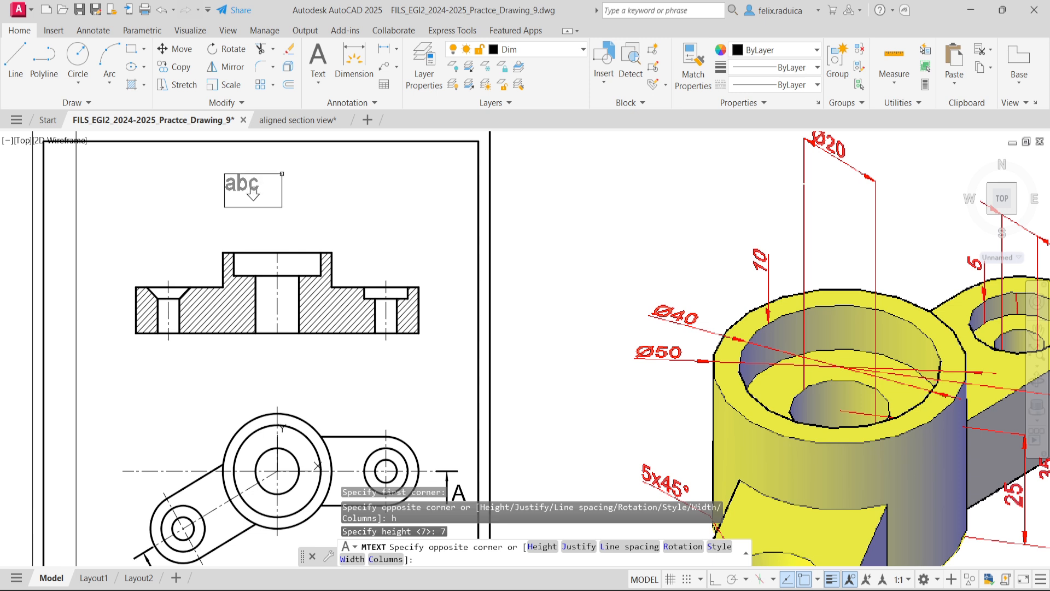
left_click(282, 174)
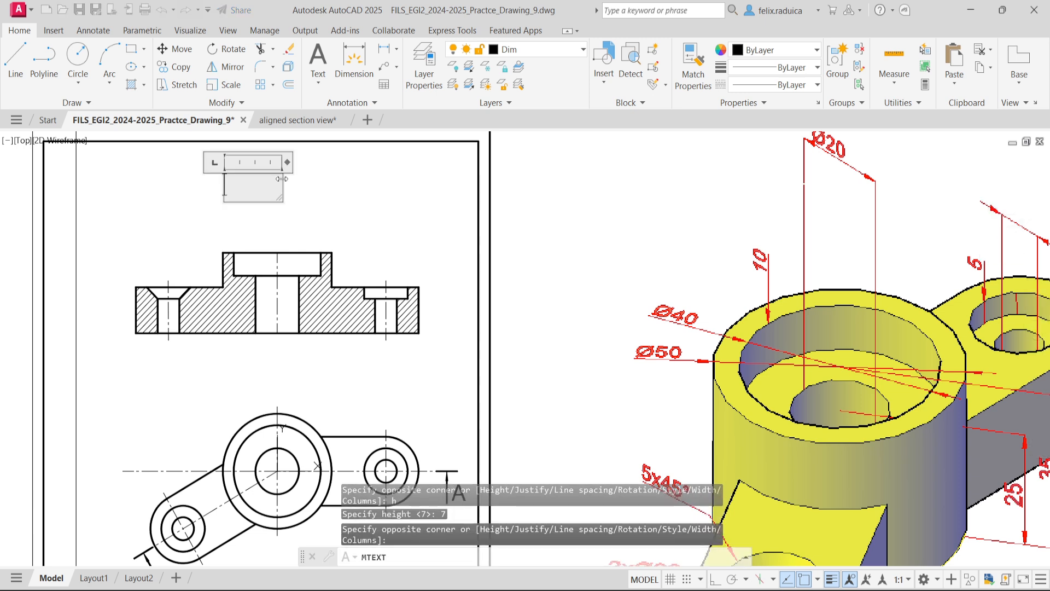
type("A-A")
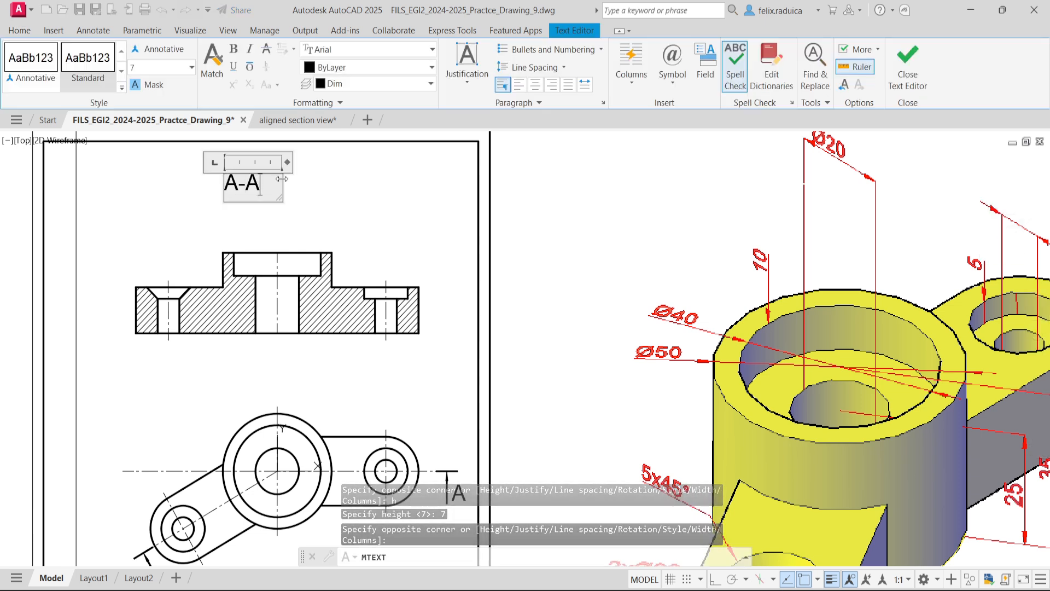
left_click(339, 224)
- Move the A-A label straight down, closer to the top of the section view
scroll(272, 214, "down", 4)
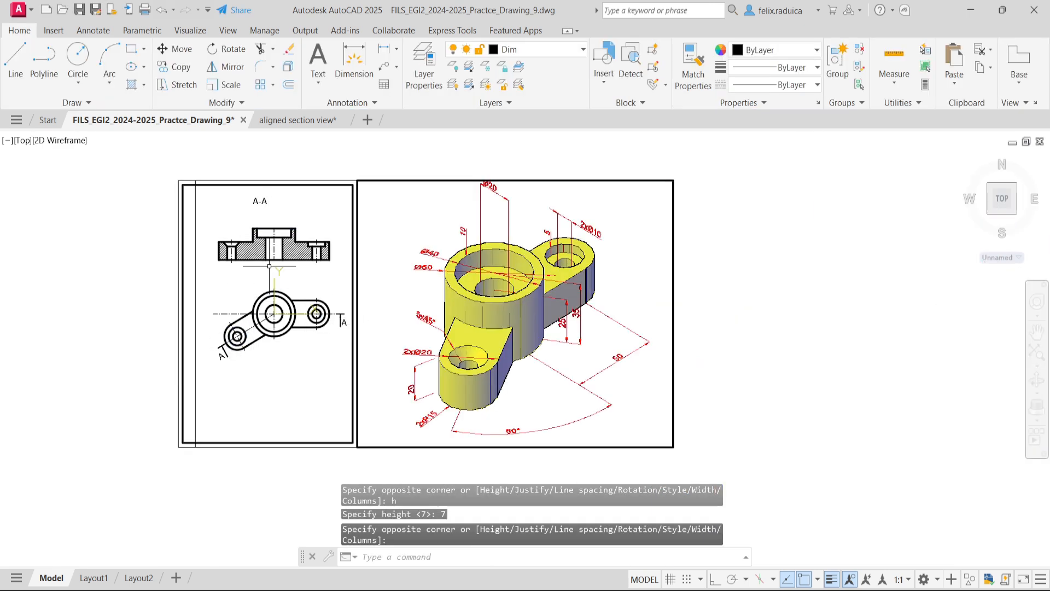
scroll(276, 249, "up", 2)
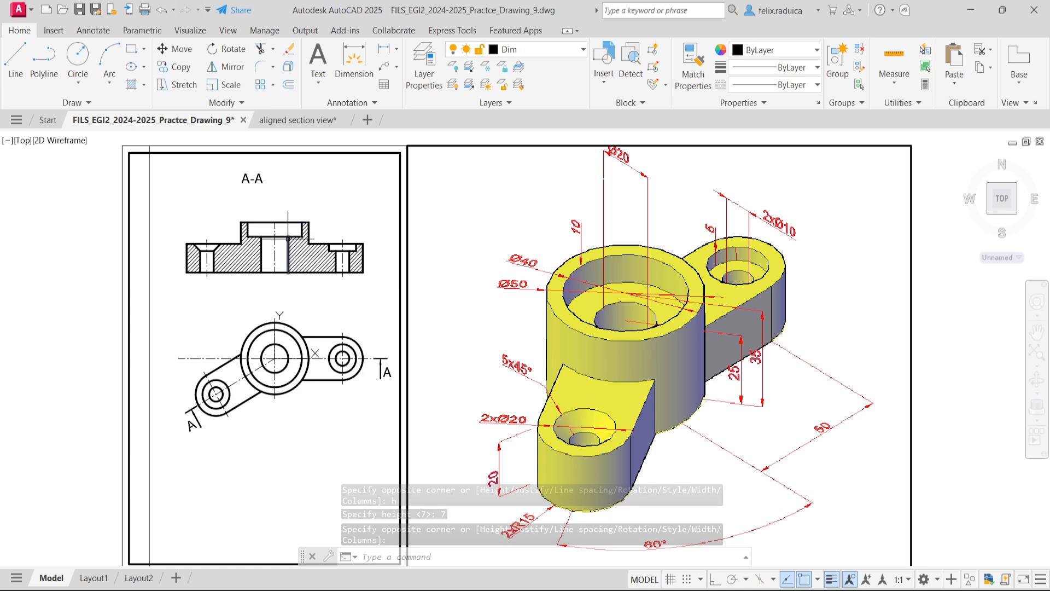
left_click(257, 178)
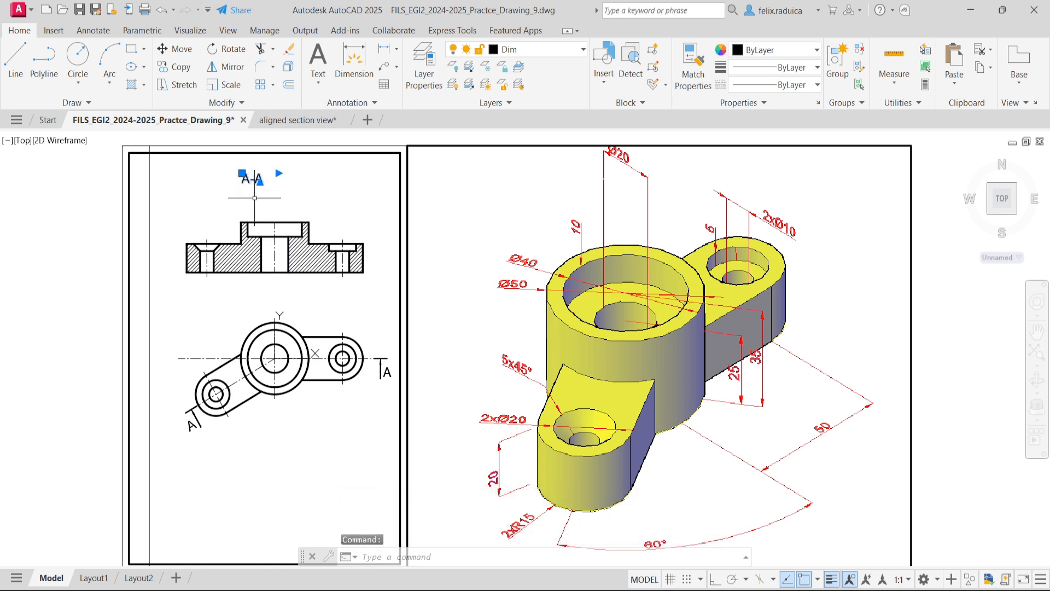
left_click_drag(257, 180, 255, 203)
left_click(253, 204)
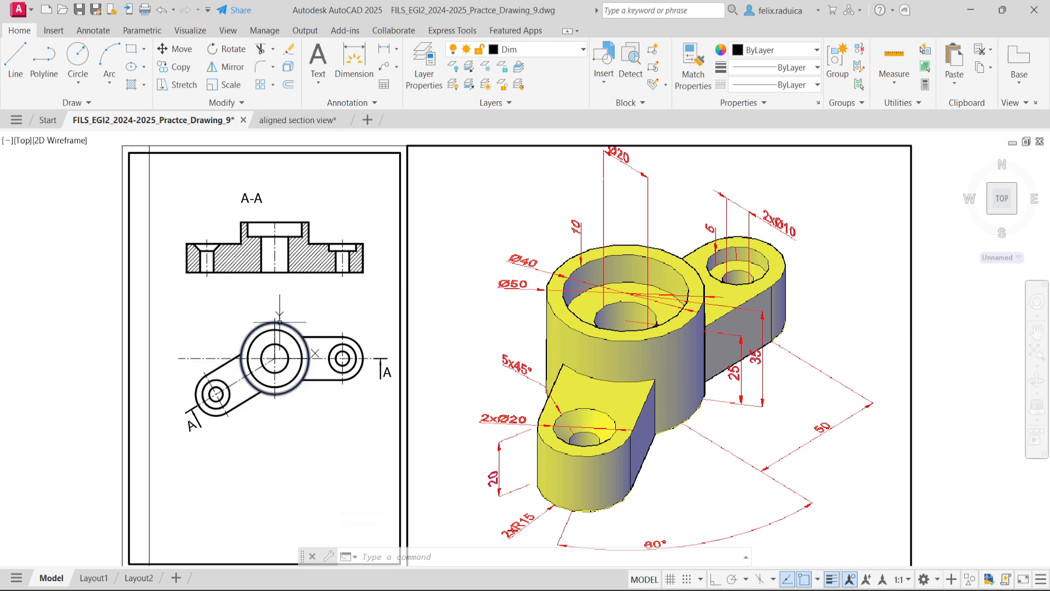
scroll(200, 378, "up", 2)
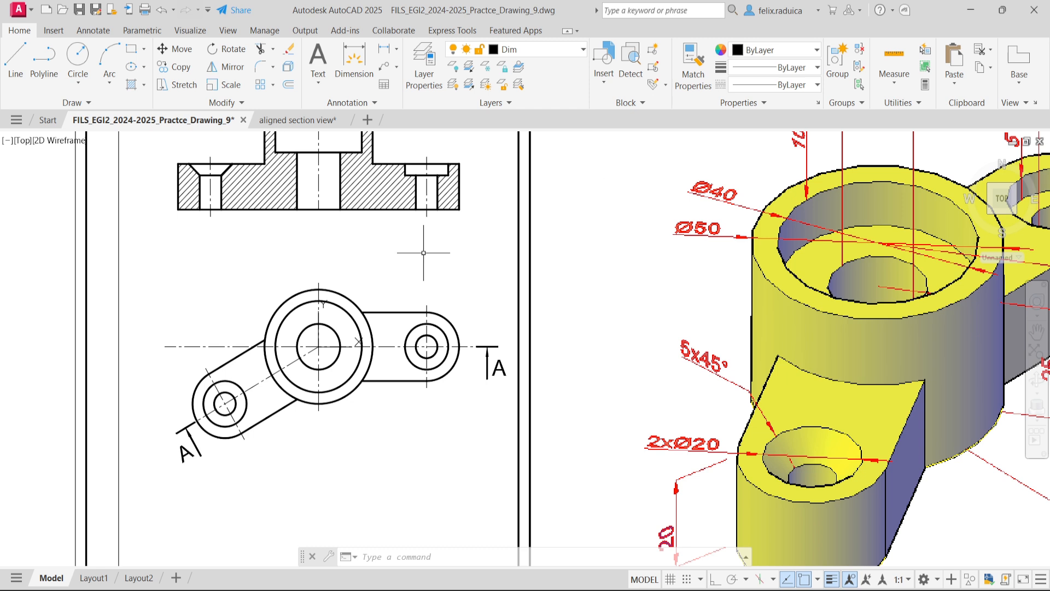
- Open the Standard dimension style for modification and set its arrow size to 3
type("dimsty")
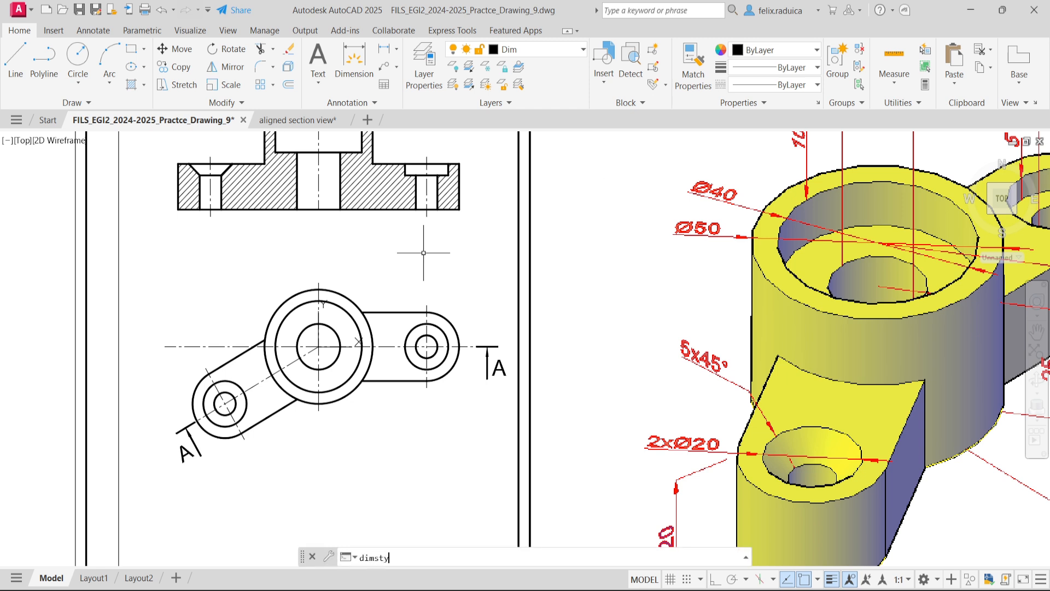
key("Return")
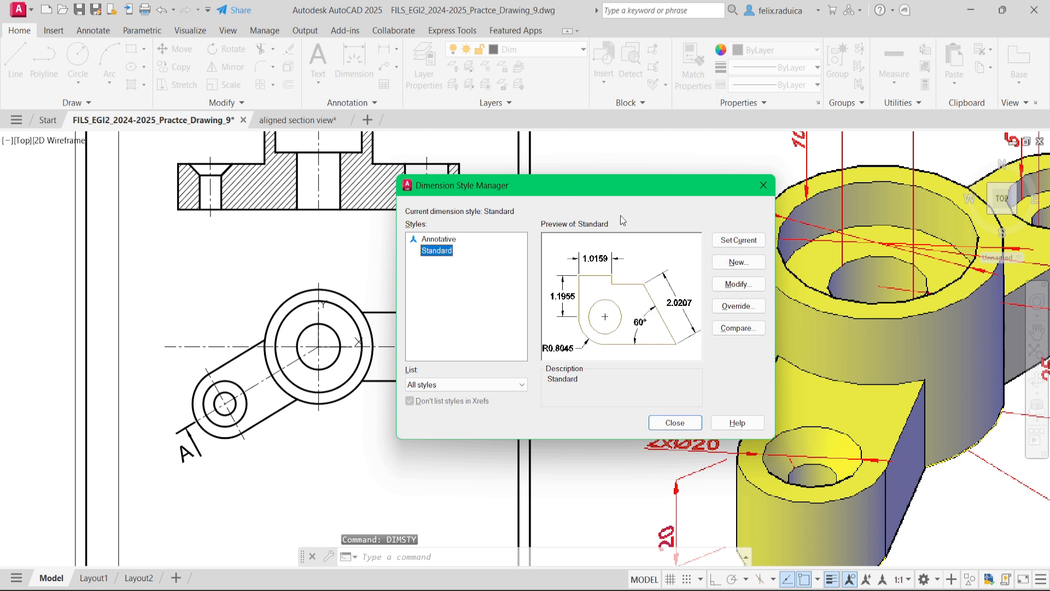
left_click_drag(618, 179, 619, 164)
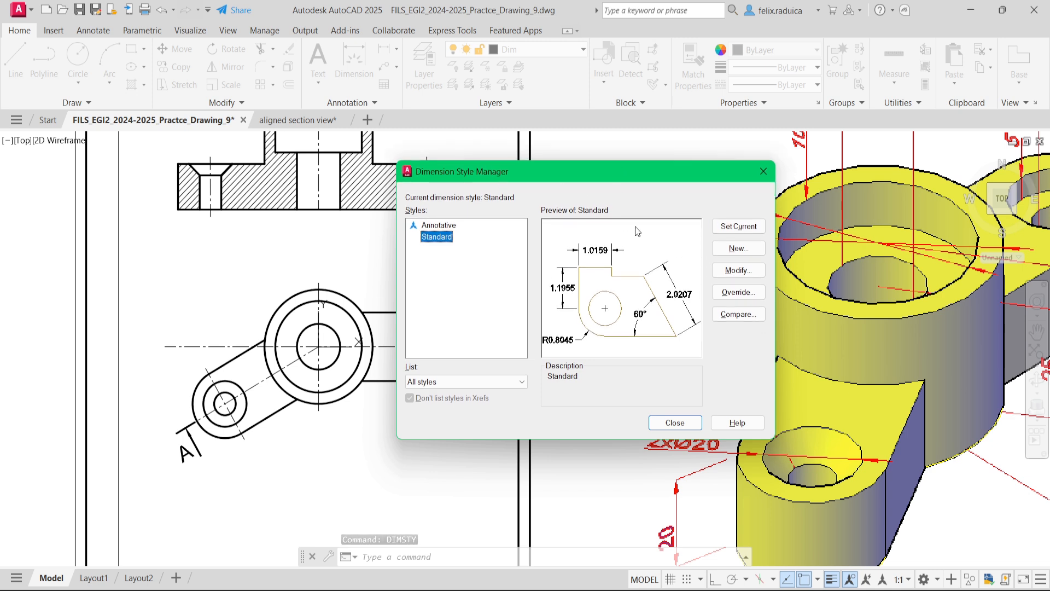
left_click(739, 269)
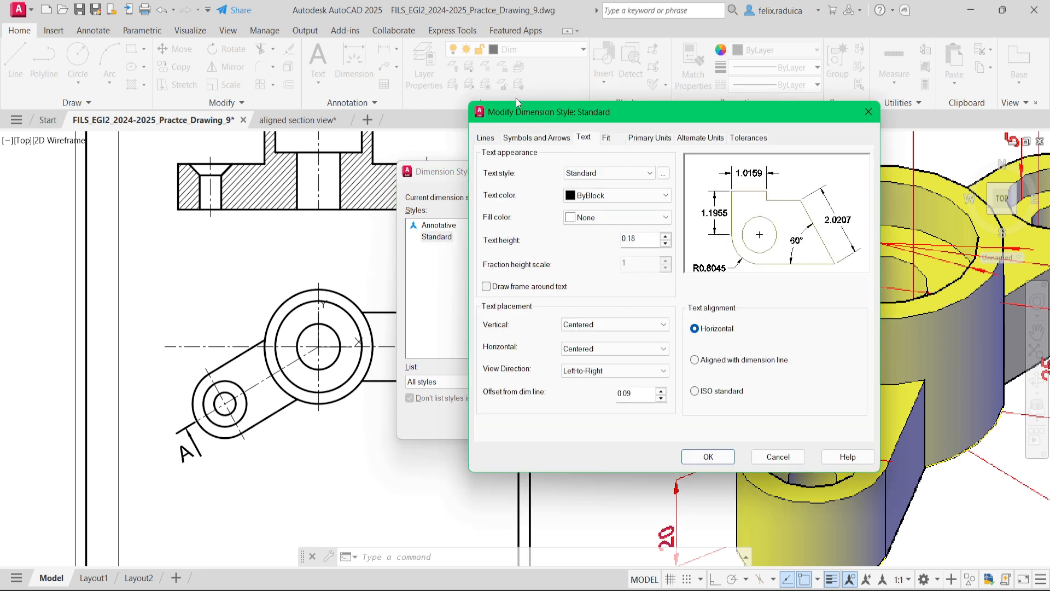
left_click(519, 138)
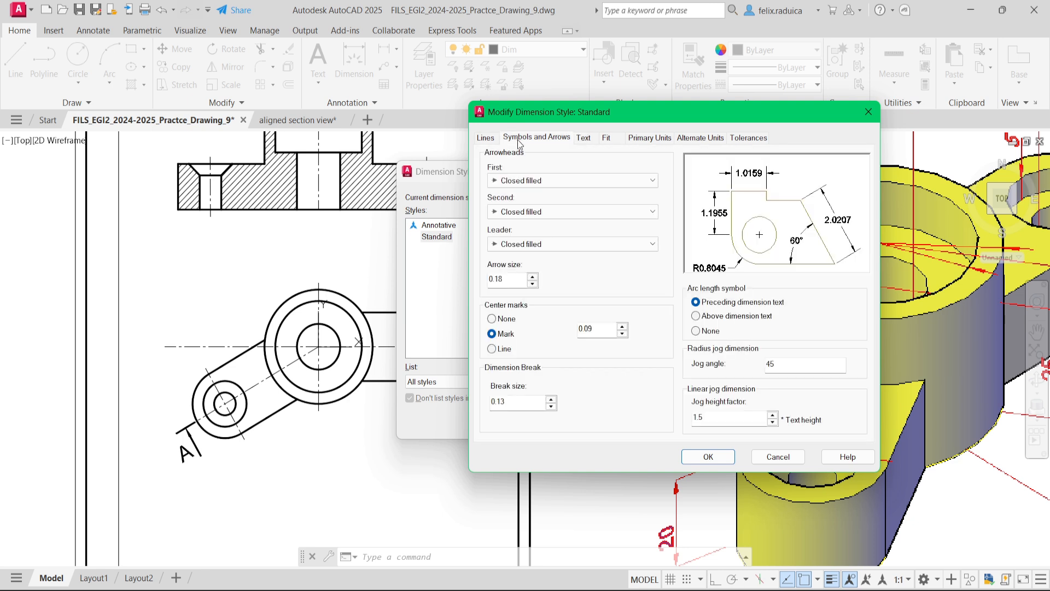
double_click(511, 281)
type("3")
- Set the dimension text height to 3.5, vertical placement to Above and alignment with the dimension line, and change the offset from the dimension line
left_click(583, 137)
double_click(636, 239)
type("3")
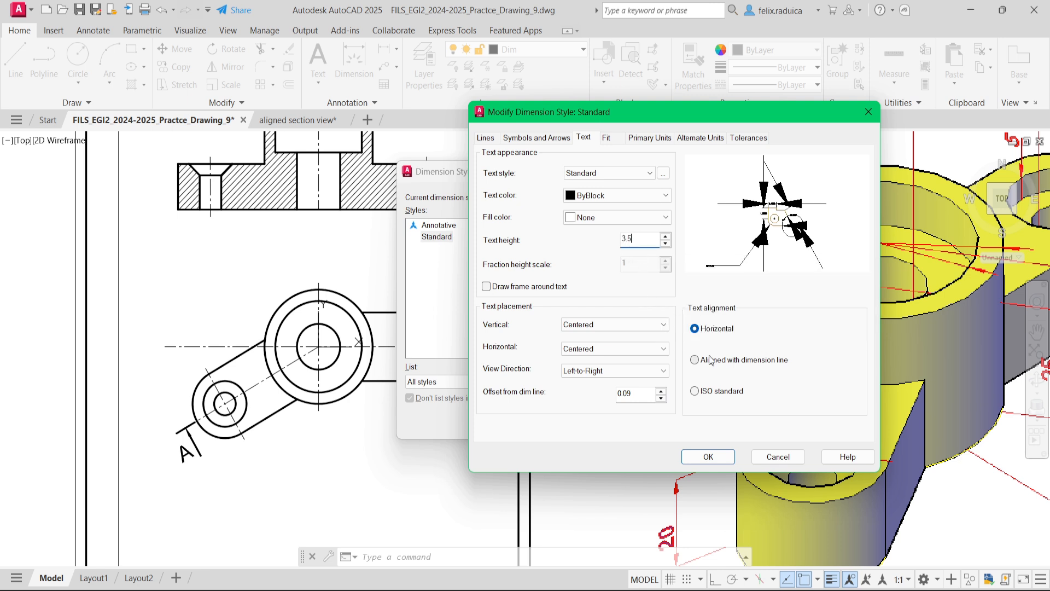
left_click(634, 324)
left_click(639, 336)
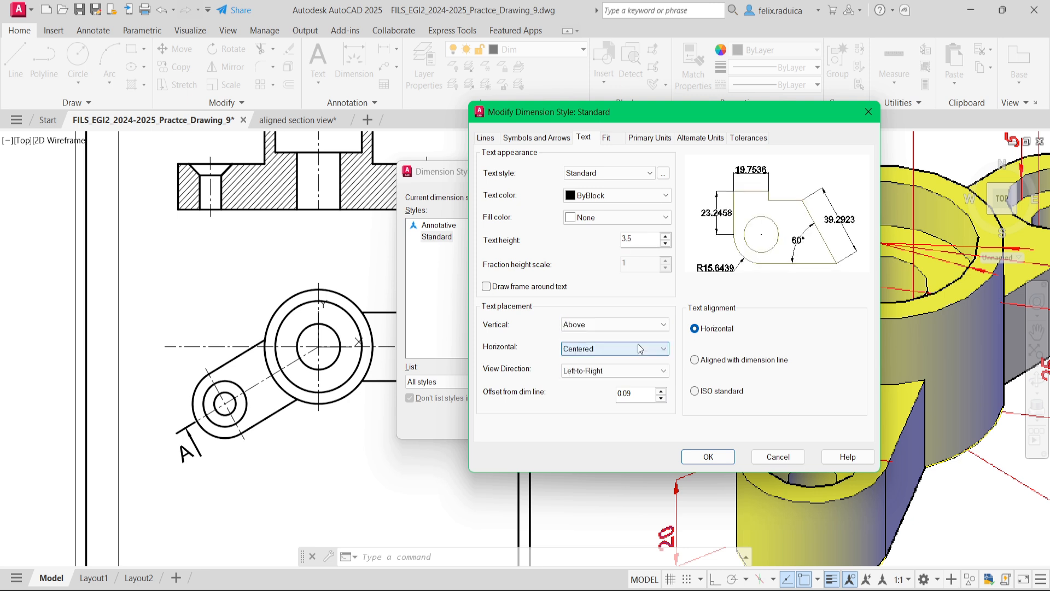
left_click(766, 364)
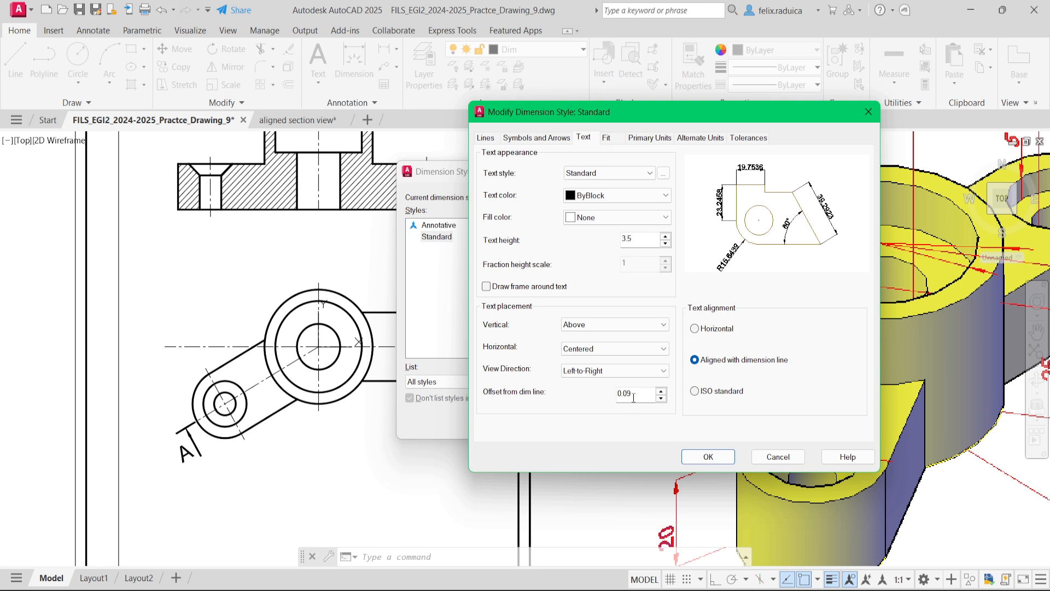
type("0.")
- Set the style's fit to both text and arrows with manual text placement, set linear precision to 0, and apply the changes
left_click(605, 138)
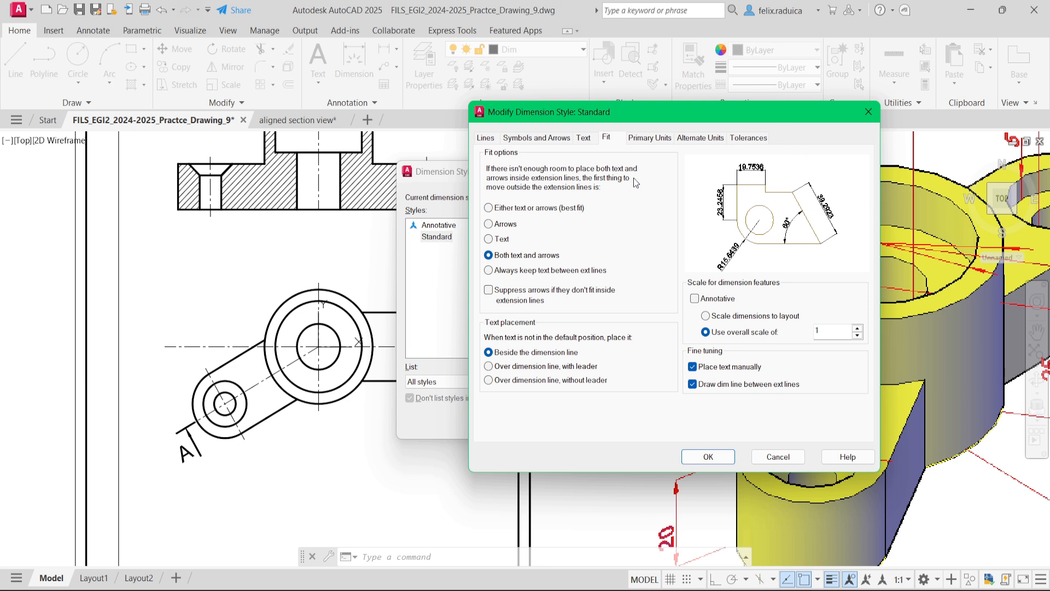
left_click(648, 138)
left_click(612, 188)
left_click(627, 198)
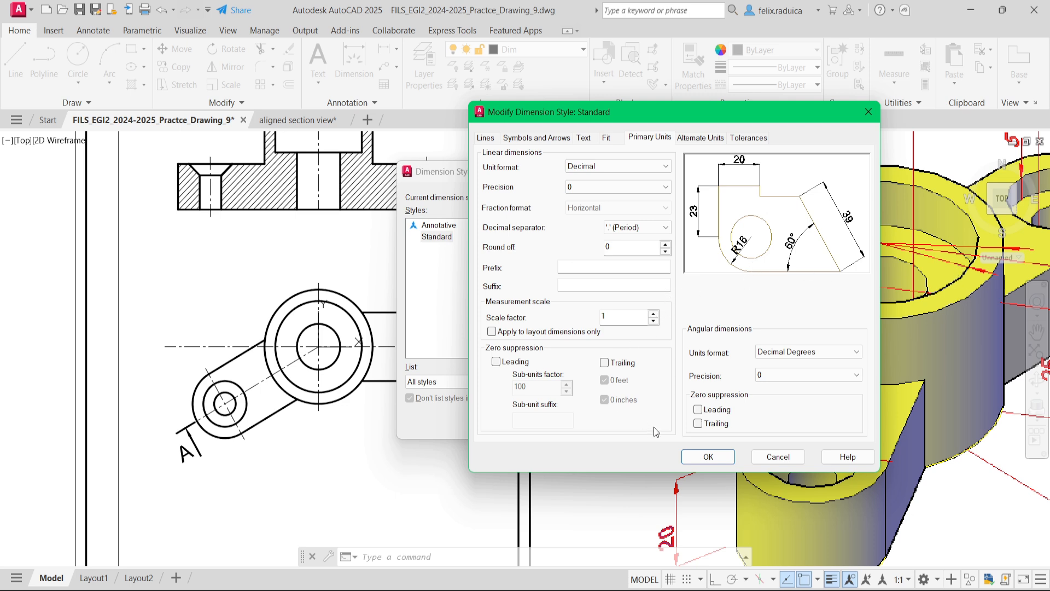
left_click(709, 457)
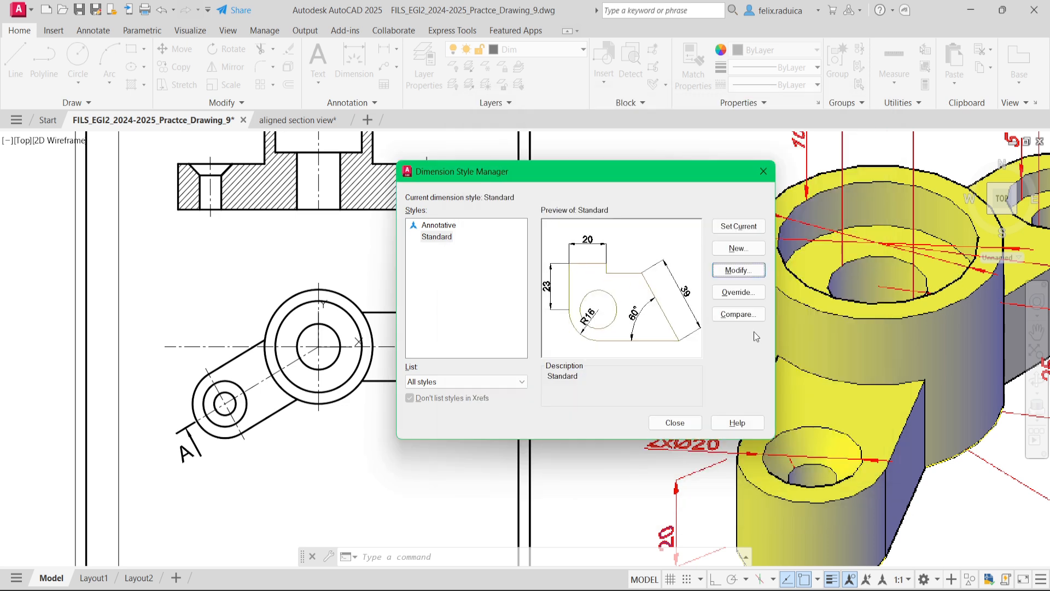
left_click(675, 422)
- Add an angular dimension between the inclined arm's centerline and the horizontal centerline, placing its arc beyond the arm's rounded end
scroll(186, 405, "down", 3)
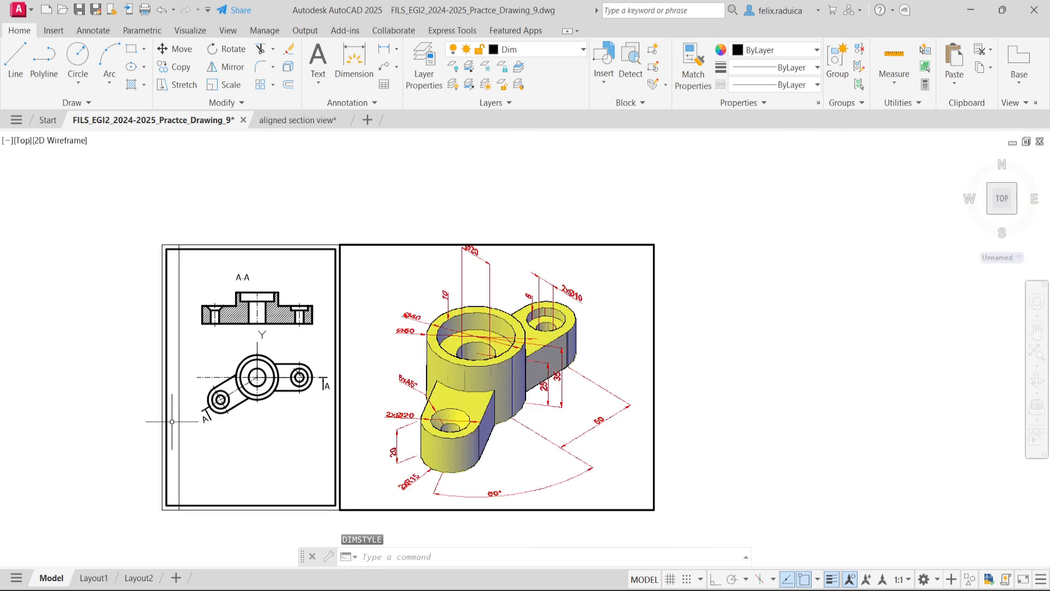
scroll(194, 396, "up", 3)
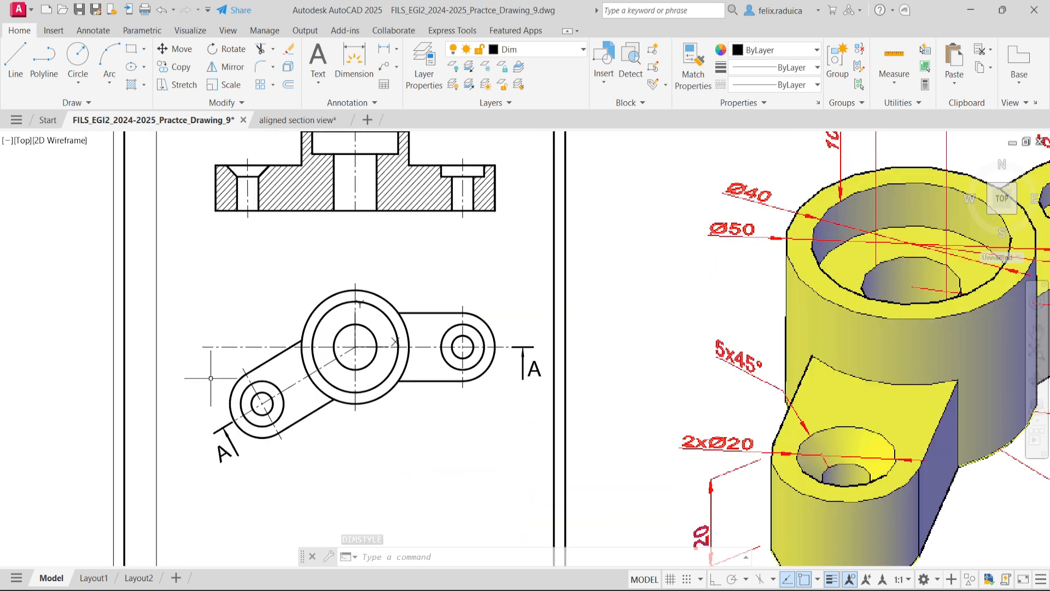
type("DIMAng")
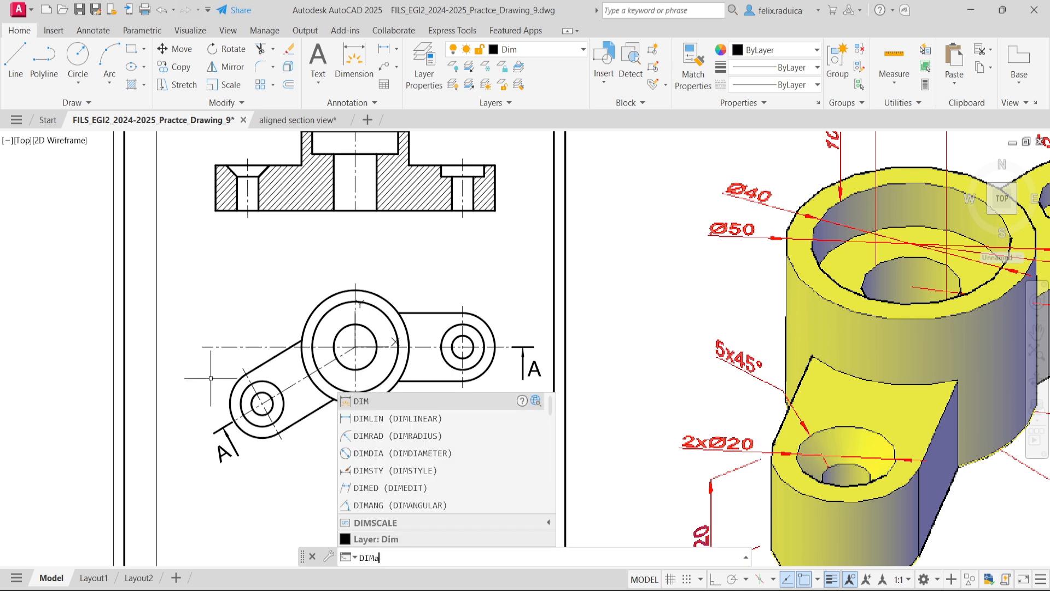
key("Return")
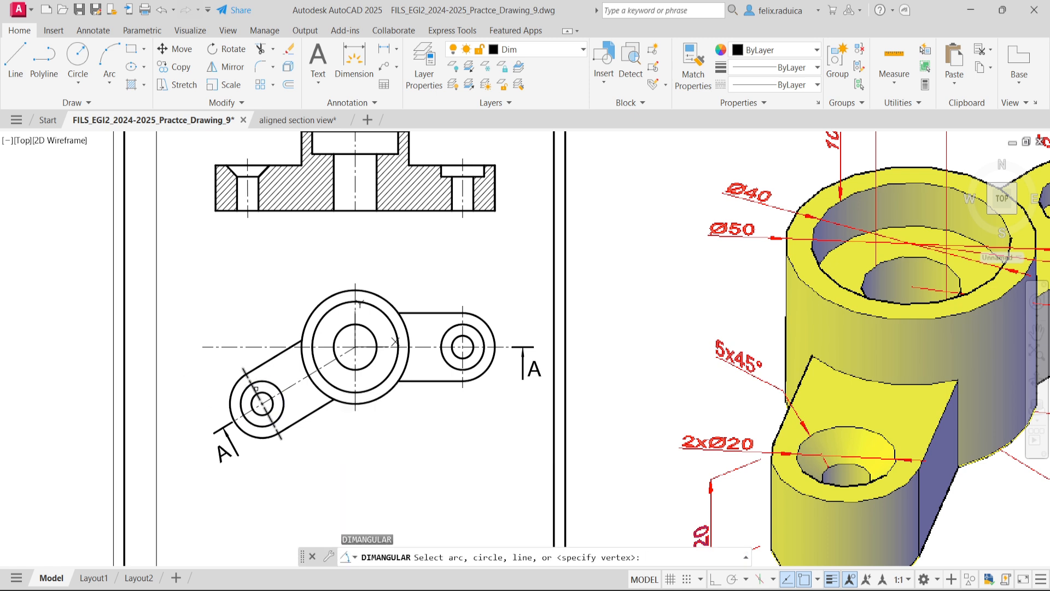
left_click(257, 407)
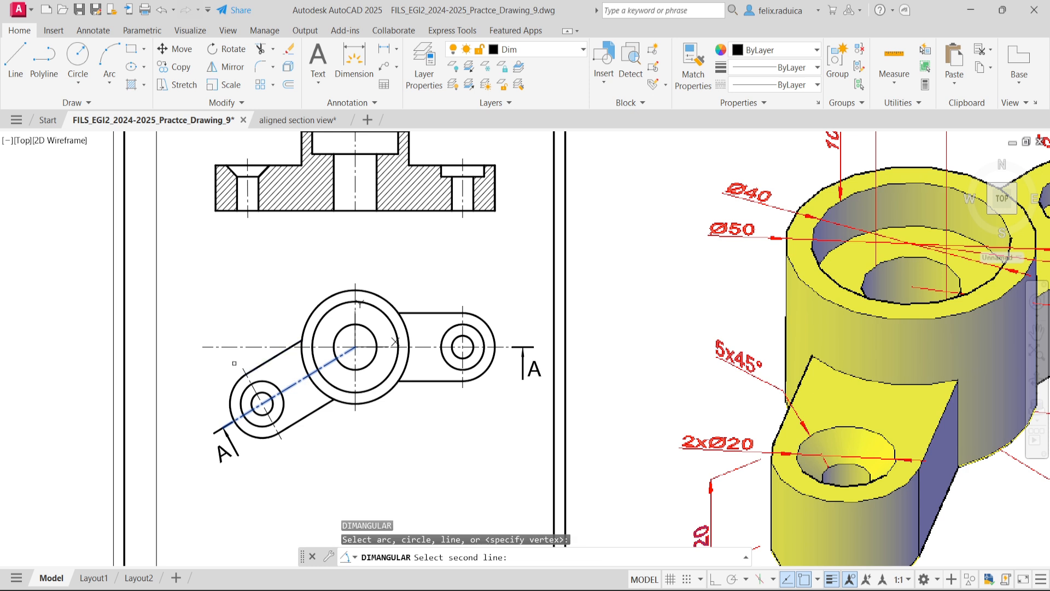
left_click(233, 349)
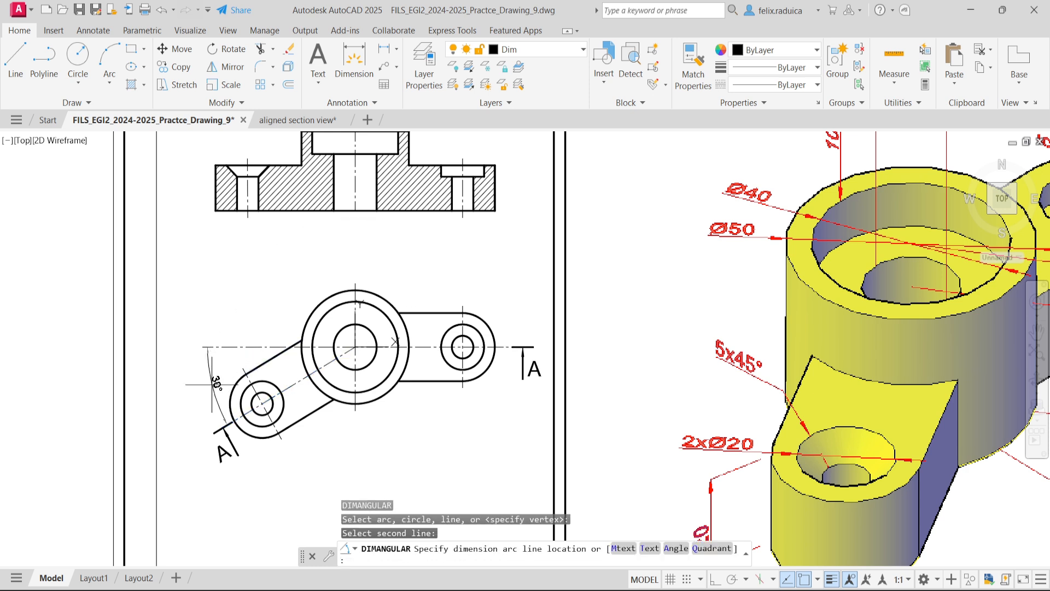
left_click(212, 385)
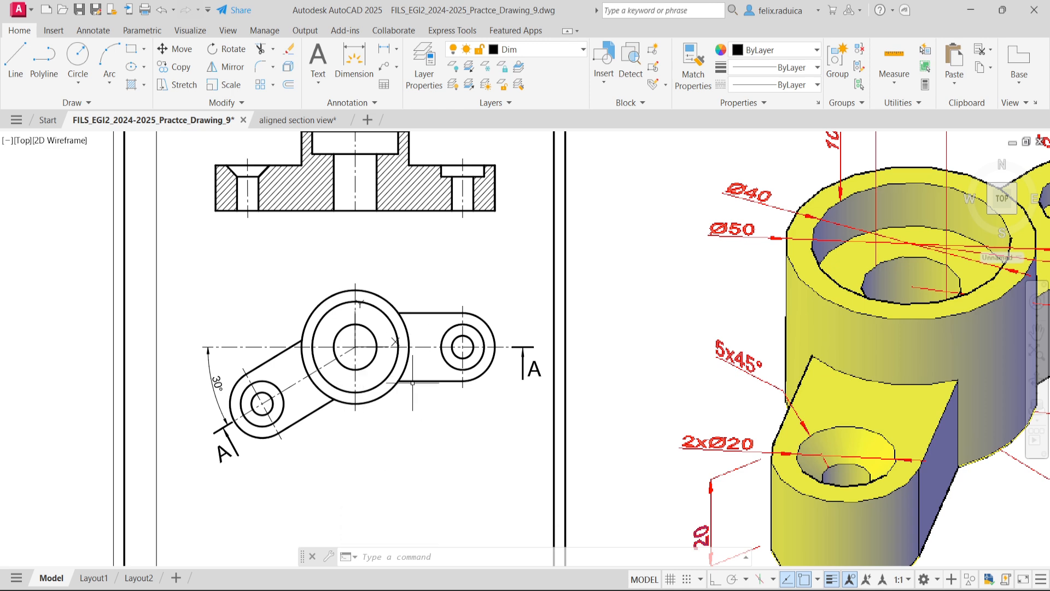
- Dimension the base thickness vertically at the left end of section A-A, placing the dimension line outside the outline
scroll(409, 435, "down", 2)
scroll(419, 410, "up", 2)
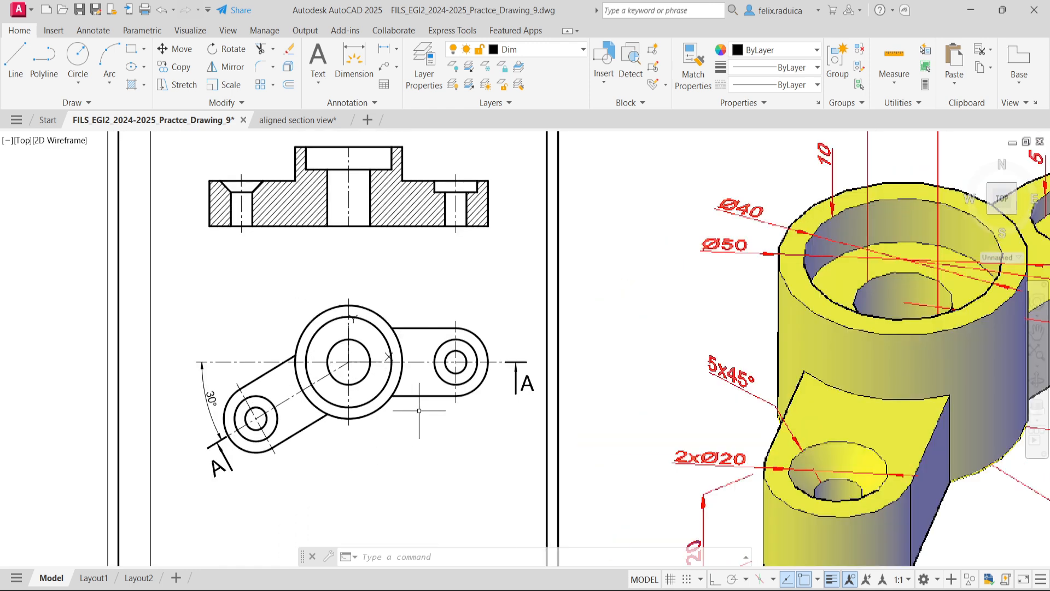
middle_click(419, 410)
middle_click(418, 410)
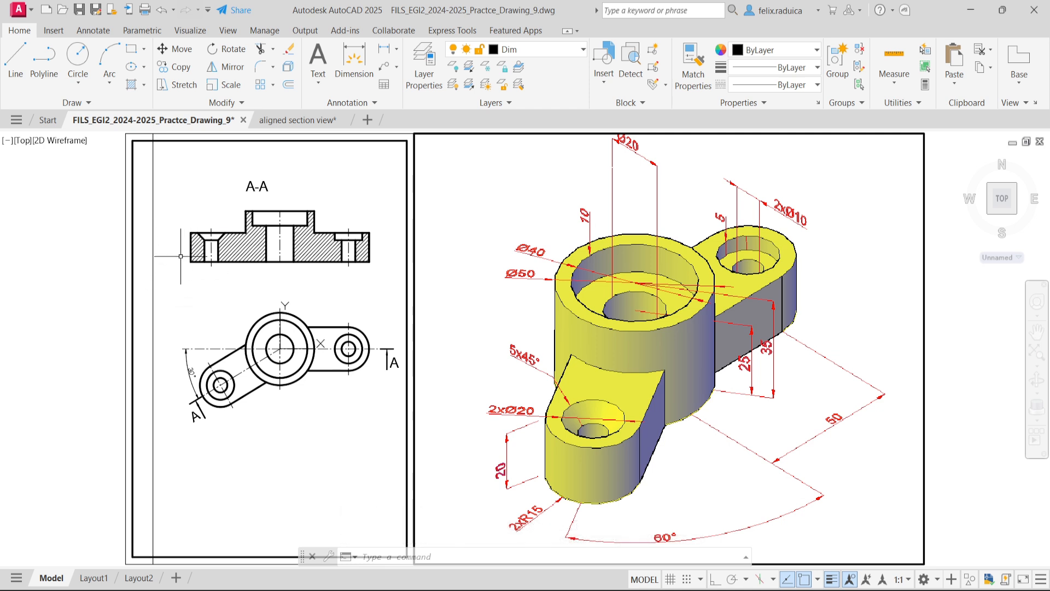
type("DIM")
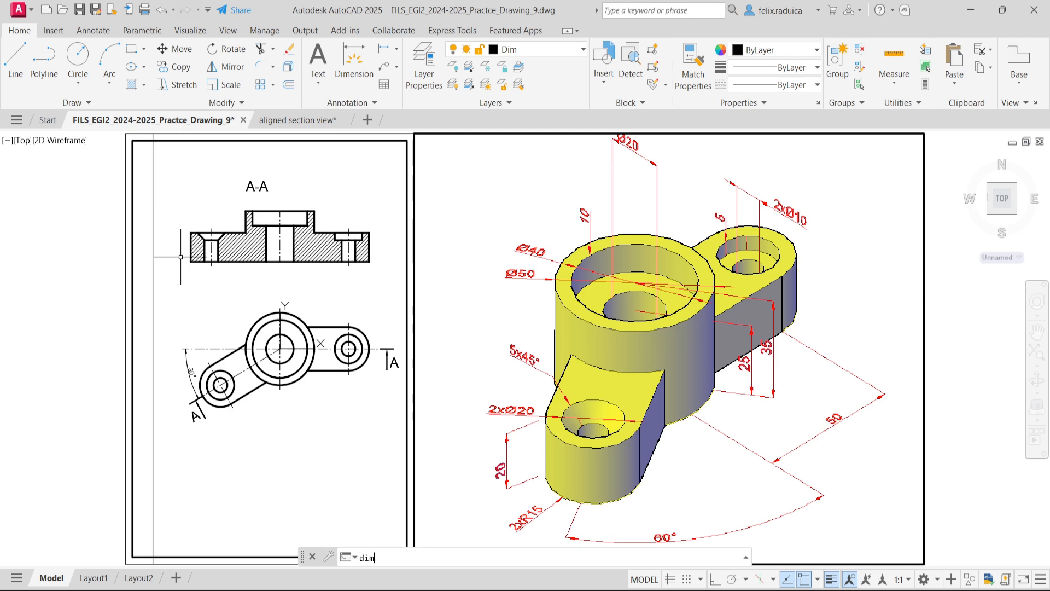
type("LIN")
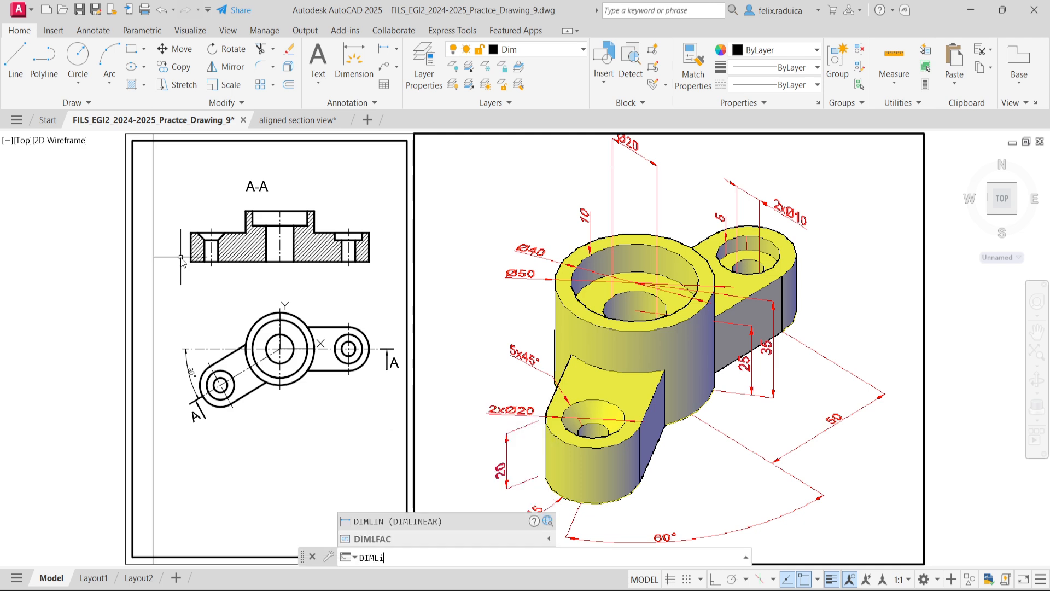
key("Return")
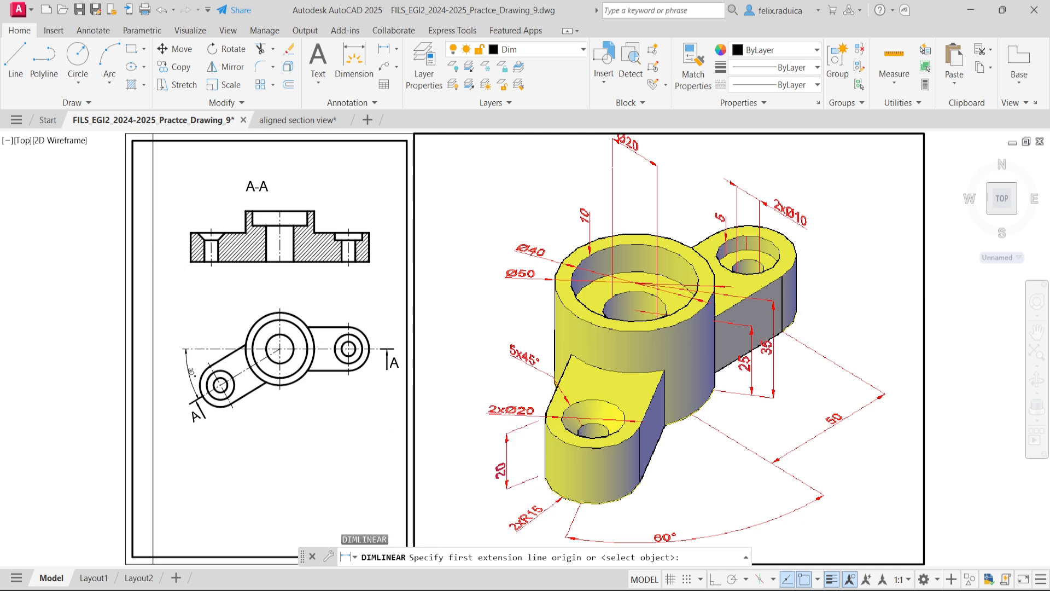
scroll(181, 256, "up", 2)
left_click(206, 271)
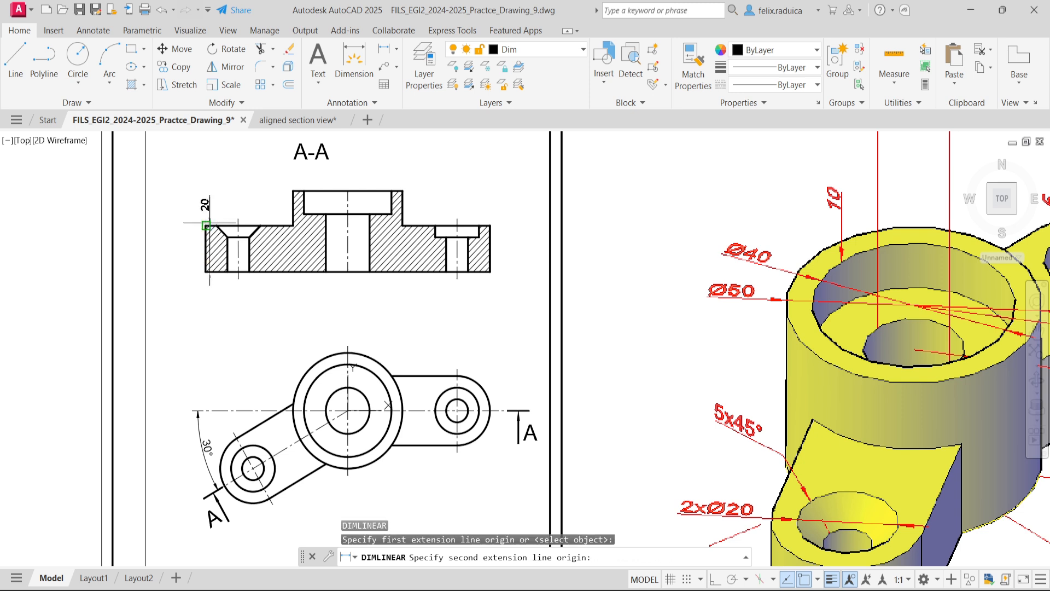
left_click(205, 225)
left_click(179, 248)
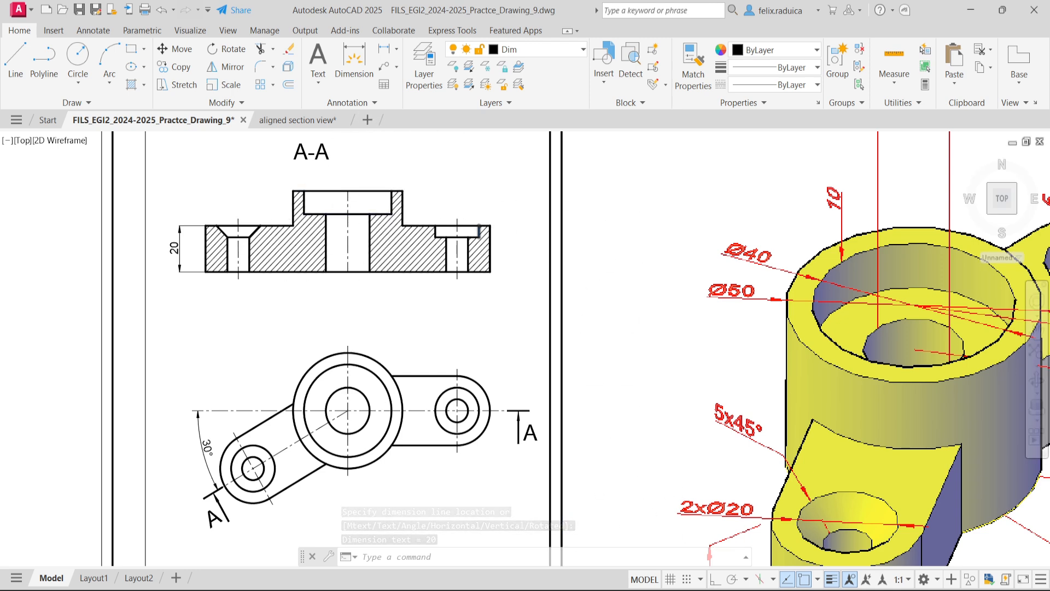
- Add a horizontal linear dimension across the counterbore of the right arm's hole, placed above the section view
scroll(484, 228, "up", 2)
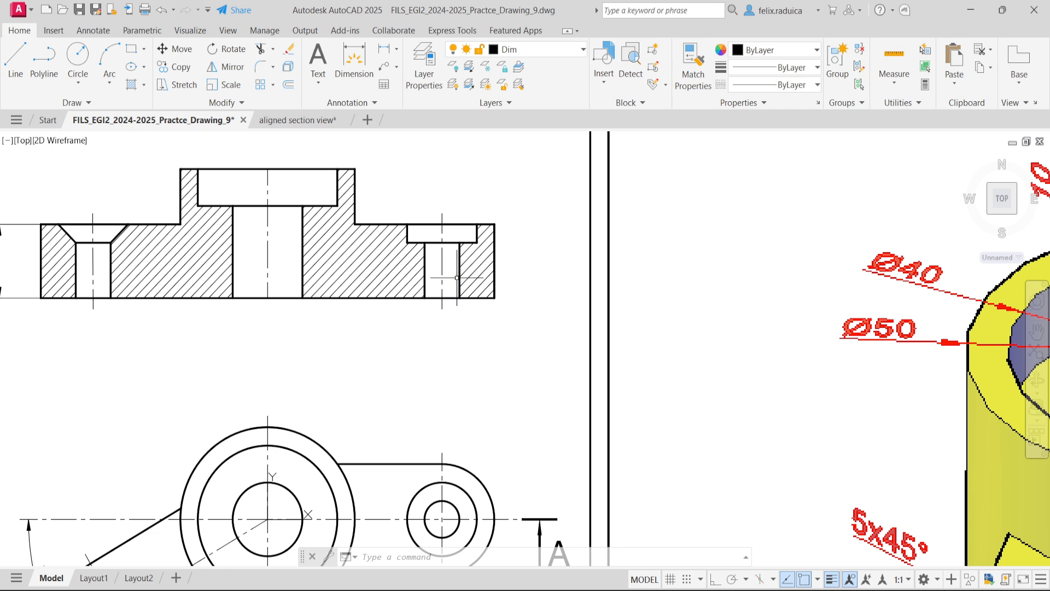
type("dimlin")
key("Return")
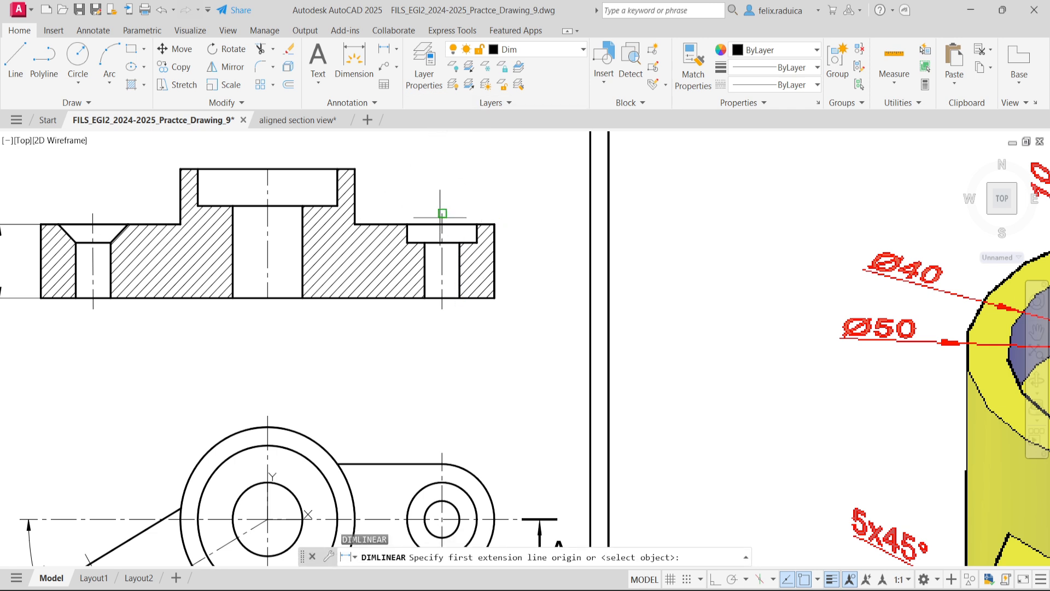
left_click(407, 224)
left_click(477, 224)
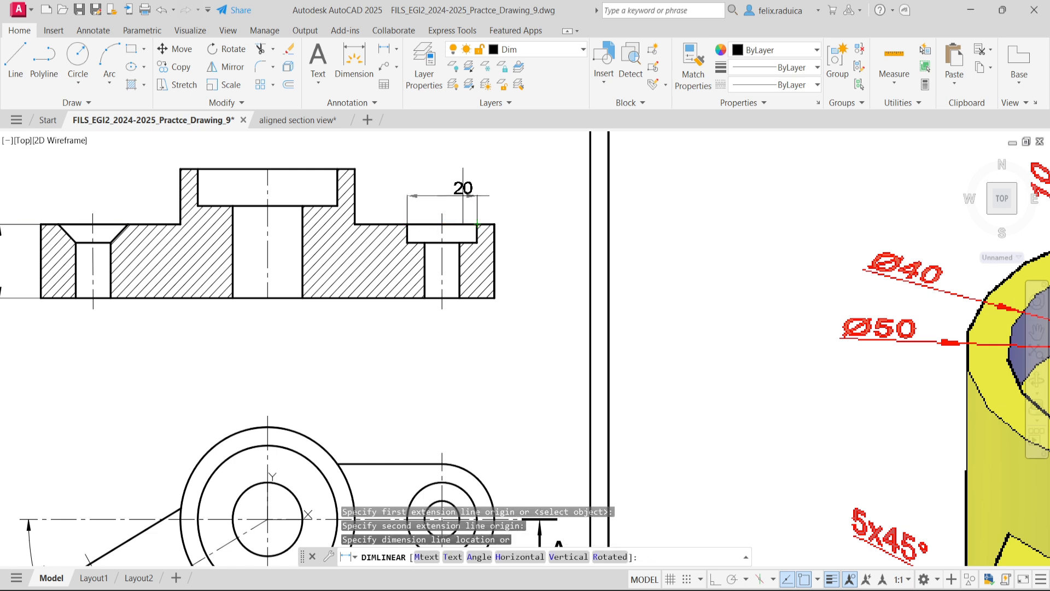
left_click(455, 193)
left_click(454, 194)
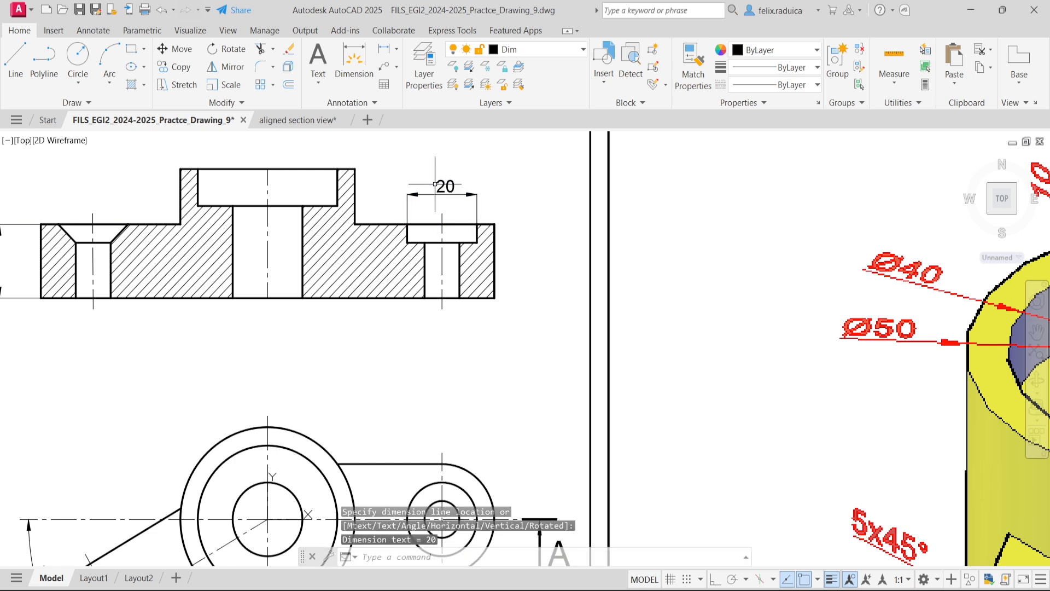
- Add a diameter symbol before the counterbore's dimension text so it reads Ø20
double_click(446, 187)
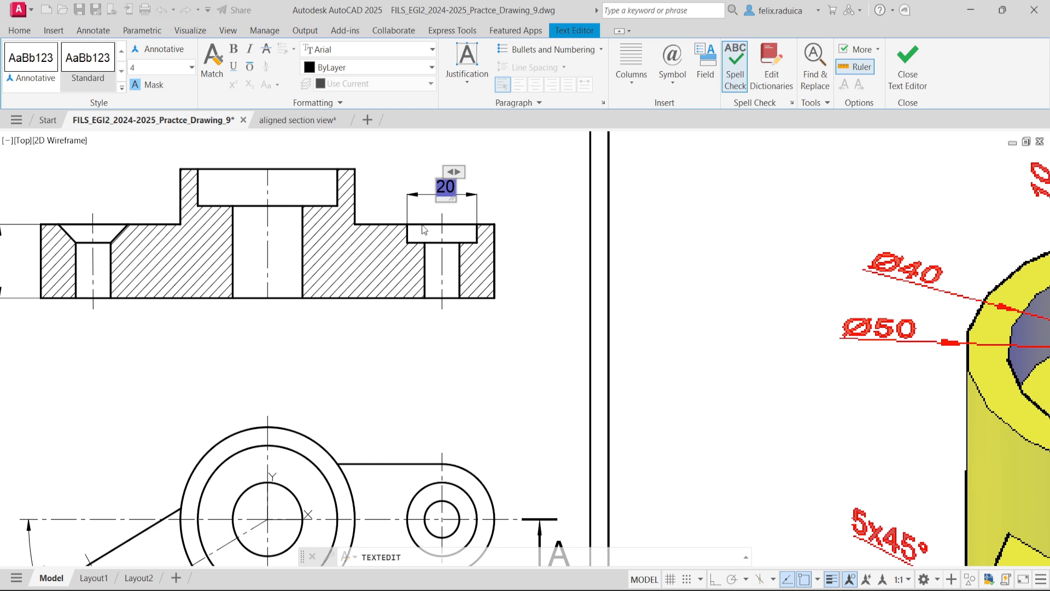
type("%%")
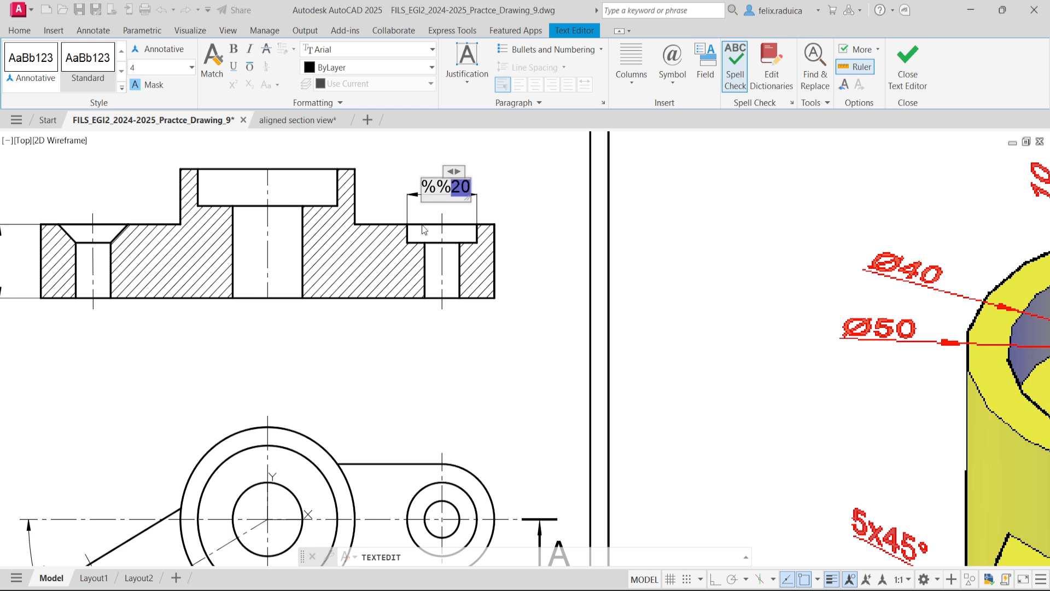
type("c")
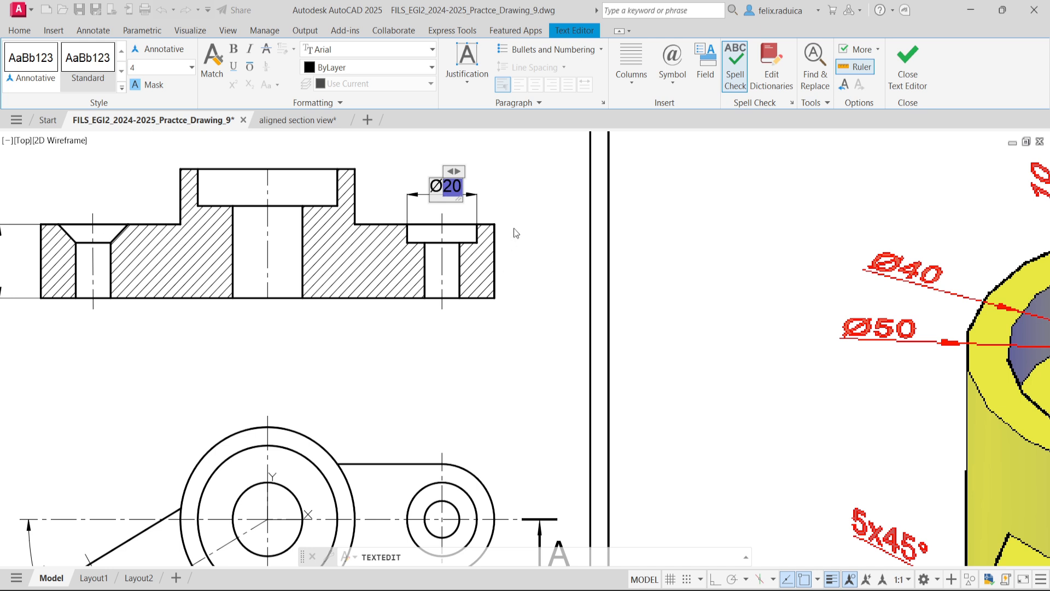
left_click(514, 240)
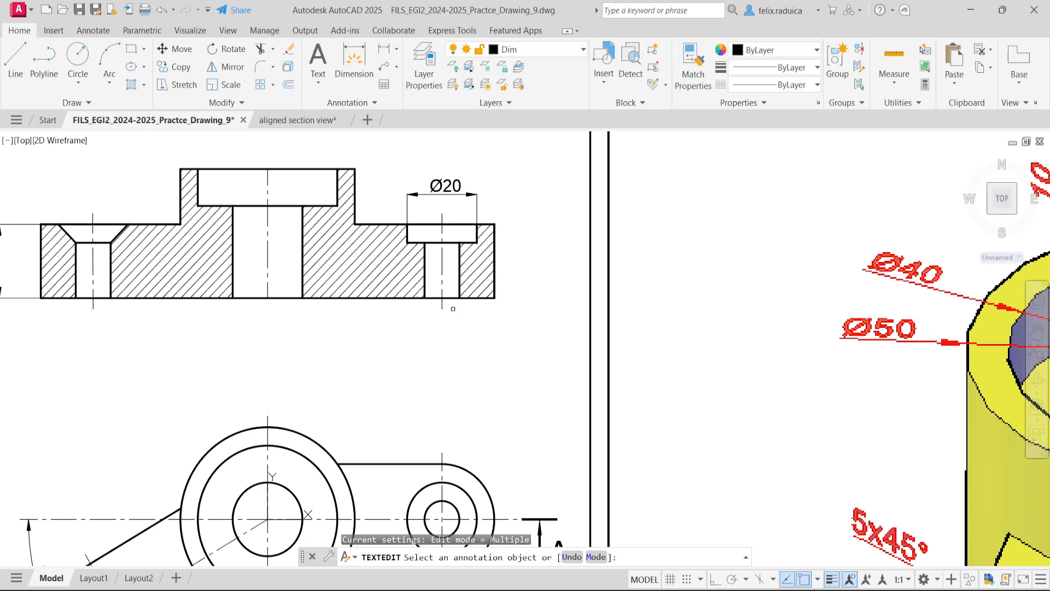
key("Return")
- Add a horizontal linear dimension across the right arm's small hole, placed below section A-A with its text outside the extension lines
type("di")
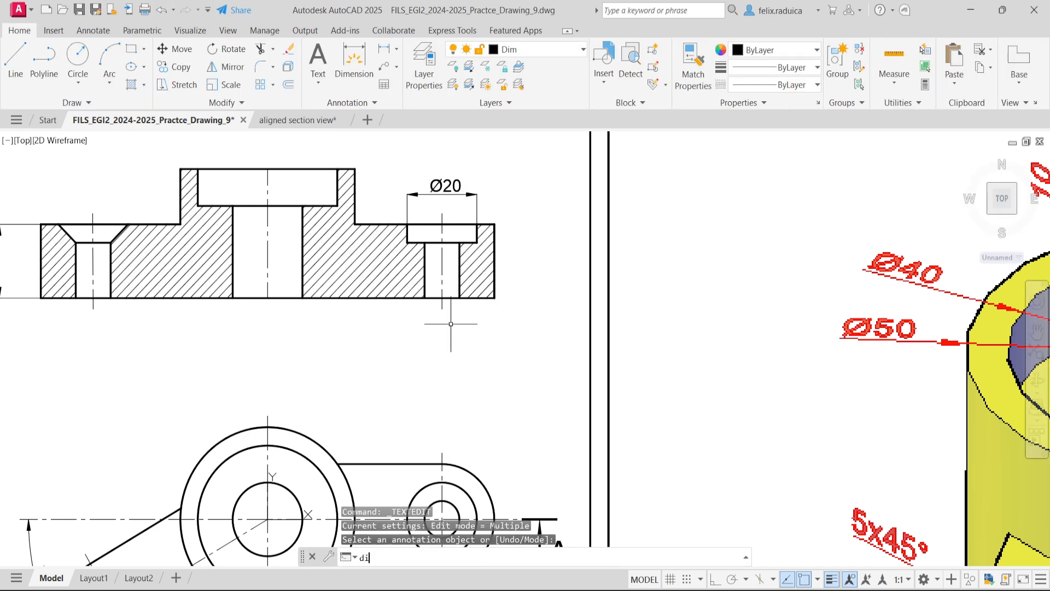
type("mlin")
key("Return")
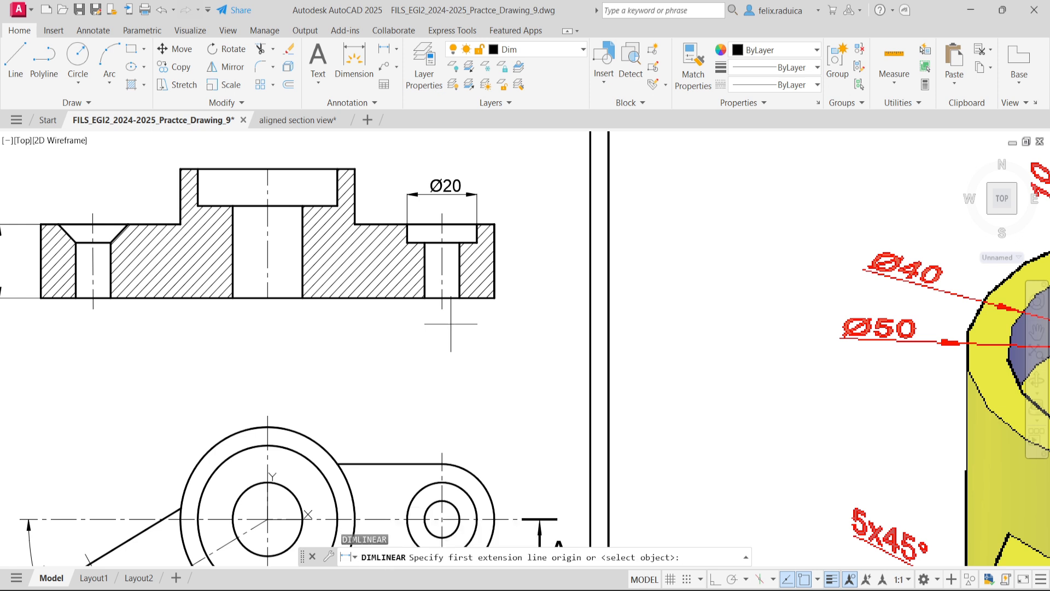
left_click(424, 297)
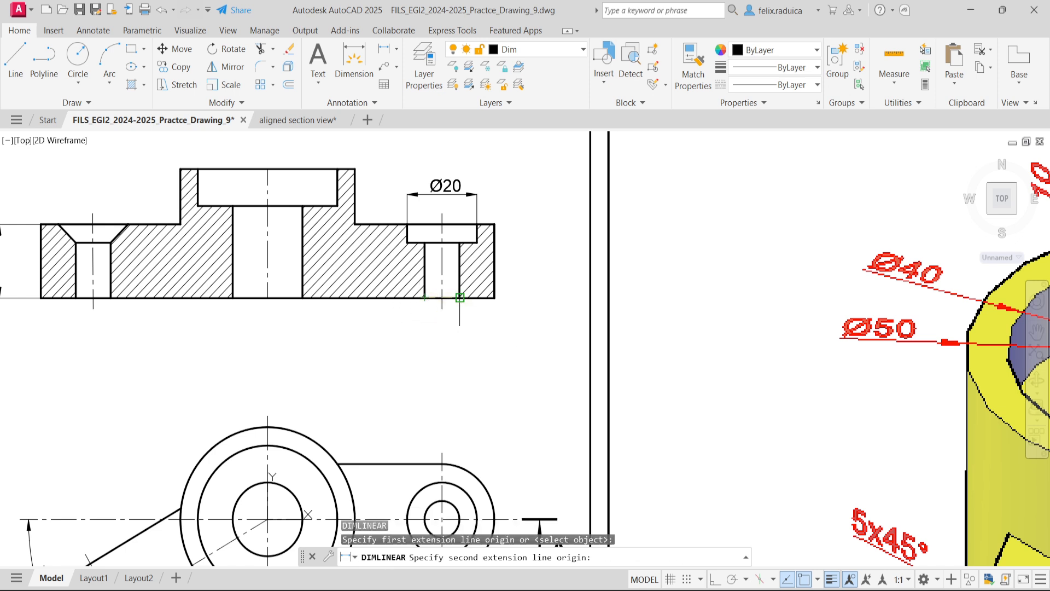
left_click(456, 297)
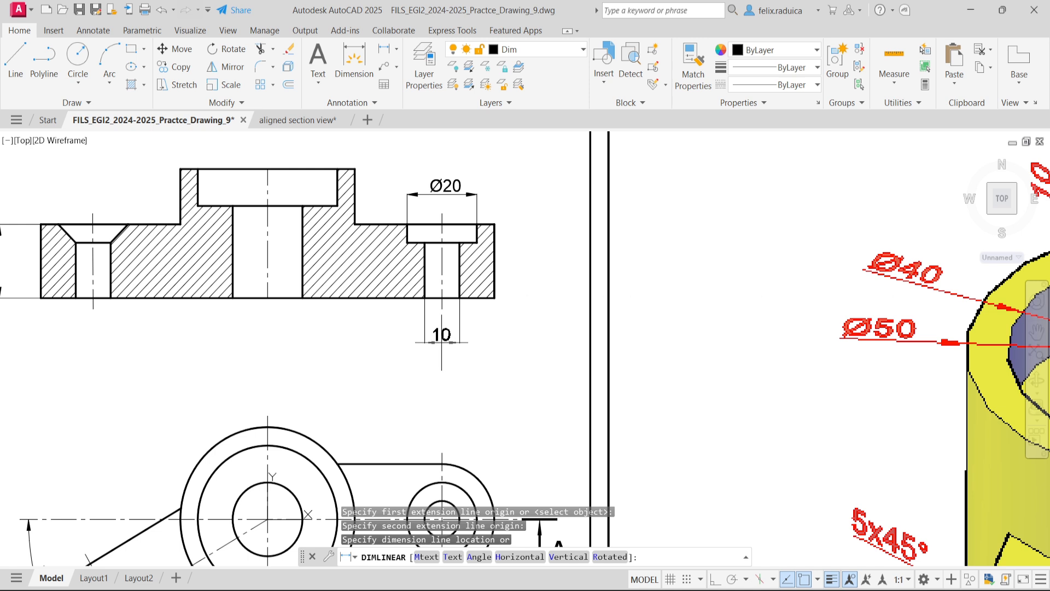
left_click(497, 340)
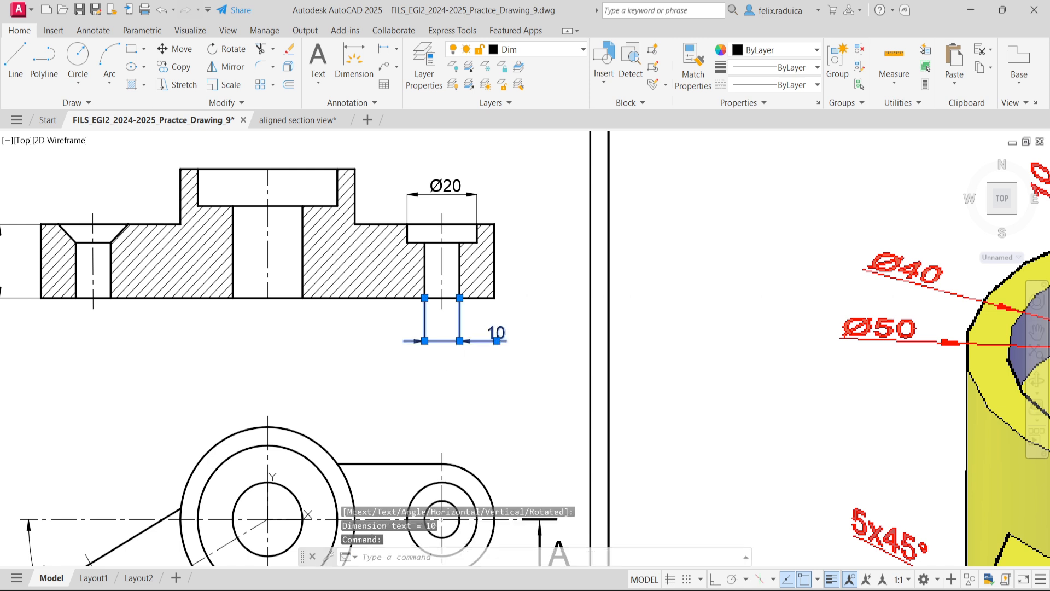
- Add a diameter symbol before the small hole's dimension text so it reads Ø10
double_click(497, 333)
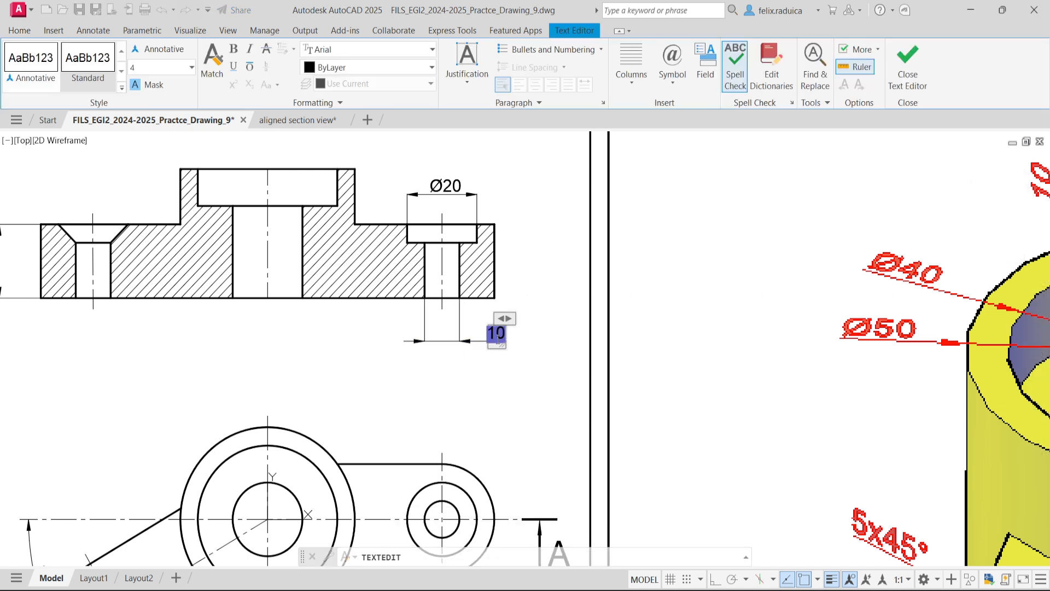
type("%%")
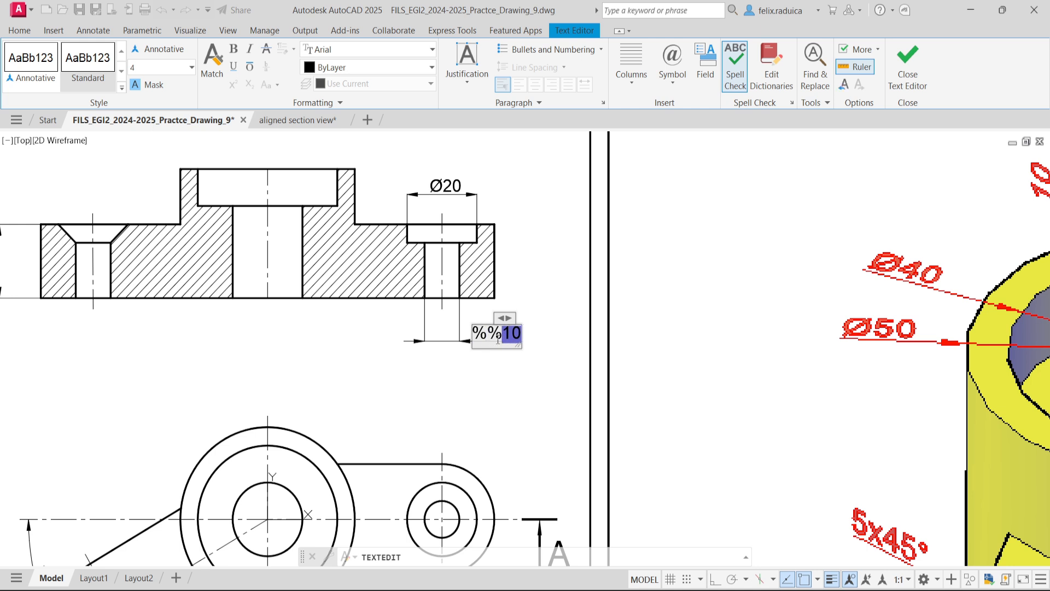
type("c")
left_click(530, 302)
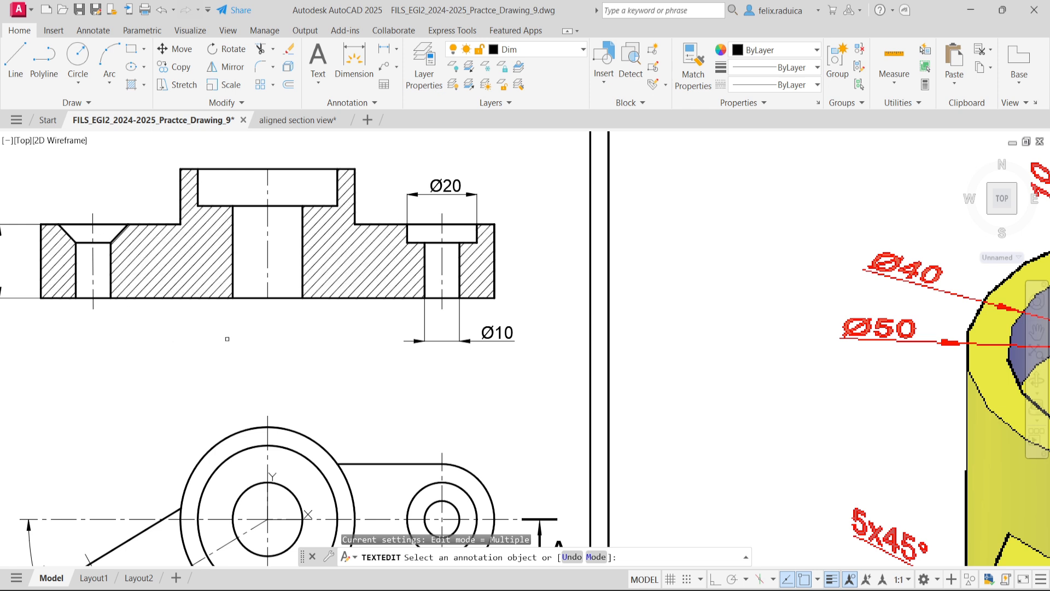
key("Return")
- Extend the central bore's axis line in section A-A by 3 beyond the outline at both ends
left_click(267, 283)
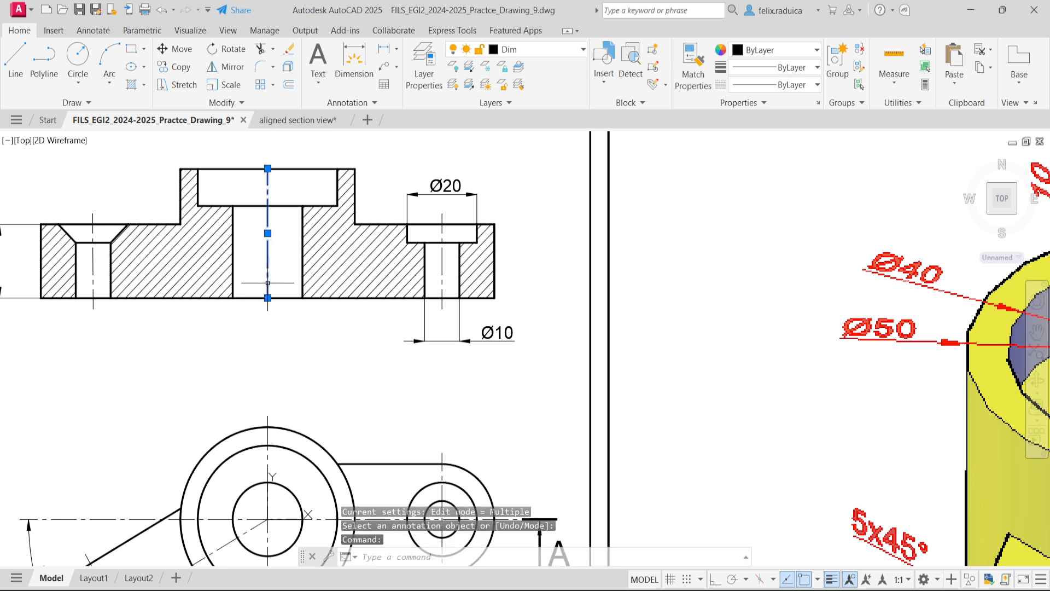
left_click(267, 297)
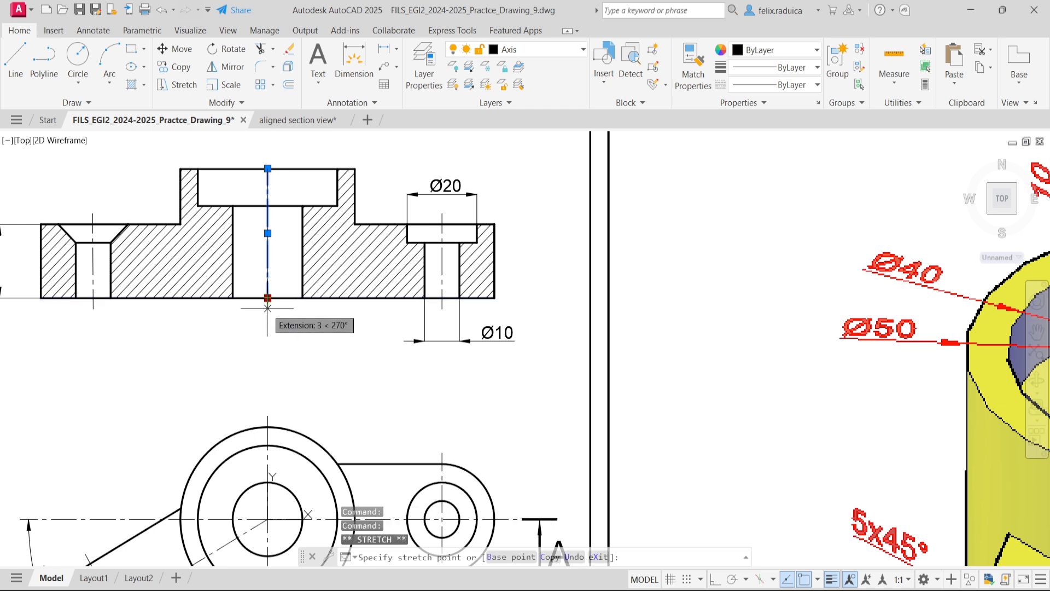
type("3")
key("Return")
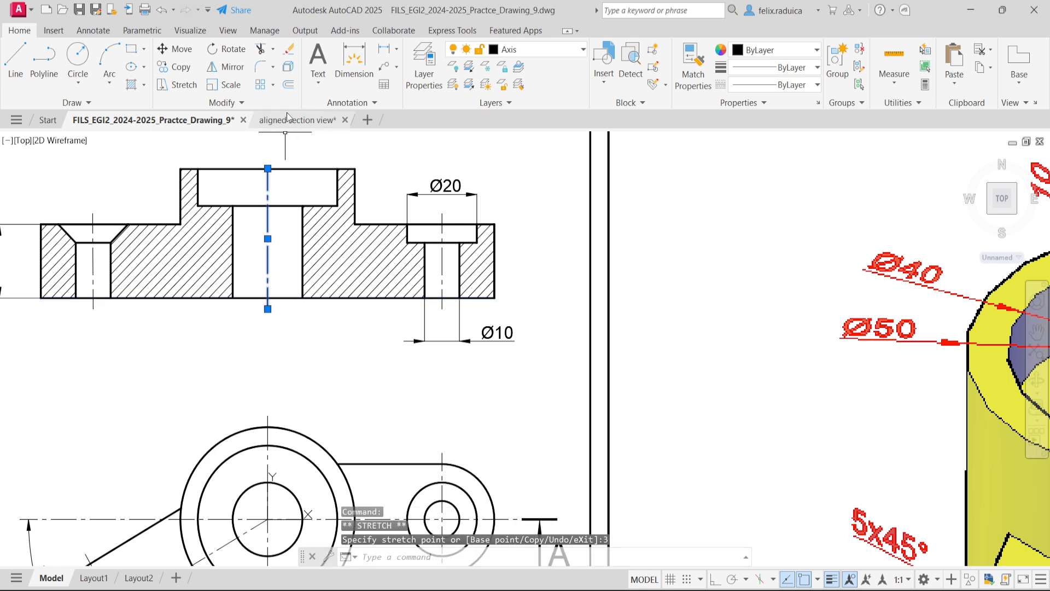
left_click(268, 169)
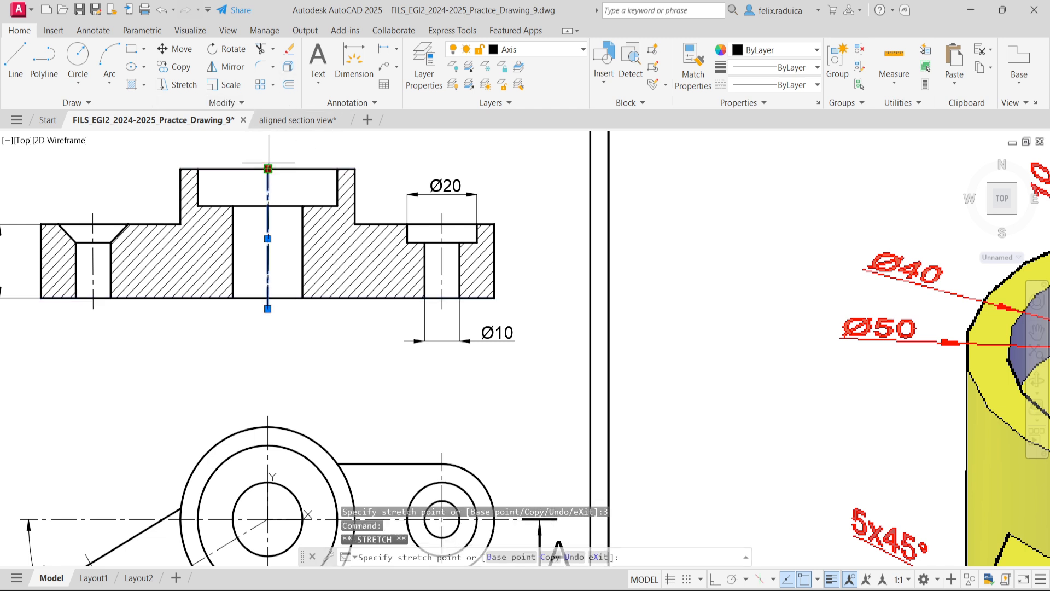
type("3")
key("Return")
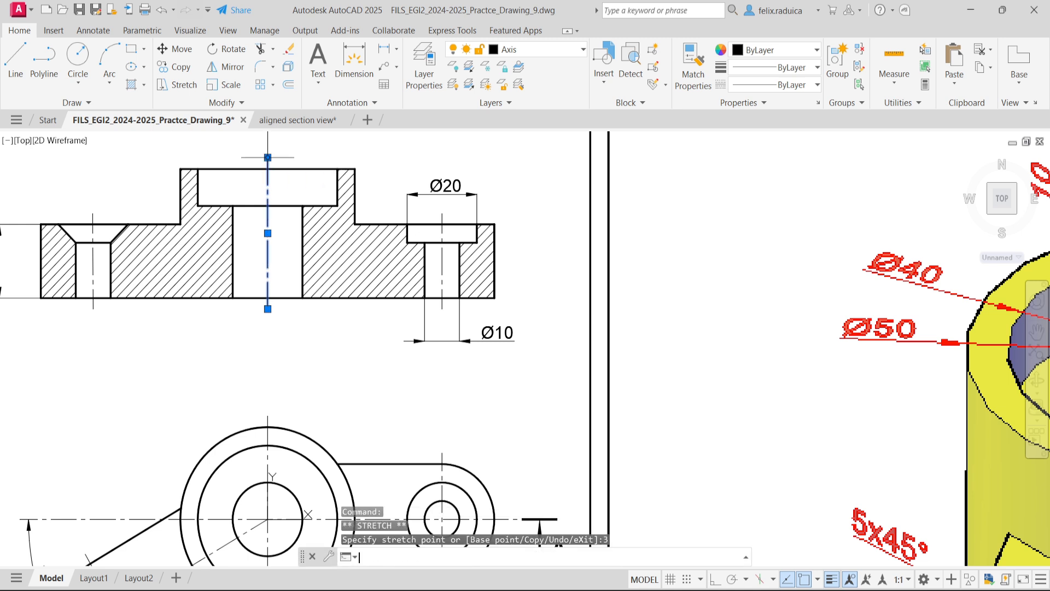
mouse_move(268, 164)
key("Escape")
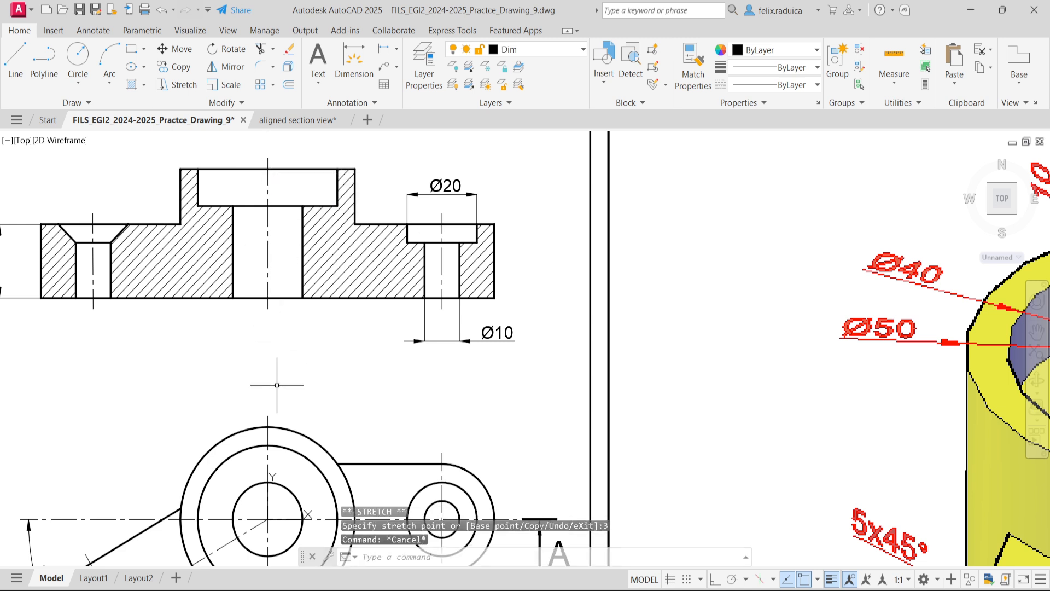
- Add a diameter dimension to the central boss's outer circle in the plan view, with its text in the circle's lower-right part
scroll(266, 298, "down", 3)
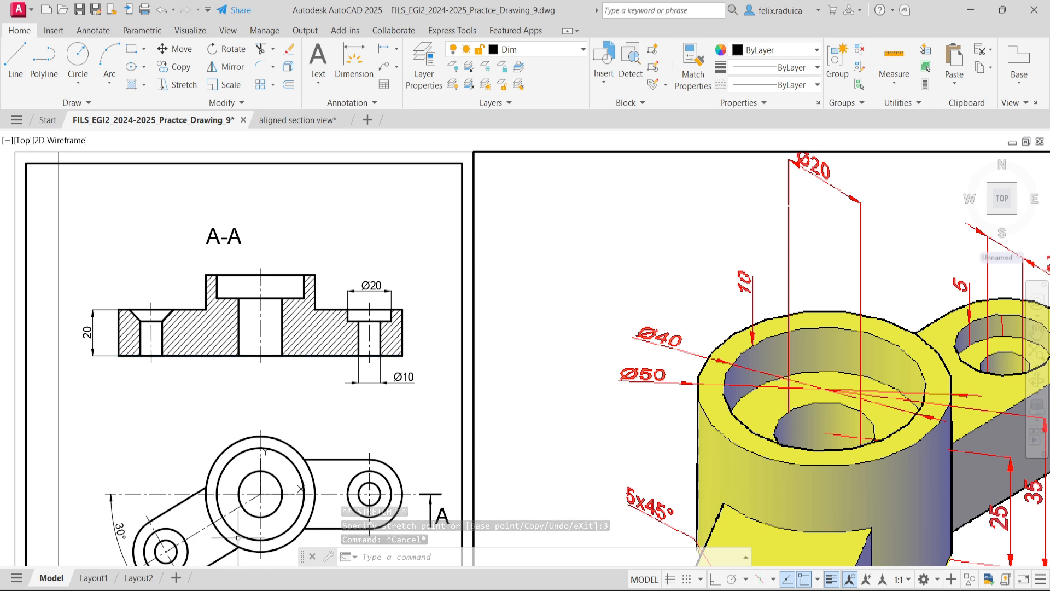
type("dim")
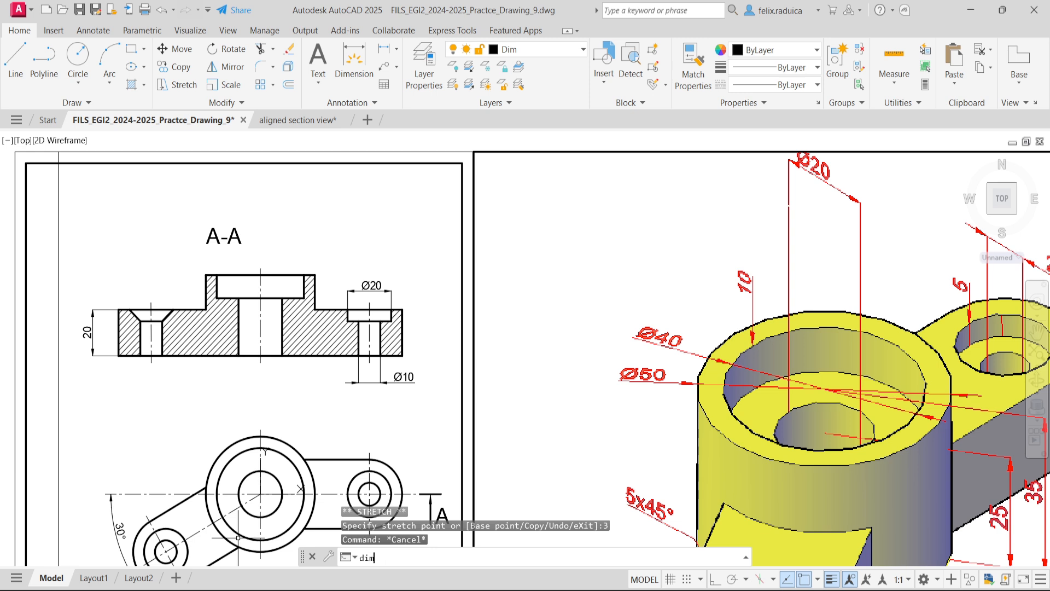
type("dia")
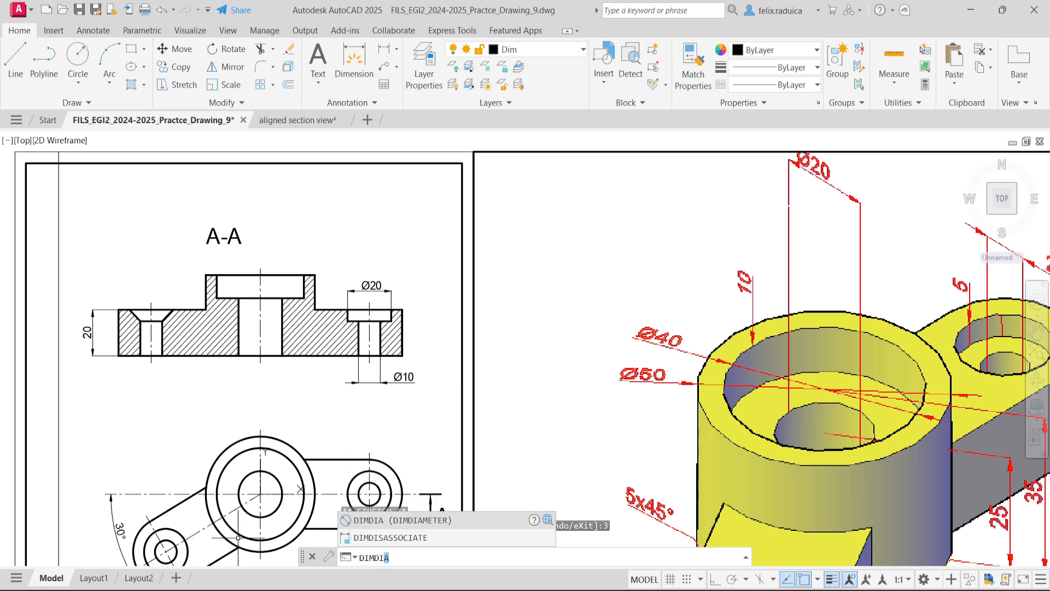
key("Return")
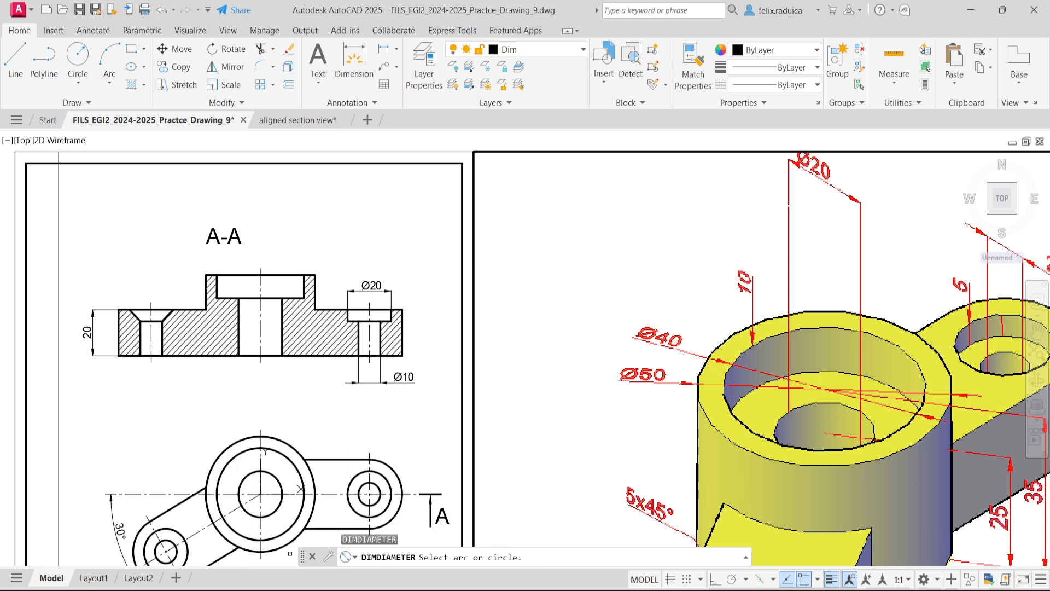
left_click(290, 540)
scroll(283, 520, "up", 2)
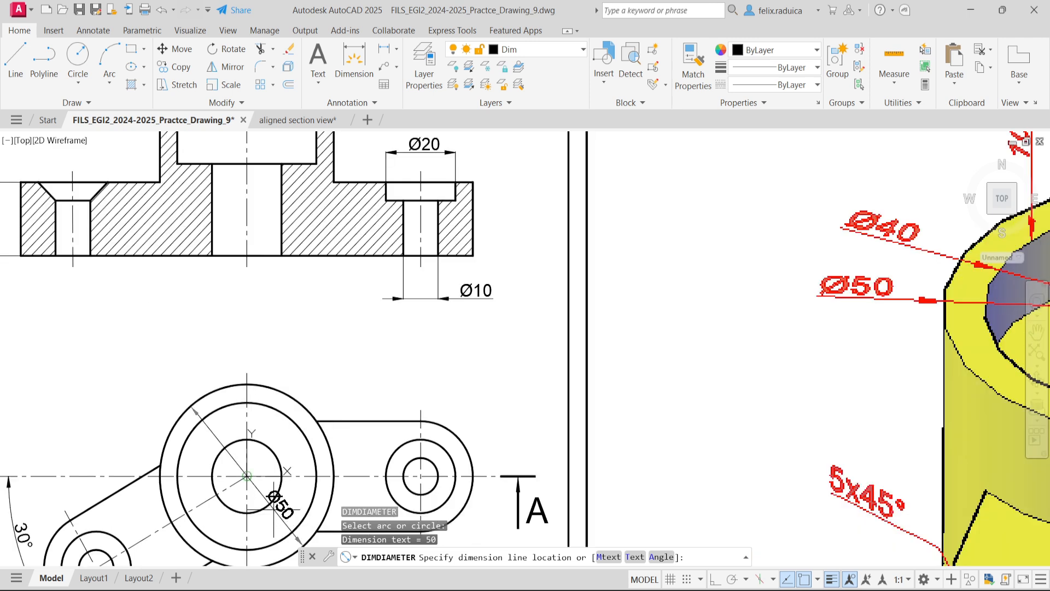
scroll(274, 512, "up", 2)
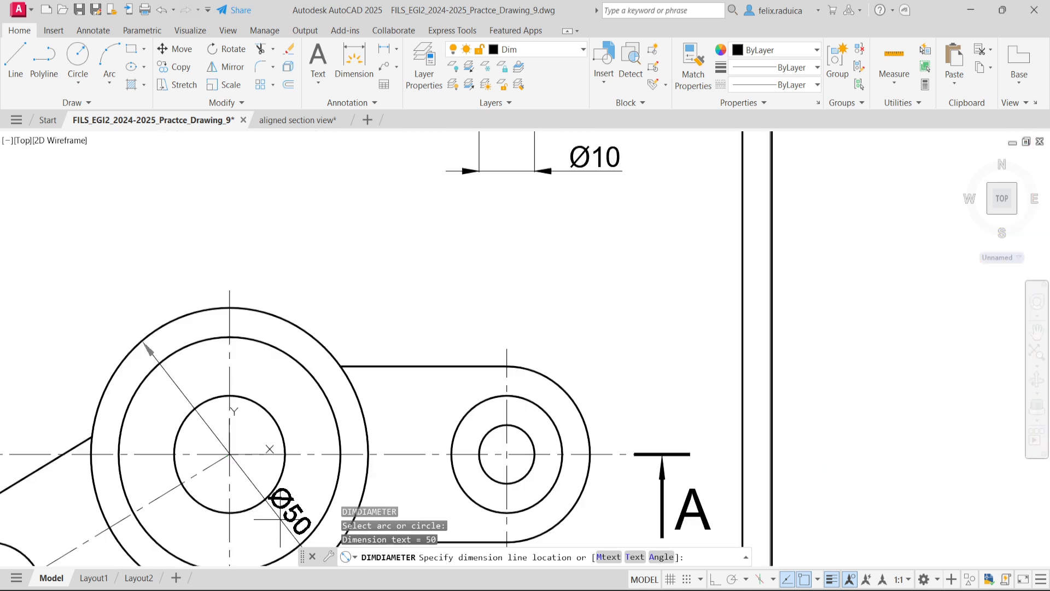
left_click(282, 518)
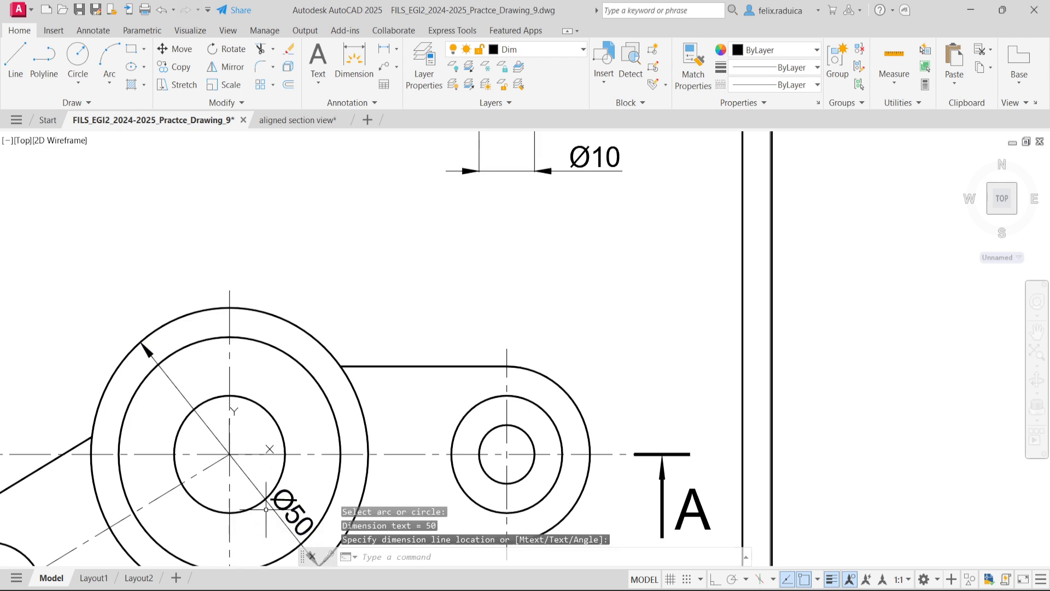
scroll(264, 510, "down", 4)
scroll(255, 446, "up", 2)
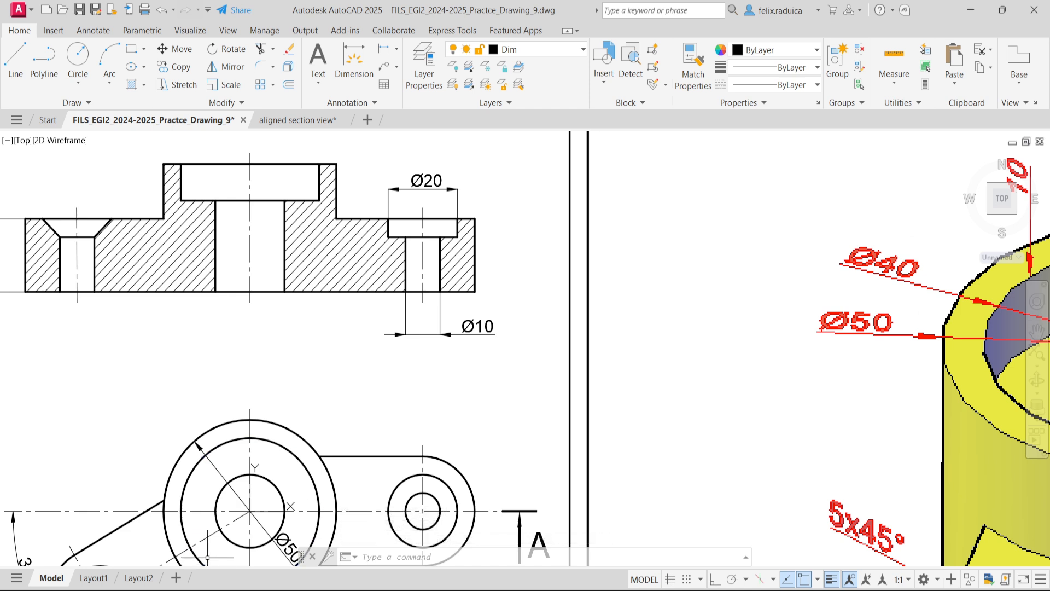
type("diml")
key("Escape")
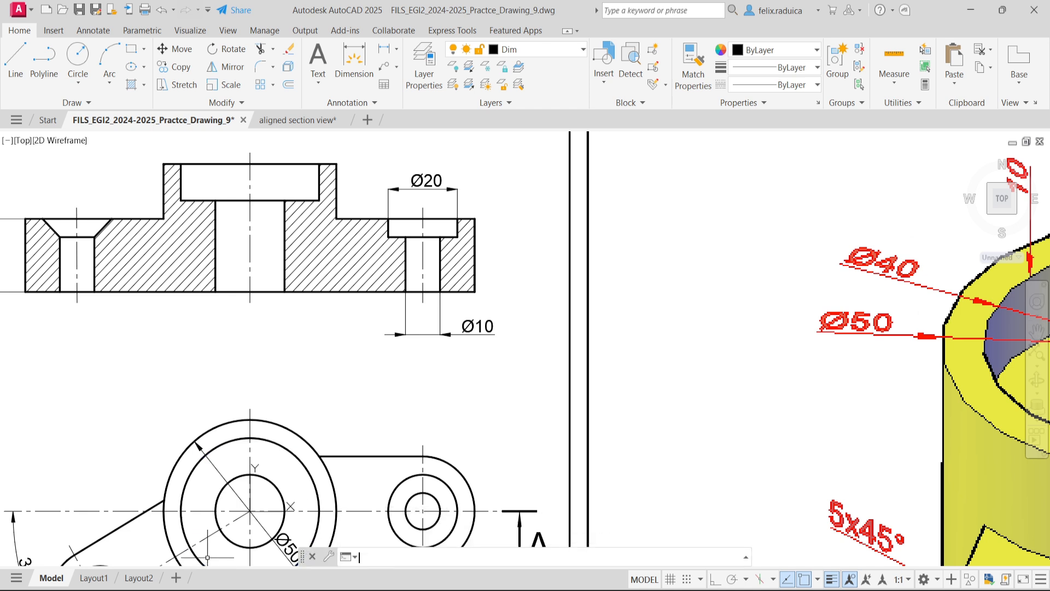
- Add a diameter dimension to the central counterbore circle in the plan view, with its text inside the circle's upper-right part
type("dimdia")
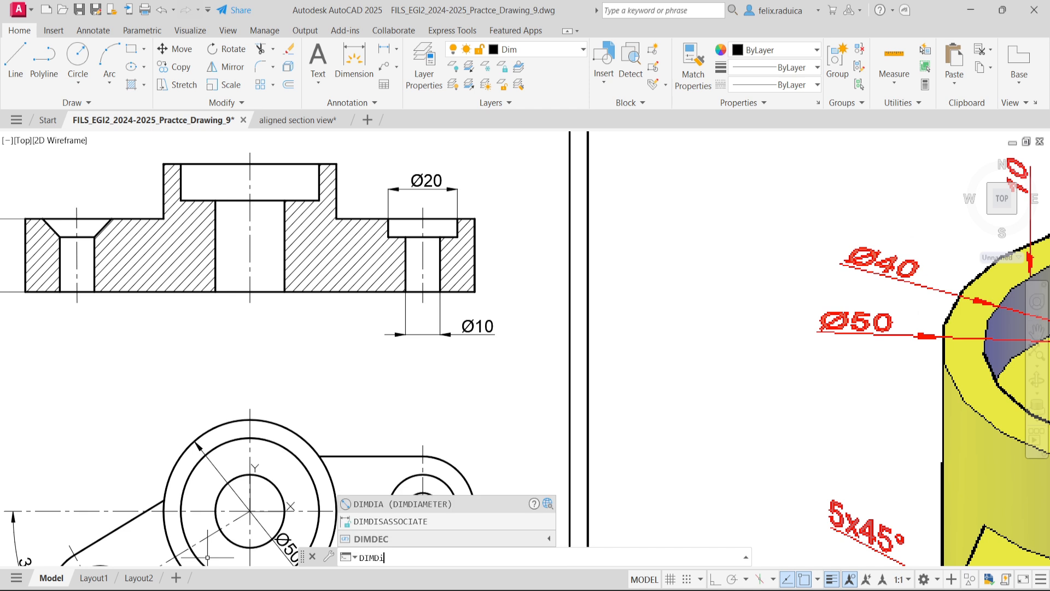
key("Return")
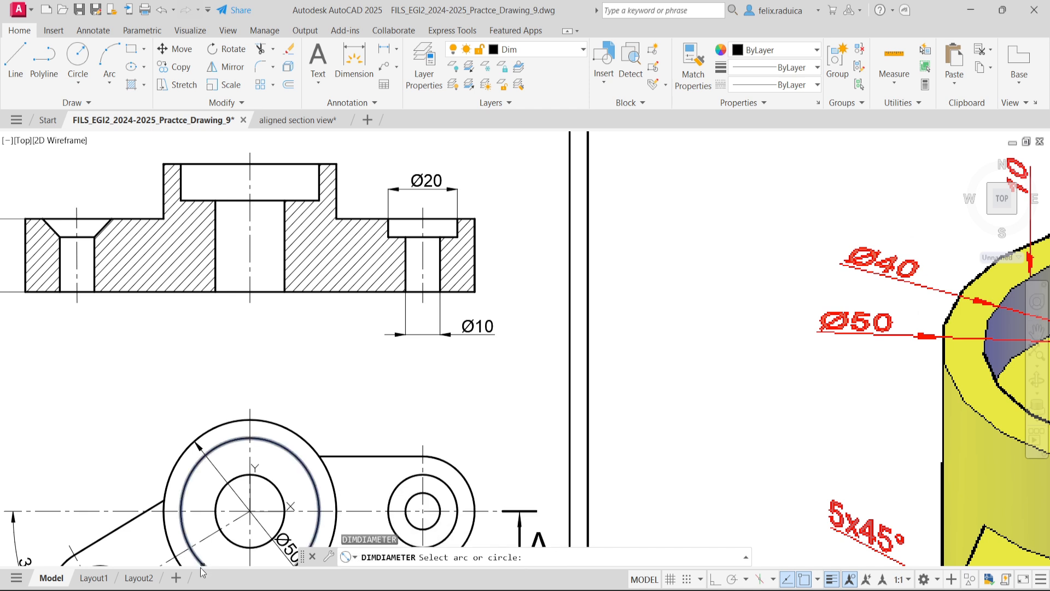
left_click(309, 474)
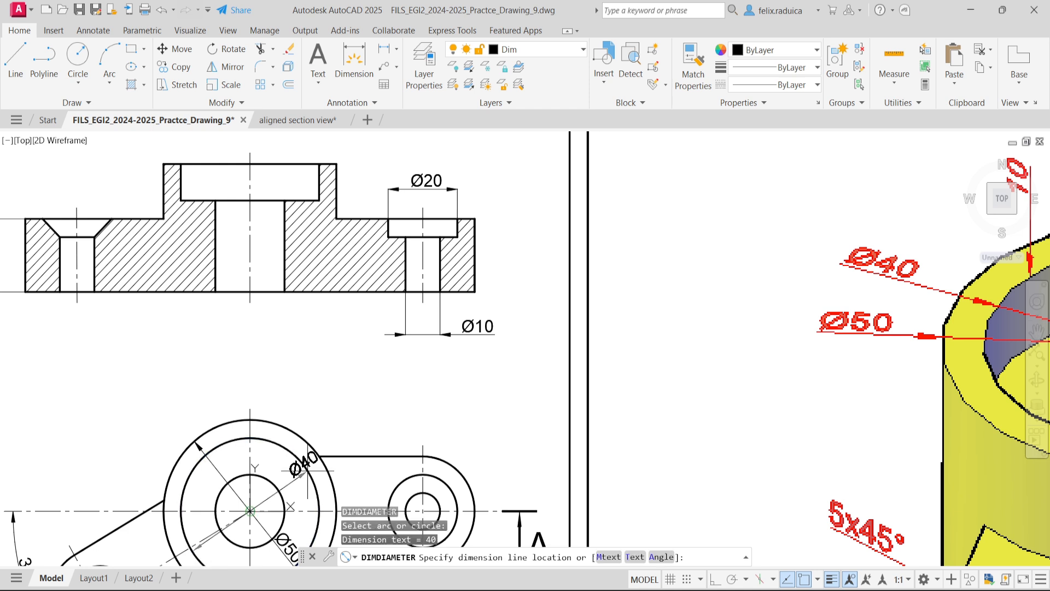
scroll(300, 480, "up", 2)
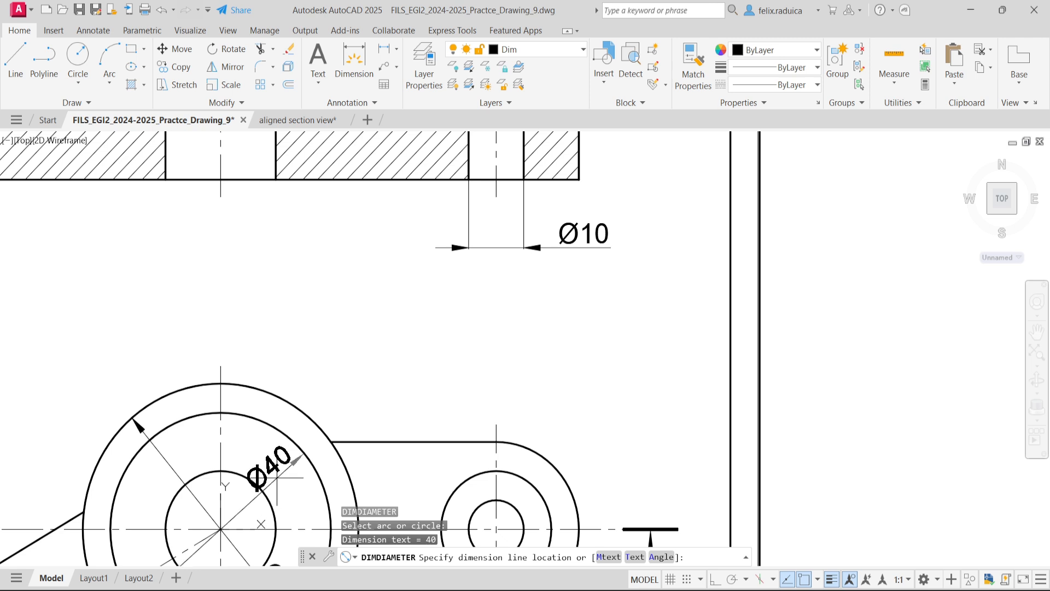
left_click(275, 484)
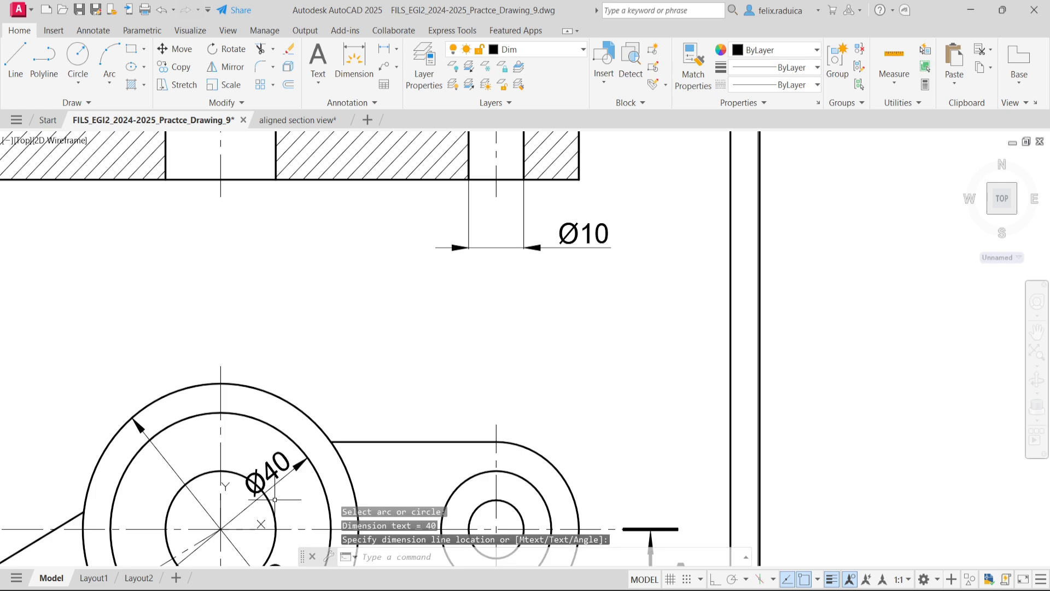
- Add a horizontal linear dimension across the central through-hole at the base of section A-A, placed centrally below the outline
middle_click(213, 302)
middle_click(212, 303)
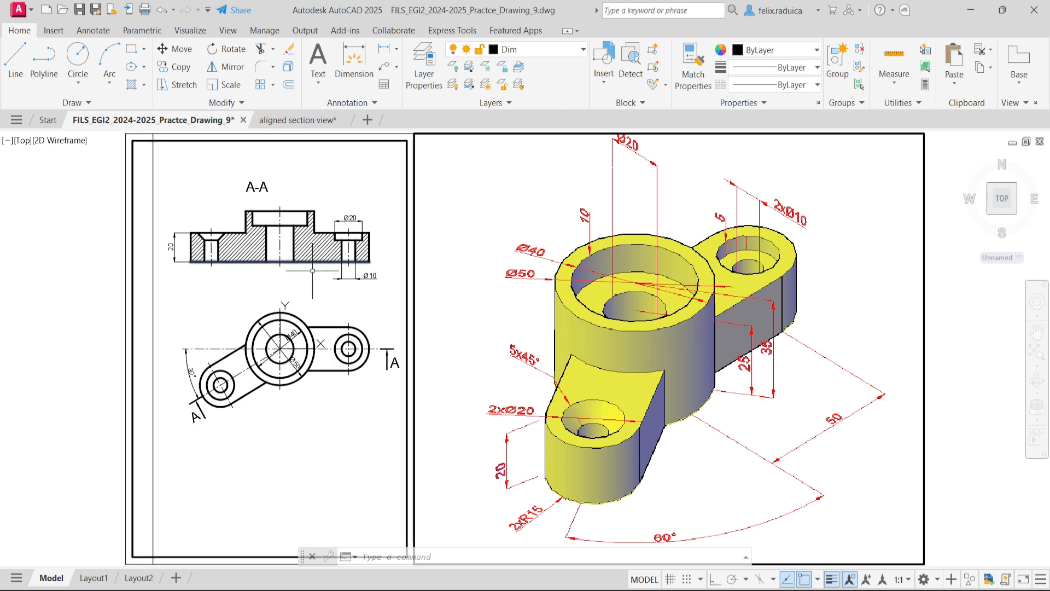
scroll(271, 269, "up", 2)
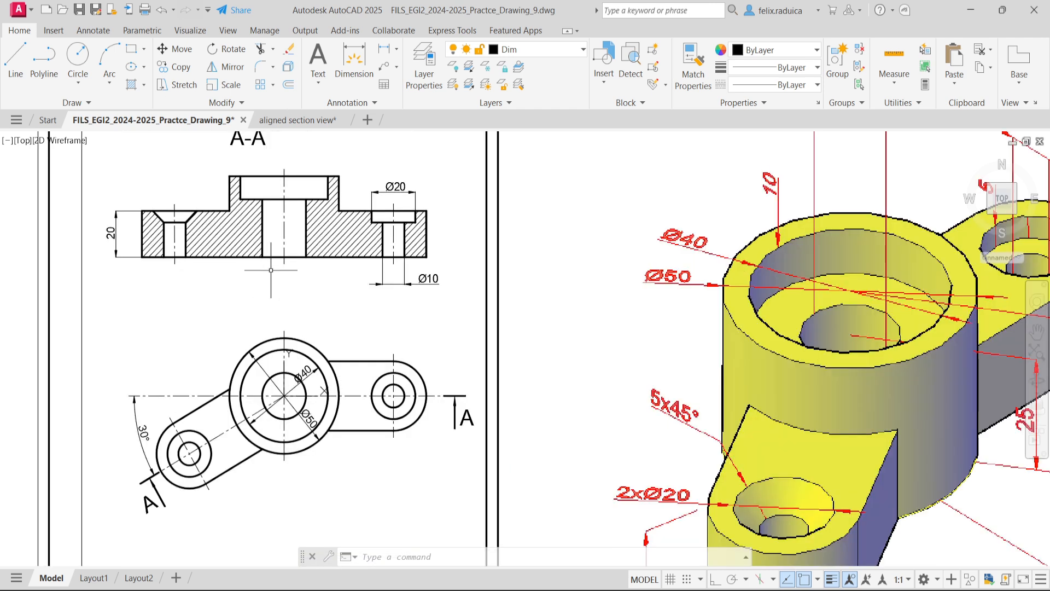
type("dimlin")
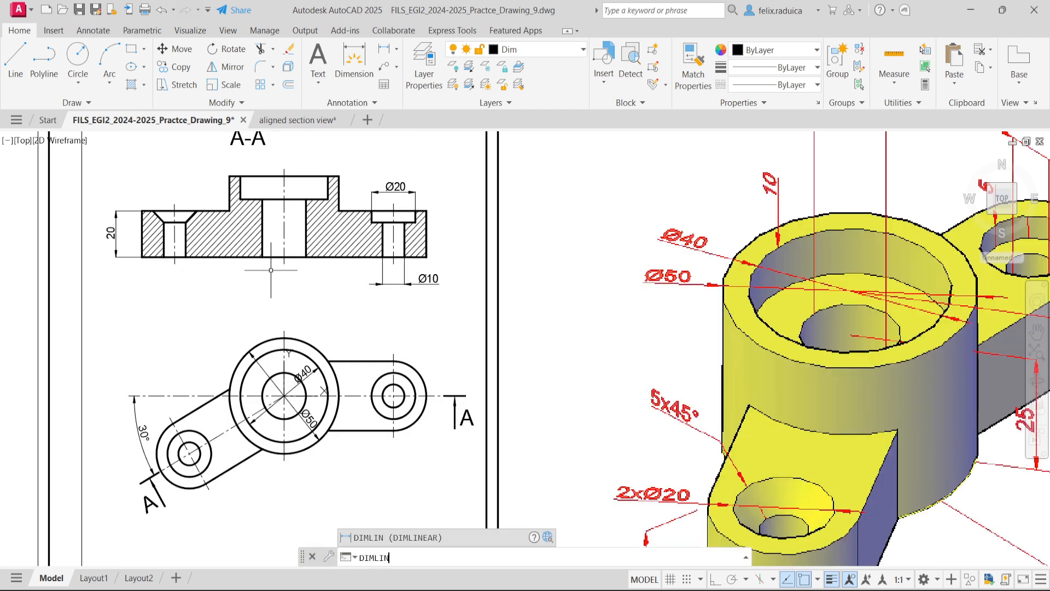
key("Return")
left_click(263, 257)
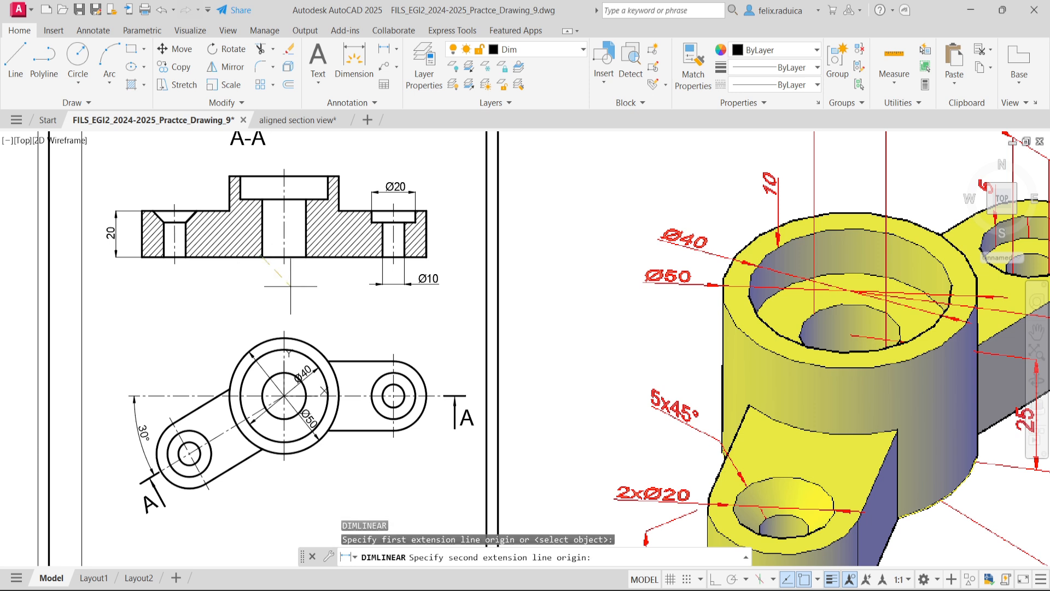
left_click(306, 257)
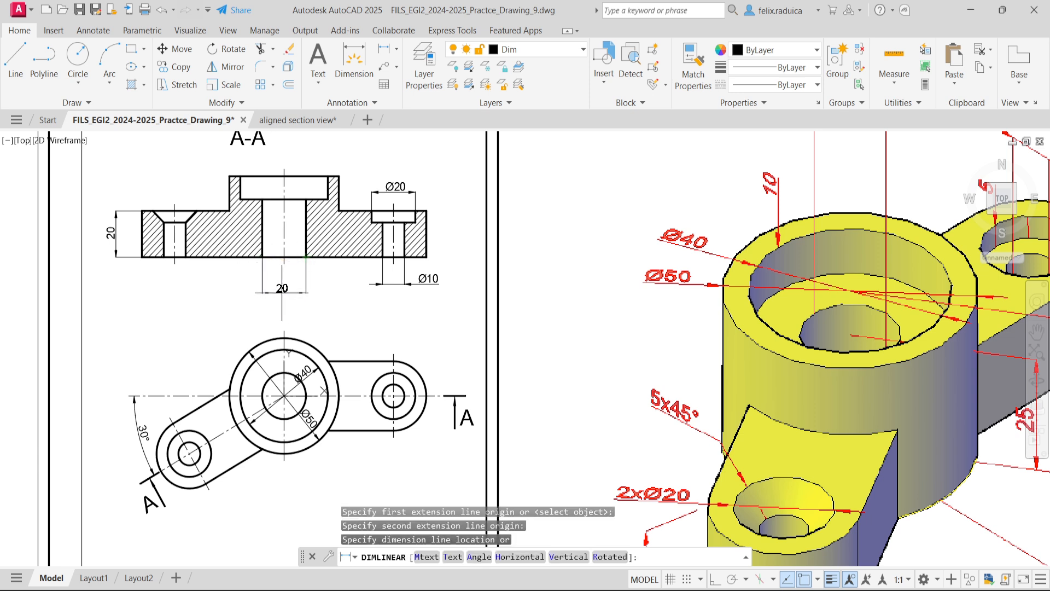
left_click(287, 289)
- Place the central through-hole's linear dimension below section A-A and prefix its text with the diameter symbol
left_click(287, 289)
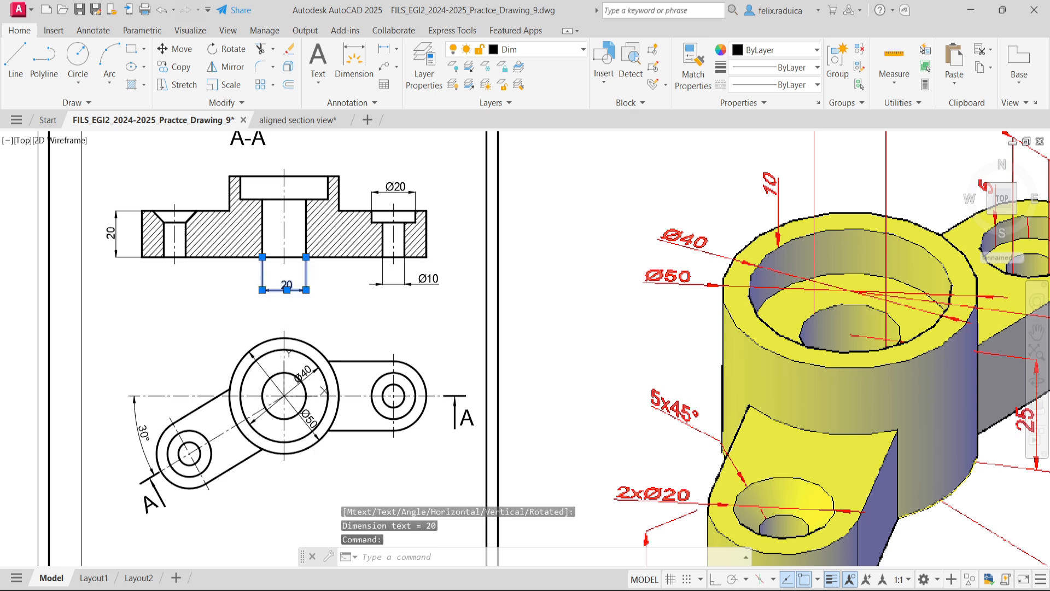
double_click(286, 284)
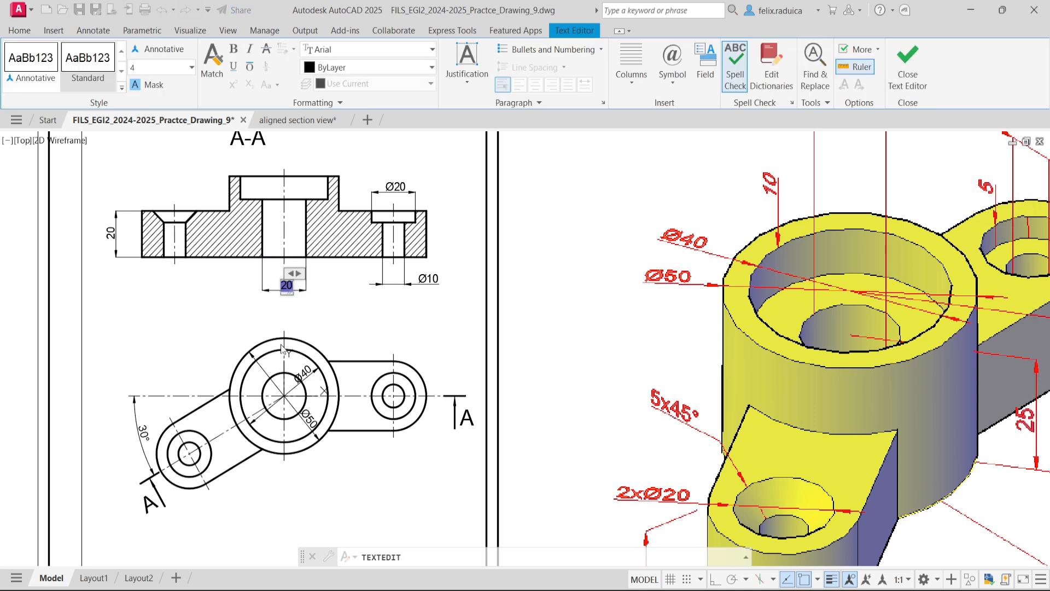
type("%%")
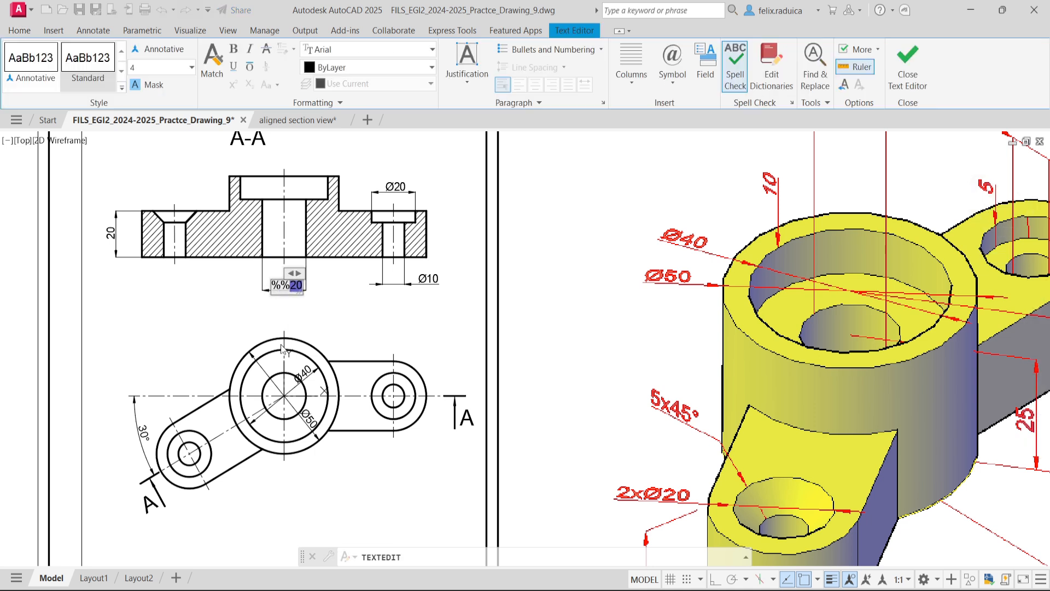
type("c")
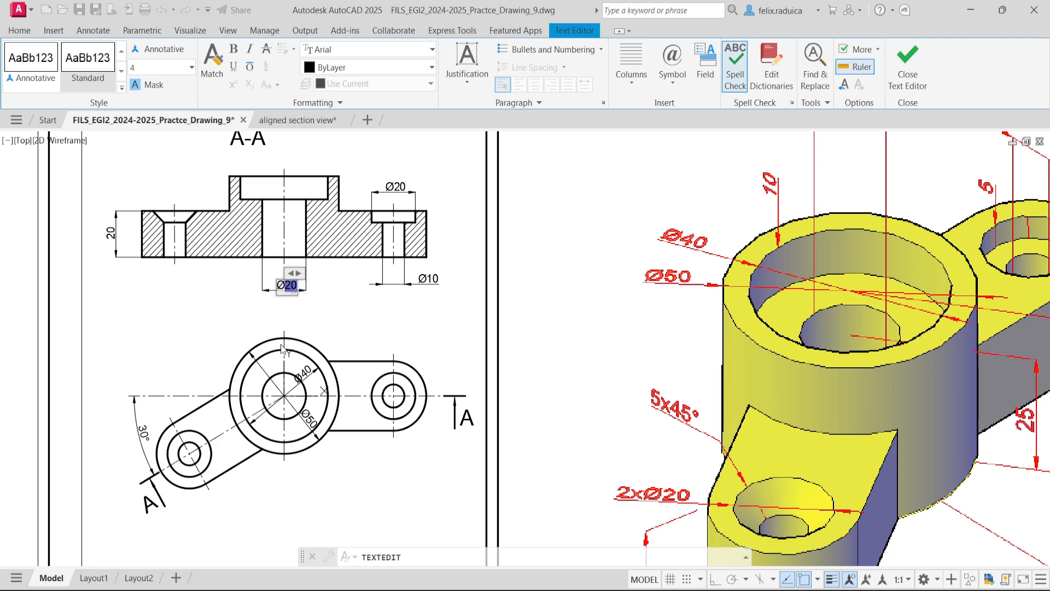
left_click(308, 312)
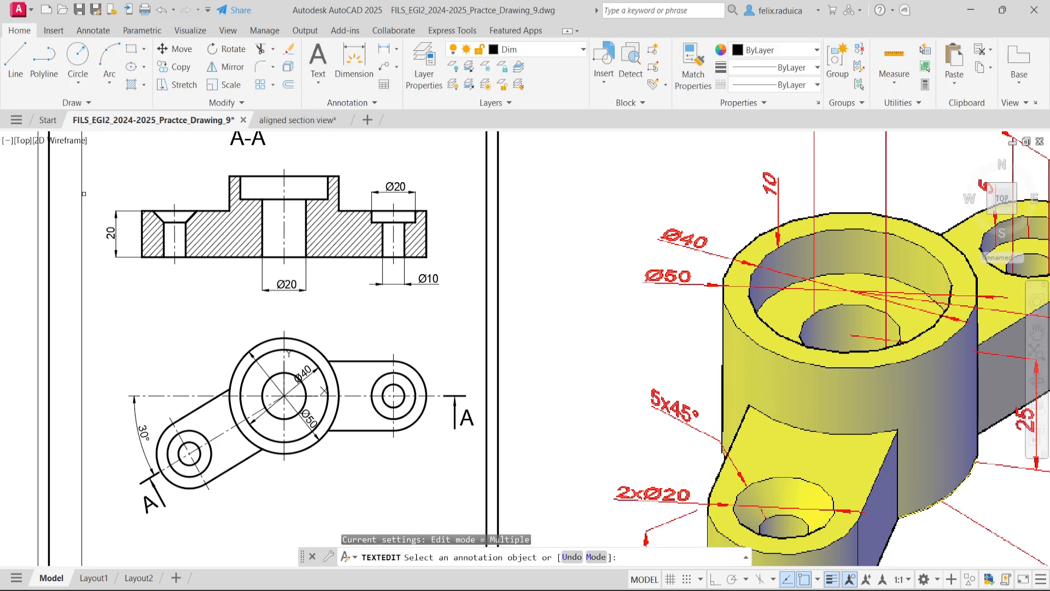
scroll(120, 185, "up", 2)
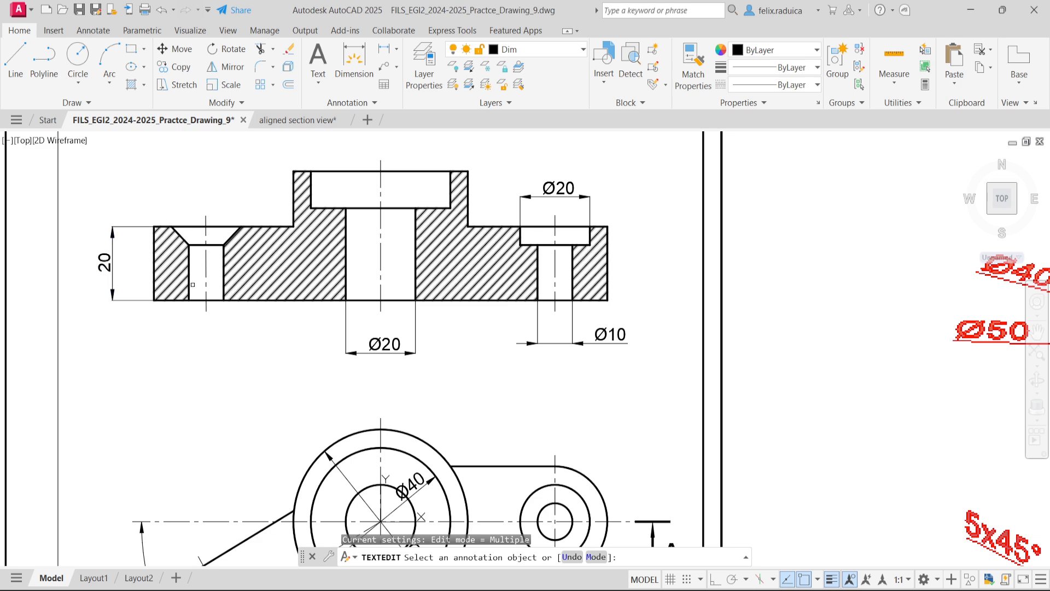
key("Escape")
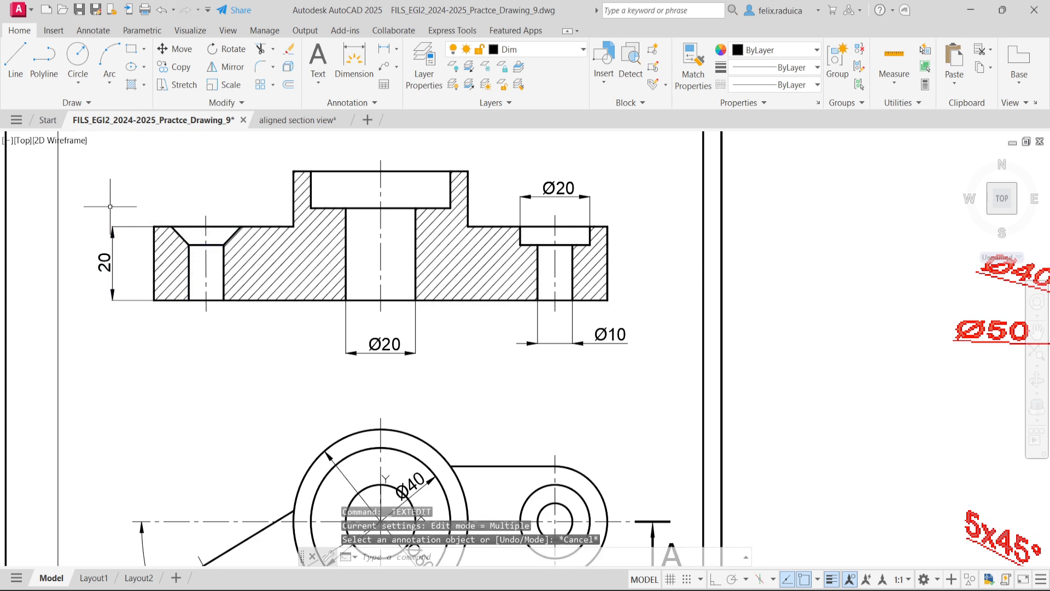
type("di")
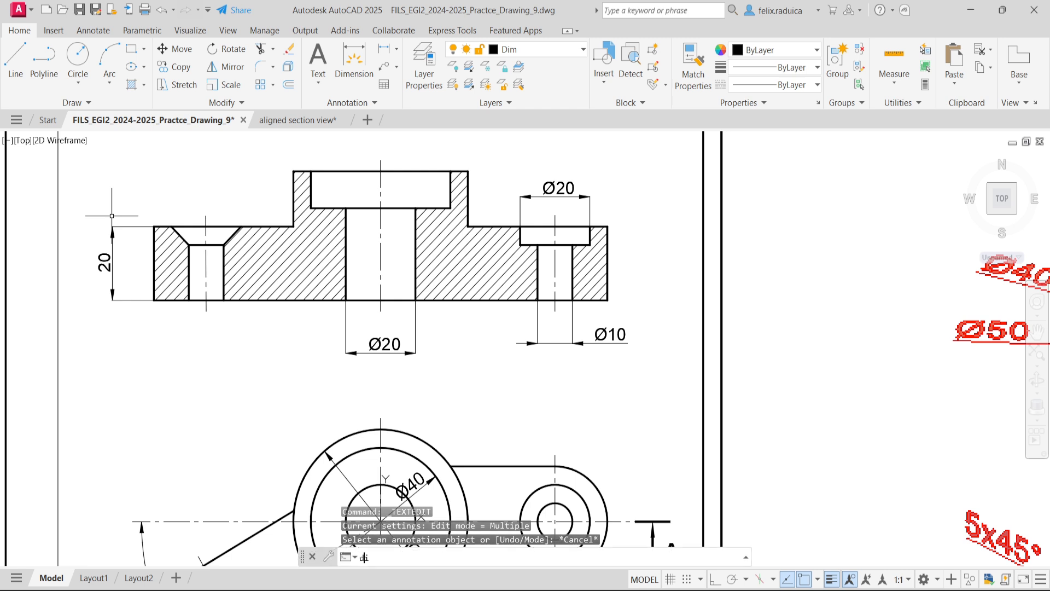
type("ml")
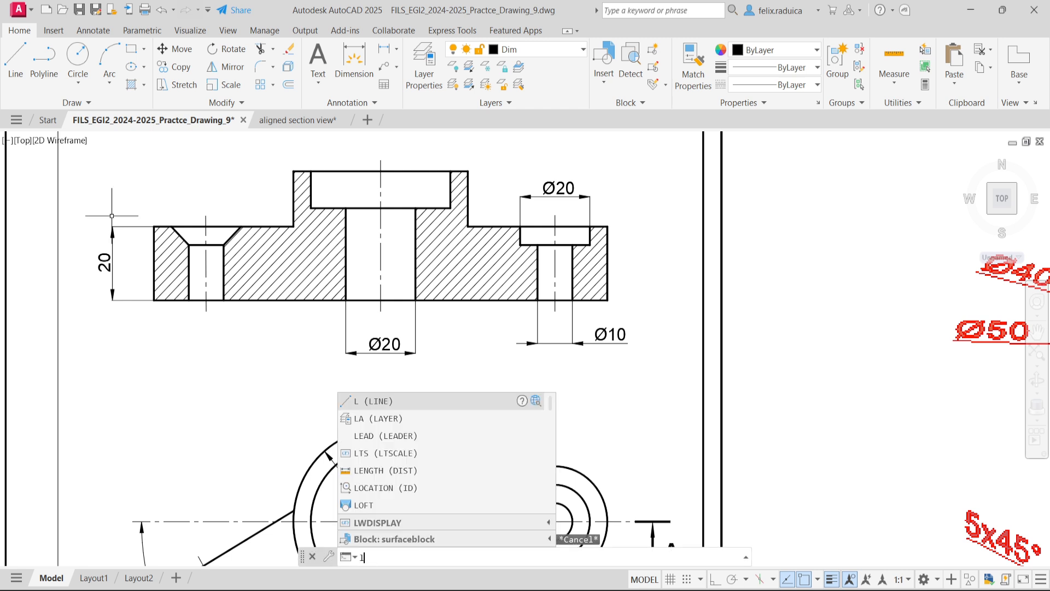
type("E")
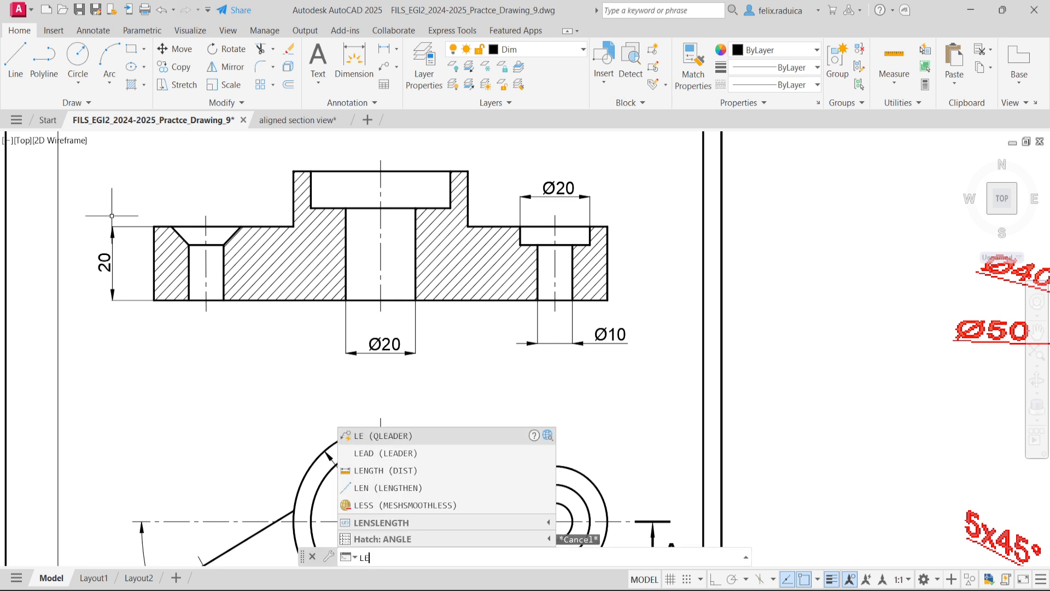
type("ADER")
key("Return")
left_click(172, 226)
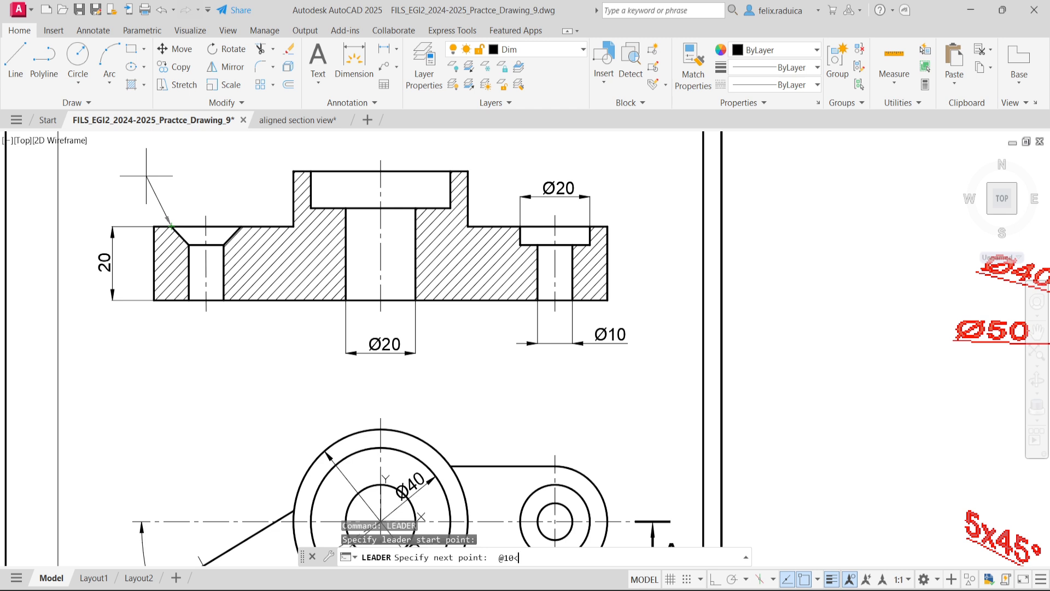
key("Return")
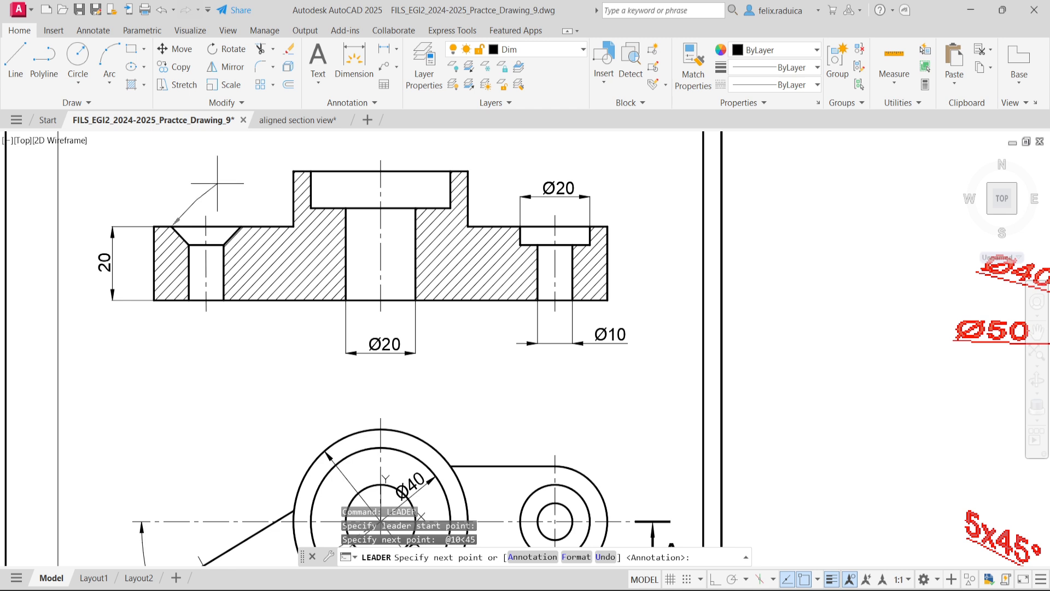
key("Escape")
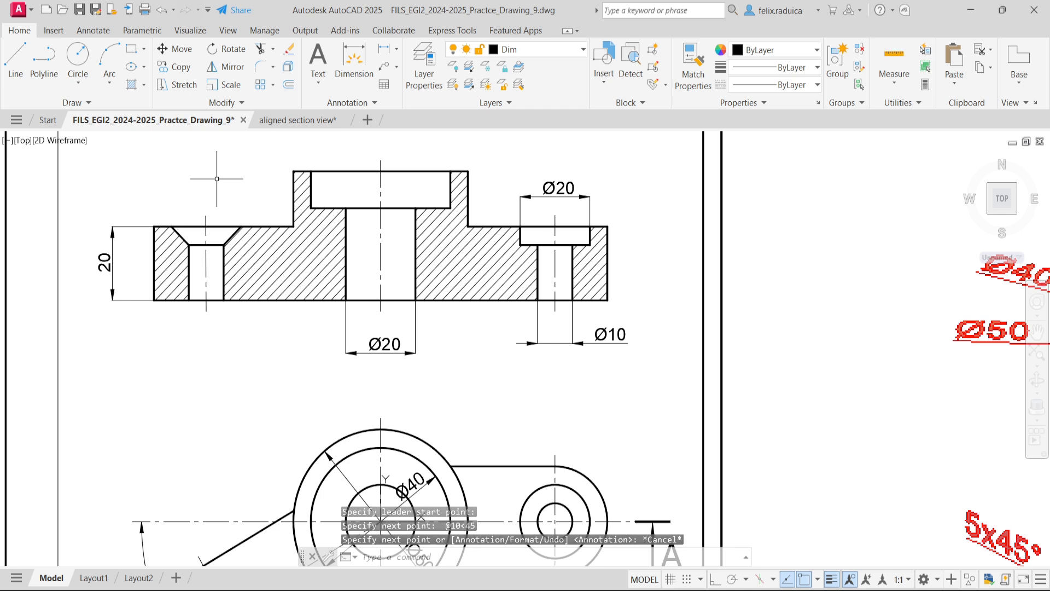
type("le")
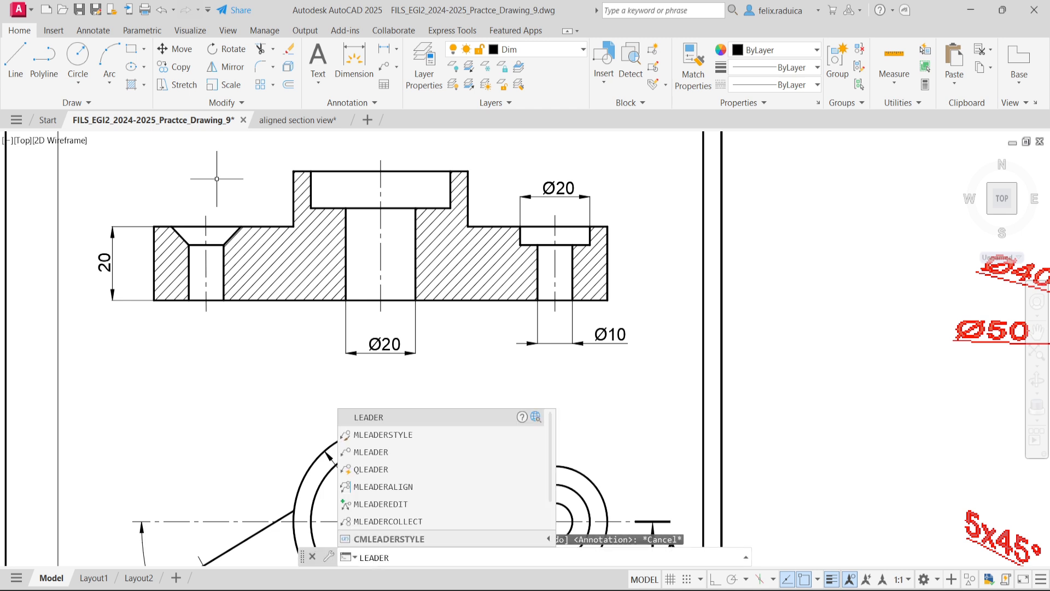
key("Return")
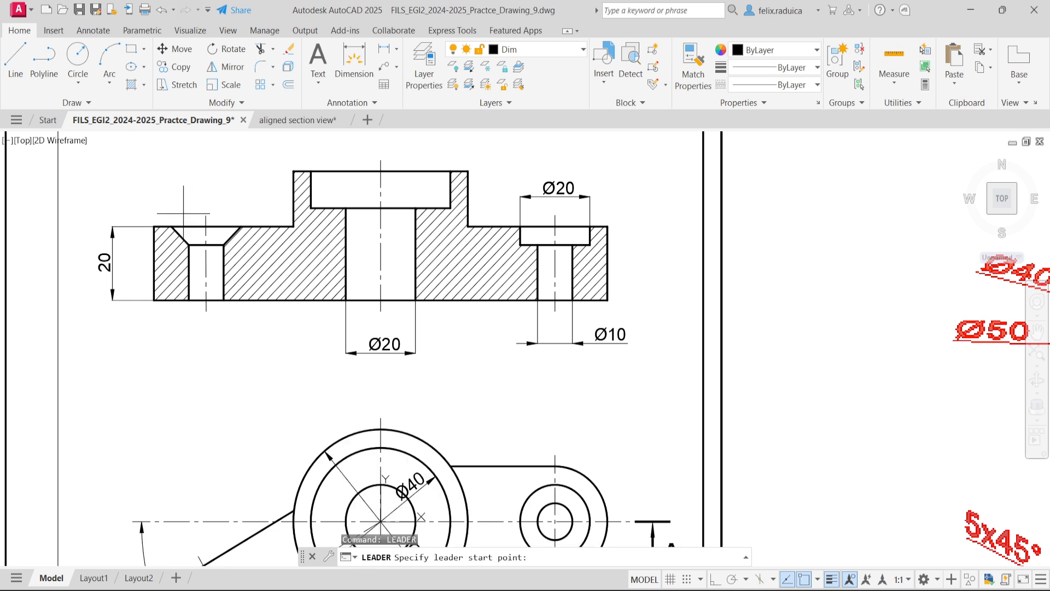
left_click(171, 225)
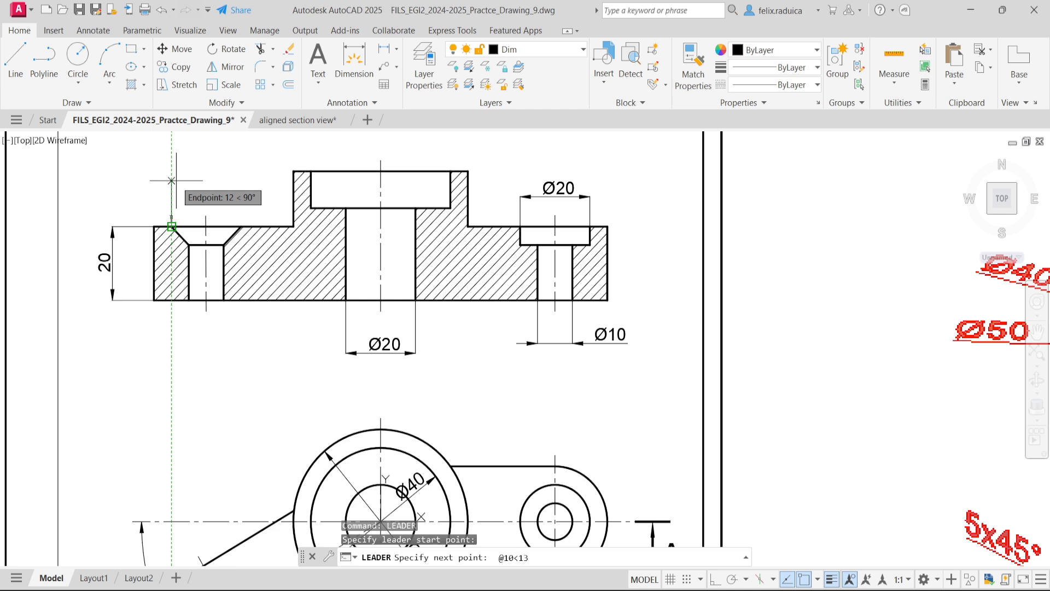
key("Return")
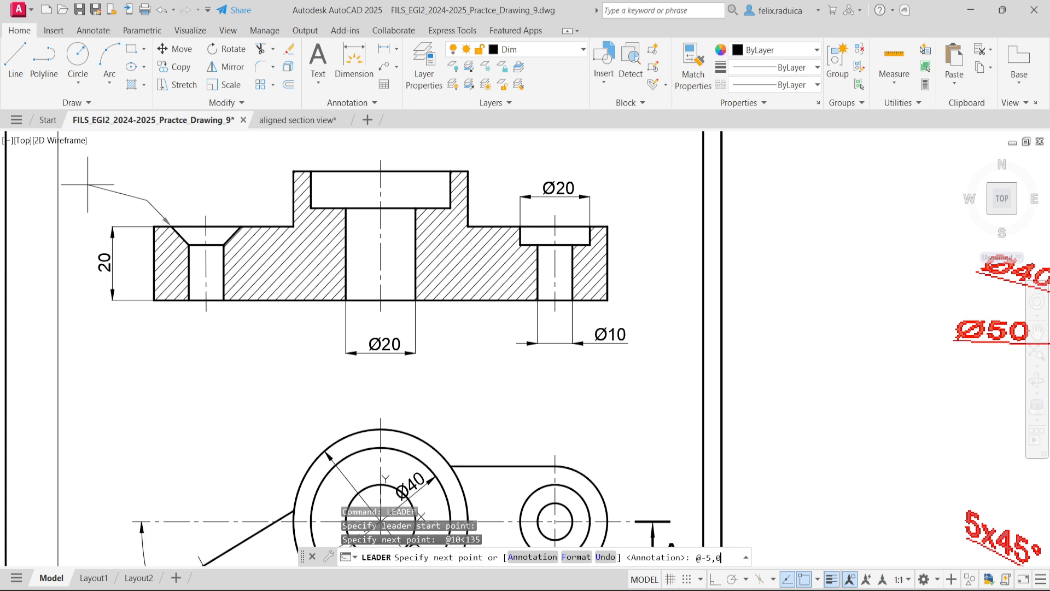
key("Return")
key("Return")
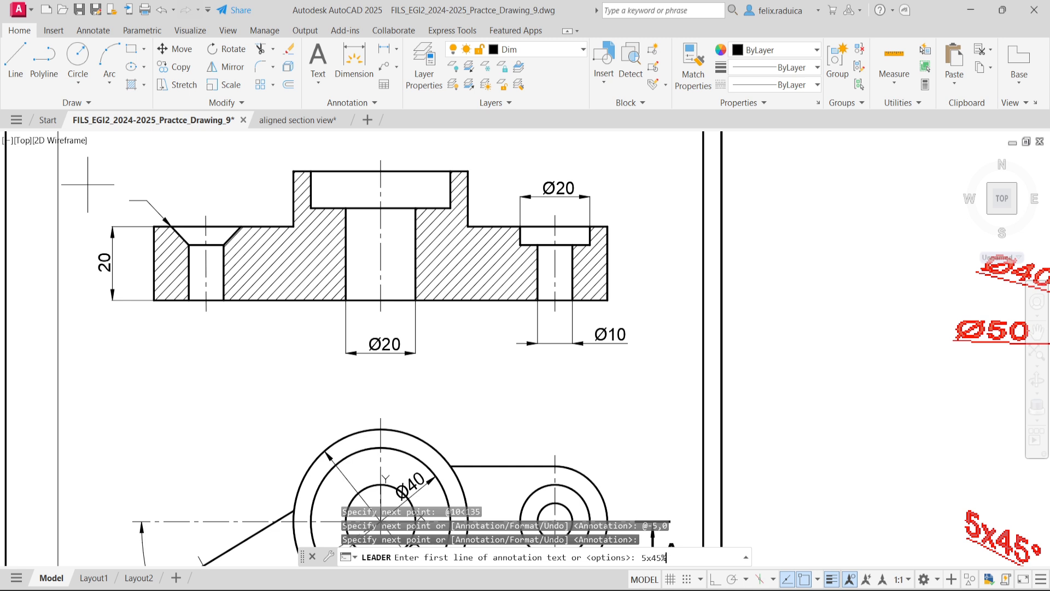
key("Return")
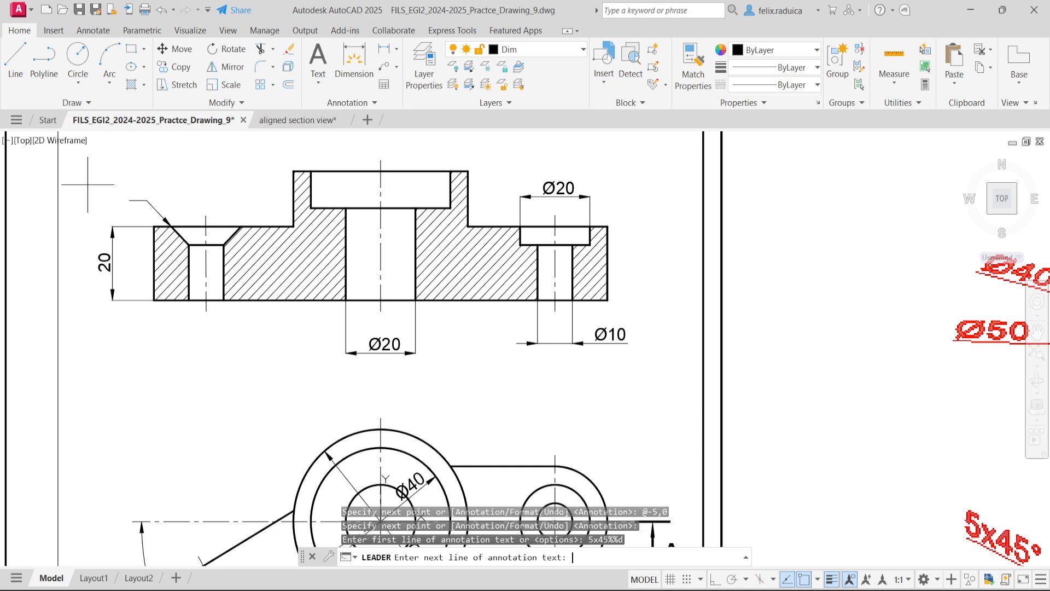
key("Return")
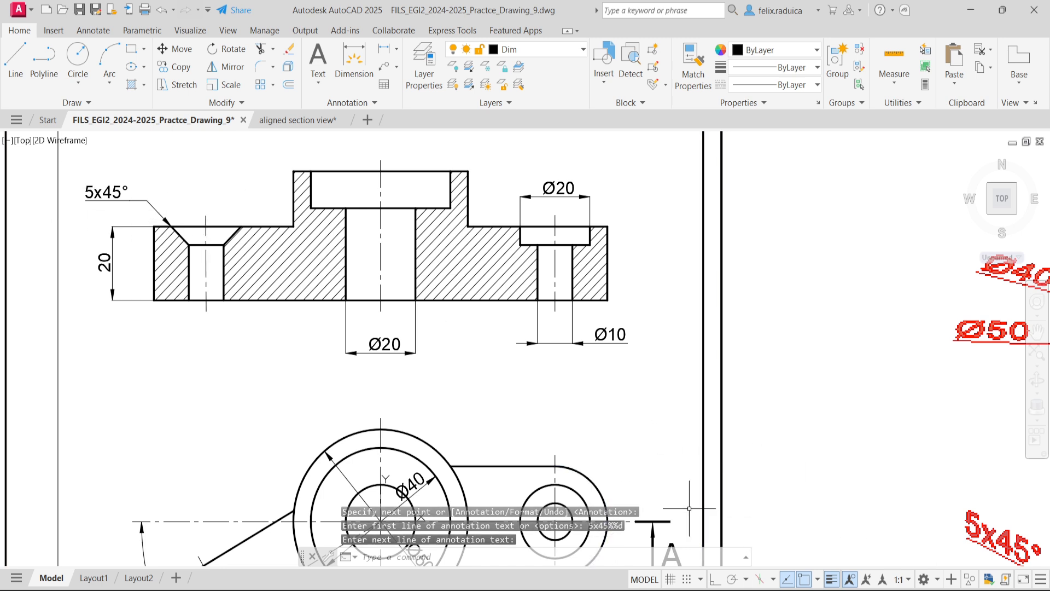
scroll(373, 261, "down", 5)
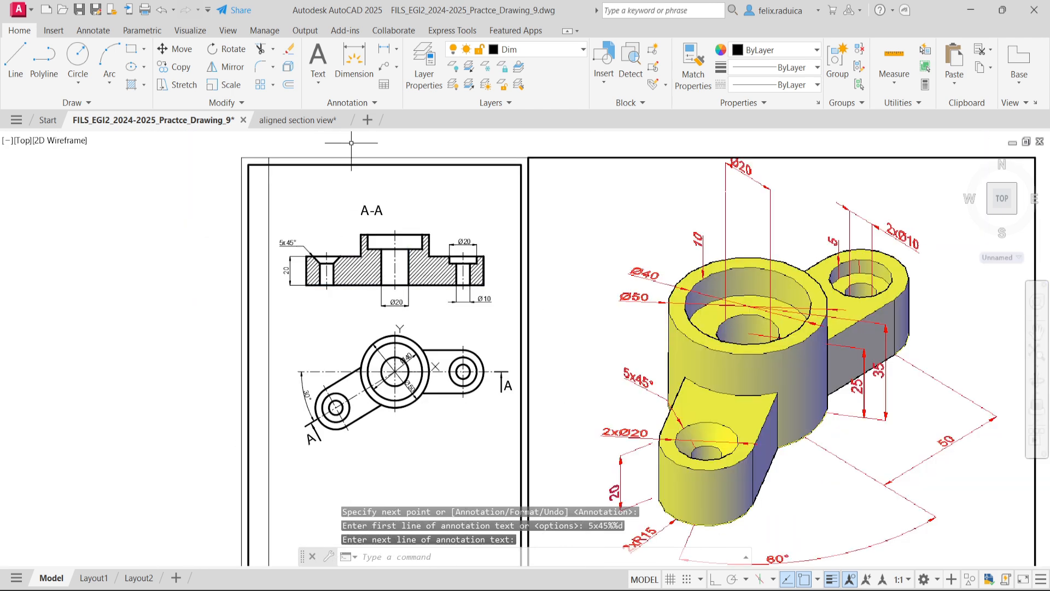
middle_click(307, 210)
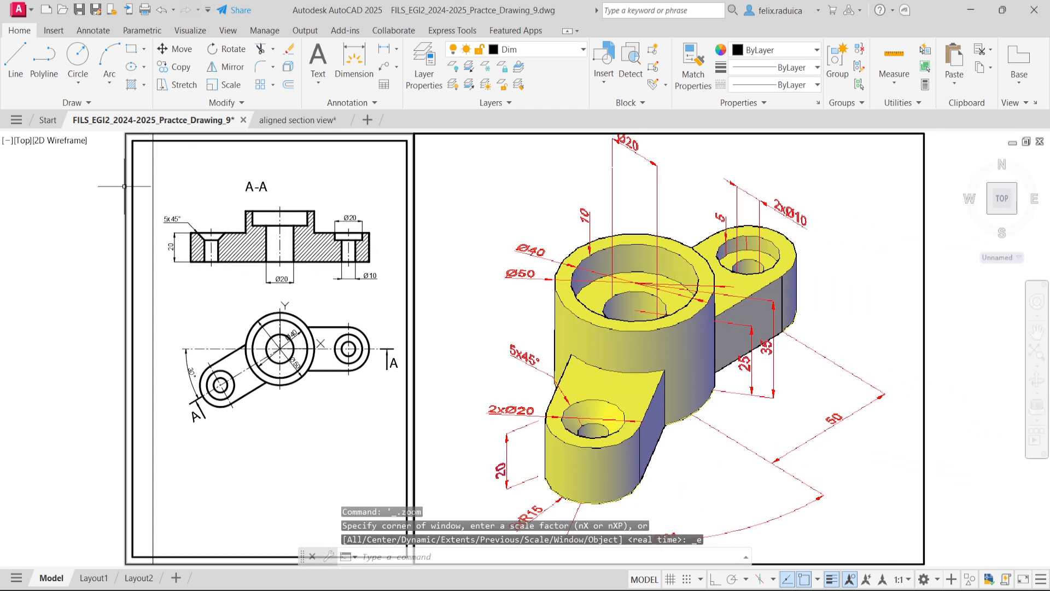
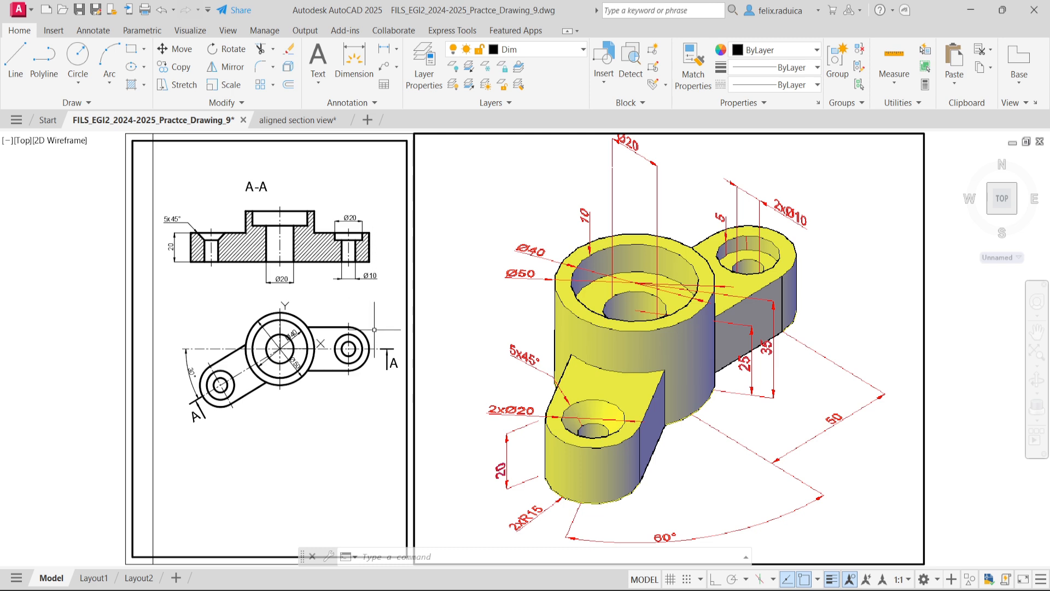
scroll(363, 372, "up", 2)
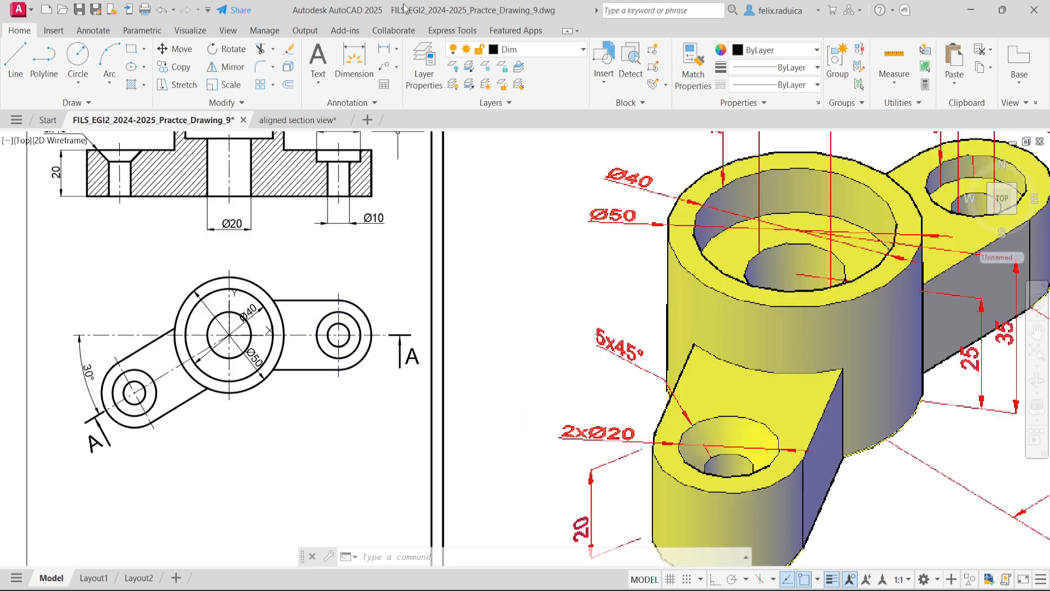
middle_click_drag(380, 178, 381, 214)
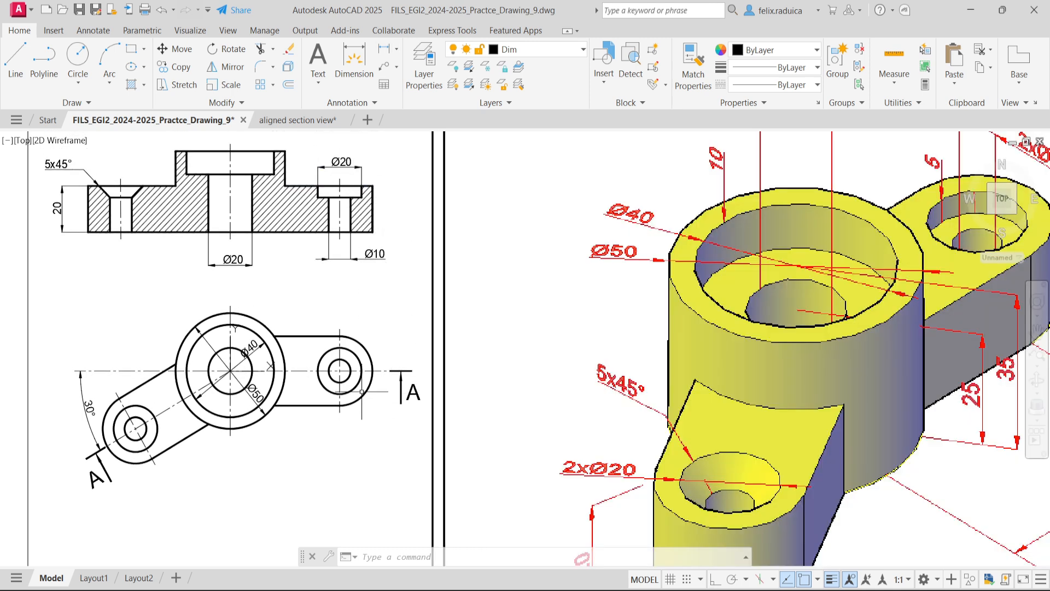
type("di")
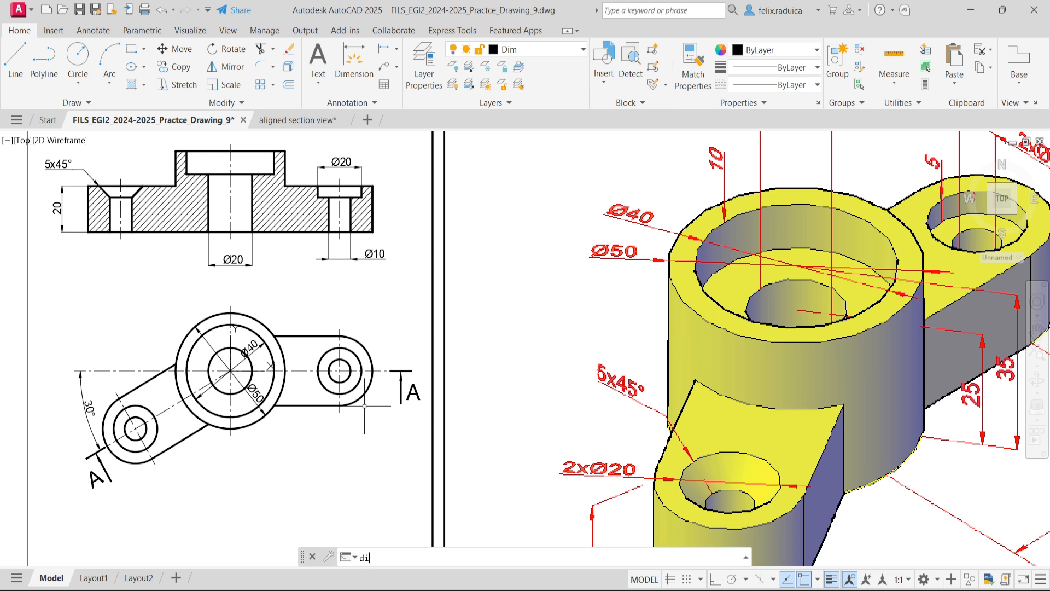
type("mlin")
key("Return")
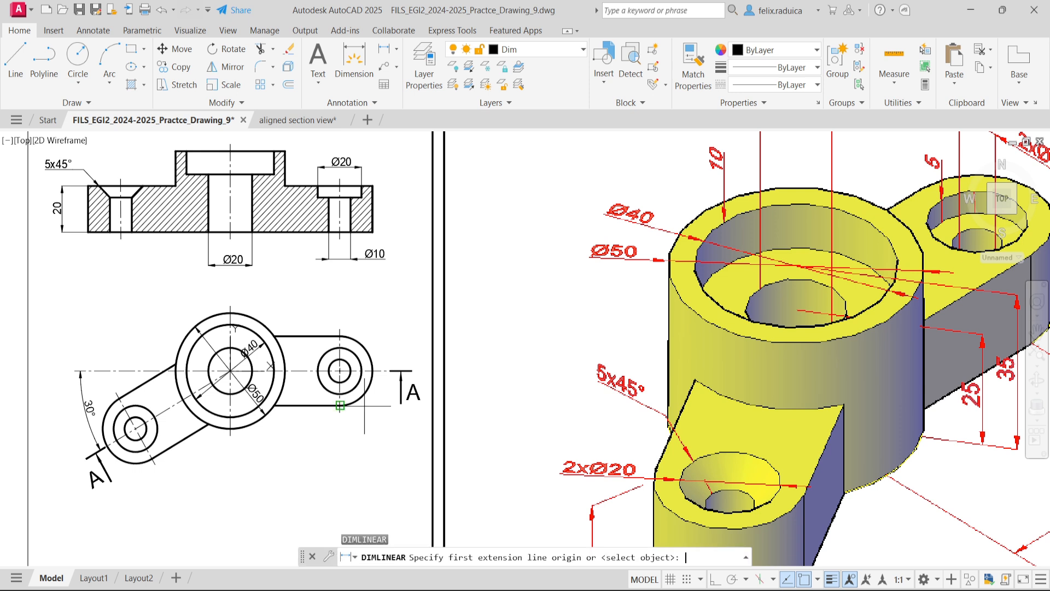
key("Escape")
- Add diameter dimensions to the right lug's counterbore and through-hole circles in the plan, with texts outside its lower-right and upper-right sides
type("dimdia")
key("Return")
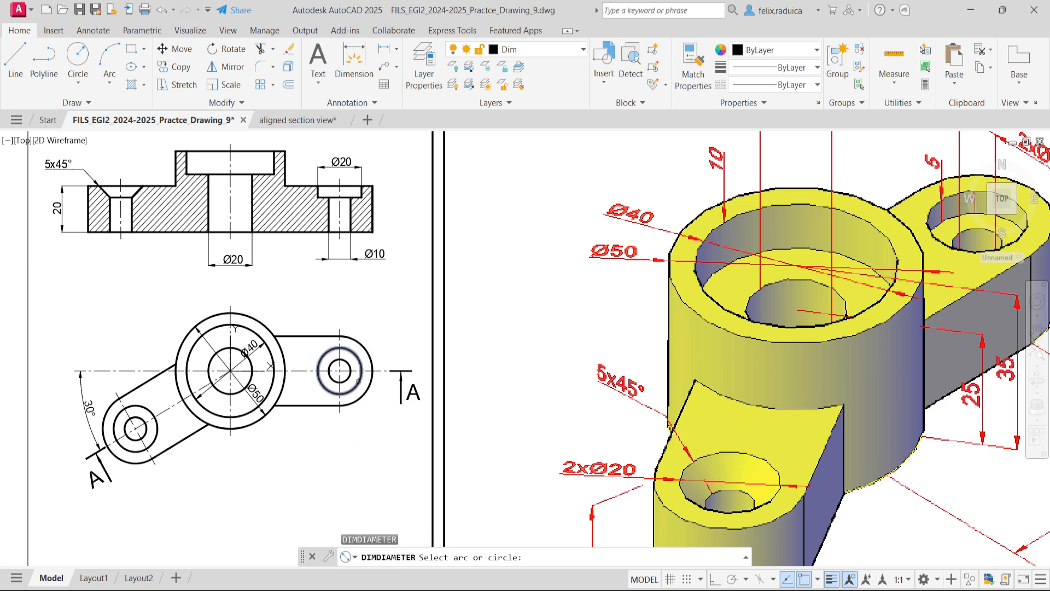
left_click(361, 389)
left_click(376, 421)
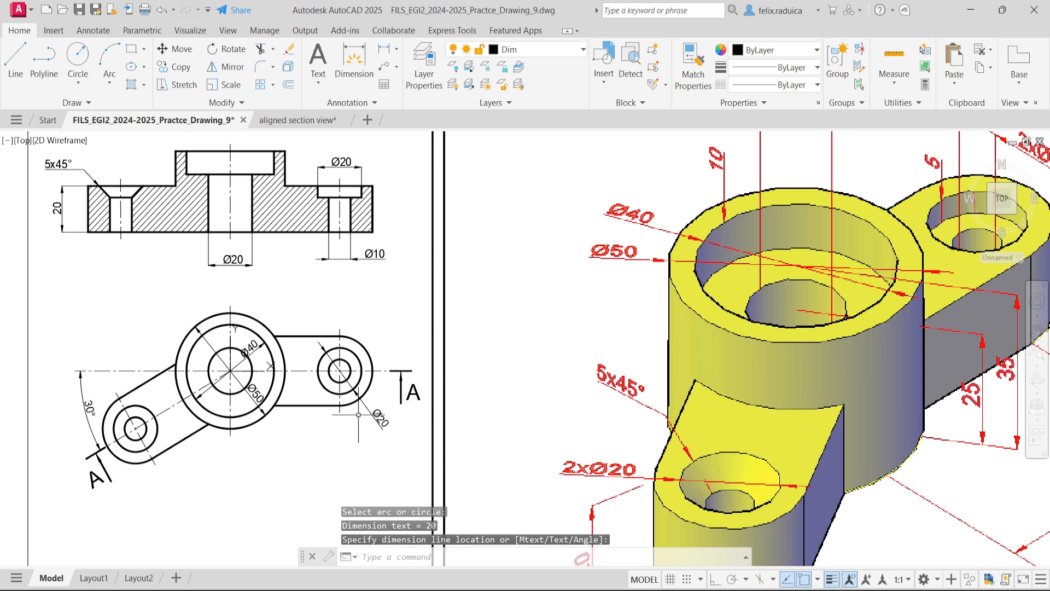
key("Return")
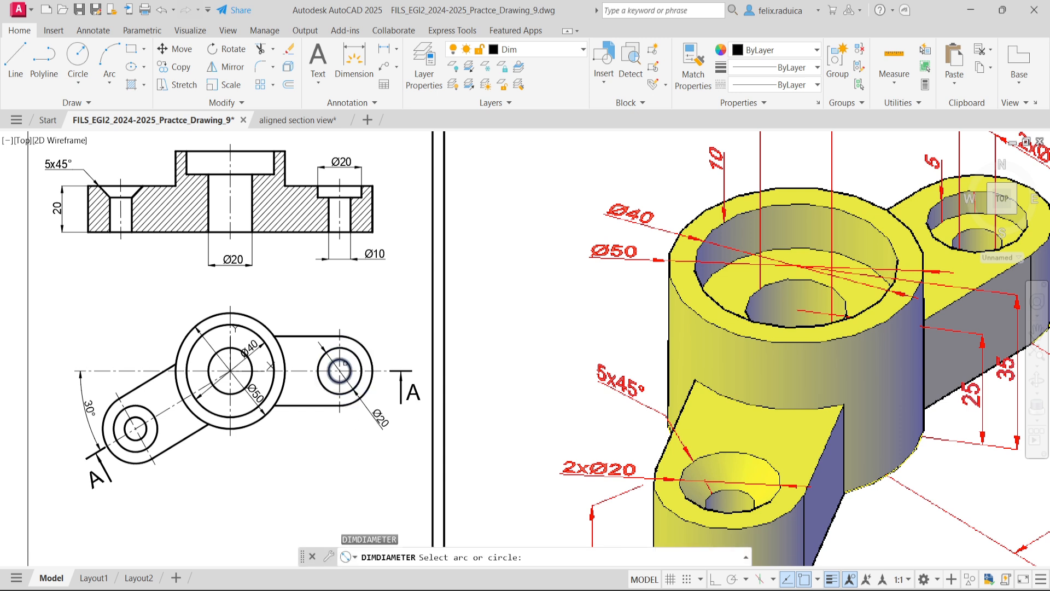
left_click(340, 370)
left_click(383, 341)
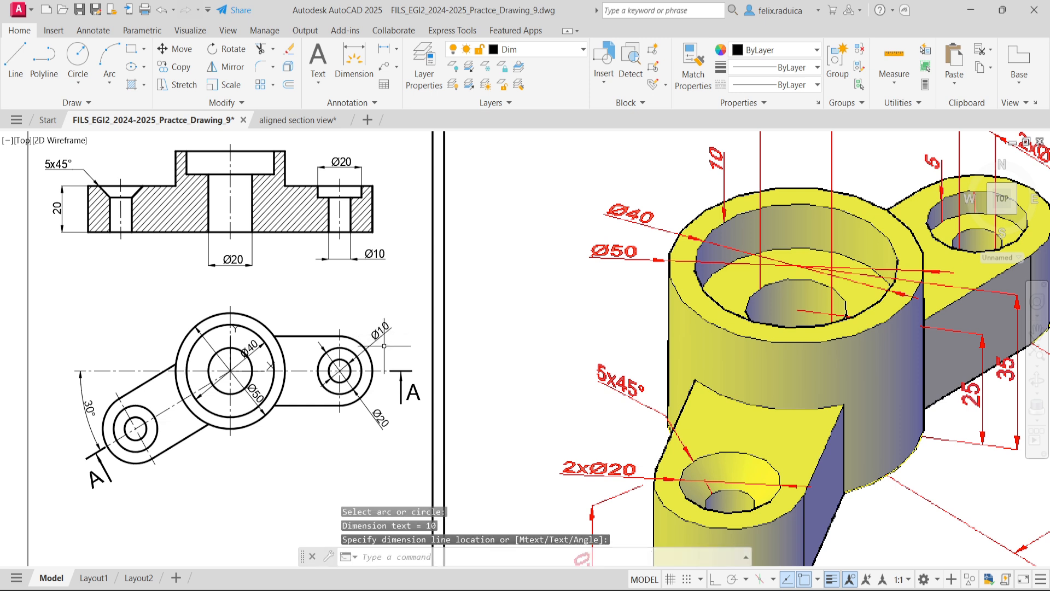
- Delete the linear Ø10 and Ø20 dimensions of the right-hand stepped hole in section A-A
left_click(389, 273)
left_click(373, 254)
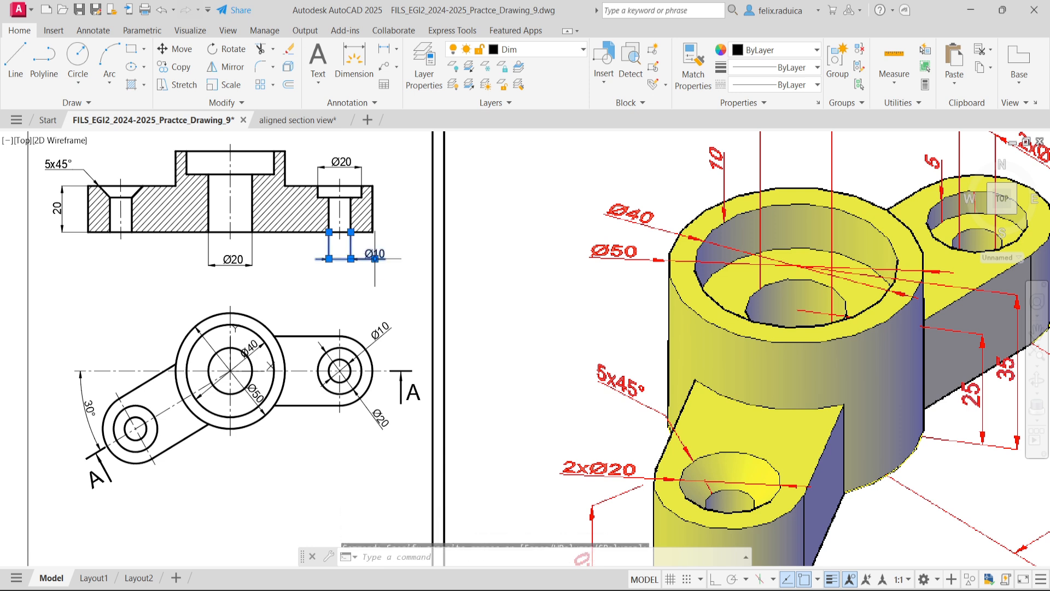
key("Delete")
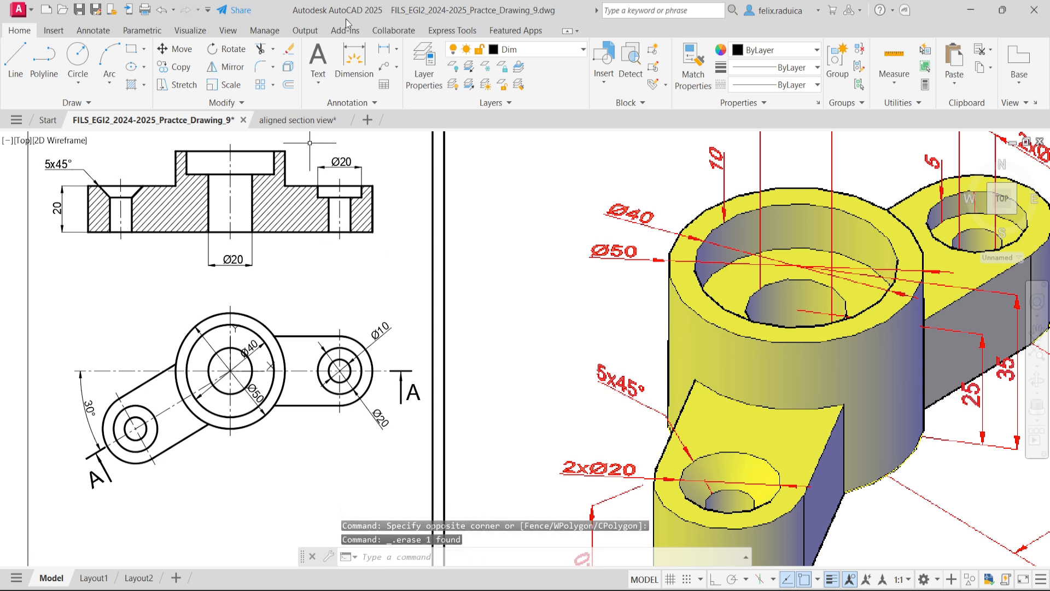
left_click(375, 175)
left_click(351, 158)
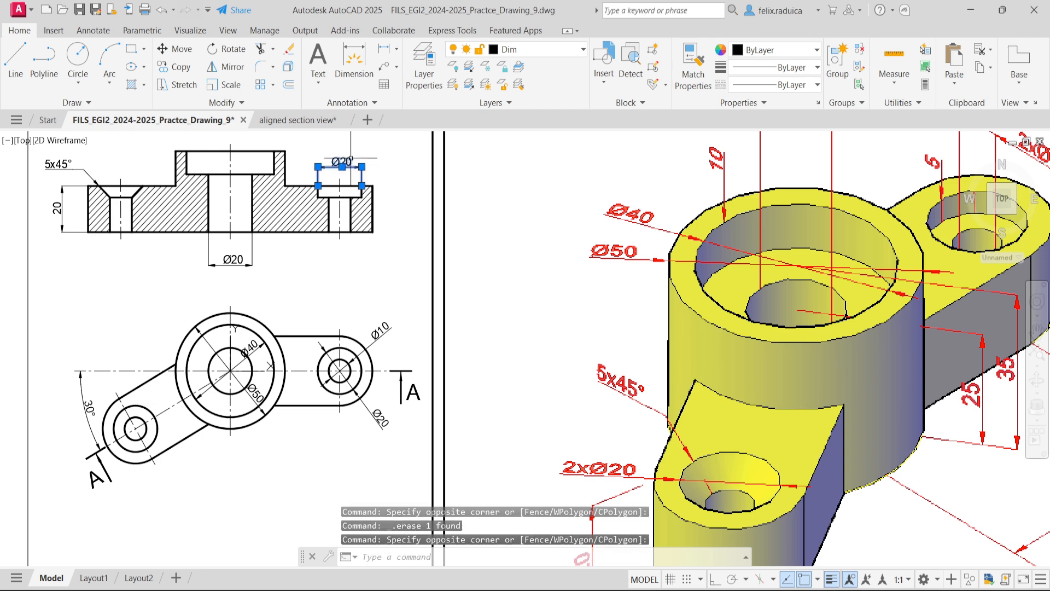
key("Delete")
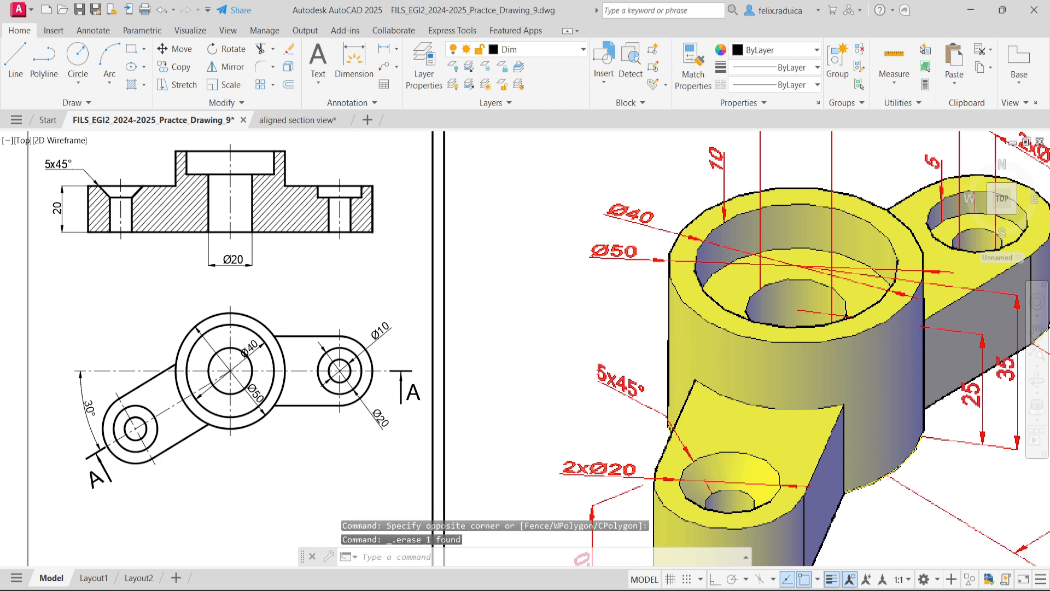
- Add a vertical linear dimension for the right-hand counterbore's depth in section A-A, to the right of the outline with its text above
scroll(352, 171, "up", 2)
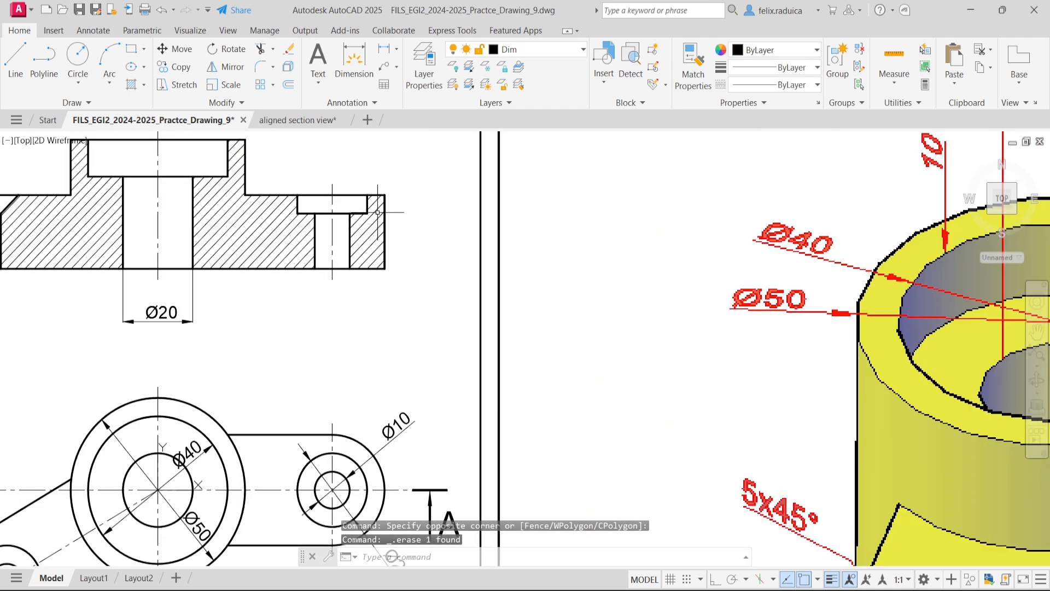
type("dimlin")
key("Return")
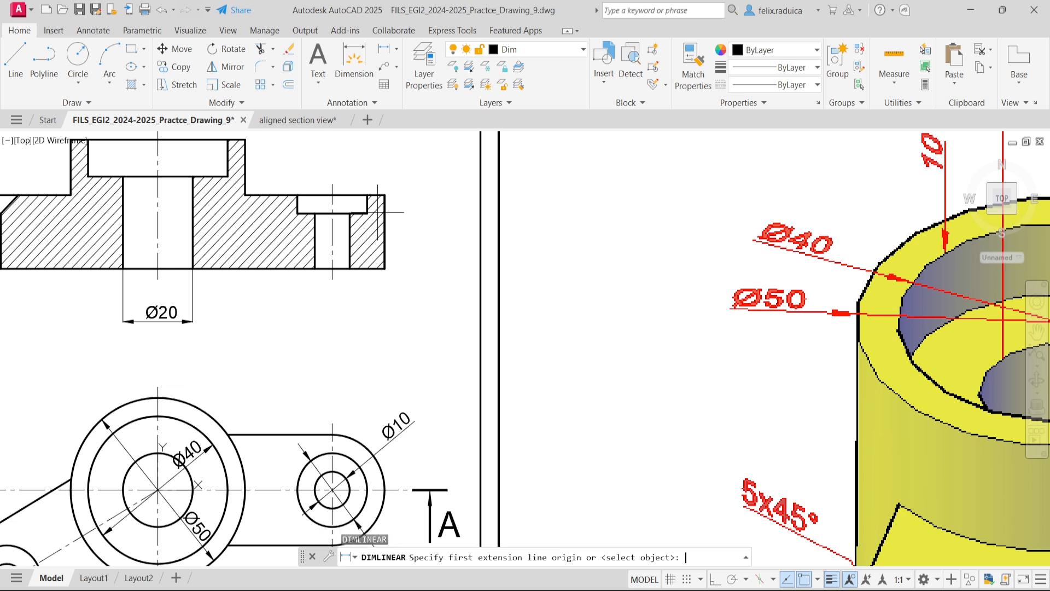
left_click(367, 213)
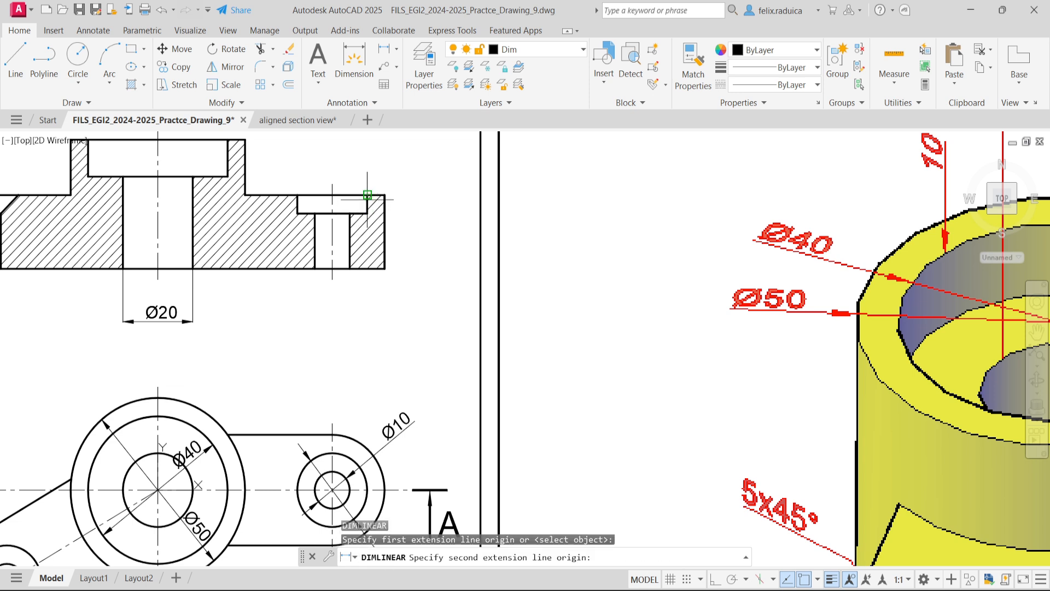
left_click(367, 198)
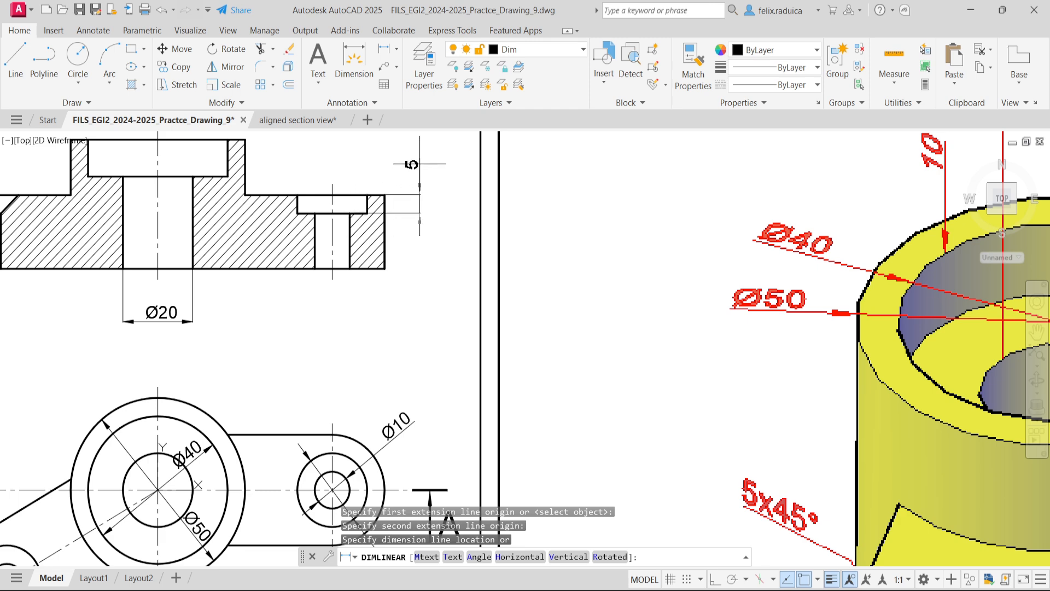
left_click(420, 163)
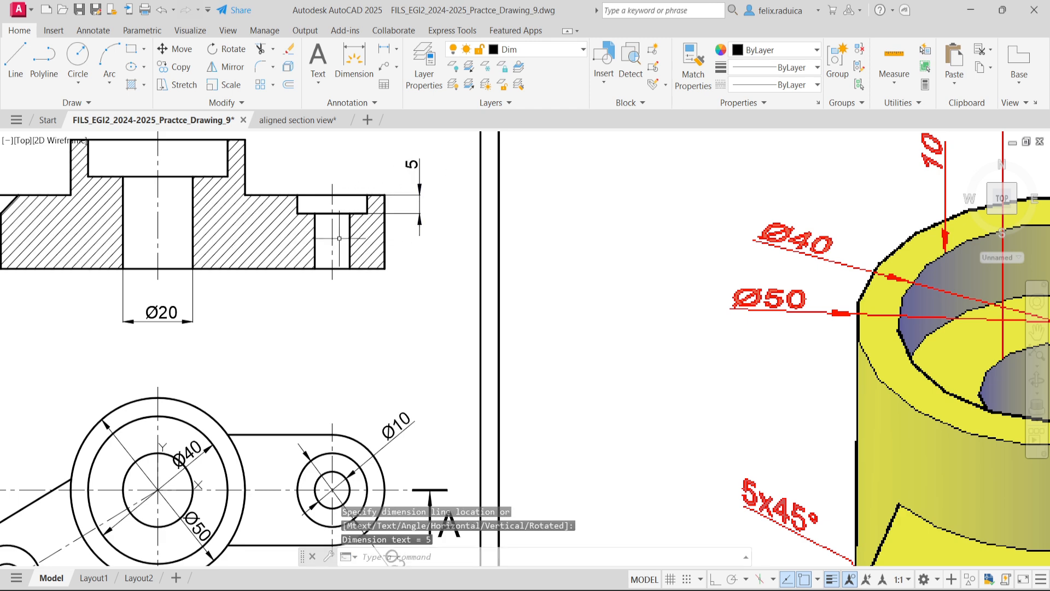
- Add a vertical linear dimension from the base to the central counterbore's floor in section A-A, placed inside the through-hole
scroll(339, 238, "down", 3)
scroll(329, 249, "down", 2)
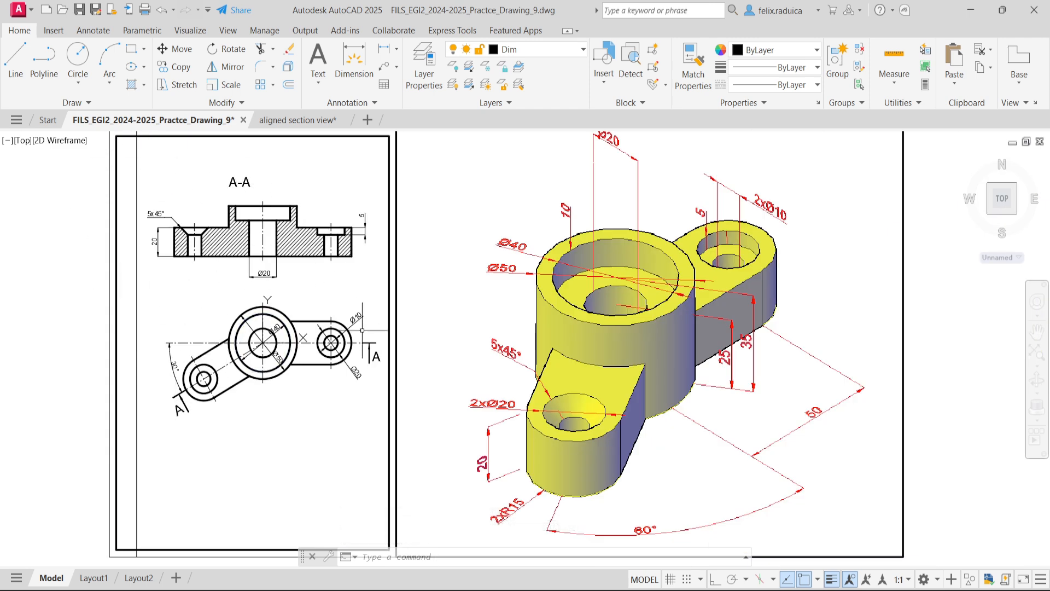
scroll(357, 213, "up", 2)
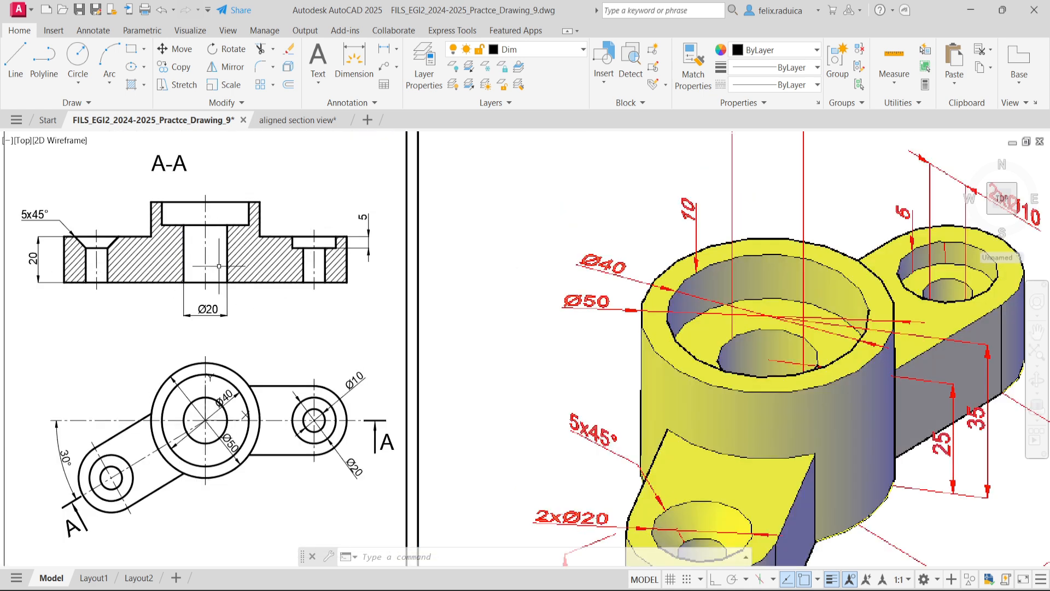
scroll(218, 256, "up", 2)
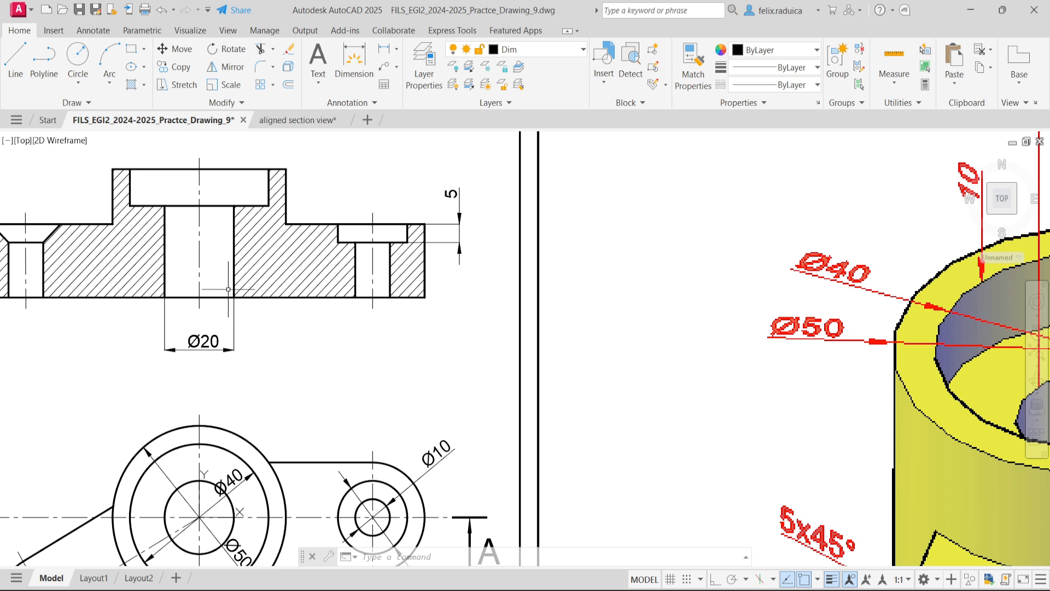
key("Return")
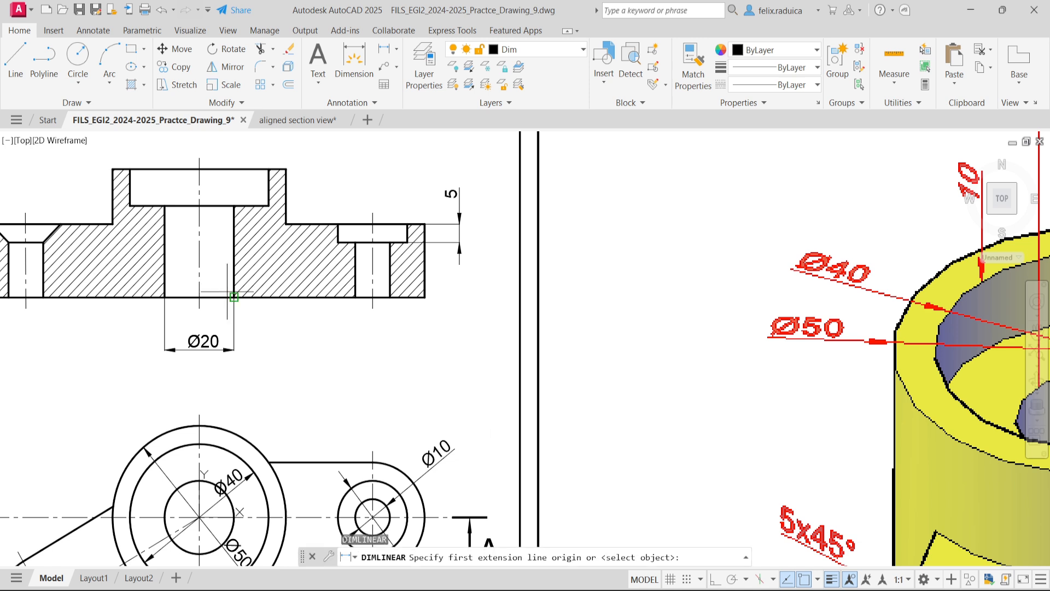
left_click(228, 292)
left_click(232, 207)
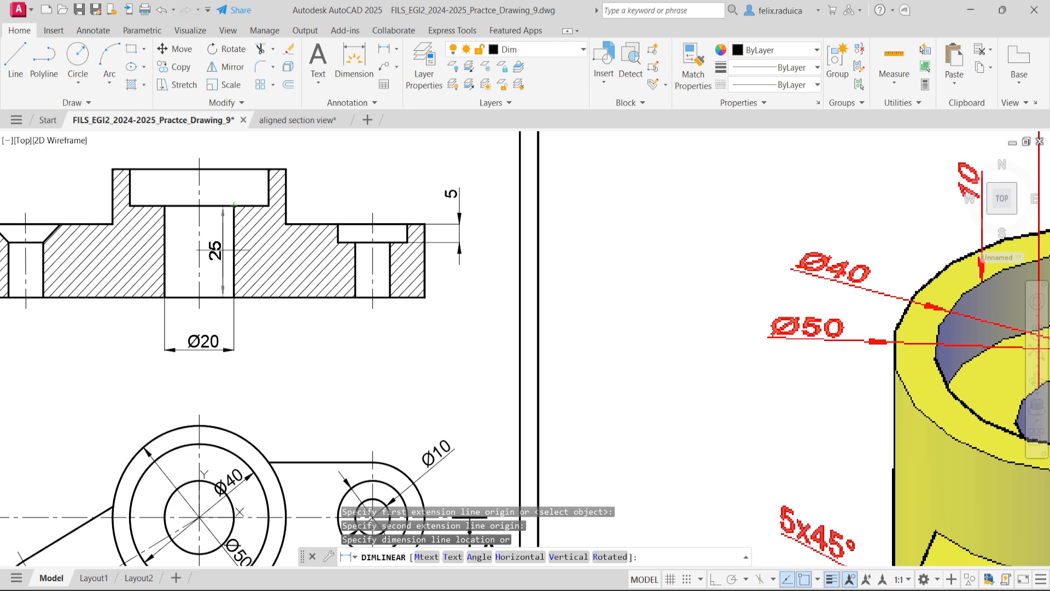
left_click(221, 252)
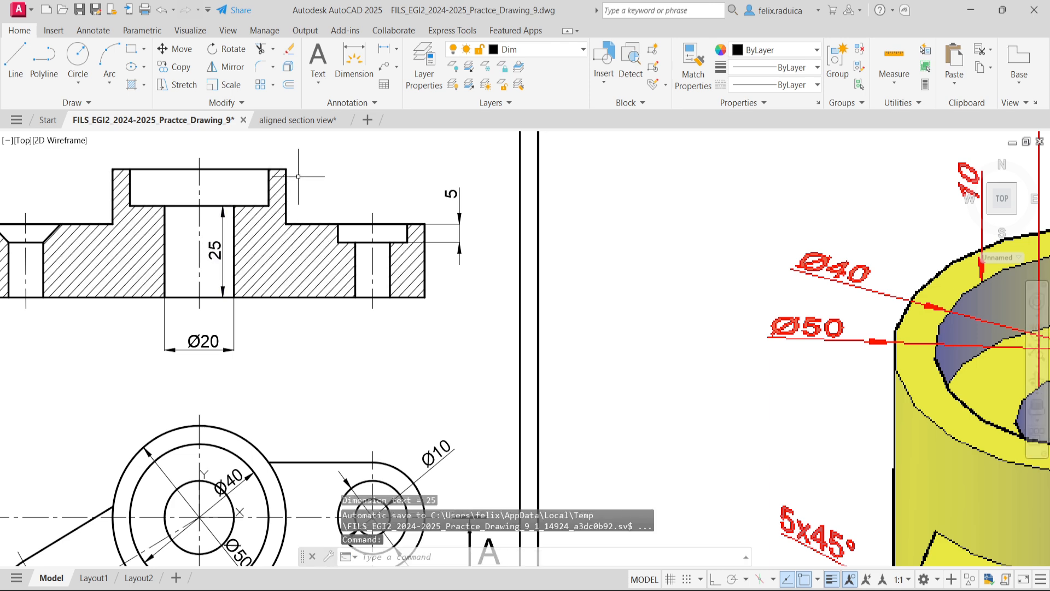
- Add a vertical linear dimension for the overall height of section A-A, placed to the right of the counterbore depth dimension
scroll(300, 176, "down", 3)
scroll(268, 160, "up", 2)
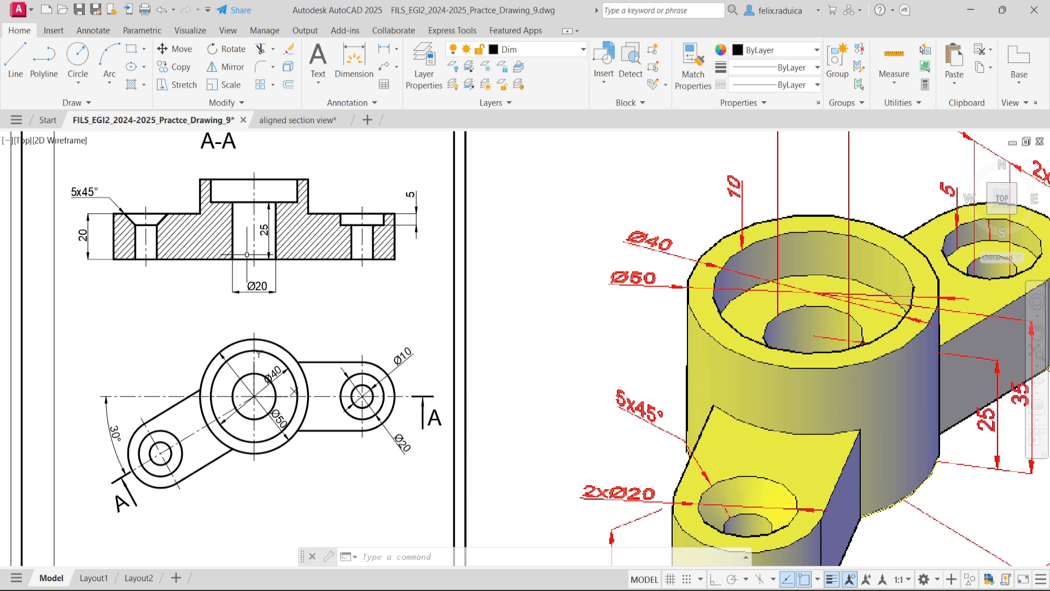
key("Return")
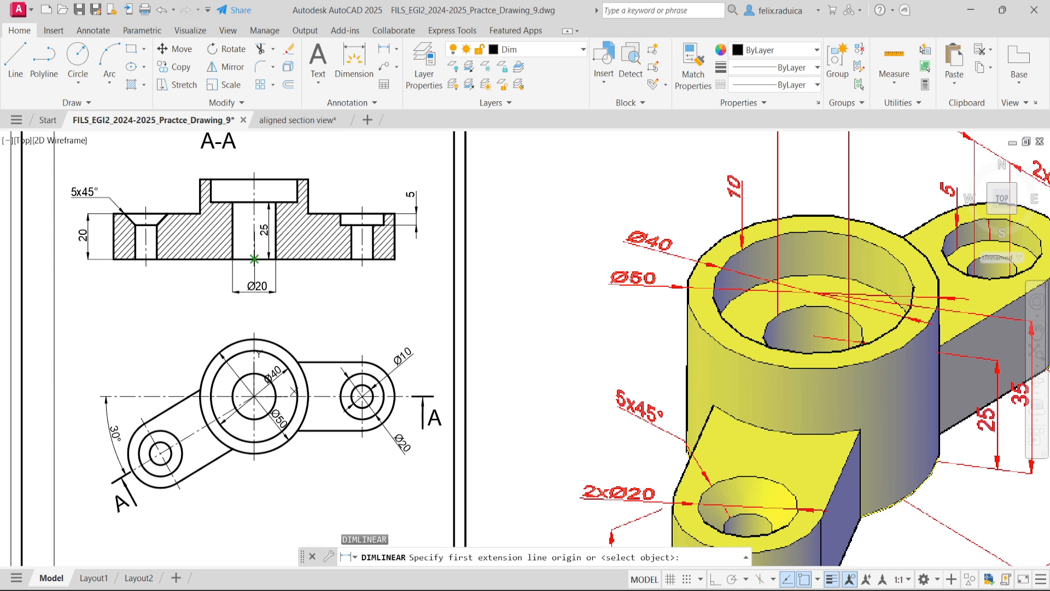
left_click(254, 259)
left_click(253, 178)
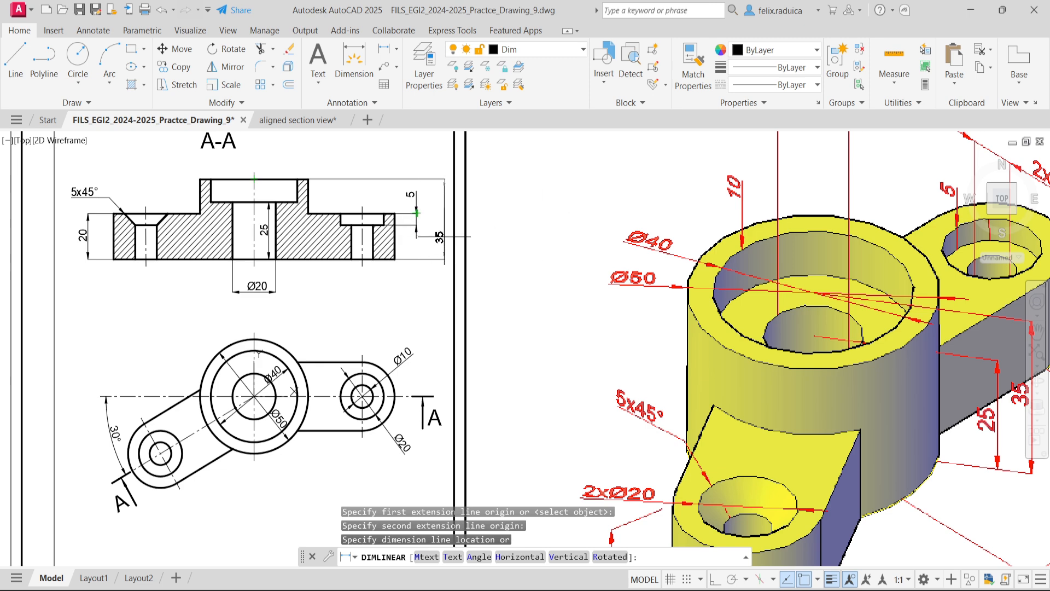
scroll(444, 236, "up", 2)
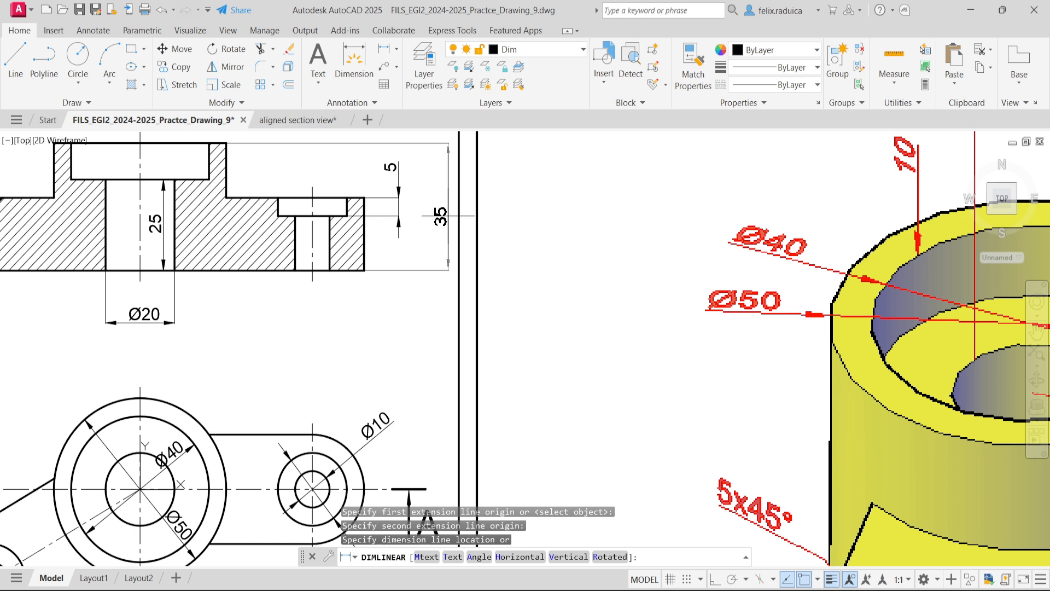
left_click(448, 216)
- Move the right-hand counterbore's depth dimension closer to the right edge of section A-A
left_click(394, 154)
left_click(396, 202)
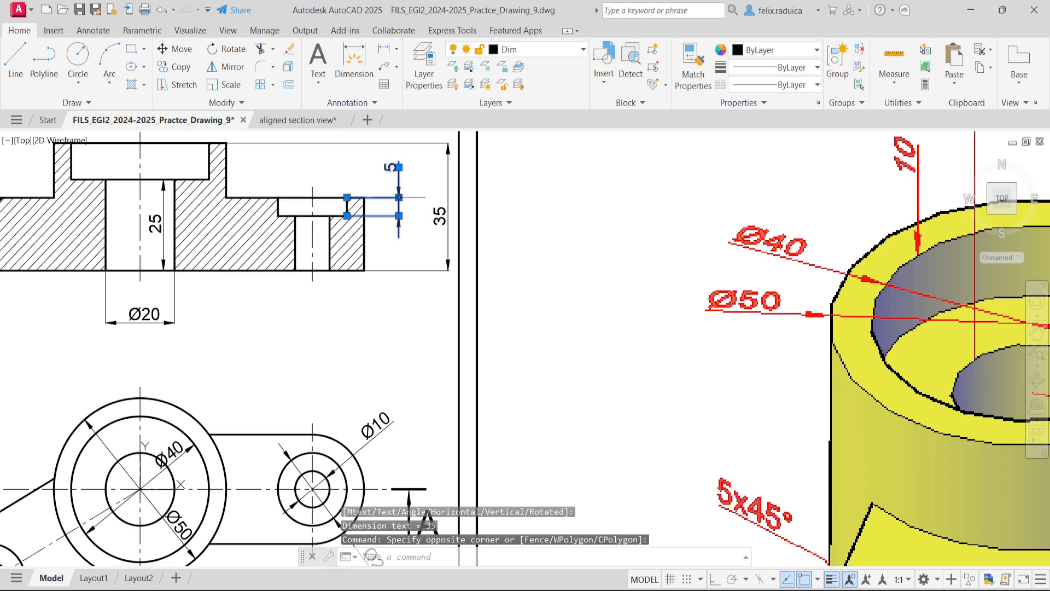
left_click(399, 197)
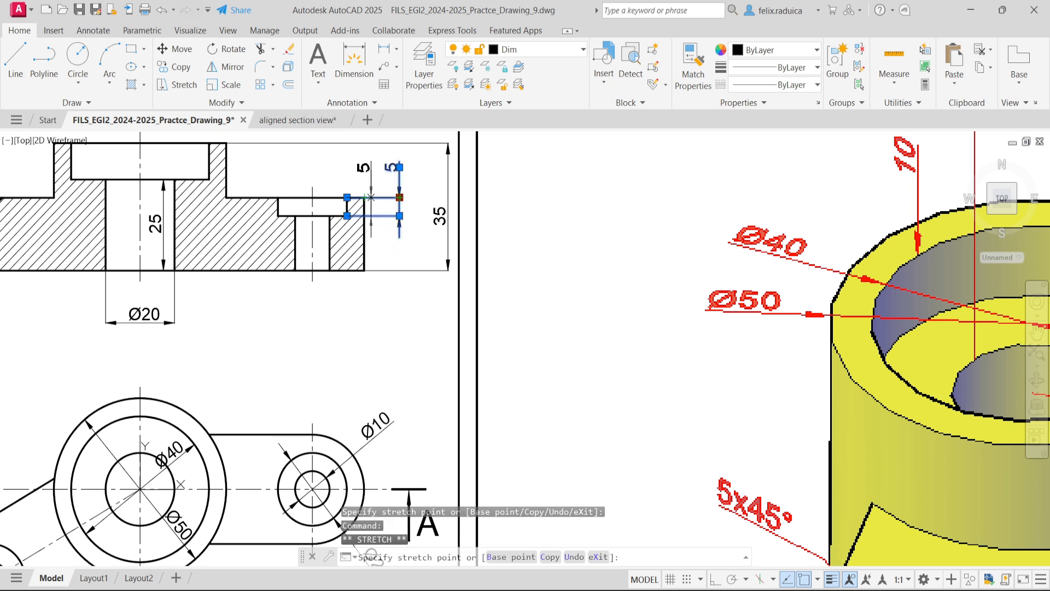
left_click(373, 197)
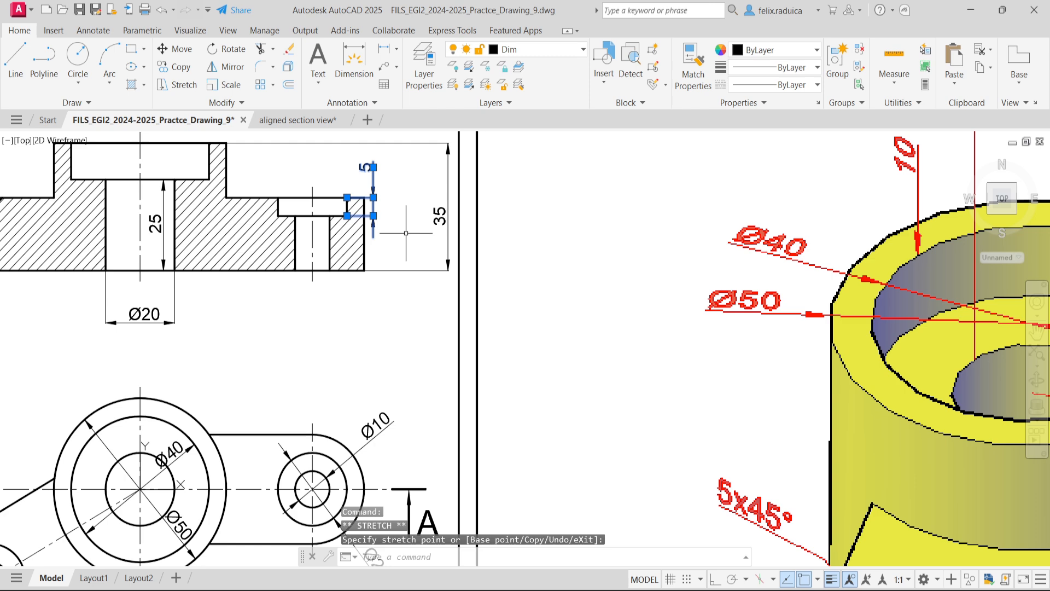
key("Escape")
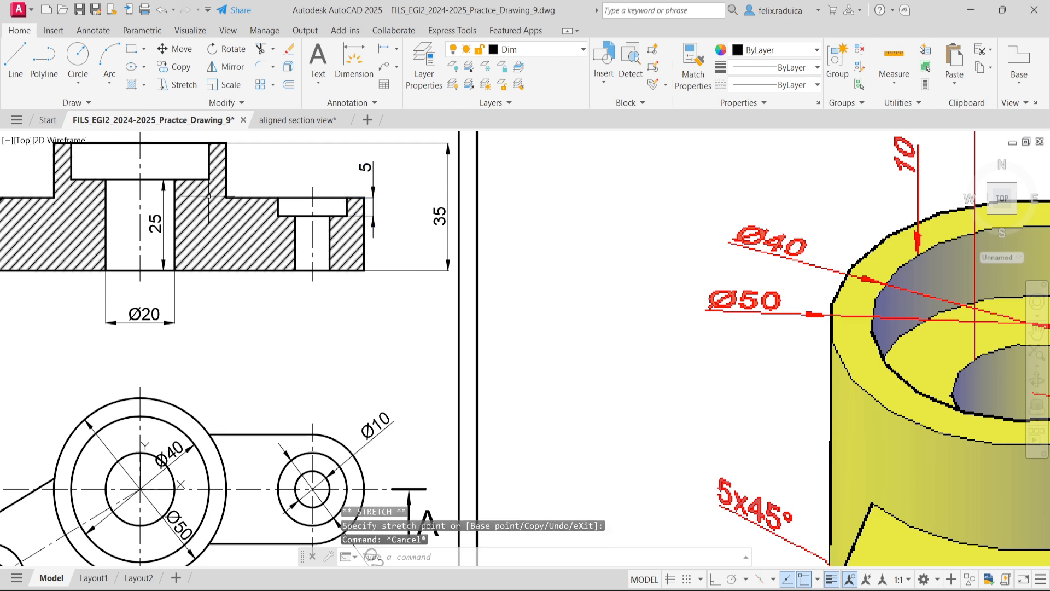
- Move the central through-hole's height dimension outside section A-A, between the counterbore depth and overall height dimensions
left_click(163, 224)
left_click(164, 223)
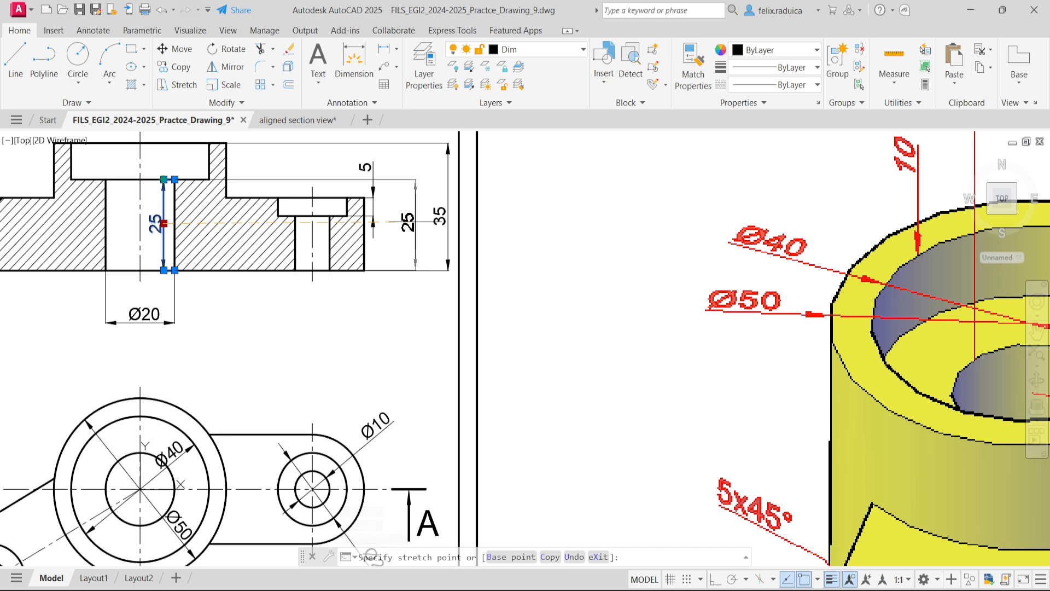
left_click(420, 221)
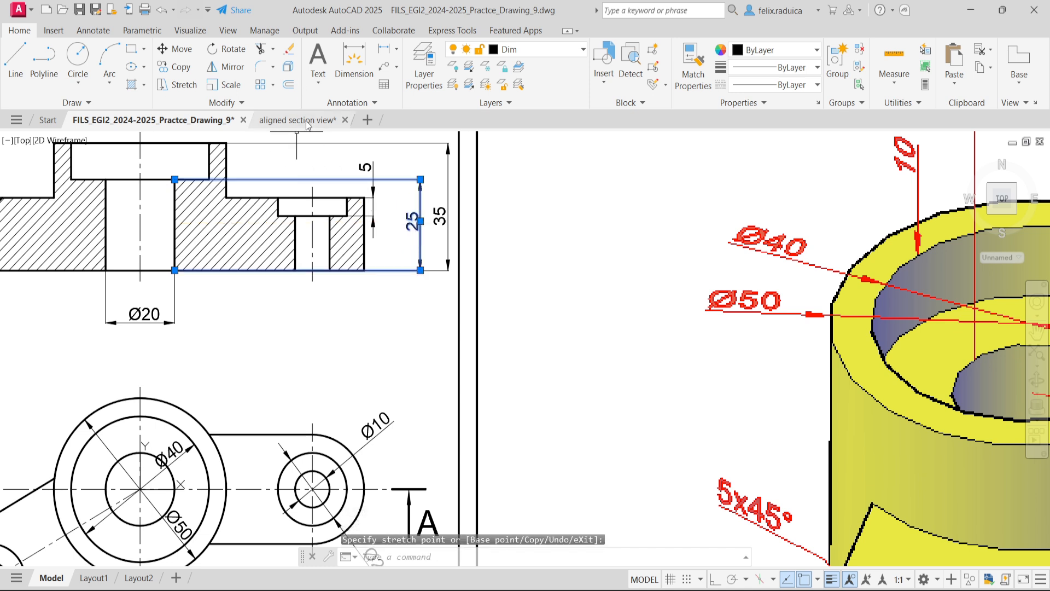
key("Escape")
- Reposition the right-hand counterbore's depth dimension slightly farther from the section outline, with its text below the arrows
left_click(366, 159)
left_click(381, 179)
left_click(368, 167)
left_click(373, 167)
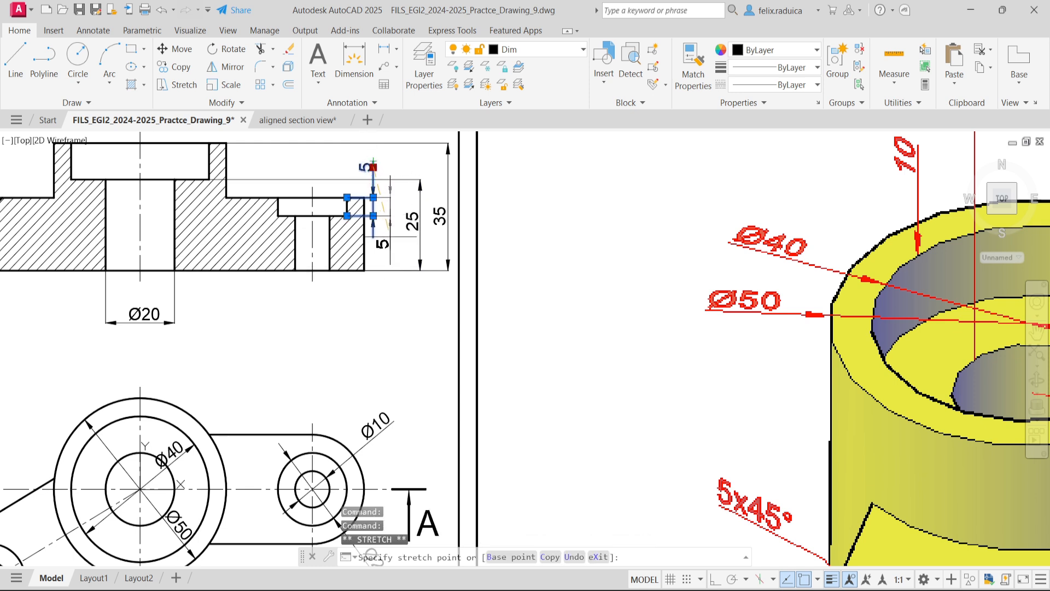
left_click(392, 236)
key("Escape")
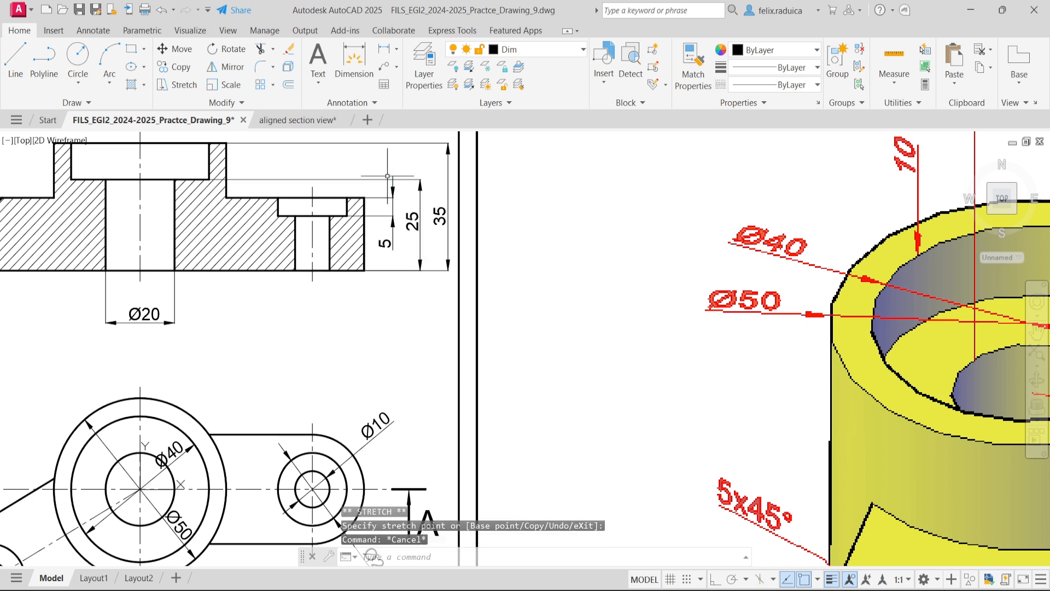
- Try to shift the right-hand counterbore's depth dimension so its text sits between the arrows
scroll(391, 184, "up", 2)
left_click(383, 277)
left_click(393, 287)
left_click(387, 280)
left_click(392, 278)
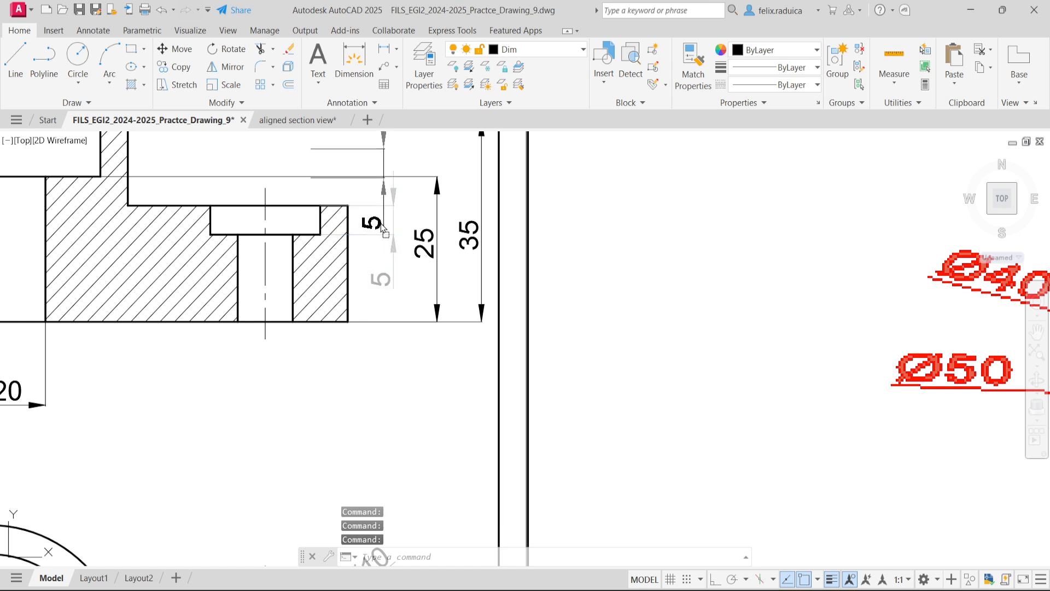
left_click(383, 228)
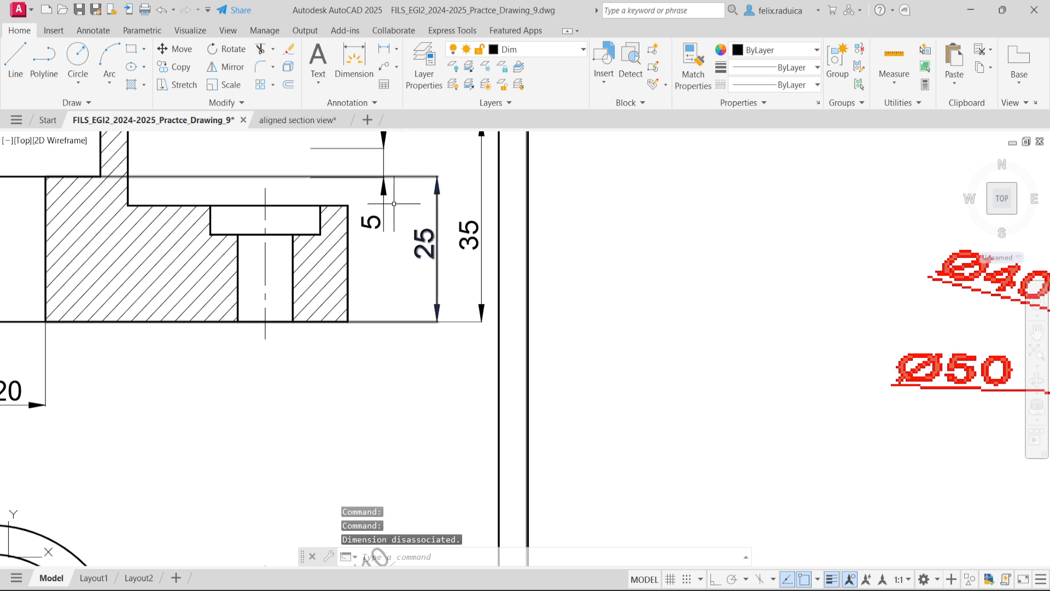
- Replace the displaced right-hand counterbore depth dimension with a new vertical linear dimension between section A-A's right edge and the through-hole height dimension
left_click(384, 216)
left_click(368, 208)
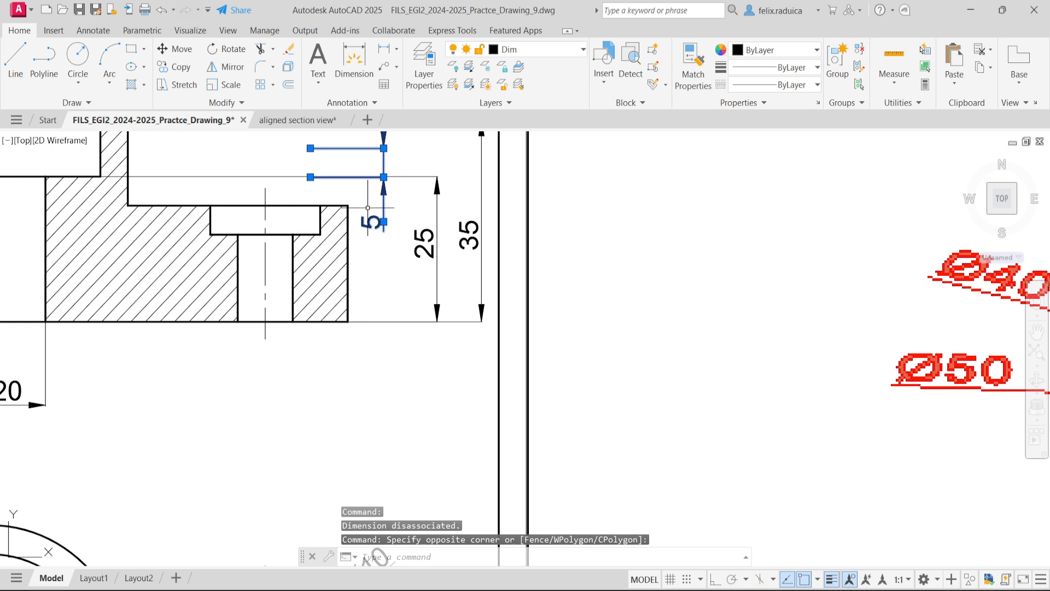
key("Delete")
type("dimli")
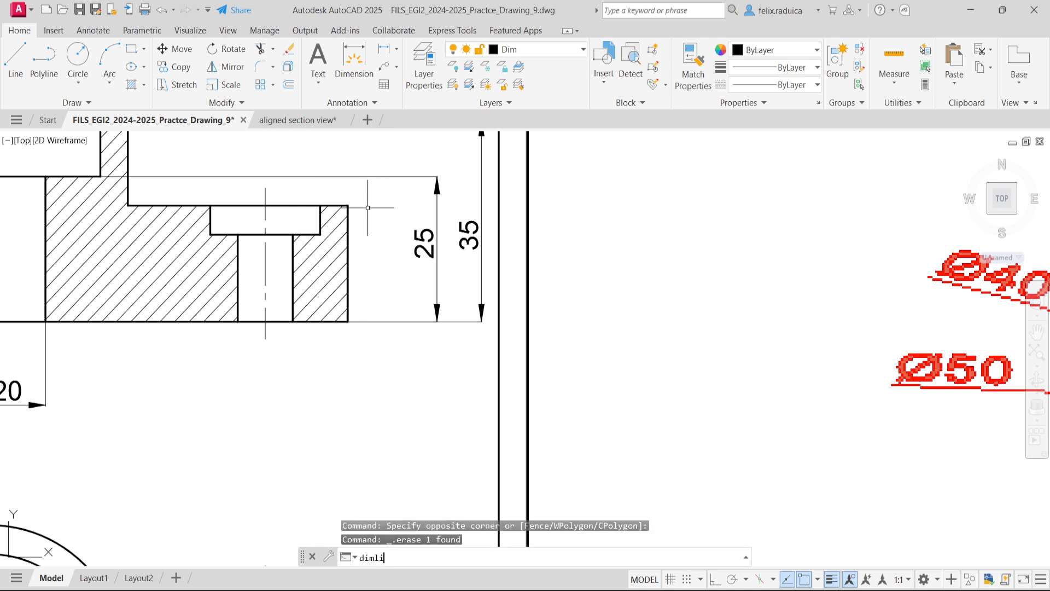
type("n")
key("Return")
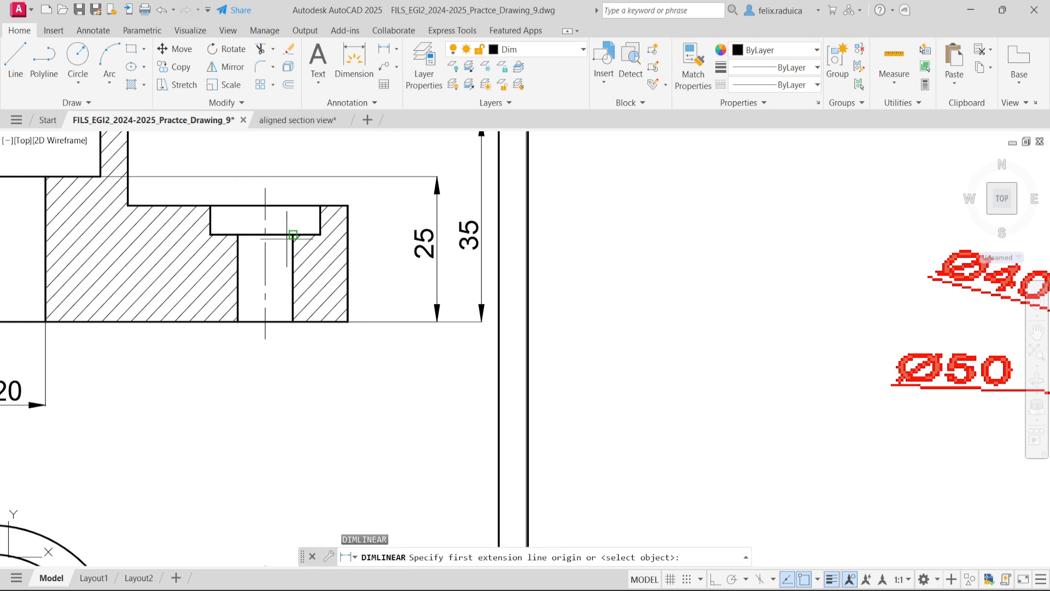
left_click(320, 234)
left_click(320, 205)
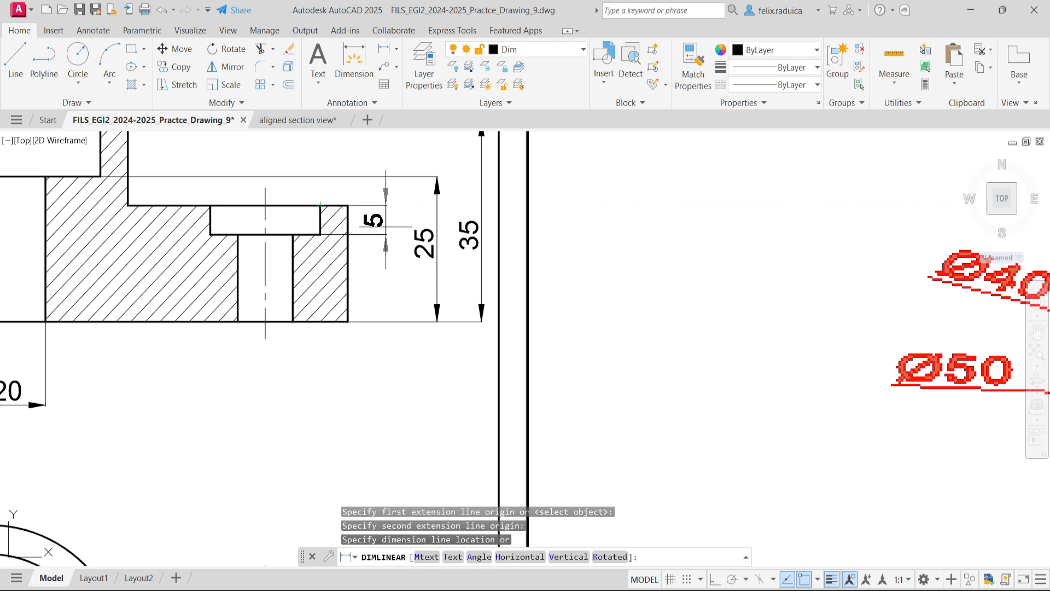
left_click(386, 226)
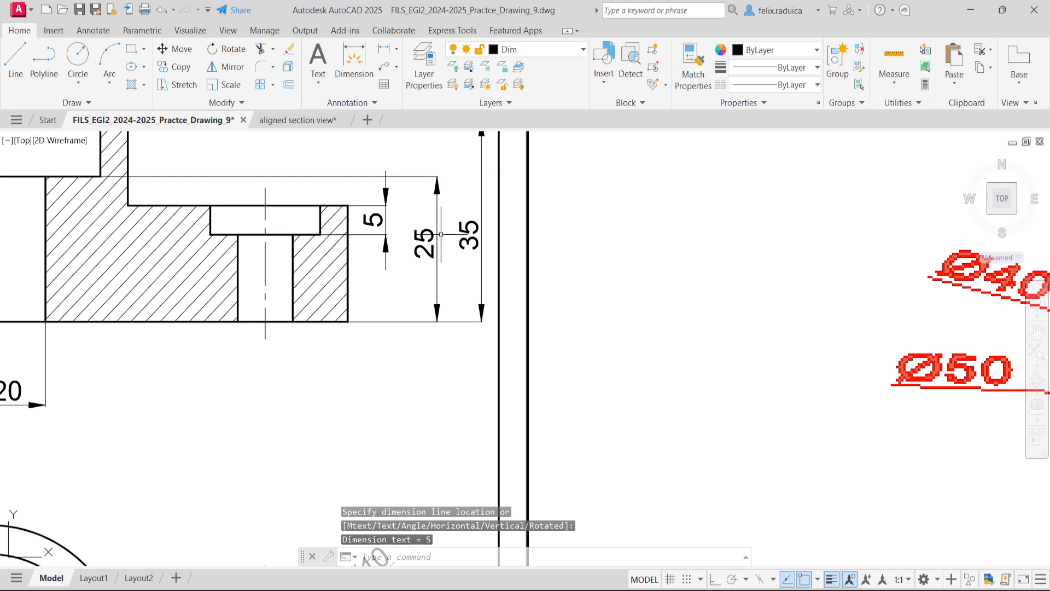
- Add a horizontal linear dimension below the plan view between the central vertical axis and the right-hand hole's center
scroll(383, 254, "down", 3)
scroll(71, 254, "down", 2)
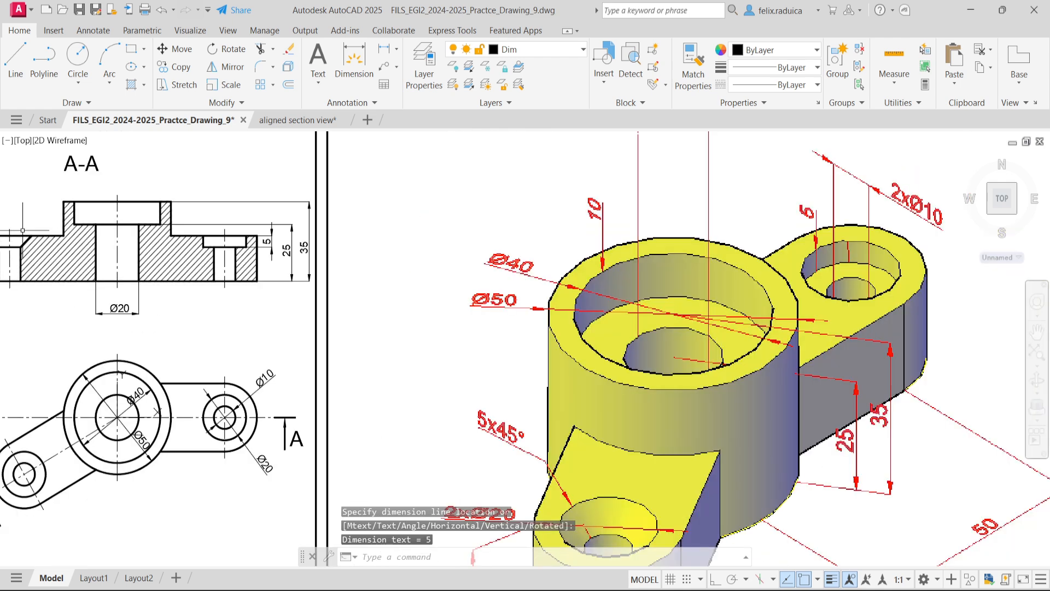
scroll(131, 255, "down", 2)
middle_click_drag(33, 254, 112, 259)
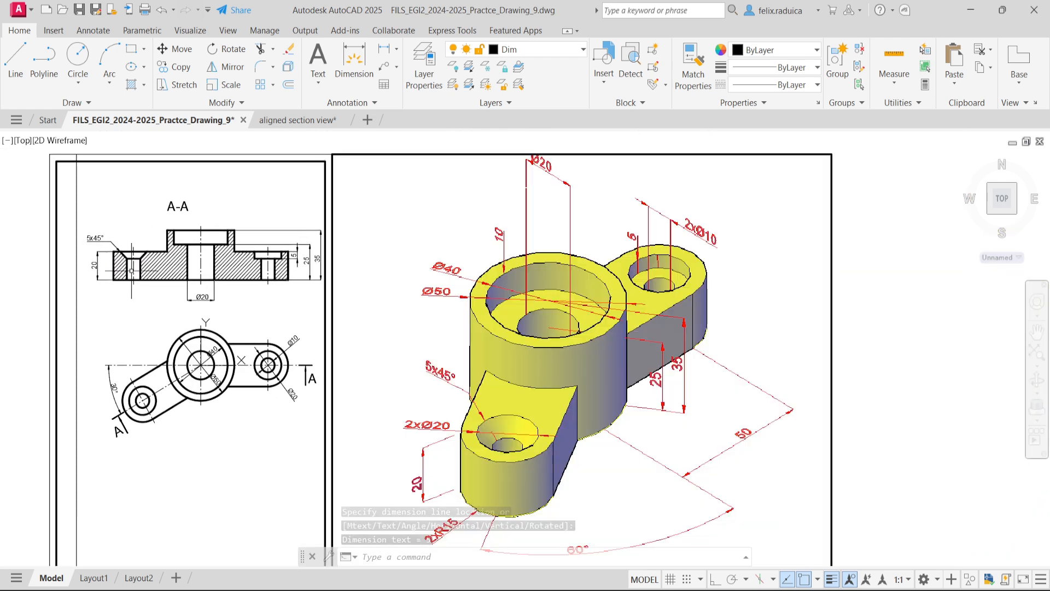
scroll(110, 259, "up", 2)
middle_click(329, 401)
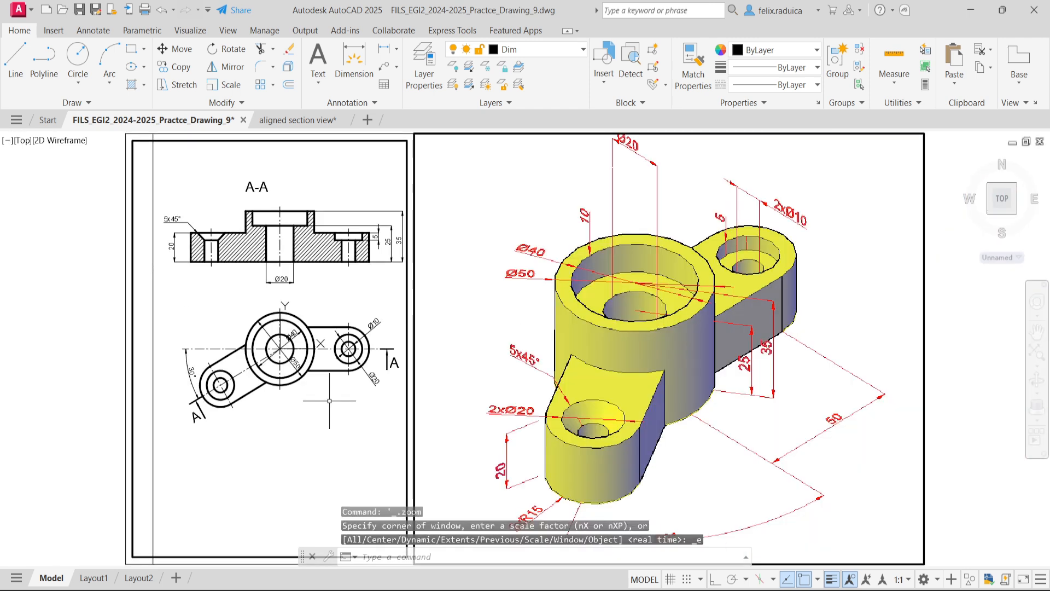
type("dimlin")
key("Return")
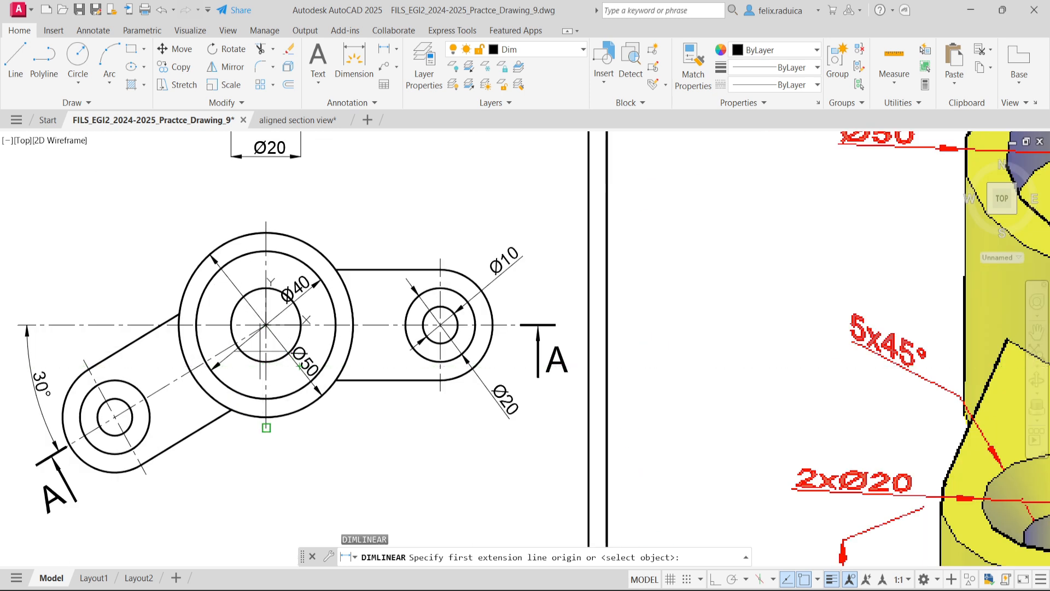
left_click(315, 387)
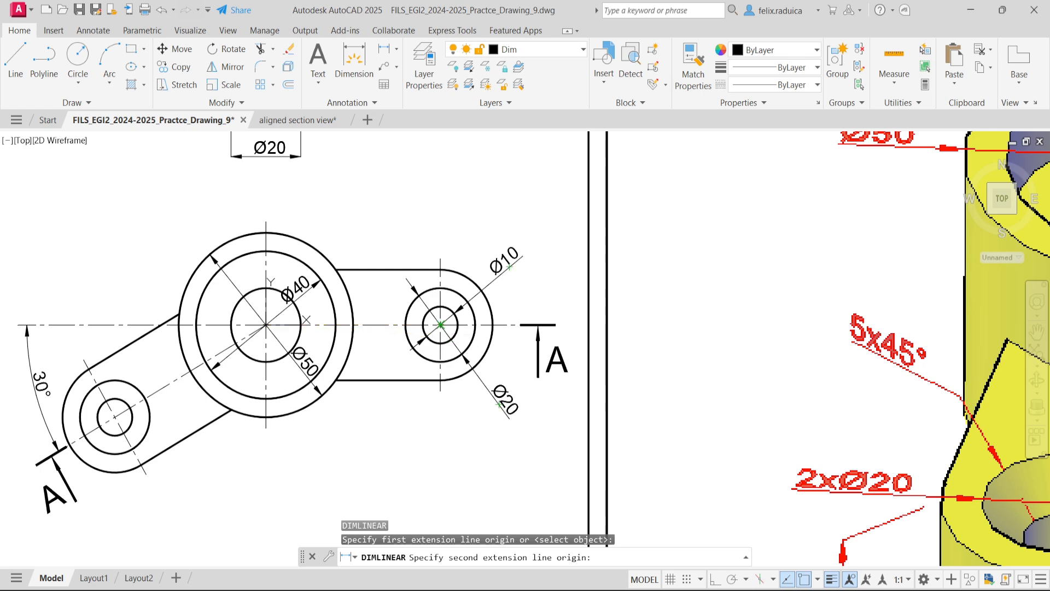
left_click(440, 325)
scroll(309, 489, "down", 2)
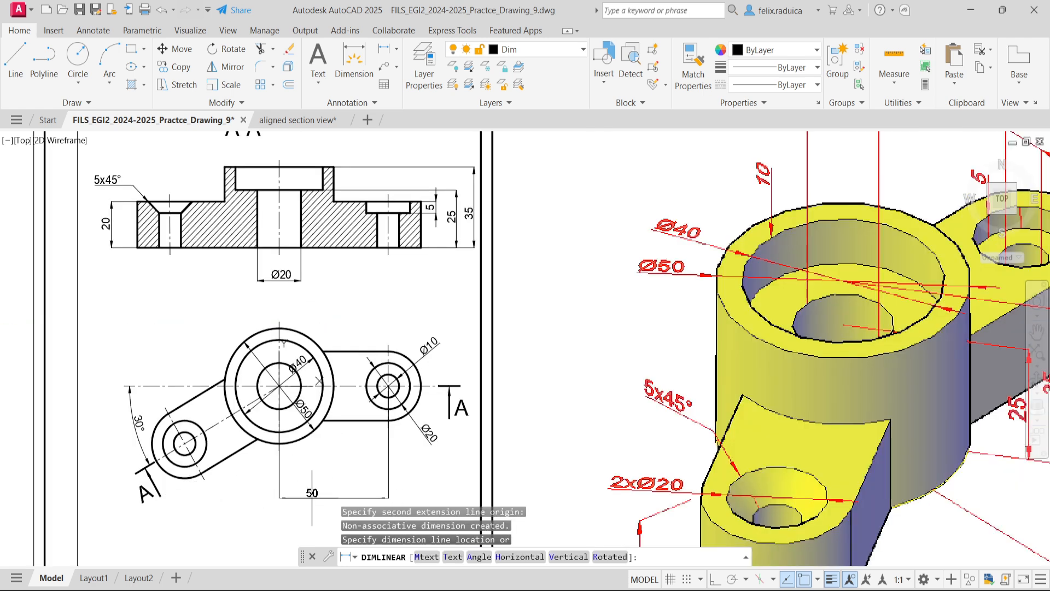
left_click(339, 463)
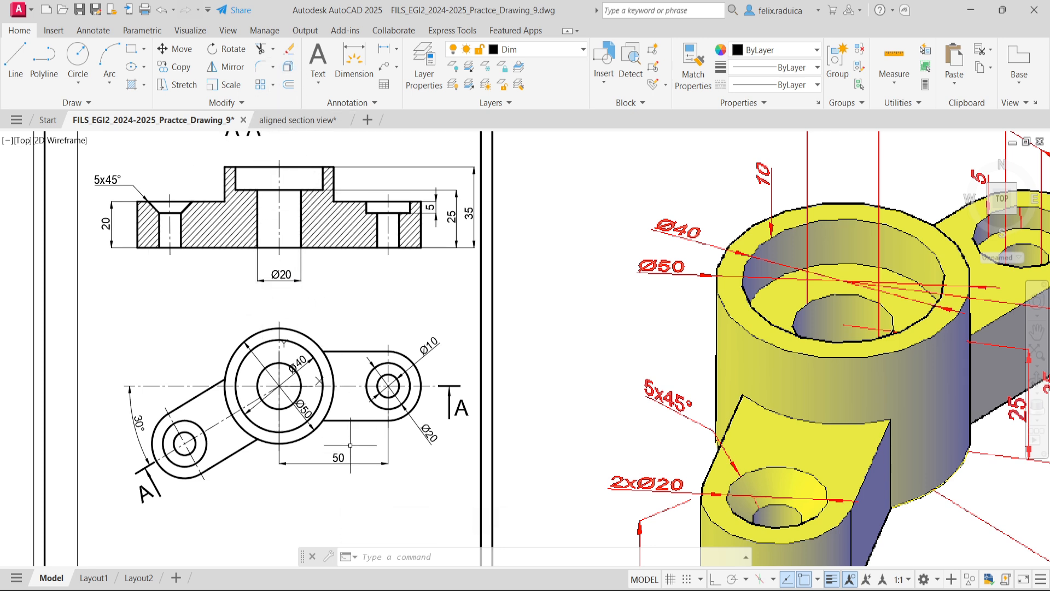
- Add a radius dimension to the right-hand lobe's outer arc in the plan view, with its text outside, below the Ø10 dimension
scroll(269, 400, "up", 2)
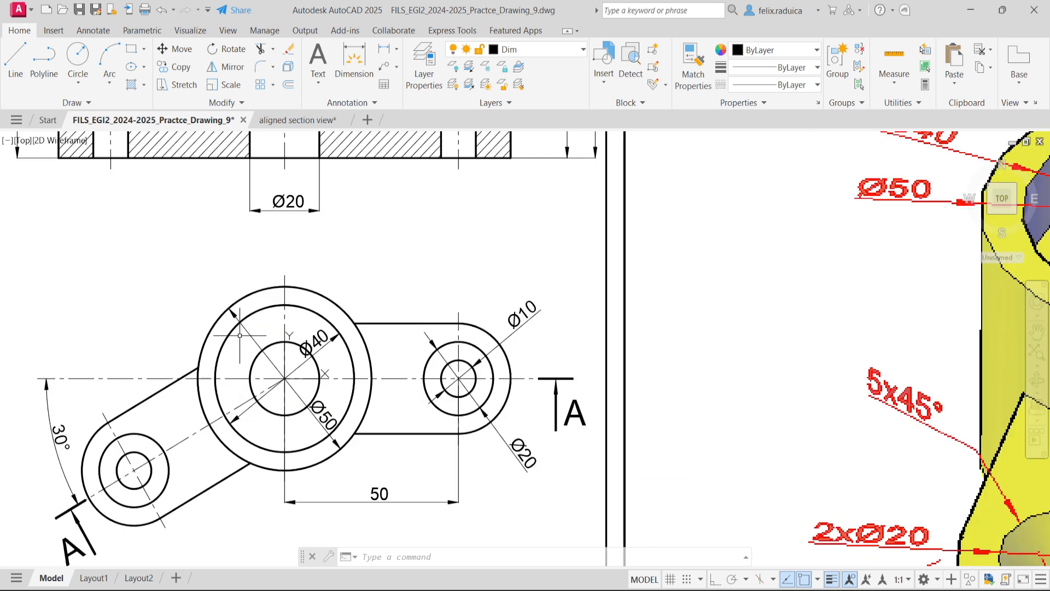
mouse_move(222, 344)
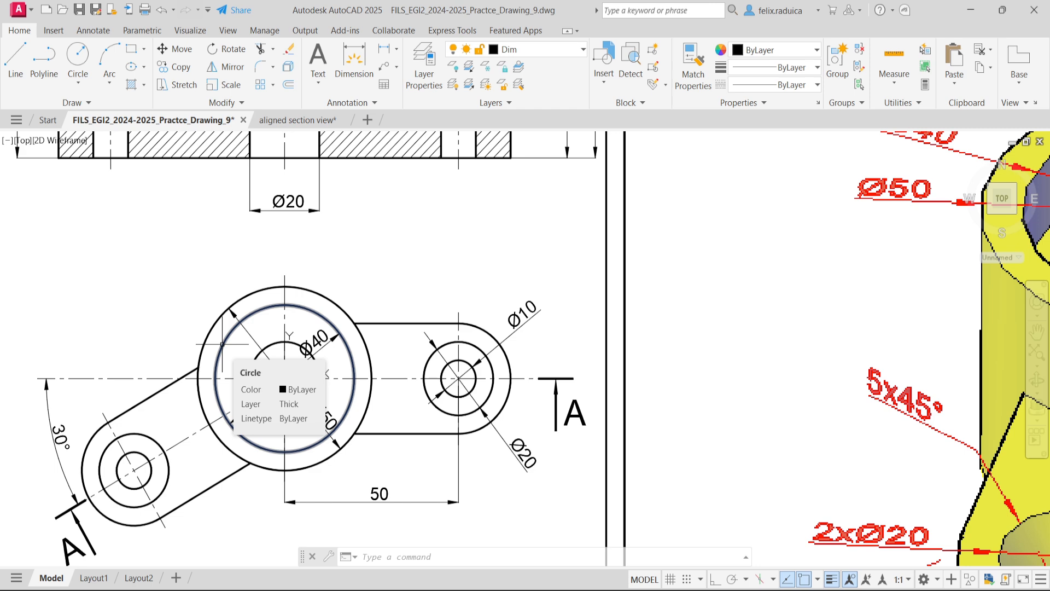
scroll(222, 344, "down", 4)
scroll(361, 372, "up", 4)
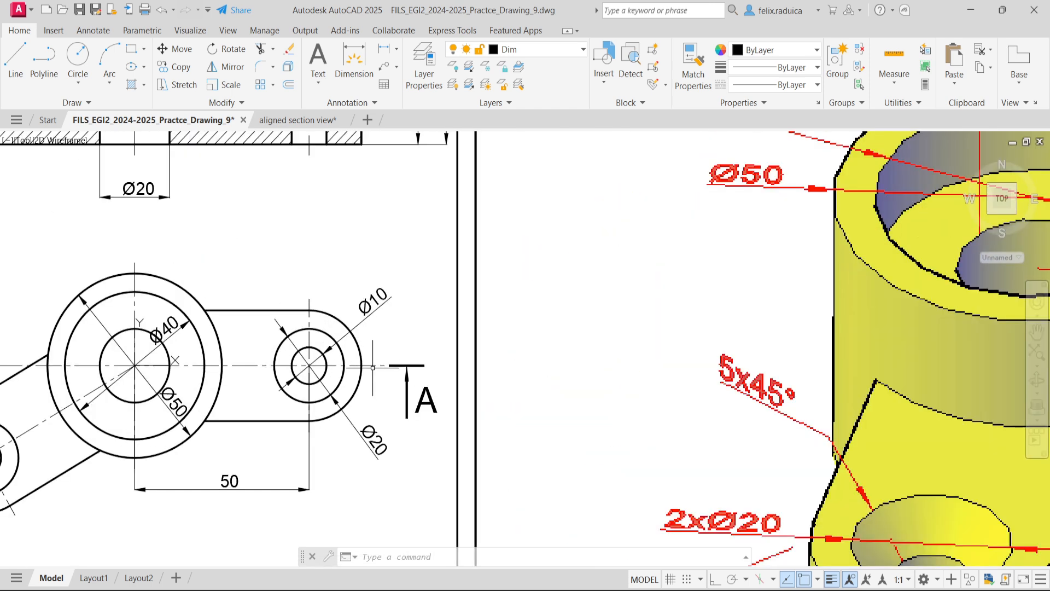
mouse_move(347, 412)
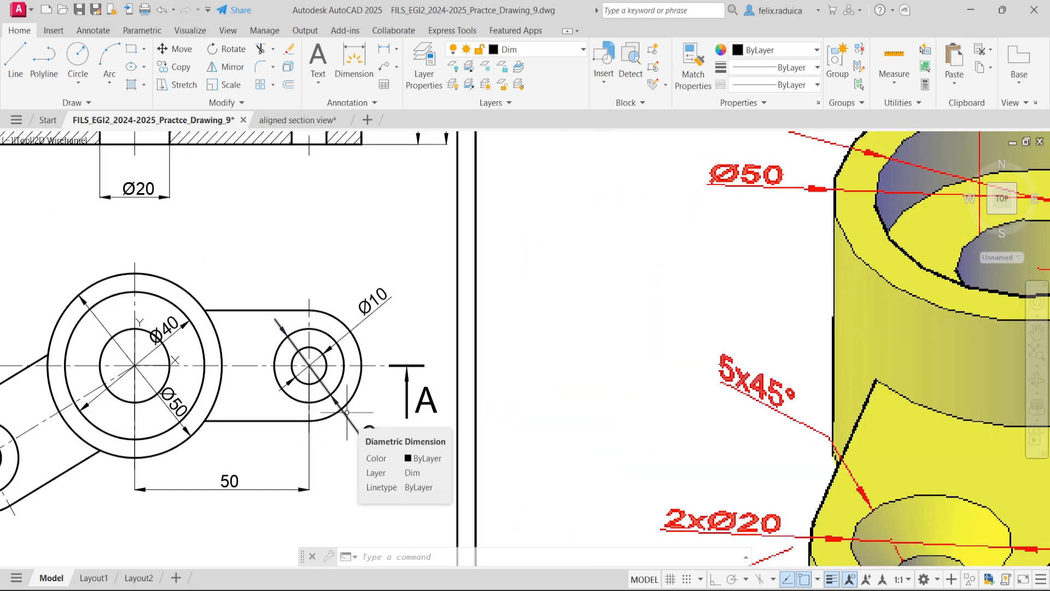
type("di")
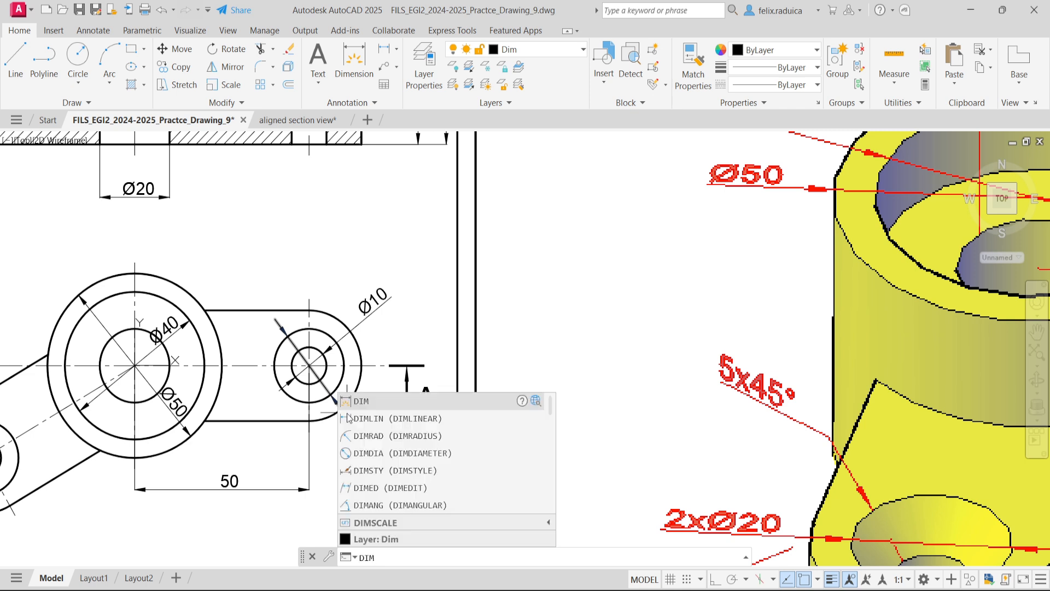
key("Return")
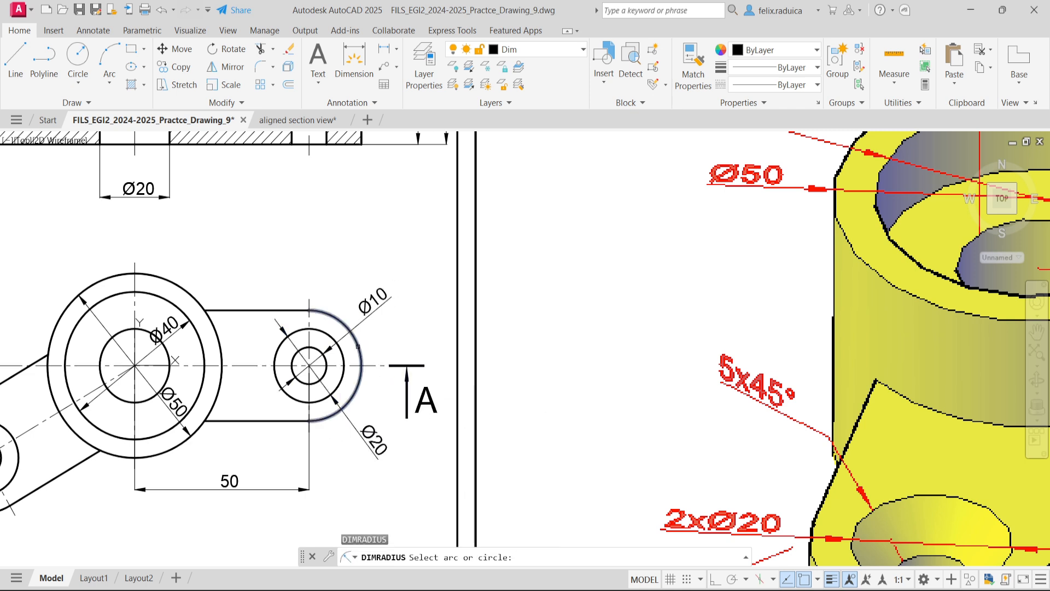
left_click(357, 348)
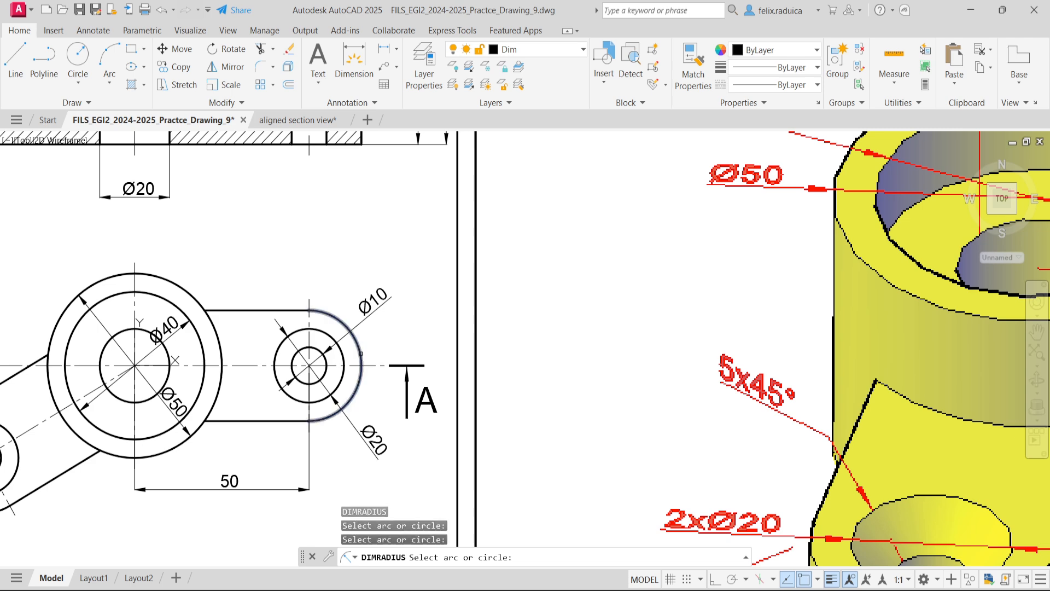
left_click(373, 350)
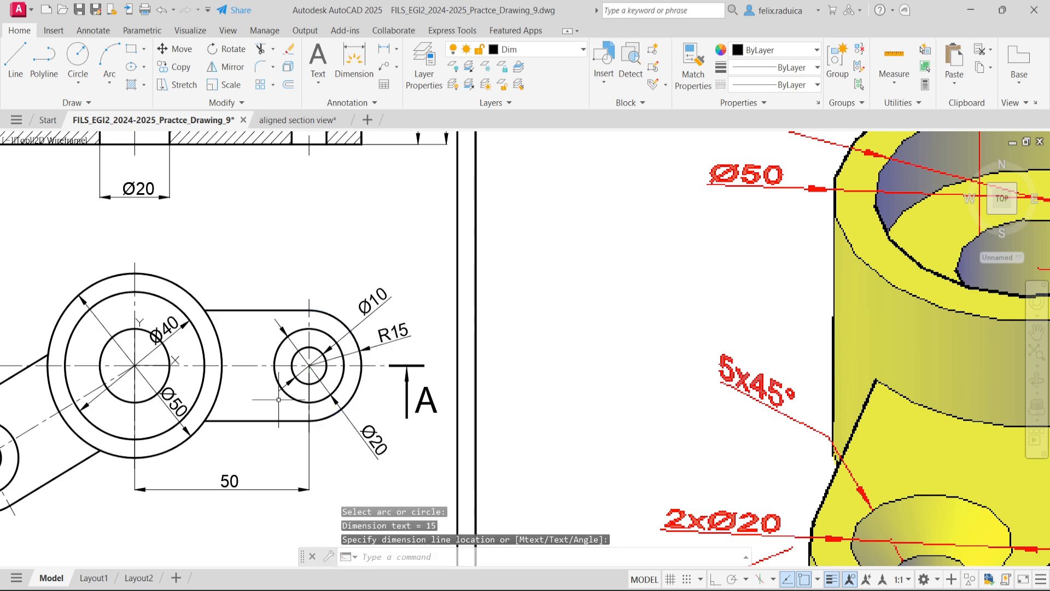
scroll(280, 395, "down", 3)
scroll(25, 383, "down", 2)
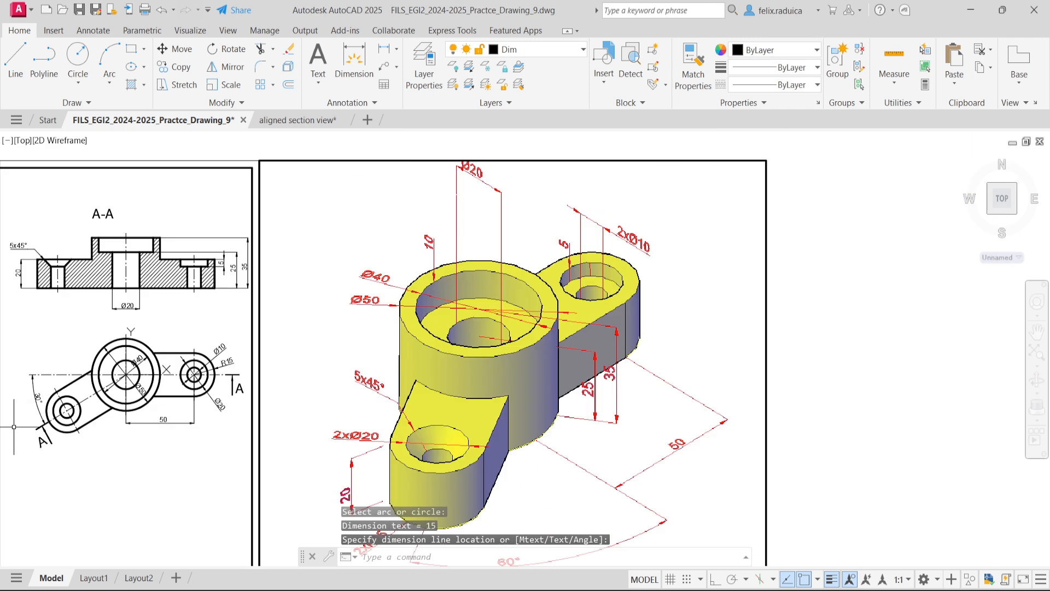
middle_click(73, 327)
middle_click(73, 327)
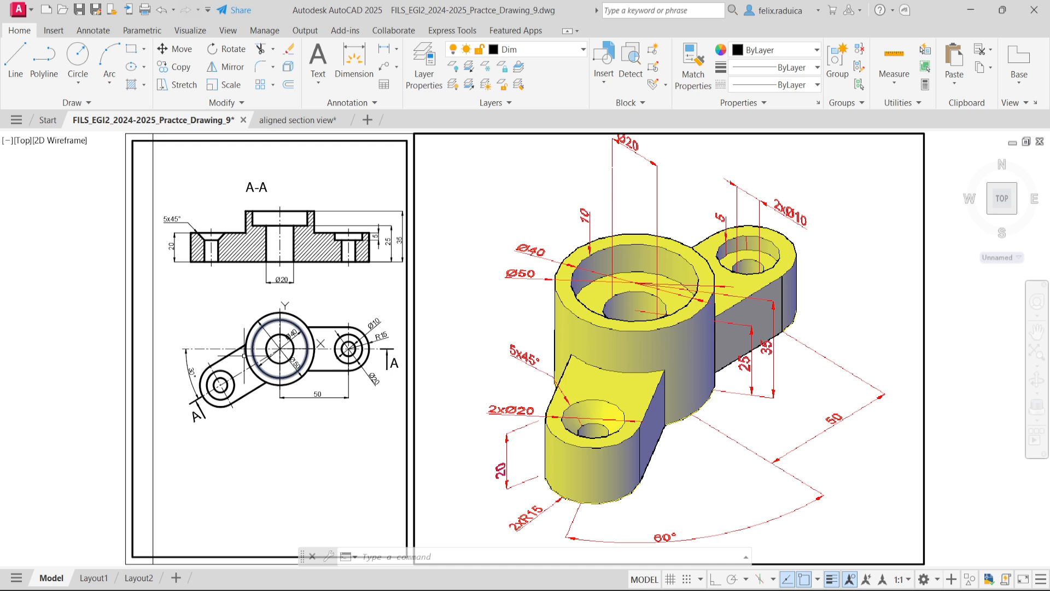
middle_click_drag(286, 507, 260, 461)
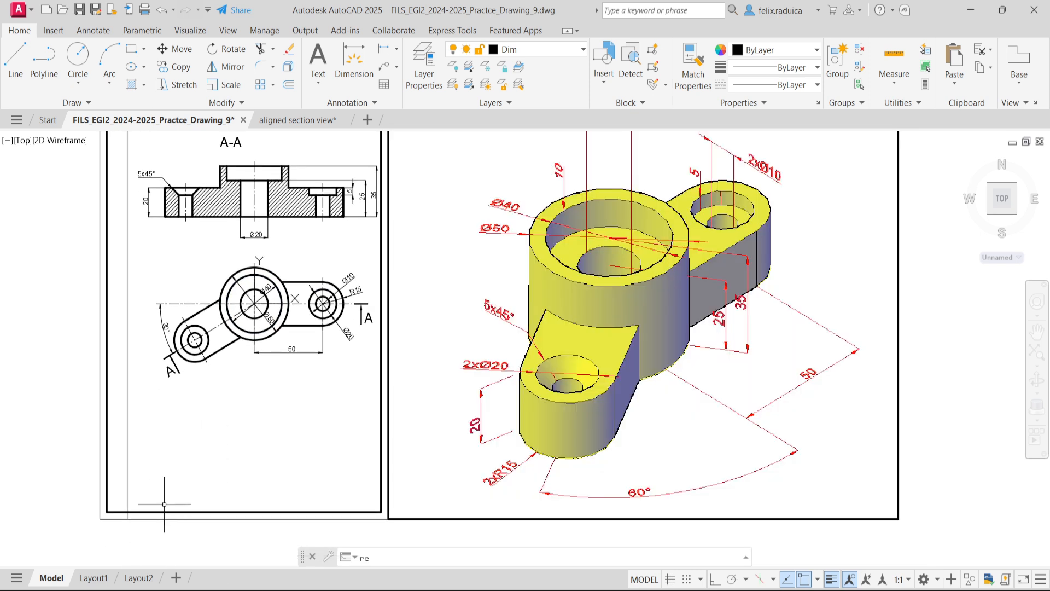
type("c")
key("Return")
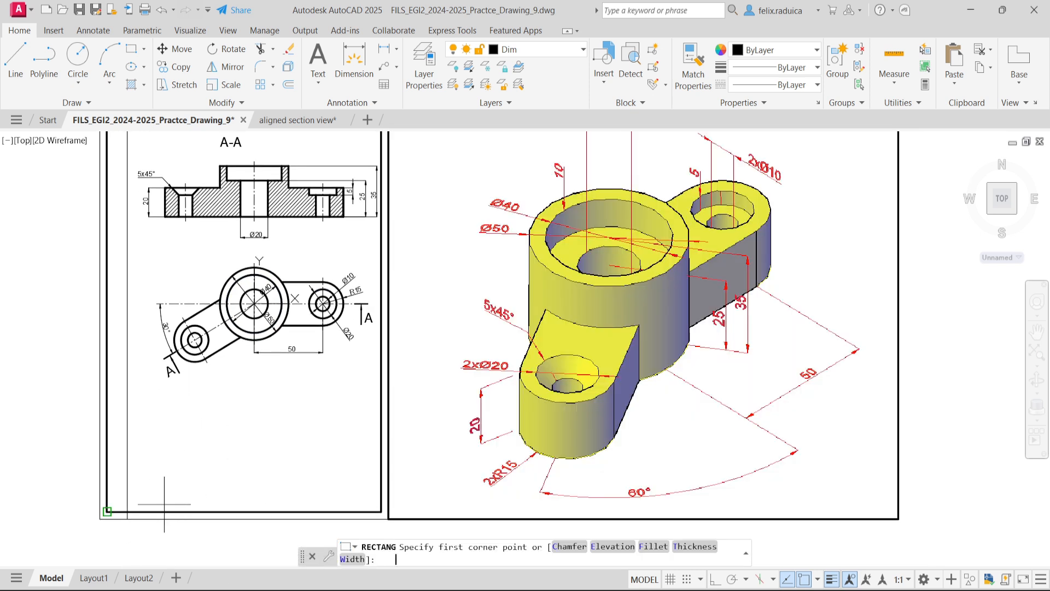
left_click(127, 511)
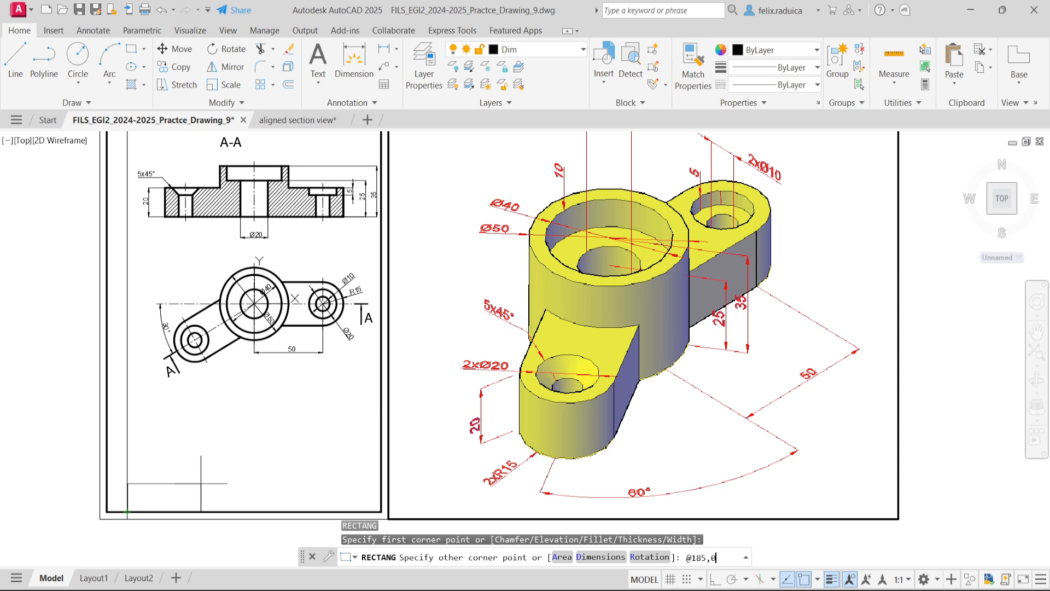
type("@185,0")
key("Return")
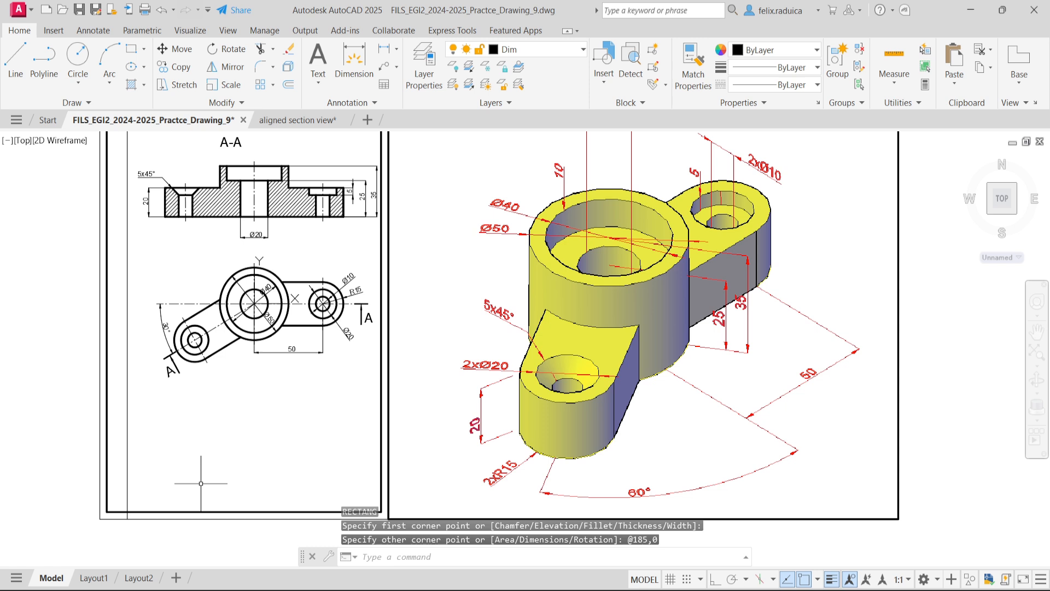
key("ctrl+z")
type("re")
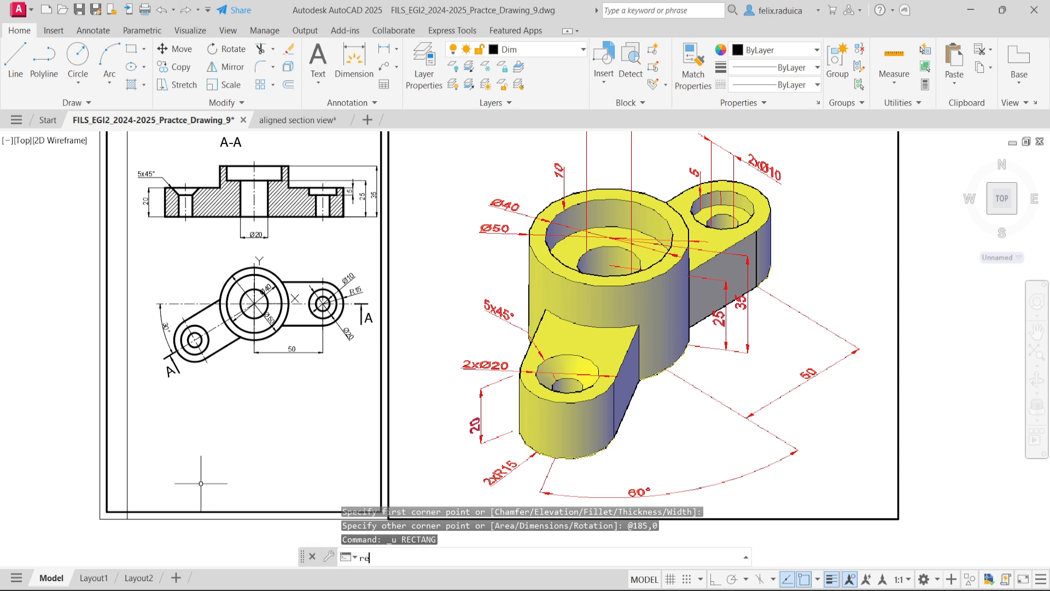
type("c")
key("Return")
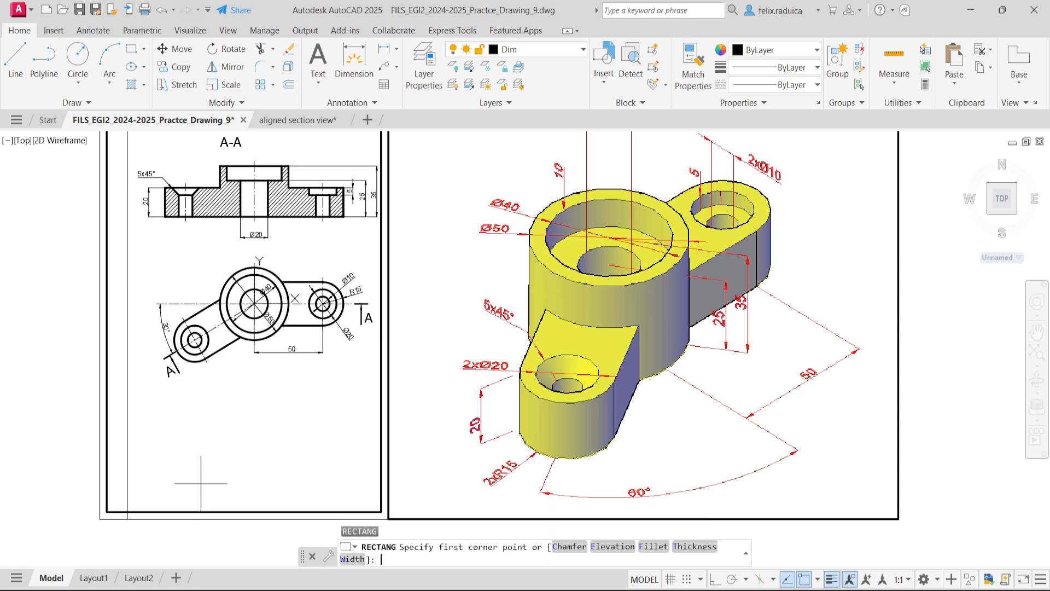
left_click(134, 518)
key("Escape")
type("rec")
key("Return")
left_click(127, 512)
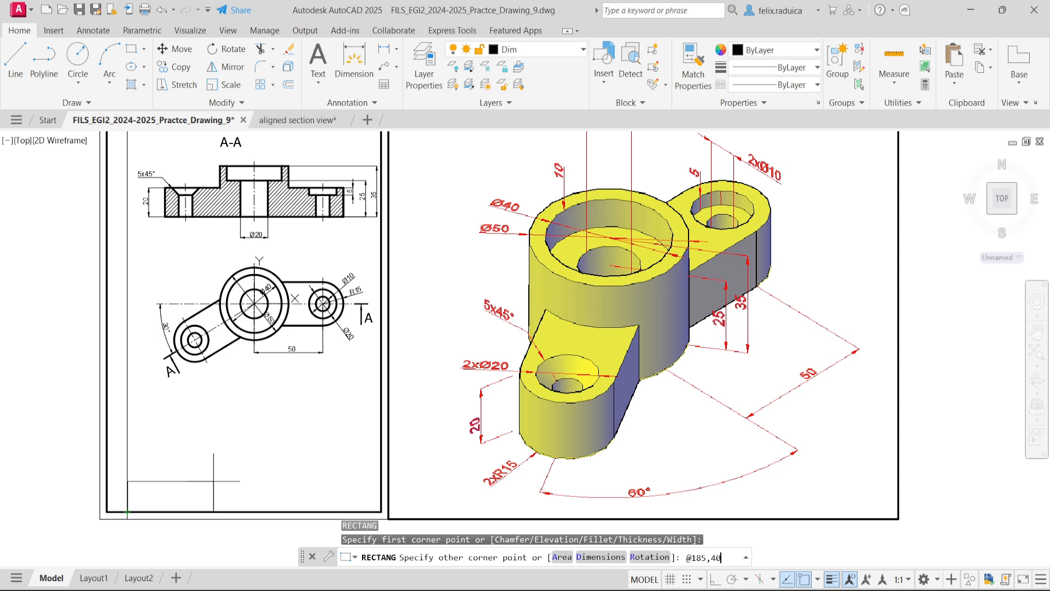
key("Return")
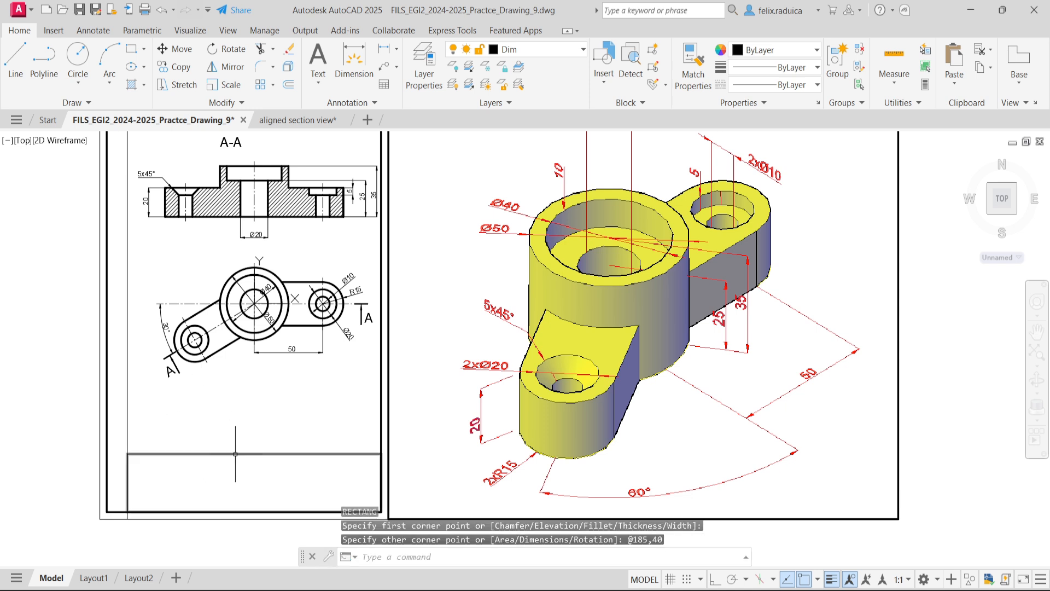
key("Escape")
- Assign the new rectangle at the bottom of the drawing frame to the Thick layer
left_click(269, 476)
left_click(219, 423)
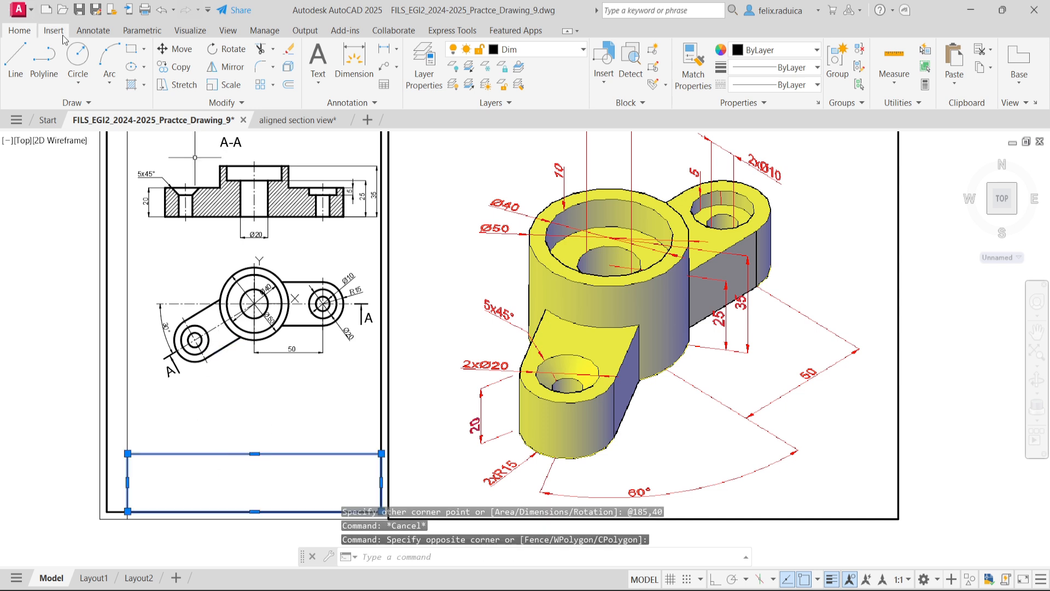
left_click(555, 48)
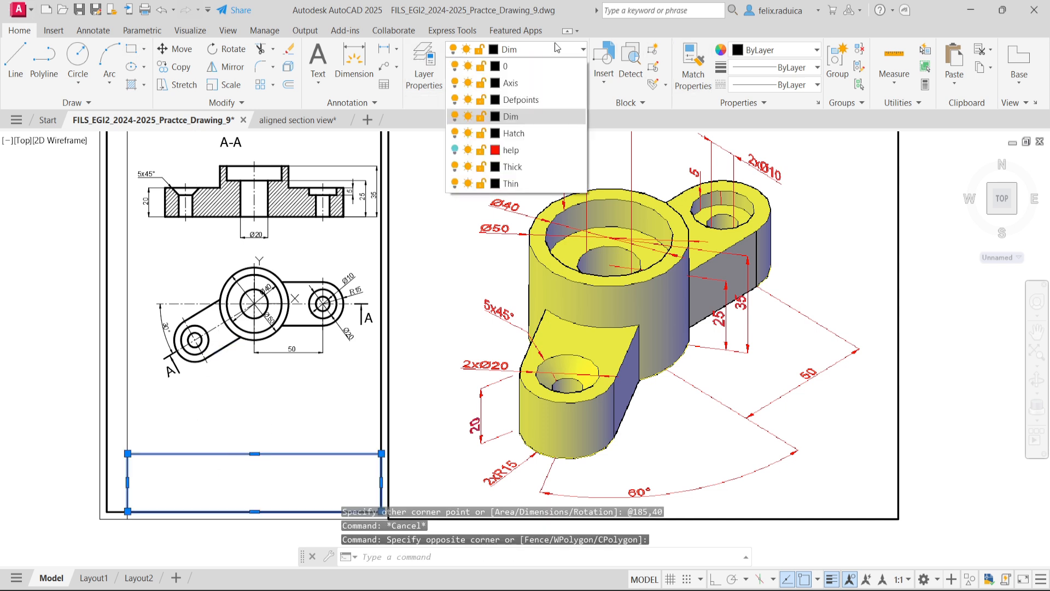
left_click(524, 166)
key("Escape")
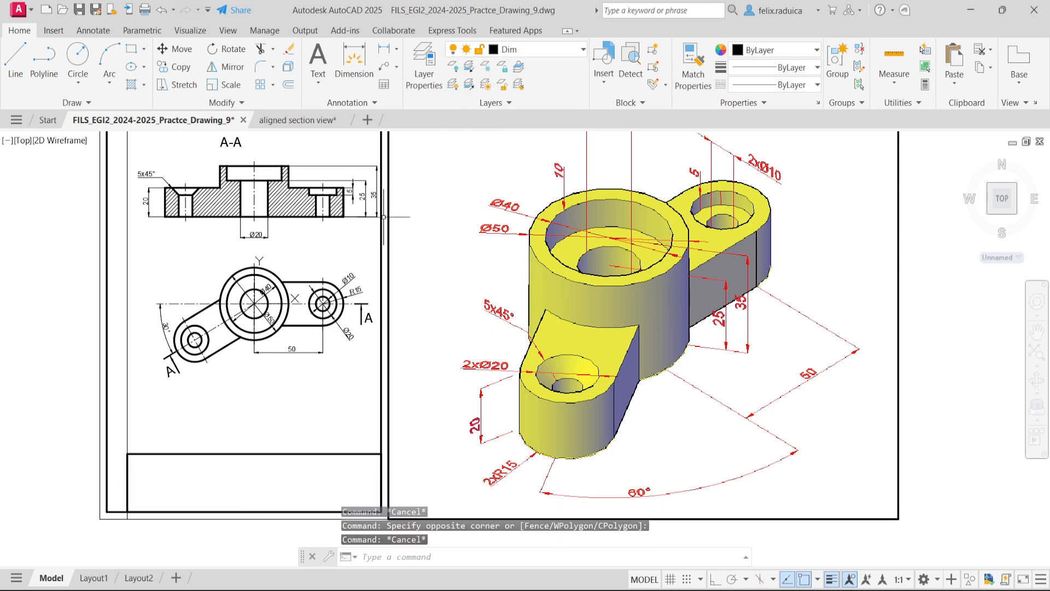
- Insert the surfaceblock block with its tip on the title block rectangle's upper edge, using the nearest snap
middle_click_drag(309, 304, 304, 302)
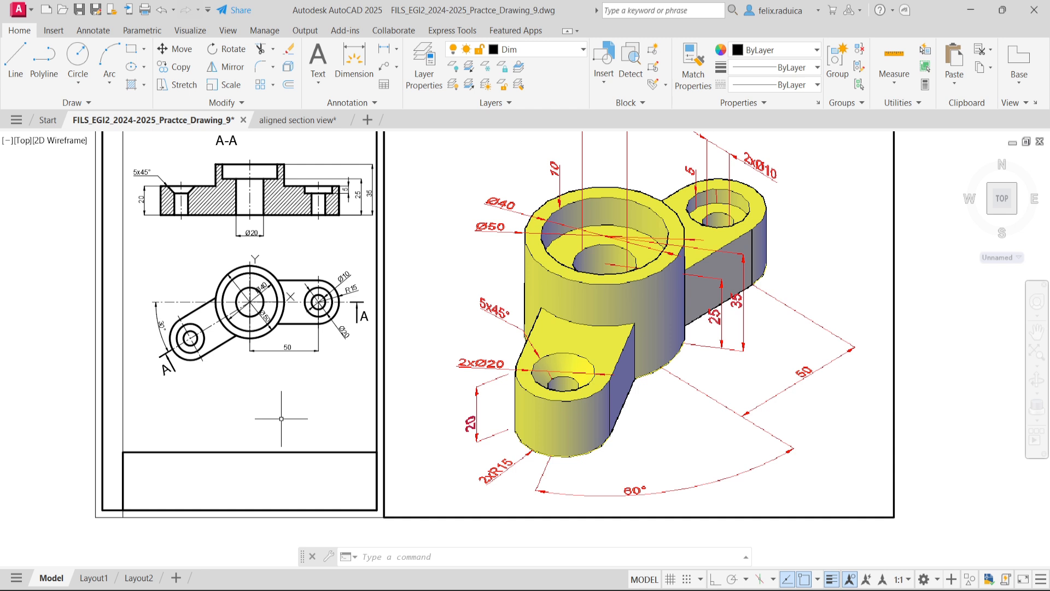
type("SURFACEB")
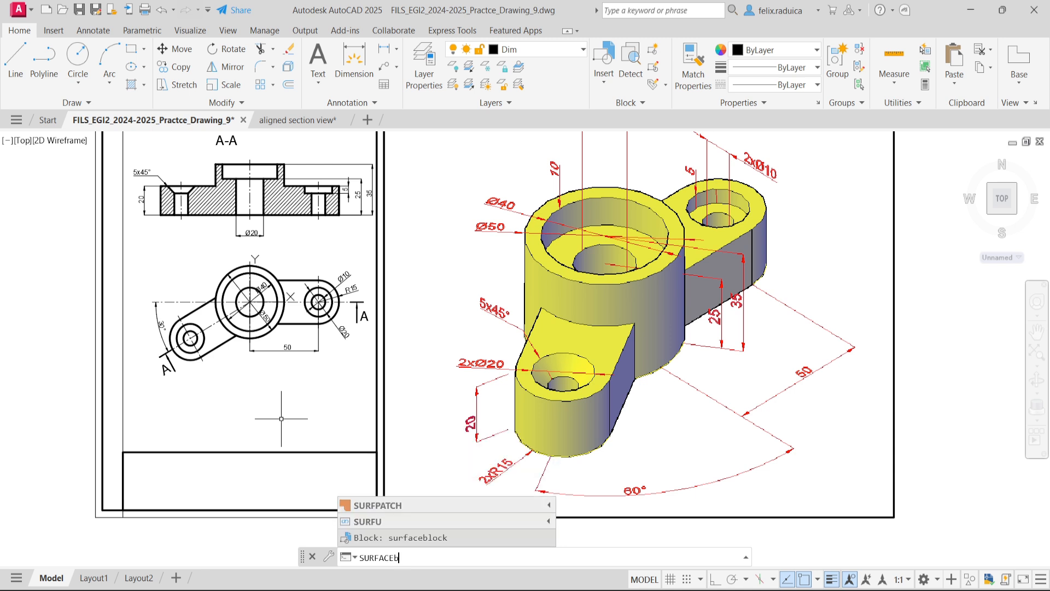
type("li")
key("Escape")
type("suRFACEblock")
key("Return")
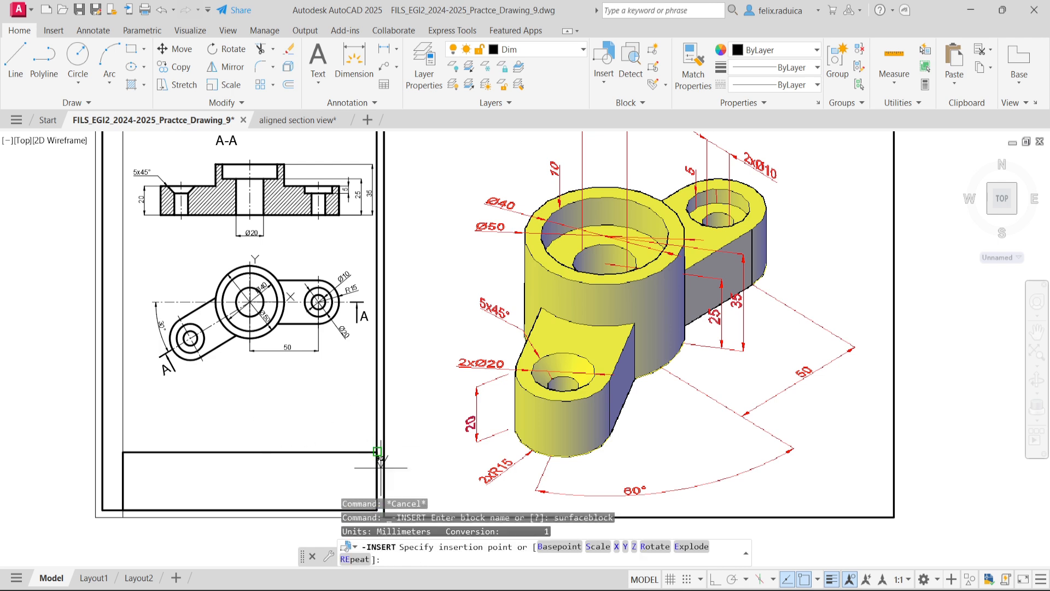
scroll(312, 440, "up", 2)
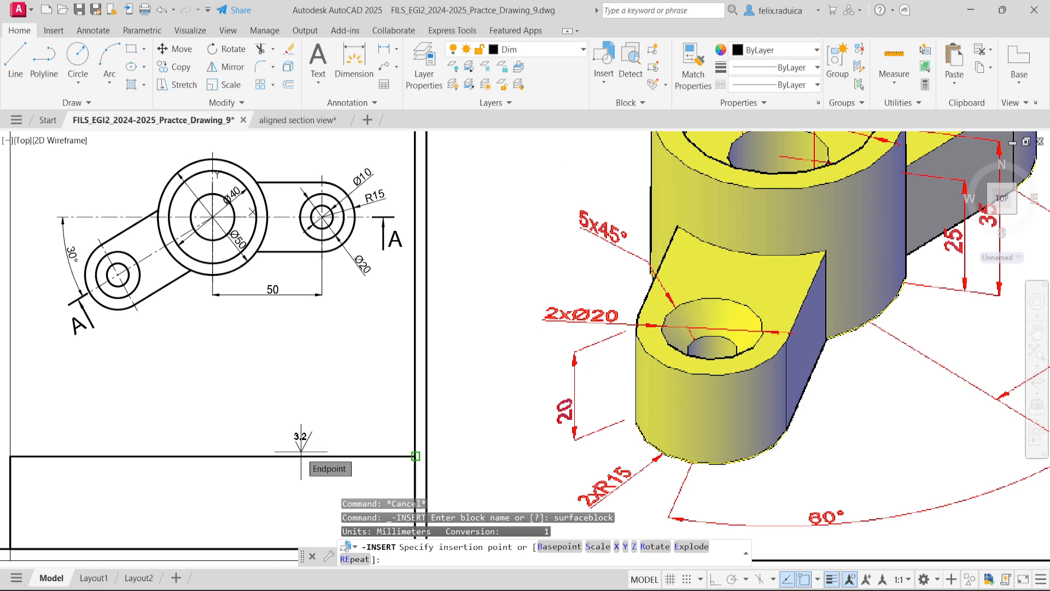
key("Return")
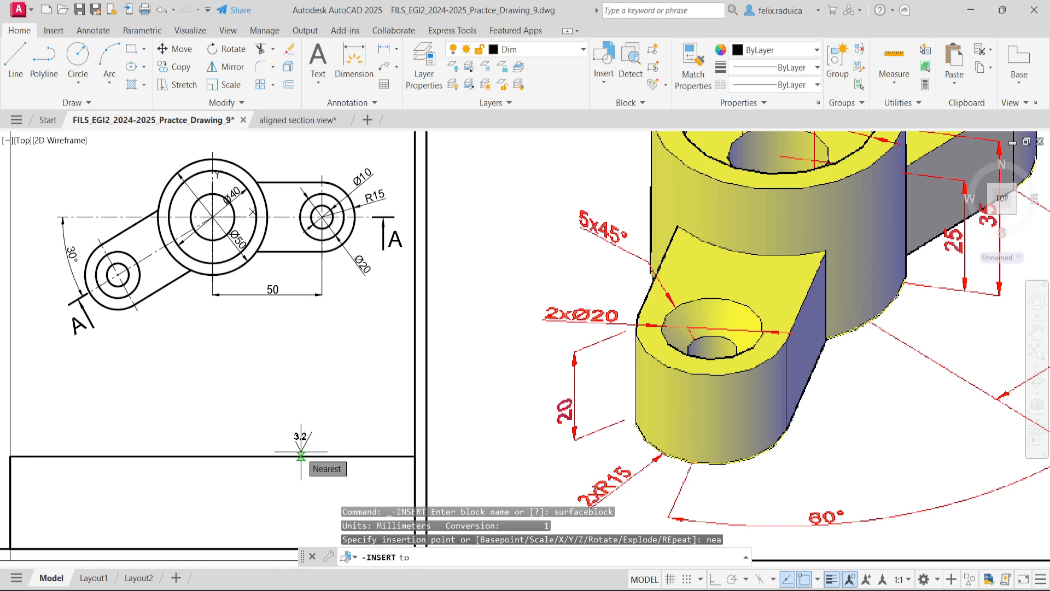
left_click(301, 454)
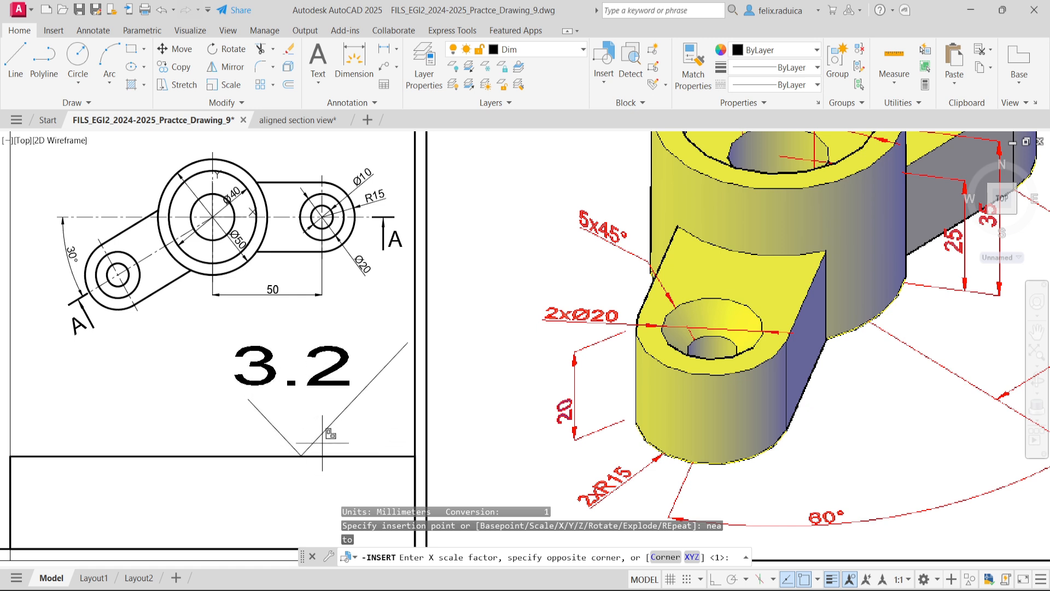
- Accept scale 1 and rotation 0 for the inserted block, and set its surface finish value to 12.5
type("+")
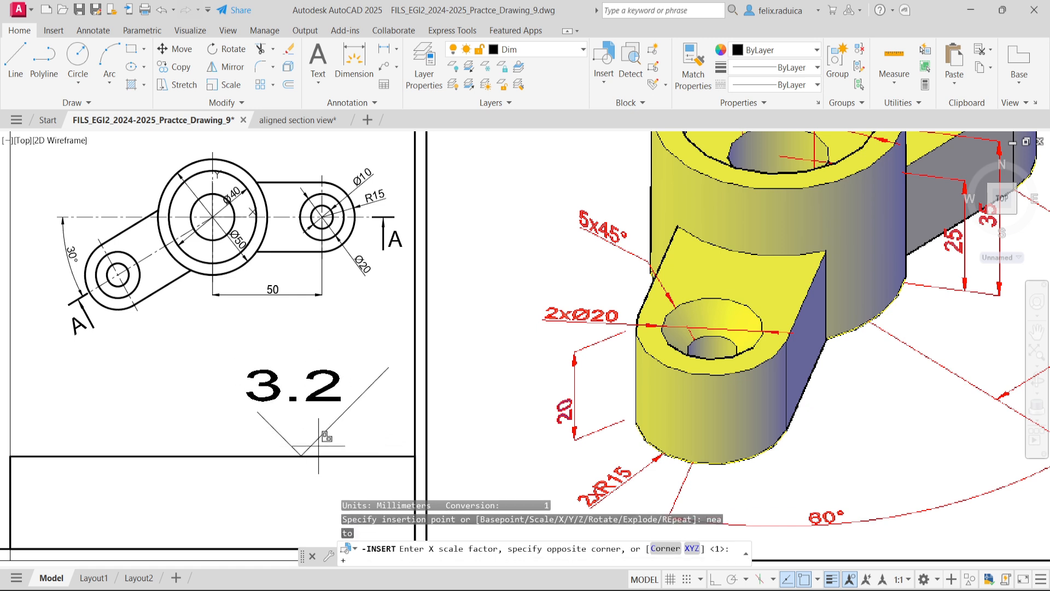
key("Return")
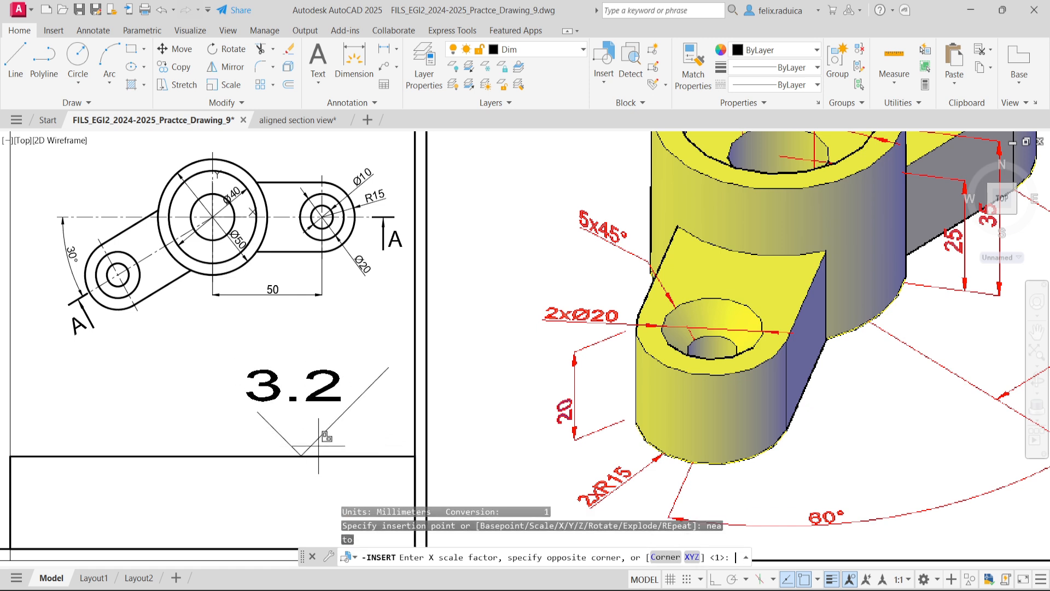
key("Return")
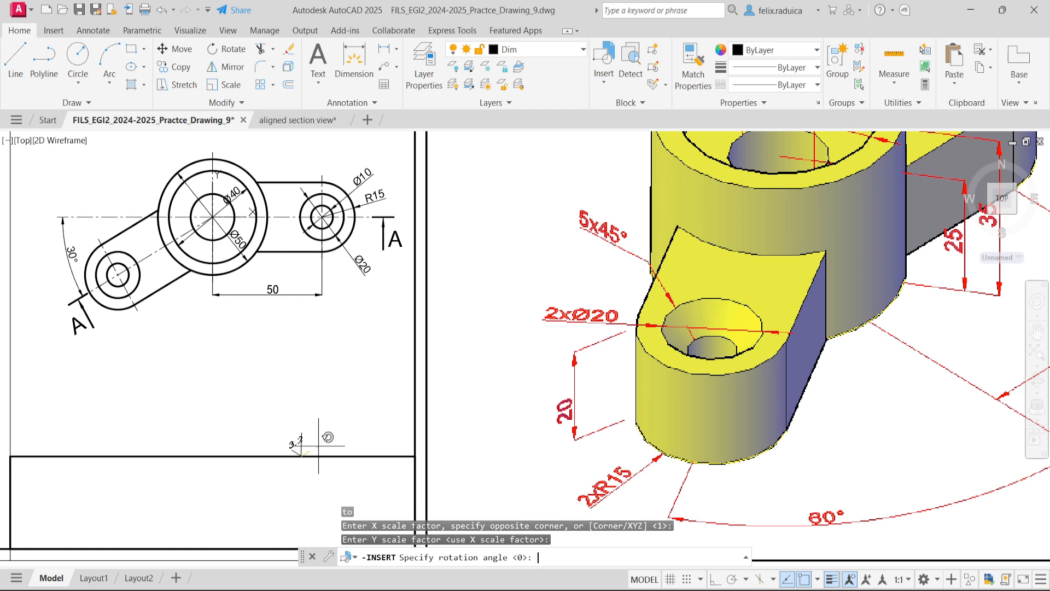
key("Return")
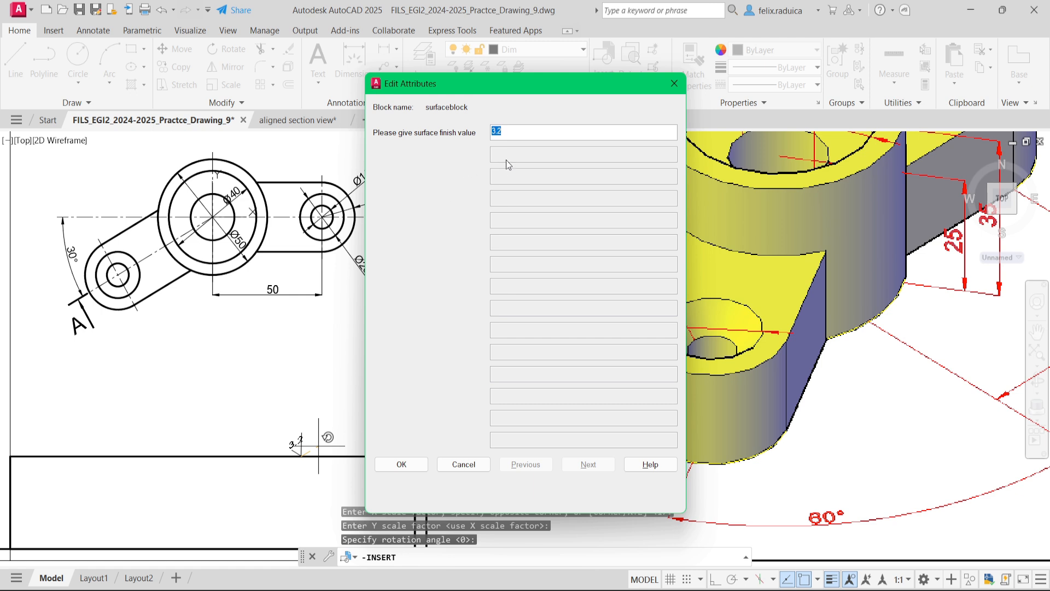
type("12.5")
left_click(403, 469)
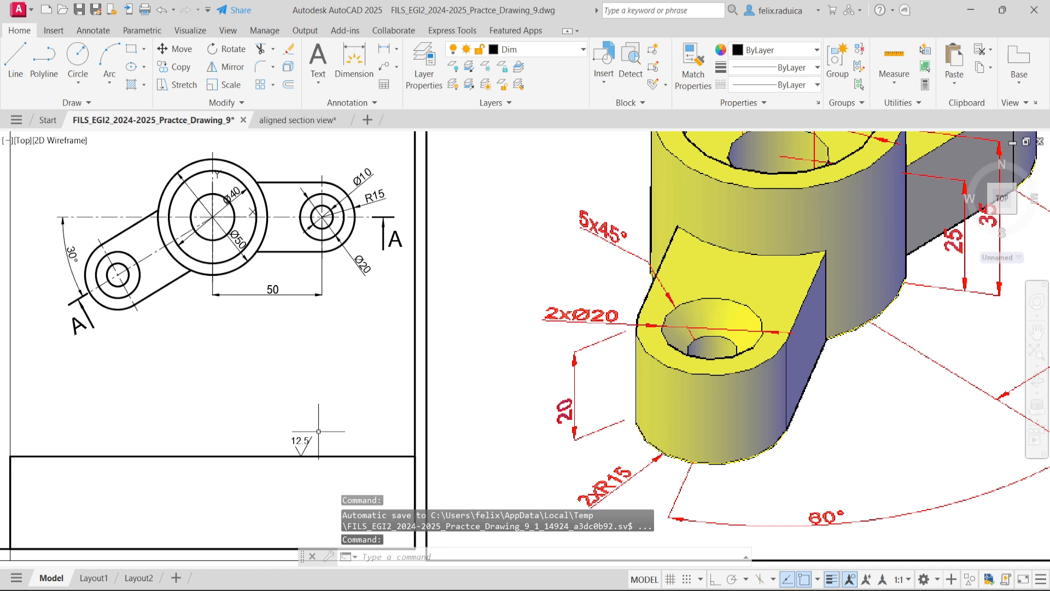
- Explode the right-hand 12.5 surface finish symbol above the title block and erase its VAL text
key("Escape")
key("ctrl+z")
scroll(351, 461, "up", 4)
type("explode")
key("Return")
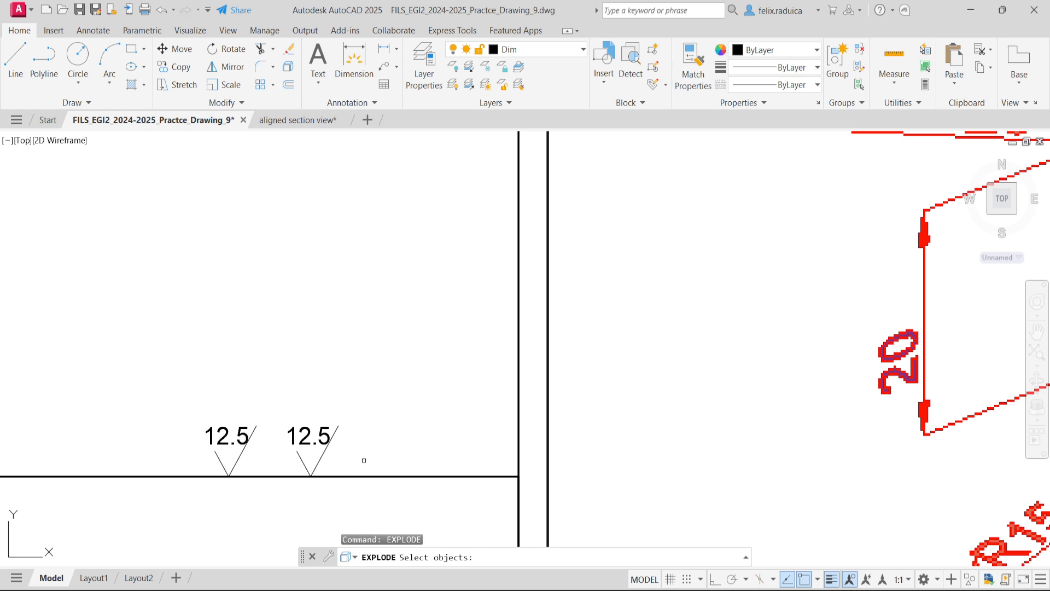
left_click(339, 444)
left_click(310, 423)
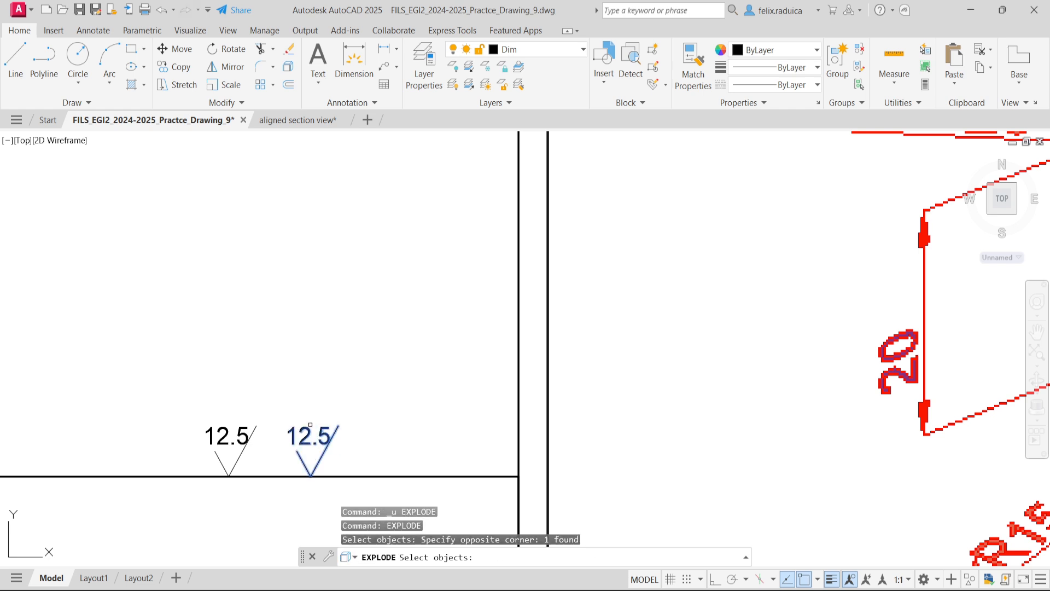
left_click(310, 424)
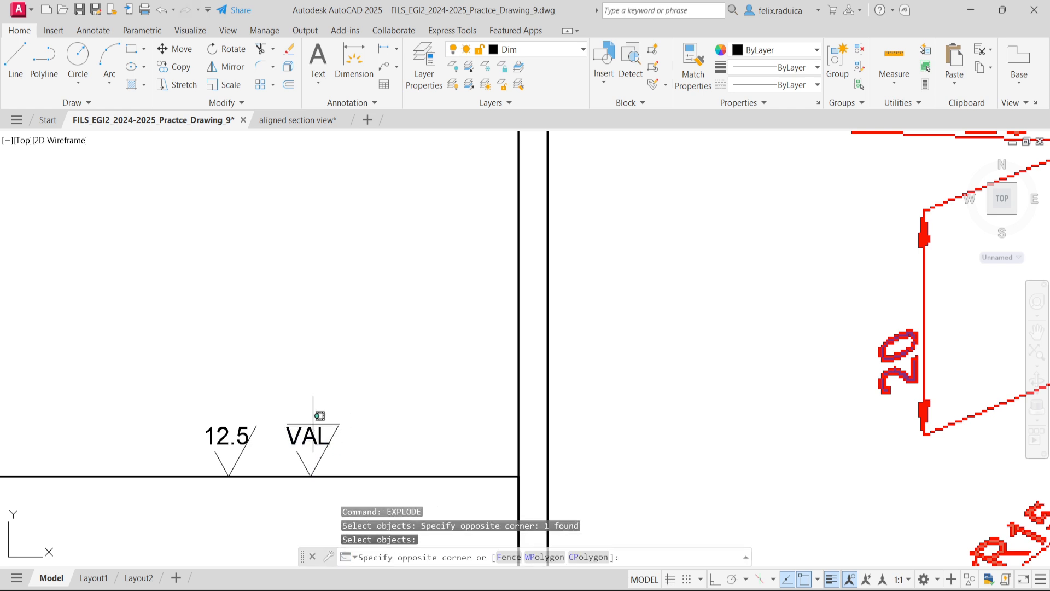
left_click(302, 439)
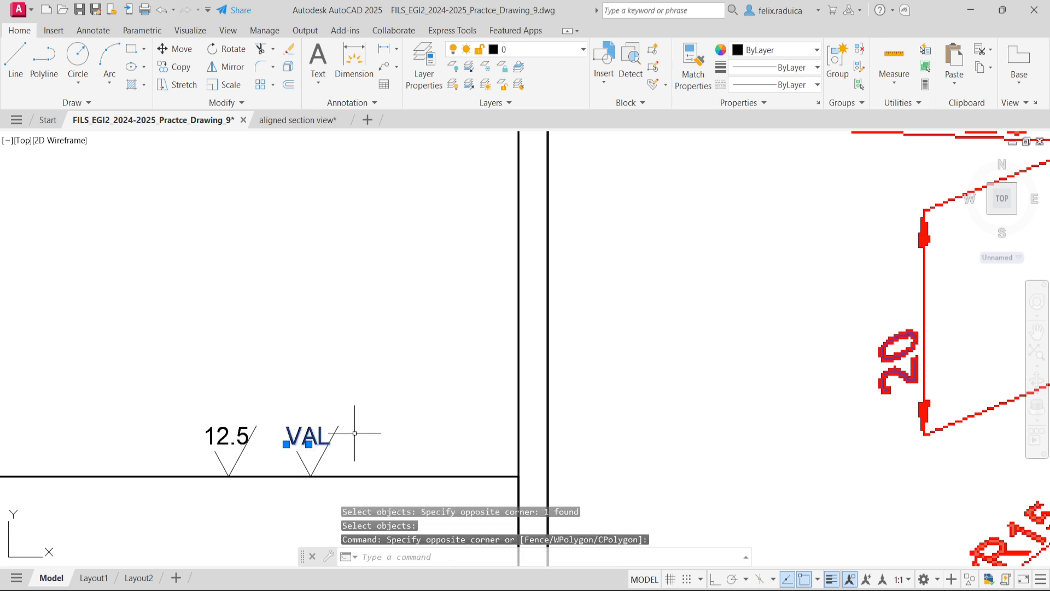
key("Delete")
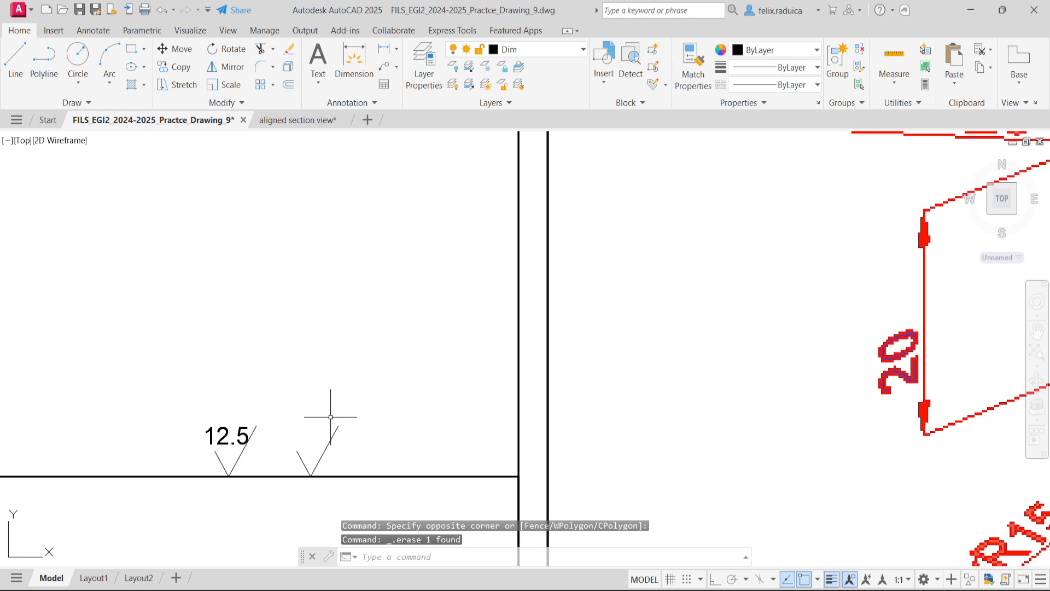
- Offset the long slanted stroke of the exploded surface symbol by 7 to both its left and right sides
type("offset")
key("Return")
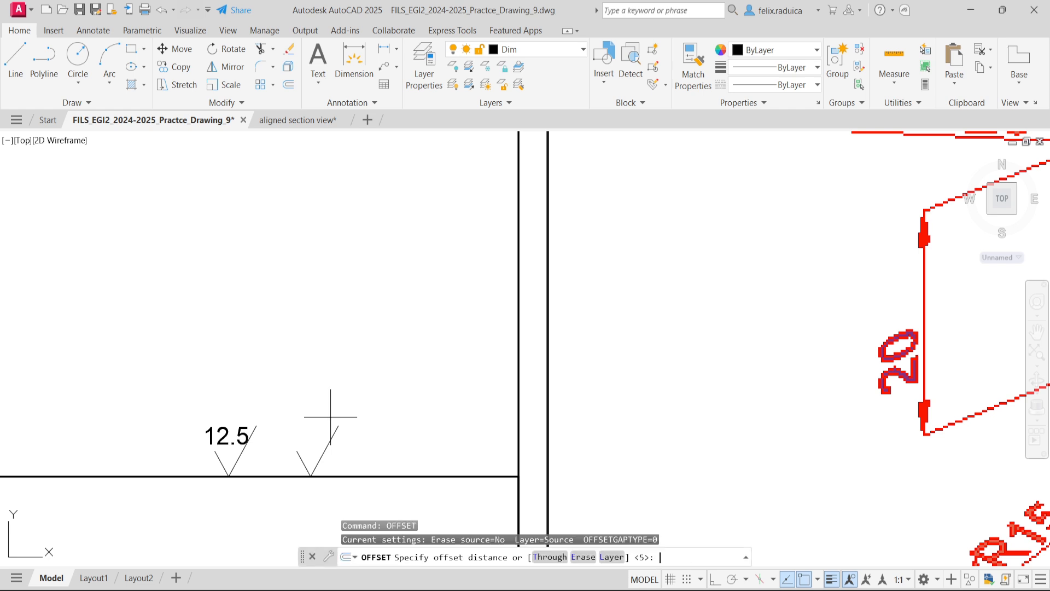
key("Return")
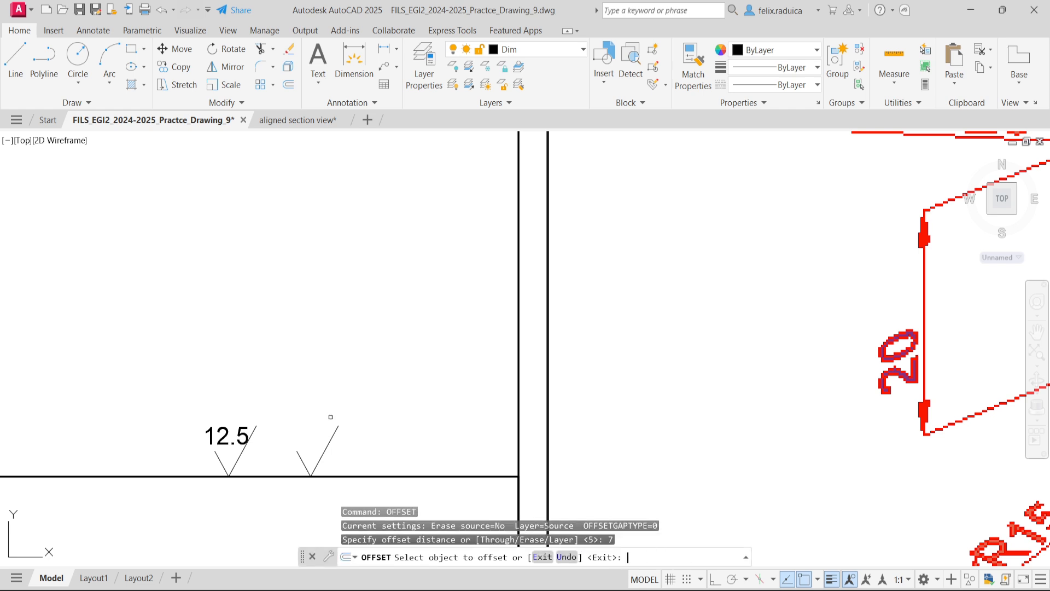
left_click(332, 437)
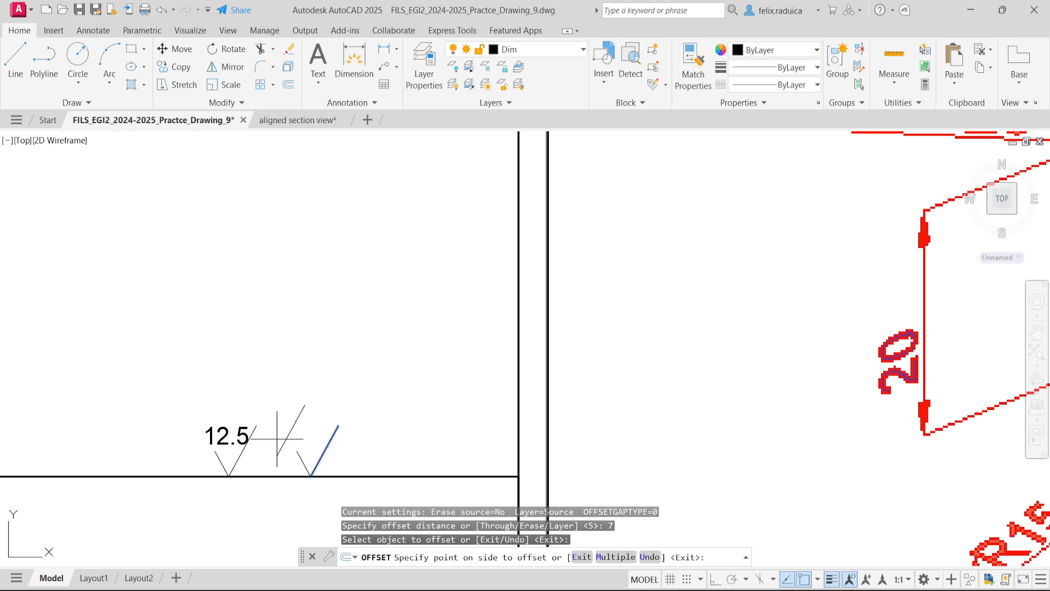
left_click(277, 437)
left_click(332, 437)
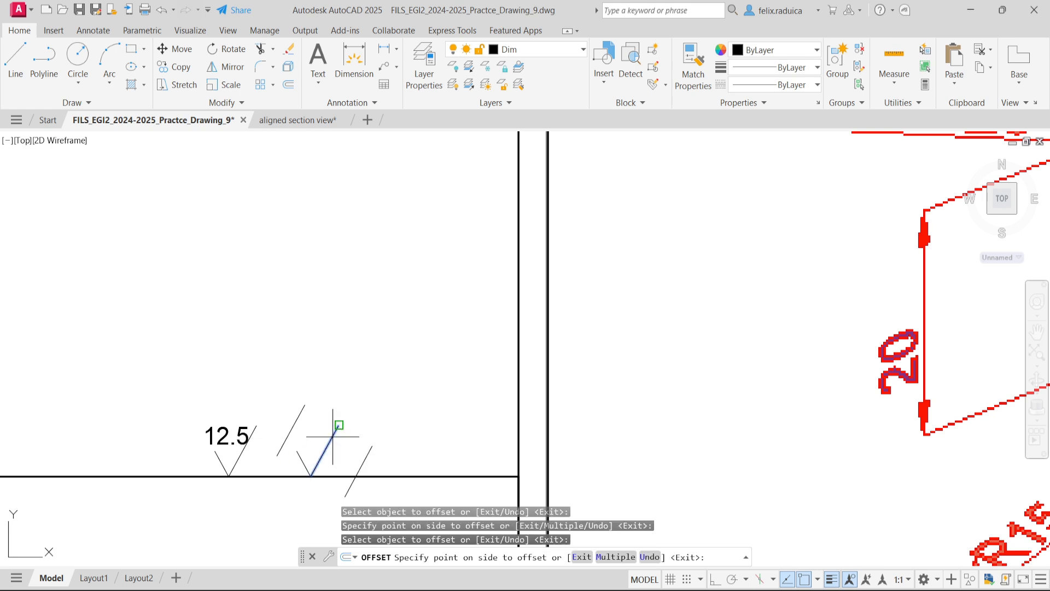
left_click(389, 423)
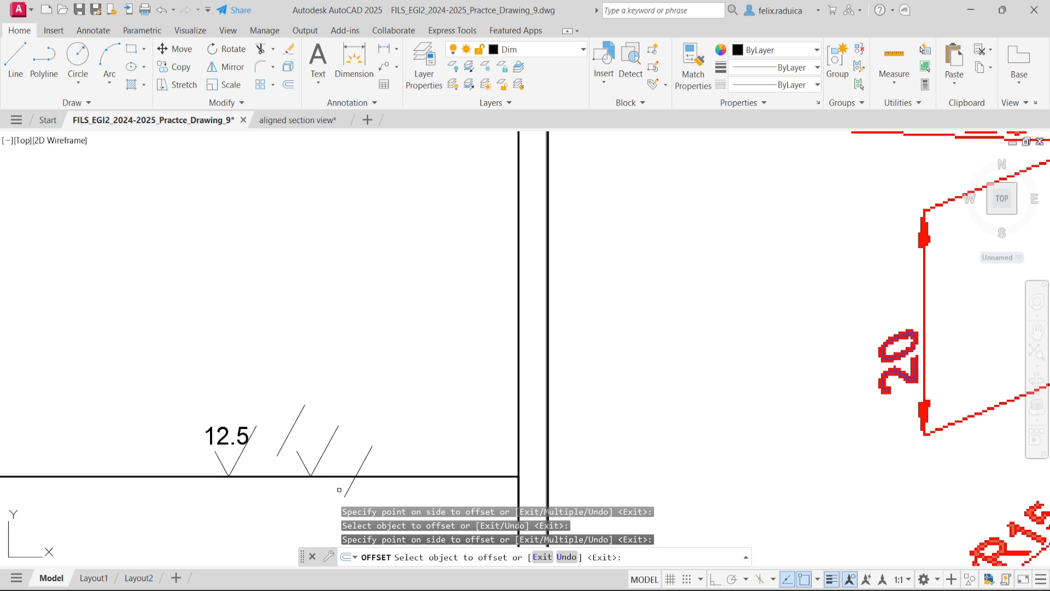
key("Escape")
- Lengthen the right offset stroke at its upper end and extend the left one down to the title block's upper edge
left_click(361, 466)
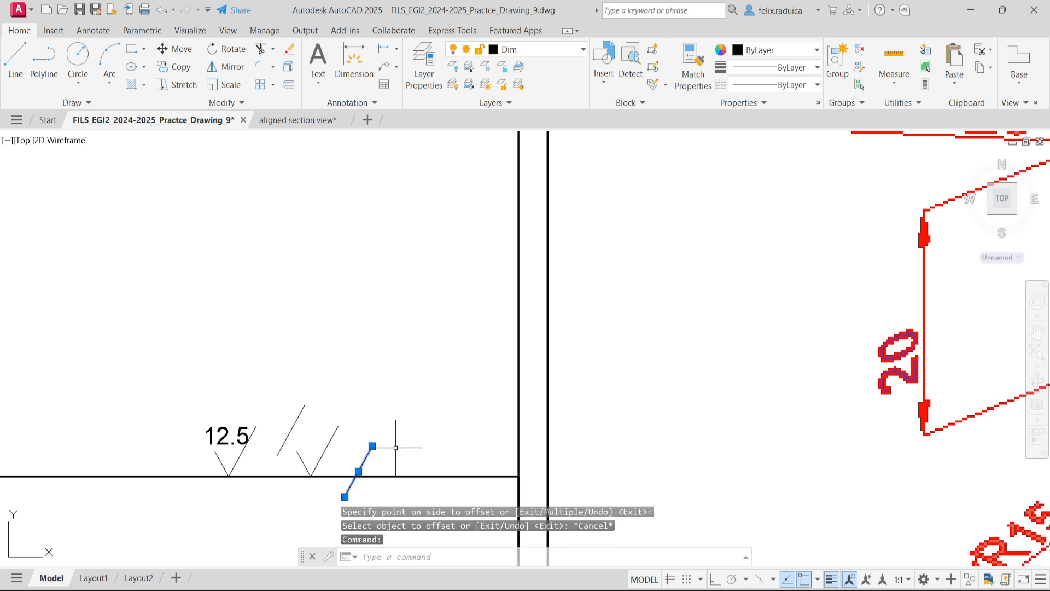
left_click(386, 420)
left_click(281, 446)
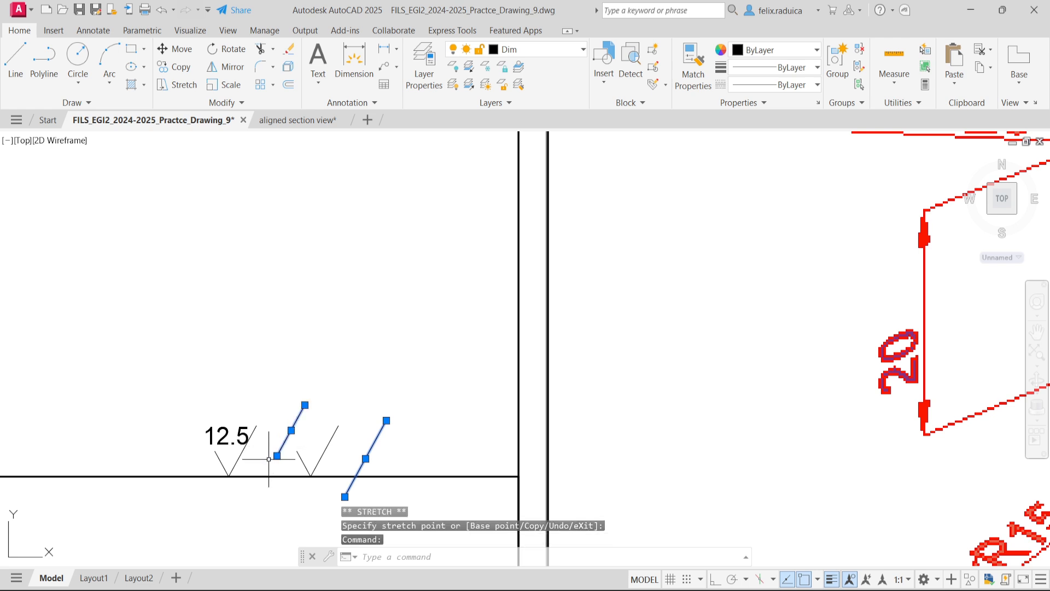
left_click(277, 455)
left_click(269, 469)
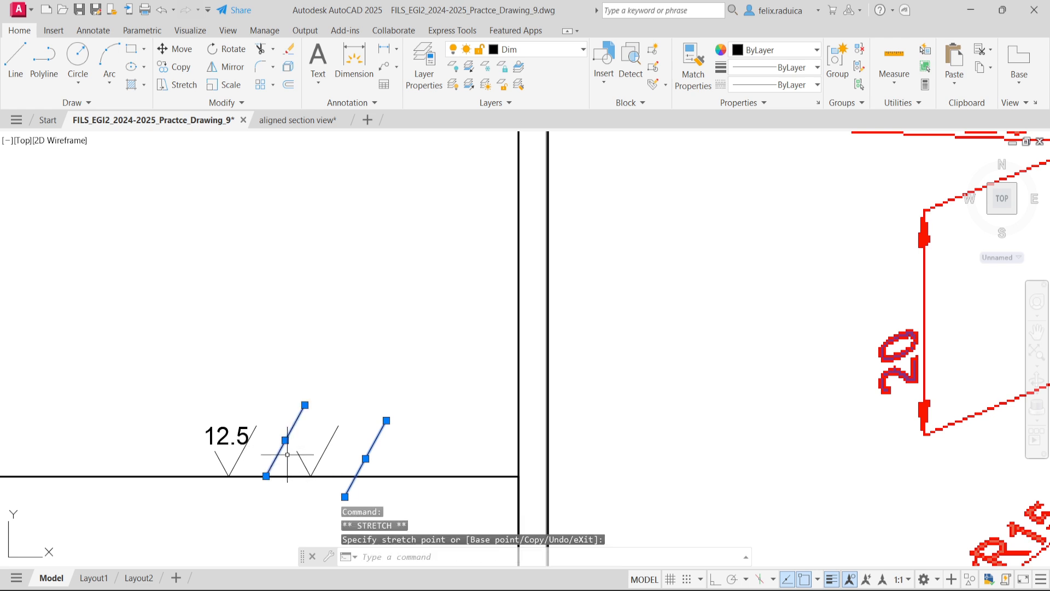
key("Escape")
- Shorten the left offset stroke from its upper end to match the height of the surface symbols
left_click(302, 409)
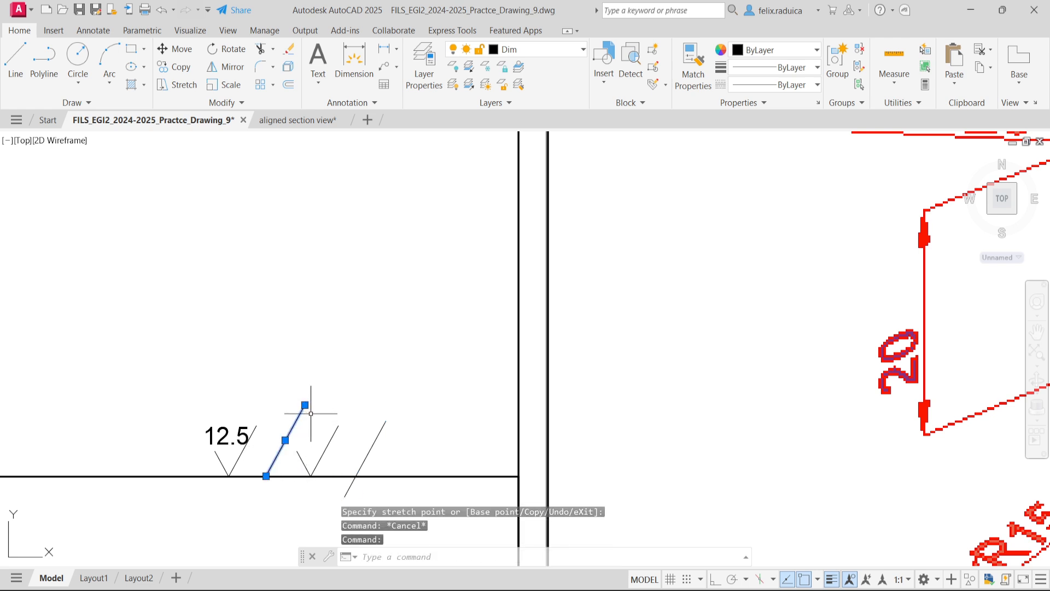
left_click(304, 404)
left_click(292, 425)
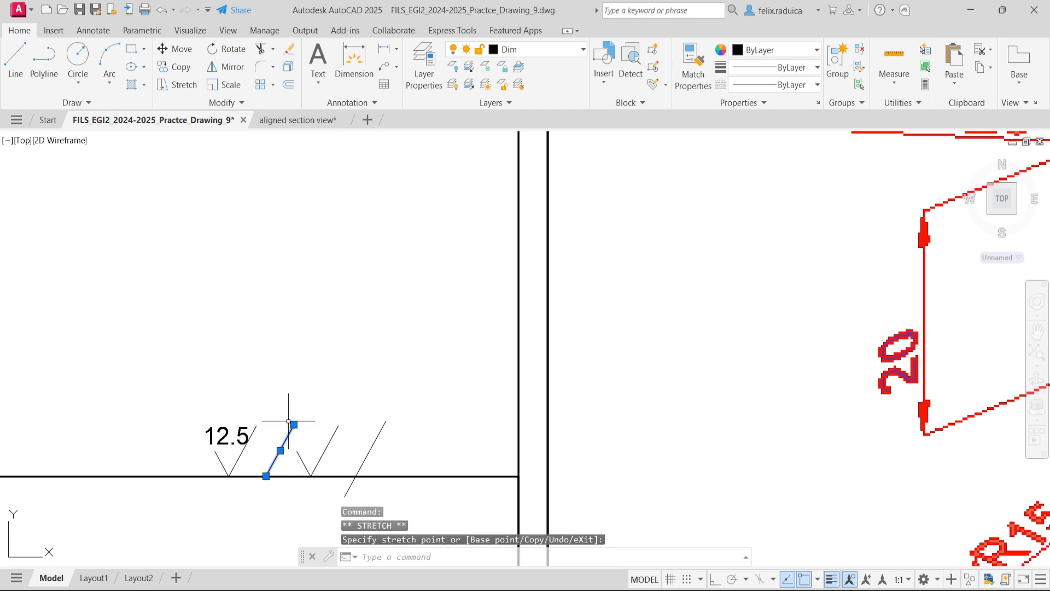
key("Escape")
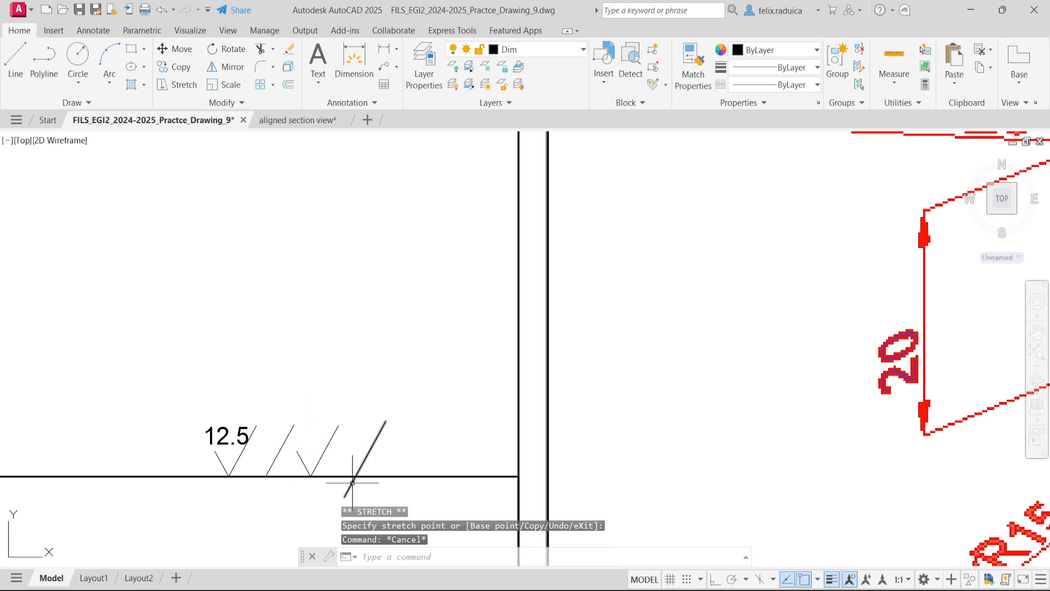
- Pull the right offset stroke's lower end up onto the title block's upper edge
left_click(348, 496)
left_click(345, 498)
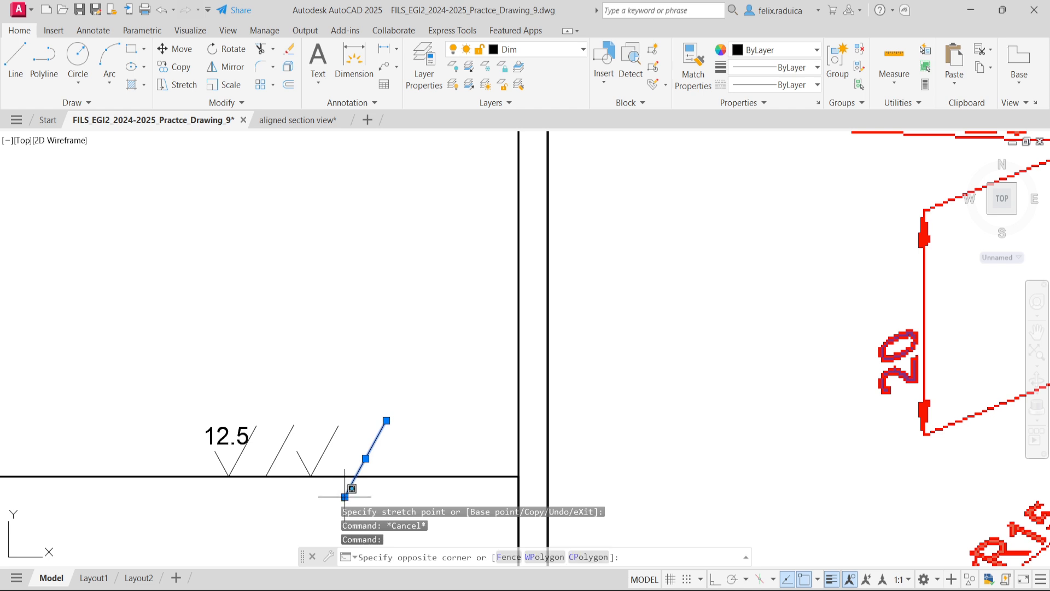
left_click(354, 479)
left_click(344, 497)
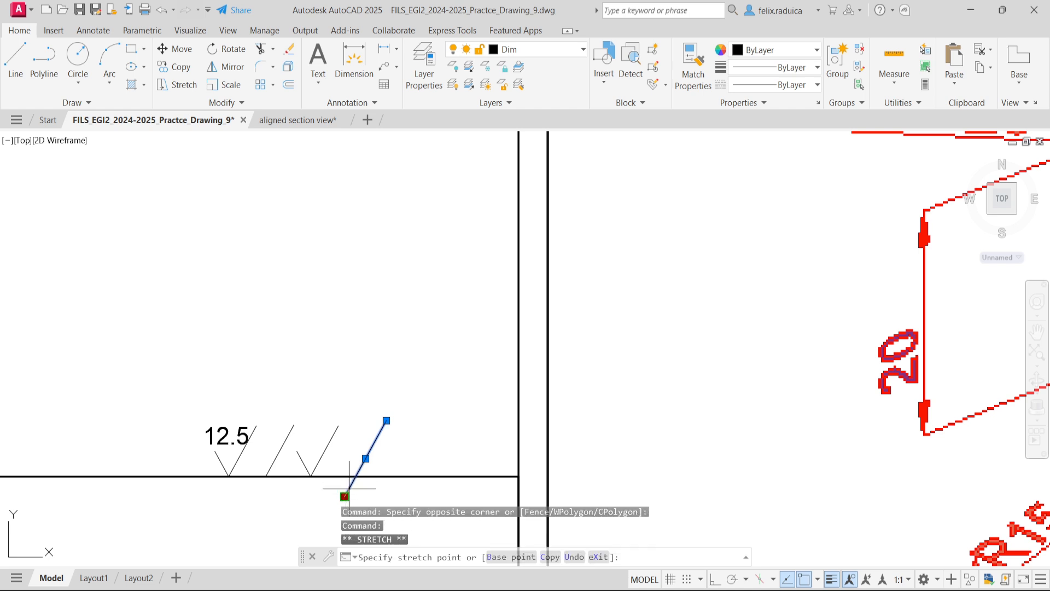
left_click(355, 484)
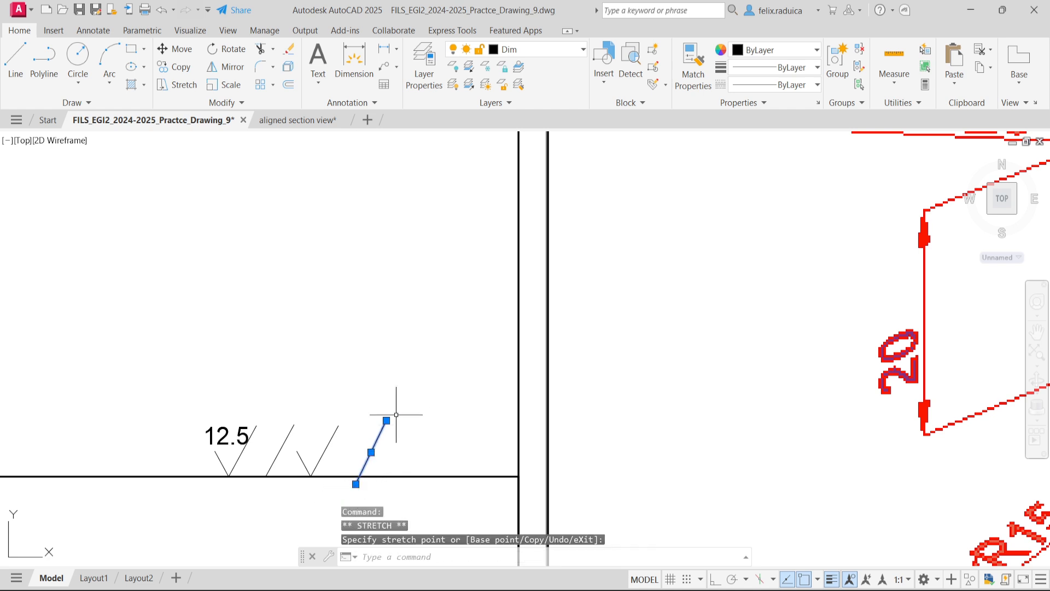
key("Escape")
left_click(375, 455)
left_click(356, 482)
left_click(356, 484)
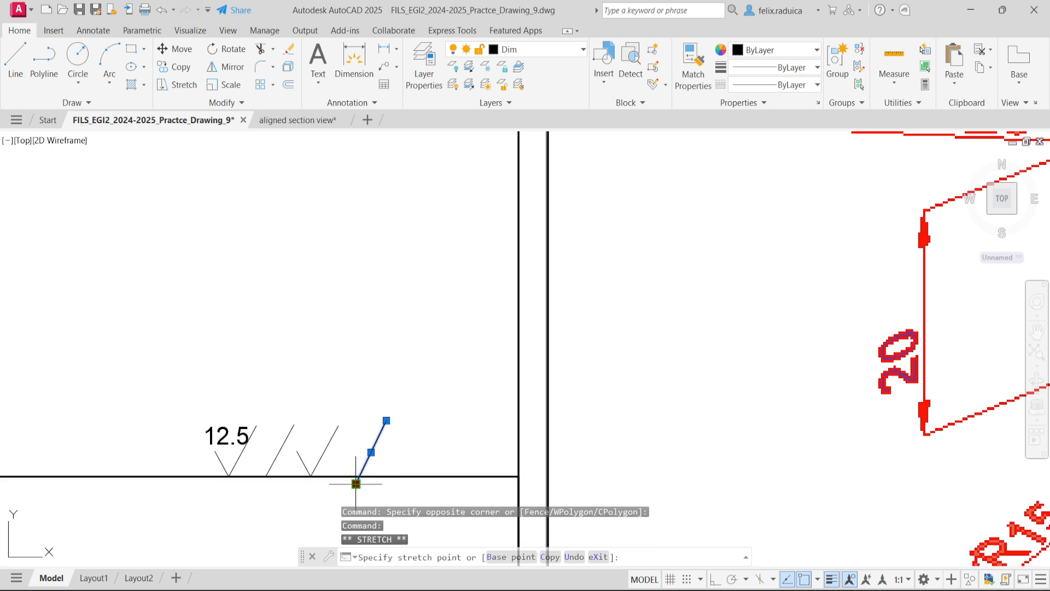
left_click(355, 476)
key("Escape")
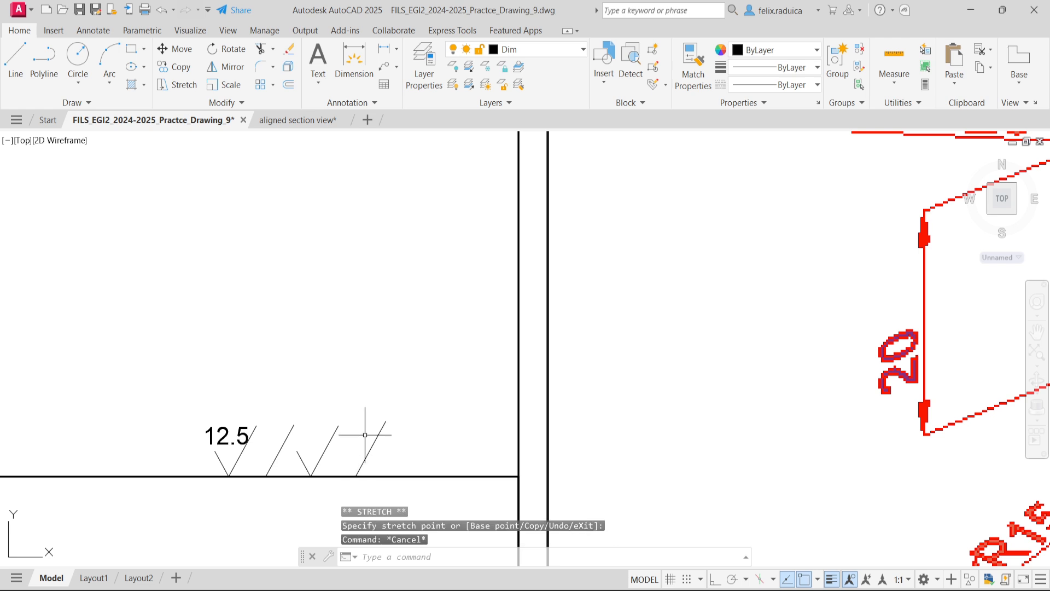
- Shorten the right offset stroke at its upper end to roughly the height of the neighbouring strokes
left_click(386, 420)
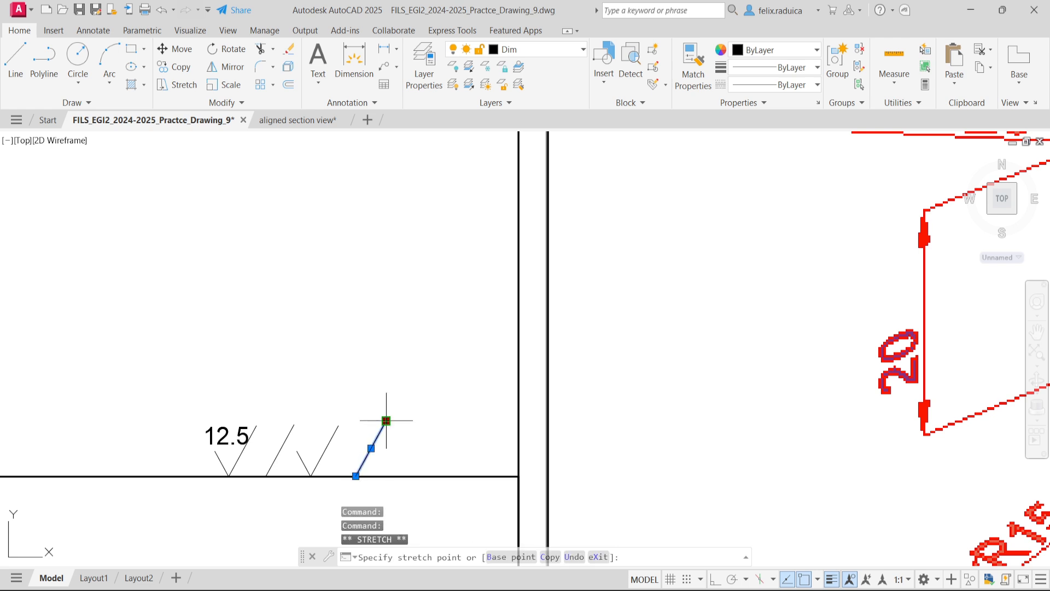
left_click(381, 429)
key("Escape")
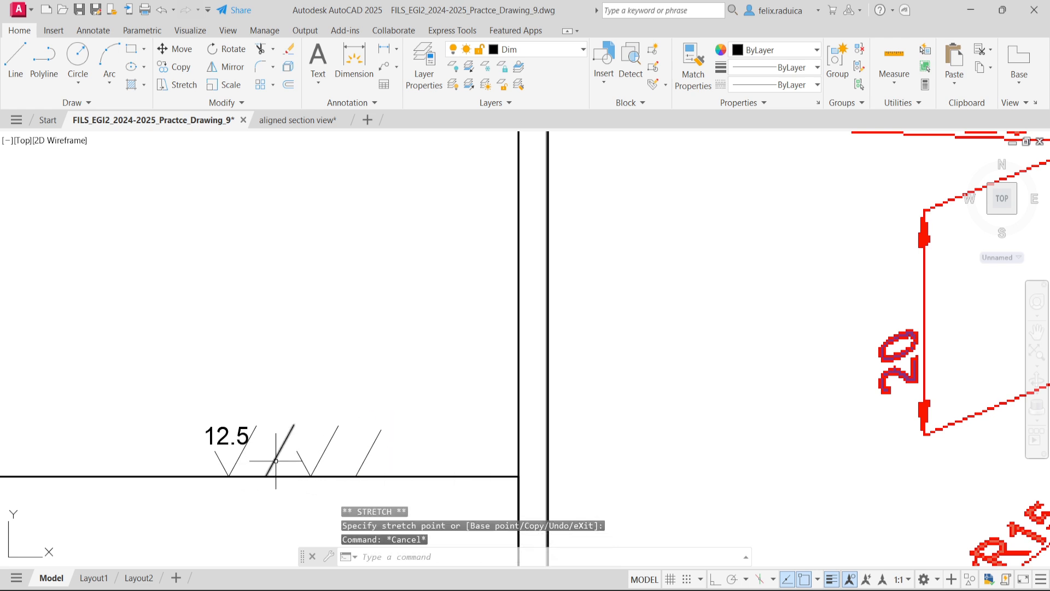
scroll(164, 472, "down", 6)
middle_click_drag(19, 282, 176, 305)
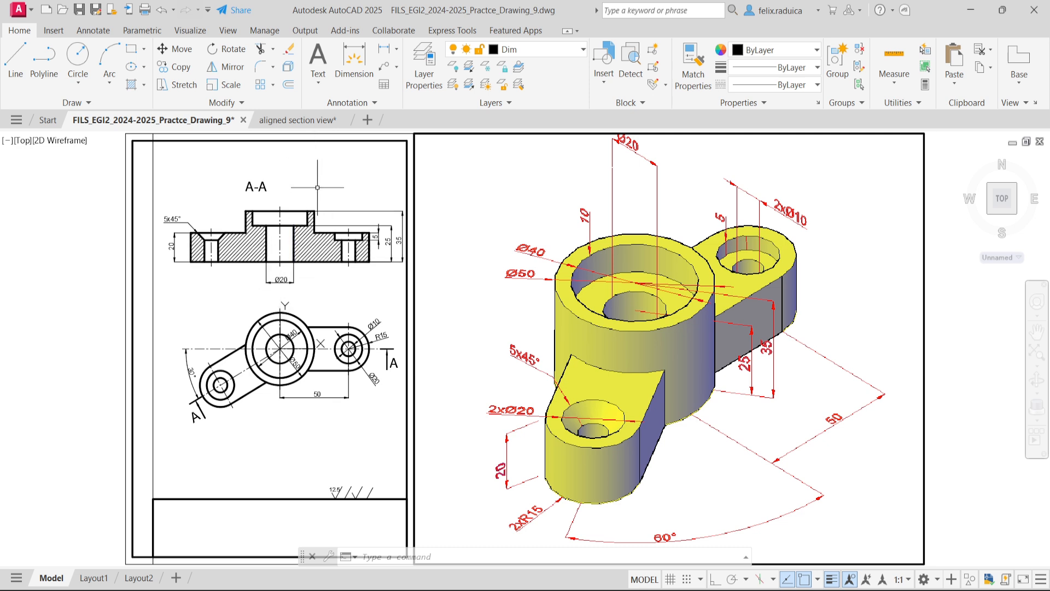
- Insert the surfaceblock symbol at the upper-right corner of the A-A section's central boss, unscaled and unrotated, with surface finish value 6.3
type("surf")
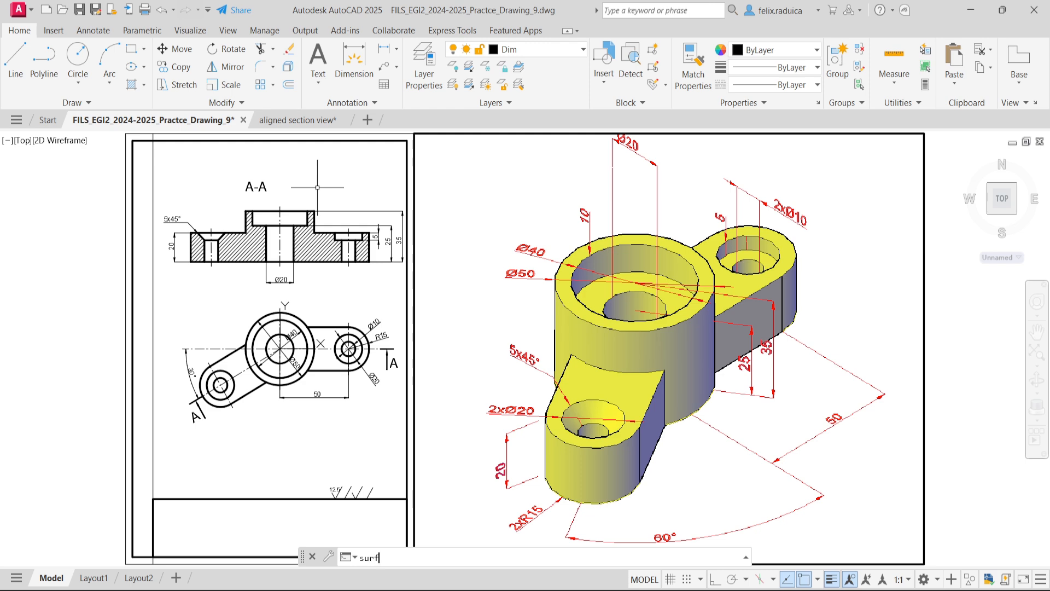
type("aceblock")
key("Return")
scroll(320, 219, "up", 4)
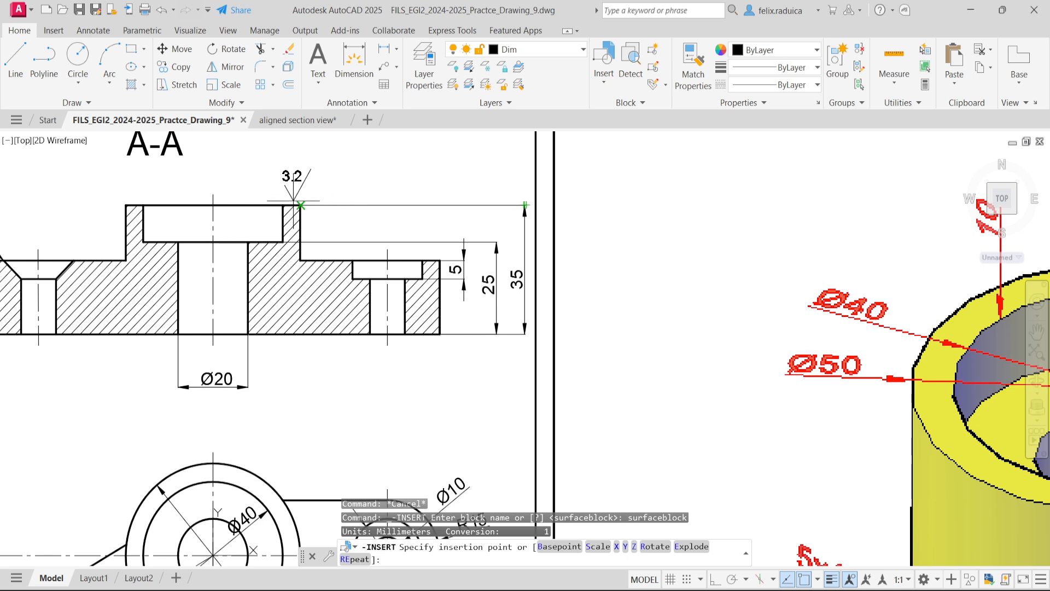
left_click(301, 205)
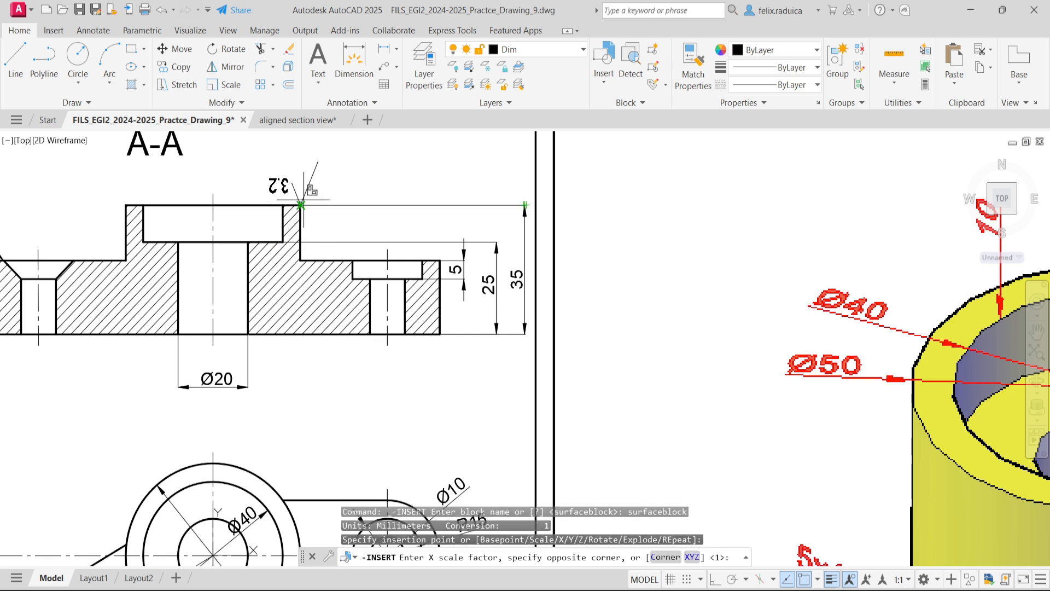
key("Return")
key("Return")
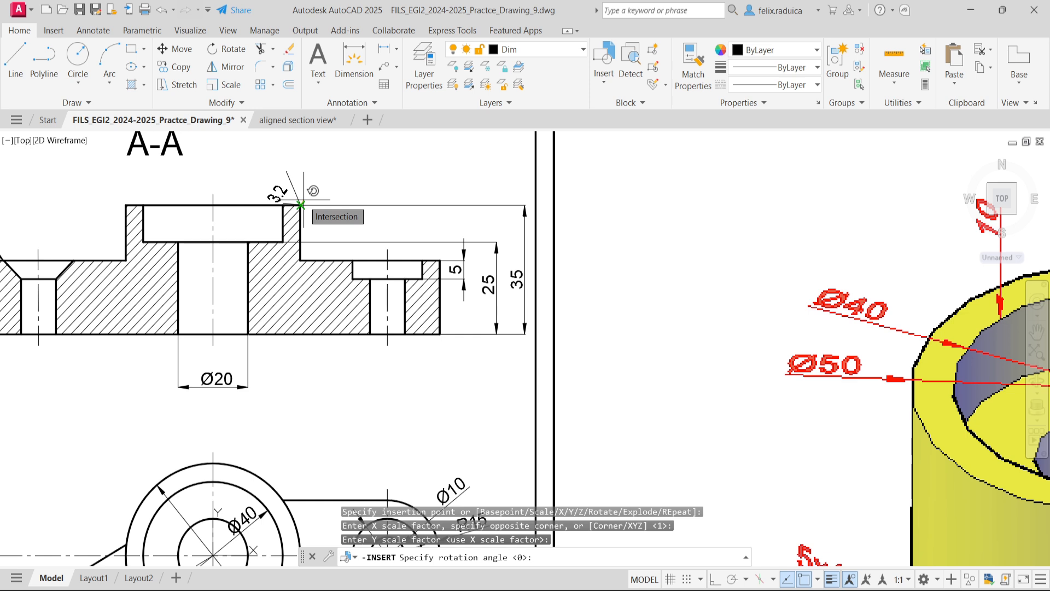
key("Return")
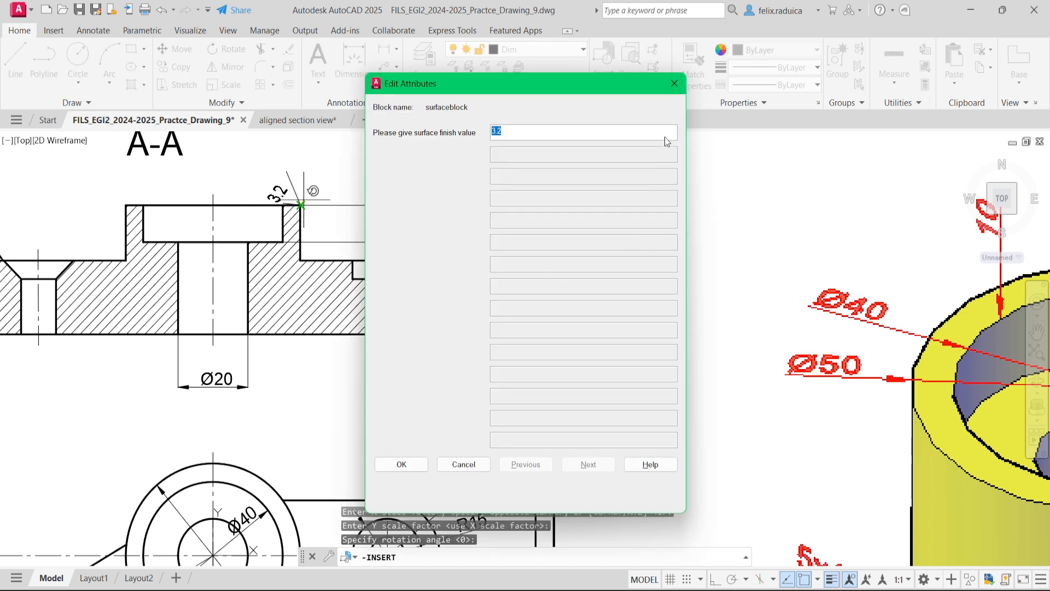
type("6.3")
left_click(386, 464)
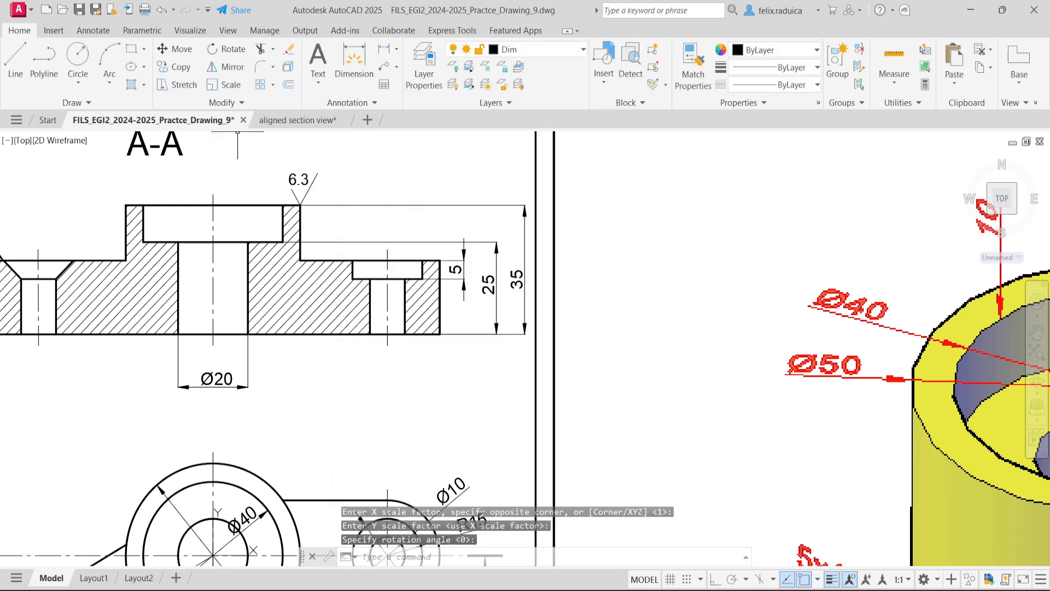
middle_click(372, 216)
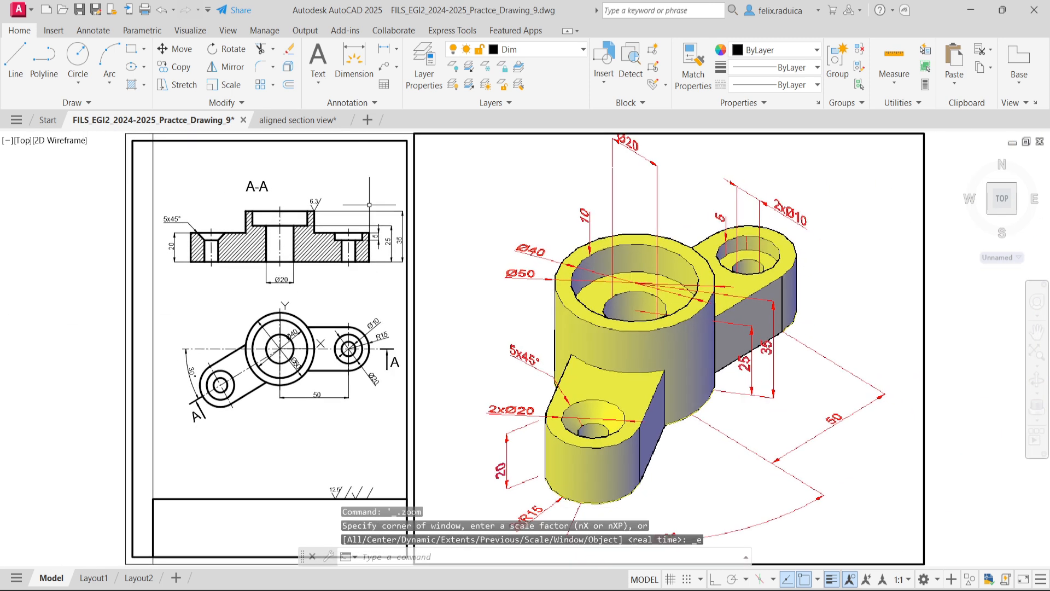